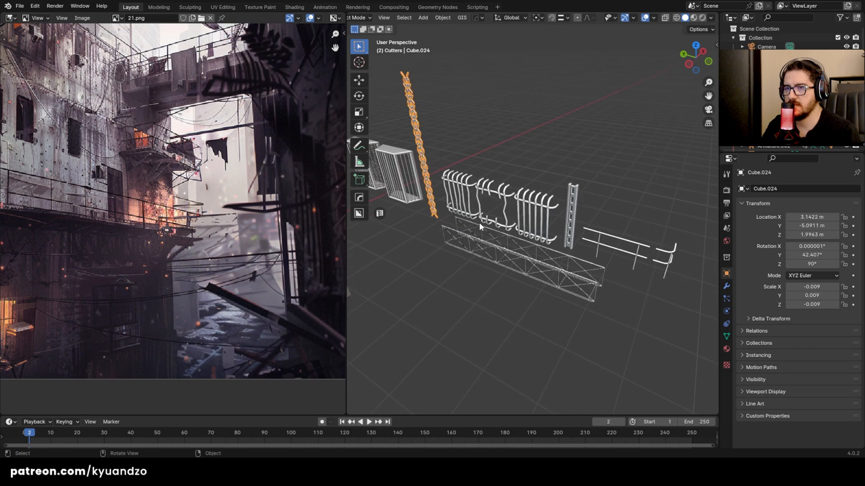
Step: Look over the modelled kit pieces around the scene: the grate boxes, mesh strip, bent railings and truss
shift+middle_drag(542, 216, 513, 238)
scroll(506, 247, up, 3)
click(455, 208)
scroll(458, 223, down, 8)
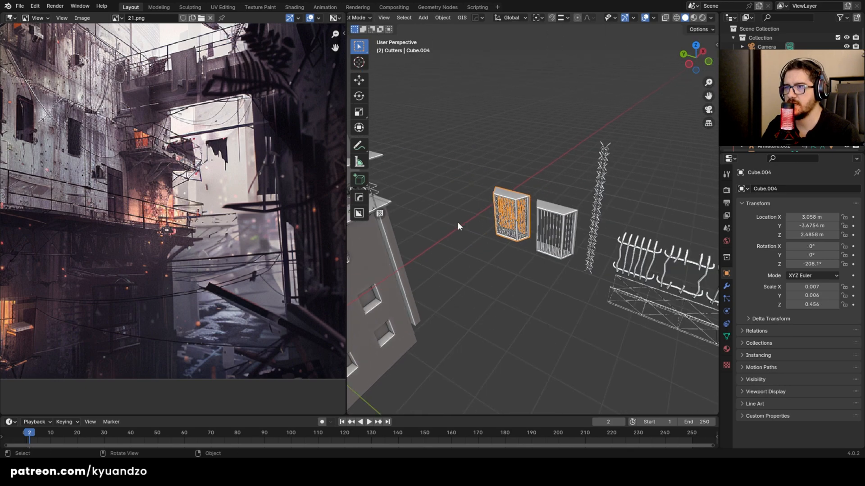
shift+middle_drag(414, 289, 583, 263)
shift+middle_drag(669, 265, 448, 248)
drag(418, 87, 674, 339)
click(499, 305)
scroll(493, 279, up, 3)
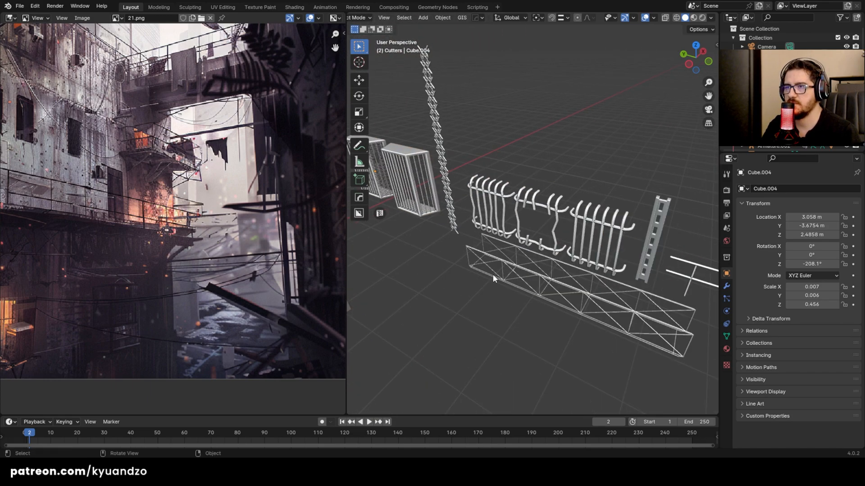
Step: Select the long truss, then enlarge the timeline area and turn it into a Shader Editor
click(499, 285)
scroll(554, 276, up, 2)
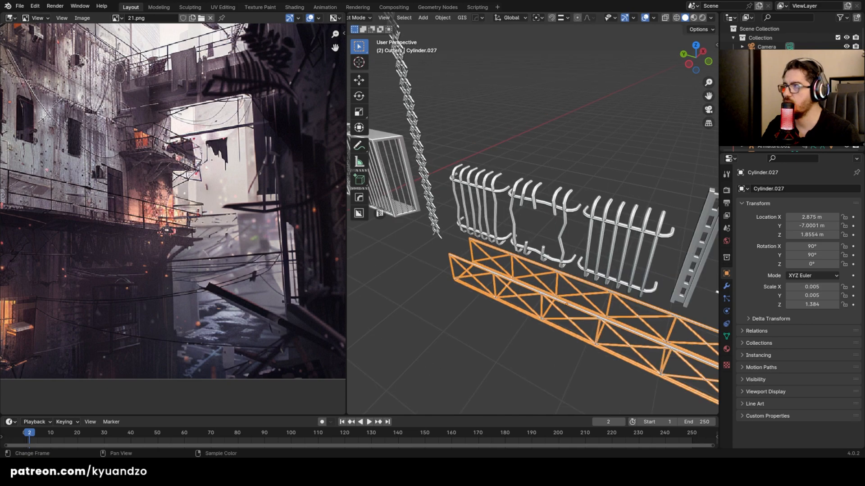
drag(415, 417, 416, 265)
click(11, 271)
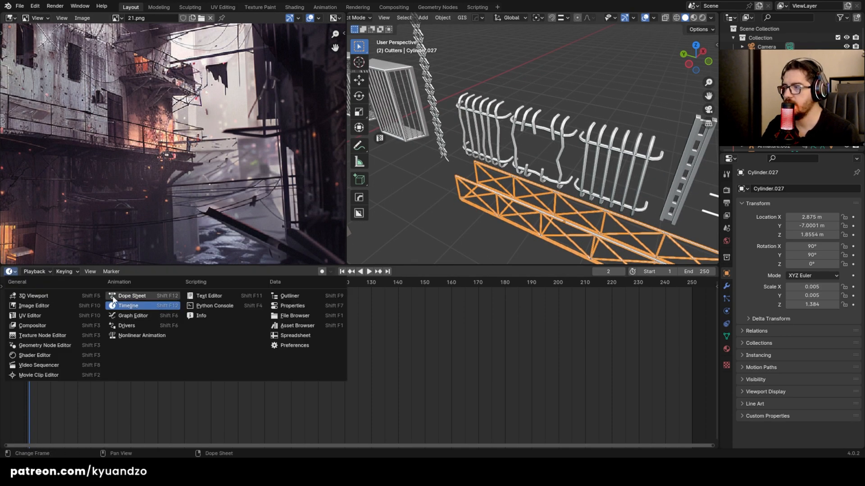
click(35, 355)
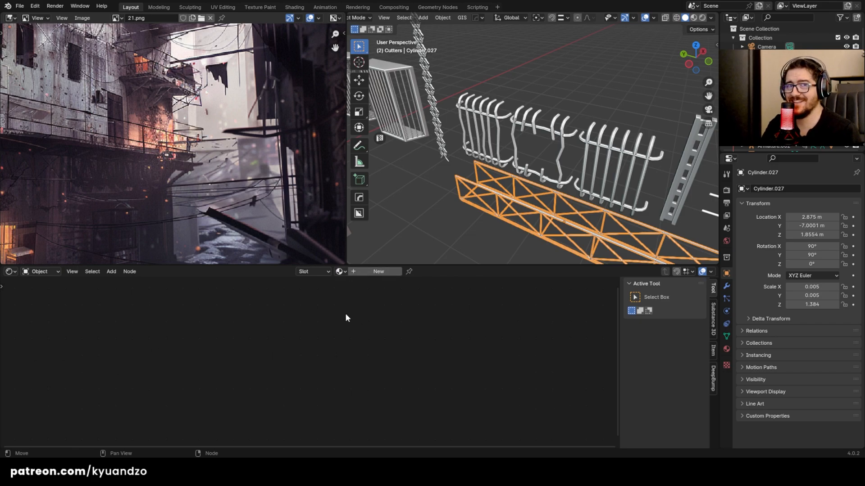
Step: Create a new material for the truss
click(368, 273)
middle_drag(230, 414, 300, 409)
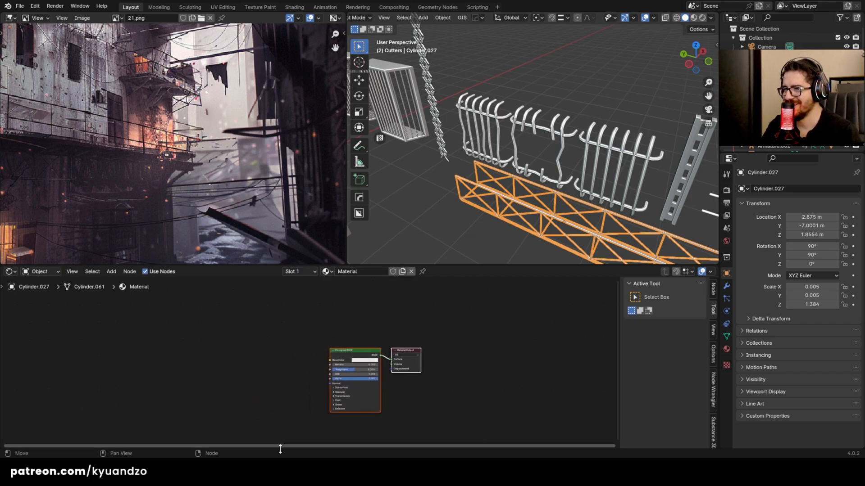
scroll(311, 362, up, 5)
scroll(270, 373, up, 3)
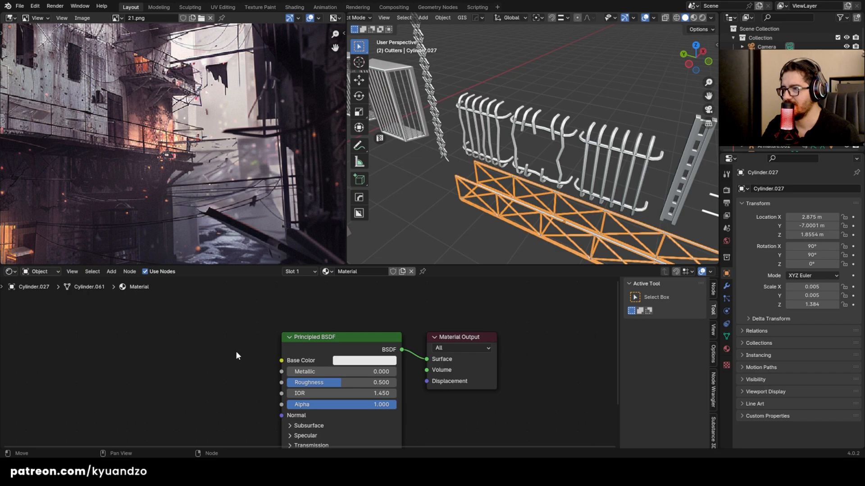
Step: Add an Image Texture node to the truss's material
key(shift+a)
click(187, 326)
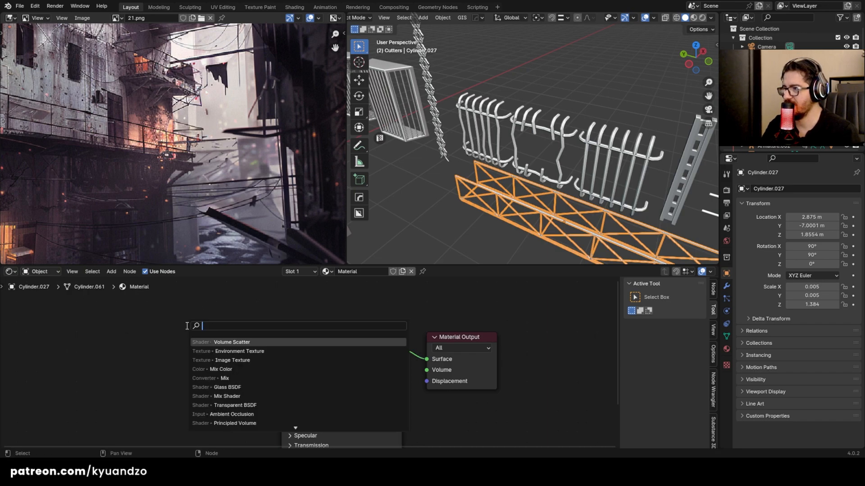
text(t)
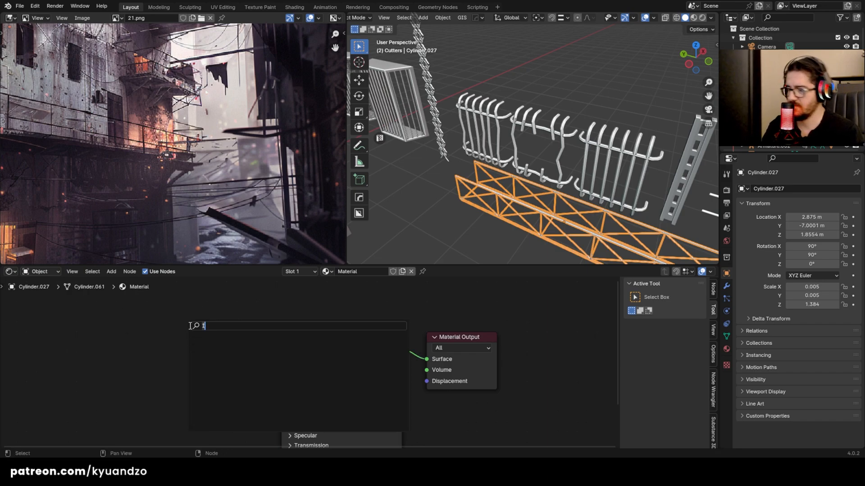
text(ex)
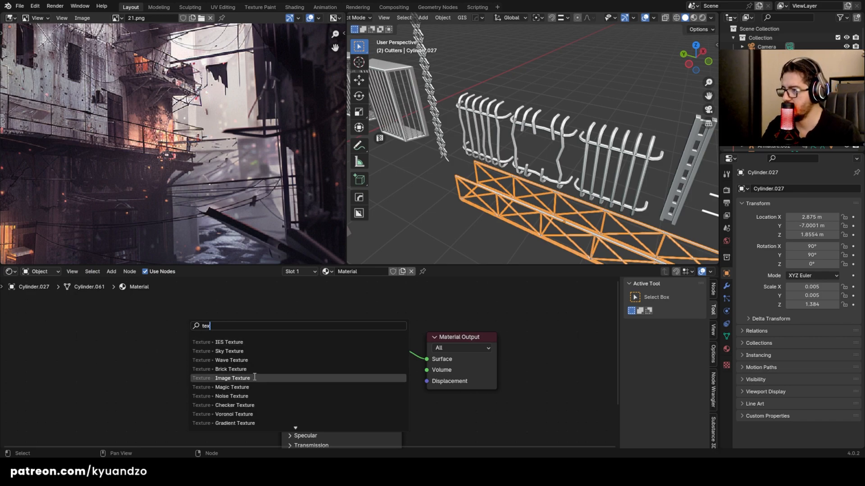
click(268, 378)
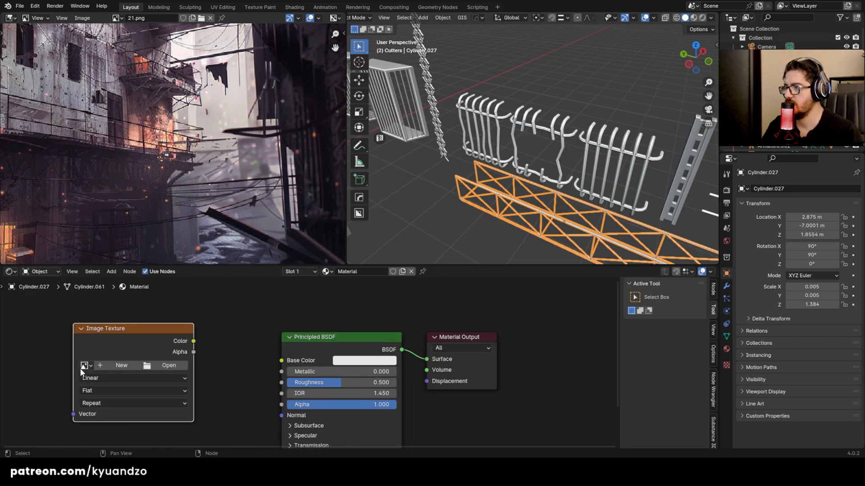
Step: Generate a 4096 × 4096 px Color Grid image named uv in the texture node and link its color to the Principled BSDF's Base Color
click(118, 365)
double_click(141, 375)
text(4)
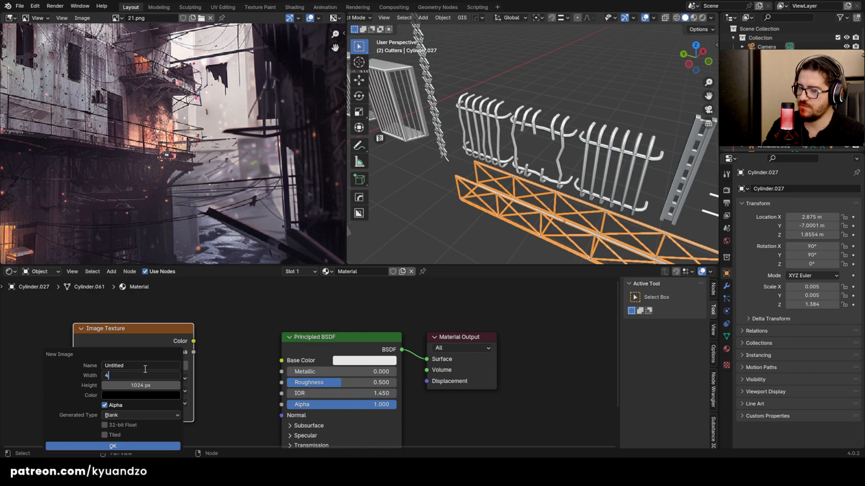
text(096)
double_click(145, 386)
text(40)
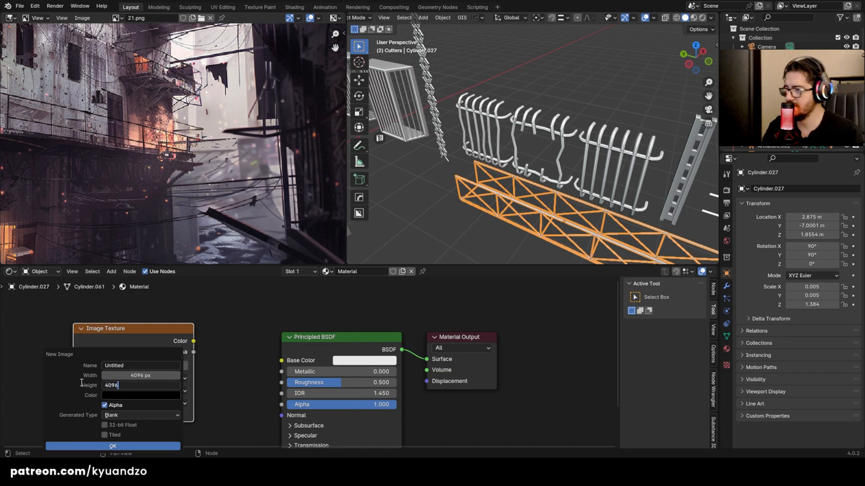
text(96)
key(Return)
double_click(132, 366)
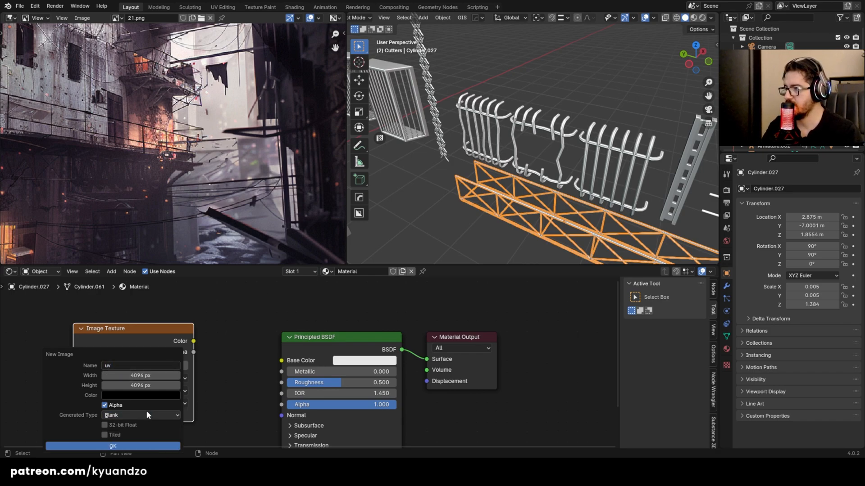
click(135, 415)
click(127, 445)
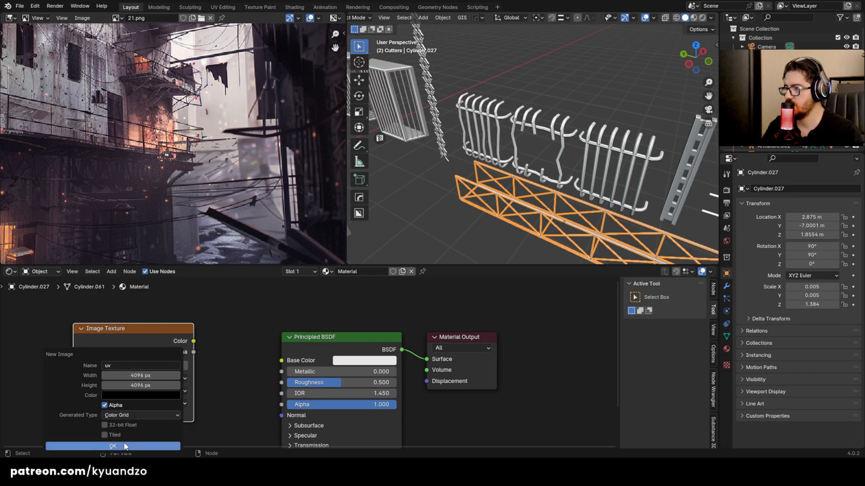
click(111, 446)
drag(181, 340, 281, 362)
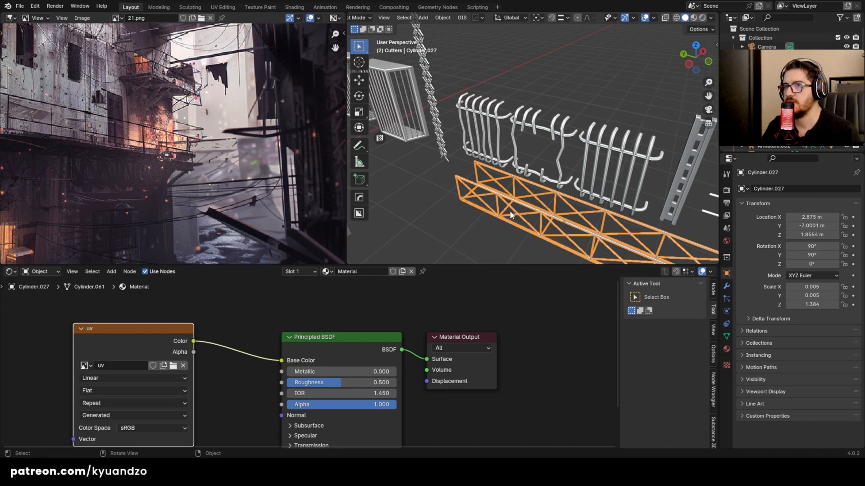
Step: Shrink the Shader Editor area and switch the 3D view to Material Preview shading
scroll(509, 211, down, 3)
drag(518, 268, 520, 361)
scroll(543, 257, up, 4)
scroll(511, 227, up, 2)
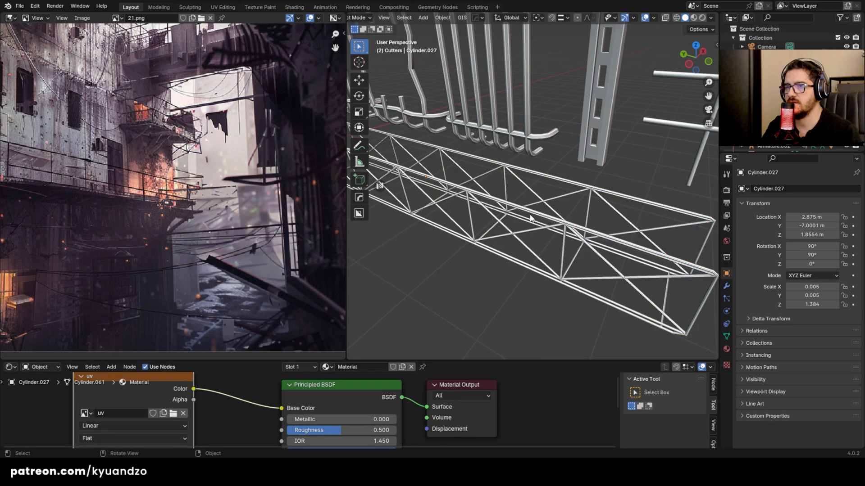
click(694, 17)
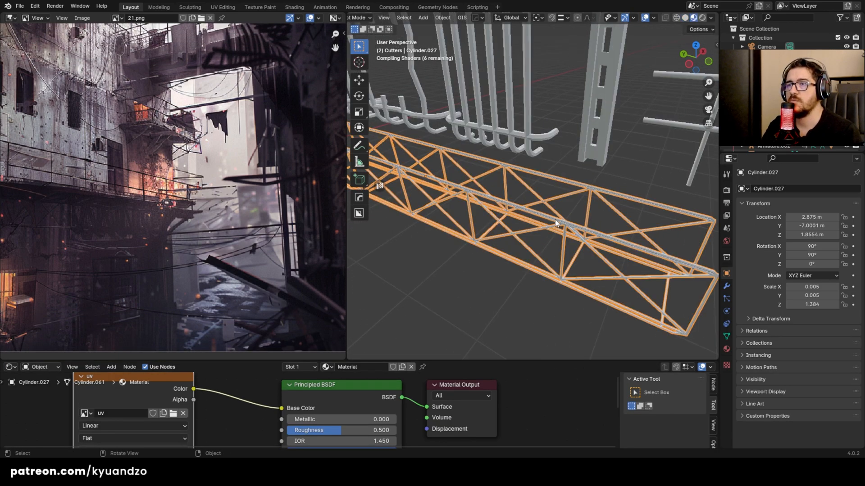
Step: Examine up close how the colour grid texture maps onto the truss beams
scroll(544, 213, up, 4)
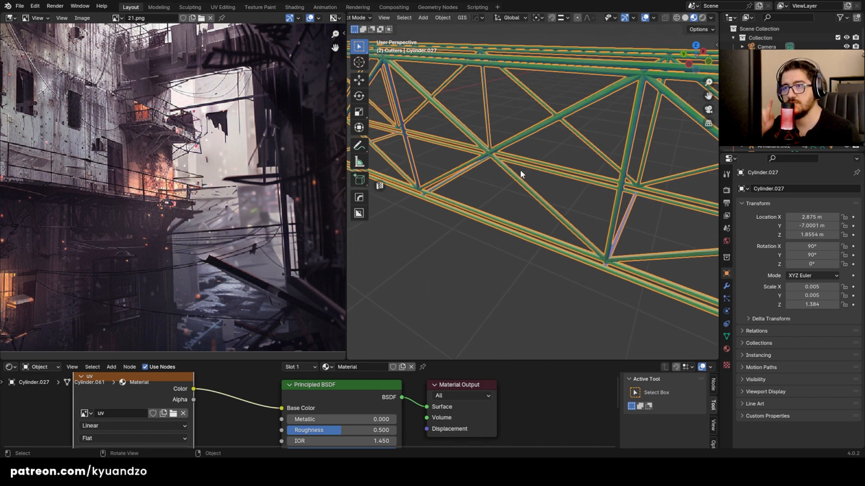
scroll(520, 169, up, 3)
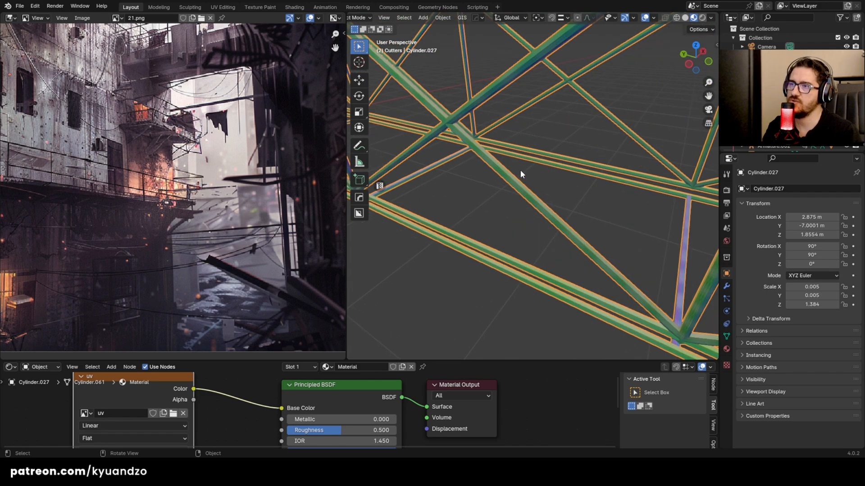
scroll(520, 171, down, 1)
shift+middle_drag(520, 171, 514, 198)
scroll(515, 198, up, 2)
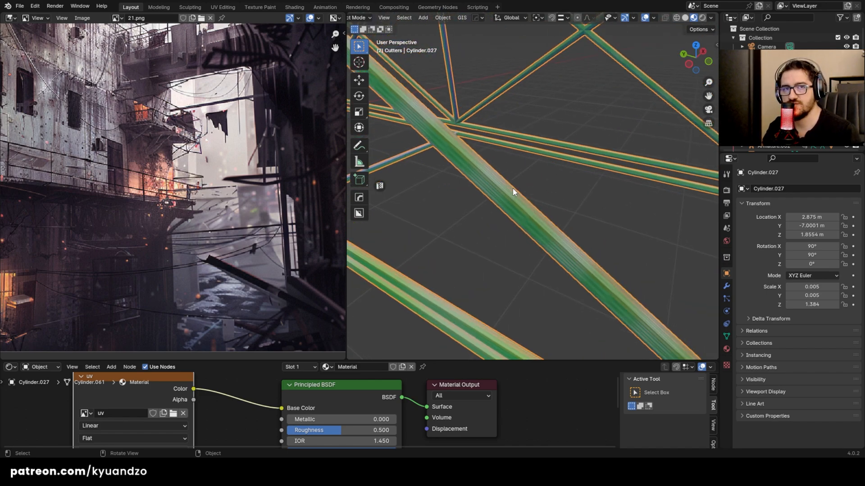
scroll(512, 188, down, 4)
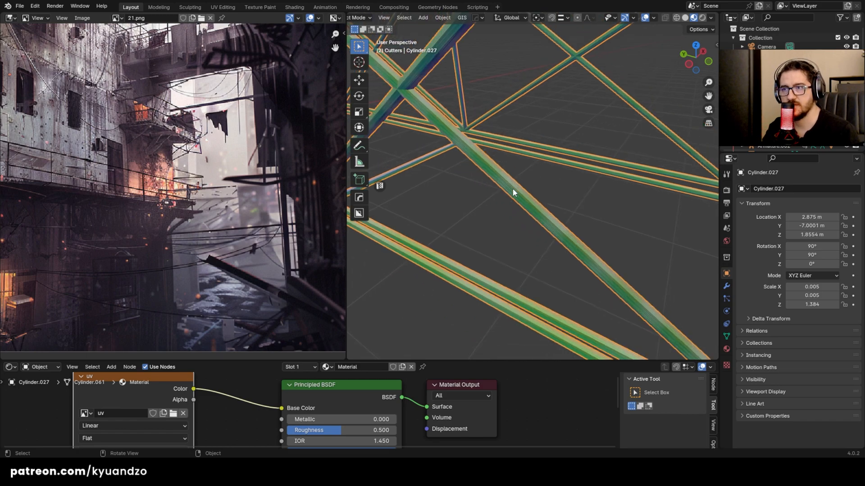
scroll(512, 188, up, 2)
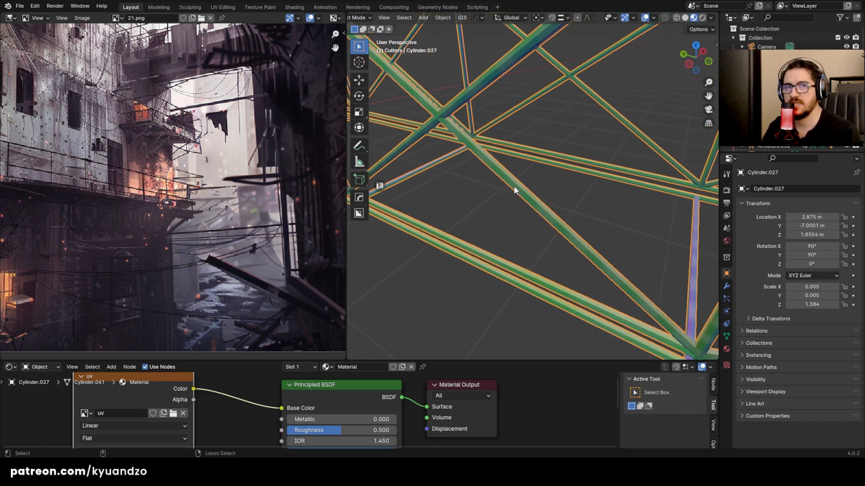
right_click(514, 187)
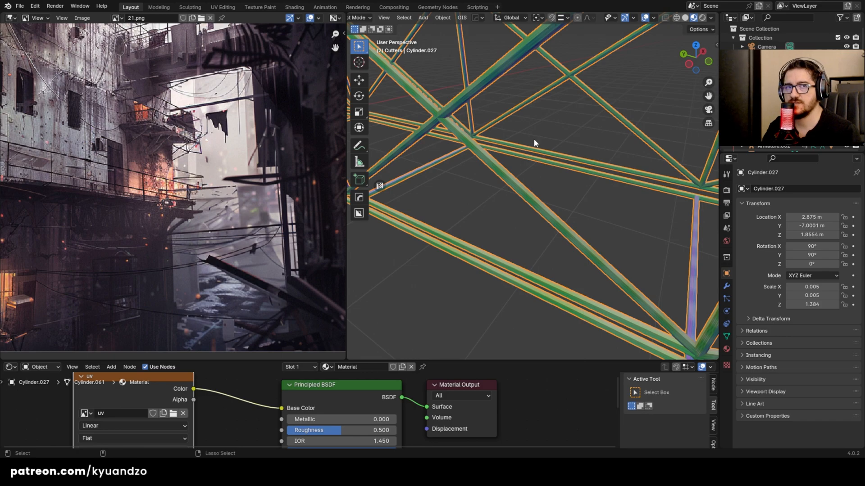
Step: Apply all transforms (location, rotation and scale) to the truss
key(ctrl+a)
click(497, 169)
scroll(498, 169, down, 5)
scroll(527, 215, up, 6)
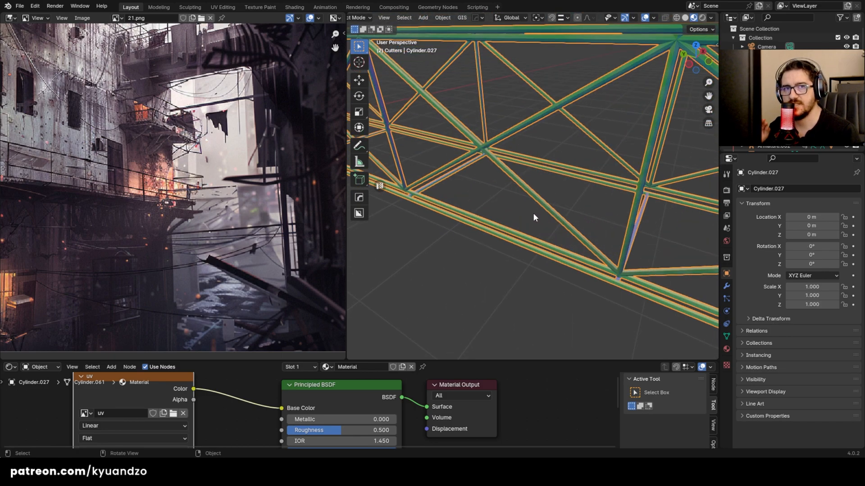
scroll(531, 208, down, 5)
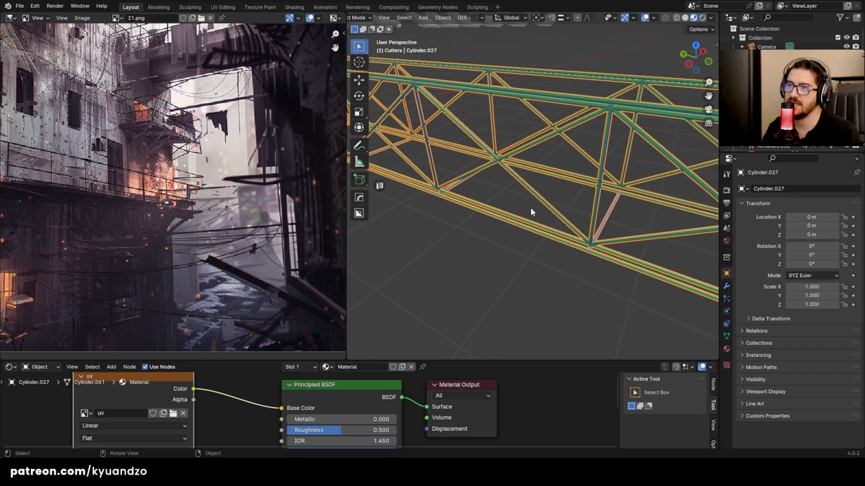
Step: Unwrap the truss's entire mesh with Cube Projection and return to Object Mode
key(Tab)
scroll(531, 207, up, 6)
key(a)
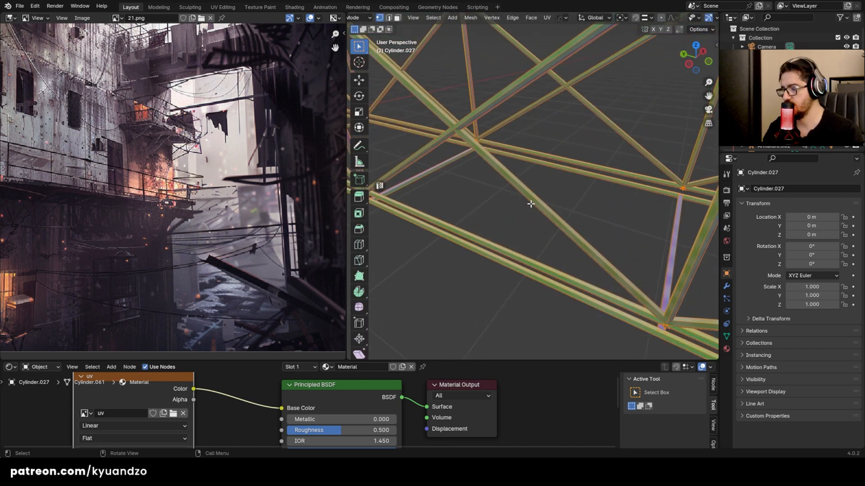
key(u)
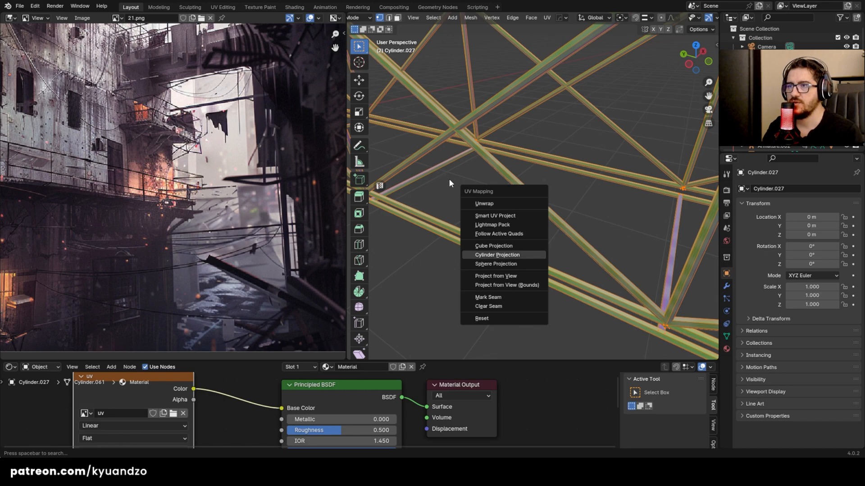
click(487, 246)
scroll(591, 232, down, 8)
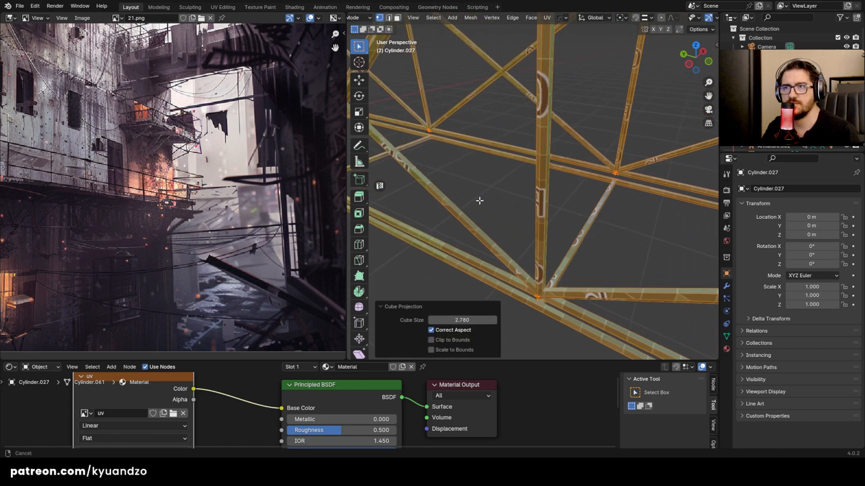
key(Tab)
Step: Inspect the cube-projected grid texture along the truss beams for size and distortion
scroll(501, 212, up, 5)
click(552, 274)
click(563, 235)
scroll(563, 233, up, 5)
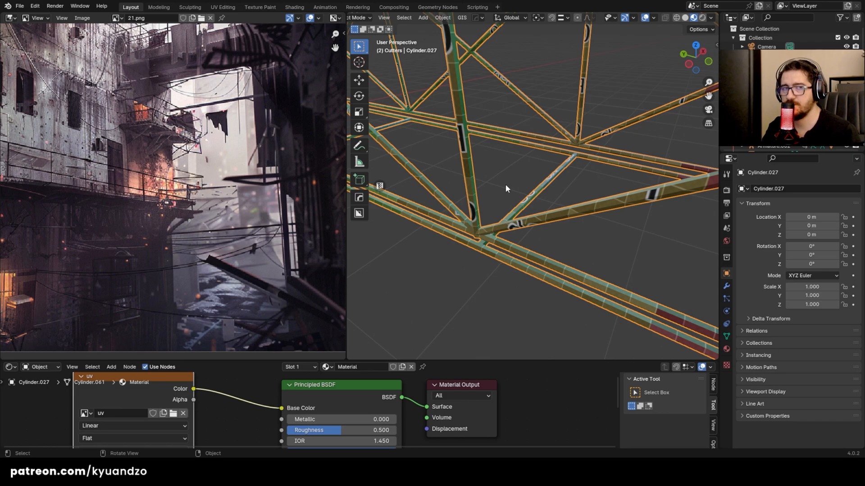
middle_drag(505, 185, 560, 199)
click(553, 191)
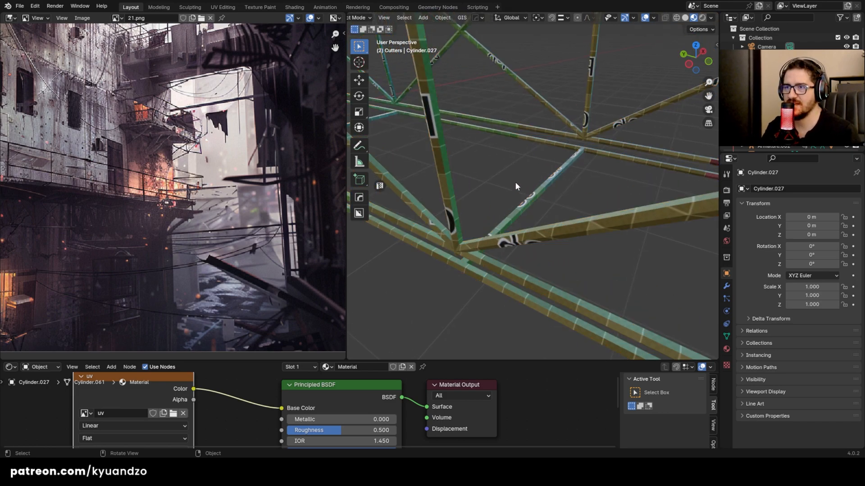
scroll(515, 182, down, 6)
scroll(573, 175, up, 5)
scroll(484, 183, up, 3)
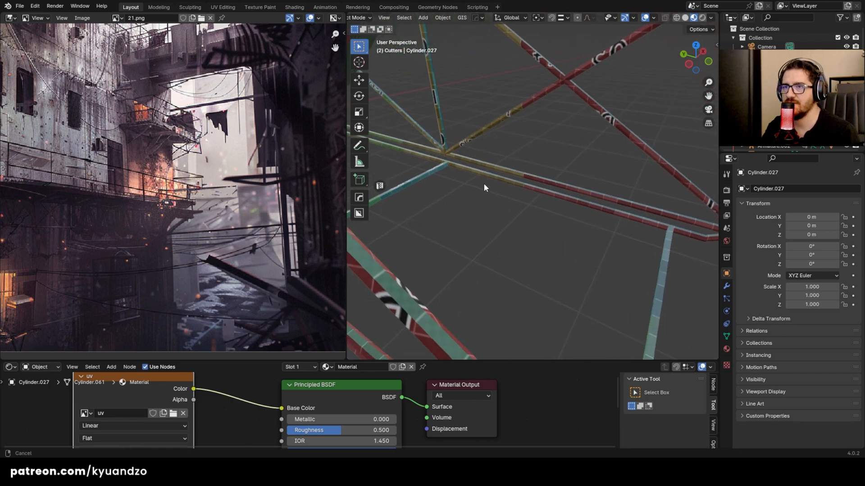
Step: Link the truss's material to the straight-barred railing section above it
scroll(485, 202, down, 8)
shift+middle_drag(468, 163, 559, 162)
click(517, 201)
shift+click(511, 207)
key(ctrl+l)
click(486, 233)
click(618, 163)
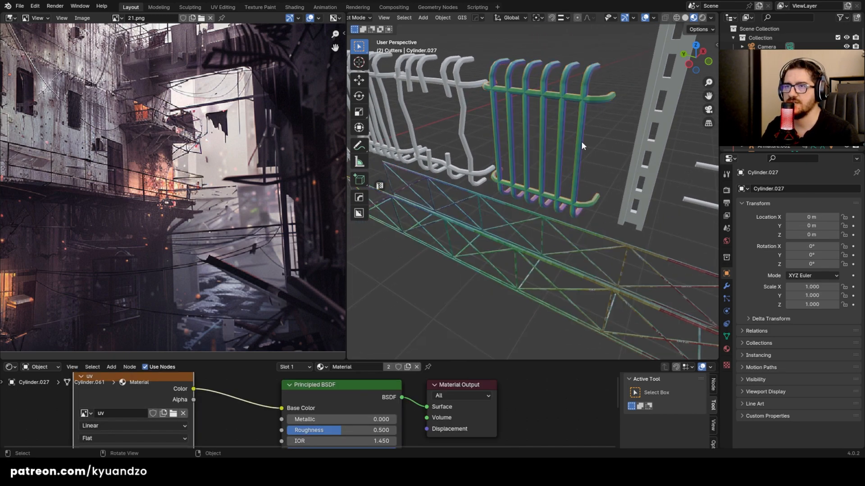
click(580, 141)
shift+middle_drag(512, 150, 478, 189)
Step: Enlarge the Shader Editor and rename the truss's material to metal
click(549, 304)
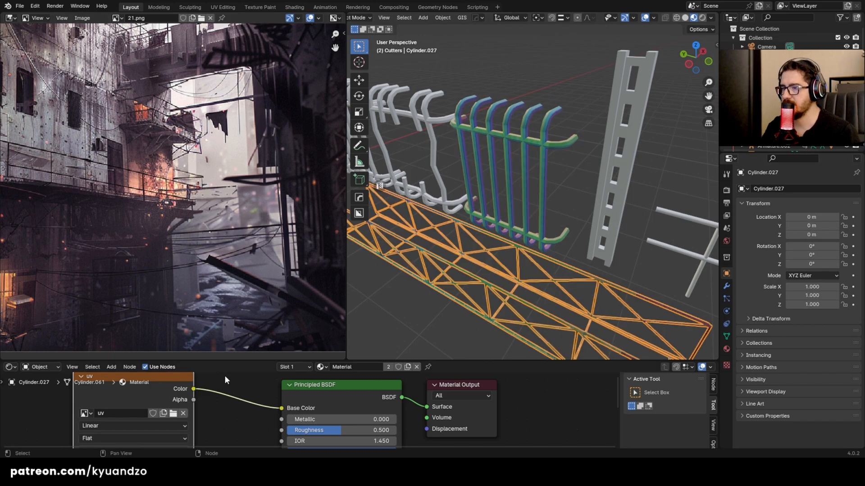
drag(321, 360, 325, 237)
double_click(350, 243)
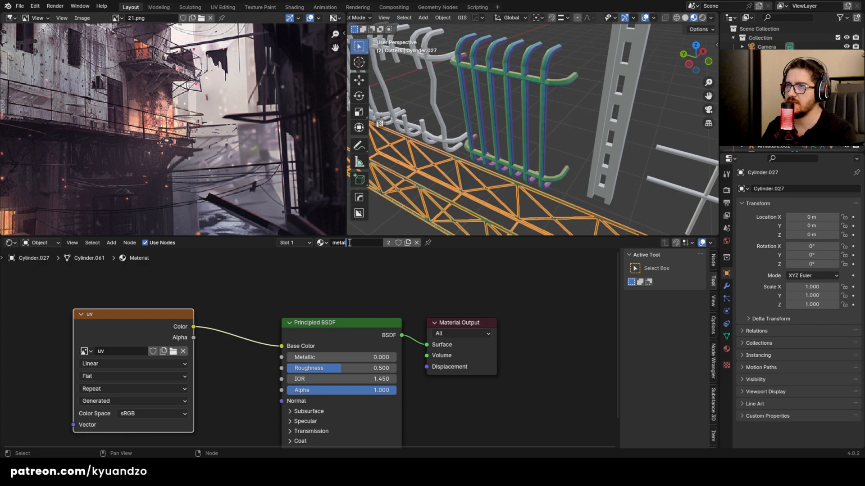
scroll(455, 183, down, 5)
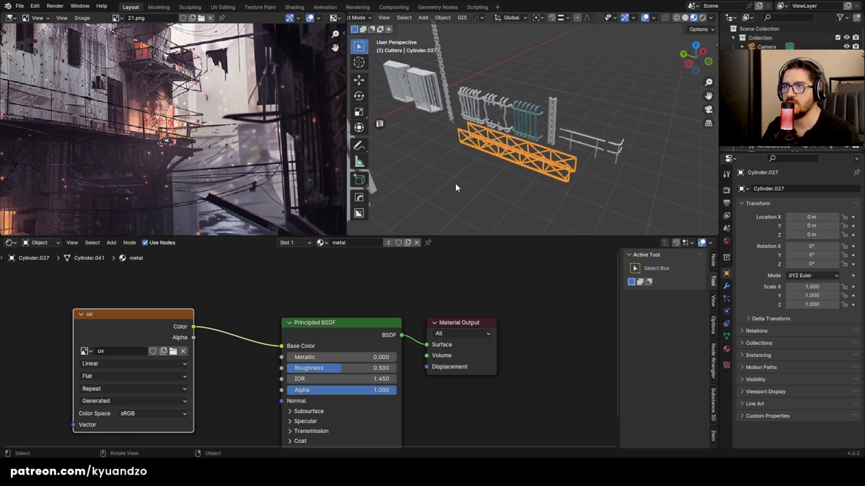
Step: Deselect the truss and shrink the Shader Editor to give the 3D viewport more height
drag(404, 81, 598, 196)
click(599, 196)
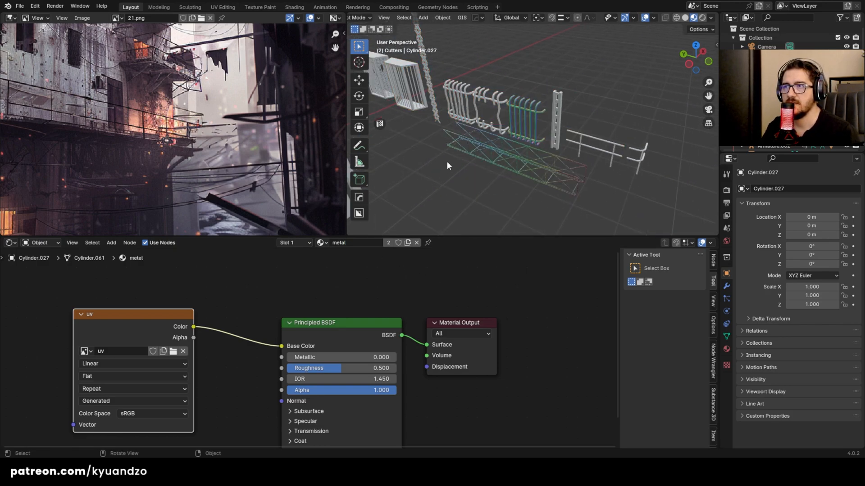
scroll(446, 164, down, 2)
drag(490, 238, 498, 324)
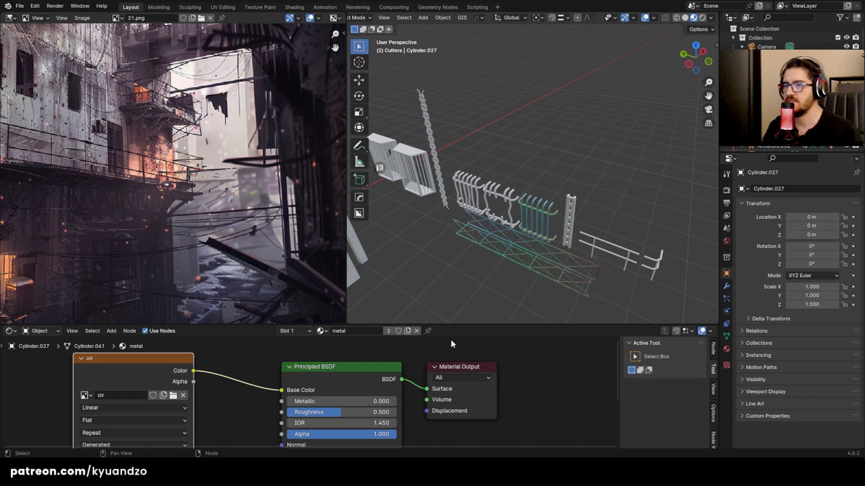
Step: Apply all transforms to the straight-barred railing section above the truss
scroll(501, 244, up, 5)
click(542, 160)
scroll(509, 216, up, 5)
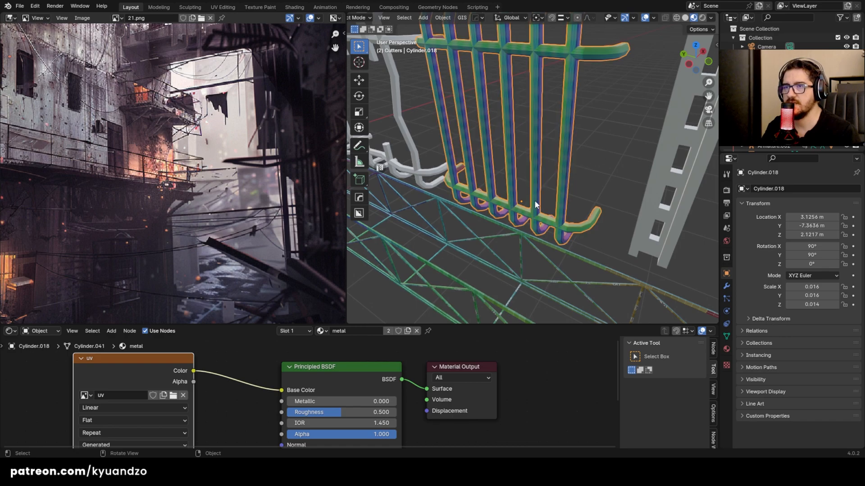
scroll(578, 147, up, 3)
key(ctrl+a)
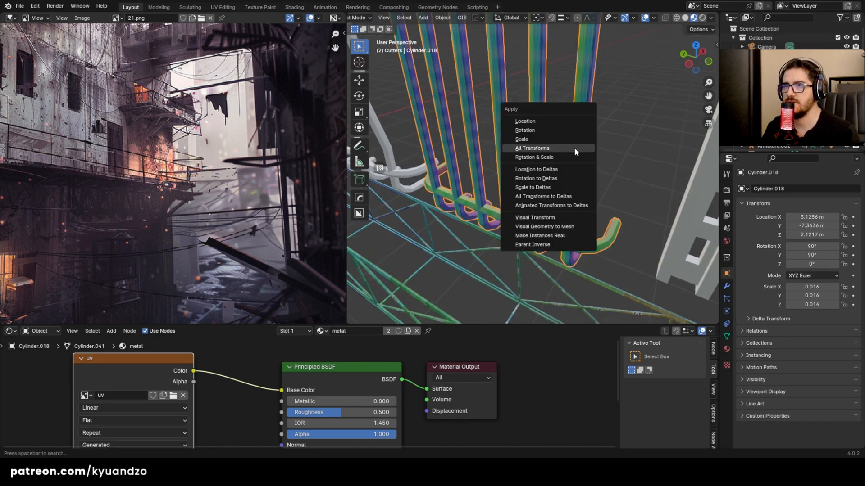
click(575, 147)
Step: Unwrap the straight-barred railing's entire mesh with Cube Projection and check the grid texture on its bars
key(Tab)
key(u)
click(582, 148)
key(Tab)
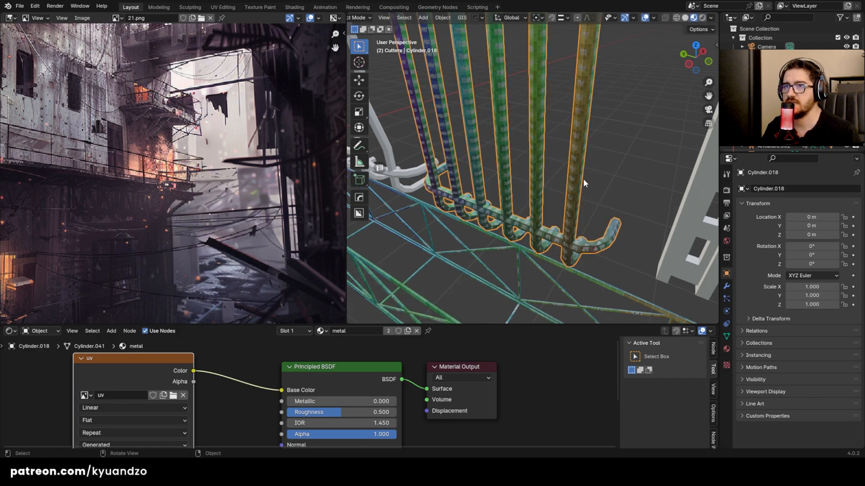
scroll(582, 178, up, 3)
scroll(574, 156, up, 4)
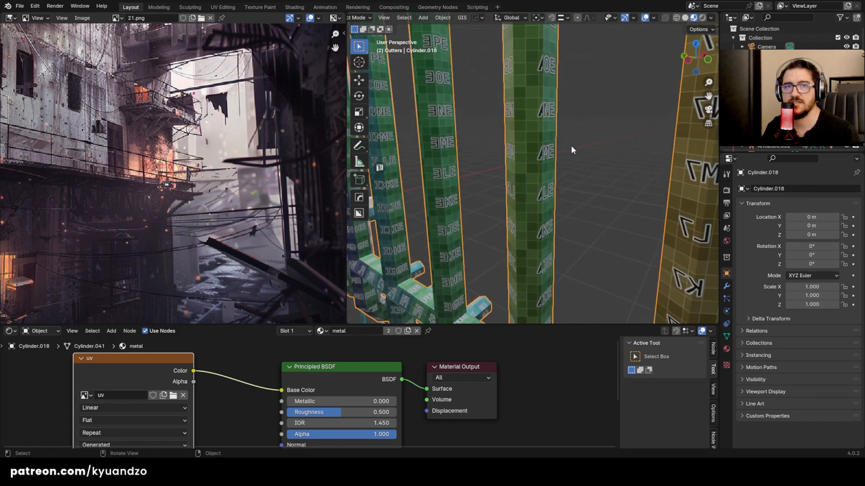
scroll(571, 150, down, 6)
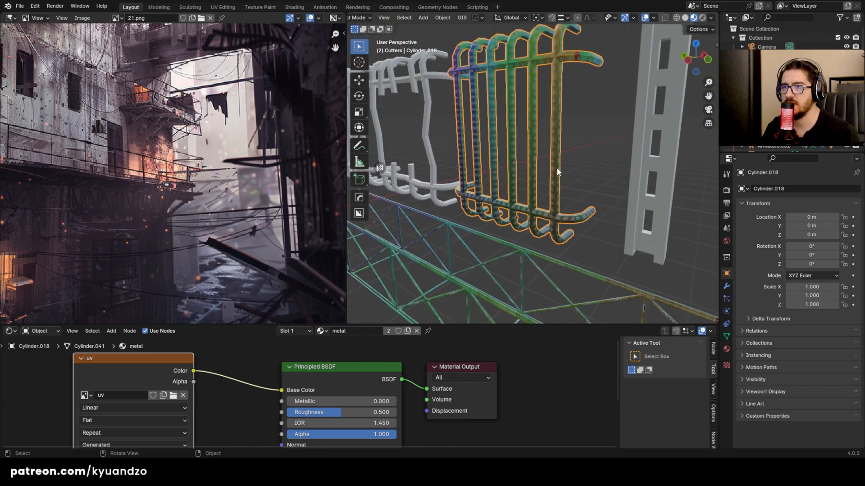
Step: Link the railing's metal material to the vertical beam with rectangular cutouts
shift+middle_drag(528, 175, 364, 203)
click(487, 170)
shift+click(400, 216)
key(ctrl+l)
click(393, 216)
Step: Apply all transforms to the cutout beam and unwrap its mesh with Cube Projection
click(470, 153)
key(ctrl+a)
click(470, 153)
key(Tab)
key(u)
click(484, 147)
key(Tab)
Step: Link the cutout beam's metal material to all rails and posts of the two-post pipe railing
click(546, 182)
key(KP_Decimal)
scroll(464, 183, down, 5)
scroll(464, 183, up, 5)
drag(435, 138, 525, 199)
key(ctrl+l)
click(355, 179)
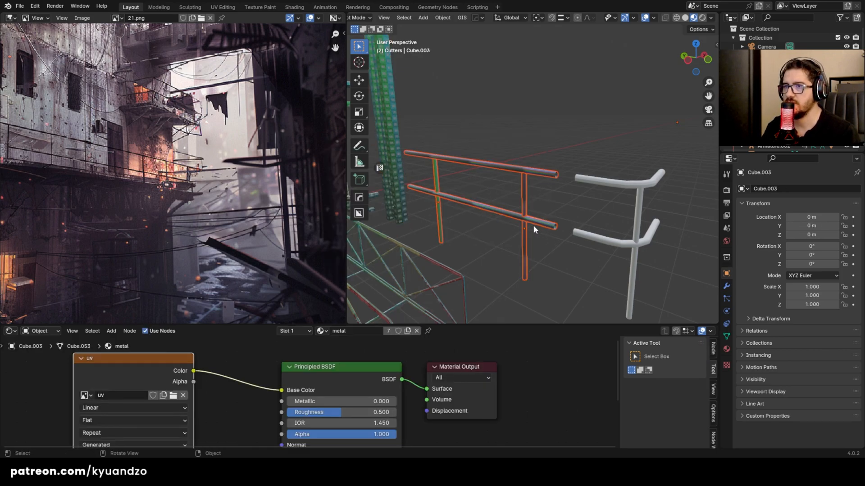
Step: Unwrap the two-post pipe railing's mesh with Cube Projection
click(494, 205)
click(486, 216)
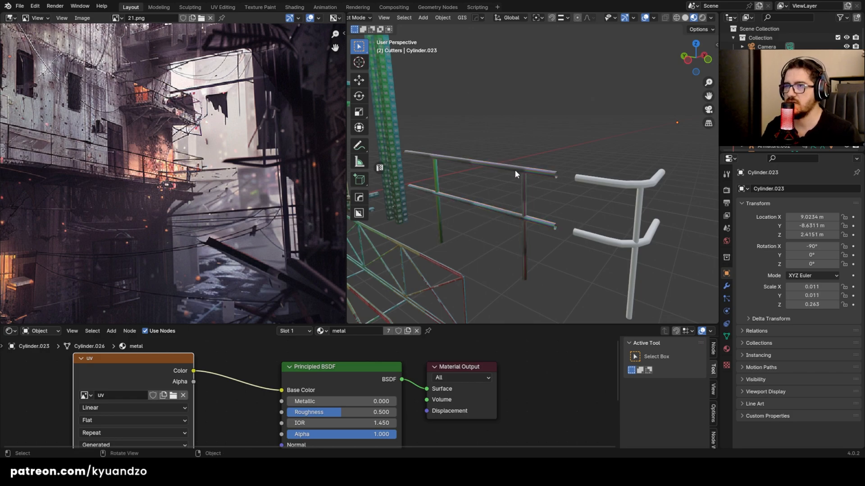
click(515, 169)
key(Tab)
key(u)
click(515, 169)
key(Tab)
Step: Inspect the grid texture on the pipe railing's rails and posts for stretching
scroll(499, 198, up, 5)
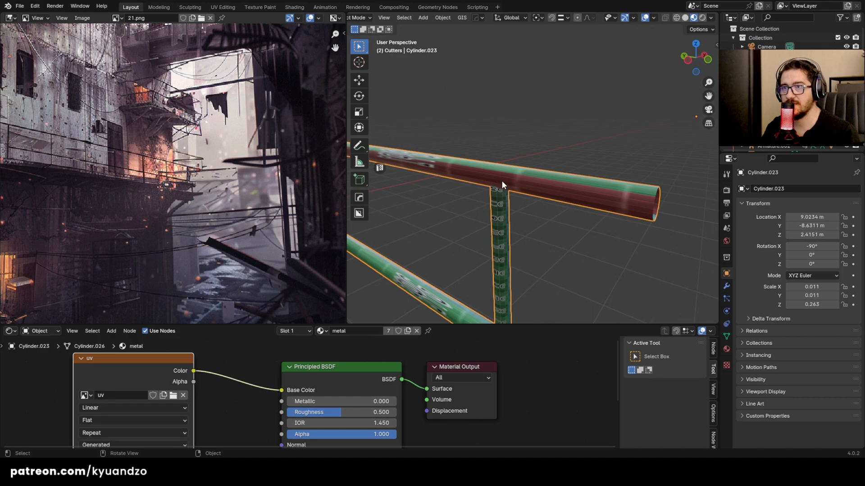
scroll(501, 180, down, 1)
scroll(501, 180, up, 2)
scroll(501, 180, down, 1)
middle_drag(501, 180, 532, 152)
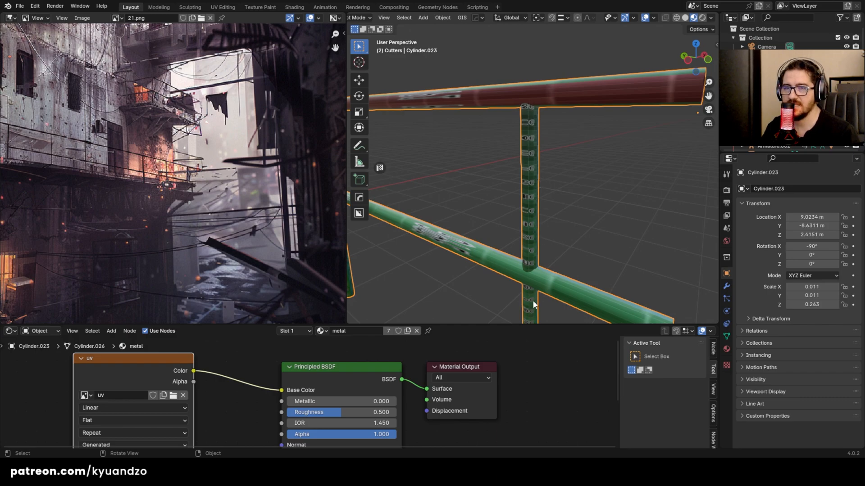
scroll(501, 205, down, 3)
Step: Apply all transforms to the two-post pipe railing and redo its Cube Projection unwrap
shift+middle_drag(473, 163, 490, 202)
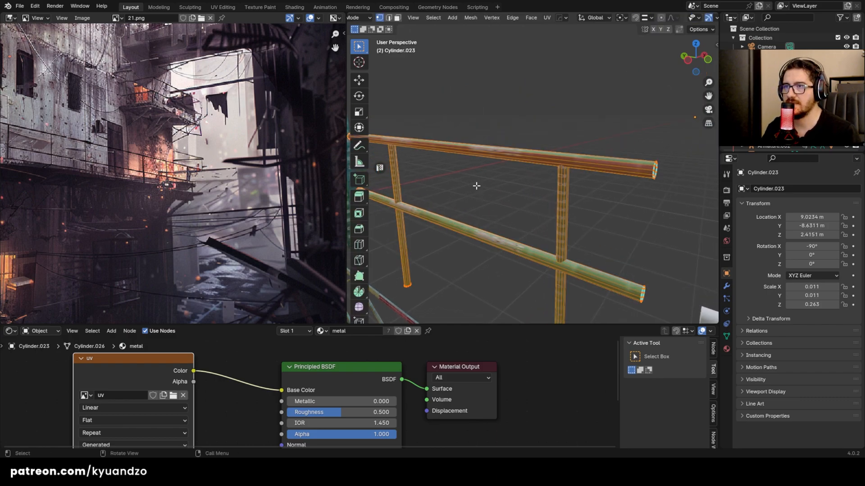
key(ctrl+a)
click(476, 185)
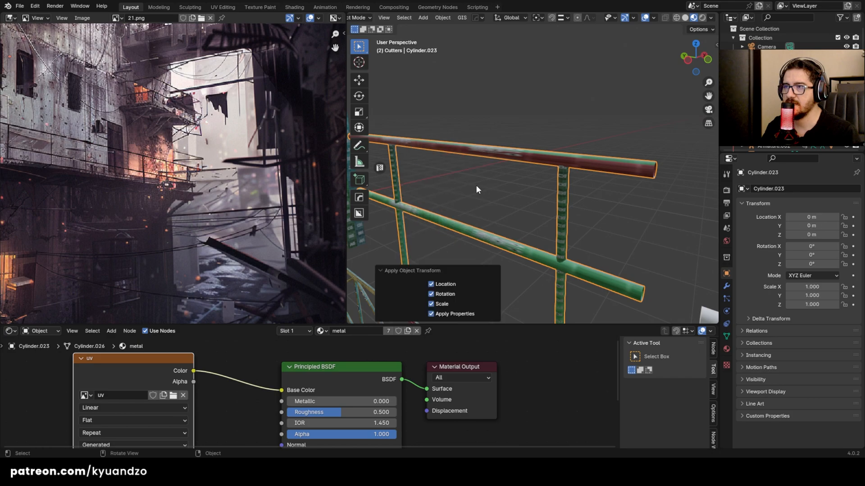
key(Tab)
key(u)
click(457, 153)
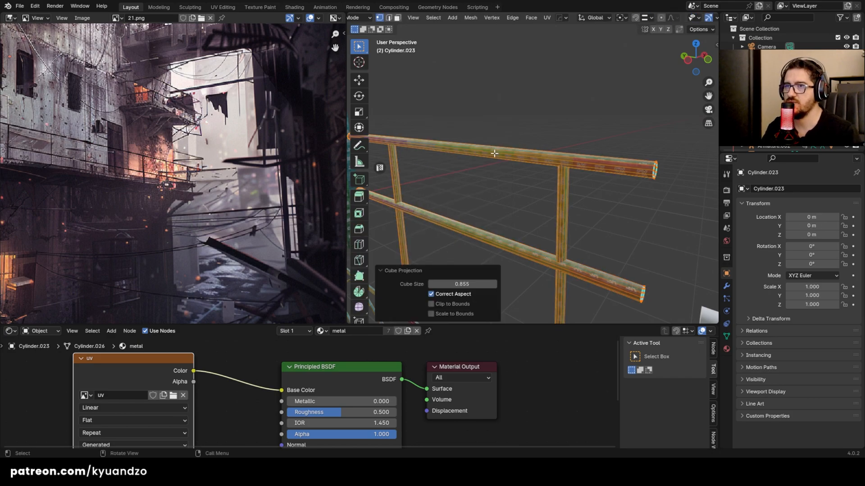
key(Tab)
Step: Join the parts of the single-post corner railing into one object and apply all its transforms
middle_drag(564, 152, 538, 108)
click(538, 108)
scroll(545, 161, down, 4)
drag(541, 126, 581, 177)
key(ctrl+j)
shift+middle_drag(556, 142, 548, 167)
scroll(548, 167, up, 2)
key(ctrl+a)
click(543, 166)
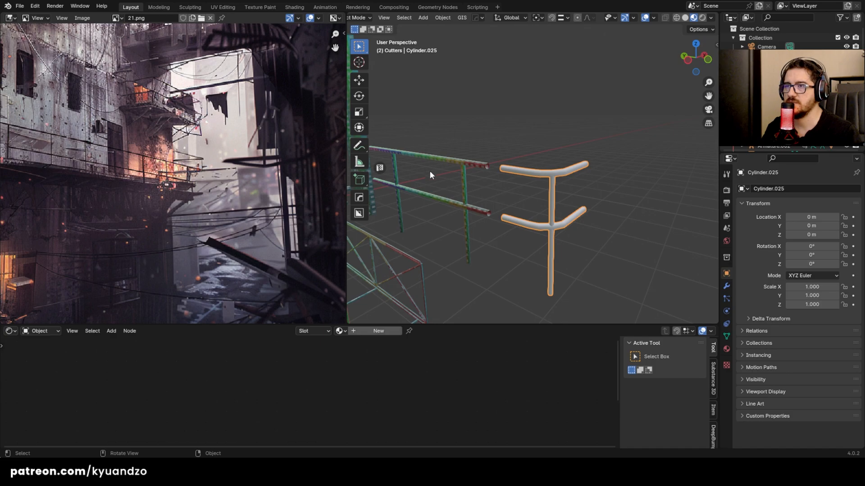
Step: Link the pipe railing's metal material to the single-post corner railing and clear the selection
shift+click(450, 158)
key(ctrl+l)
click(450, 160)
key(alt+a)
Step: Unwrap the single-post corner railing with Cube Projection and check the grid texture on its bent rail
click(541, 174)
key(KP_Decimal)
key(Tab)
key(u)
click(498, 145)
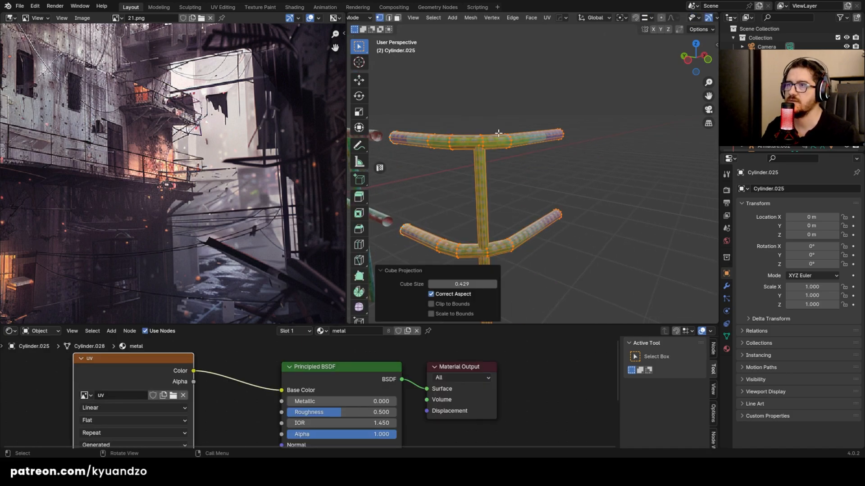
key(Tab)
middle_drag(497, 106, 505, 188)
scroll(506, 177, up, 3)
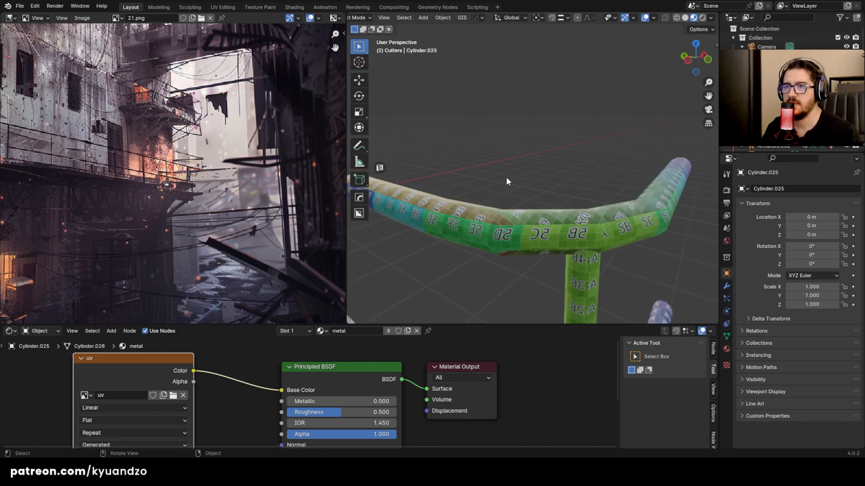
Step: Link the straight-barred railing's metal material to the broken railing section with missing bars
scroll(525, 212, down, 5)
shift+middle_drag(452, 248, 490, 181)
scroll(490, 181, down, 5)
shift+middle_drag(422, 195, 581, 212)
shift+middle_drag(462, 134, 556, 184)
click(530, 189)
scroll(534, 191, up, 4)
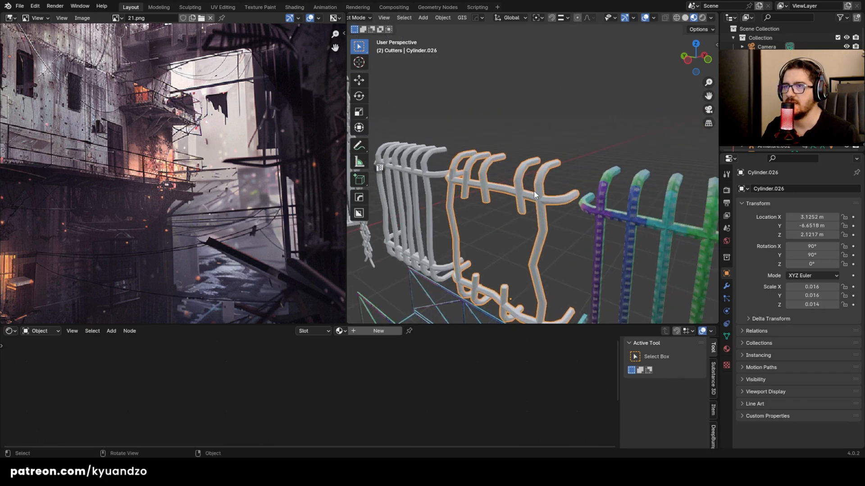
shift+middle_drag(574, 228, 536, 149)
shift+click(572, 108)
key(ctrl+l)
click(563, 107)
Step: Apply all transforms to the broken railing section and unwrap its mesh with Cube Projection
click(513, 86)
key(ctrl+a)
click(513, 85)
key(Tab)
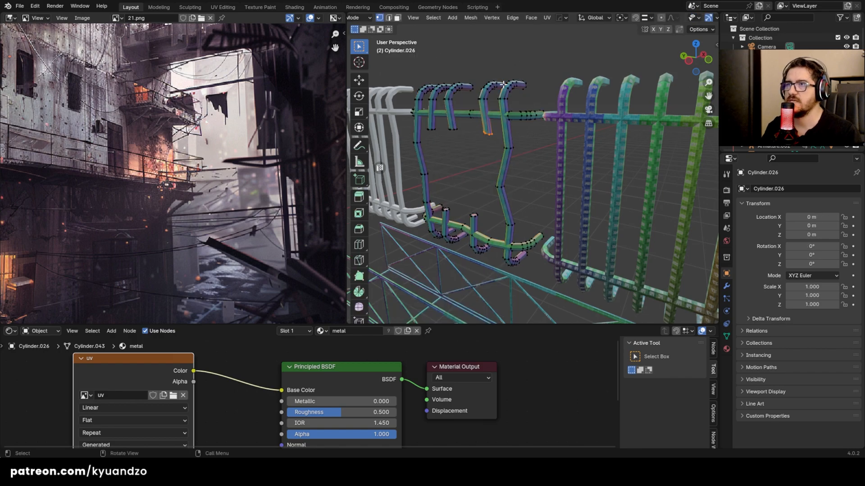
key(u)
click(503, 86)
key(Tab)
Step: Link the broken railing's metal material to the neighbouring railing section with wavy bars
scroll(454, 128, down, 5)
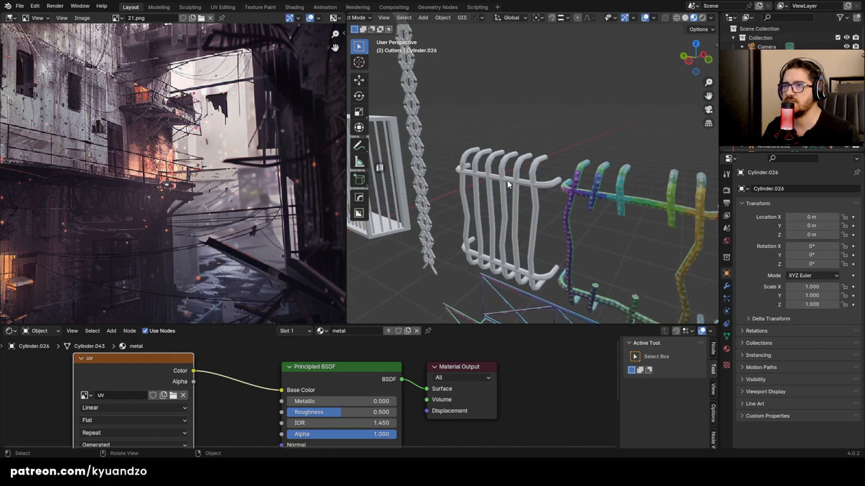
key(ctrl+l)
click(584, 192)
Step: Apply all transforms to the wavy-barred railing section and unwrap its mesh with Cube Projection
click(504, 166)
scroll(504, 174, up, 4)
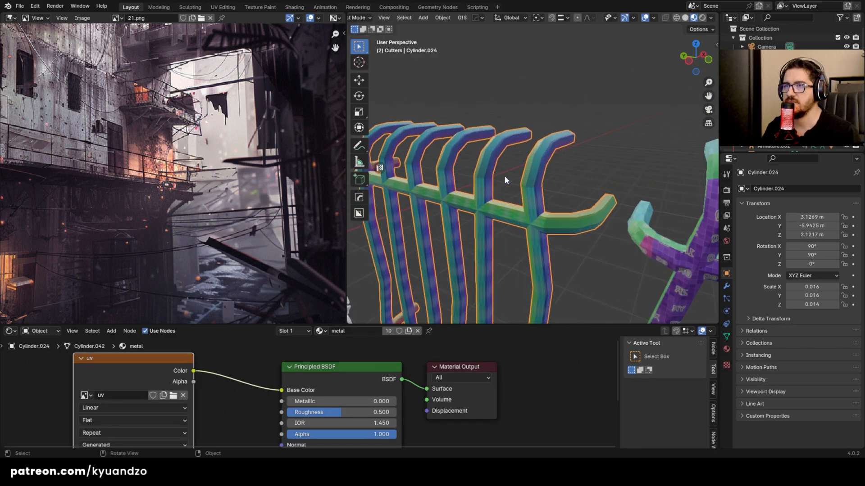
key(ctrl+a)
click(504, 174)
key(Tab)
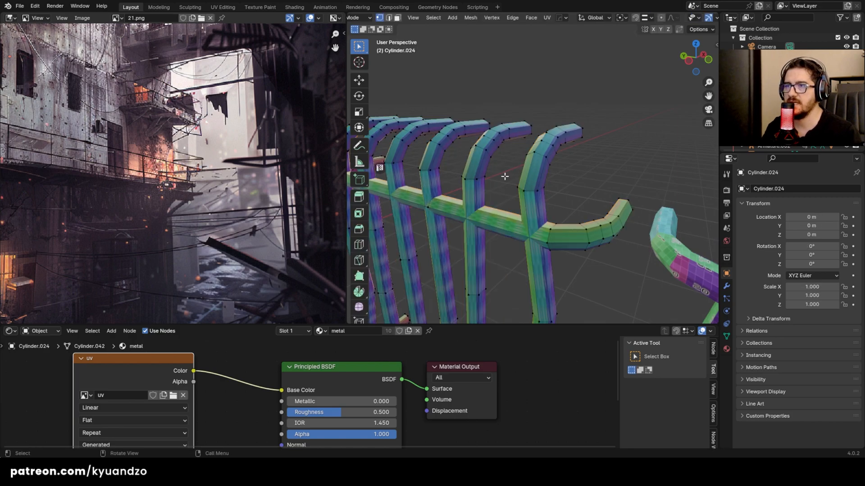
key(u)
click(504, 174)
key(Tab)
Step: Link the wavy-barred railing's metal material to the long hanging chain
scroll(516, 137, down, 5)
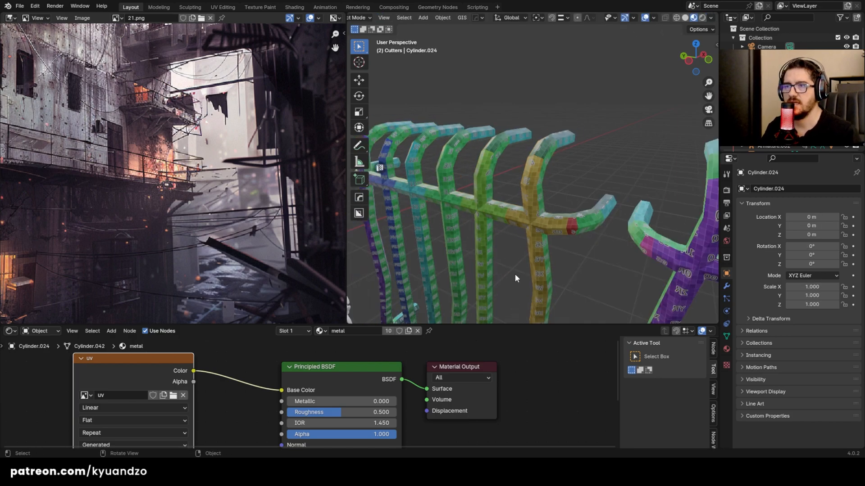
shift+middle_drag(445, 234, 497, 230)
click(473, 188)
shift+middle_drag(442, 163, 468, 225)
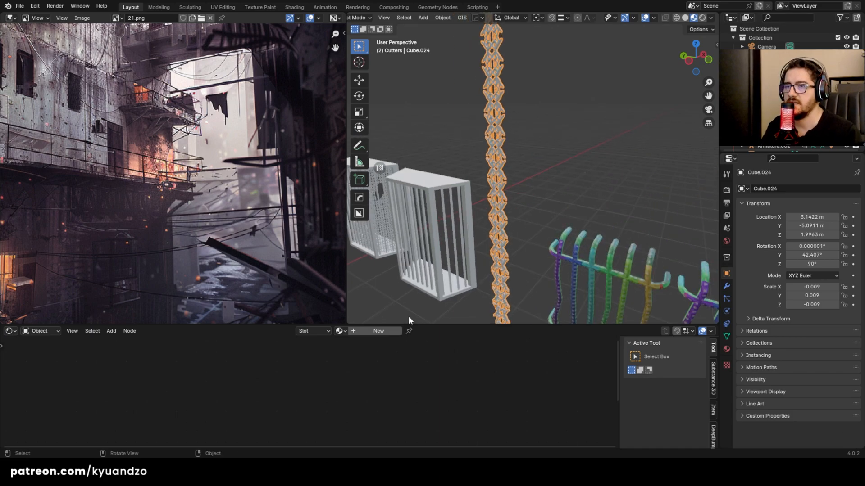
shift+middle_drag(516, 274, 495, 161)
shift+middle_drag(561, 147, 474, 156)
shift+click(474, 154)
key(ctrl+l)
click(473, 150)
Step: Inspect the grid texture on the chain's links and barbs for scale and distortion
click(481, 97)
shift+middle_drag(481, 97, 547, 190)
click(569, 203)
scroll(546, 188, up, 8)
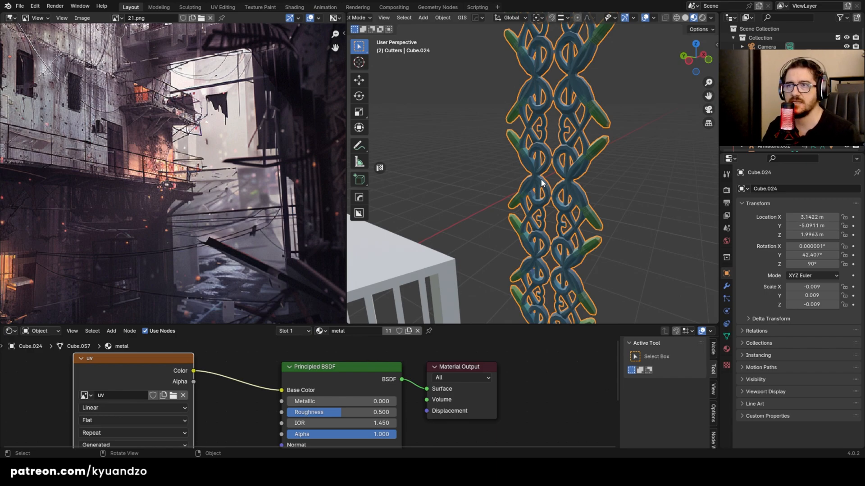
scroll(542, 181, down, 6)
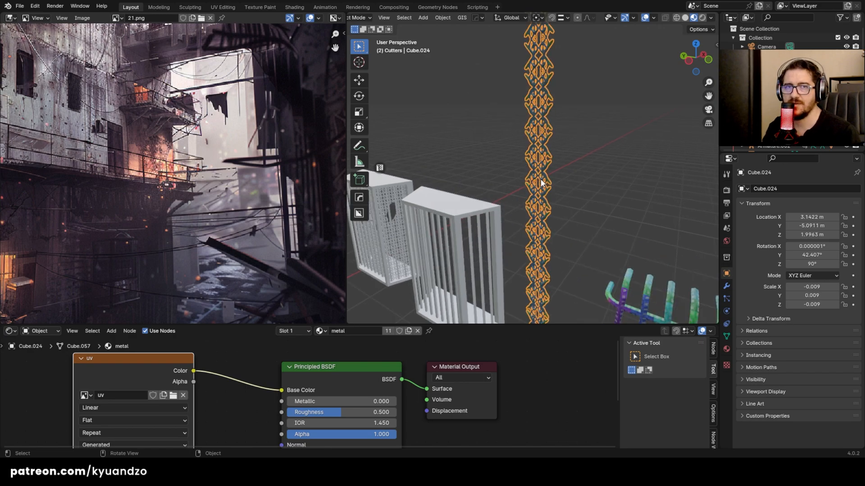
scroll(540, 180, down, 4)
shift+middle_drag(592, 202, 571, 179)
scroll(523, 190, up, 4)
Step: Select the chain's entire mesh in Edit Mode, look it over and return to Object Mode
key(Tab)
key(a)
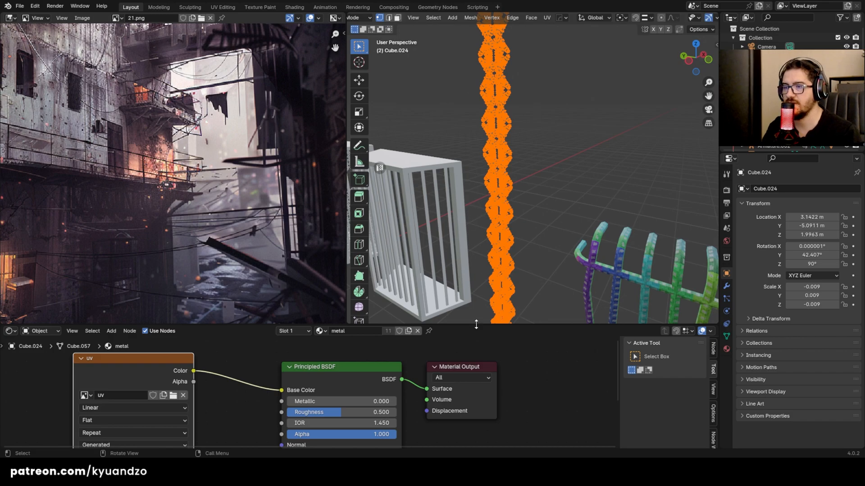
scroll(504, 229, down, 6)
scroll(505, 226, up, 10)
scroll(505, 226, down, 5)
scroll(501, 194, down, 2)
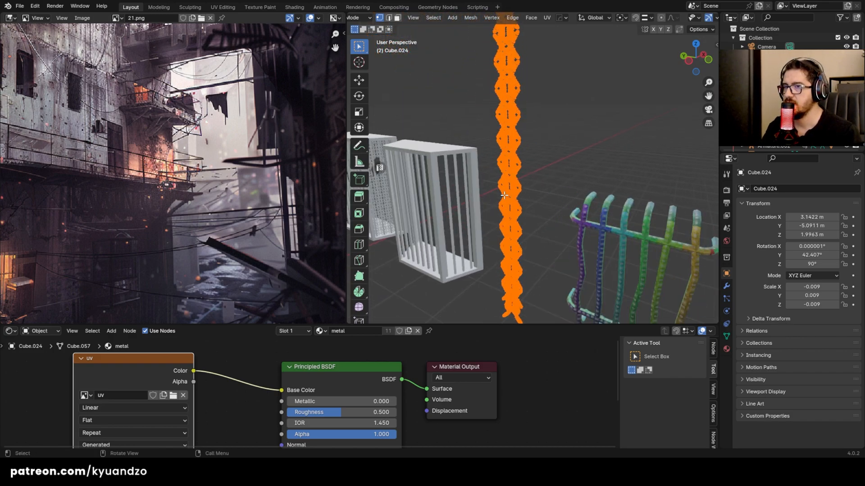
scroll(500, 198, up, 3)
key(Tab)
Step: Apply all transforms to the chain and unwrap its mesh with Cube Projection
key(shift+grave)
key(a)
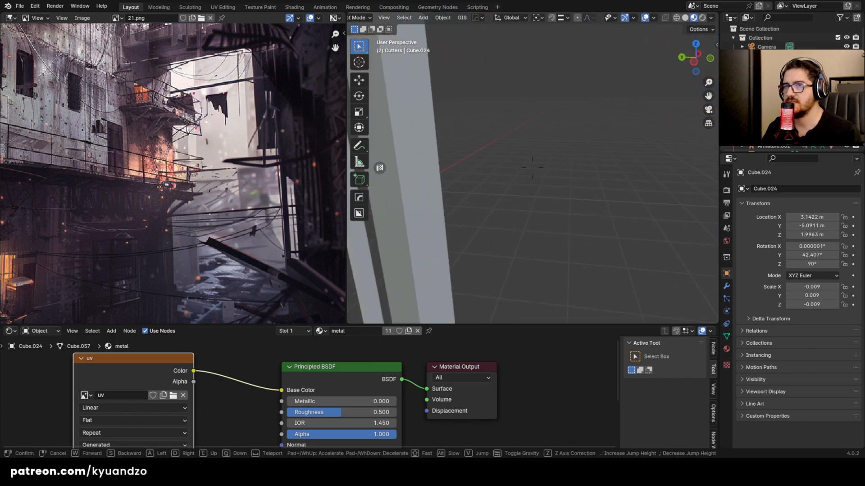
key(w)
click(587, 204)
key(ctrl+a)
click(563, 131)
key(Tab)
key(u)
click(569, 131)
key(Tab)
Step: Link the chain's metal material to the nearest barred cage beside it
scroll(561, 179, down, 6)
scroll(561, 179, up, 7)
click(598, 157)
shift+middle_drag(599, 157, 618, 147)
click(420, 171)
scroll(425, 171, down, 7)
scroll(425, 170, up, 3)
click(489, 175)
click(515, 199)
shift+click(588, 169)
scroll(587, 167, down, 1)
key(ctrl+l)
click(587, 167)
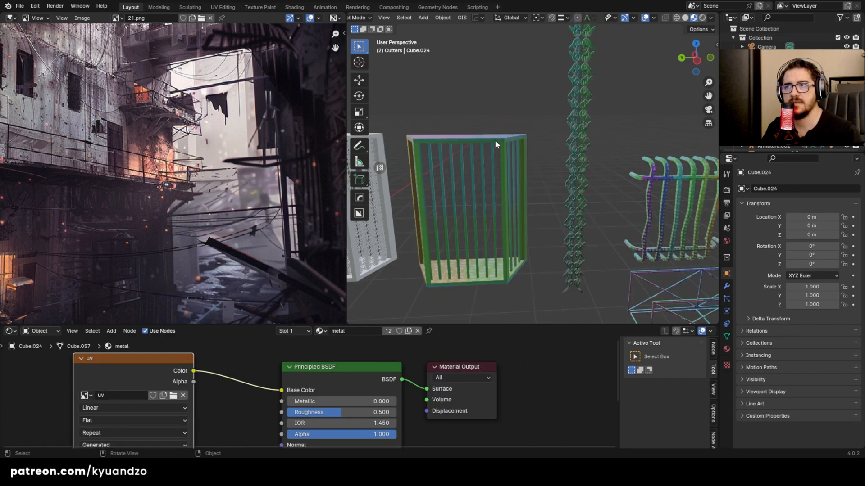
Step: Unwrap the barred cage's entire mesh with Cube Projection and return to Object Mode
click(496, 142)
key(Tab)
key(a)
key(u)
click(487, 143)
key(Tab)
Step: Select the chain panels and frame of the untextured cage and join them into one object
click(468, 177)
shift+middle_drag(389, 169, 554, 200)
click(426, 178)
middle_drag(498, 228, 523, 245)
scroll(526, 212, up, 1)
scroll(527, 203, up, 4)
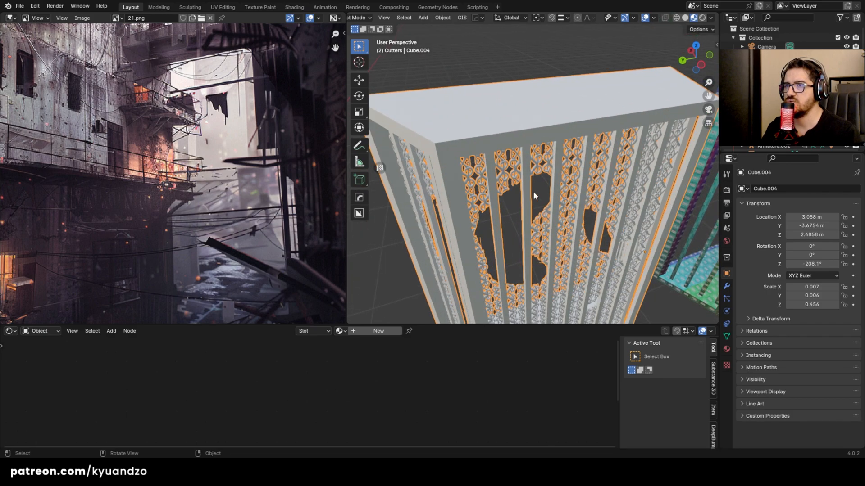
scroll(569, 189, down, 8)
middle_drag(562, 185, 494, 121)
click(485, 160)
drag(494, 121, 558, 220)
key(ctrl+j)
shift+click(532, 153)
key(ctrl+j)
Step: Select the whole chain-panel cage and check with a cancelled move and Edit Mode that its parts belong together
scroll(536, 145, up, 5)
drag(429, 95, 600, 303)
shift+click(543, 165)
click(554, 147)
key(g)
right_click(446, 154)
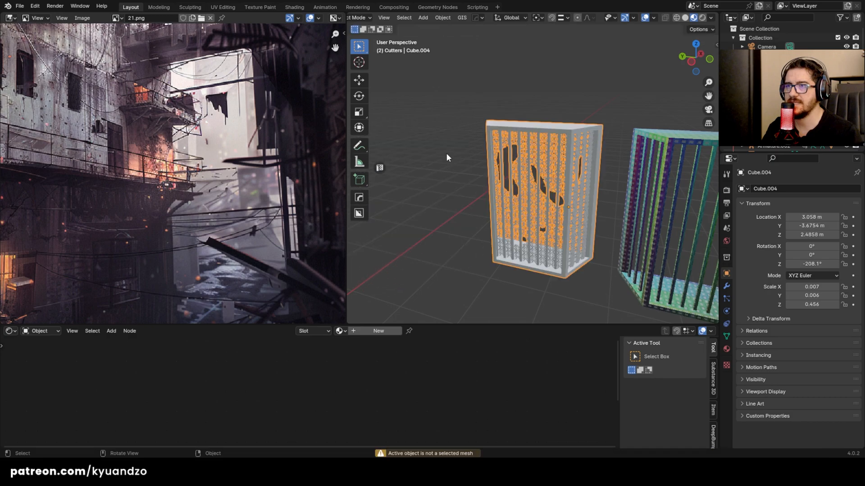
key(Tab)
key(Tab)
Step: Link the metal material from the textured barred cage to the chain-panel cage
middle_drag(511, 161, 542, 167)
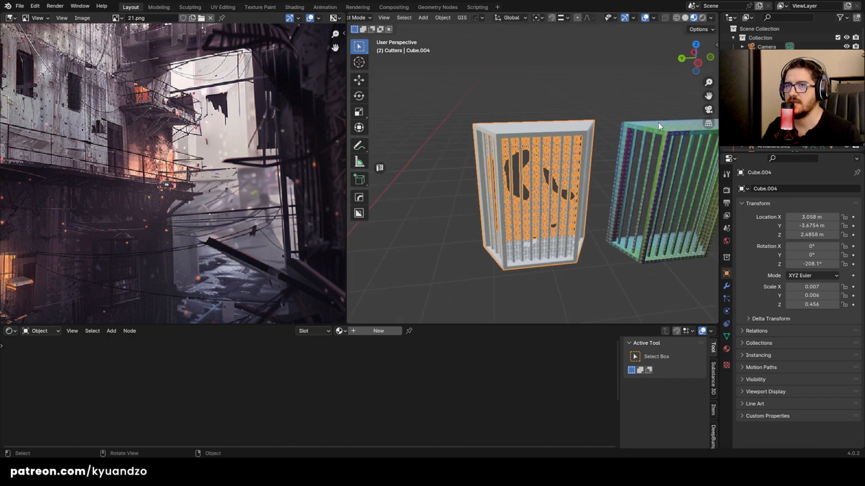
shift+click(653, 126)
key(ctrl+l)
click(654, 126)
Step: Apply all transforms to the chain-panel cage, unwrap it with Cube Projection and look over its grid texture
click(549, 132)
scroll(549, 135, up, 3)
key(ctrl+a)
click(549, 146)
key(Tab)
key(u)
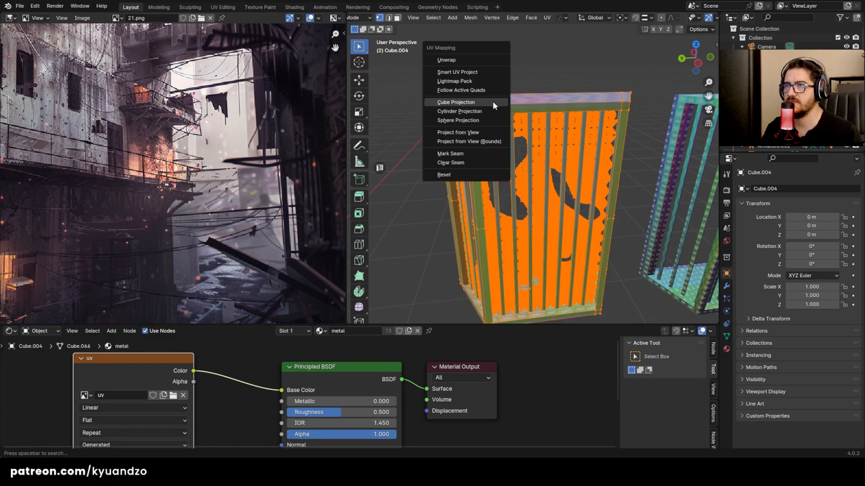
click(488, 103)
key(Tab)
scroll(520, 129, up, 10)
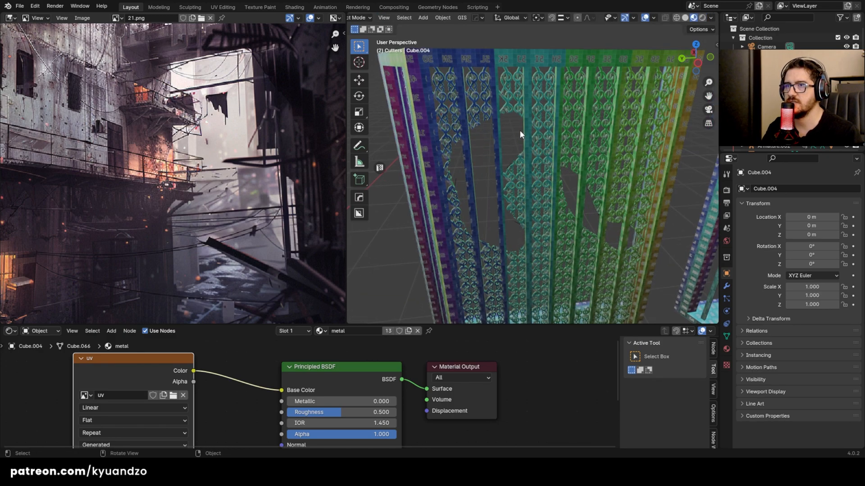
scroll(477, 120, down, 15)
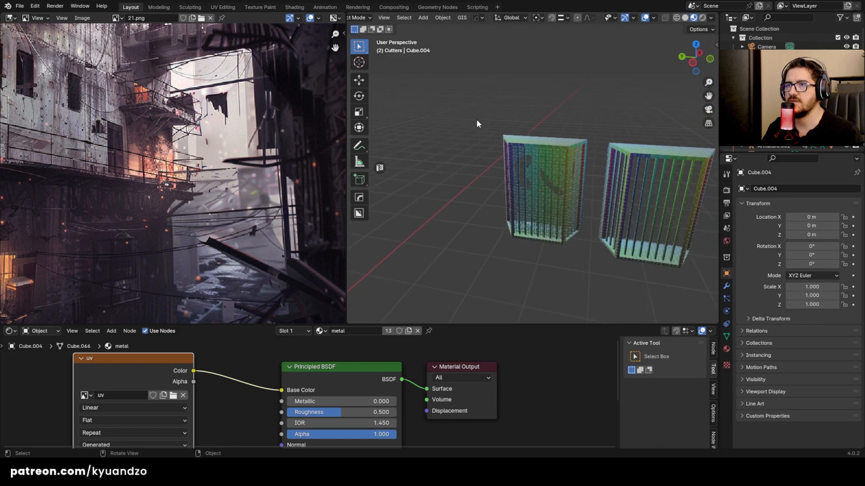
scroll(555, 134, up, 3)
shift+middle_drag(578, 171, 505, 135)
scroll(505, 136, up, 3)
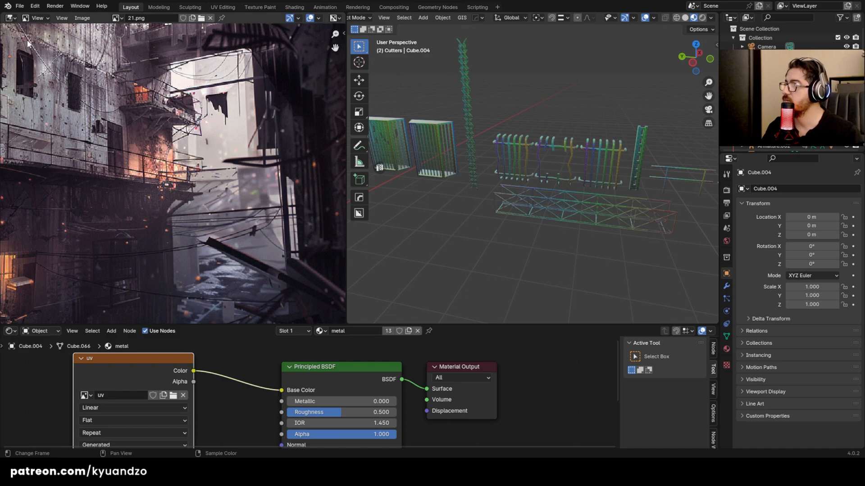
Step: Turn the reference image area into a UV Editor and display the uv grid image in it
click(11, 18)
click(49, 63)
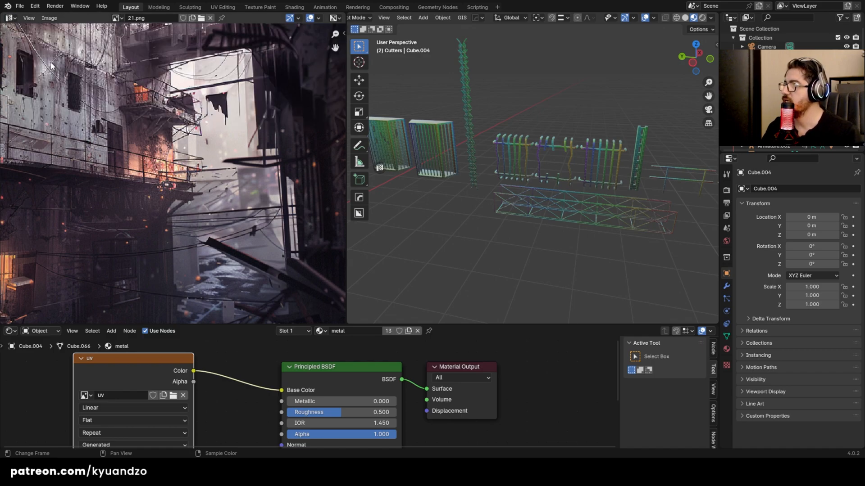
scroll(468, 155, down, 3)
scroll(468, 155, up, 3)
scroll(98, 163, down, 5)
scroll(100, 168, up, 2)
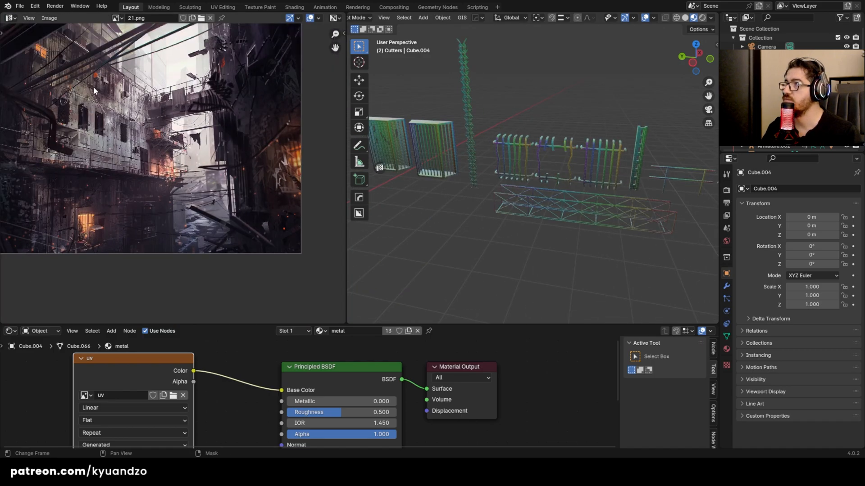
click(118, 18)
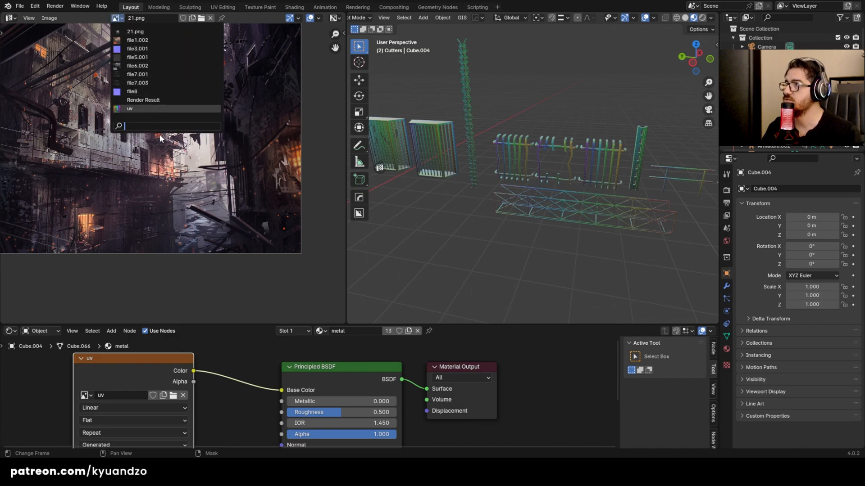
click(148, 108)
scroll(228, 165, down, 4)
scroll(232, 153, up, 3)
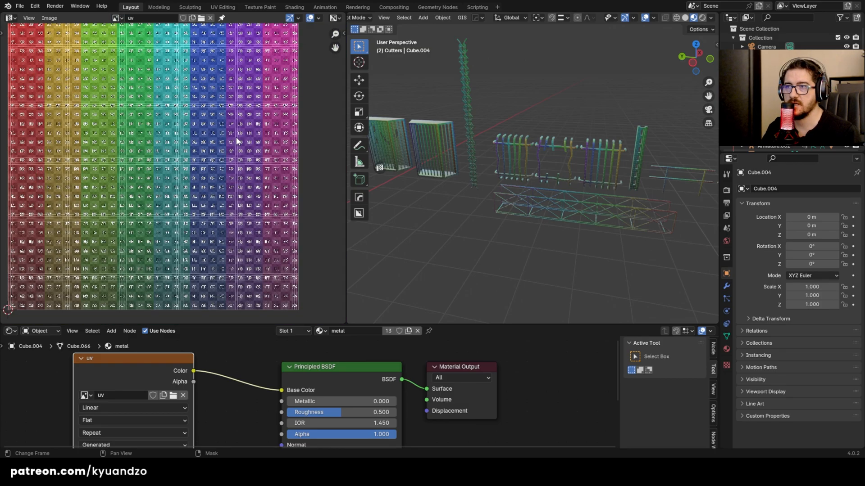
scroll(236, 142, down, 1)
Step: Open all metal pieces together in Edit Mode and average the scale of all their UV islands
scroll(444, 129, down, 6)
drag(425, 170, 686, 257)
scroll(522, 204, up, 4)
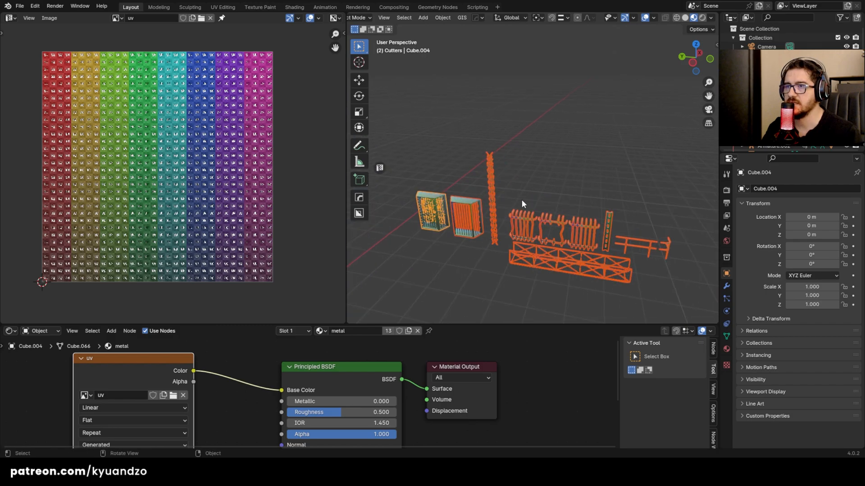
key(Tab)
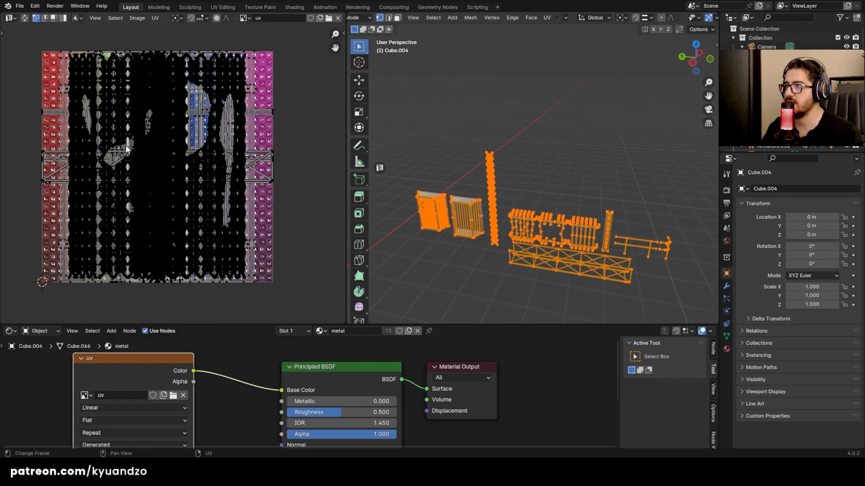
key(a)
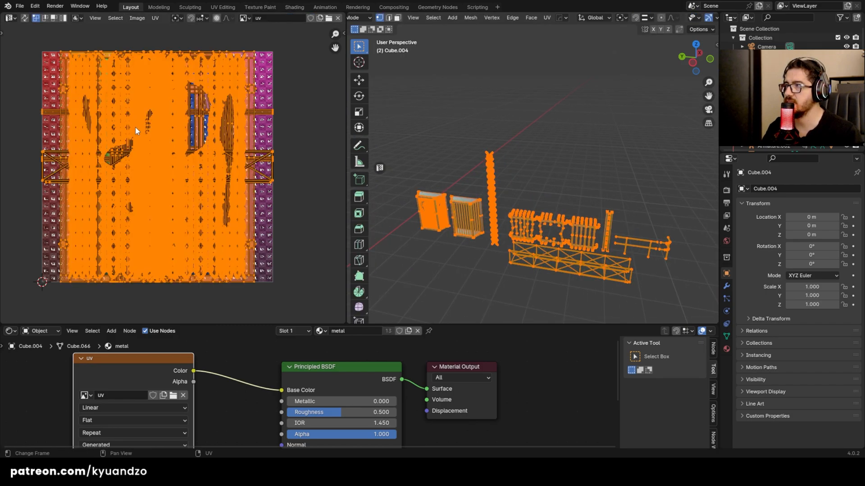
click(155, 18)
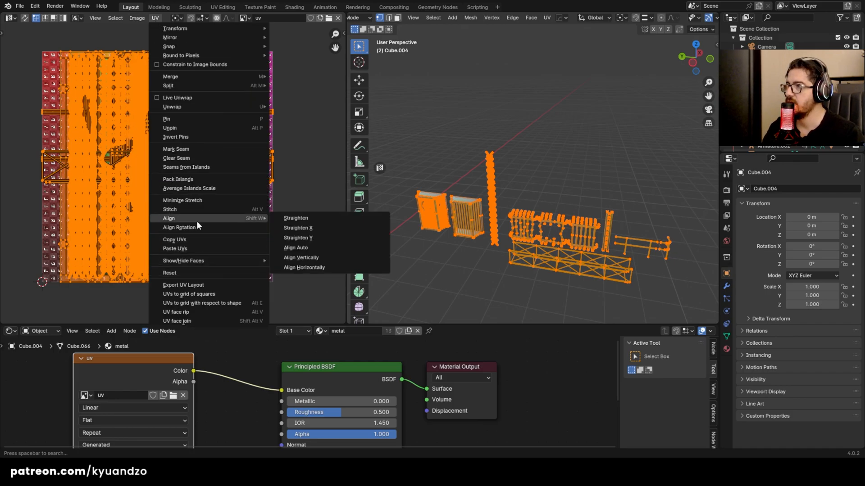
click(184, 188)
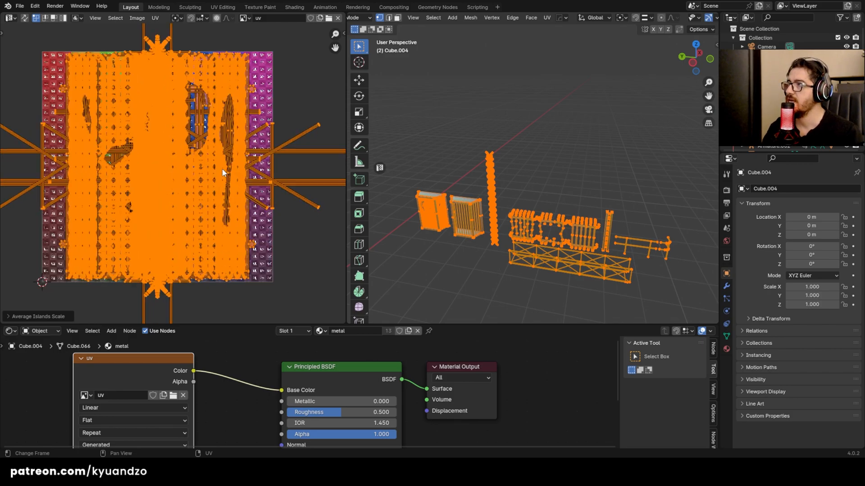
Step: Pack the UV islands with Exact Shape (Concave), scaling, rotation and a 0.001 margin, then view the layout
click(155, 18)
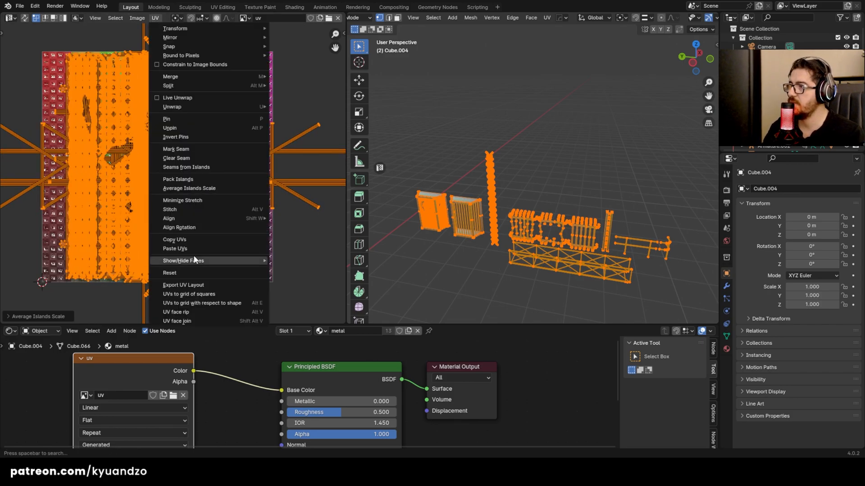
click(188, 179)
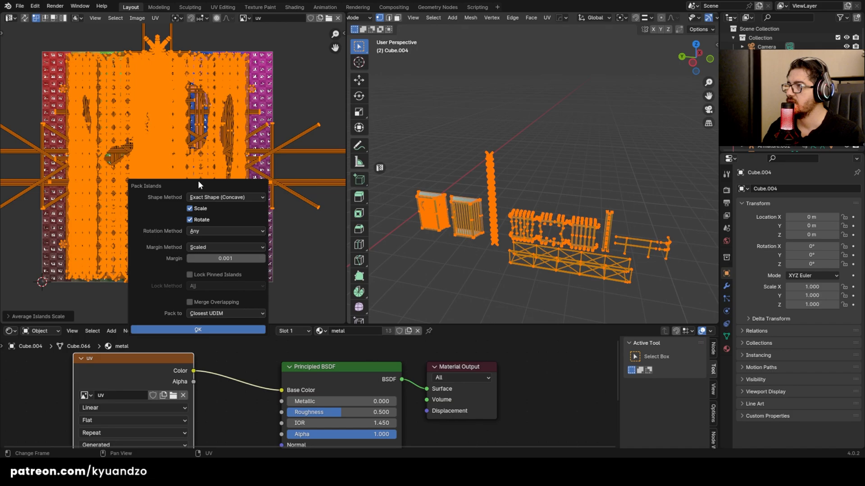
click(194, 331)
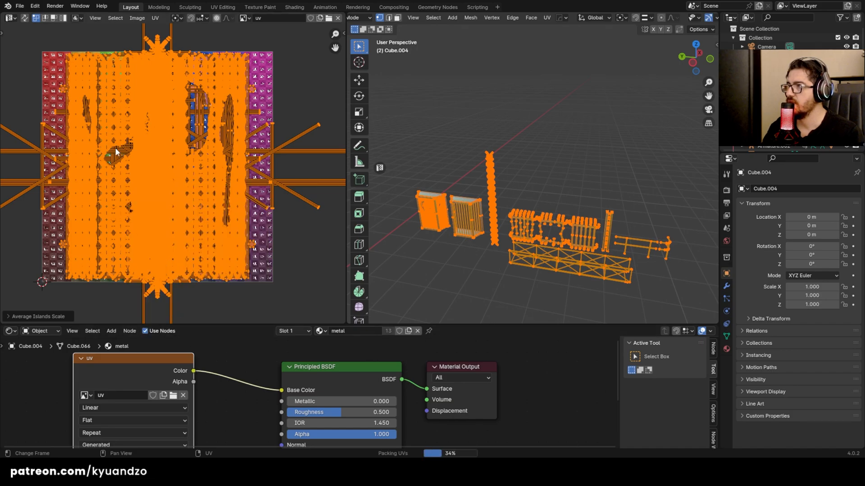
scroll(191, 197, up, 6)
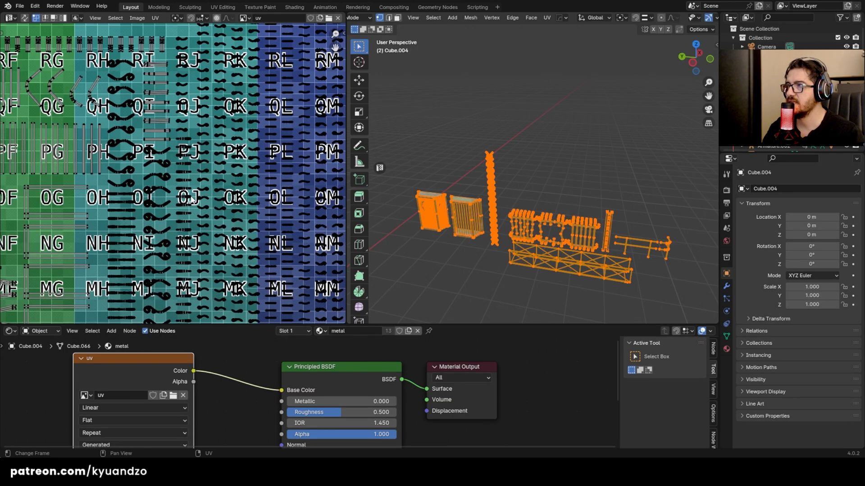
scroll(191, 199, up, 2)
scroll(196, 193, down, 8)
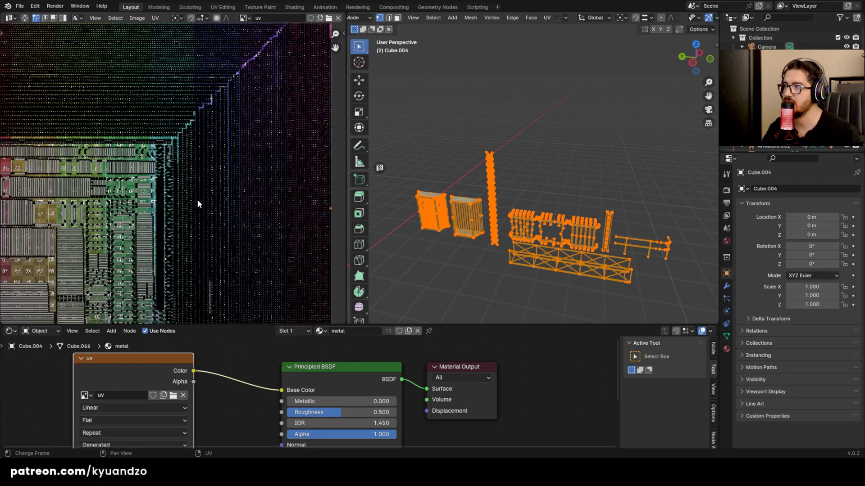
Step: Select all UVs, unwrap the meshes again and pack their islands with UVPackmaster2
key(a)
scroll(592, 183, up, 5)
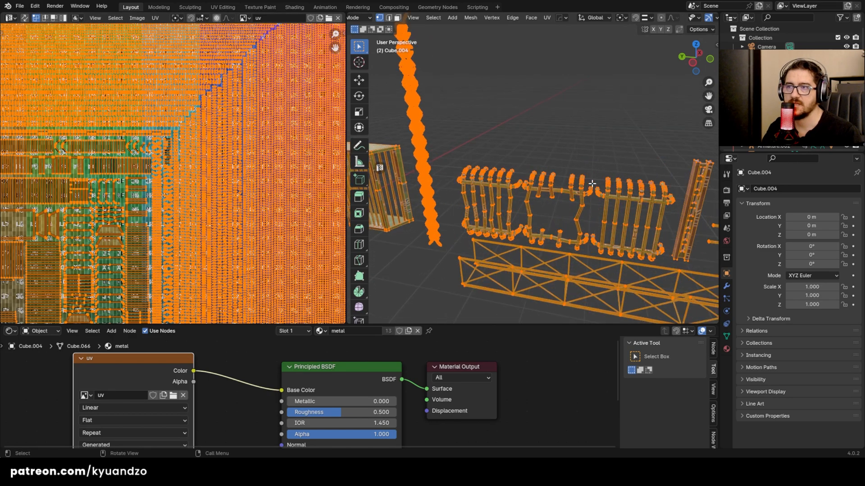
scroll(591, 184, up, 3)
key(n)
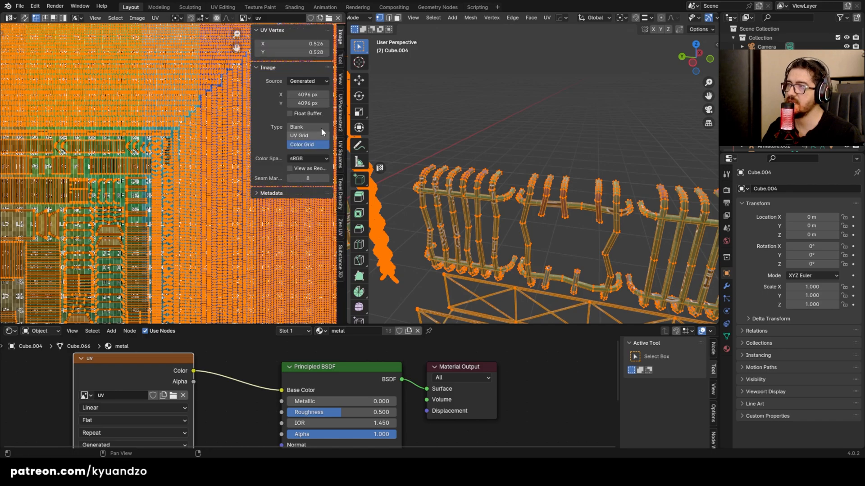
click(339, 118)
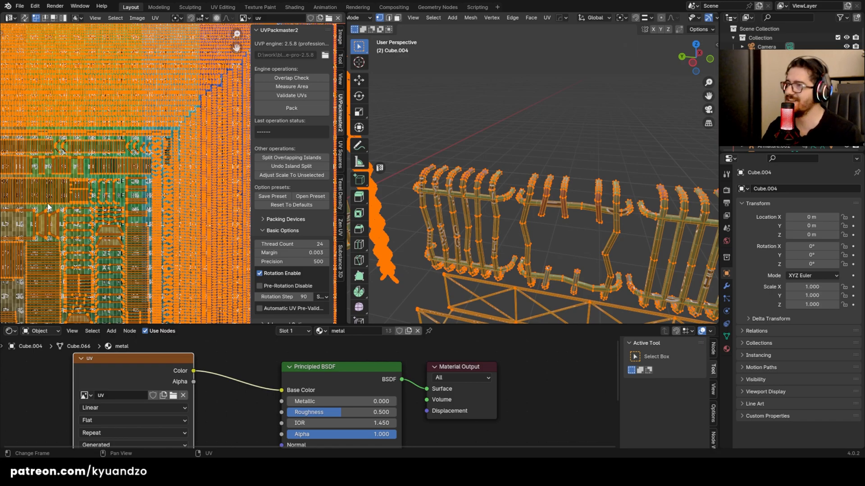
key(u)
click(431, 187)
scroll(106, 164, down, 8)
scroll(107, 164, up, 5)
scroll(106, 163, up, 2)
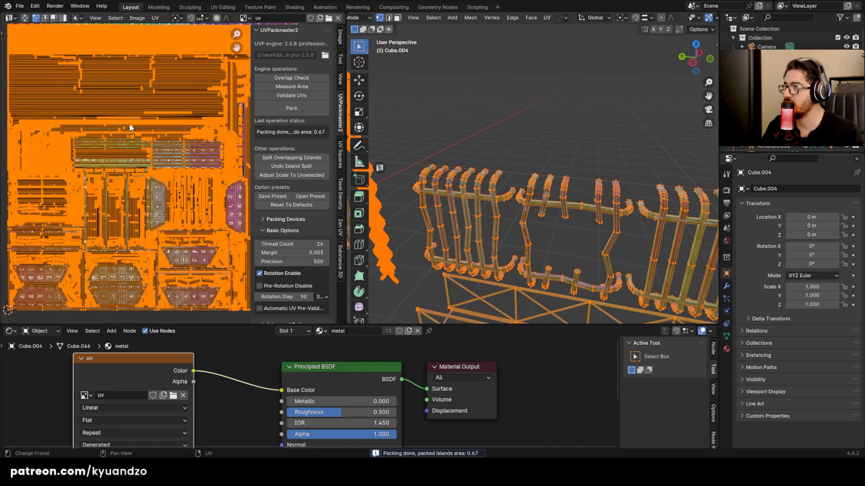
Step: Deselect the UVs and examine the packed layout's islands for spacing and use of the grid area
scroll(135, 124, down, 3)
click(53, 159)
scroll(87, 163, up, 2)
scroll(90, 163, up, 3)
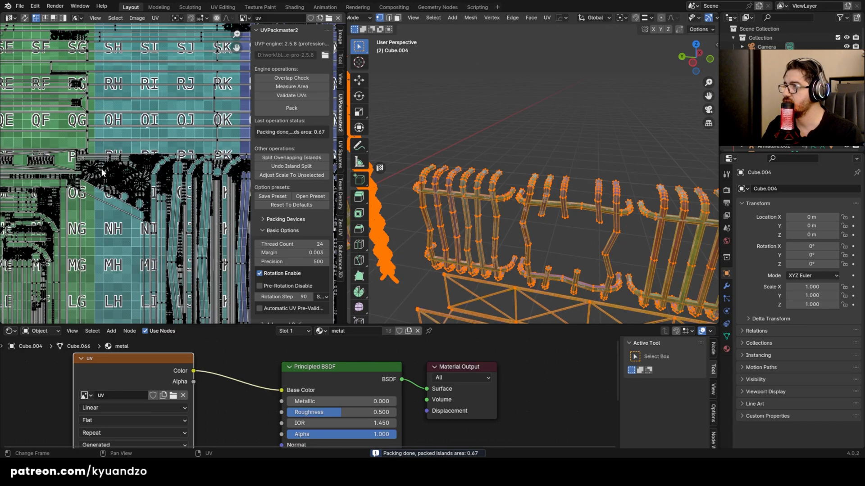
scroll(23, 175, up, 3)
scroll(24, 174, down, 3)
scroll(132, 186, up, 5)
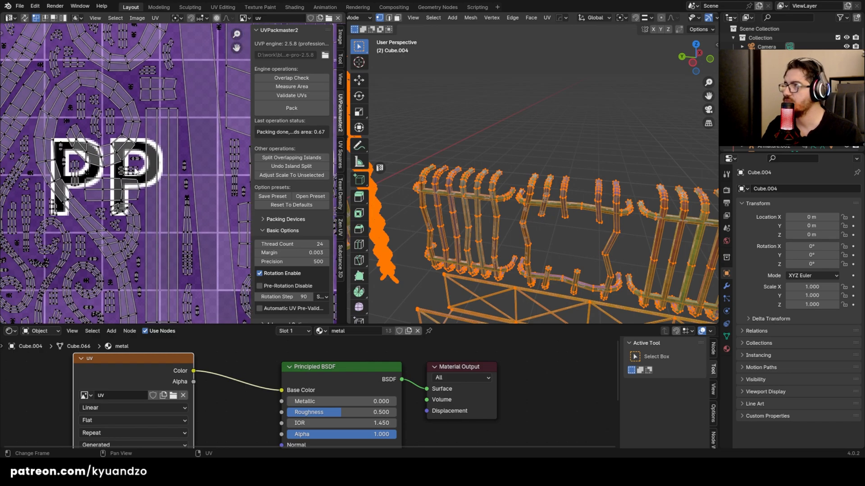
scroll(198, 171, down, 1)
scroll(200, 171, down, 4)
scroll(200, 172, up, 2)
scroll(146, 185, up, 6)
scroll(47, 126, down, 8)
scroll(153, 208, up, 3)
scroll(560, 236, up, 4)
Step: Examine the grid texture's scale on the bent railings, upright beam, pole frame and truss
middle_drag(559, 235, 452, 172)
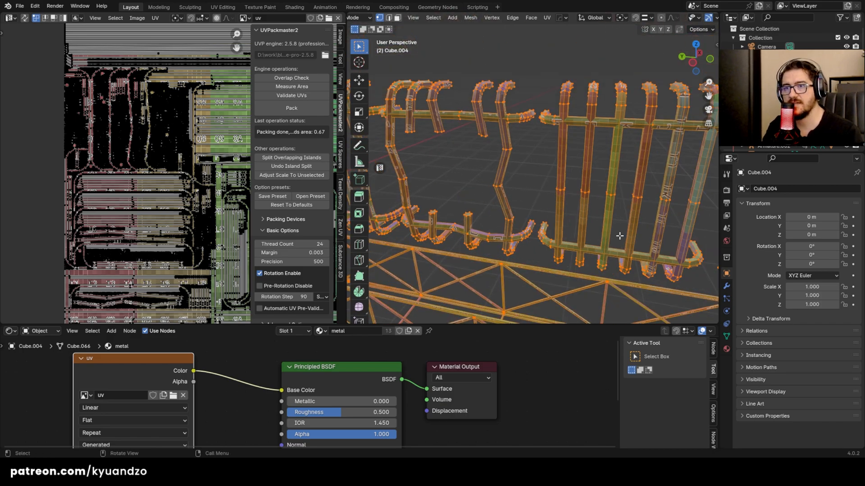
shift+middle_drag(647, 236, 477, 204)
shift+middle_drag(562, 249, 453, 233)
scroll(444, 192, up, 4)
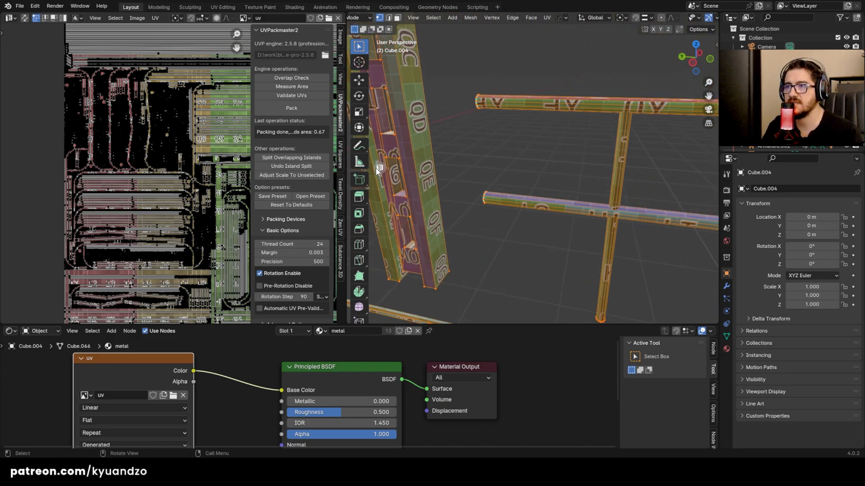
shift+middle_drag(626, 203, 464, 165)
scroll(473, 202, down, 7)
shift+middle_drag(483, 235, 482, 163)
scroll(481, 163, up, 6)
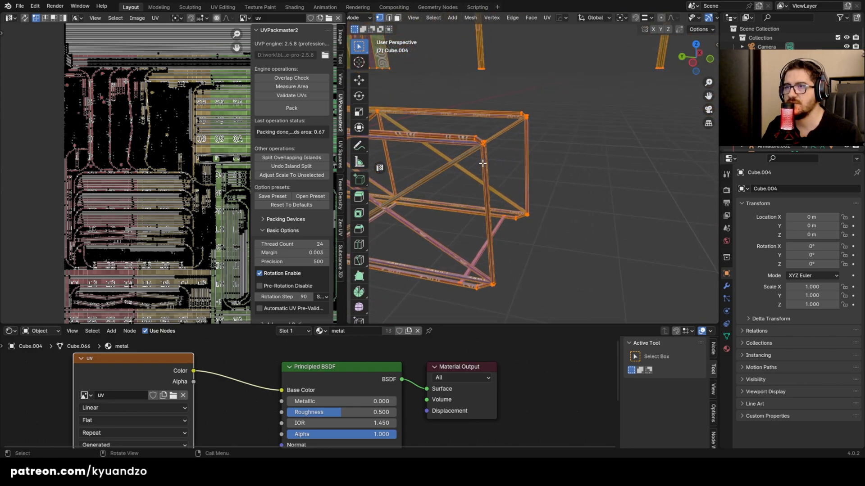
shift+middle_drag(446, 113, 648, 176)
scroll(505, 129, up, 3)
Step: Examine the grid texture on the barred cage and on the other cage's chain links
scroll(506, 129, down, 9)
shift+middle_drag(396, 169, 486, 179)
shift+middle_drag(353, 131, 470, 154)
scroll(471, 154, up, 7)
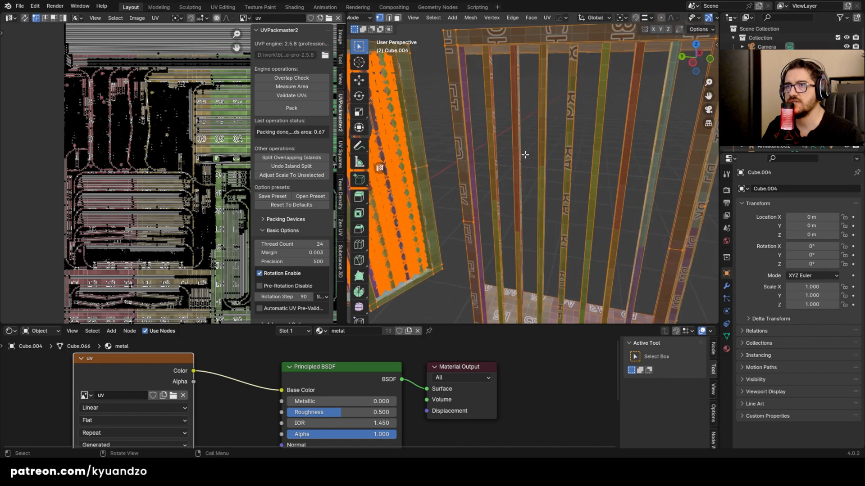
scroll(518, 148, down, 3)
shift+middle_drag(502, 129, 532, 103)
scroll(559, 173, up, 5)
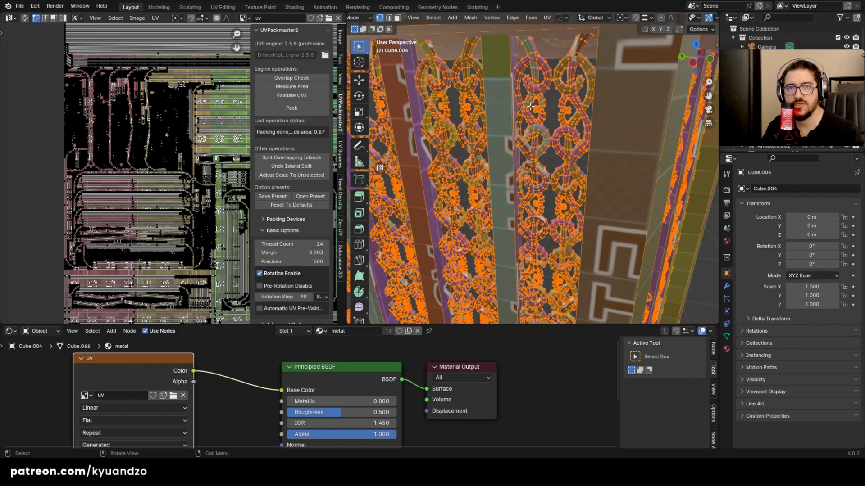
scroll(498, 152, down, 10)
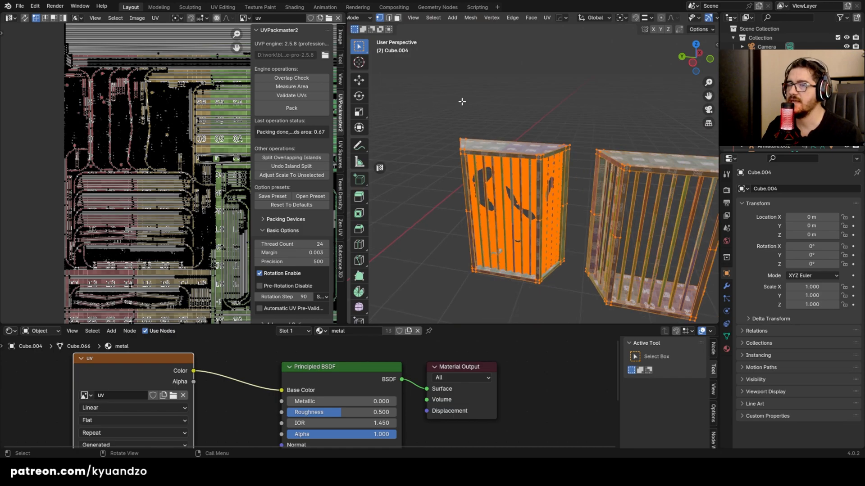
Step: Leave Edit Mode, reselect all metal pieces and reopen them in Edit Mode to view their combined UV layout
key(Tab)
scroll(461, 101, down, 5)
drag(427, 96, 637, 258)
scroll(605, 218, down, 5)
click(584, 130)
shift+middle_drag(581, 133, 530, 152)
drag(409, 101, 654, 276)
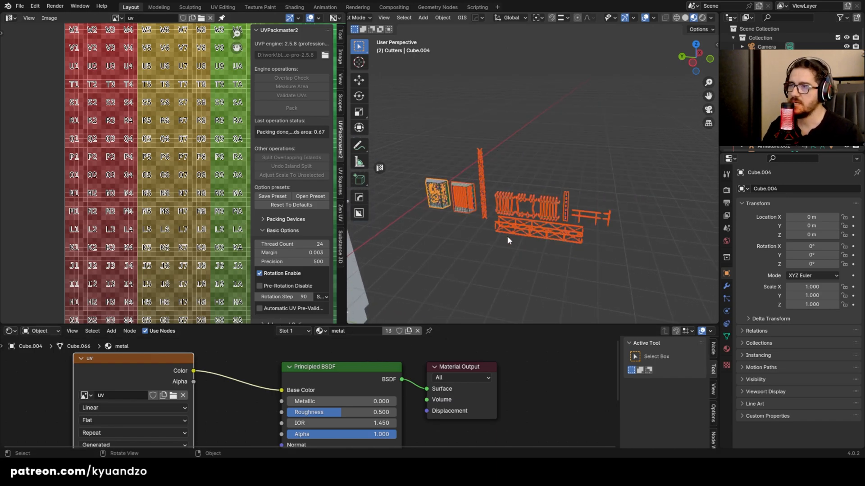
key(Tab)
scroll(111, 171, down, 3)
scroll(111, 171, up, 2)
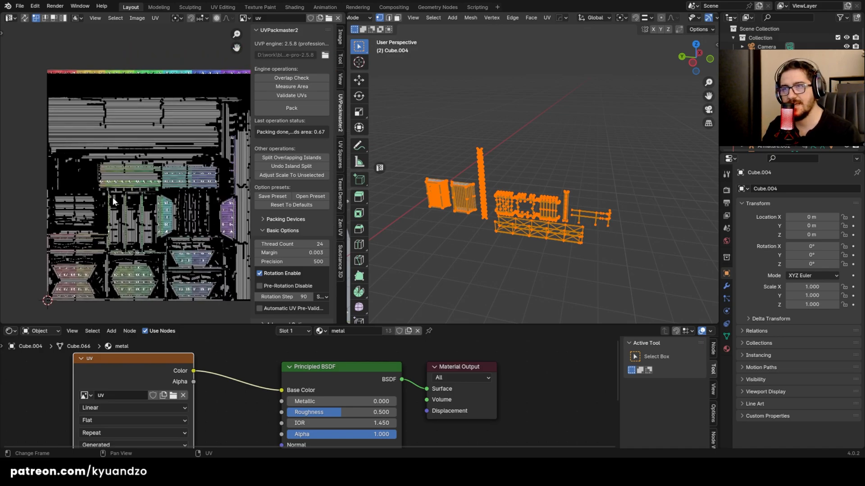
Step: Leave Edit Mode on the metal pieces and deselect everything
scroll(431, 221, up, 1)
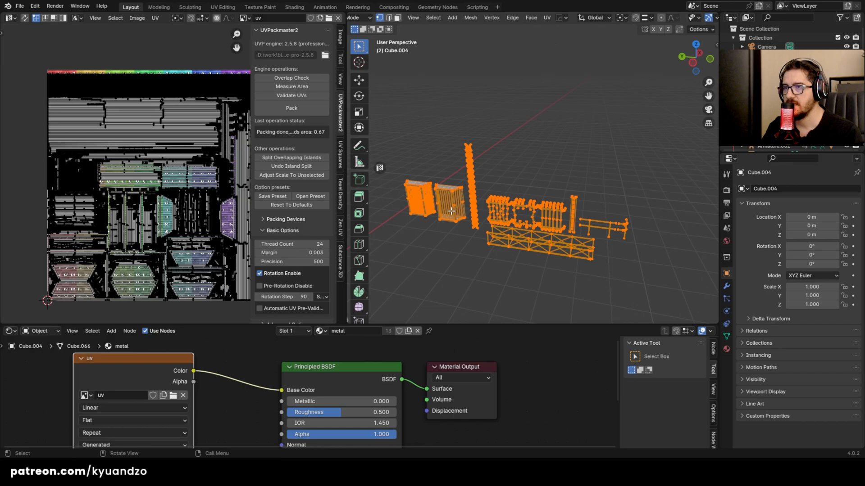
key(Tab)
key(alt+a)
shift+middle_drag(539, 226, 558, 187)
scroll(557, 188, up, 2)
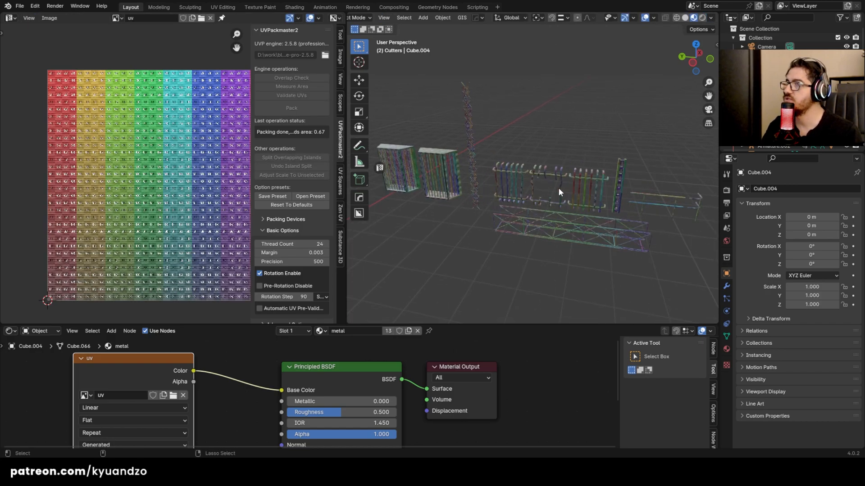
Step: Select all the metal pieces, move each origin to its geometry, then deselect them and save the file
middle_drag(561, 153, 484, 109)
drag(485, 109, 630, 269)
key(KP_Decimal)
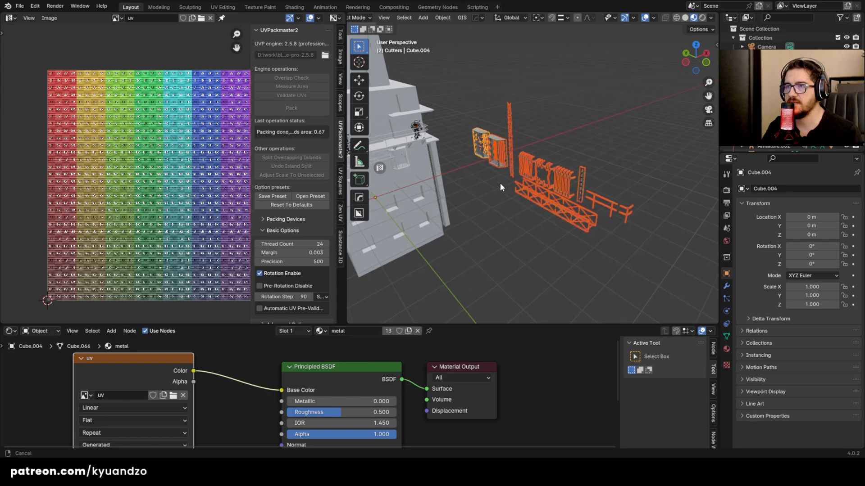
click(443, 18)
mouse_move(469, 38)
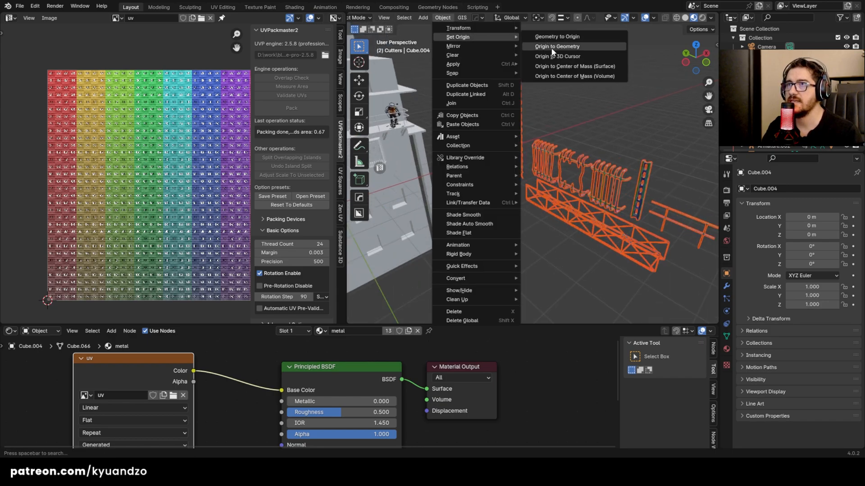
click(572, 48)
click(648, 120)
shift+middle_drag(624, 181, 596, 165)
key(ctrl+s)
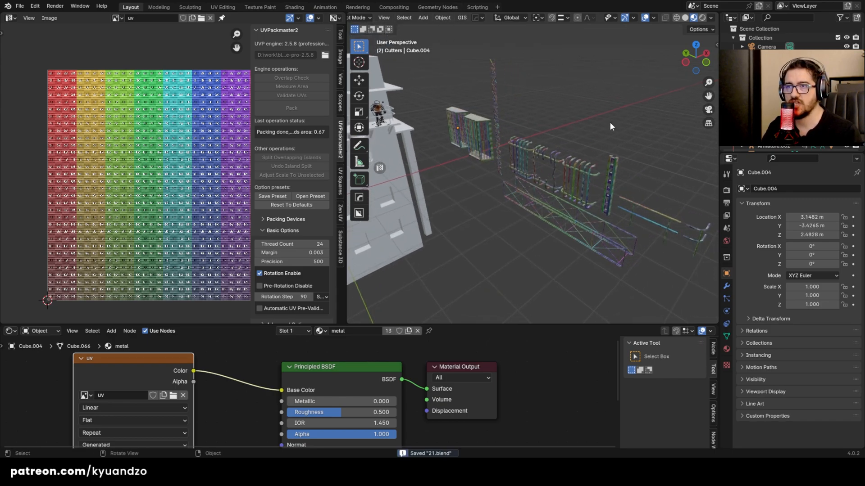
Step: Turn on the Face Orientation overlay in the 3D view to check the metal pieces' normals
shift+middle_drag(609, 122, 576, 133)
scroll(575, 128, up, 5)
click(654, 18)
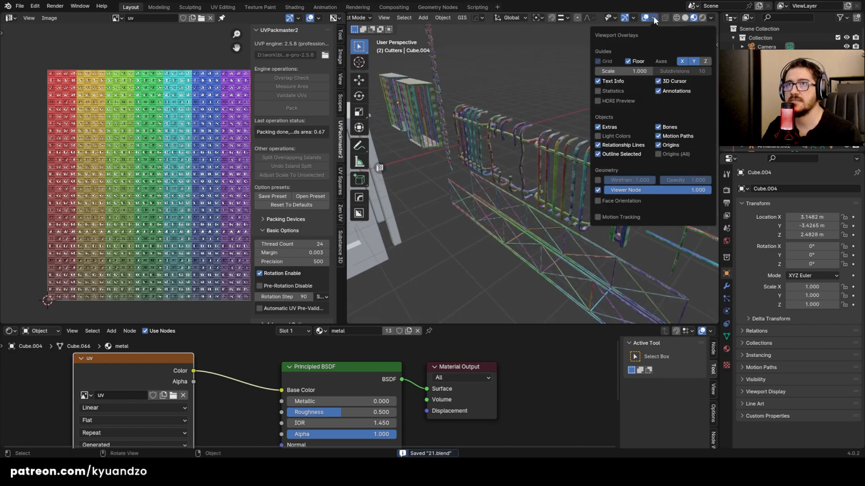
click(598, 202)
middle_drag(482, 155, 606, 245)
Step: Select the barred cage and examine its face orientation on the frame and bars from several sides
click(529, 180)
scroll(529, 181, up, 3)
shift+middle_drag(536, 183, 554, 185)
key(Tab)
scroll(554, 184, up, 2)
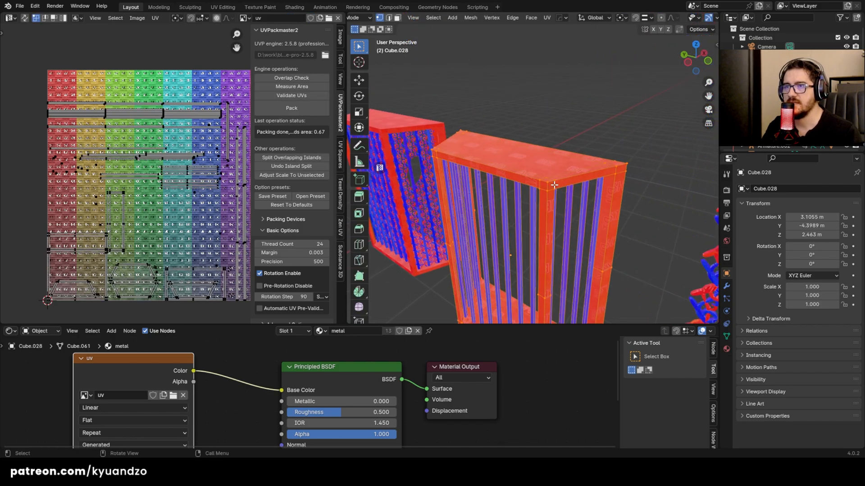
key(Tab)
scroll(484, 152, up, 2)
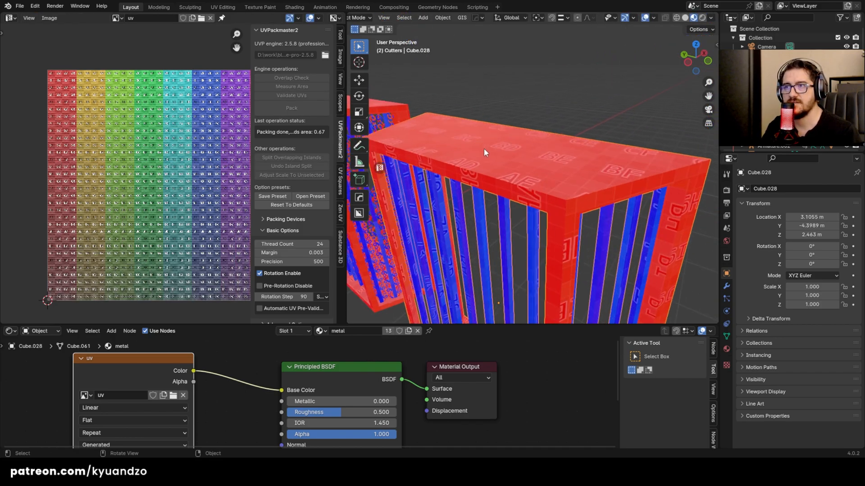
scroll(525, 147, down, 2)
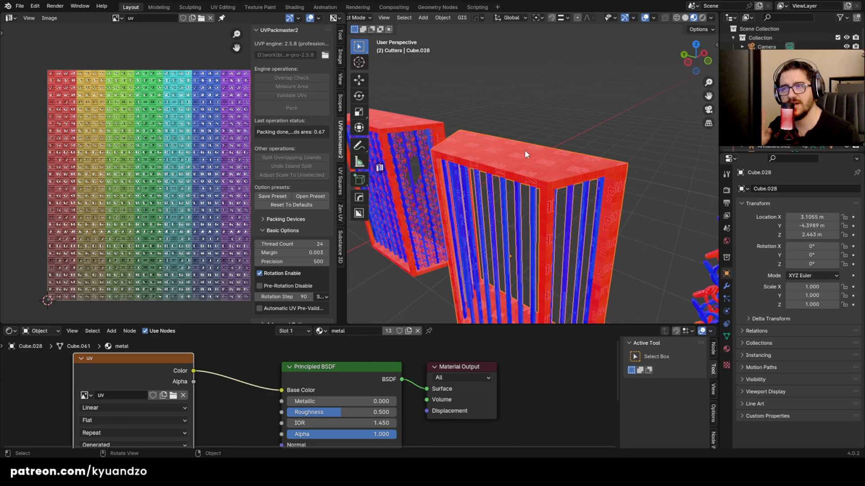
scroll(525, 150, up, 2)
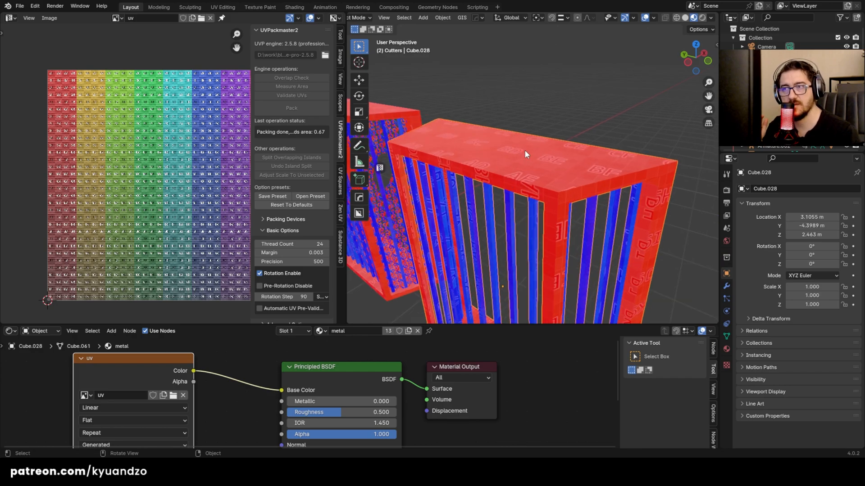
scroll(525, 150, down, 2)
scroll(525, 150, up, 2)
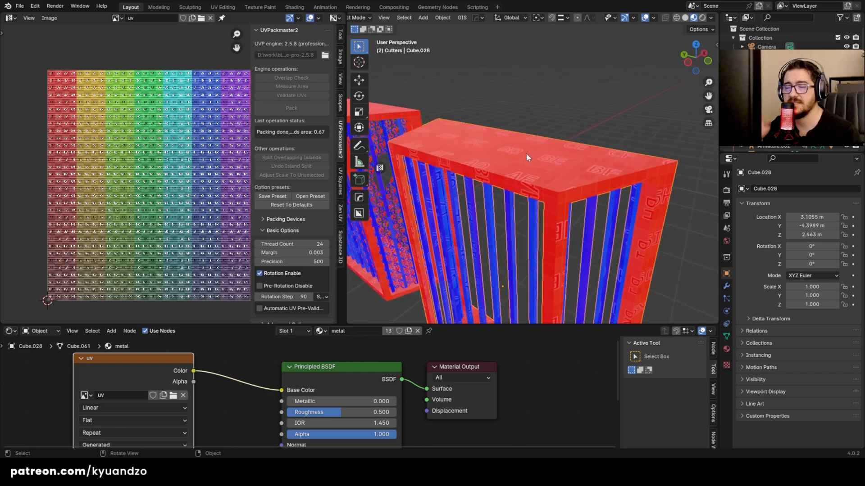
scroll(513, 159, down, 6)
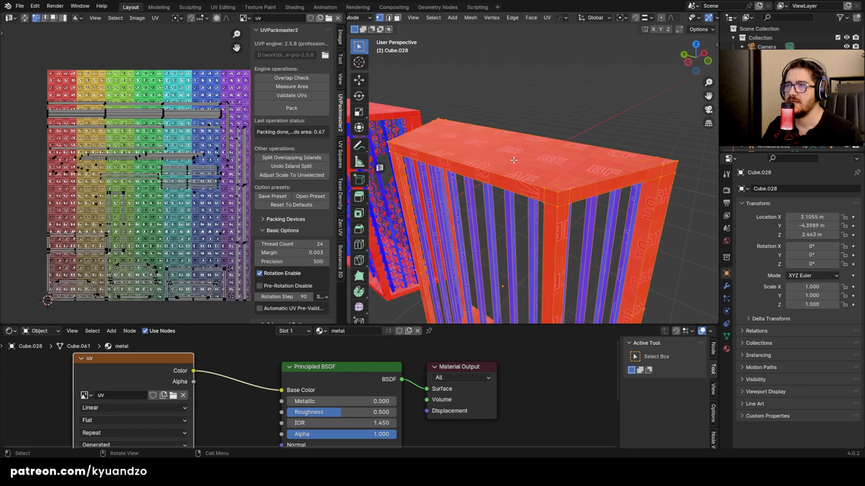
middle_drag(546, 161, 639, 152)
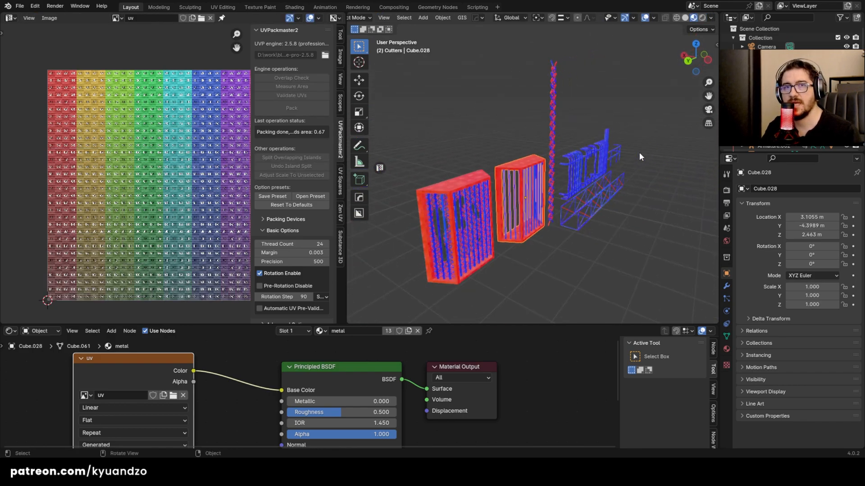
scroll(468, 151, up, 3)
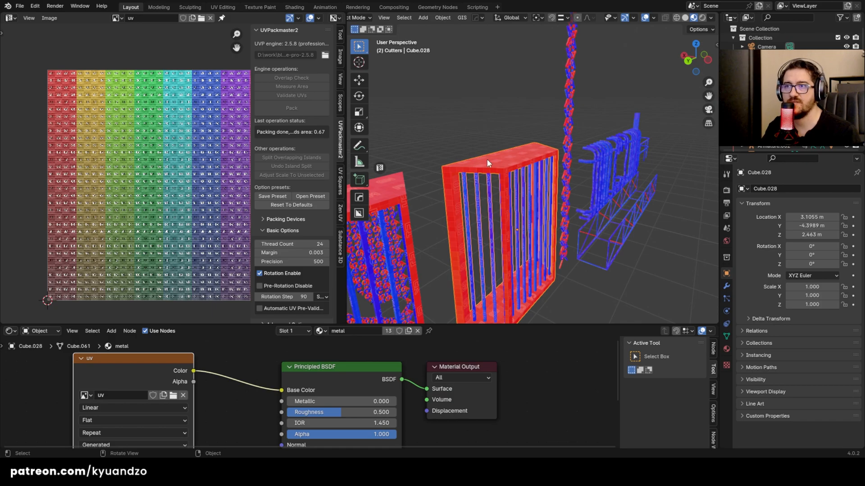
scroll(492, 153, up, 2)
middle_drag(492, 153, 469, 174)
Step: Recalculate the barred cage's normals to the outside and return to Object Mode
key(Tab)
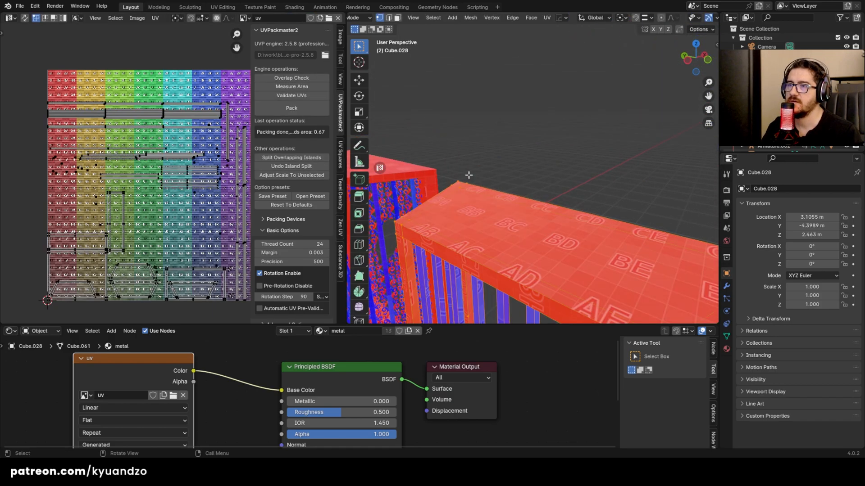
click(492, 19)
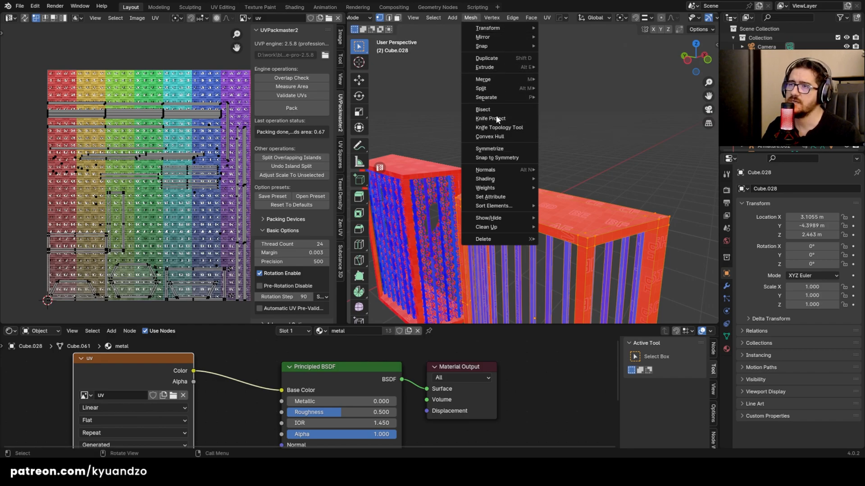
mouse_move(508, 170)
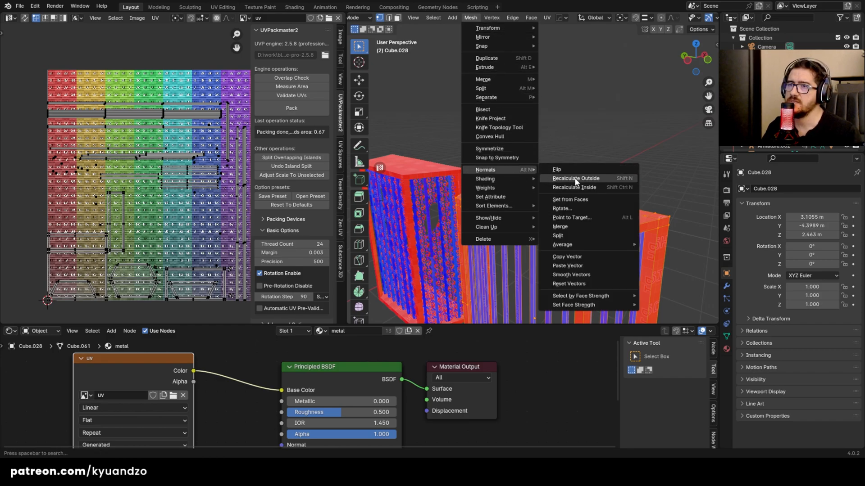
click(567, 177)
key(Tab)
mouse_move(566, 147)
middle_down()
mouse_move(517, 211)
mouse_move(524, 243)
mouse_move(560, 153)
middle_up()
Step: Recalculate the normals of the cage with chain links to the outside and return to Object Mode
click(439, 152)
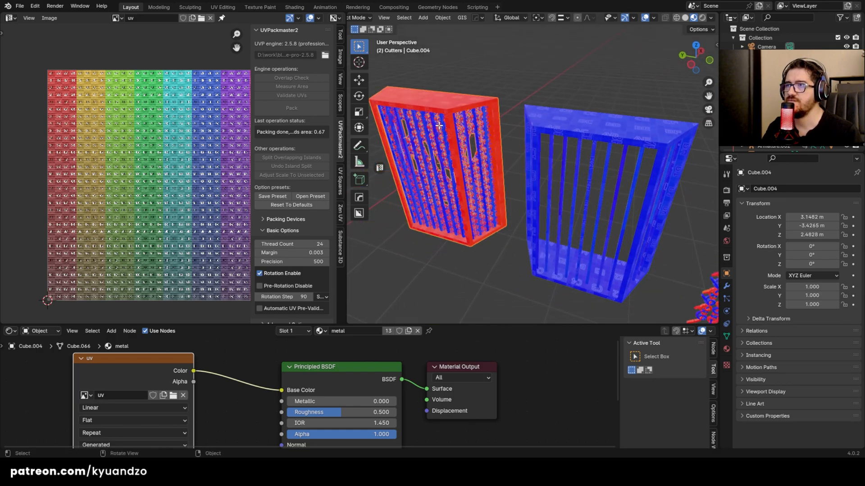
key(Tab)
click(471, 17)
mouse_move(509, 92)
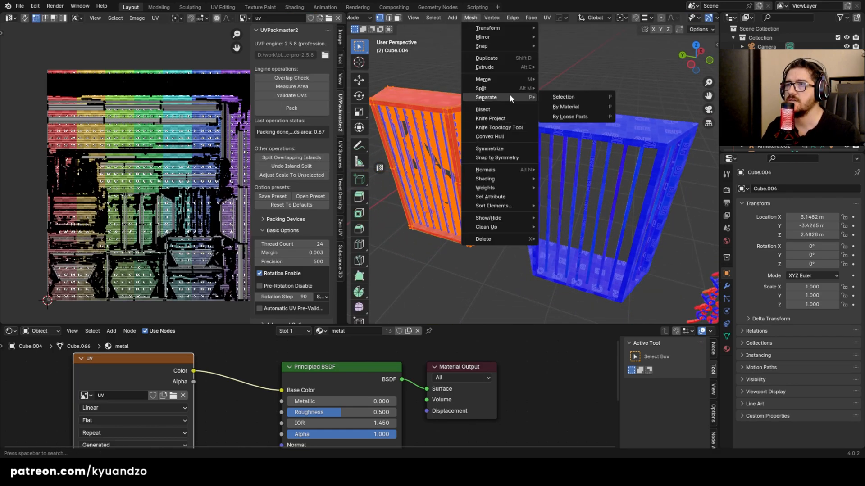
mouse_move(504, 170)
click(595, 180)
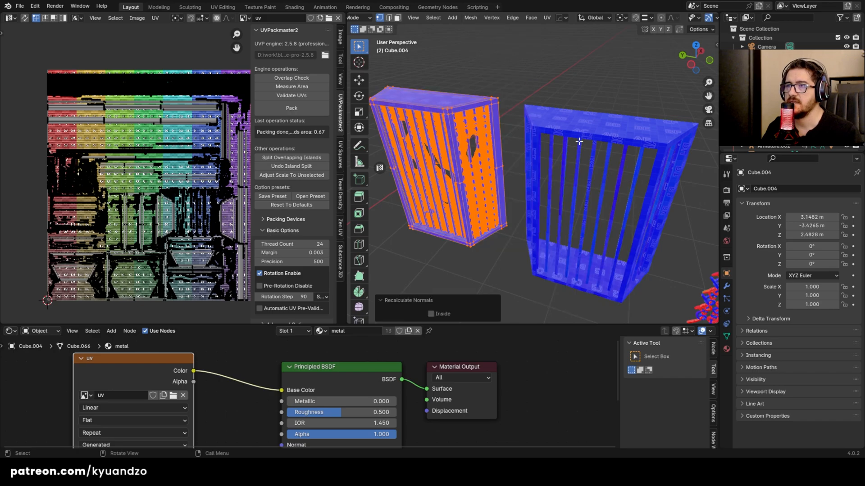
key(Tab)
Step: Examine the face orientation of the chain links around the torn openings in the chain cage
scroll(518, 161, down, 3)
shift+middle_drag(541, 170, 597, 185)
scroll(517, 164, up, 8)
middle_drag(516, 163, 484, 119)
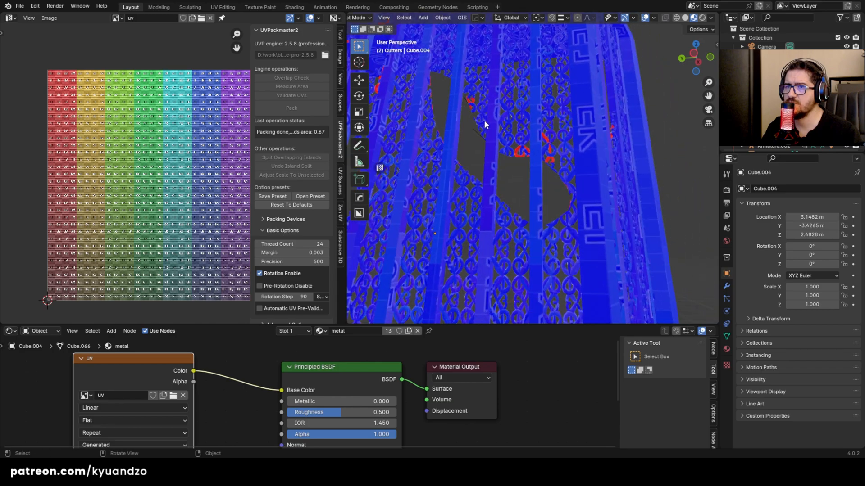
scroll(504, 128, up, 8)
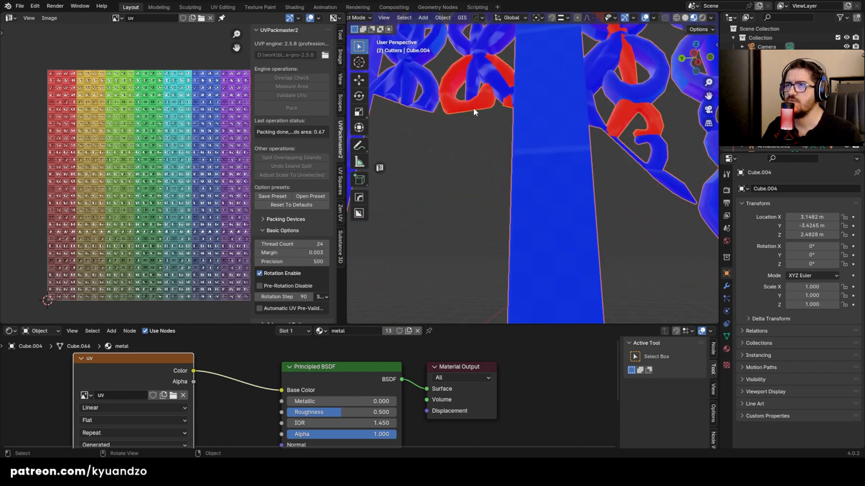
scroll(475, 109, down, 10)
Step: Recalculate the tall vertical chain's normals to the outside, return to Object Mode and deselect it
middle_drag(467, 160, 447, 137)
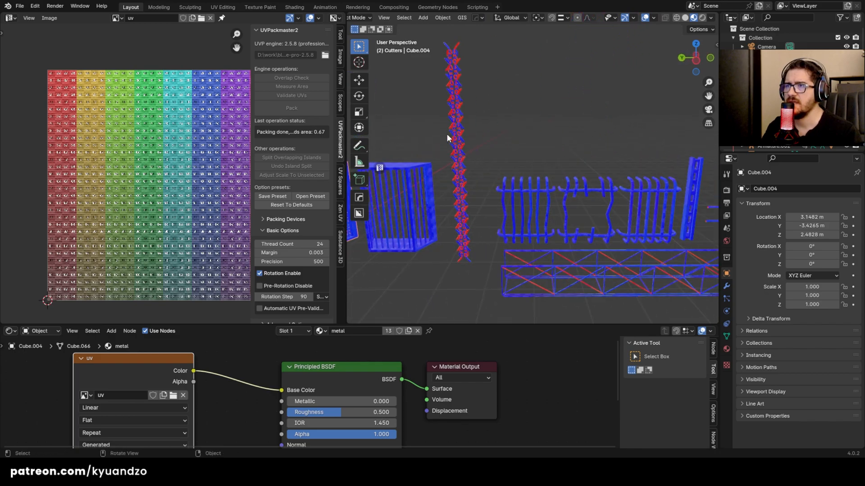
click(447, 137)
key(Tab)
click(470, 17)
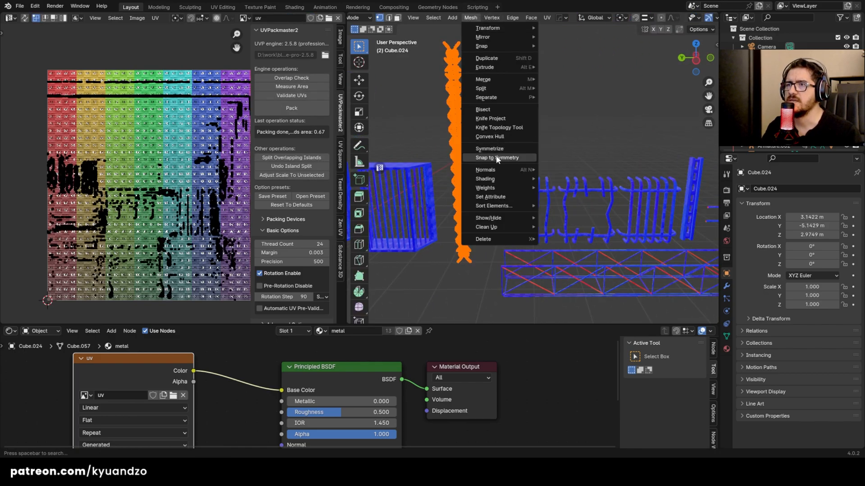
mouse_move(496, 171)
click(599, 180)
key(Tab)
click(517, 142)
Step: Recalculate the long truss's normals to the outside and return to Object Mode
middle_drag(550, 237, 504, 223)
click(504, 221)
key(Tab)
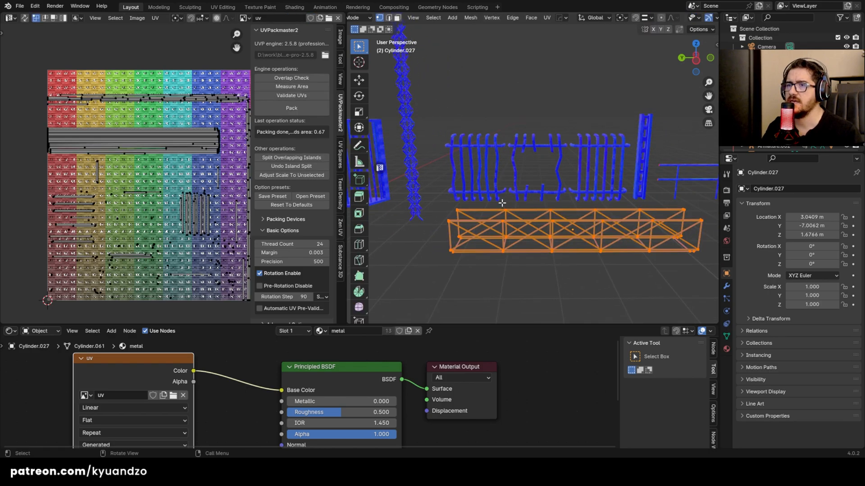
click(471, 17)
mouse_move(501, 168)
click(565, 179)
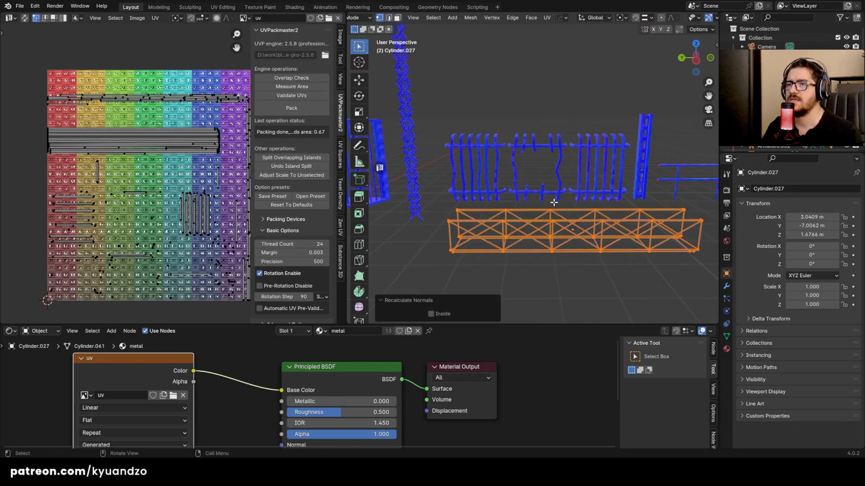
key(Tab)
Step: Fly past the pole frame's end to the chain cage and examine their face orientation
middle_drag(658, 174, 508, 151)
key(shift+grave)
key(w)
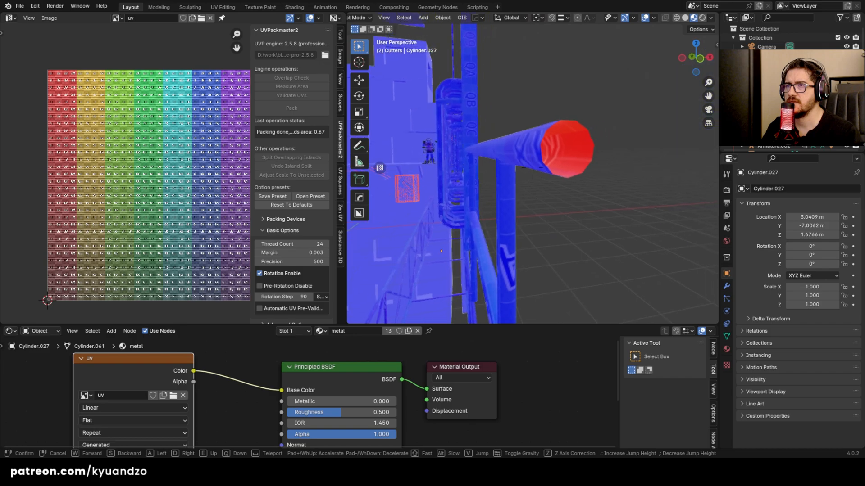
click(539, 147)
key(shift+grave)
key(w)
key(w)
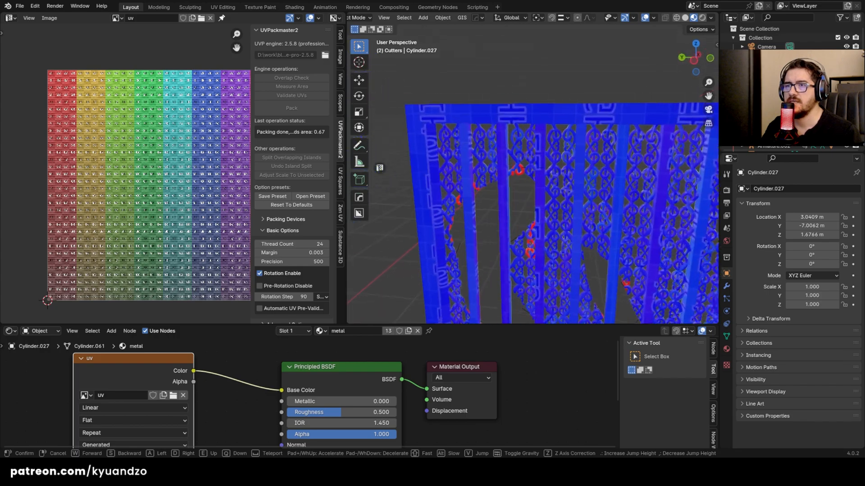
click(538, 147)
Step: Open the chain cage in face editing and select a red face on a torn chain link, growing the selection nine times
scroll(536, 149, up, 2)
click(531, 151)
scroll(531, 151, up, 4)
key(Tab)
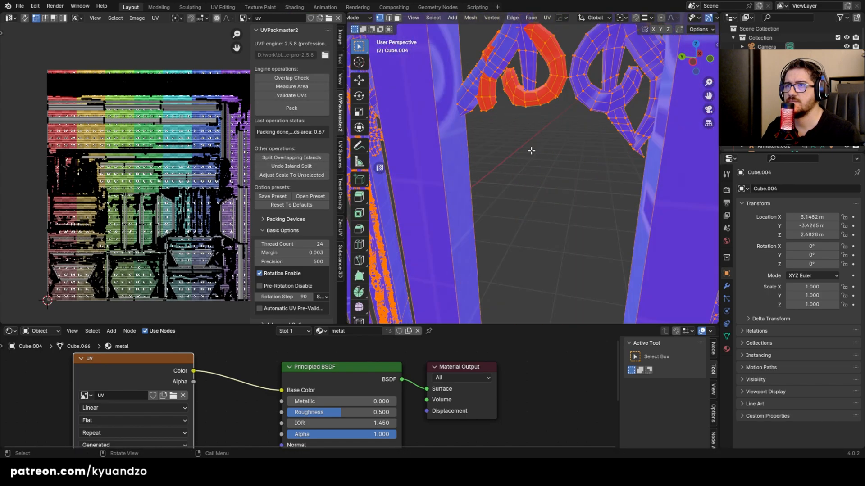
key(3)
click(541, 96)
key(ctrl+KP_Add)
key(ctrl+KP_Add)
key(ctrl+KP_Add)
key(ctrl+KP_Add)
key(ctrl+KP_Add)
key(ctrl+KP_Add)
key(ctrl+KP_Add)
key(ctrl+KP_Add)
key(ctrl+KP_Add)
Step: Add a face of the adjoining red link segment and grow the selection four times
shift+click(487, 92)
key(ctrl+KP_Add)
key(ctrl+KP_Add)
key(ctrl+KP_Add)
key(ctrl+KP_Add)
Step: Add a red face on another broken link end, grow the selection four times and try to recalculate its normals outside
scroll(488, 91, down, 3)
shift+middle_drag(487, 92, 536, 193)
shift+middle_drag(432, 169, 518, 165)
shift+click(513, 163)
key(ctrl+KP_Add)
key(ctrl+KP_Add)
key(ctrl+KP_Add)
key(ctrl+KP_Add)
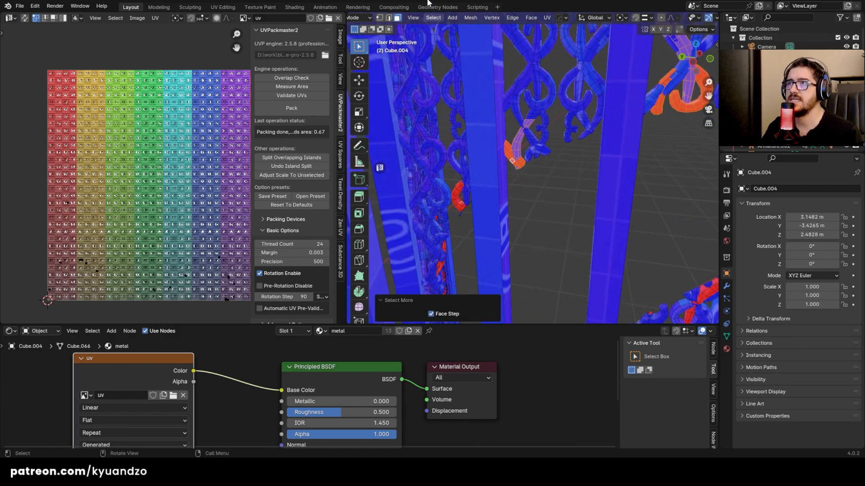
click(471, 18)
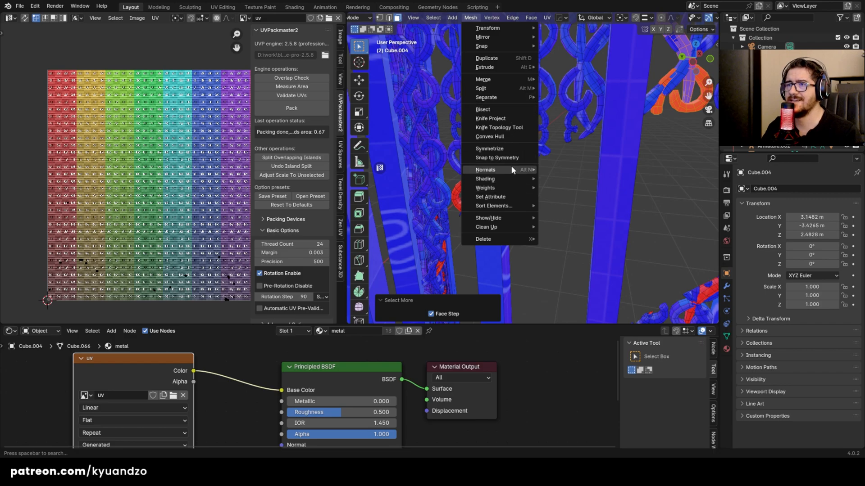
mouse_move(512, 169)
click(585, 179)
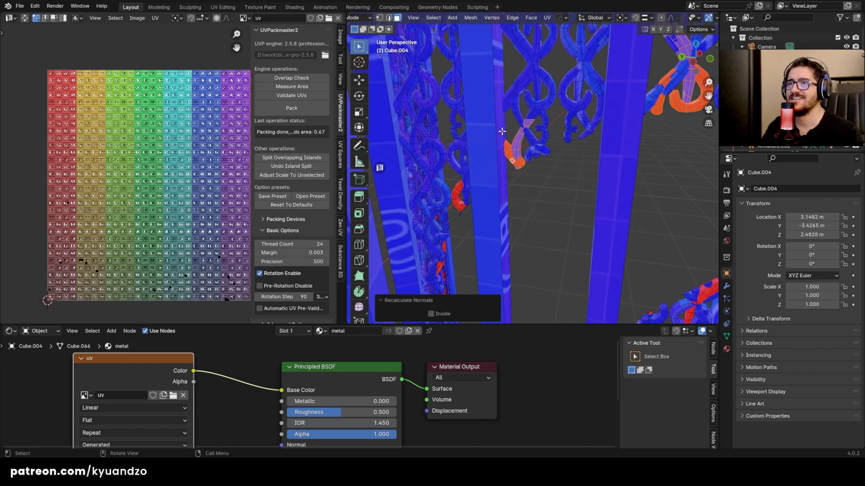
Step: Select only a face on the broken link end beside the bar, grow the selection and try recalculating its normals outside
click(503, 150)
click(504, 149)
key(ctrl+KP_Add)
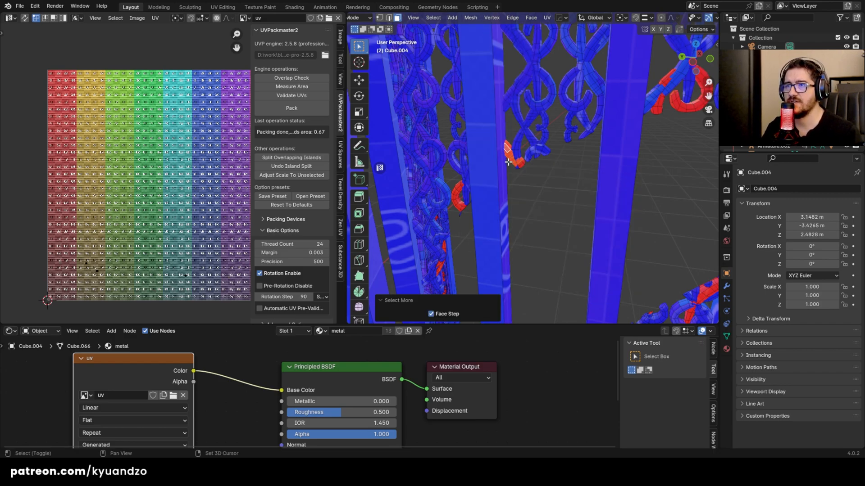
click(470, 17)
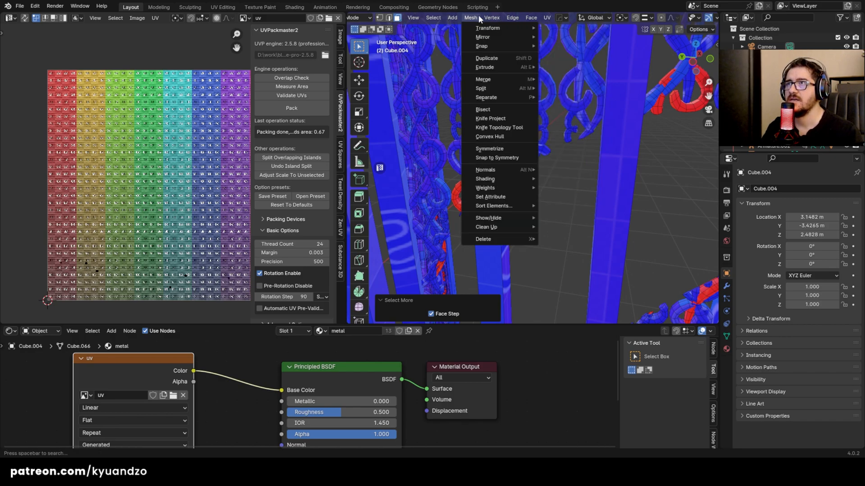
mouse_move(490, 171)
click(570, 174)
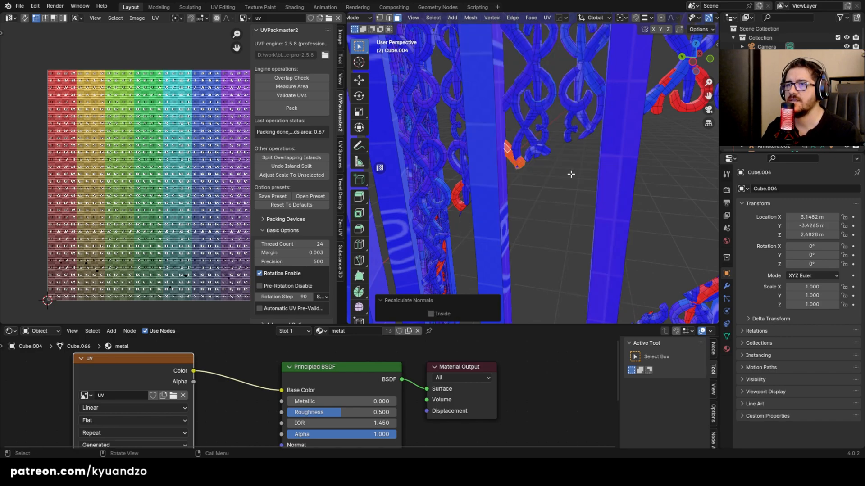
Step: Flip the normals of the selected broken link end beside the bar and leave face editing of the chain cage
click(471, 17)
click(566, 174)
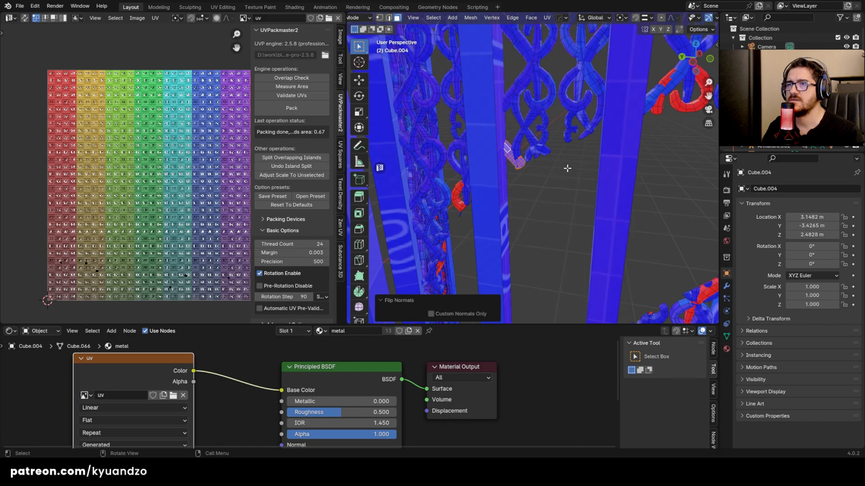
key(Tab)
Step: Save the Blender file with the corrected cage normals
scroll(553, 177, down, 6)
middle_drag(552, 177, 467, 114)
scroll(596, 161, down, 1)
scroll(596, 159, down, 1)
scroll(470, 120, down, 3)
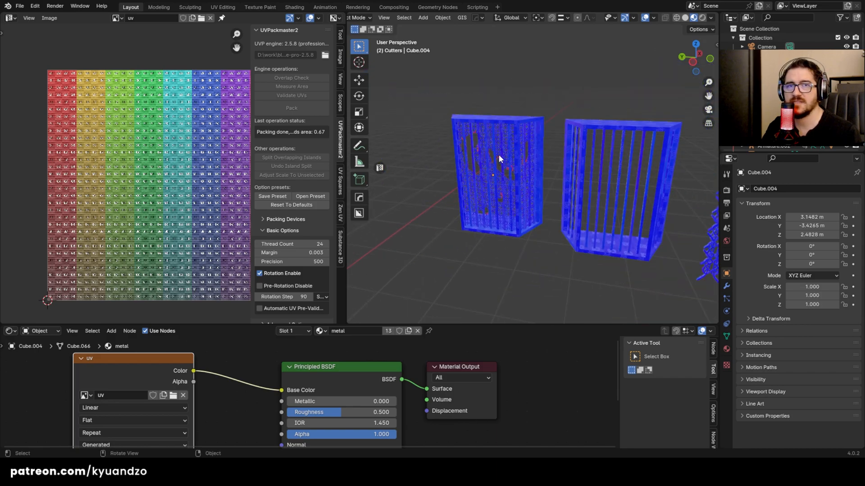
scroll(499, 155, down, 3)
middle_drag(498, 155, 488, 123)
scroll(460, 115, down, 2)
key(ctrl+s)
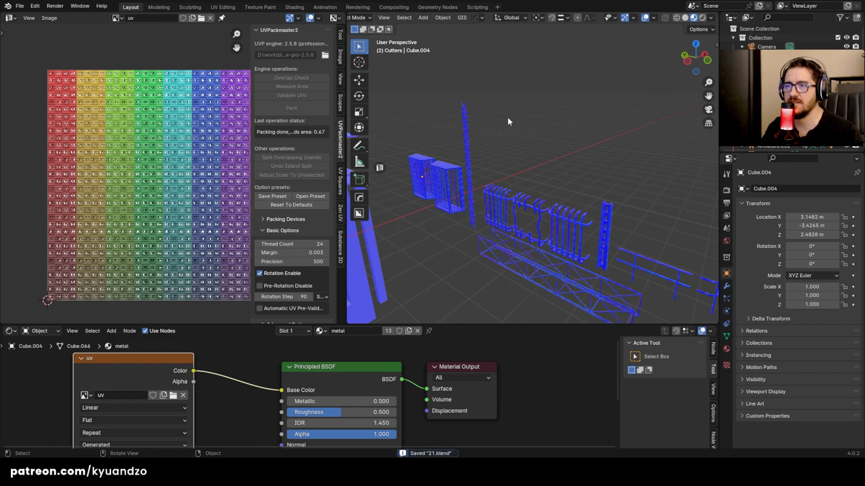
Step: Box-select all the metal kit pieces together: cages, chain, bar grates, truss, ladder-like post and railings
scroll(517, 111, down, 7)
scroll(518, 111, up, 4)
drag(437, 120, 587, 241)
scroll(481, 190, up, 4)
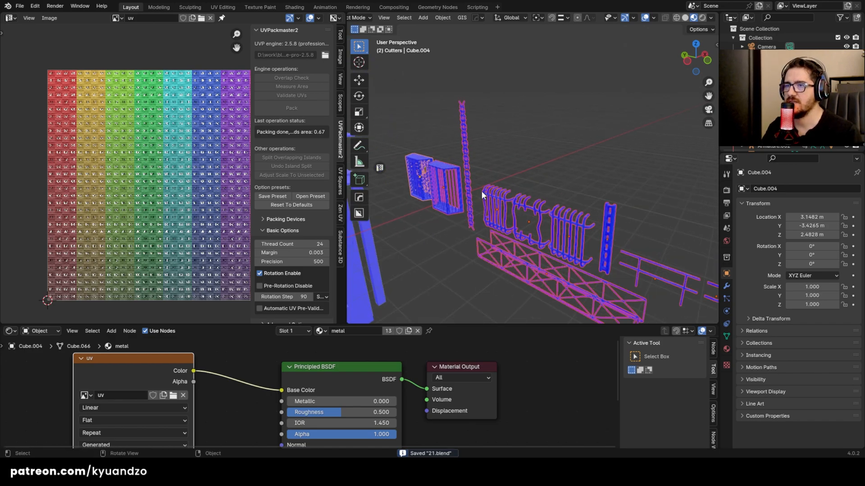
middle_drag(481, 191, 474, 167)
middle_drag(670, 169, 495, 110)
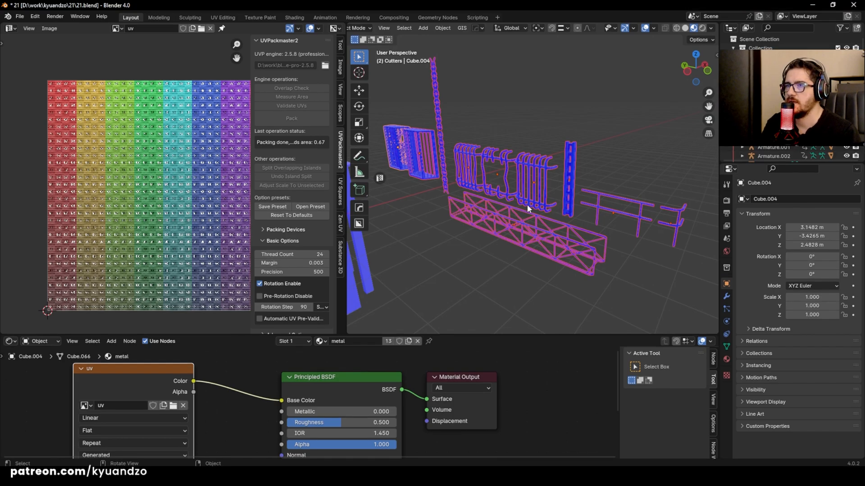
drag(397, 103, 618, 255)
Step: Set up an FBX export limited to selected objects with Mesh as the only object type
click(19, 16)
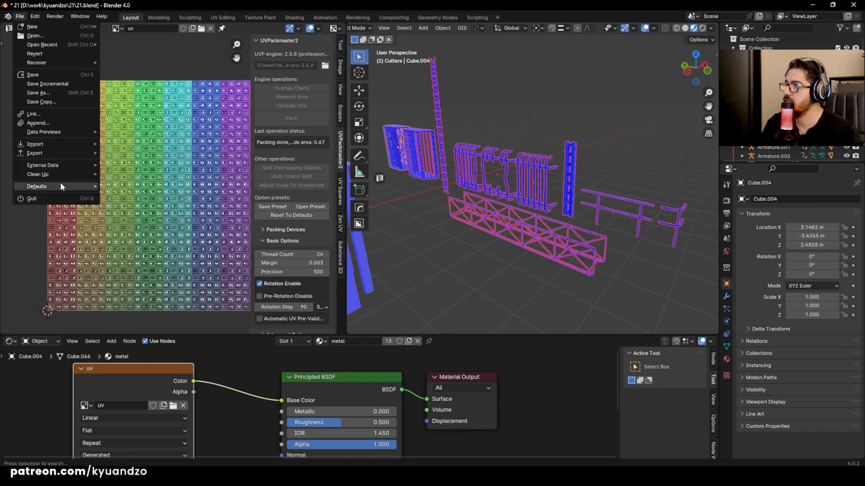
mouse_move(61, 154)
click(121, 234)
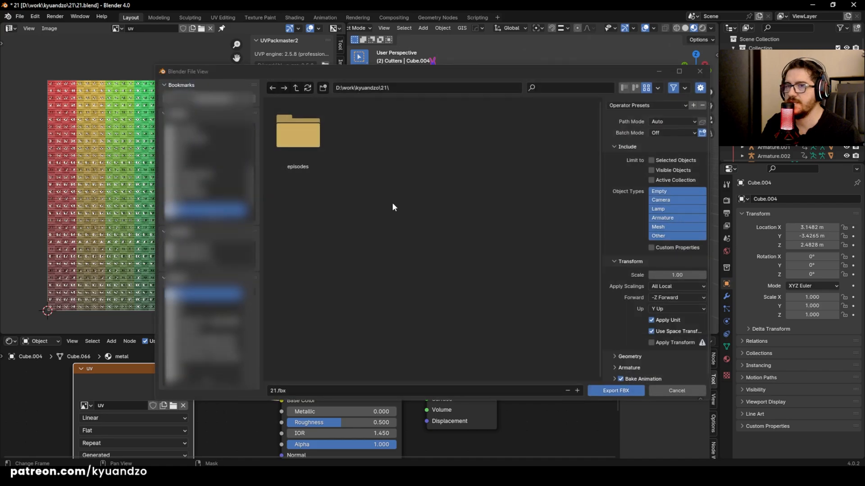
click(681, 161)
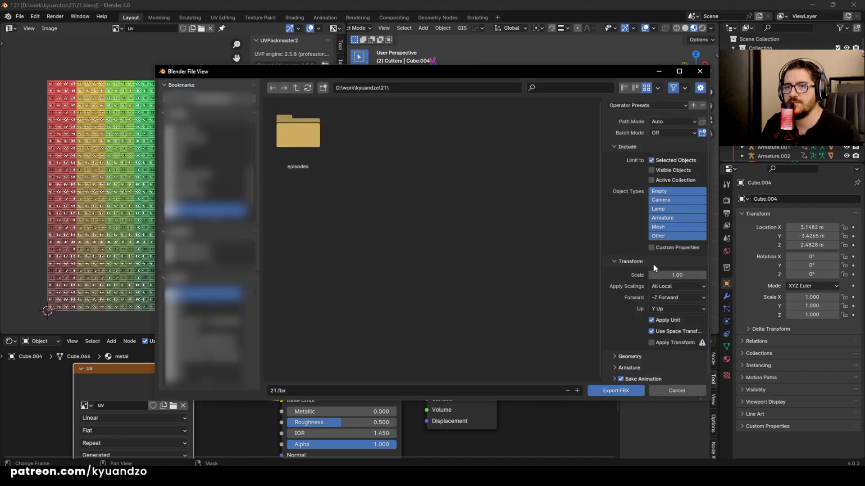
click(658, 227)
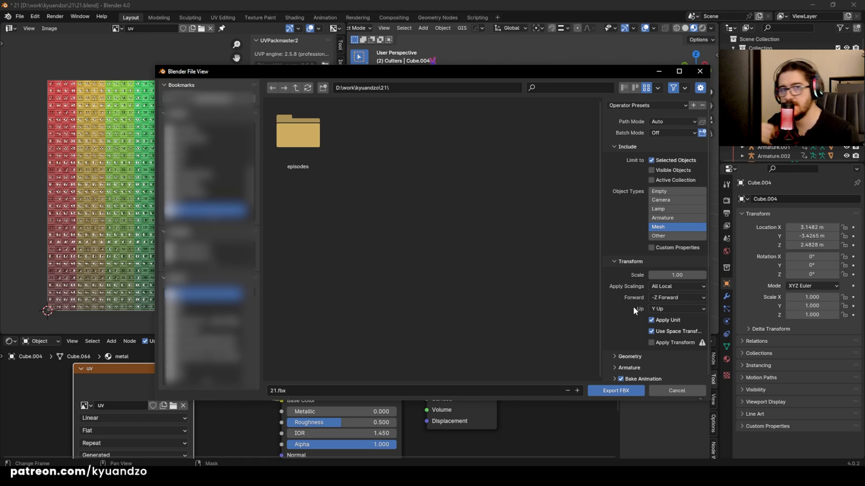
Step: Name the export file metal objects.fbx and export it to the project's 21 folder
click(301, 390)
text(metal objects)
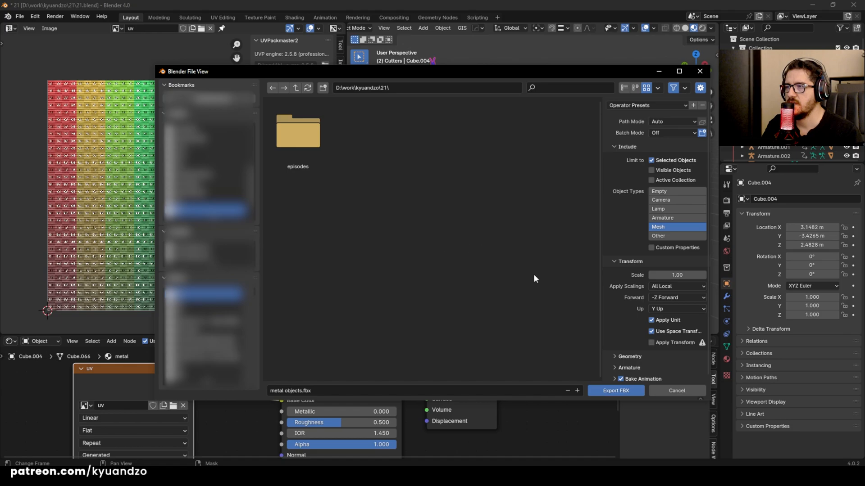
click(612, 391)
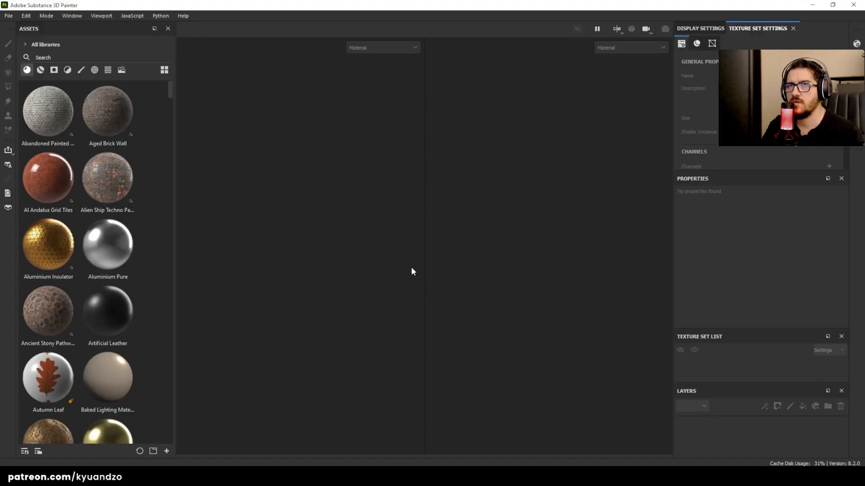
Step: Switch to Substance 3D Painter and create a project from metal objects.fbx at 4096 resolution with OpenGL normals
click(12, 19)
click(20, 22)
double_click(528, 189)
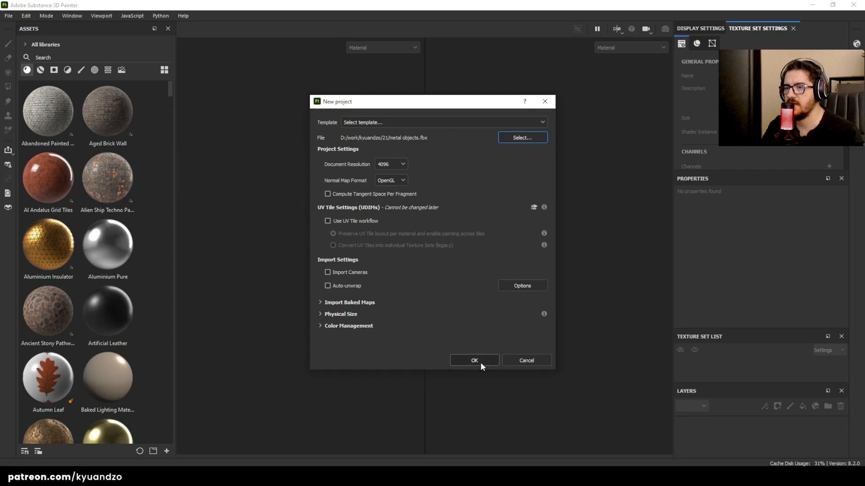
click(468, 358)
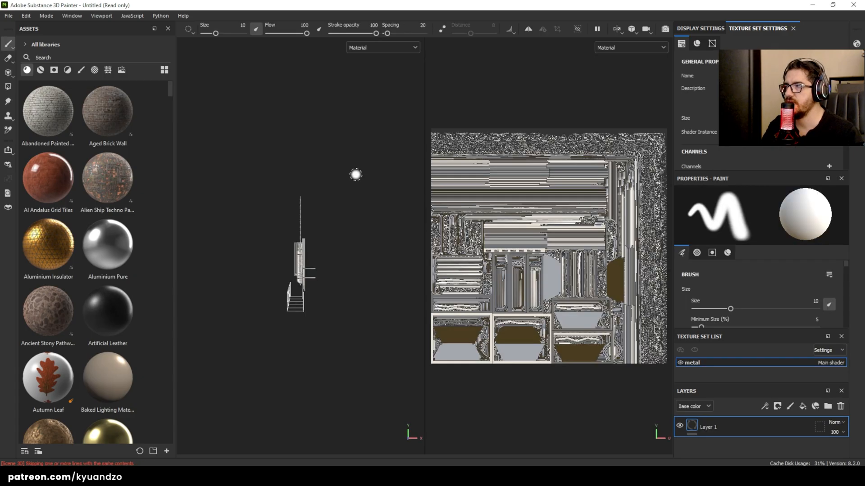
Step: Examine the imported metal pieces in the 3D view, from the bent bar grates to the chain and truss
alt+drag(353, 273, 339, 284)
alt+middle_drag(338, 283, 304, 297)
mouse_move(293, 261)
alt+mouse_down()
mouse_move(289, 302)
mouse_move(259, 289)
alt+mouse_up()
alt+middle_drag(260, 288, 265, 232)
scroll(305, 237, up, 6)
scroll(304, 219, up, 5)
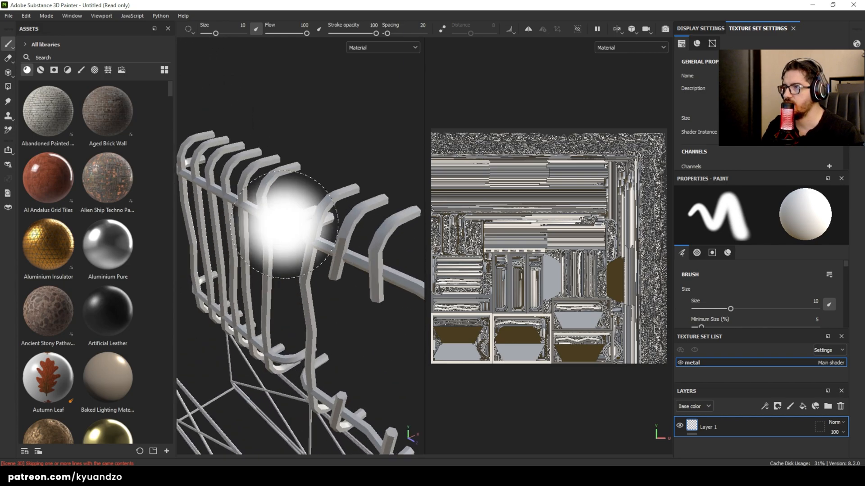
alt+shift+drag(287, 222, 303, 202)
alt+middle_drag(315, 193, 313, 108)
alt+drag(313, 108, 333, 158)
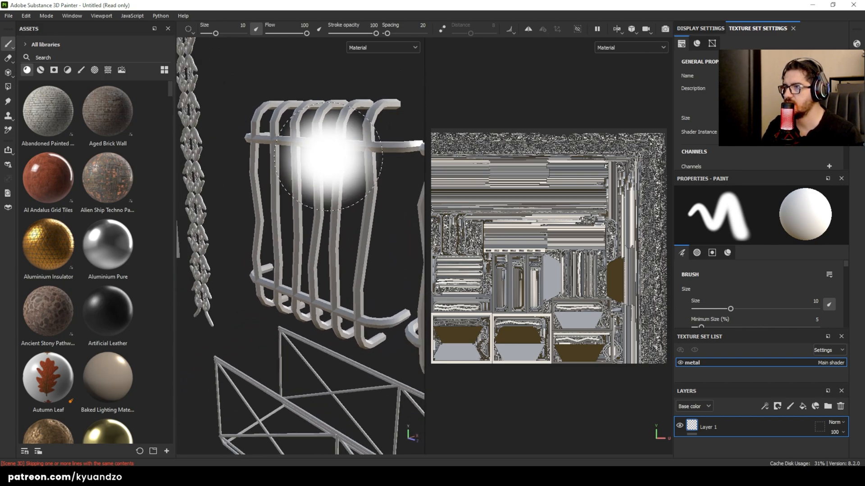
alt+middle_drag(333, 158, 305, 228)
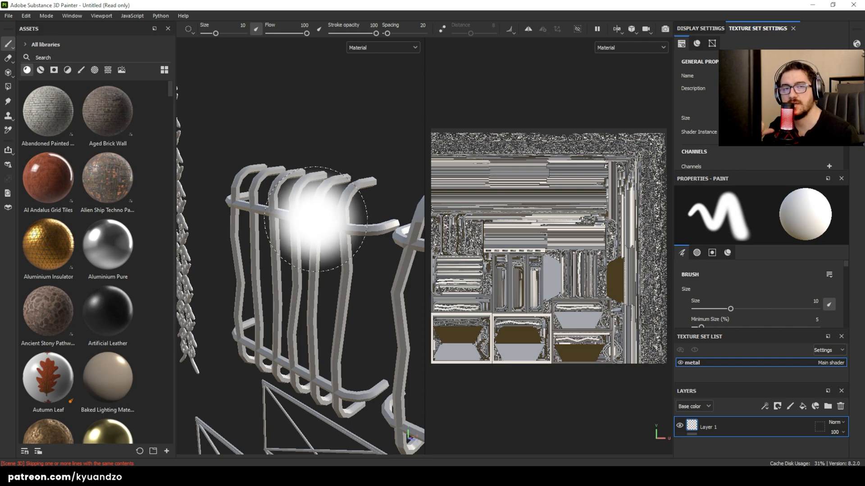
scroll(309, 212, down, 6)
scroll(313, 234, down, 2)
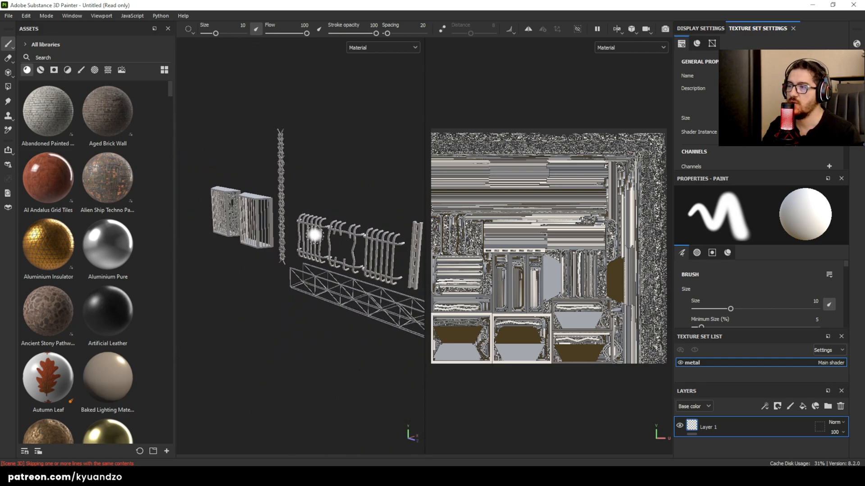
scroll(315, 235, up, 3)
scroll(315, 235, up, 4)
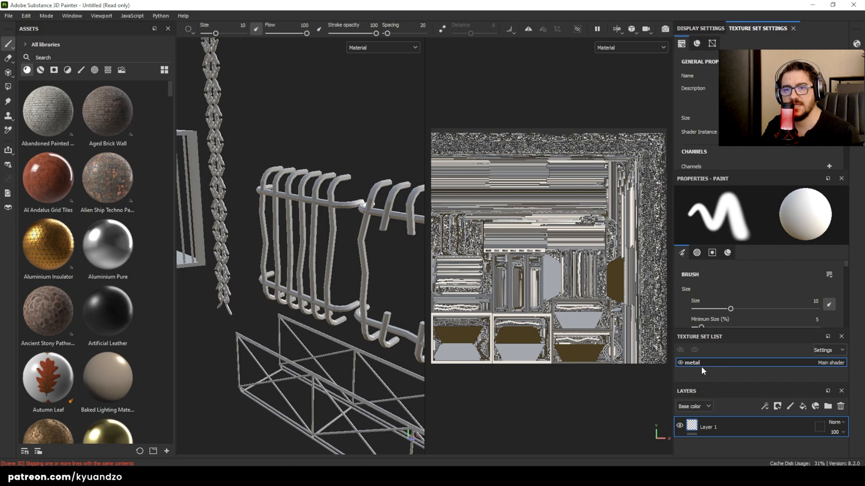
Step: Hide and show the metal texture set again, and inspect the grates, truss and railings that share it
click(680, 363)
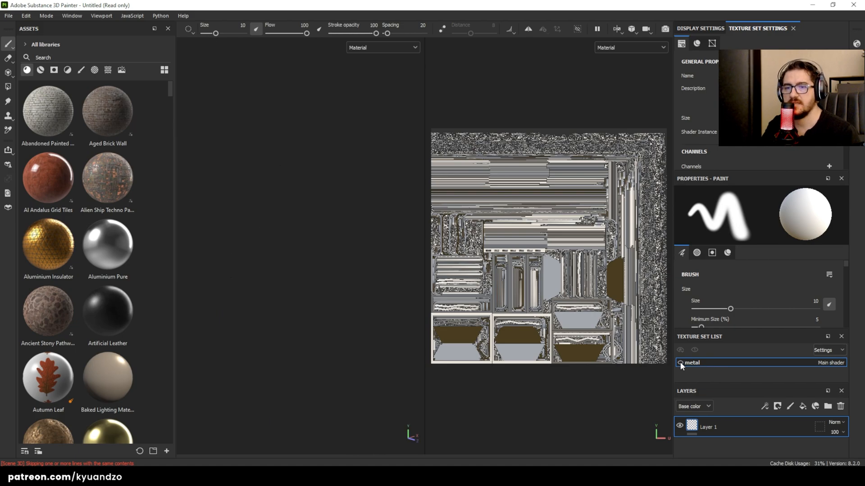
click(680, 363)
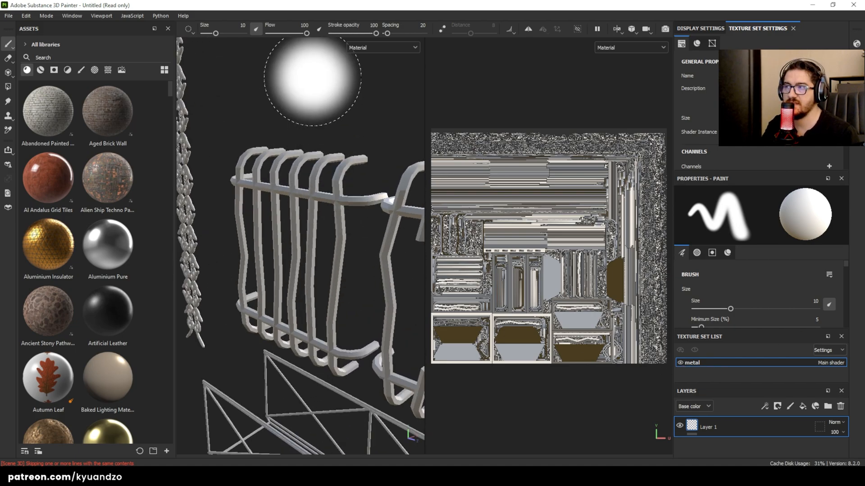
scroll(294, 247, down, 3)
mouse_move(314, 279)
alt+mouse_down()
mouse_move(290, 262)
mouse_move(347, 274)
alt+mouse_up()
alt+middle_drag(347, 274, 233, 260)
scroll(266, 295, down, 5)
scroll(268, 294, up, 3)
scroll(266, 289, up, 6)
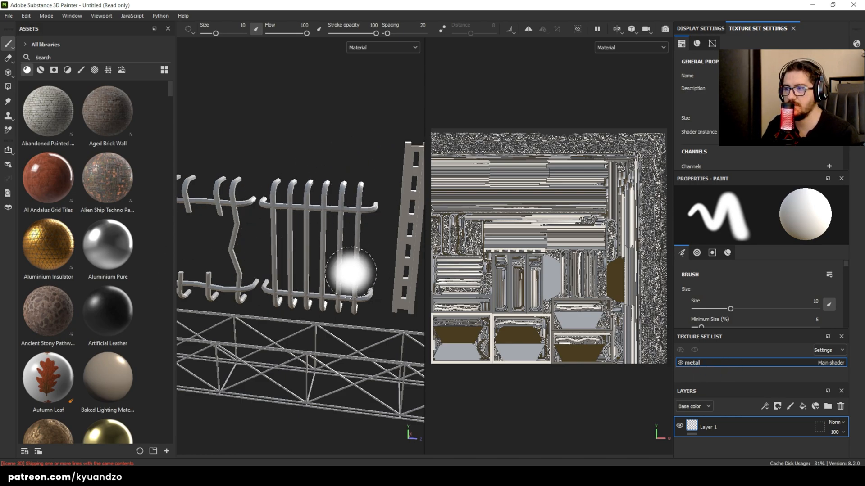
alt+middle_drag(356, 273, 268, 272)
alt+middle_drag(339, 302, 245, 332)
alt+middle_drag(322, 329, 239, 319)
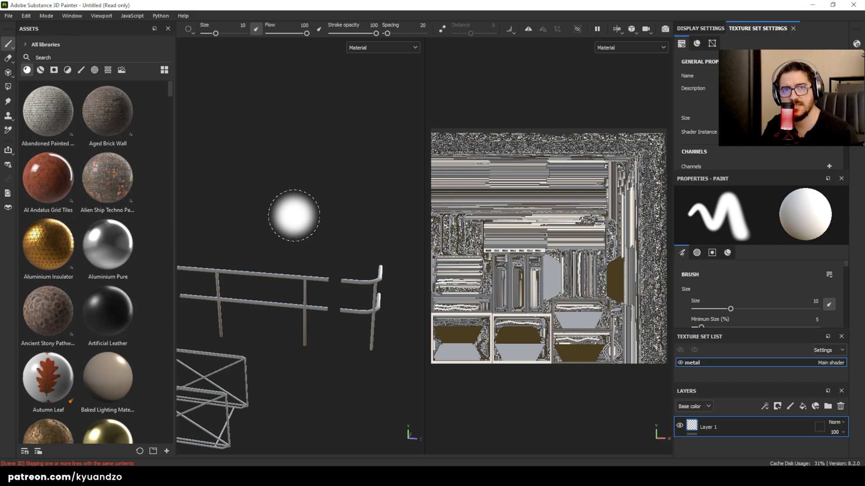
scroll(293, 215, down, 5)
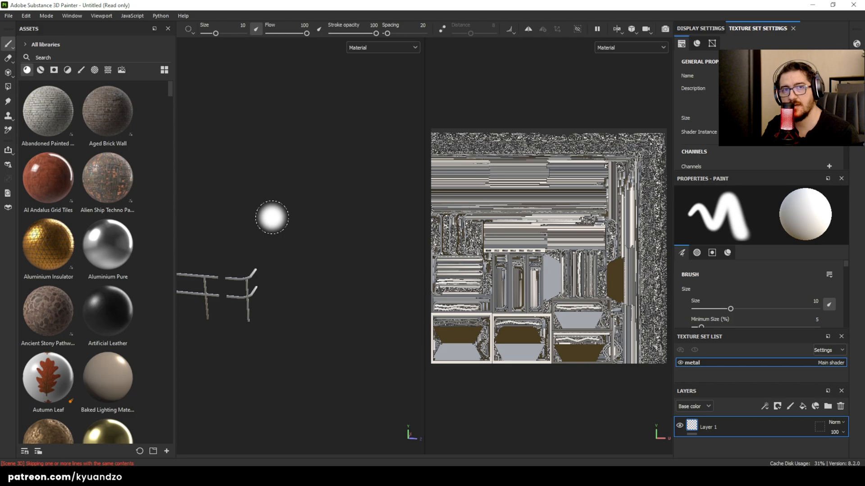
alt+middle_drag(201, 233, 369, 239)
alt+drag(338, 242, 277, 243)
alt+middle_drag(270, 284, 429, 307)
alt+drag(297, 261, 241, 253)
Step: Find the Iron Rusty material in the asset library and apply it to the metal pieces as a fill layer
scroll(94, 240, down, 10)
scroll(94, 239, down, 10)
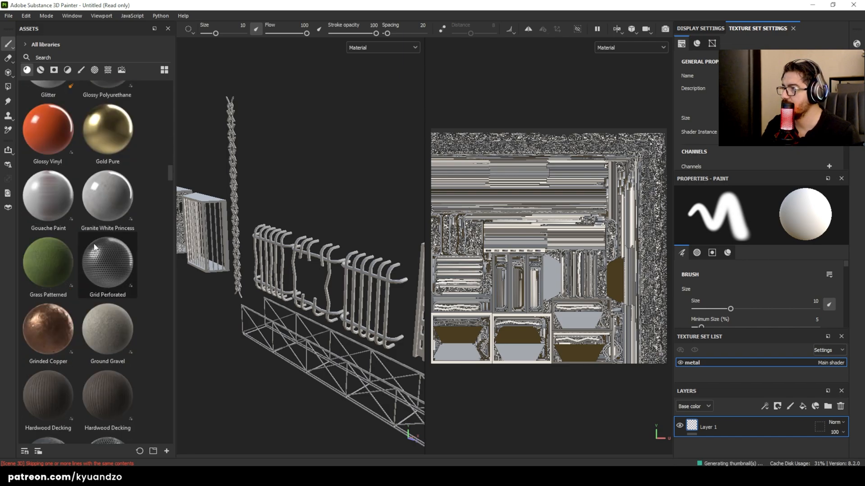
scroll(91, 252, down, 12)
alt+middle_drag(262, 192, 275, 197)
alt+drag(275, 197, 291, 217)
alt+right_drag(291, 216, 293, 268)
scroll(64, 255, down, 20)
scroll(66, 250, up, 20)
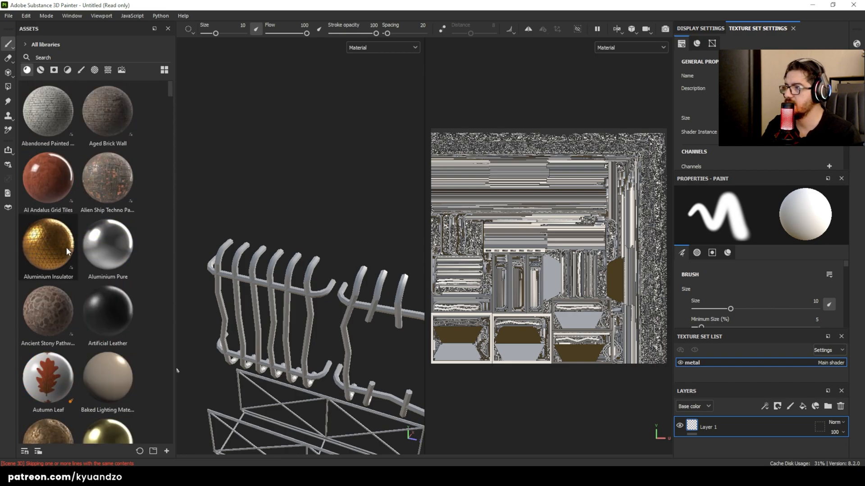
scroll(61, 231, down, 15)
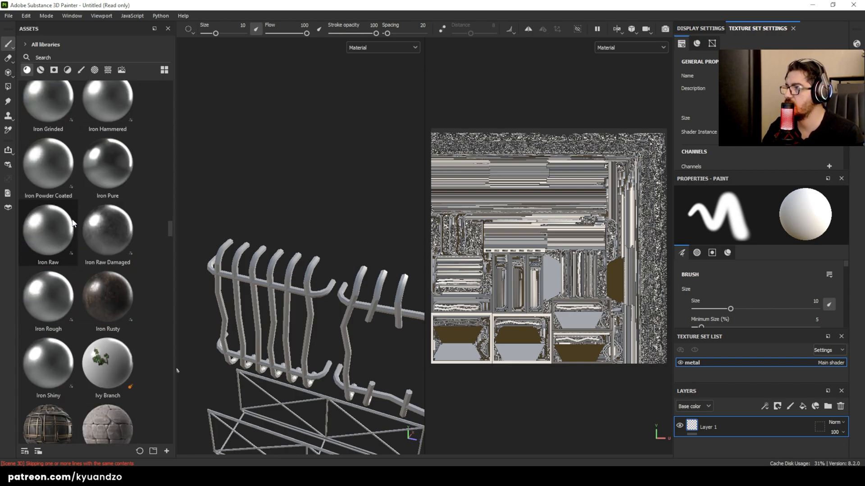
drag(109, 312, 328, 306)
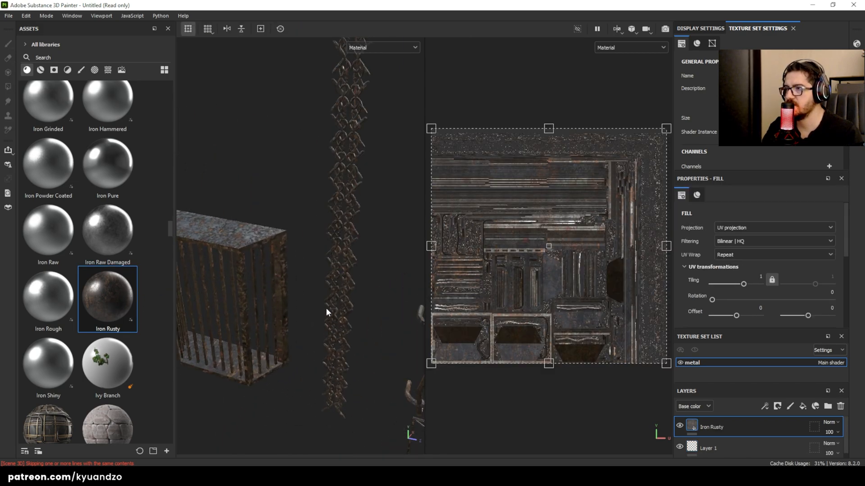
Step: Examine the Iron Rusty finish on the chain cage and bar cage from several distances, rotating the environment lighting
alt+drag(256, 279, 235, 253)
scroll(239, 258, up, 4)
scroll(278, 270, up, 4)
alt+middle_drag(223, 270, 337, 256)
scroll(278, 270, down, 4)
scroll(278, 269, down, 6)
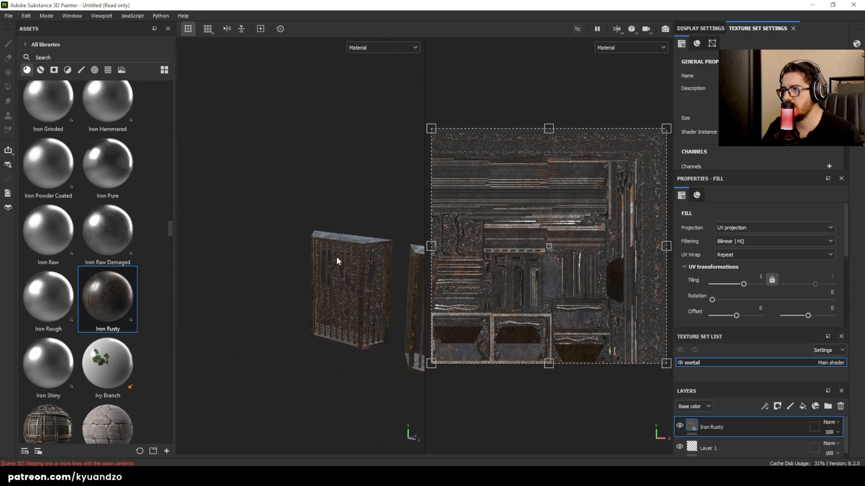
scroll(342, 260, up, 9)
scroll(342, 258, down, 8)
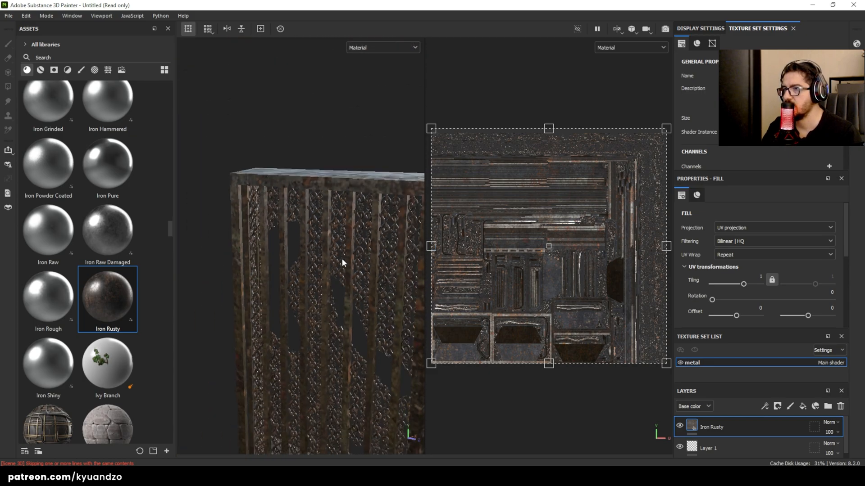
alt+middle_drag(342, 259, 301, 271)
shift+right_drag(302, 272, 260, 275)
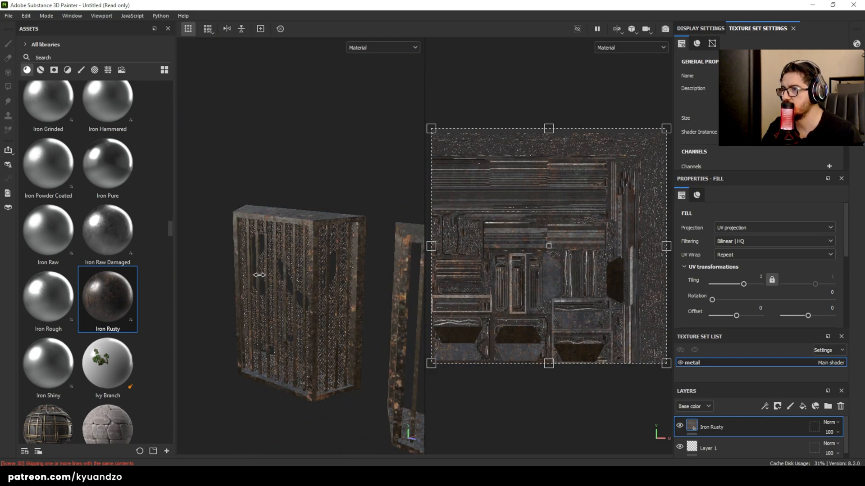
scroll(257, 280, up, 5)
scroll(259, 280, down, 6)
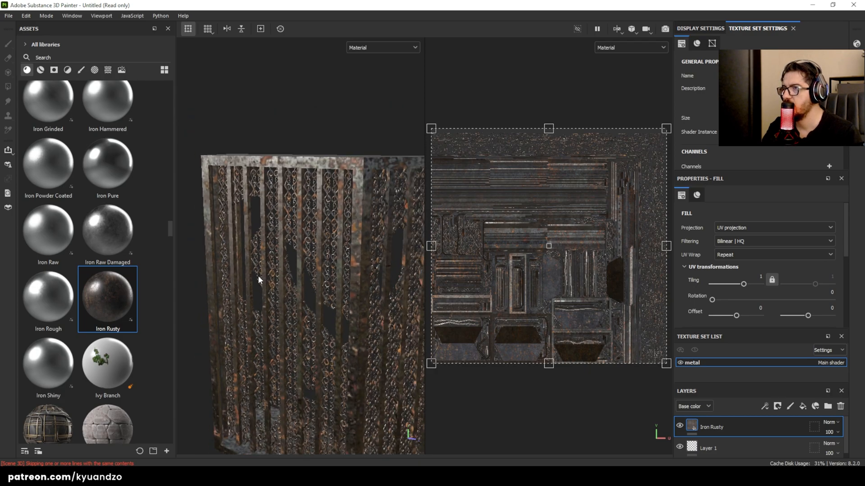
mouse_move(310, 266)
alt+mouse_down()
mouse_move(364, 260)
mouse_move(324, 274)
alt+mouse_up()
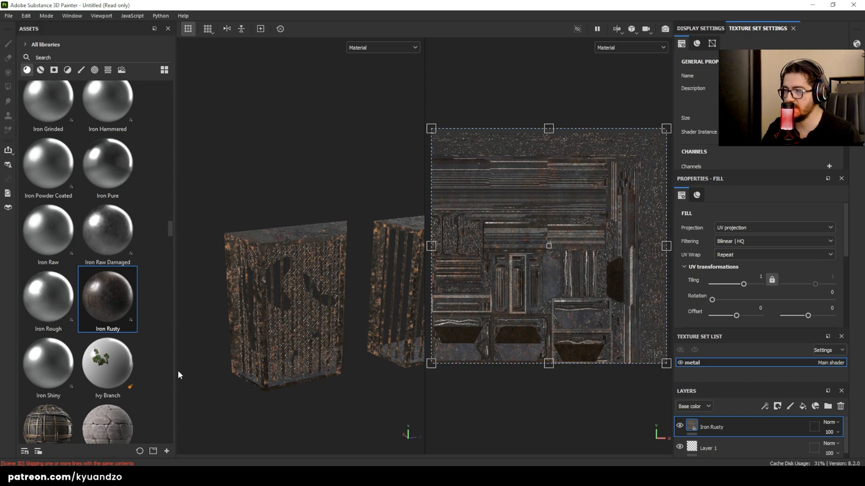
Step: Apply the Iron Rough material to the metal pieces as a new fill layer and add a white mask to it
drag(44, 305, 309, 235)
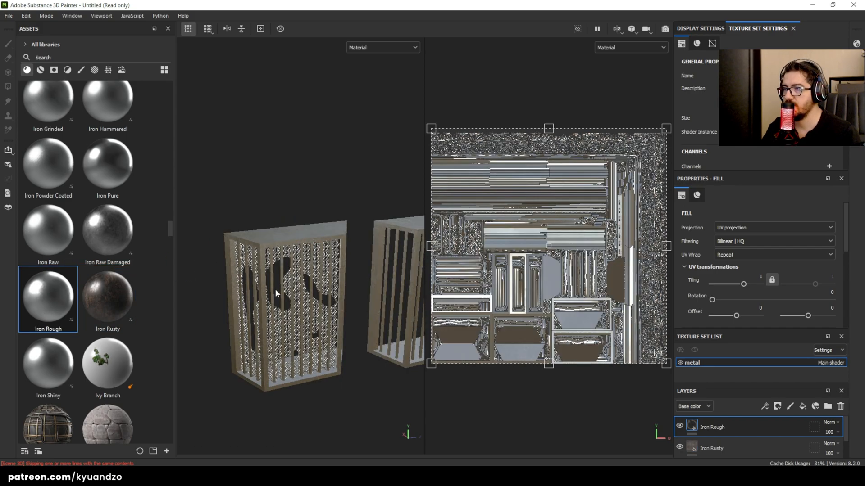
scroll(275, 291, up, 2)
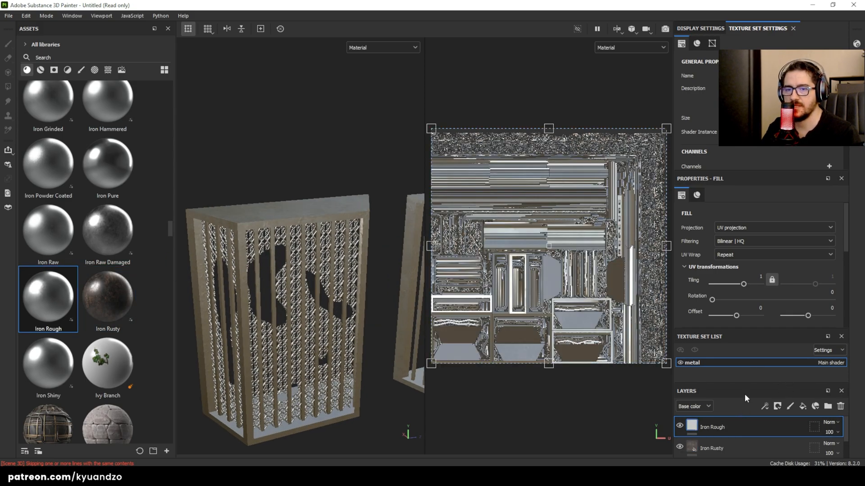
right_click(729, 427)
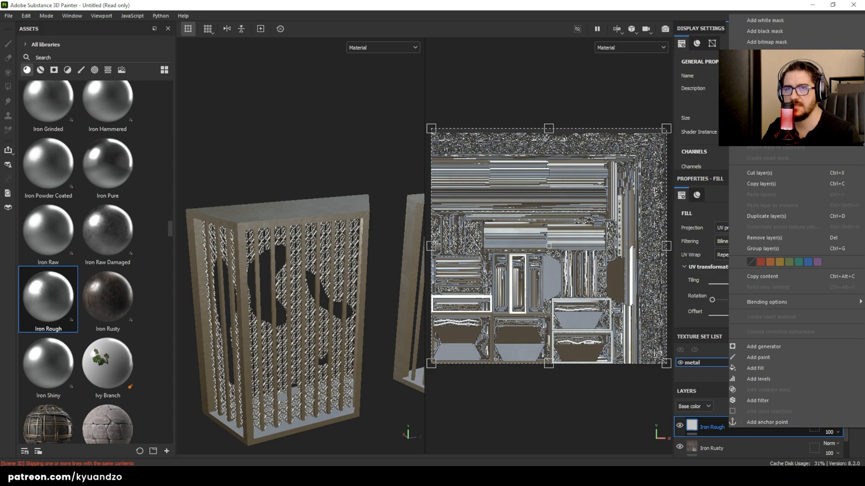
click(766, 21)
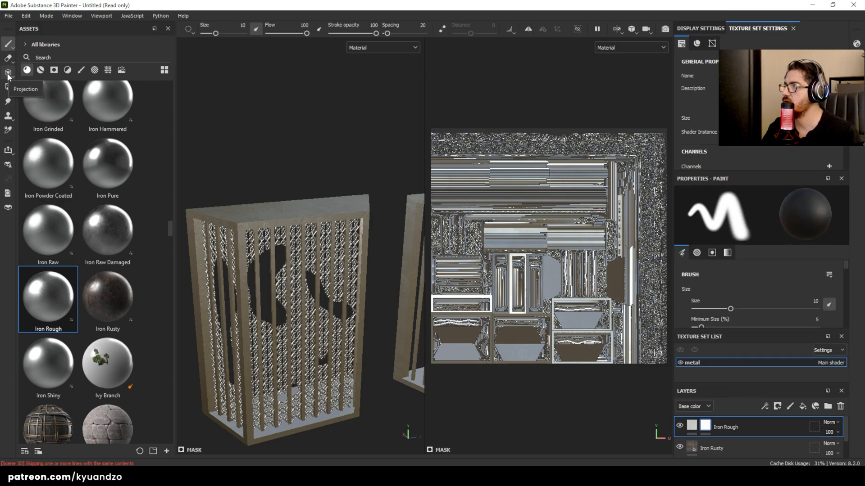
Step: With Polygon Fill set to color 0, mask the Iron Rough layer off the chain cage
click(8, 89)
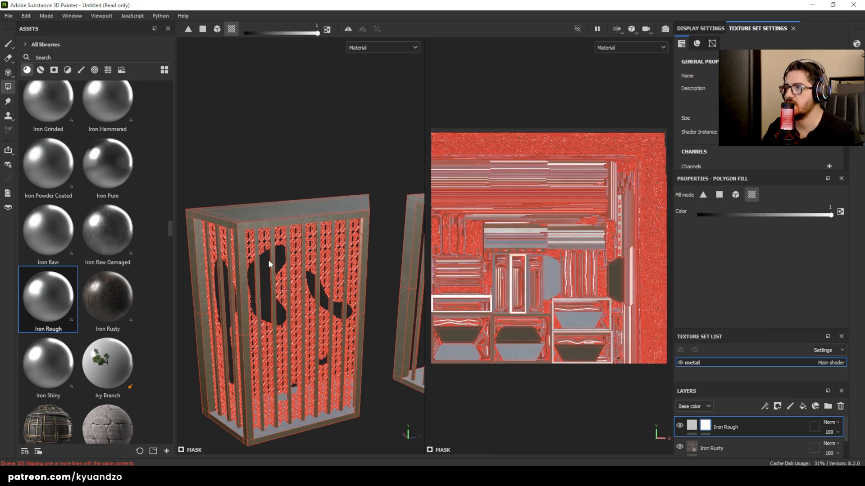
scroll(261, 245, up, 5)
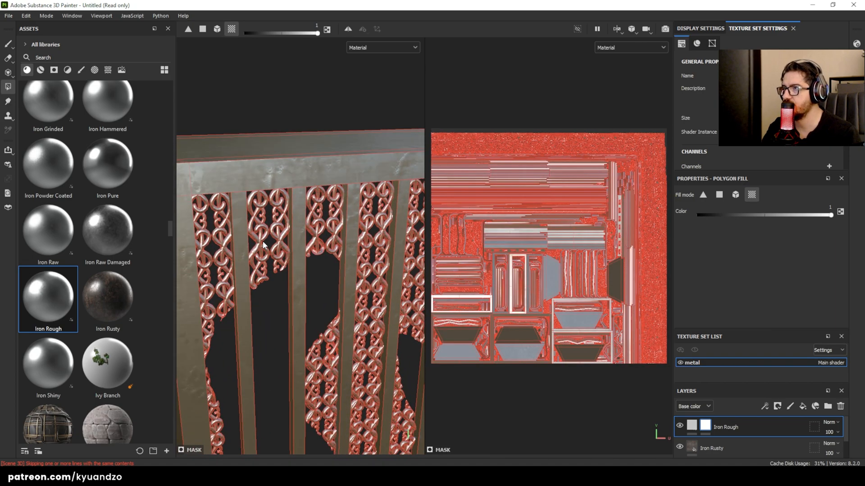
scroll(270, 237, down, 5)
alt+drag(277, 214, 321, 211)
scroll(303, 205, down, 5)
scroll(319, 211, up, 2)
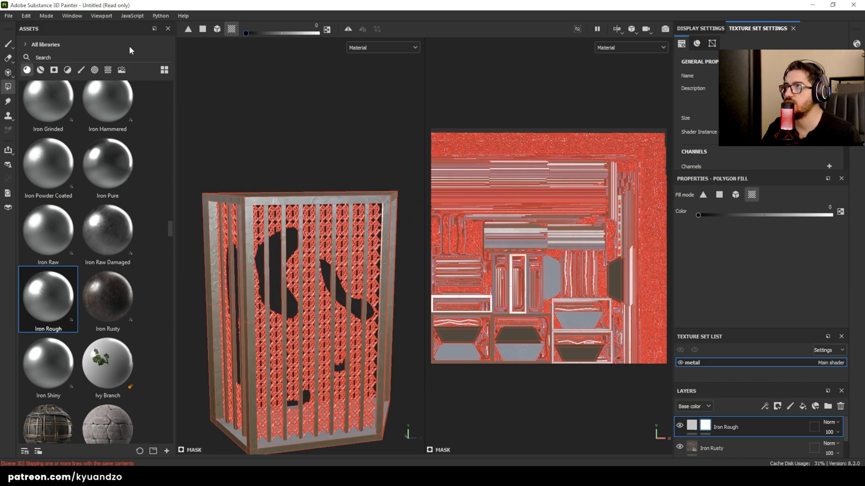
drag(259, 229, 263, 236)
scroll(304, 274, down, 5)
alt+drag(304, 274, 278, 230)
alt+middle_drag(279, 230, 291, 229)
drag(232, 161, 365, 370)
alt+drag(315, 272, 330, 238)
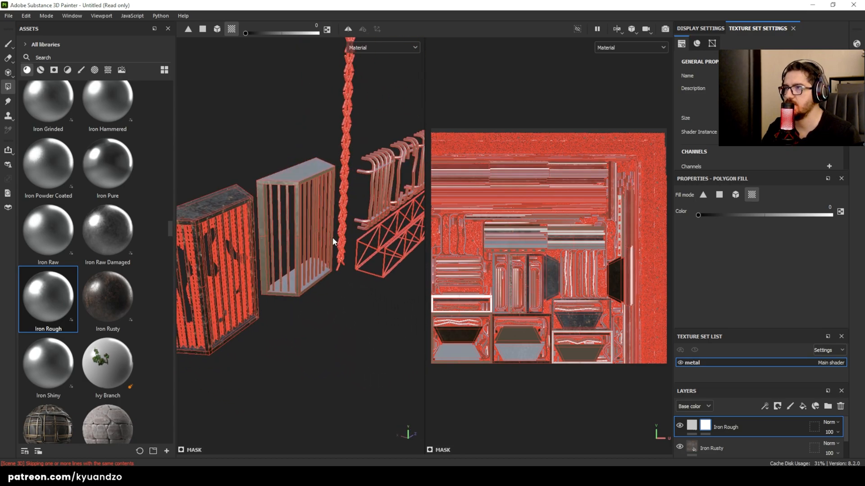
Step: Add a Levels effect that inverts the Iron Rough mask, limiting the material to the chain cage, and switch to the Paint tool
right_click(705, 426)
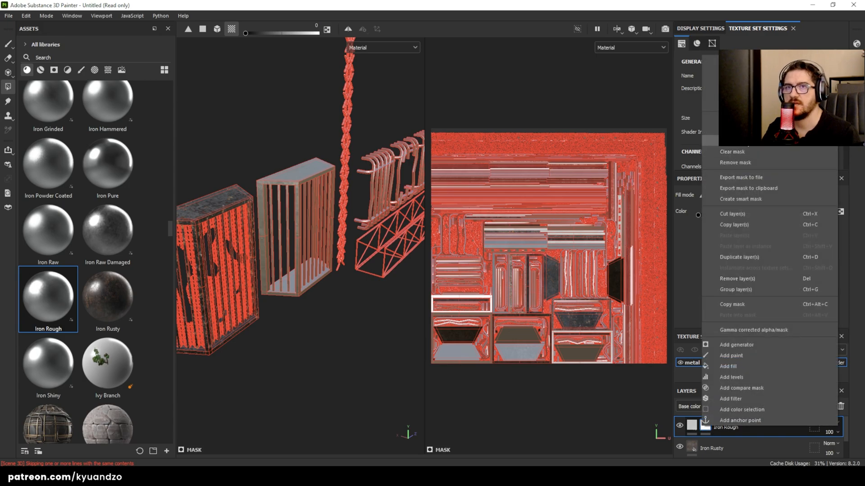
click(731, 377)
alt+drag(316, 253, 261, 239)
alt+middle_drag(261, 239, 376, 276)
click(8, 45)
Step: Examine the Iron Rough finish on the chain cage from several sides and compare it with the rusty bar cage
scroll(315, 216, up, 6)
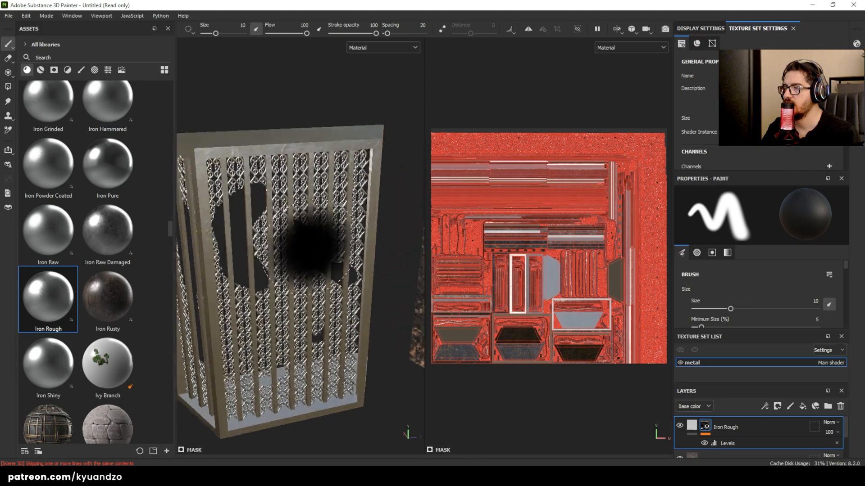
alt+drag(279, 243, 347, 245)
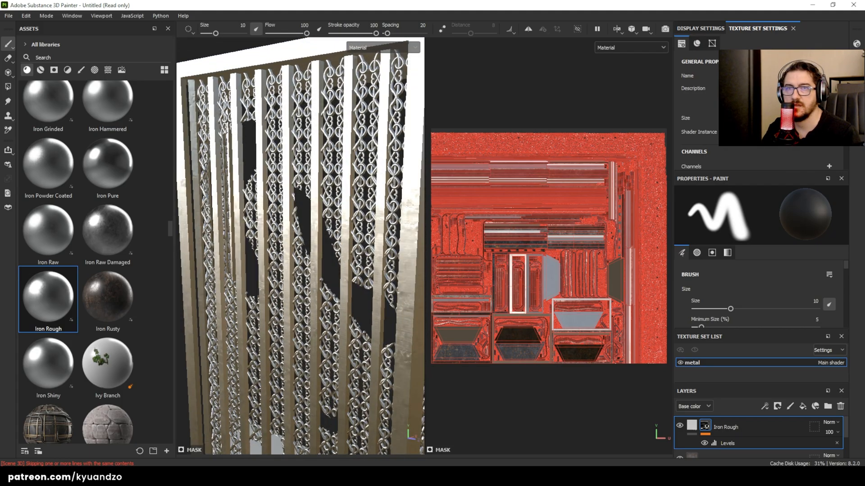
scroll(291, 302, down, 5)
scroll(292, 301, up, 1)
alt+middle_drag(353, 308, 292, 250)
scroll(293, 253, down, 6)
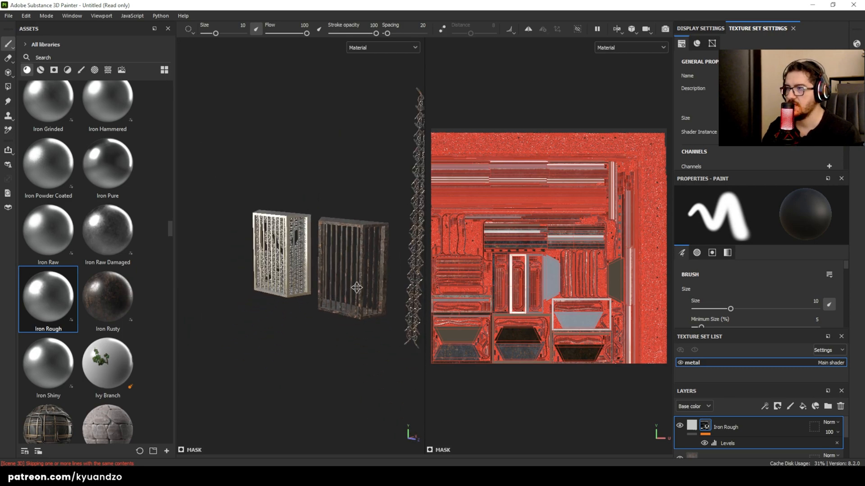
alt+middle_drag(357, 288, 314, 293)
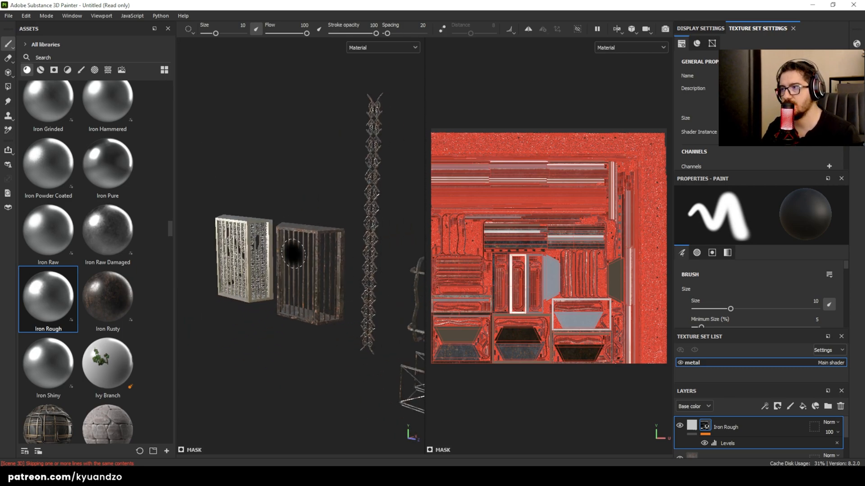
scroll(213, 225, up, 3)
alt+middle_drag(239, 235, 285, 195)
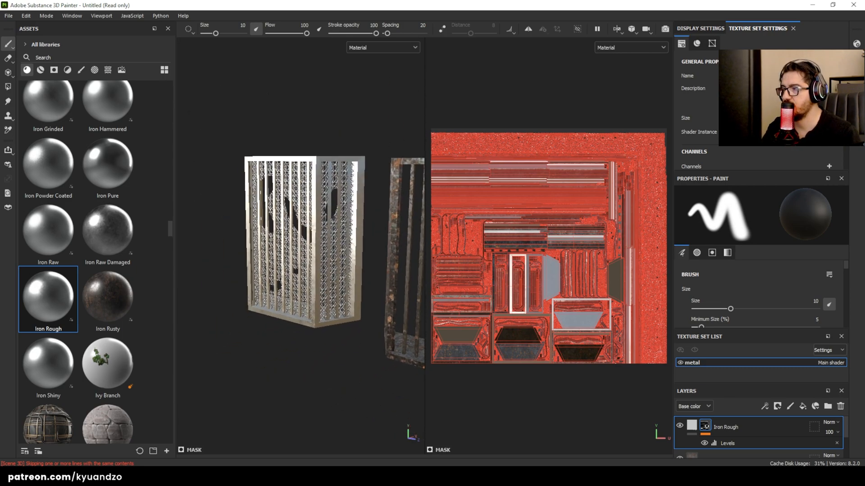
scroll(288, 191, up, 2)
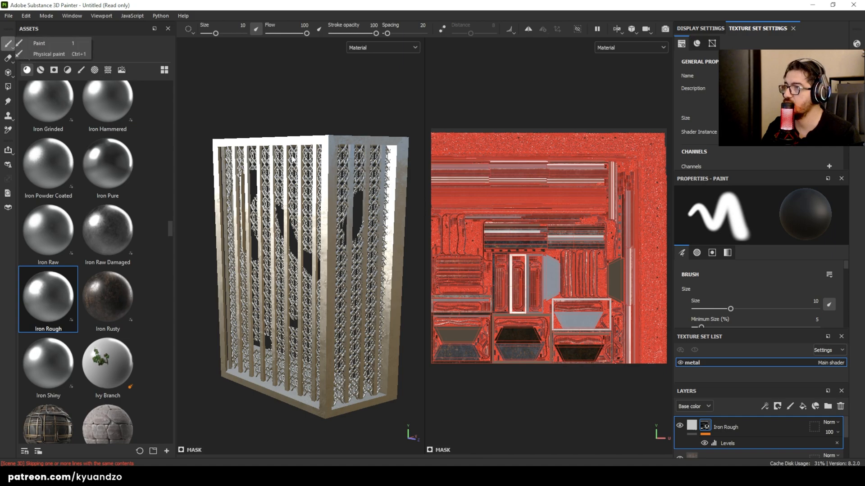
click(8, 59)
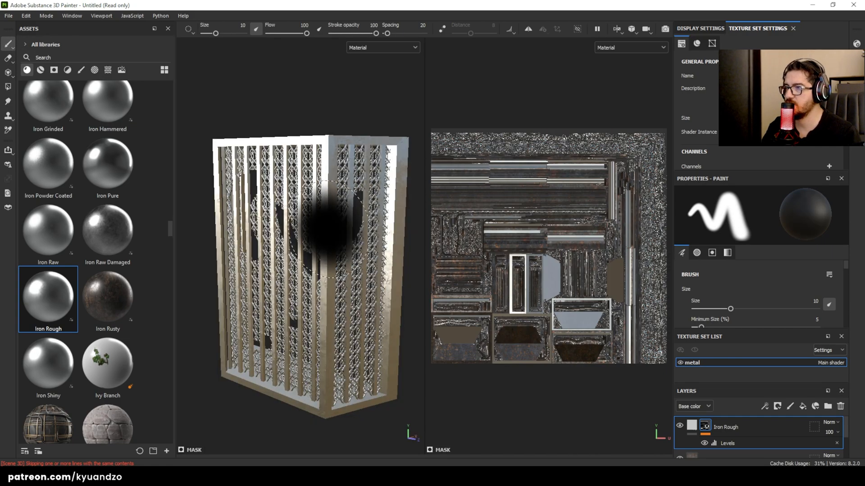
scroll(327, 227, down, 3)
scroll(328, 227, up, 3)
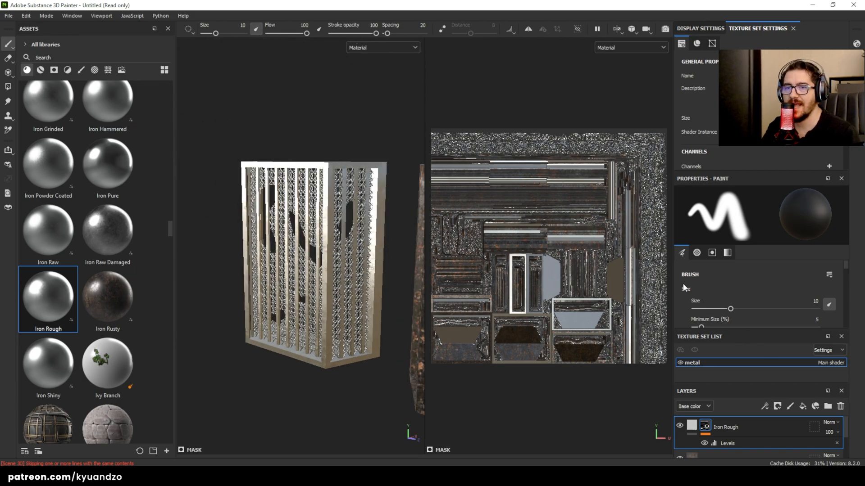
Step: Set the mask brush's grayscale to 1 and its size to 9.41
scroll(685, 287, down, 10)
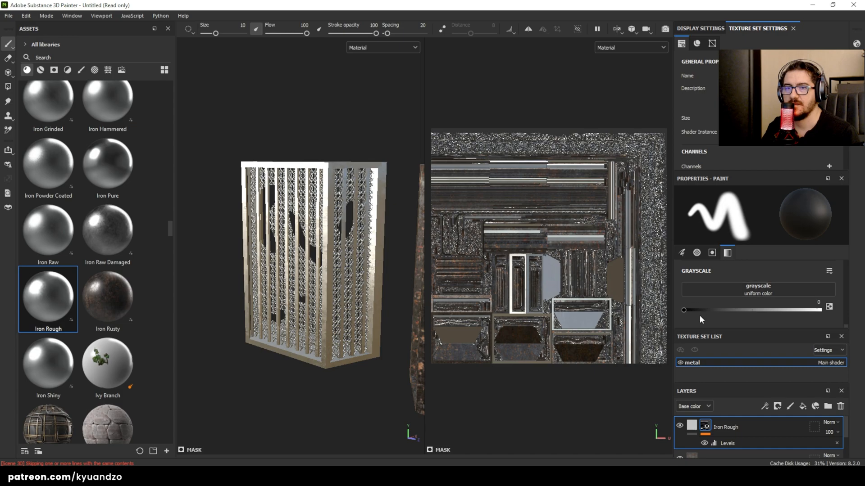
drag(688, 311, 820, 310)
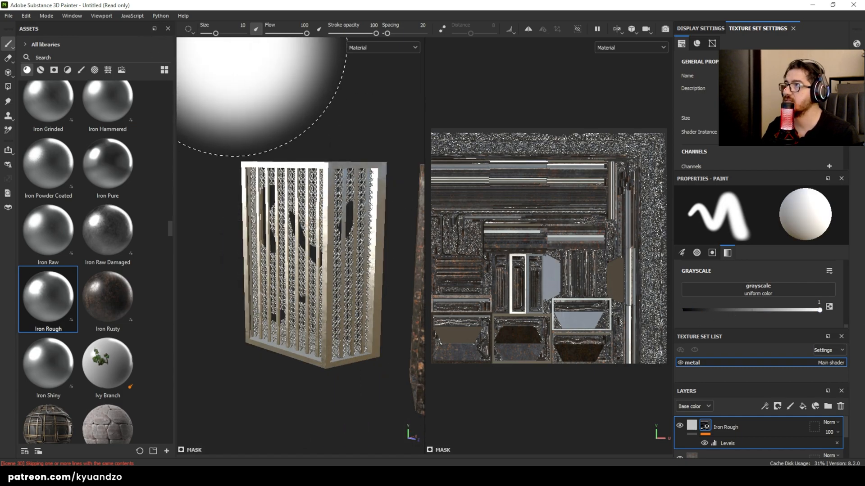
drag(215, 34, 226, 33)
scroll(300, 243, down, 5)
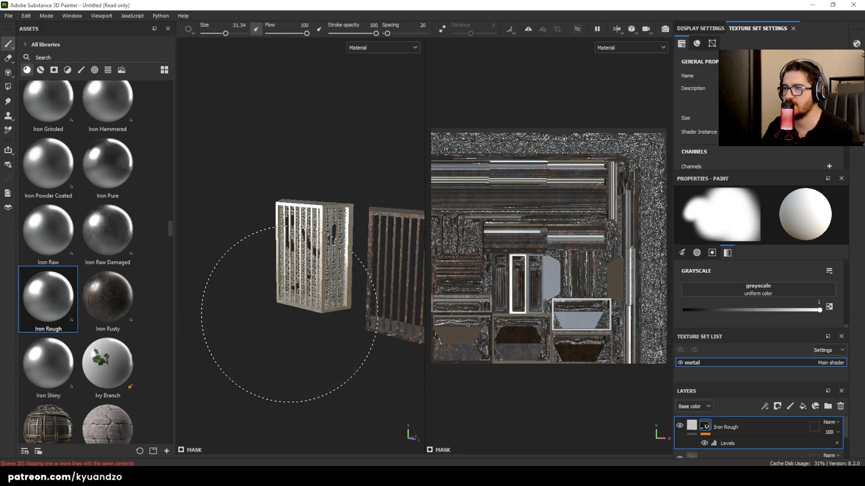
scroll(252, 315, up, 6)
drag(227, 33, 204, 35)
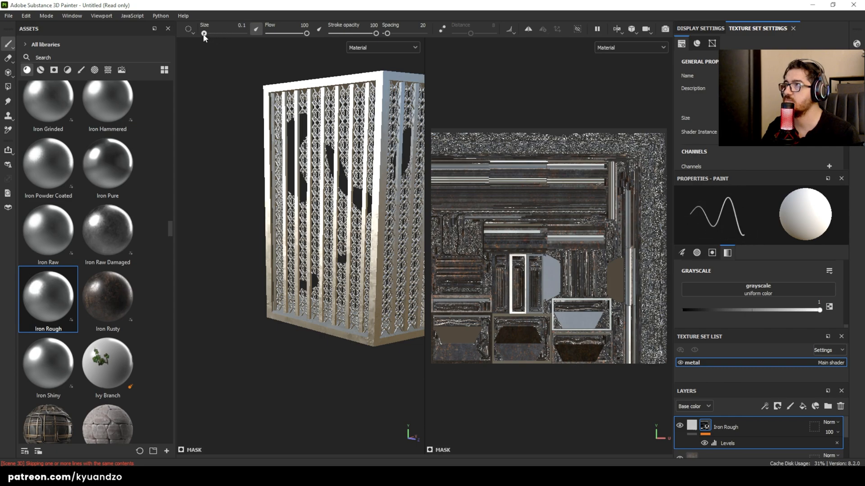
alt+drag(225, 293, 296, 310)
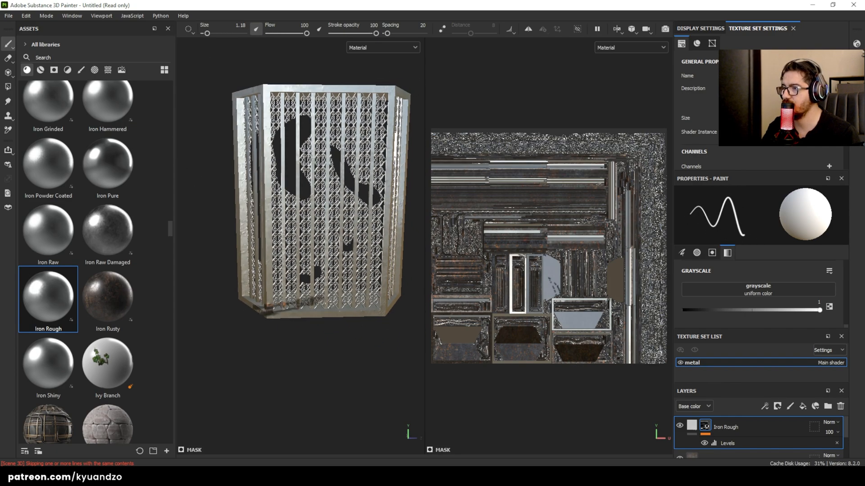
drag(207, 35, 215, 35)
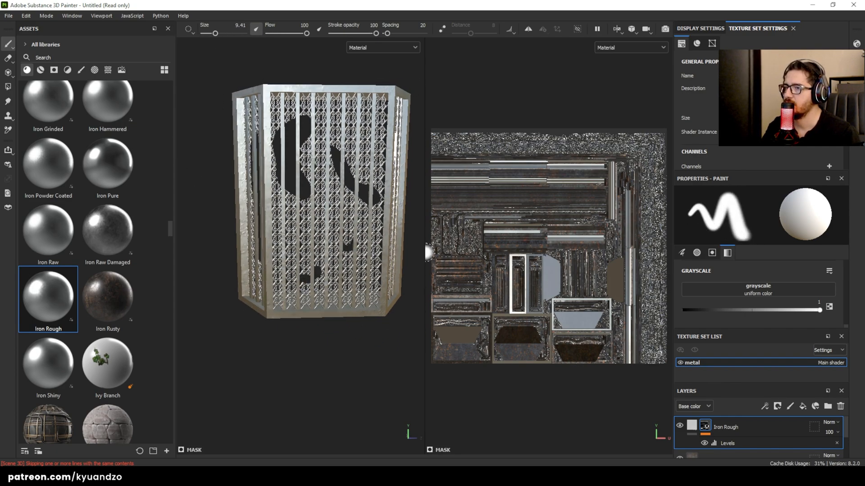
Step: Widen the 3D view and reduce the brush flow to 18 for softer mask painting
drag(426, 246, 670, 250)
alt+middle_drag(488, 241, 438, 277)
scroll(418, 293, up, 1)
drag(483, 346, 289, 348)
key(ctrl+z)
drag(306, 33, 277, 34)
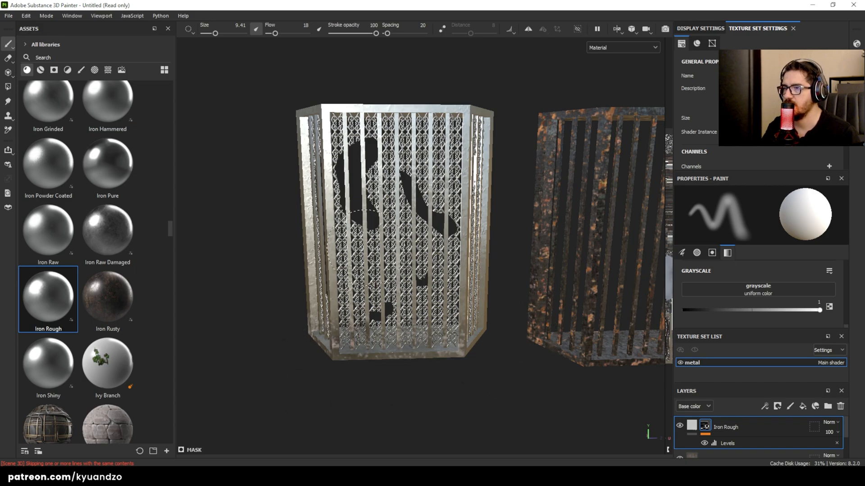
Step: Paint soft rusty patches into the Iron Rough mask on the chain cage's front, side bars and frame edges
alt+drag(454, 318, 353, 330)
alt+right_drag(353, 330, 465, 390)
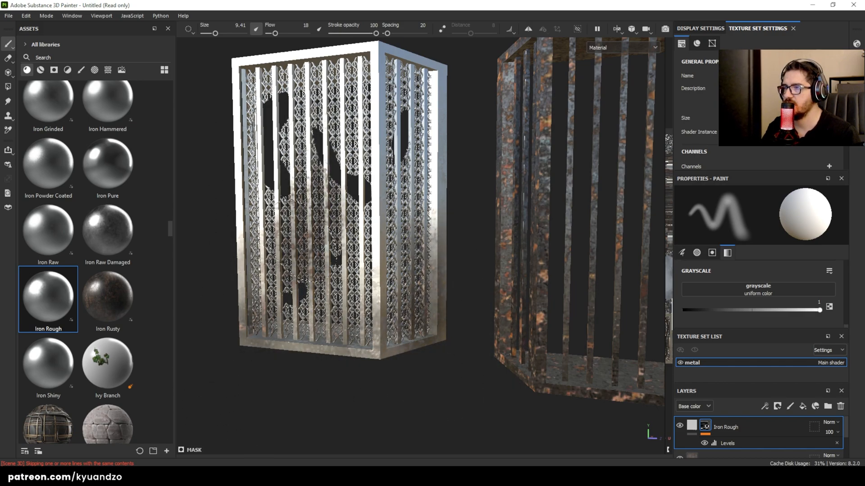
alt+drag(432, 269, 363, 321)
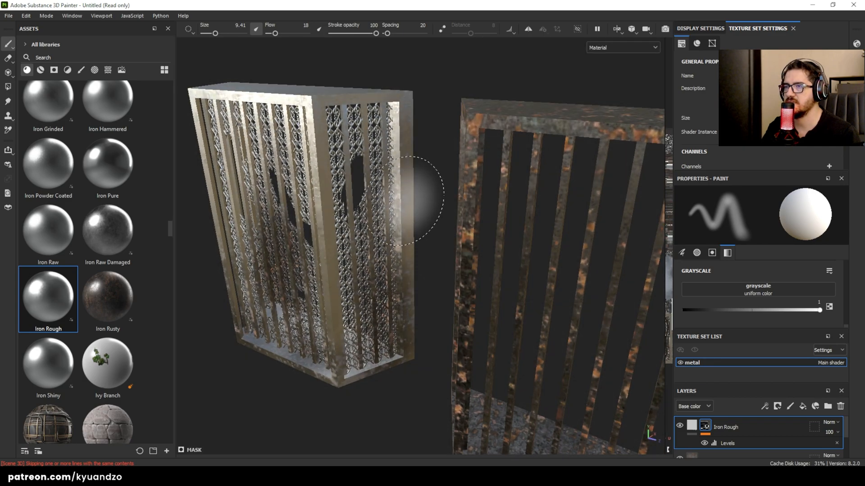
alt+middle_drag(409, 199, 417, 255)
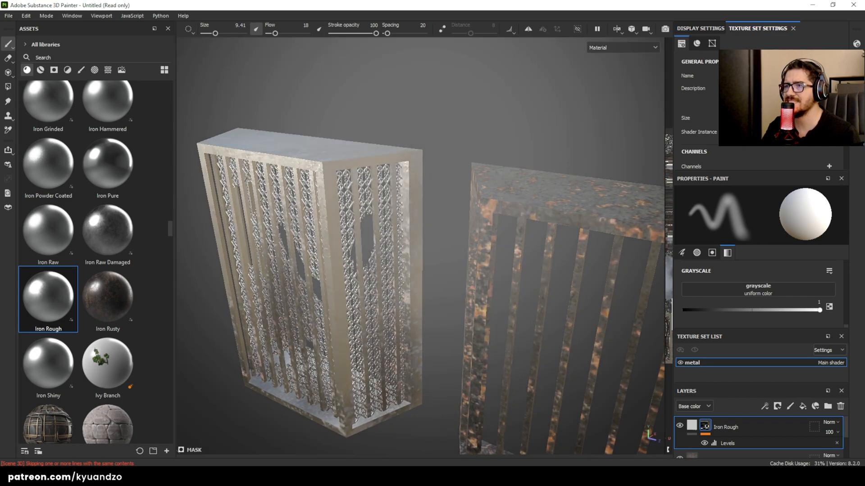
shift+right_drag(387, 189, 241, 151)
mouse_move(338, 169)
mouse_down()
mouse_move(266, 159)
mouse_move(327, 253)
mouse_move(358, 252)
mouse_move(385, 187)
mouse_up()
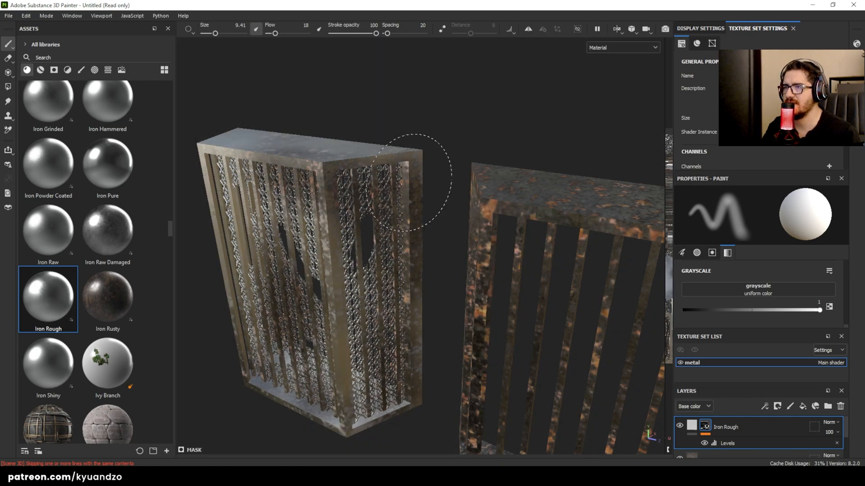
Step: Continue painting rusty patches over the chain cage's top panel and its remaining side posts
alt+drag(394, 250, 447, 193)
mouse_move(464, 75)
mouse_down()
mouse_move(440, 193)
mouse_move(493, 176)
mouse_move(487, 198)
mouse_move(436, 238)
mouse_move(536, 229)
mouse_up()
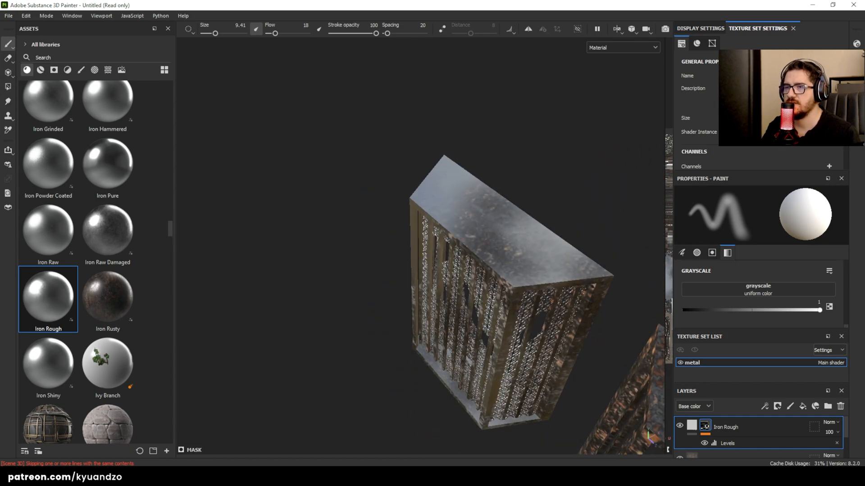
alt+drag(356, 329, 471, 274)
alt+drag(553, 278, 392, 279)
alt+middle_drag(531, 290, 348, 273)
alt+middle_drag(535, 259, 524, 262)
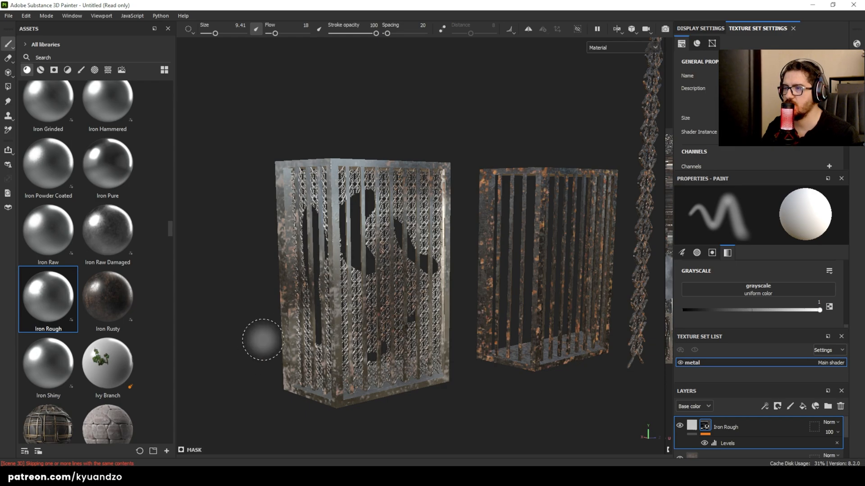
Step: Apply the Iron Raw Damaged material to the metal pieces as a new fill layer and add a black mask to it
alt+drag(539, 288, 445, 334)
alt+middle_drag(543, 297, 345, 286)
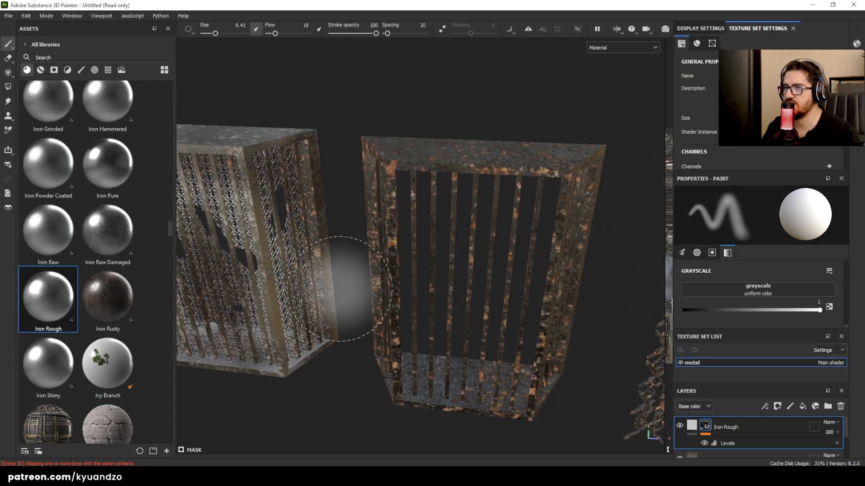
scroll(403, 310, down, 5)
scroll(405, 310, up, 5)
scroll(374, 311, up, 3)
scroll(50, 229, up, 5)
scroll(50, 229, down, 5)
drag(89, 233, 414, 137)
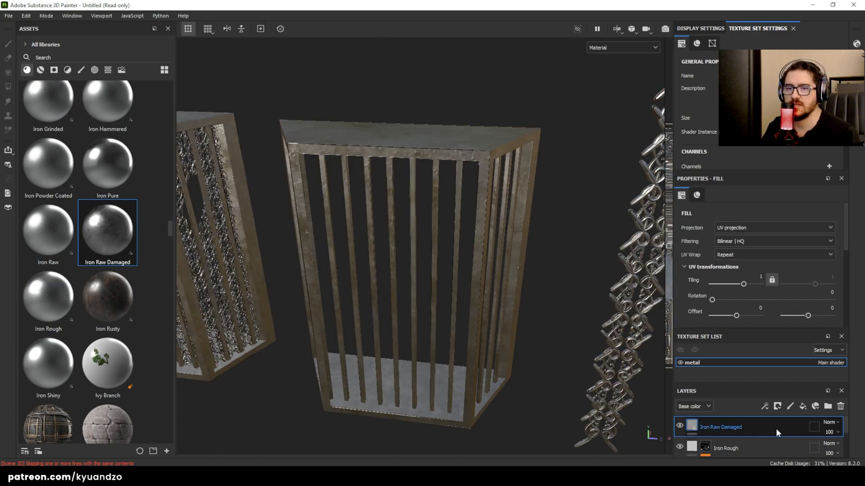
right_click(720, 427)
click(773, 27)
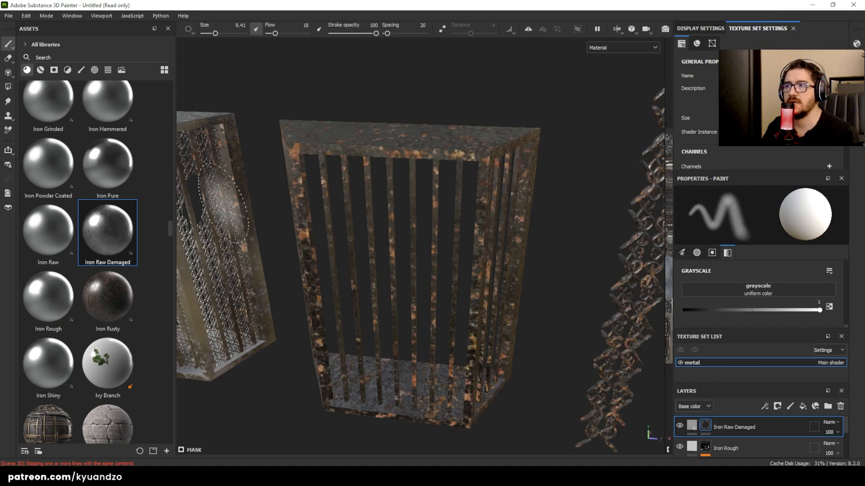
Step: With Polygon Fill set to color 1, unmask the Iron Raw Damaged layer on the bar cage
click(8, 87)
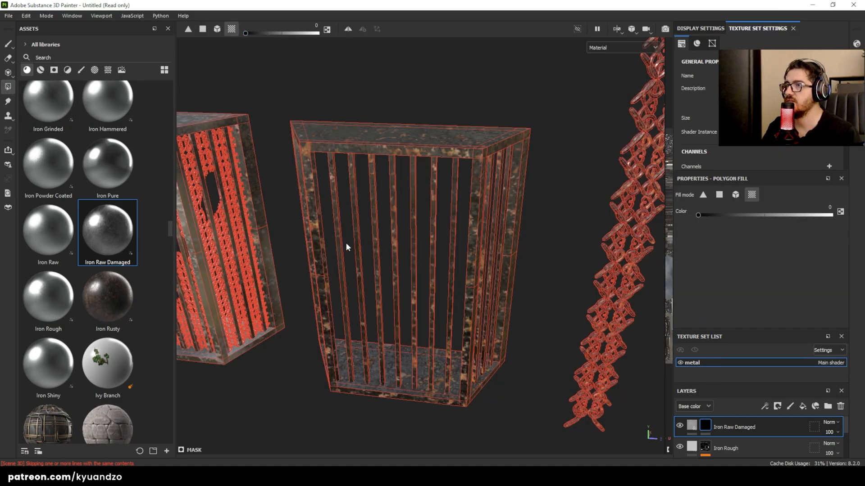
alt+drag(342, 248, 367, 202)
scroll(352, 197, down, 2)
drag(299, 101, 493, 411)
alt+drag(390, 255, 469, 132)
scroll(403, 190, up, 4)
scroll(402, 182, down, 6)
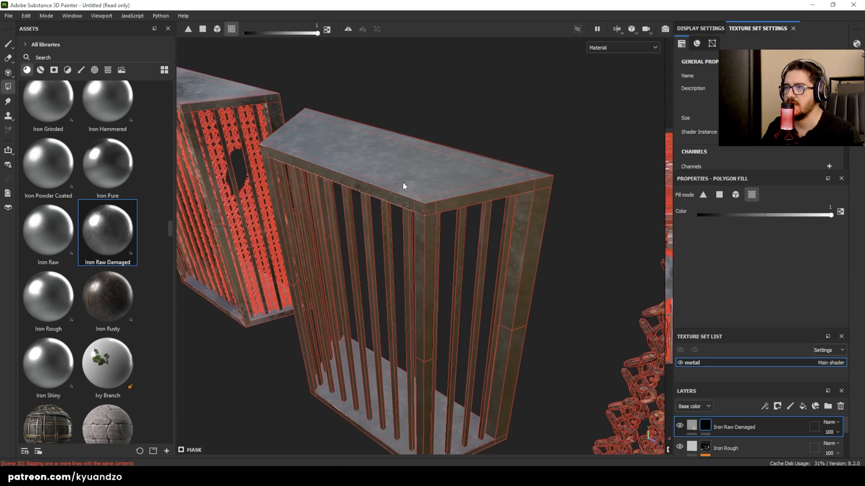
Step: Inspect the bar cage from several sides and switch to the Paint tool for the Iron Raw Damaged mask
alt+drag(401, 187, 351, 246)
alt+middle_drag(351, 246, 374, 205)
scroll(374, 206, up, 2)
alt+drag(375, 206, 563, 181)
alt+middle_drag(578, 180, 568, 164)
alt+drag(569, 165, 331, 223)
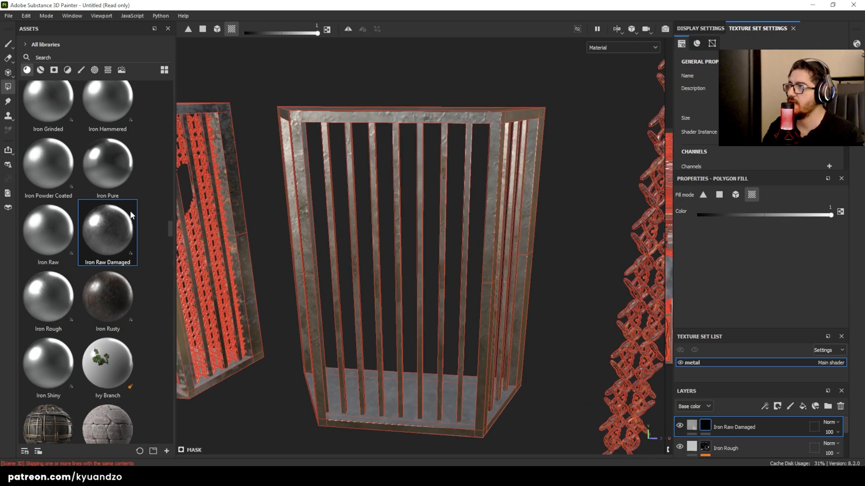
click(7, 47)
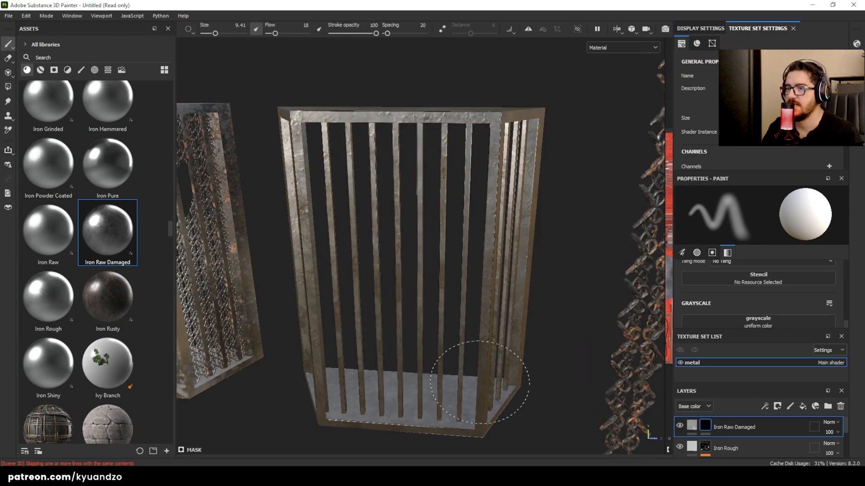
scroll(427, 286, up, 2)
alt+drag(427, 286, 409, 249)
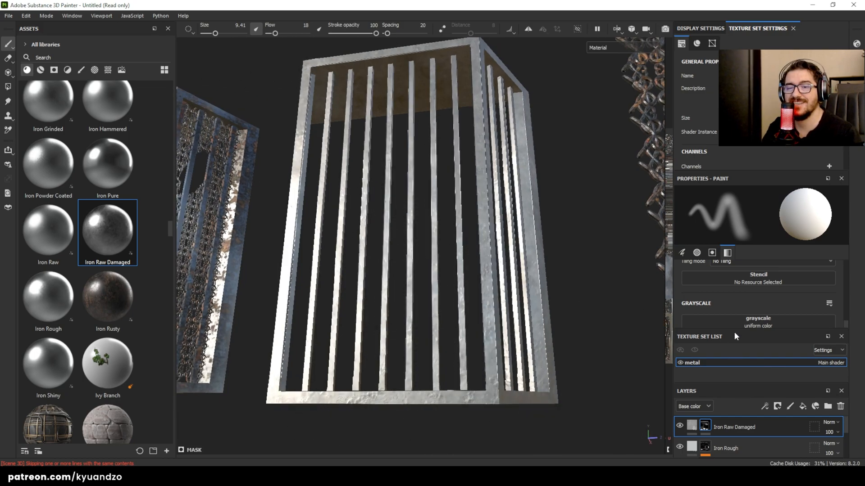
Step: With grayscale at 1, set the mask brush's flow to 100 and try a stroke on the bar cage, comparing with the layer hidden
scroll(735, 324, down, 2)
mouse_move(819, 310)
mouse_down()
mouse_move(670, 311)
mouse_move(820, 310)
mouse_up()
click(679, 426)
click(679, 426)
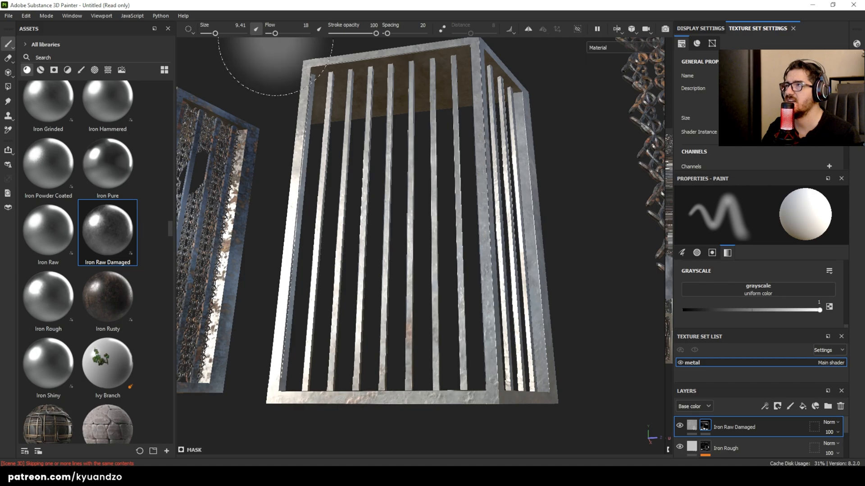
drag(275, 34, 308, 33)
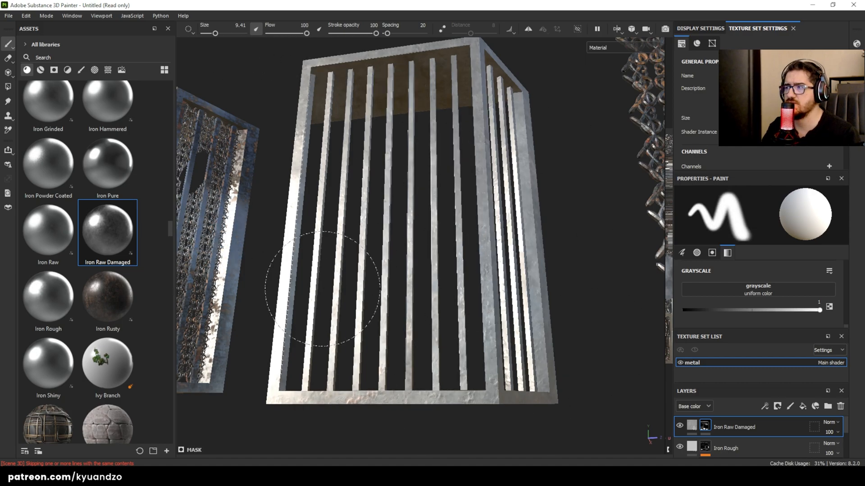
drag(330, 284, 253, 199)
alt+drag(366, 173, 370, 251)
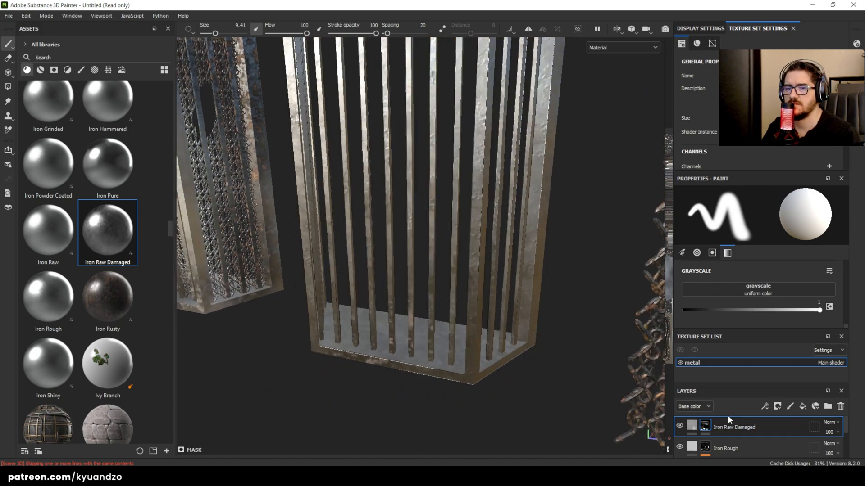
click(679, 425)
click(680, 425)
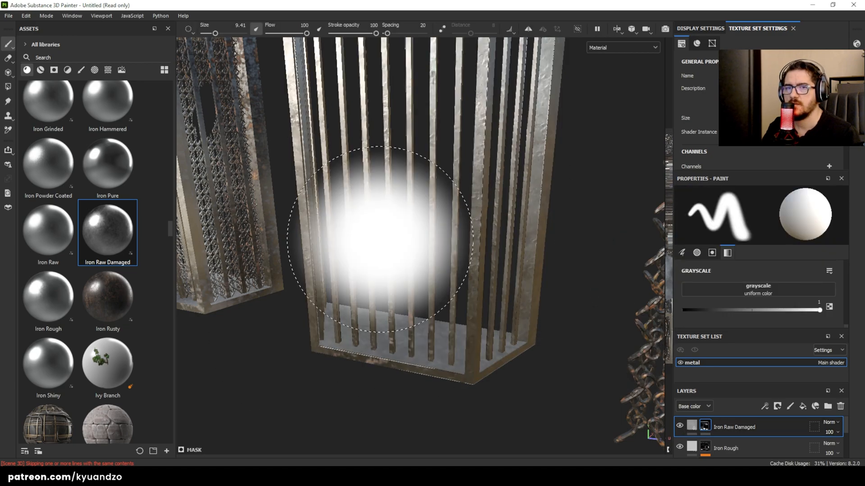
Step: Set the brush grayscale to 0 and mask out Iron Raw Damaged at the bar cage's lower front corner
click(684, 310)
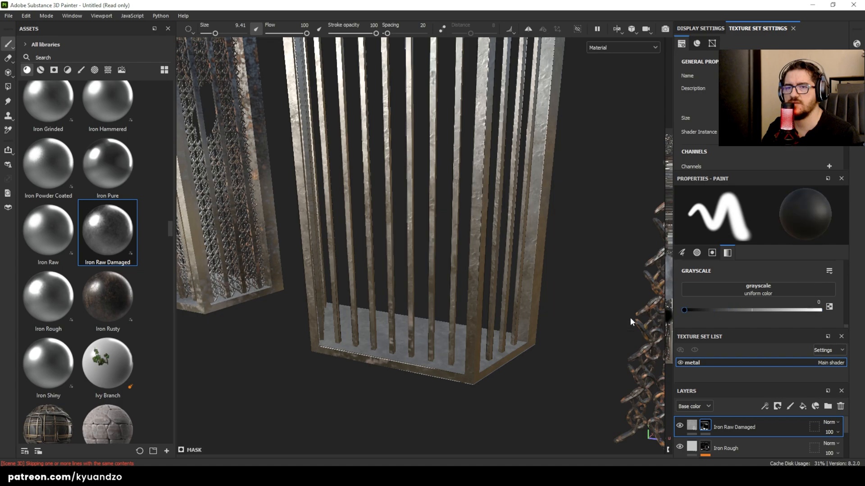
mouse_move(489, 207)
mouse_down()
mouse_move(369, 423)
mouse_move(495, 381)
mouse_up()
key(ctrl+z)
mouse_move(384, 439)
mouse_down()
mouse_move(408, 417)
mouse_move(524, 418)
mouse_up()
Step: Reduce the brush size to 0.57 and paint irregular rust edges on the bar cage's floor and lower corners
alt+drag(383, 297, 390, 369)
mouse_move(389, 369)
alt+middle_down()
mouse_move(400, 207)
mouse_move(363, 246)
alt+middle_up()
scroll(400, 205, up, 5)
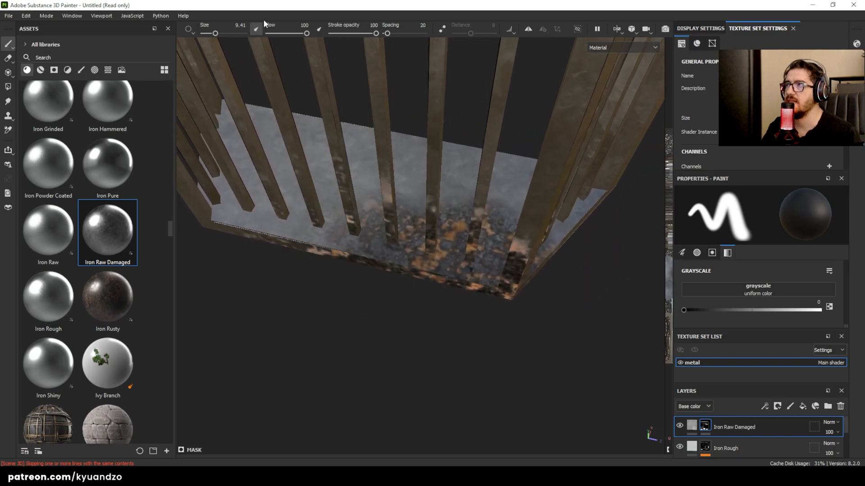
drag(215, 36, 208, 34)
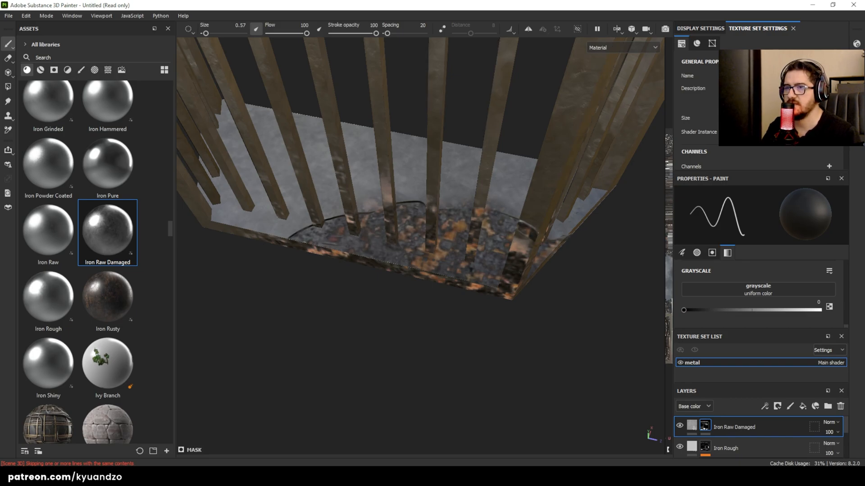
mouse_move(492, 210)
alt+mouse_down()
mouse_move(420, 236)
mouse_move(423, 324)
mouse_move(280, 296)
alt+mouse_up()
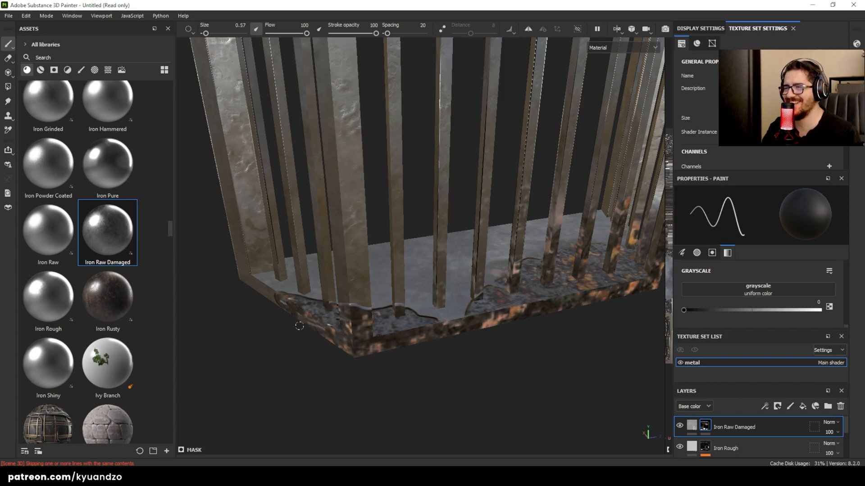
Step: Paint a narrow, irregular rust patch up the bar cage's corner post in the Iron Raw Damaged mask
alt+middle_drag(317, 324, 363, 343)
drag(420, 292, 431, 268)
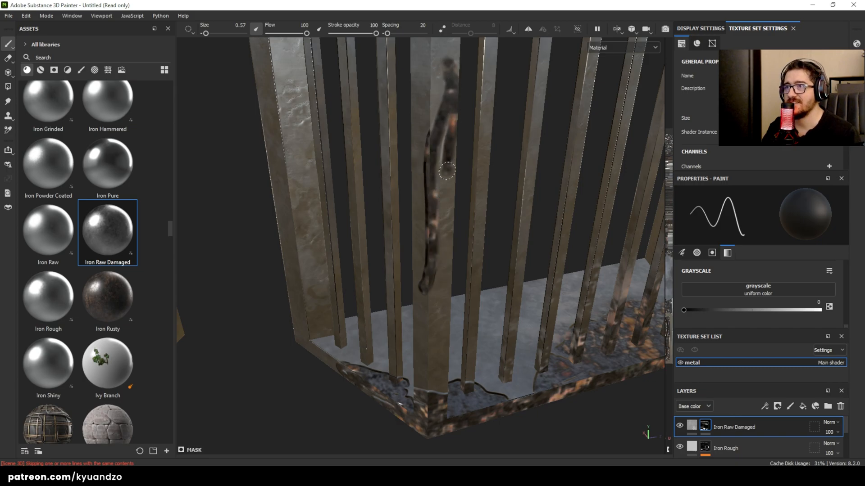
drag(447, 168, 440, 288)
drag(439, 210, 443, 145)
alt+drag(419, 195, 419, 157)
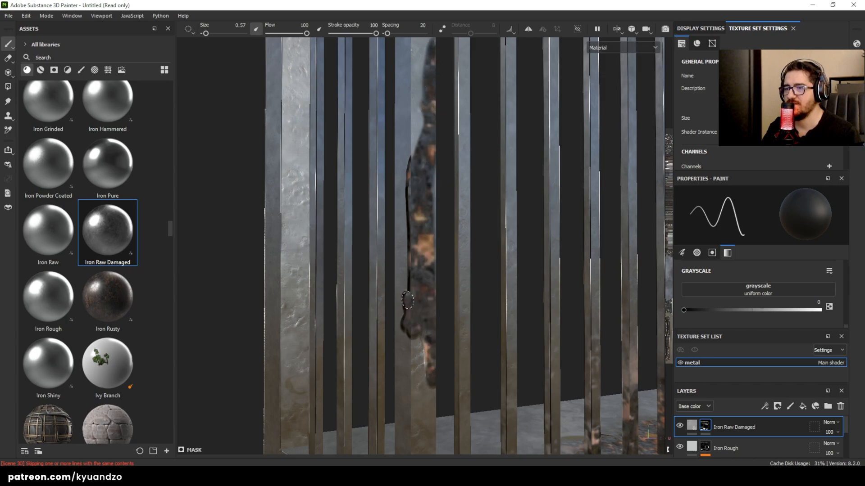
Step: Enlarge the brush to size 23.31 and paint broad, soft rusty areas over the bar cage's side posts and bars
scroll(418, 220, down, 5)
alt+drag(417, 222, 379, 148)
alt+middle_drag(378, 149, 374, 200)
alt+drag(374, 201, 391, 226)
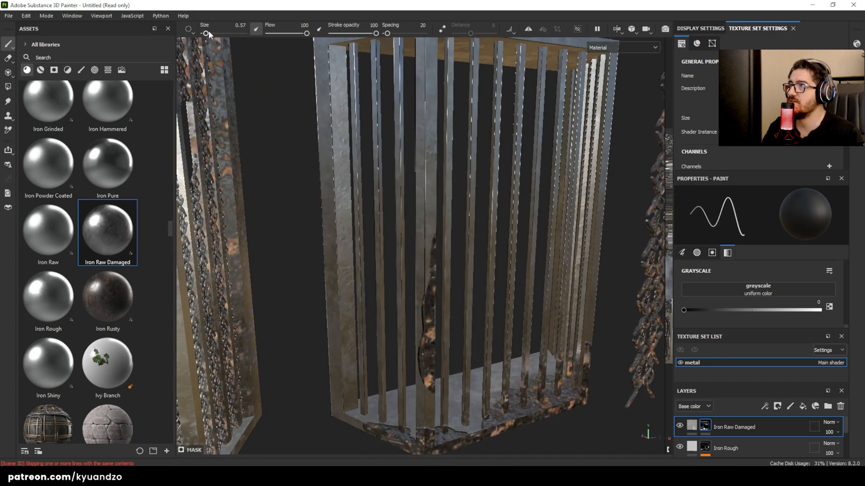
drag(209, 33, 225, 34)
drag(350, 165, 331, 217)
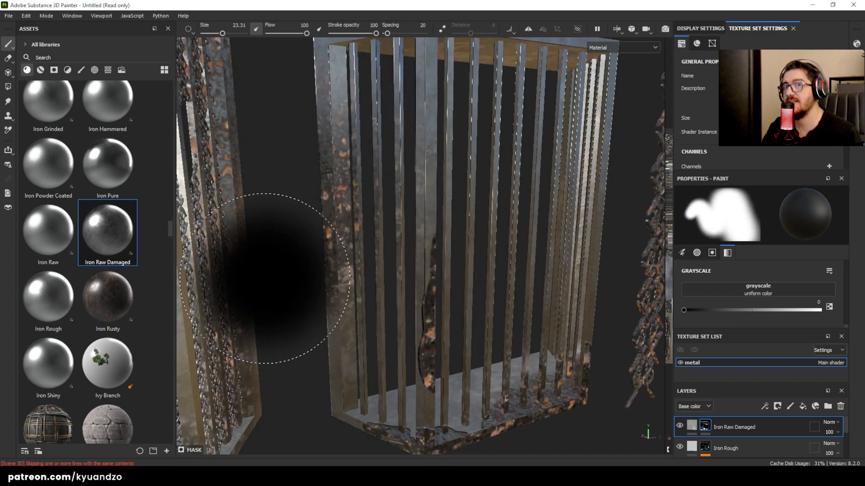
alt+drag(480, 207, 354, 220)
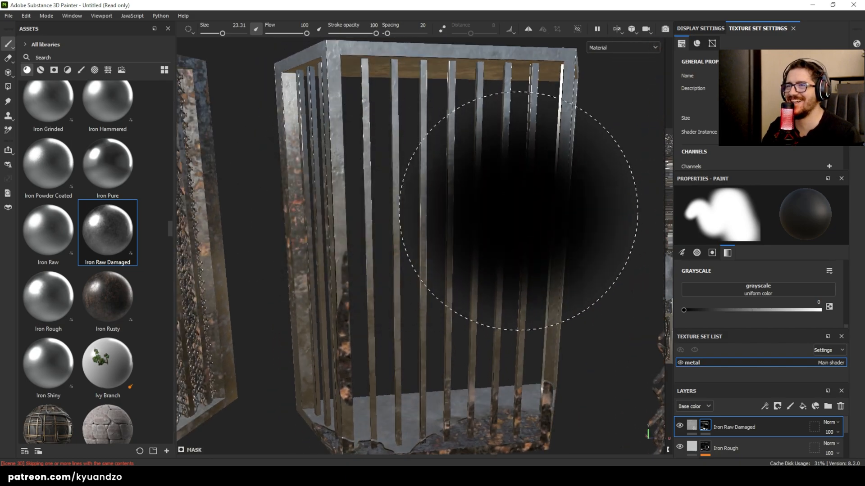
mouse_move(397, 252)
alt+mouse_down()
mouse_move(448, 248)
mouse_move(438, 225)
alt+mouse_up()
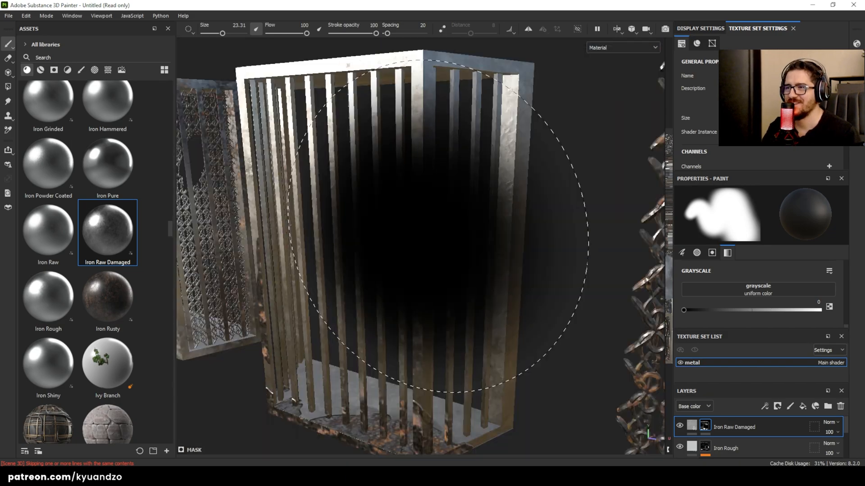
alt+drag(383, 198, 401, 192)
Step: Paint a rusty patch across the bar cage's roof and set the brush size to 4.78
scroll(375, 147, down, 5)
mouse_move(375, 146)
alt+mouse_down()
mouse_move(357, 203)
mouse_move(396, 212)
alt+mouse_up()
drag(208, 36, 211, 34)
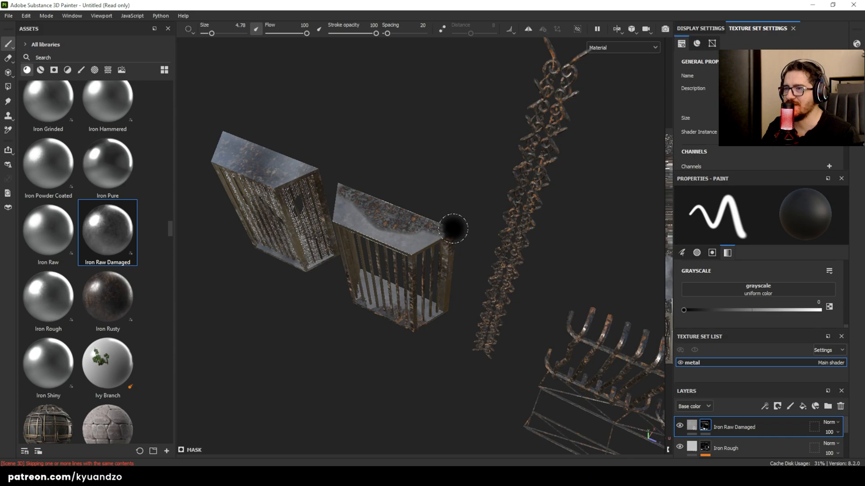
Step: Examine the two cages, the hanging chains and the bent fence sections from different angles and distances
alt+drag(385, 326, 485, 201)
alt+drag(427, 283, 282, 305)
alt+middle_drag(305, 330, 274, 294)
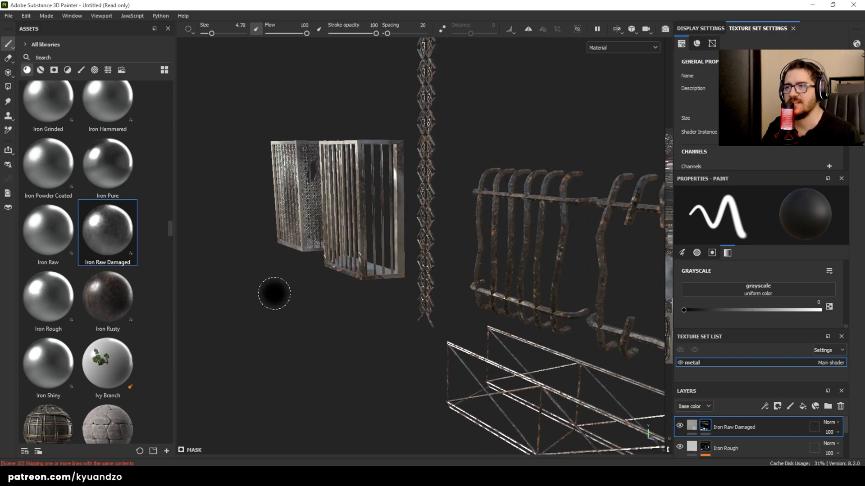
scroll(426, 200, up, 6)
scroll(531, 194, down, 6)
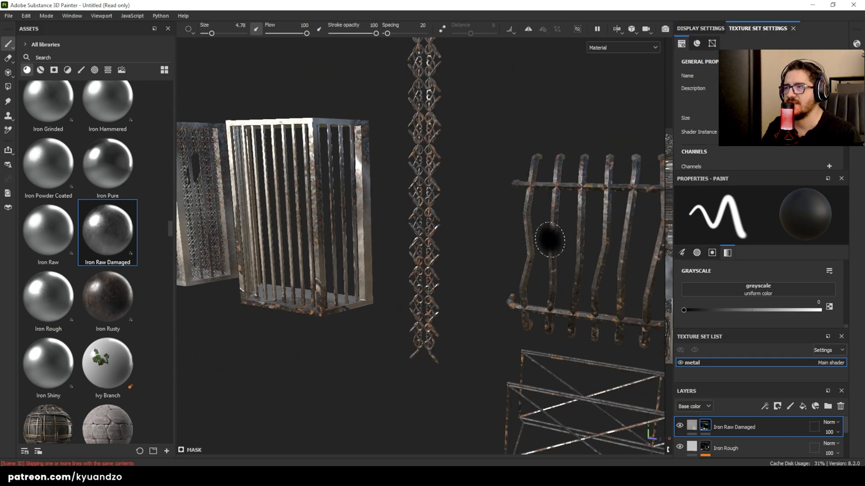
alt+drag(545, 229, 488, 228)
mouse_move(517, 285)
alt+mouse_down()
mouse_move(393, 207)
mouse_move(328, 201)
mouse_move(522, 211)
alt+mouse_up()
scroll(353, 209, down, 4)
scroll(498, 211, up, 4)
alt+middle_drag(271, 235, 446, 245)
scroll(437, 249, up, 2)
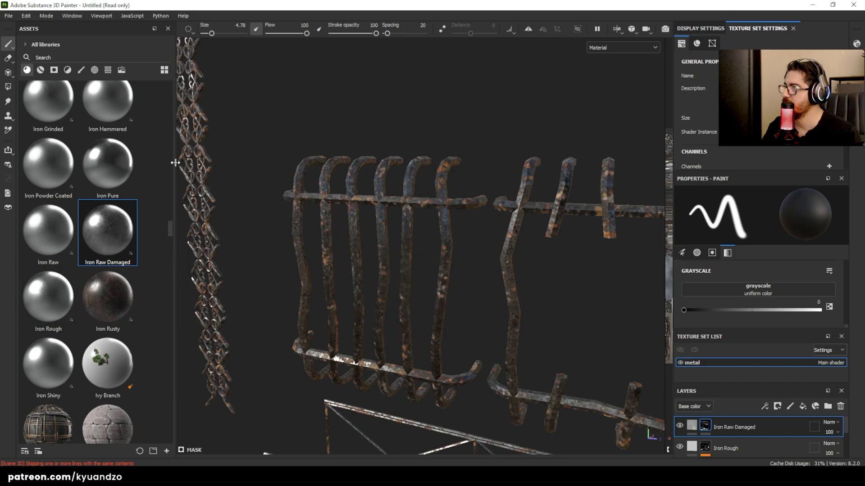
Step: Apply the Metal Grinded material to the metal pieces as a new fill layer and add a black mask to it
scroll(100, 228, down, 5)
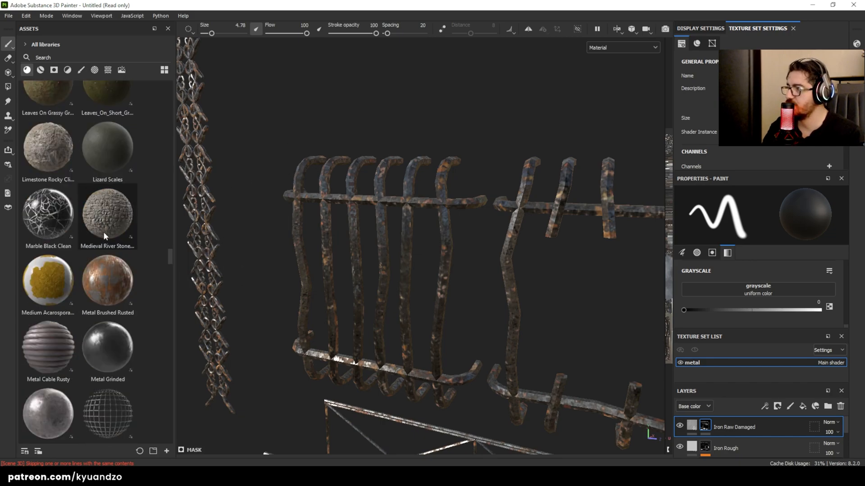
drag(95, 350, 404, 196)
alt+drag(358, 264, 439, 244)
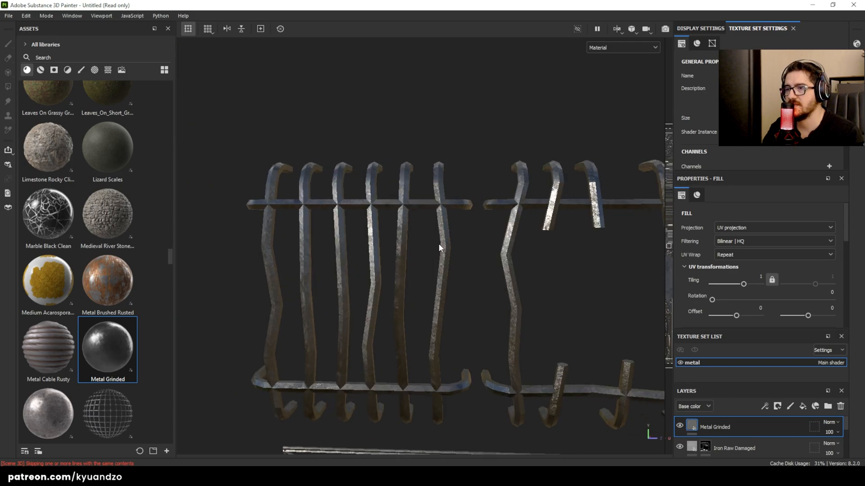
scroll(439, 243, down, 3)
scroll(439, 243, up, 1)
scroll(386, 253, up, 1)
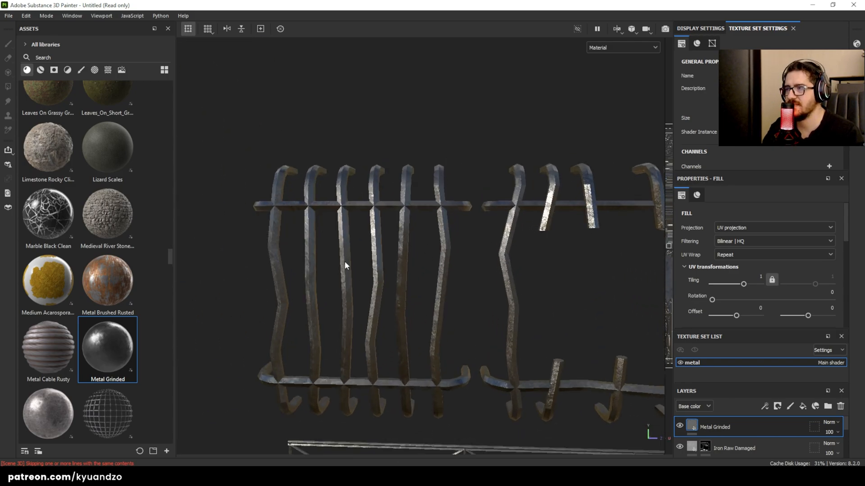
scroll(365, 261, up, 1)
scroll(385, 259, down, 3)
scroll(385, 259, up, 2)
alt+drag(385, 259, 404, 242)
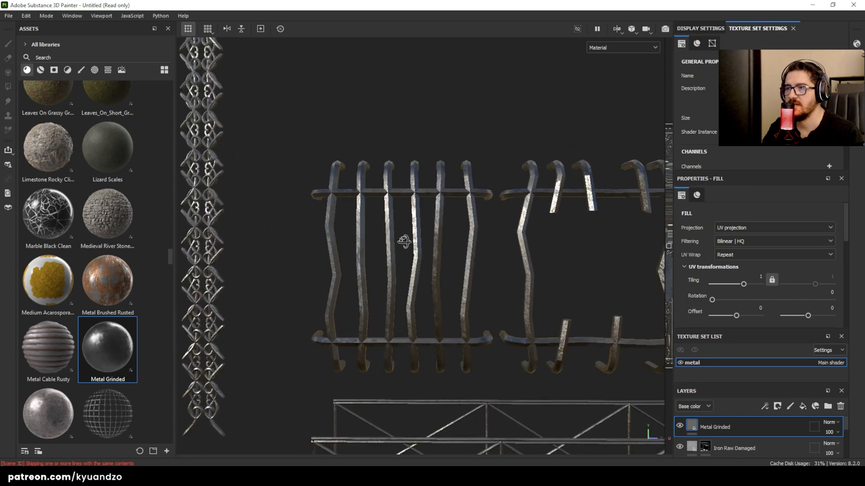
right_click(763, 430)
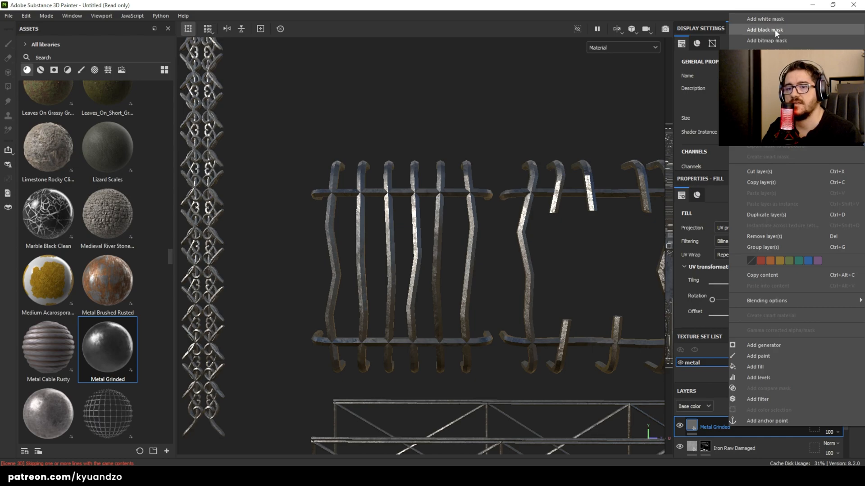
click(776, 30)
key(ctrl)
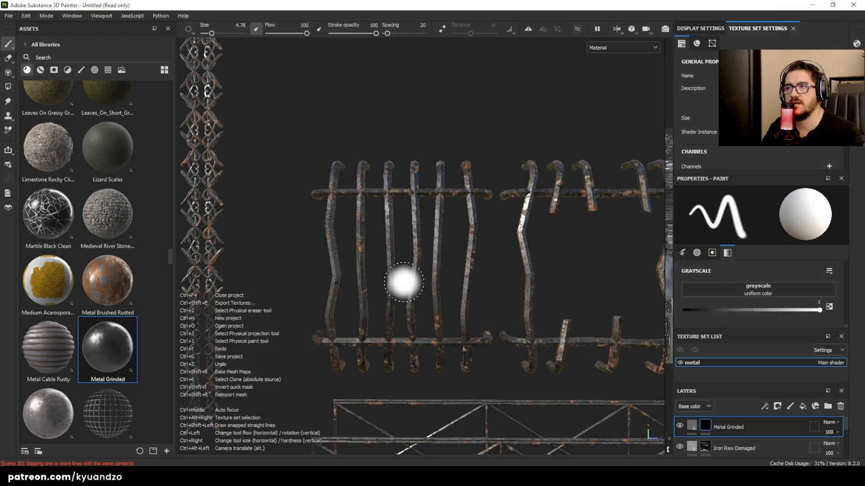
Step: With Polygon Fill set to color 1, unmask the Metal Grinded layer on the three hooked fence sections
scroll(404, 282, down, 3)
alt+drag(404, 281, 352, 272)
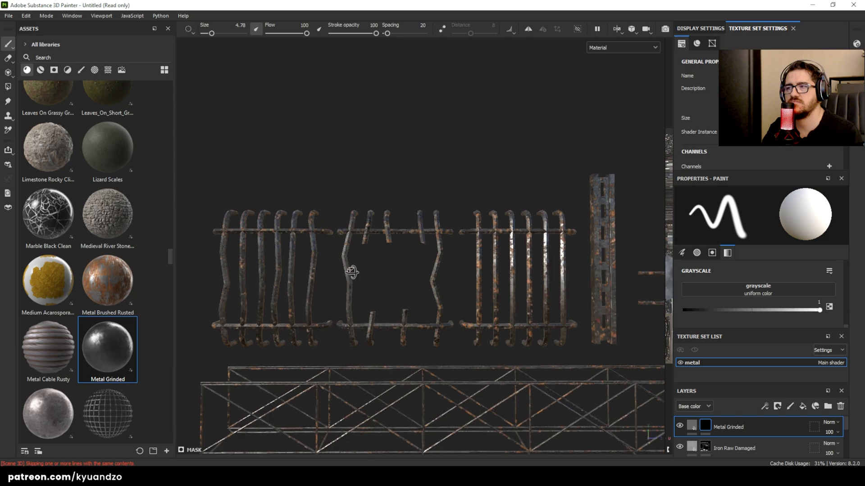
alt+middle_drag(352, 272, 365, 260)
click(9, 86)
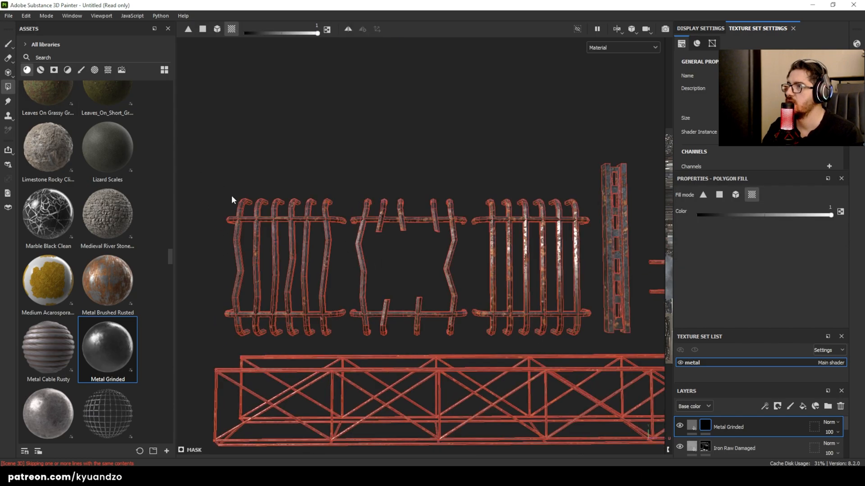
drag(275, 211, 588, 337)
Step: Switch to the Paint tool and examine the fence sections, the slotted beam and the railing from several angles
alt+drag(466, 227, 428, 271)
scroll(429, 271, up, 5)
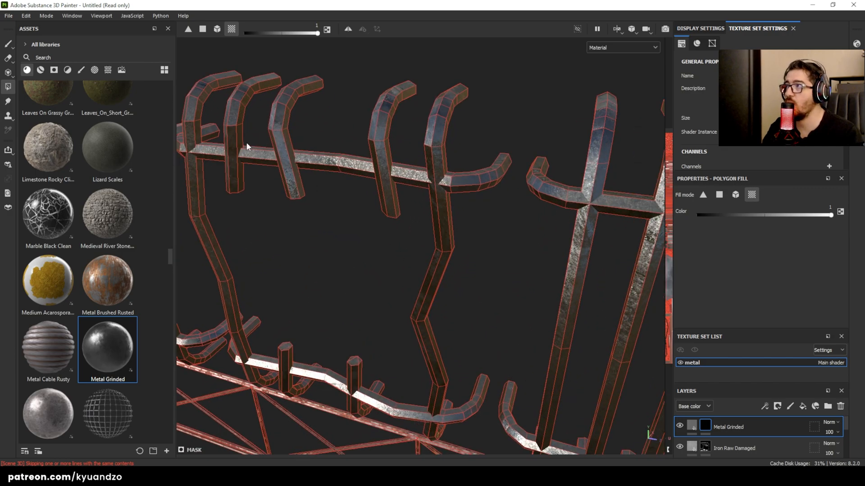
click(8, 43)
scroll(386, 241, down, 5)
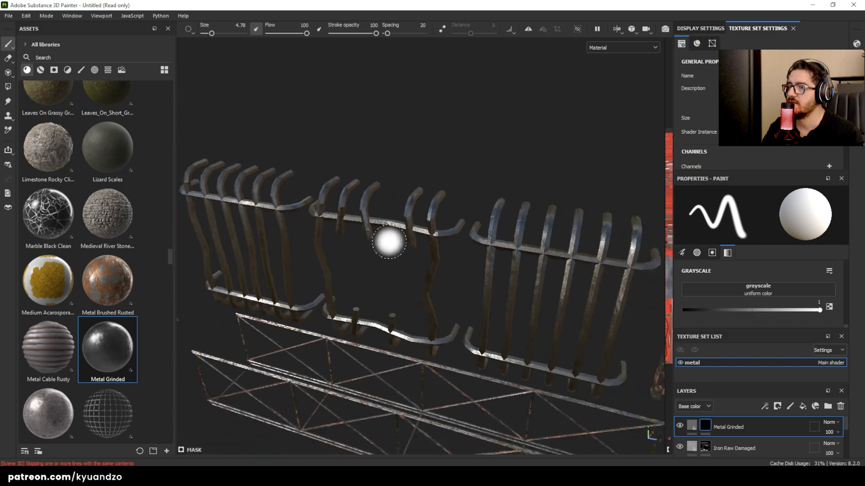
mouse_move(428, 286)
alt+mouse_down()
mouse_move(393, 236)
mouse_move(448, 299)
alt+mouse_up()
alt+drag(433, 352, 447, 248)
scroll(447, 248, up, 6)
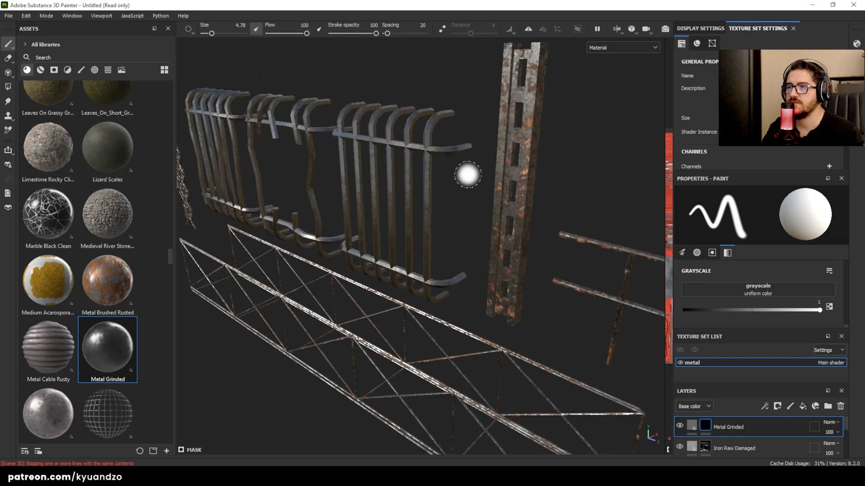
alt+drag(471, 309, 378, 257)
scroll(379, 259, up, 2)
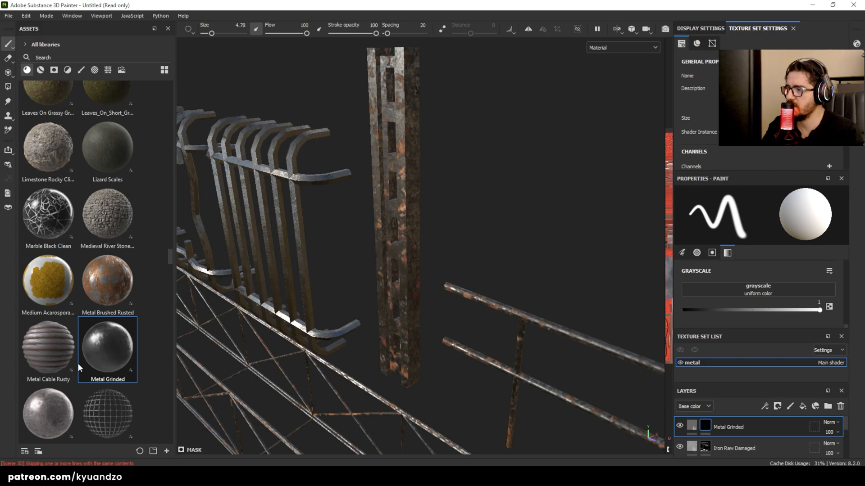
Step: Apply the Metal Scratched And Dented material to the metal pieces as a new fill layer
scroll(43, 333, down, 8)
scroll(43, 333, up, 8)
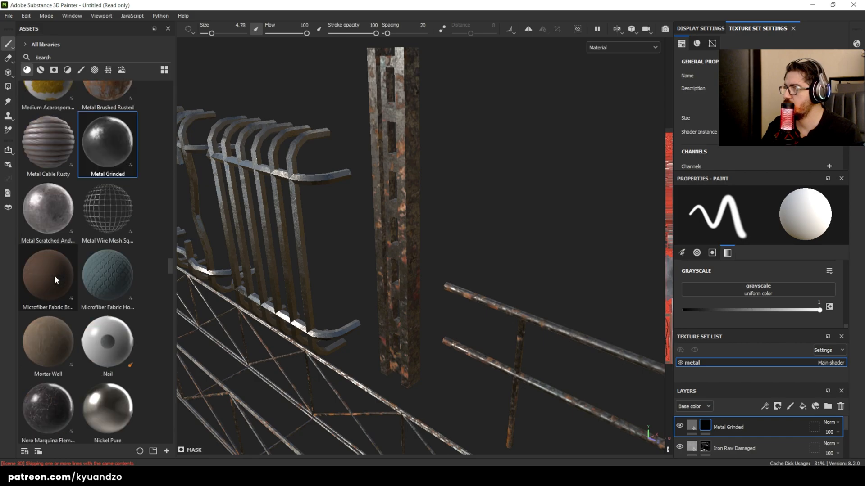
drag(48, 208, 377, 290)
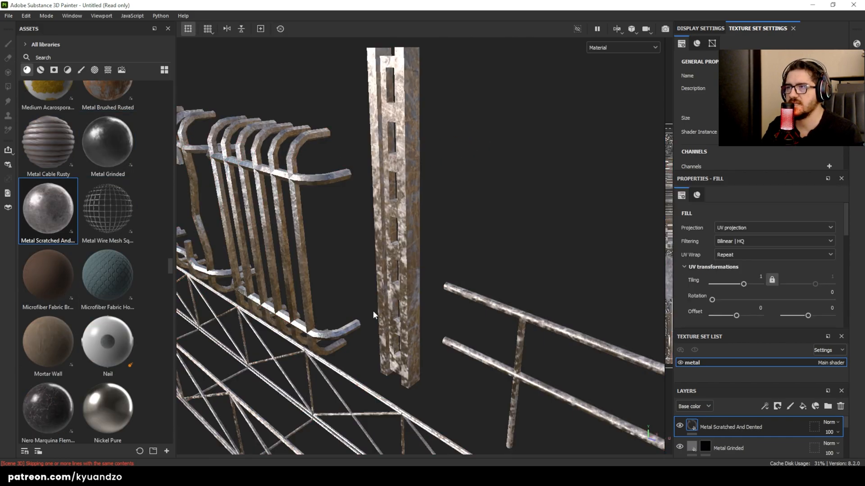
Step: Undo the Metal Scratched And Dented layer and apply the Ship Hull Paint Chipped material to the metal pieces as a new fill layer
alt+drag(428, 310, 498, 212)
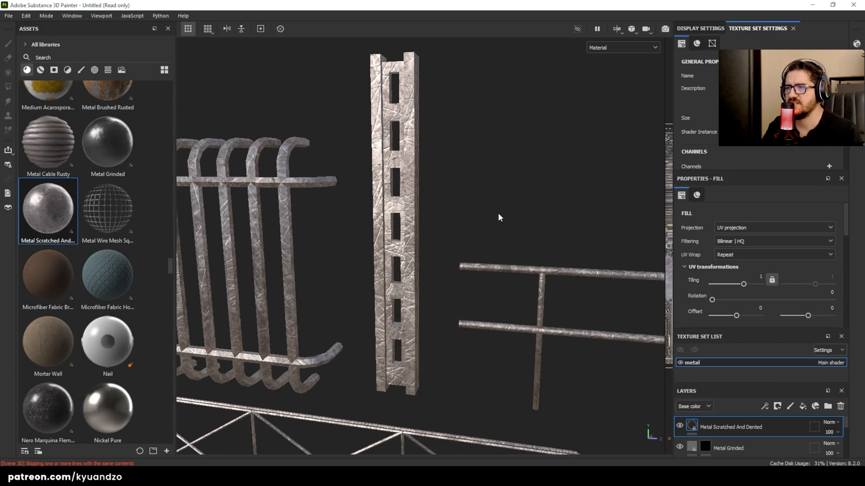
key(ctrl+z)
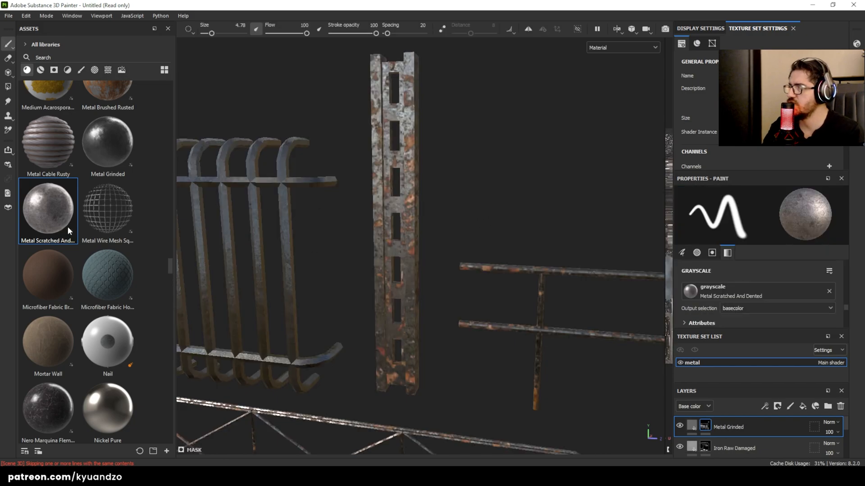
scroll(72, 225, down, 5)
scroll(83, 214, down, 5)
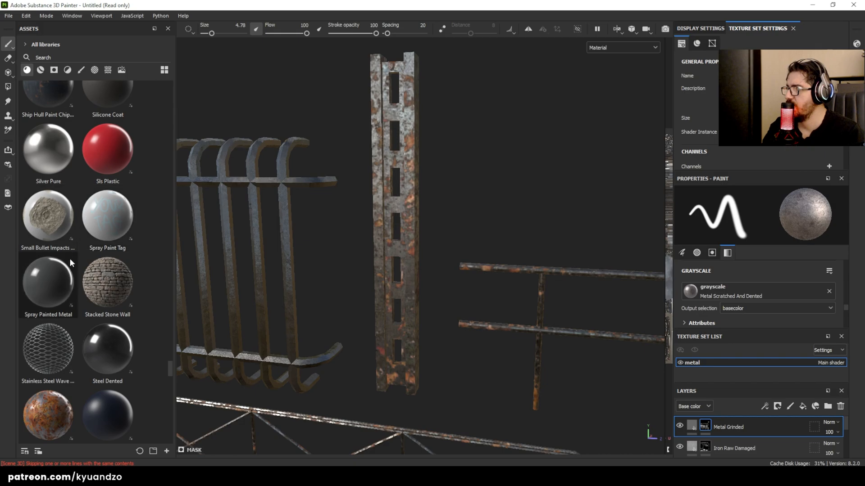
scroll(71, 256, up, 3)
scroll(71, 256, down, 2)
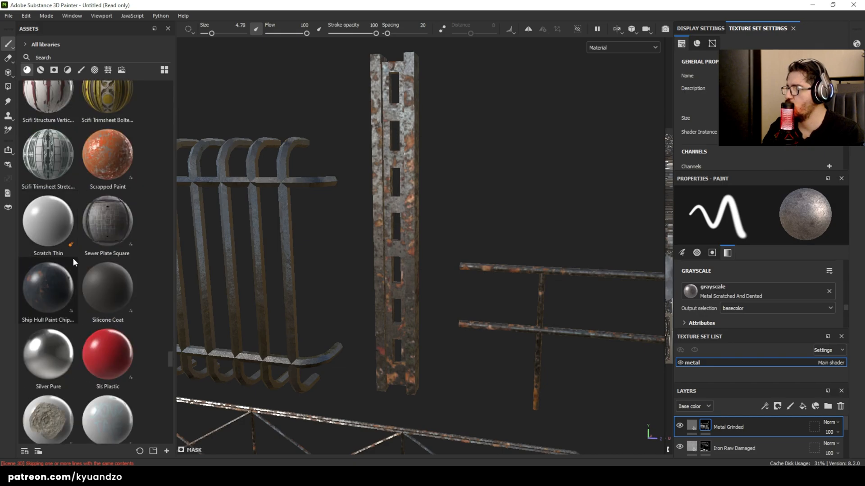
mouse_move(47, 289)
mouse_down()
mouse_move(426, 199)
mouse_move(411, 197)
mouse_up()
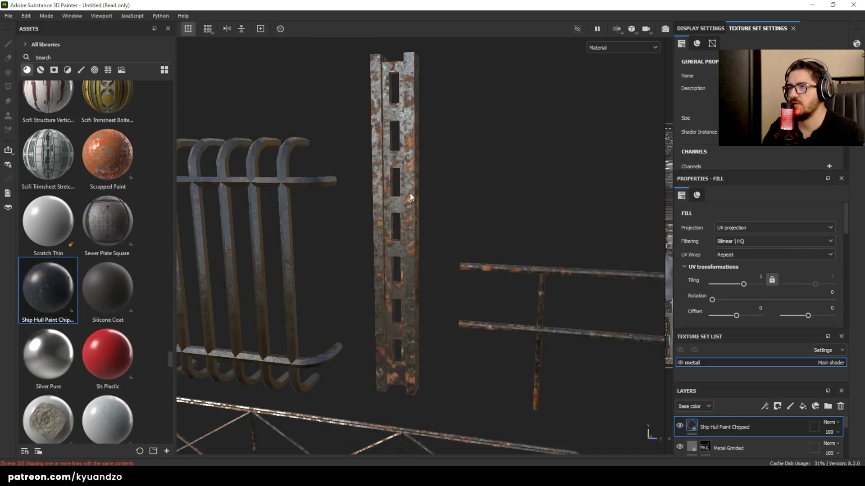
Step: Add a black mask to the Ship Hull Paint Chipped layer
scroll(410, 197, up, 2)
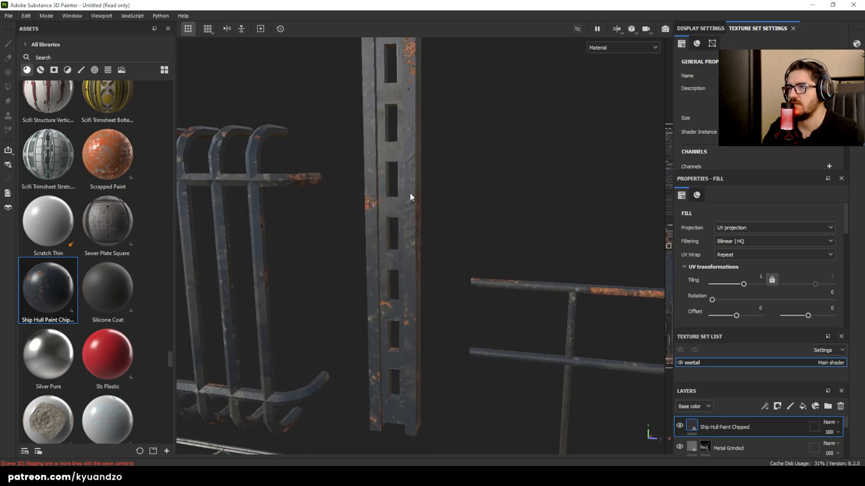
scroll(410, 194, up, 1)
scroll(410, 194, down, 3)
alt+drag(430, 193, 470, 182)
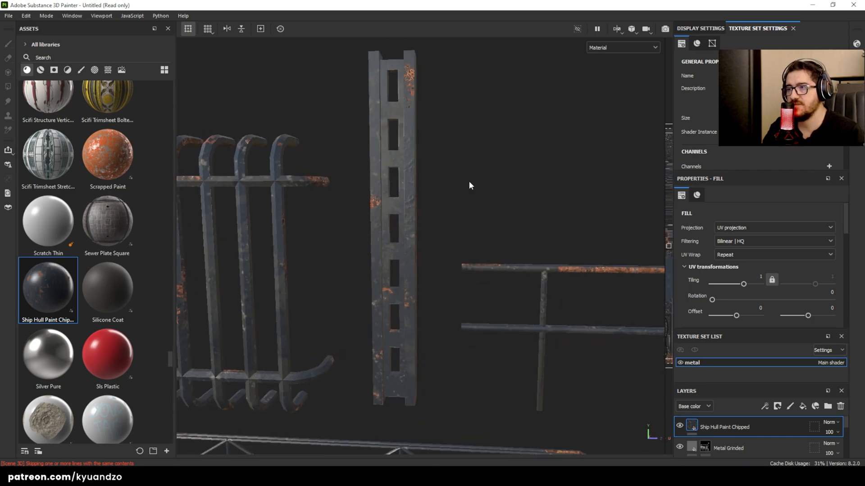
scroll(468, 181, down, 3)
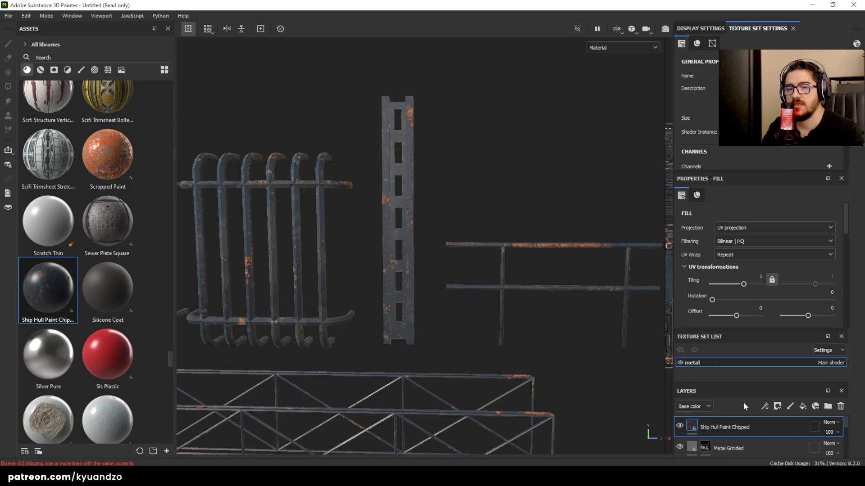
right_click(765, 429)
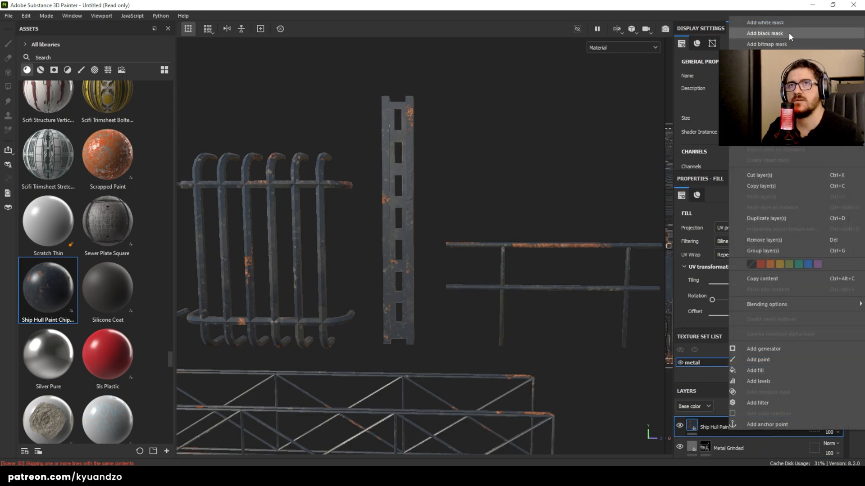
click(787, 33)
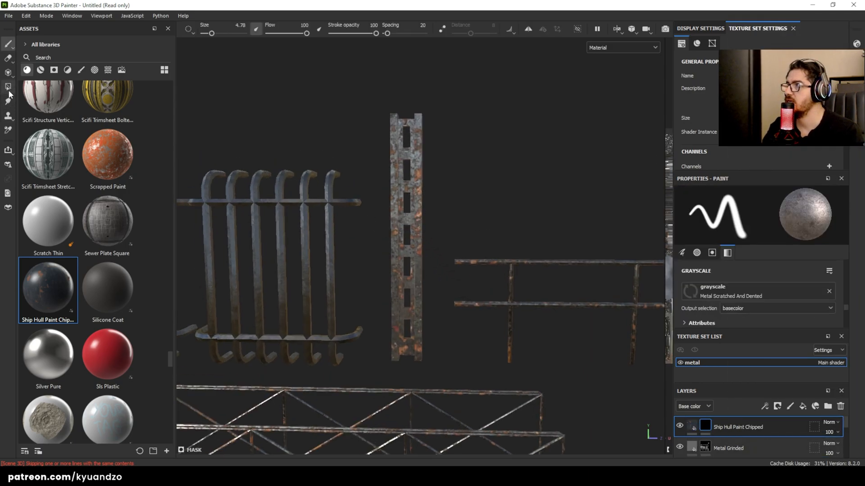
Step: With Polygon Fill set to color 1, unmask the Ship Hull Paint Chipped layer on the slotted beam
click(8, 88)
drag(363, 93, 435, 357)
alt+drag(459, 229, 433, 246)
Step: Unmask the Ship Hull Paint Chipped layer on the straight and curved railing sections with the polygon fill
scroll(434, 247, down, 4)
alt+middle_drag(577, 257, 402, 256)
scroll(402, 256, up, 4)
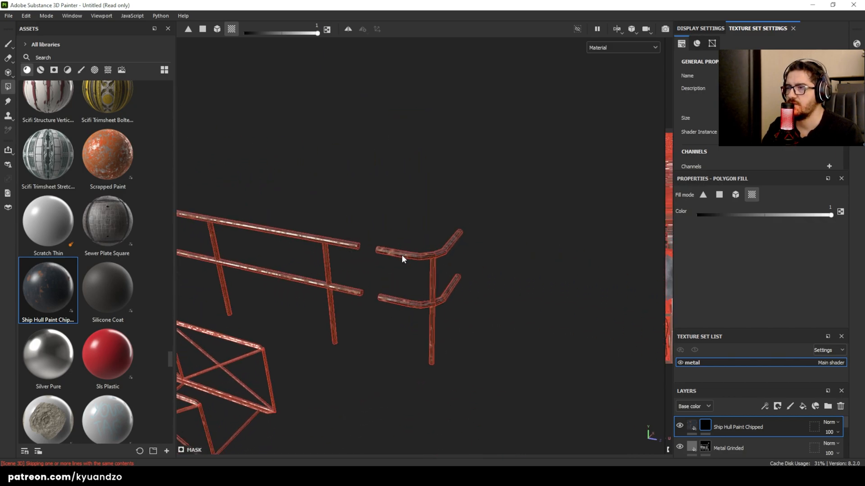
alt+drag(401, 255, 385, 267)
alt+drag(517, 390, 413, 264)
drag(284, 225, 527, 356)
Step: Switch to the Paint tool and examine the truss, fence sections, slotted beam and remaining metal pieces from near and far
alt+drag(547, 312, 432, 310)
scroll(479, 232, up, 5)
scroll(476, 233, down, 9)
scroll(409, 259, up, 2)
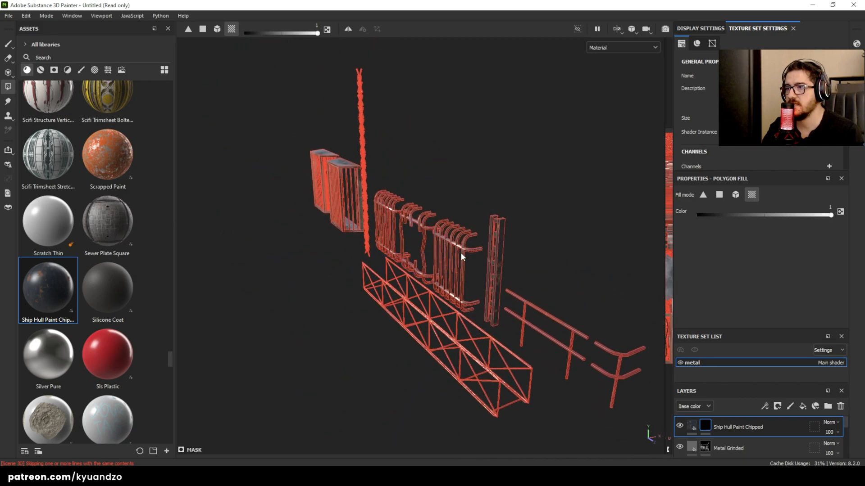
alt+drag(304, 341, 460, 269)
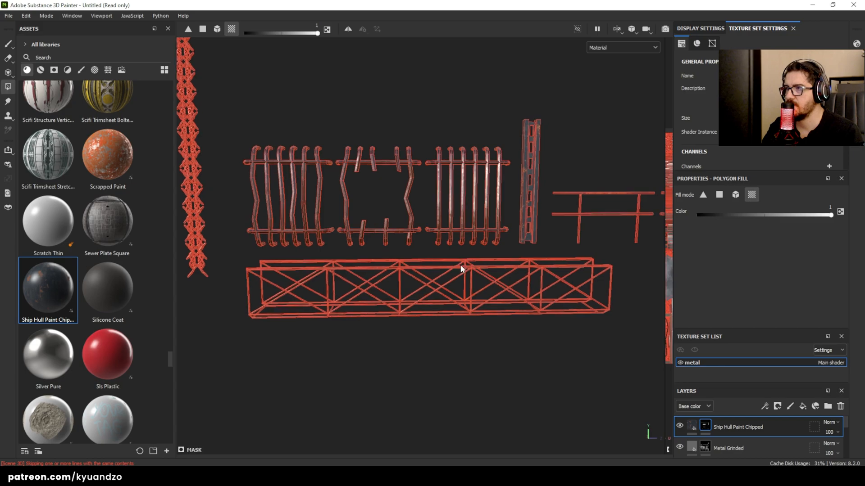
click(8, 44)
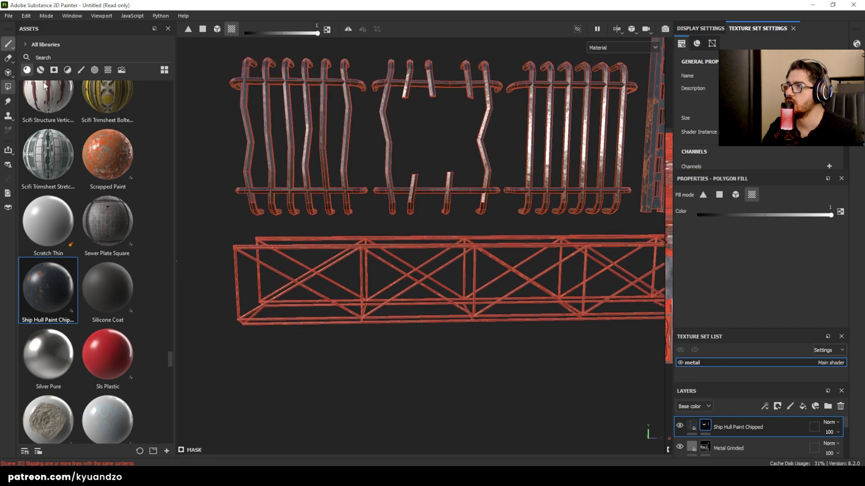
scroll(375, 281, up, 4)
alt+drag(439, 234, 399, 244)
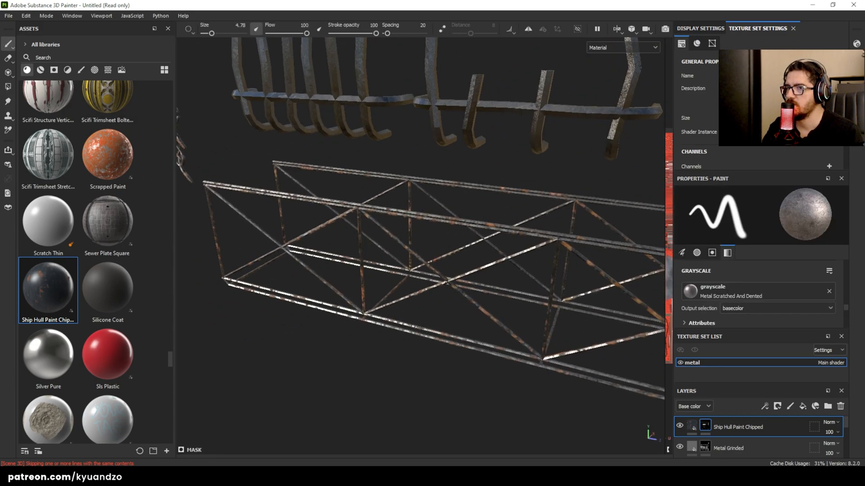
scroll(579, 251, down, 5)
alt+drag(482, 235, 444, 308)
scroll(453, 304, down, 4)
scroll(455, 305, up, 3)
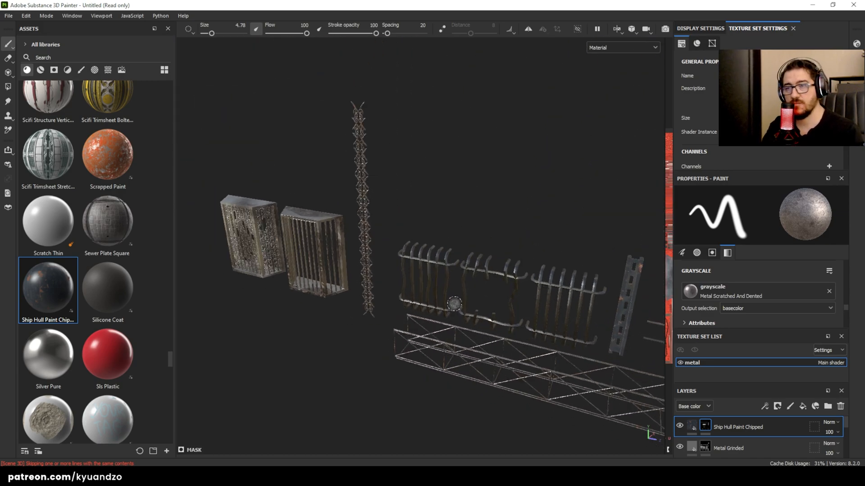
scroll(454, 301, down, 1)
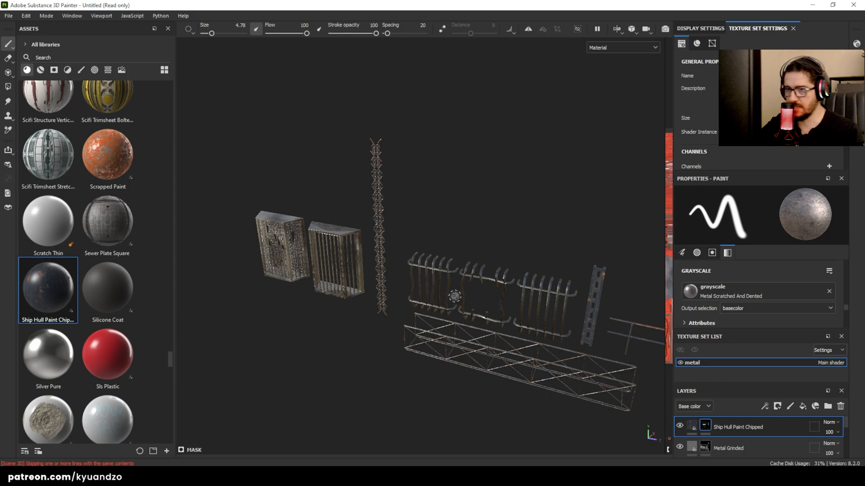
scroll(454, 298, up, 6)
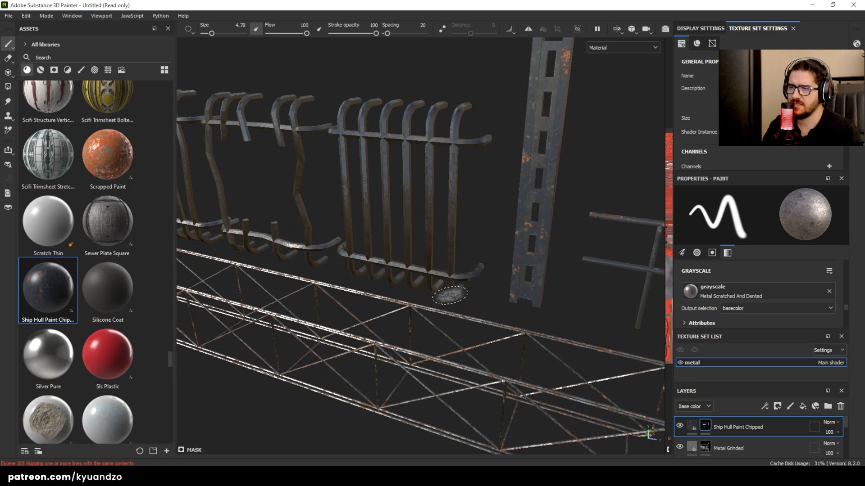
scroll(450, 293, down, 6)
alt+middle_drag(288, 282, 390, 309)
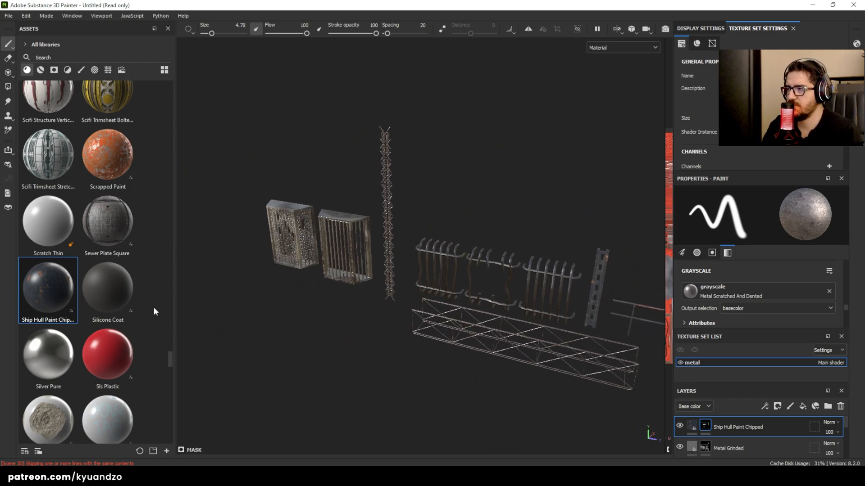
scroll(287, 281, up, 2)
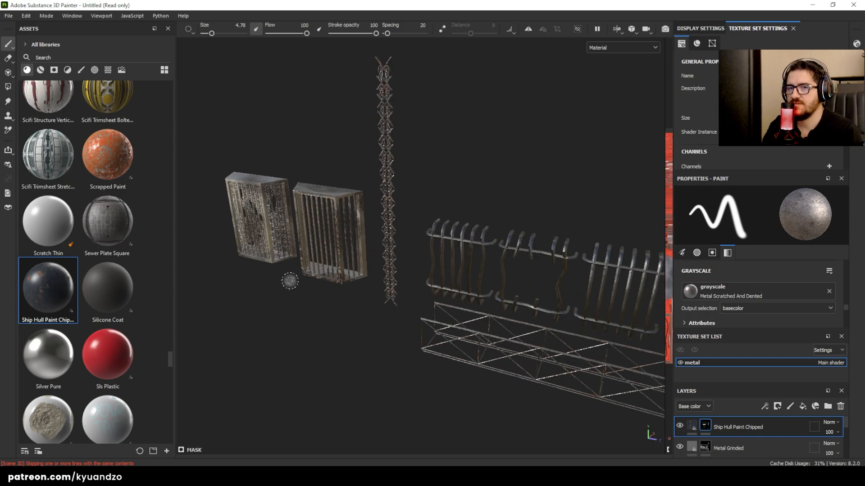
Step: Widen the texture set settings and open the mesh map baking options for the metal texture set
drag(669, 260, 645, 268)
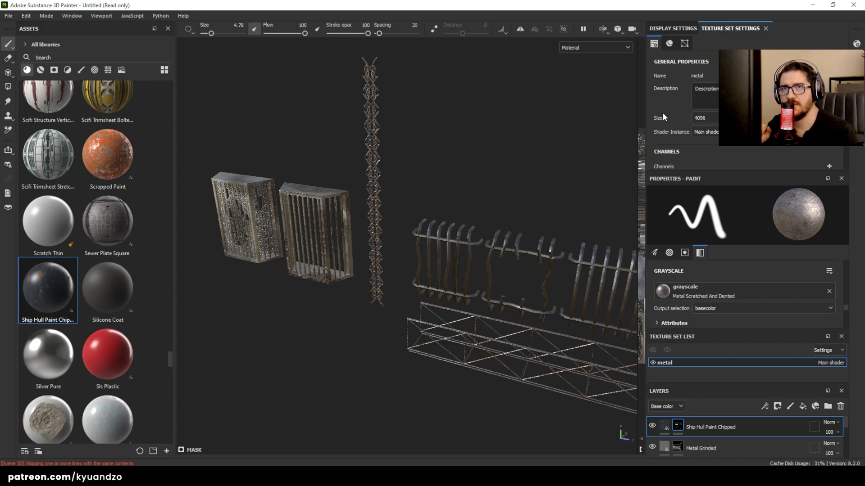
scroll(662, 112, down, 3)
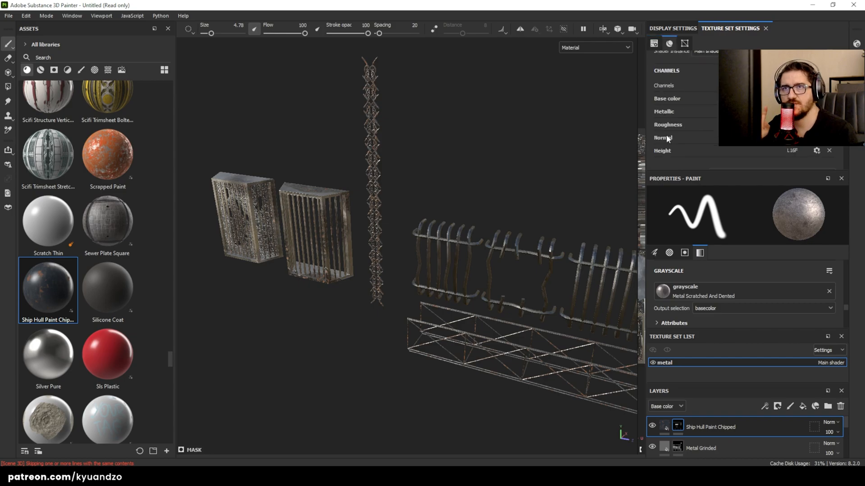
scroll(685, 112, up, 3)
click(670, 45)
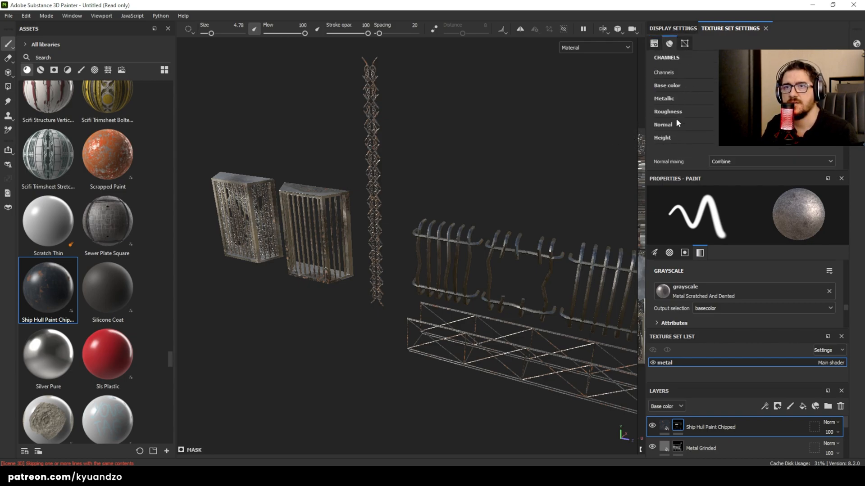
scroll(677, 122, down, 2)
scroll(671, 273, down, 2)
scroll(673, 298, up, 5)
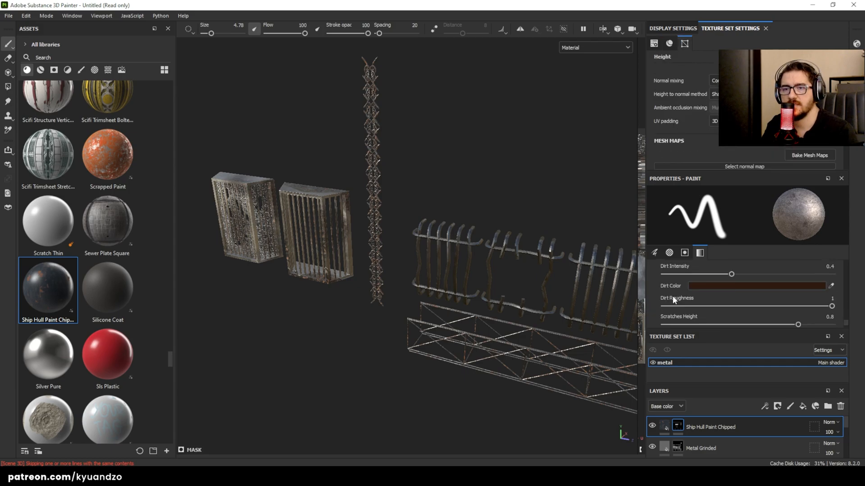
scroll(696, 109, down, 3)
scroll(696, 110, up, 2)
click(801, 121)
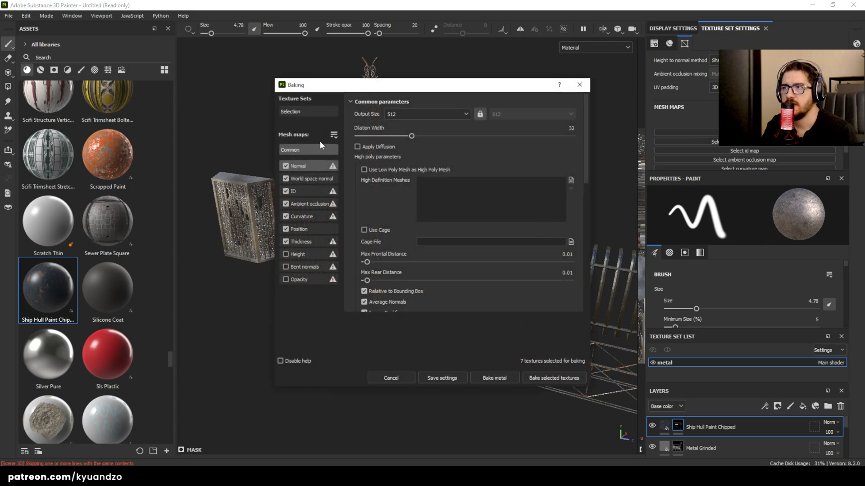
Step: Set the bake output size to 4096 and enable Use Low Poly Mesh as High Poly Mesh
click(394, 117)
click(395, 177)
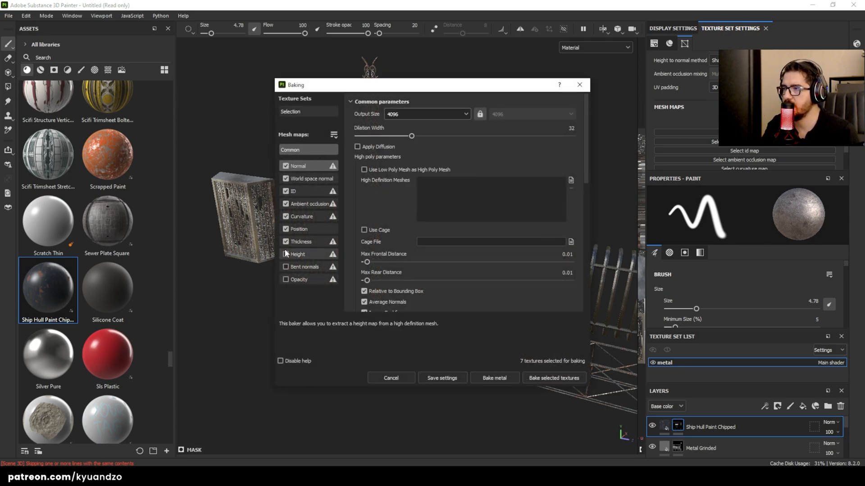
click(364, 170)
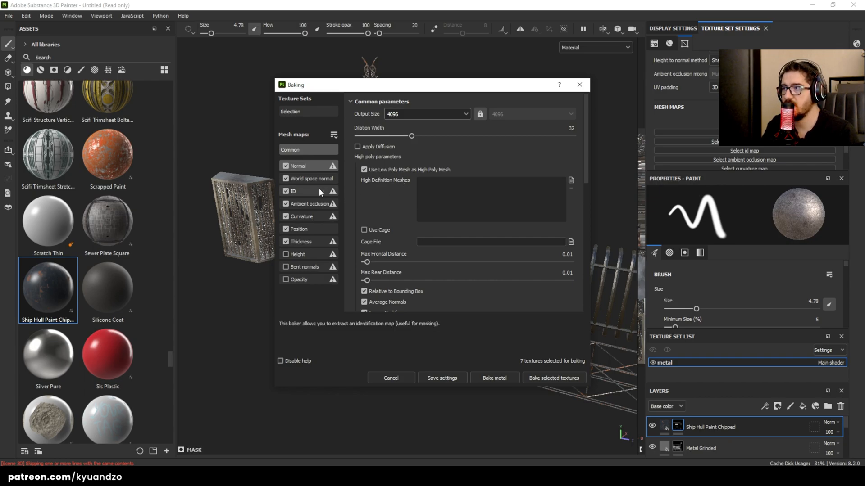
Step: Set the antialiasing of the mesh map bake to Subsampling 4x4
scroll(385, 204, down, 5)
scroll(386, 205, up, 2)
scroll(387, 232, up, 2)
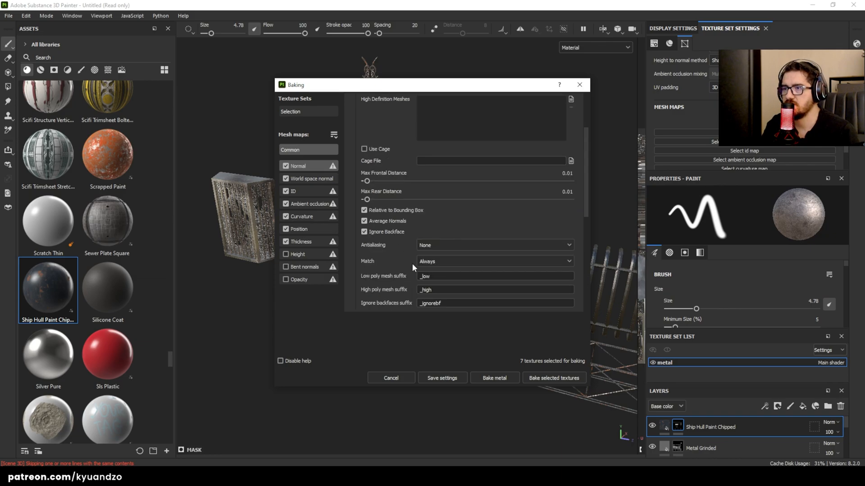
scroll(377, 253, down, 1)
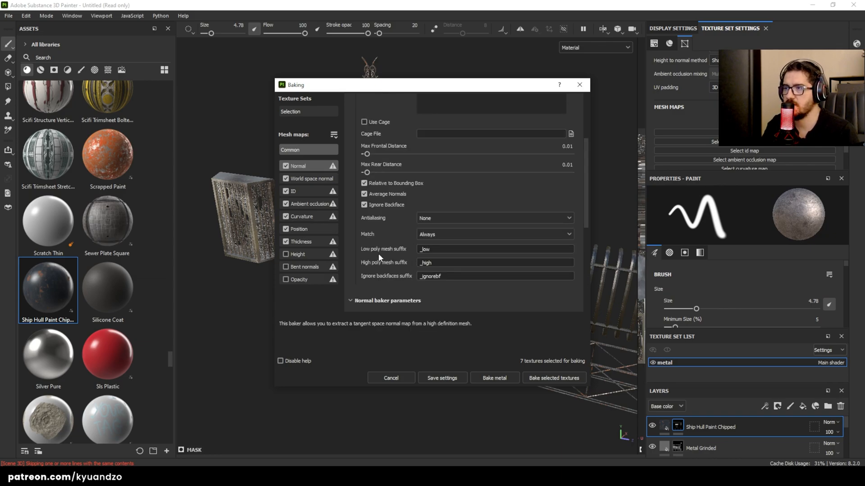
click(502, 214)
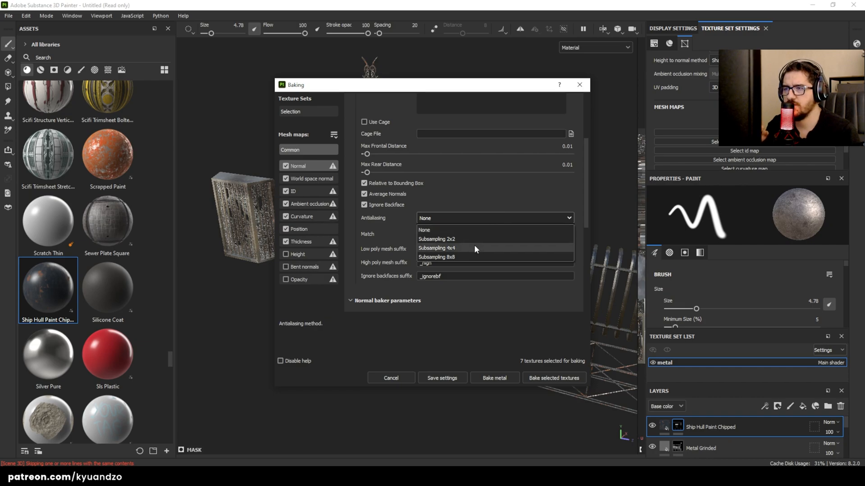
click(448, 247)
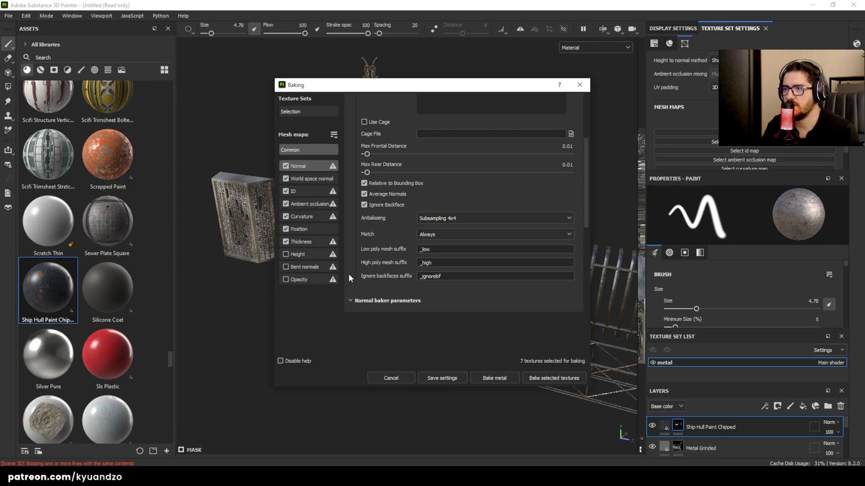
Step: Exclude the ID map from the bake and open the ambient occlusion baker parameters
scroll(401, 216, up, 3)
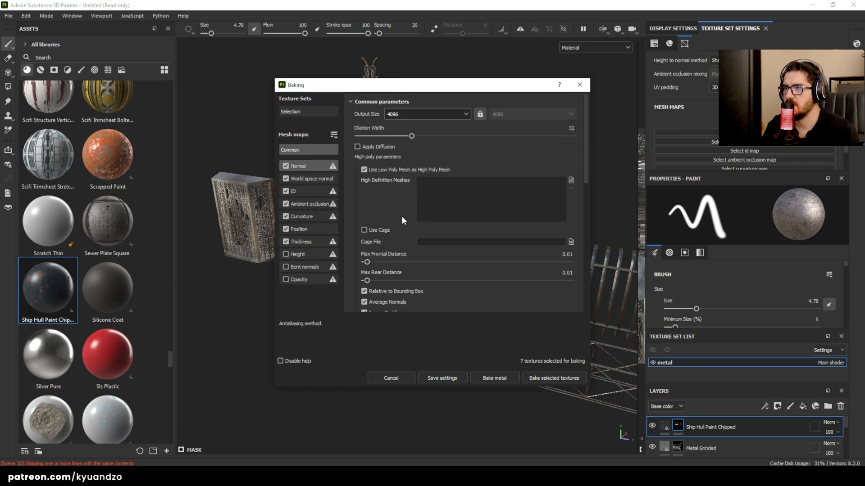
click(308, 191)
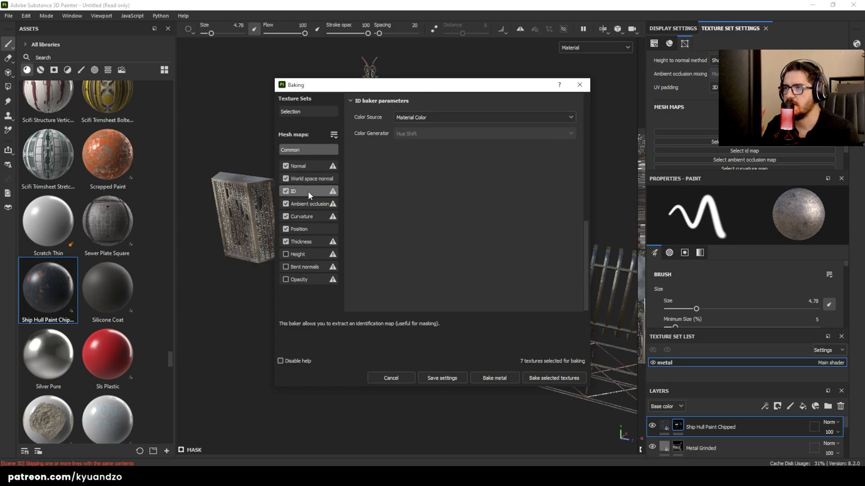
click(286, 191)
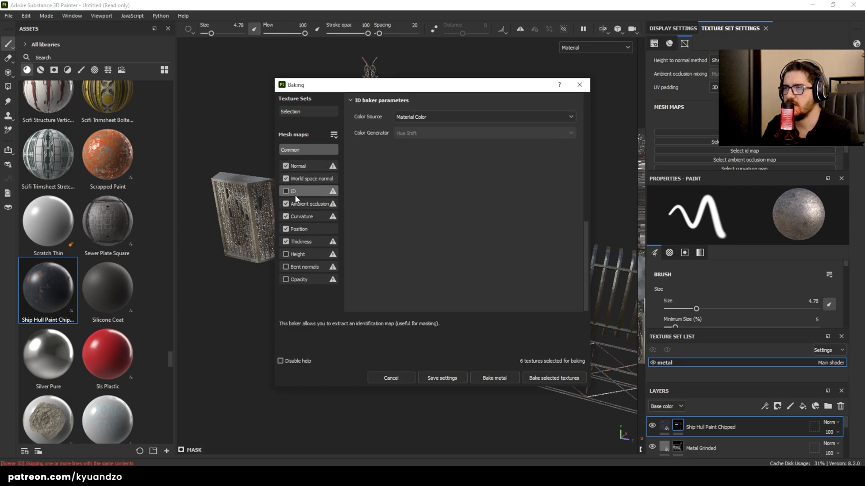
click(306, 204)
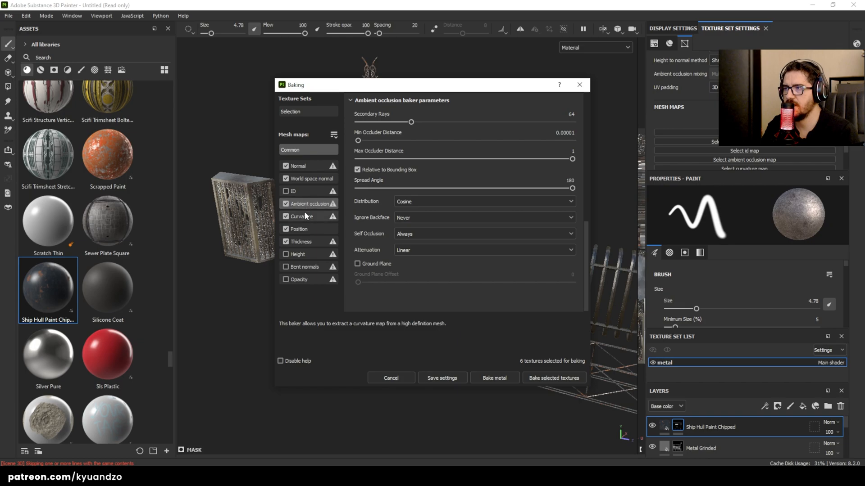
Step: Review the normal baker parameters and bake the selected mesh maps for the metal texture set
click(301, 166)
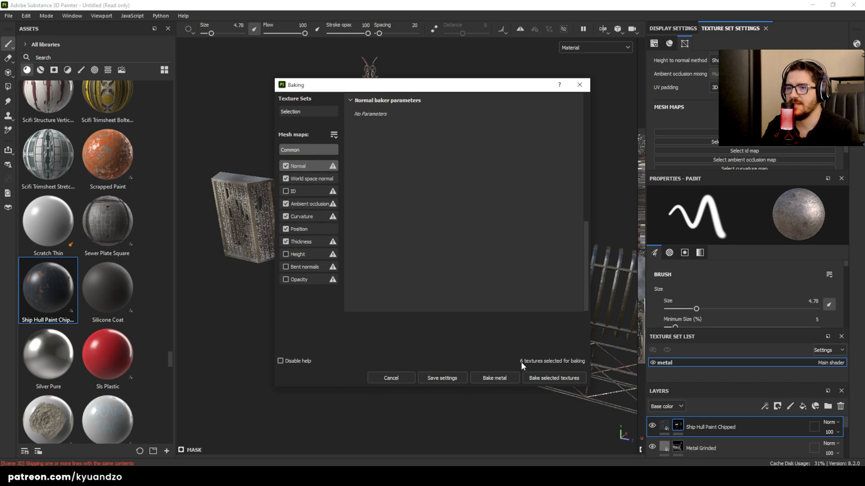
click(538, 377)
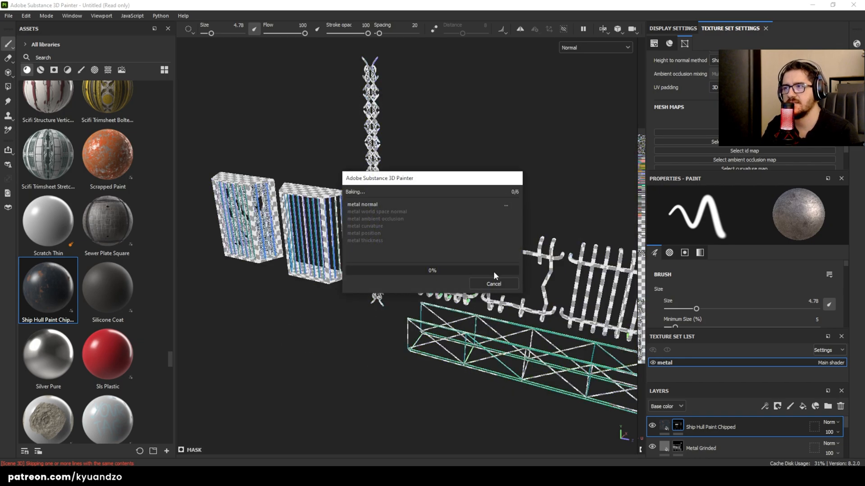
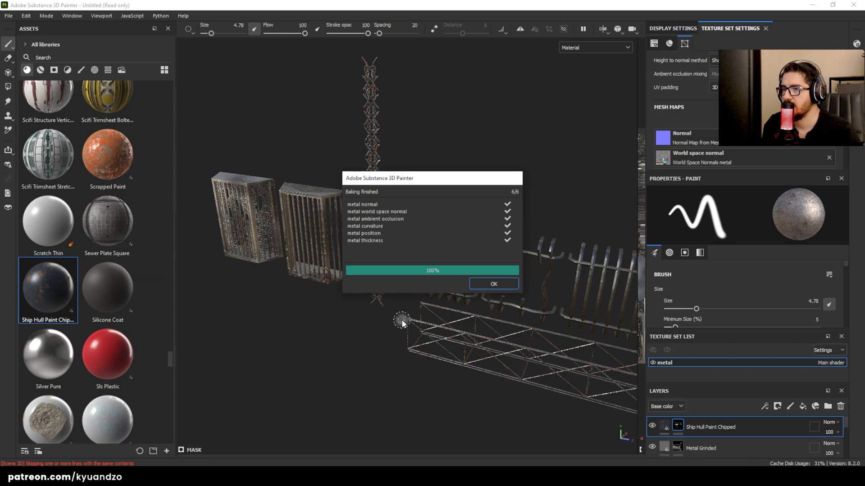
click(487, 283)
Step: Examine the baked metal surfaces on the cages and hanging chain, close up and from a distance
scroll(496, 306, up, 5)
alt+middle_drag(345, 217, 577, 372)
alt+right_drag(428, 165, 506, 142)
scroll(502, 145, down, 10)
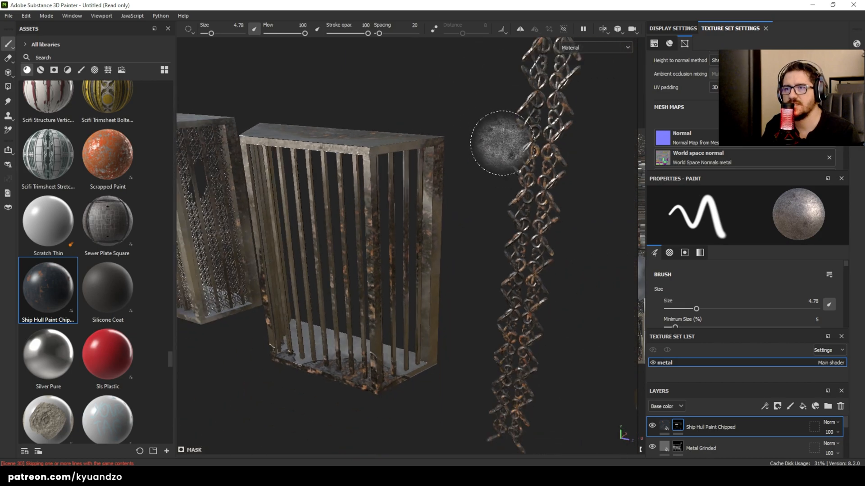
scroll(501, 148, up, 5)
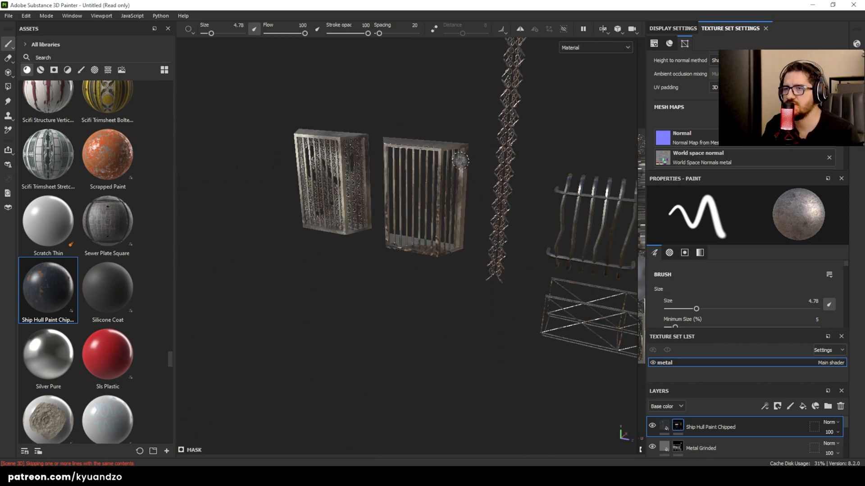
alt+middle_drag(480, 167, 417, 233)
alt+drag(416, 234, 390, 251)
Step: Open the texture export settings and display the output maps of the metal texture set
click(5, 17)
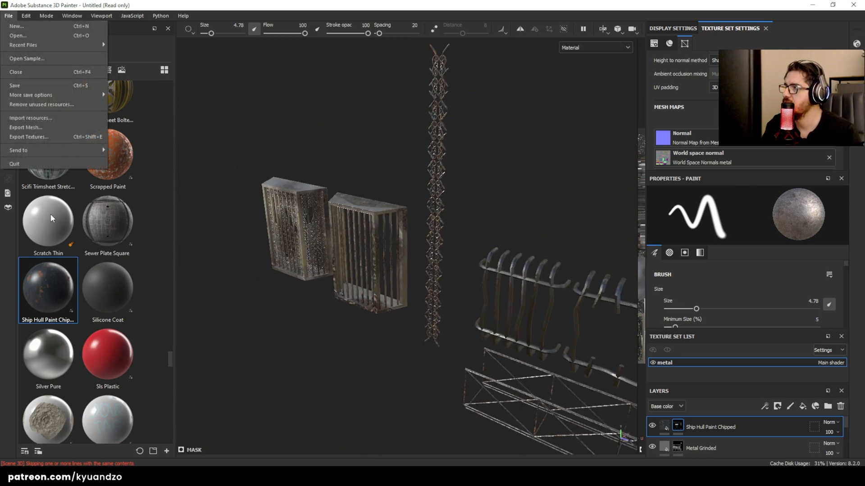
click(31, 147)
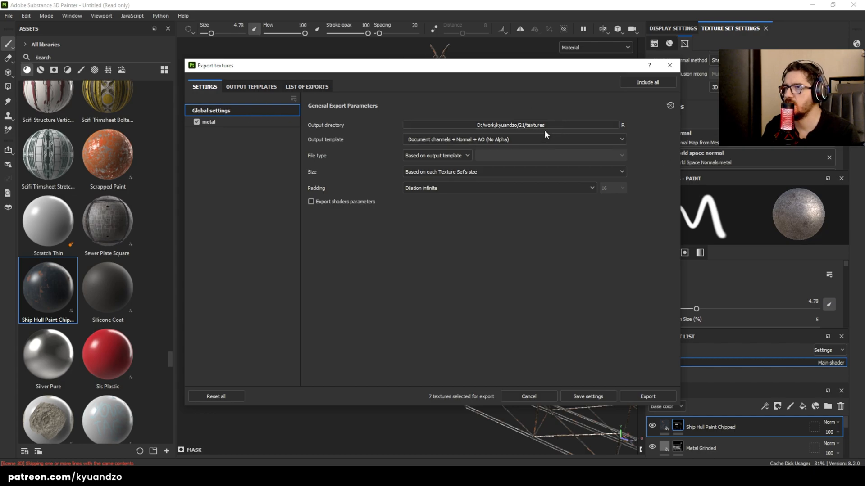
click(247, 122)
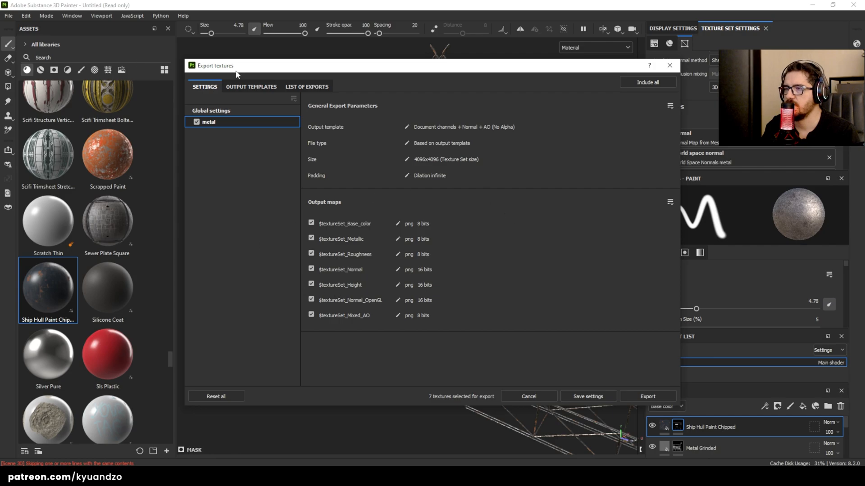
Step: Export the selected texture maps of the metal texture set
click(647, 396)
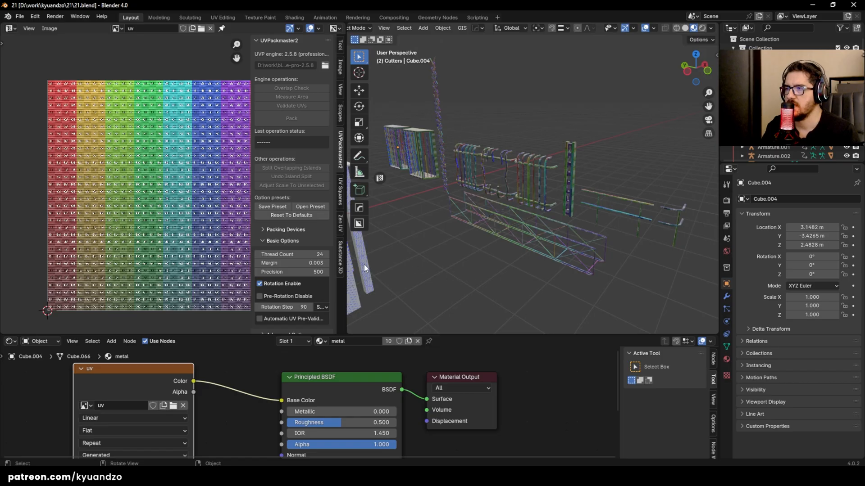
Step: Switch to Blender, resize the editor areas to enlarge the 3D viewport and shader editor, and select the bent railing bars object
drag(347, 255, 273, 255)
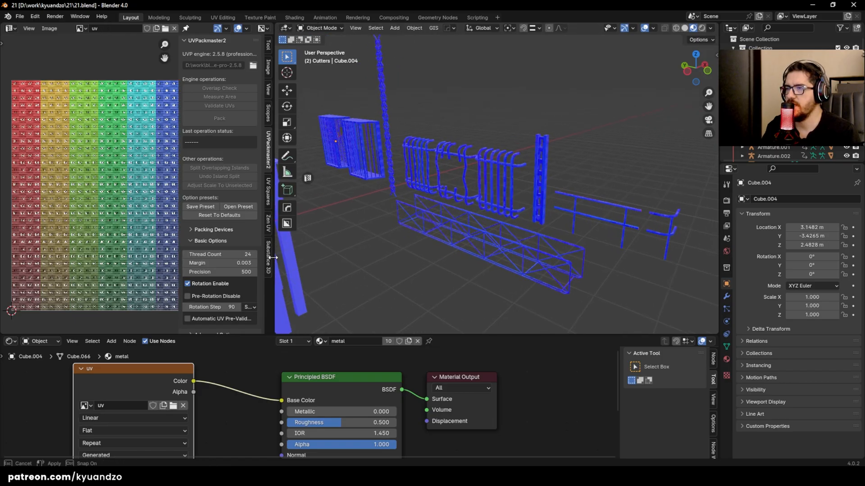
drag(484, 336, 483, 389)
scroll(468, 295, up, 4)
click(487, 246)
scroll(369, 273, down, 3)
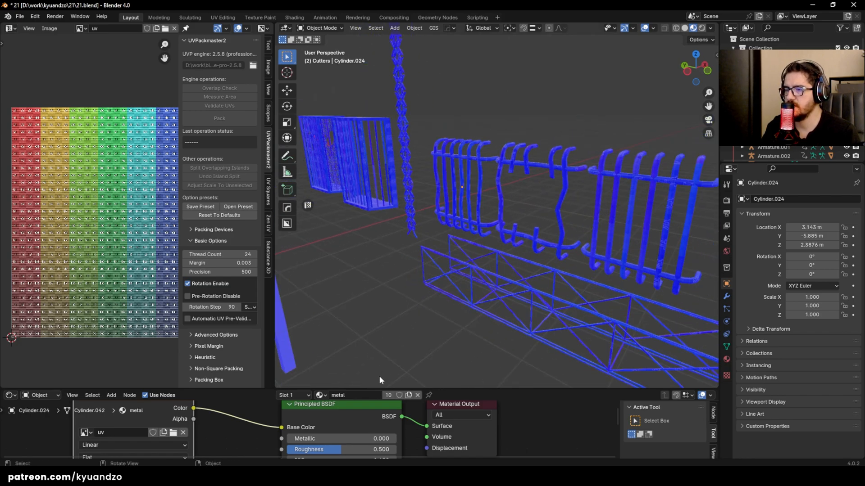
drag(396, 390, 398, 257)
Step: Delete the uv image texture node from the metal material
click(229, 298)
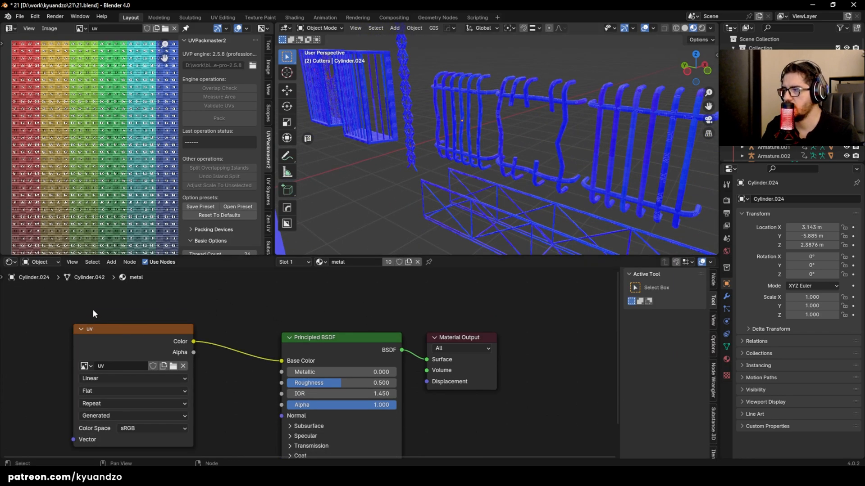
middle_drag(92, 309, 288, 319)
drag(212, 314, 316, 416)
key(x)
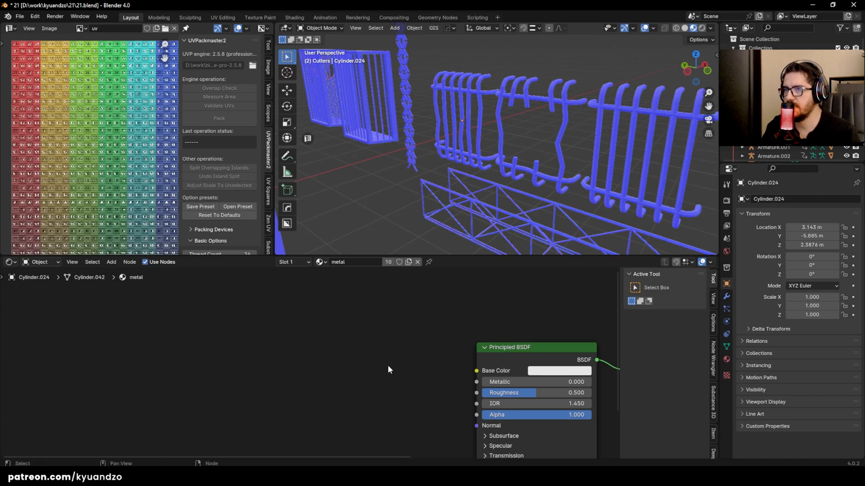
Step: Select the Principled BSDF node of the metal material, keeping it expanded
middle_drag(412, 367, 314, 351)
click(394, 321)
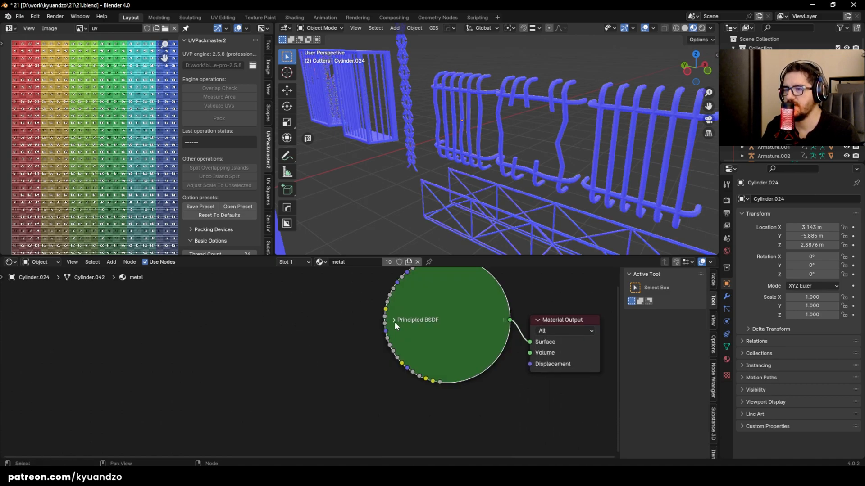
click(391, 321)
click(275, 331)
click(413, 329)
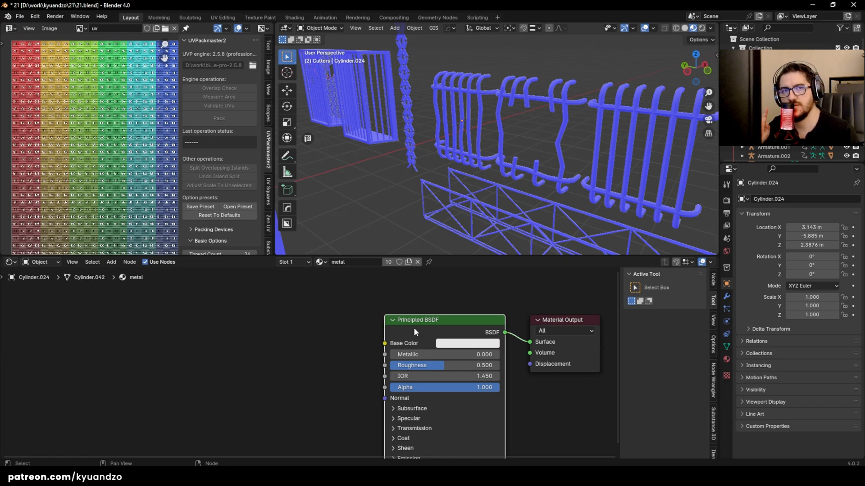
Step: Open the Add-ons section of the Blender preferences
click(34, 16)
click(79, 135)
click(39, 13)
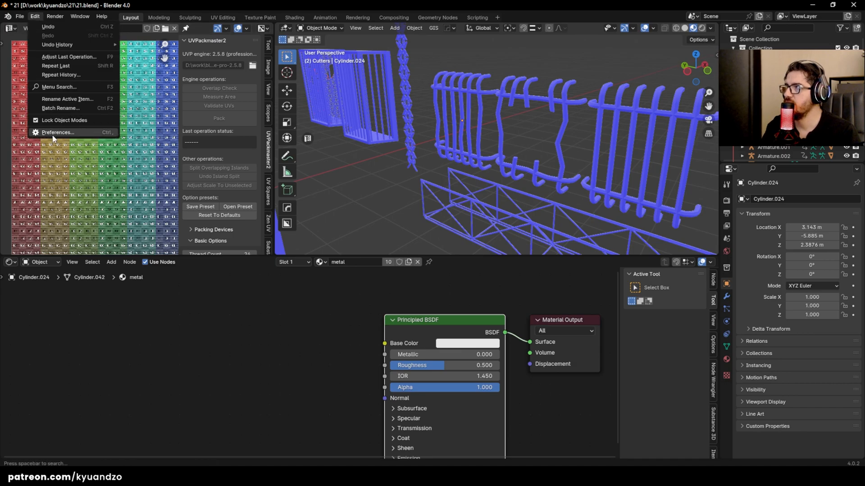
click(41, 136)
click(39, 101)
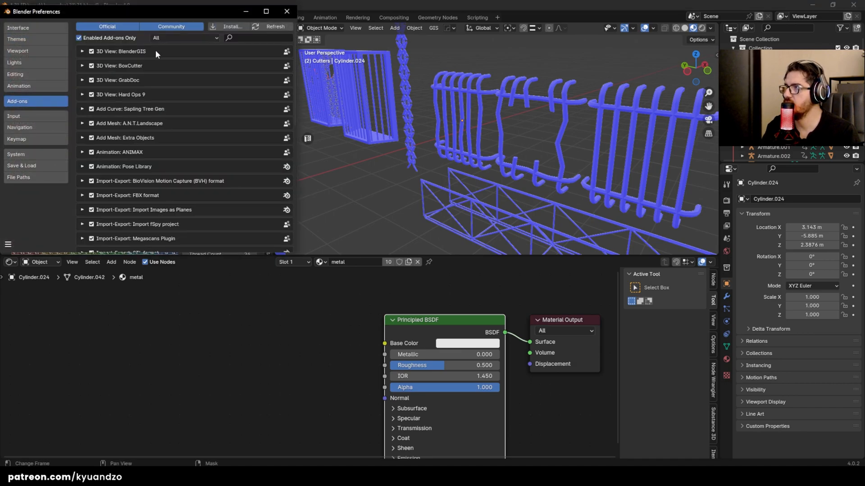
Step: Search the enabled add-ons for "node" to check Node Wrangler, and close the preferences
click(246, 39)
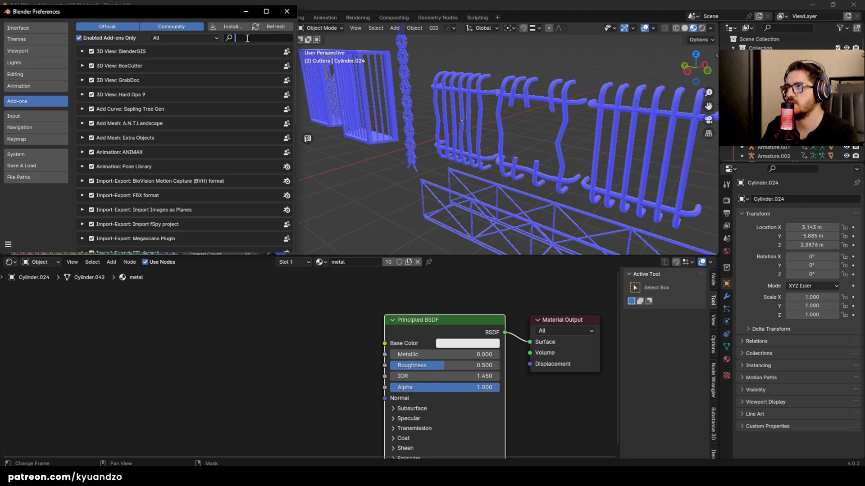
text(node wragler)
key(BackSpace)
key(BackSpace)
key(BackSpace)
key(BackSpace)
key(BackSpace)
key(BackSpace)
key(BackSpace)
key(BackSpace)
key(BackSpace)
key(BackSpace)
key(BackSpace)
key(BackSpace)
text(node)
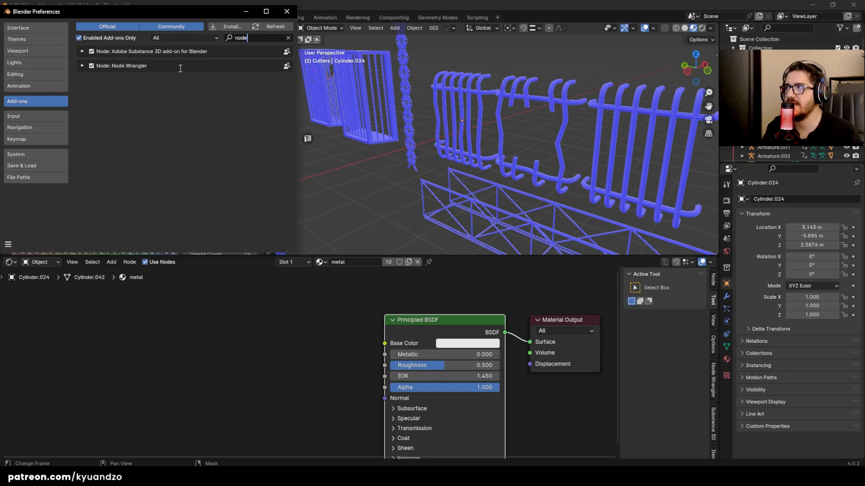
click(287, 11)
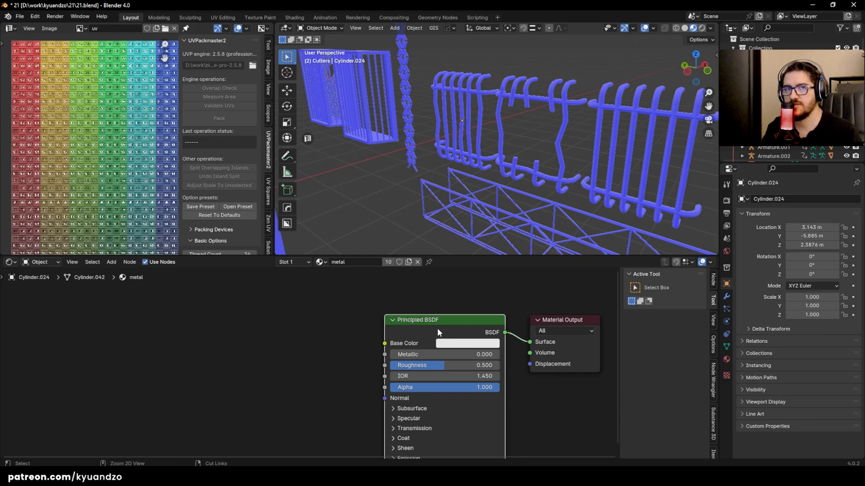
Step: Import the metal Base_color, Height, Metallic, Mixed_AO, Normal_OpenGL and Roughness PNGs with Node Wrangler's Principled Texture Setup
key(ctrl+shift+t)
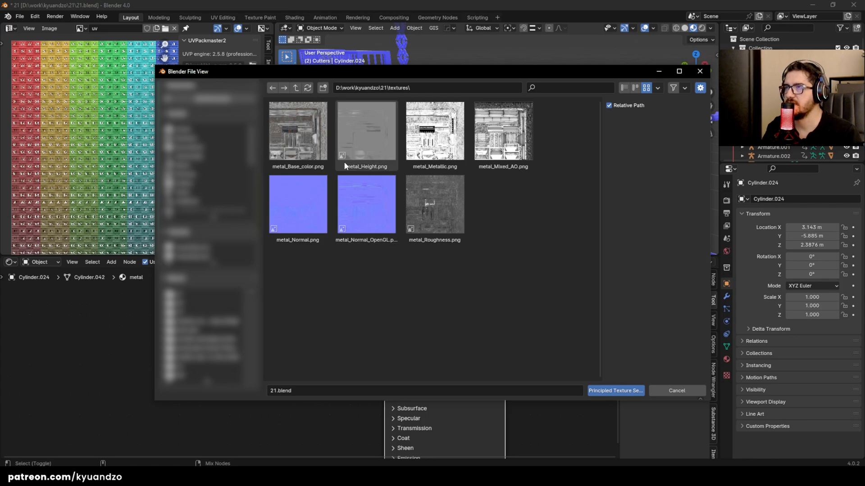
click(306, 148)
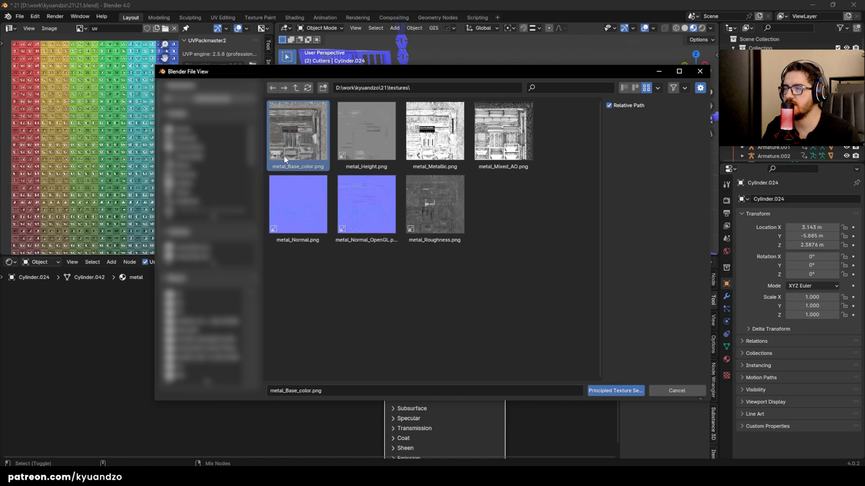
ctrl+click(377, 134)
ctrl+click(443, 144)
ctrl+click(500, 139)
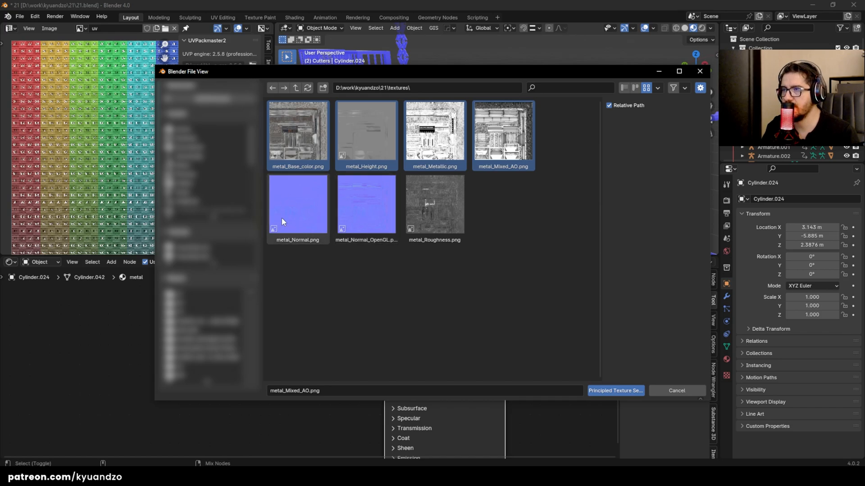
ctrl+click(380, 199)
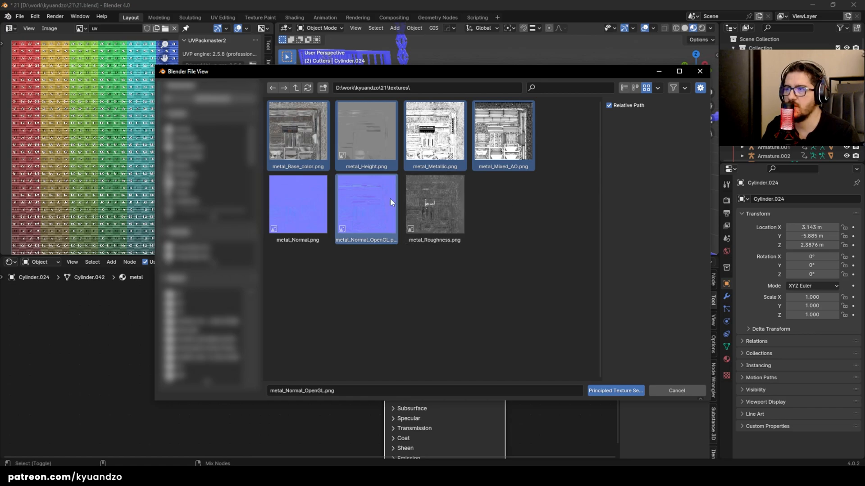
ctrl+click(430, 212)
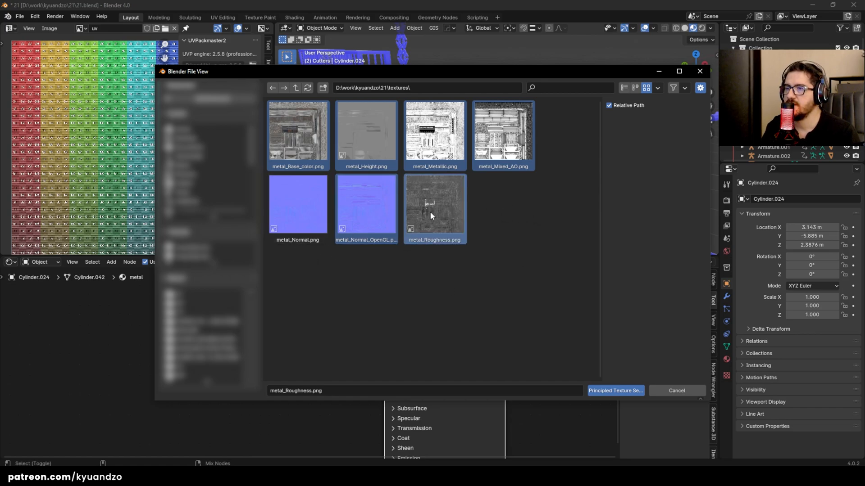
click(616, 390)
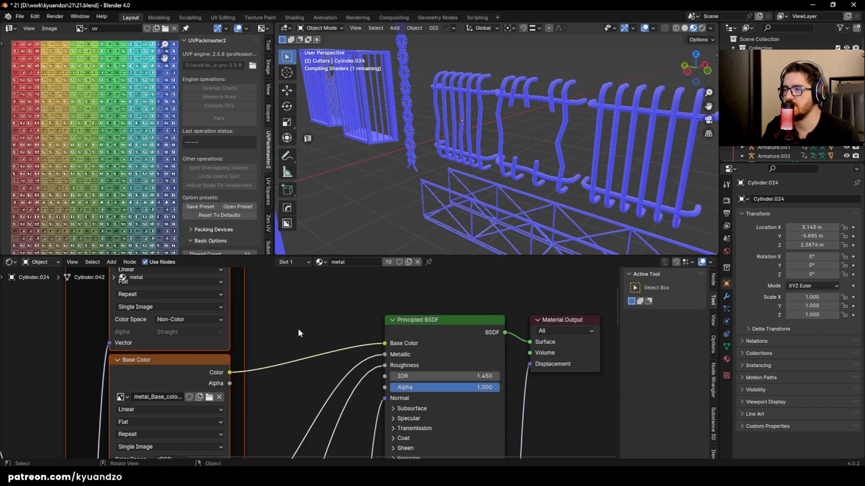
Step: Move the Ambient Occlusion texture node up, away from the Base Color node in the Textures frame
scroll(310, 315, down, 1)
ctrl+middle_drag(310, 363, 400, 397)
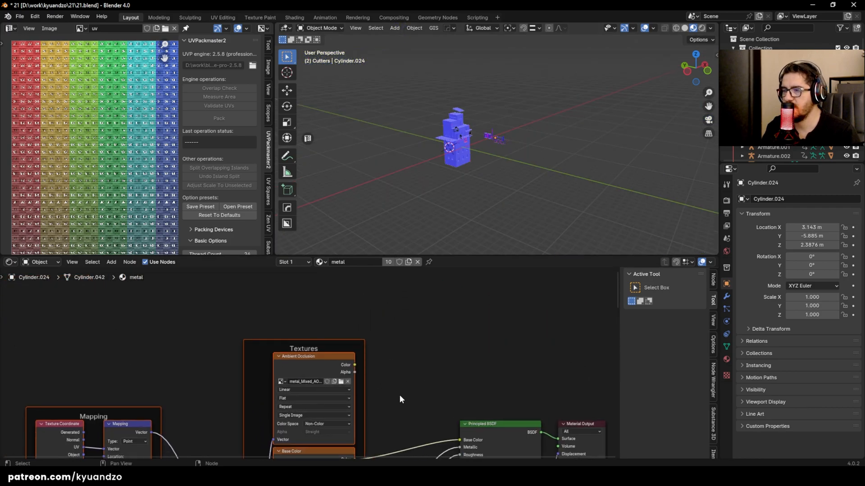
drag(312, 371, 305, 339)
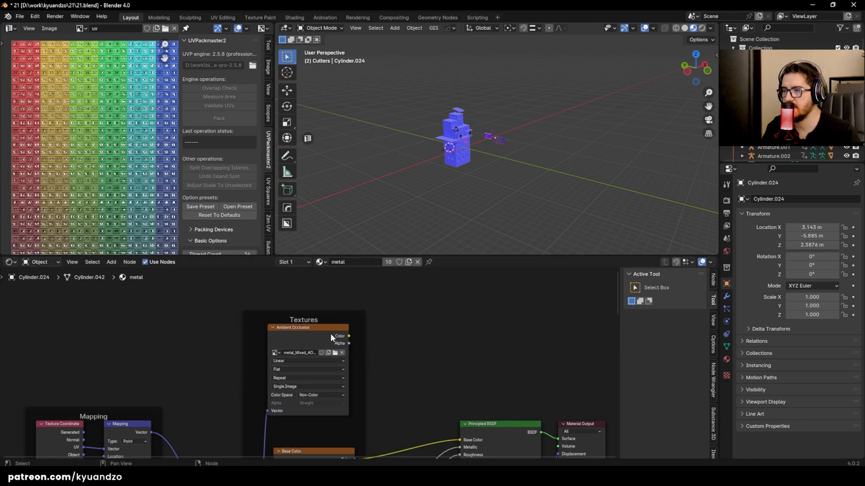
middle_drag(395, 314, 394, 321)
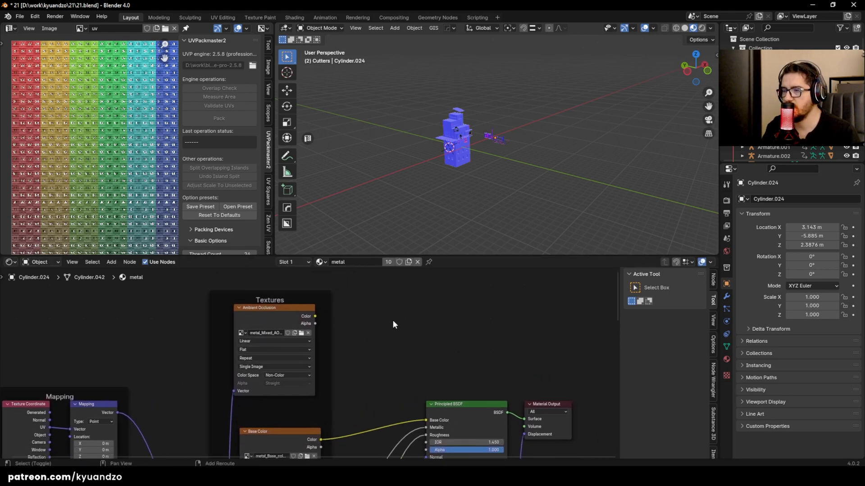
key(shift+a)
key(Escape)
key(shift+a)
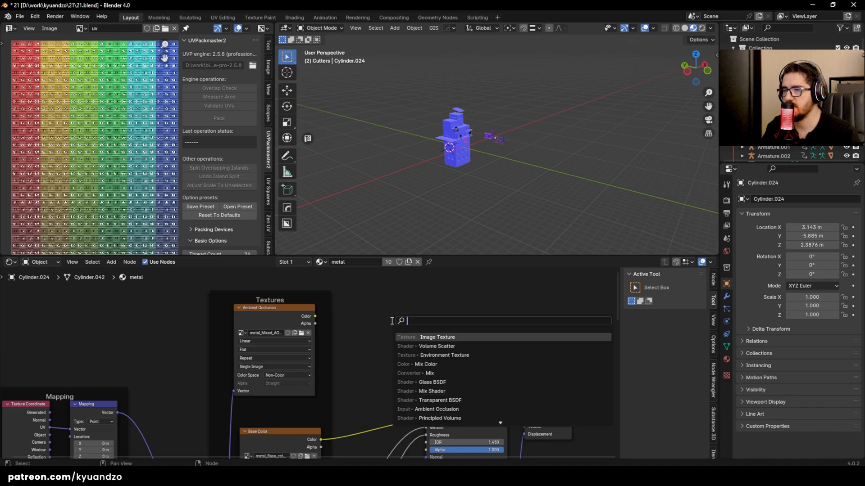
text(m)
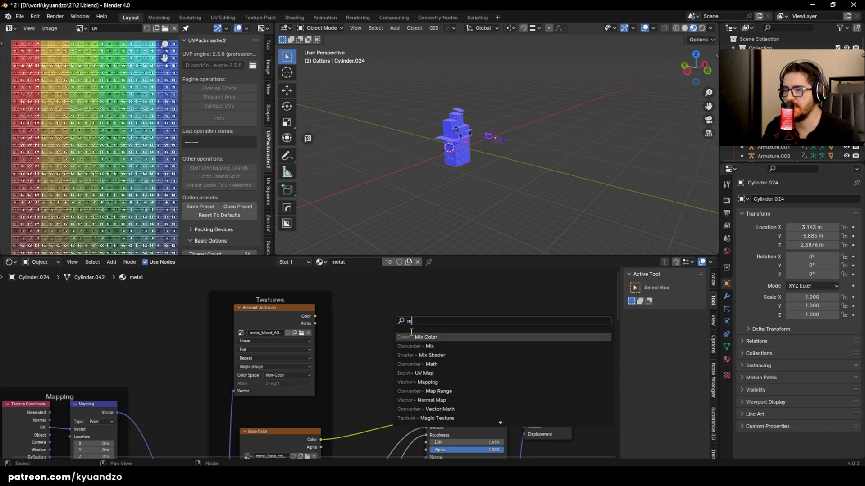
click(465, 355)
click(399, 342)
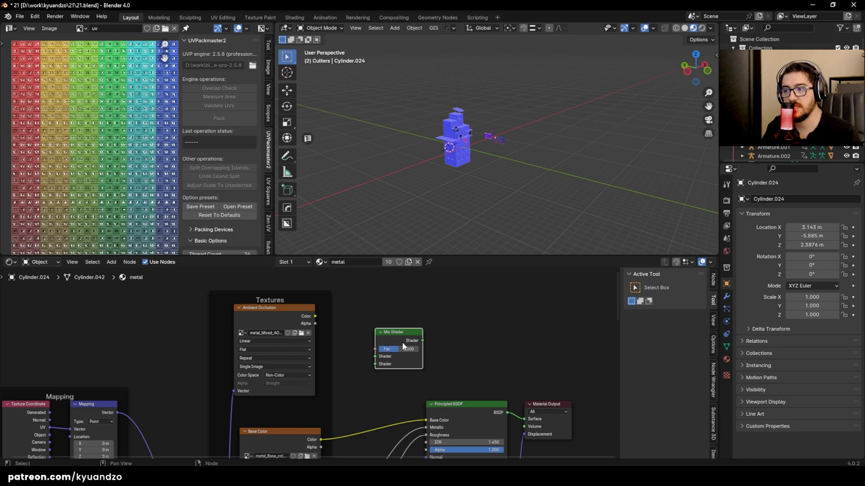
key(Delete)
Step: Add a Mix Color node between the Ambient Occlusion texture and the Principled BSDF
key(shift+a)
text(m)
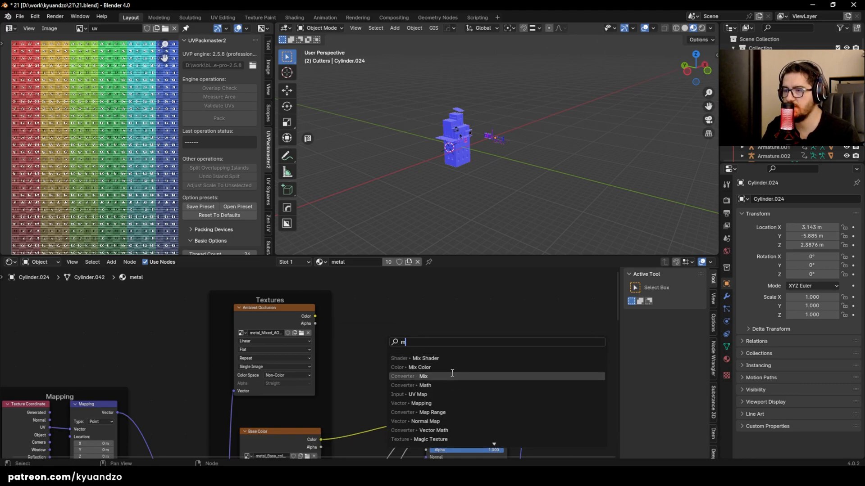
text(ix)
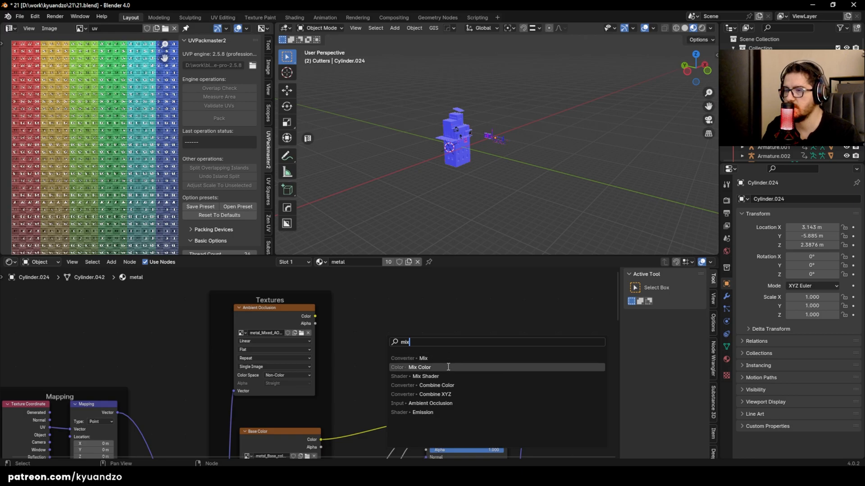
click(448, 367)
click(362, 306)
click(342, 316)
Step: Connect Ambient Occlusion to the Mix node's A input, Base Color texture to B, and the Result to the Principled BSDF's Base Color
drag(315, 316, 359, 365)
drag(321, 439, 361, 372)
drag(407, 314, 426, 420)
Step: Turn off the Face Orientation overlay in the 3D viewport and inspect the textured railing bars
scroll(482, 104, up, 10)
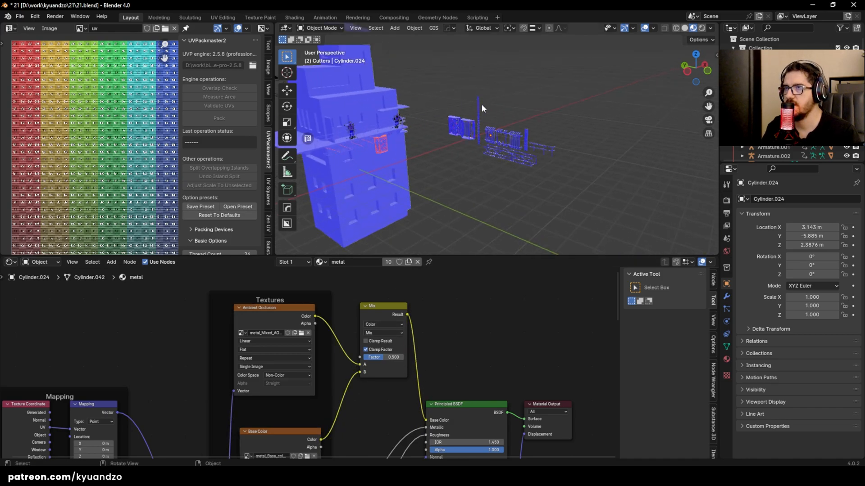
scroll(482, 119, up, 3)
click(652, 27)
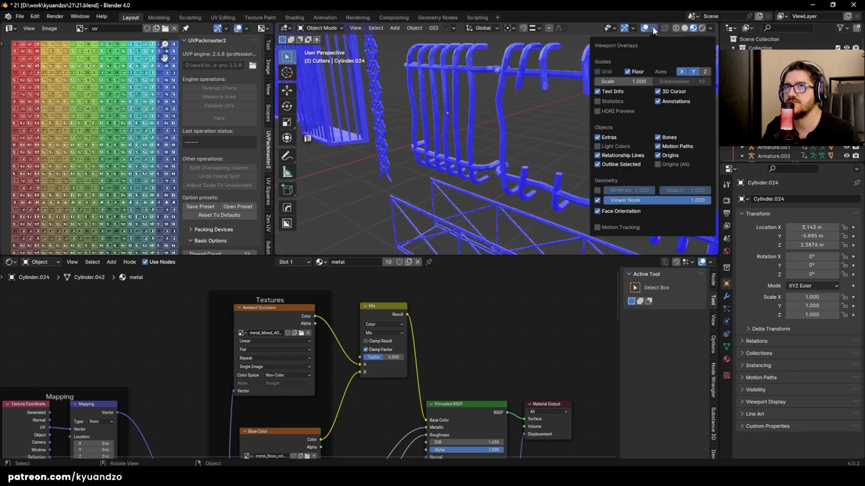
click(597, 211)
middle_drag(559, 159, 498, 199)
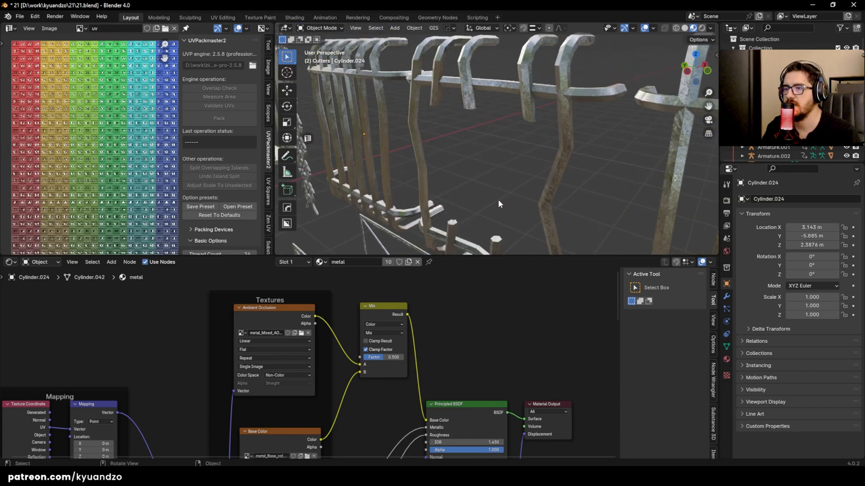
Step: Set the Mix node's blend mode to Multiply and raise its factor close to 1
click(390, 323)
click(382, 333)
click(382, 194)
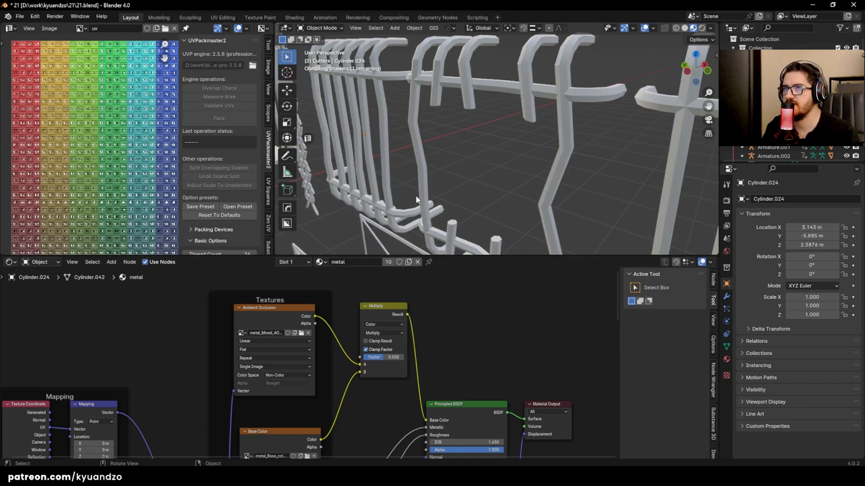
drag(382, 359, 403, 357)
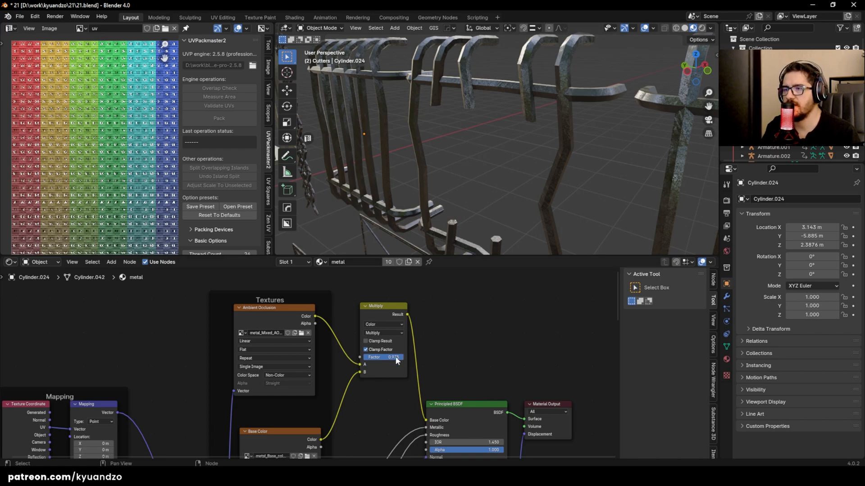
Step: Swap the Multiply node's inputs so that Base Color feeds A and Ambient Occlusion feeds B
drag(396, 357, 359, 371)
mouse_move(320, 439)
mouse_down()
mouse_move(364, 376)
mouse_move(360, 365)
mouse_move(369, 357)
mouse_move(356, 357)
mouse_up()
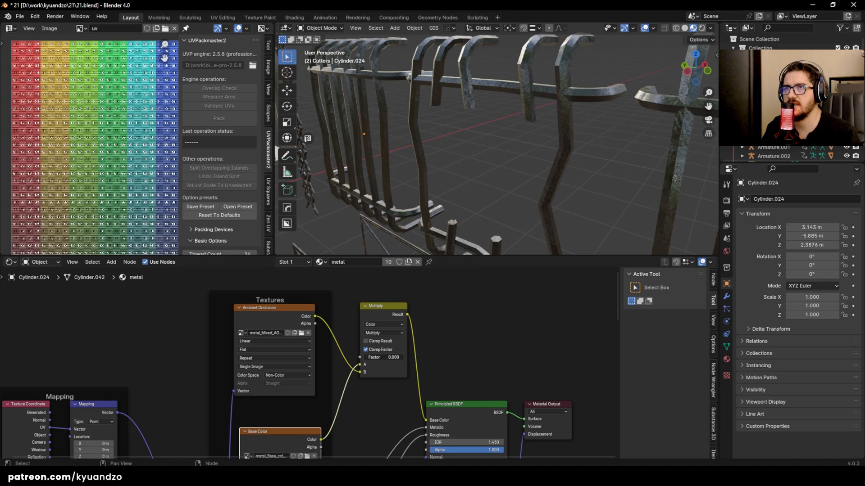
Step: Adjust the Multiply factor to 0.533 and examine the effect up close on the railing bars
drag(396, 357, 365, 357)
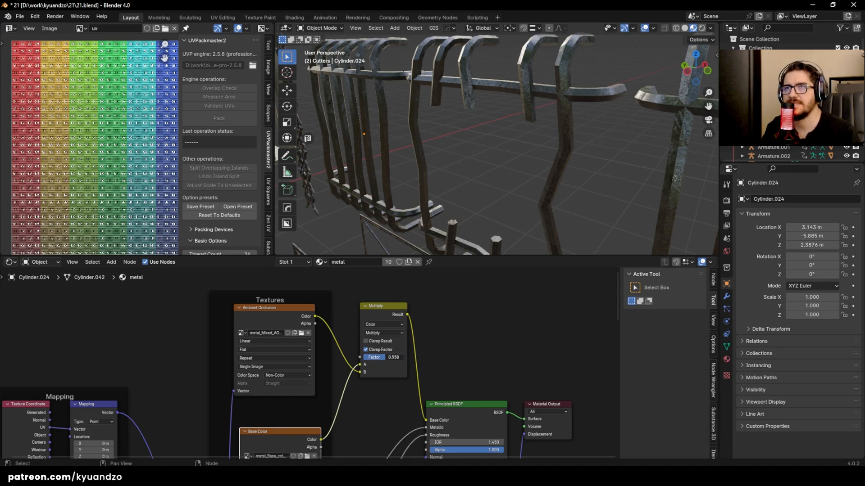
drag(393, 357, 385, 357)
middle_drag(531, 153, 521, 197)
scroll(535, 175, up, 2)
shift+middle_drag(550, 155, 501, 155)
scroll(501, 156, up, 2)
Step: Nudge the Ambient Occlusion texture node slightly higher within the Textures frame
click(381, 354)
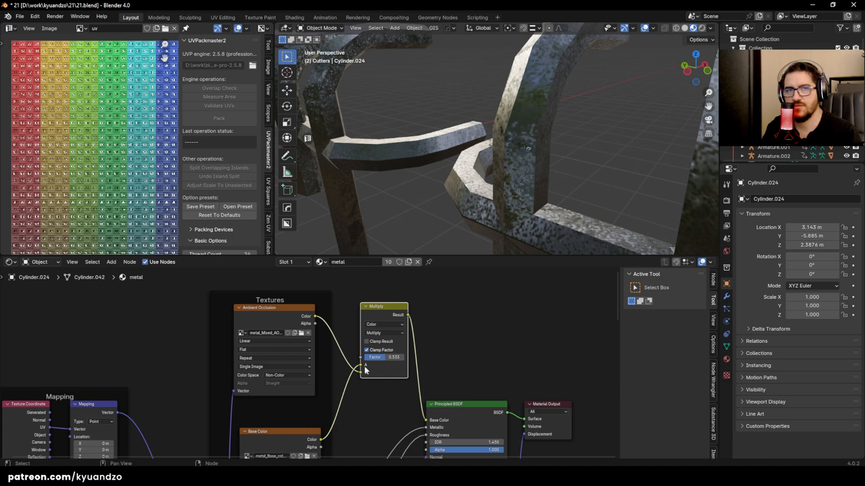
drag(273, 312, 277, 302)
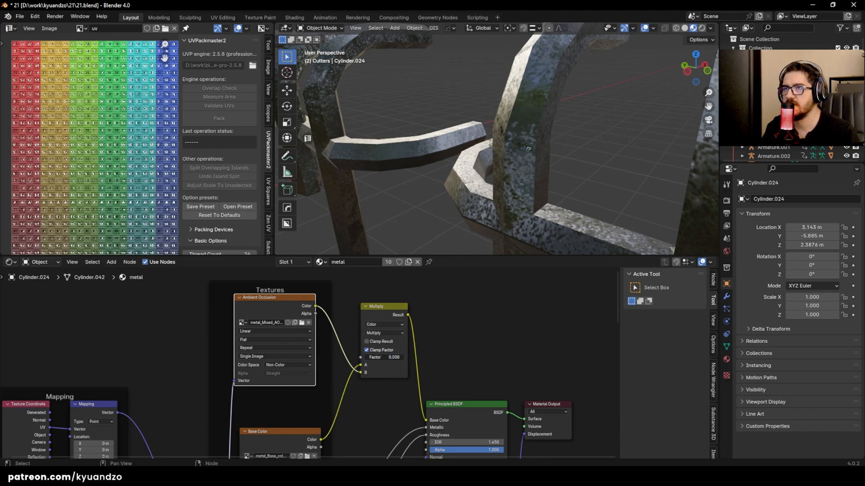
Step: Set the Multiply node's factor to 1.000
drag(369, 357, 404, 357)
scroll(404, 135, down, 9)
scroll(494, 165, down, 5)
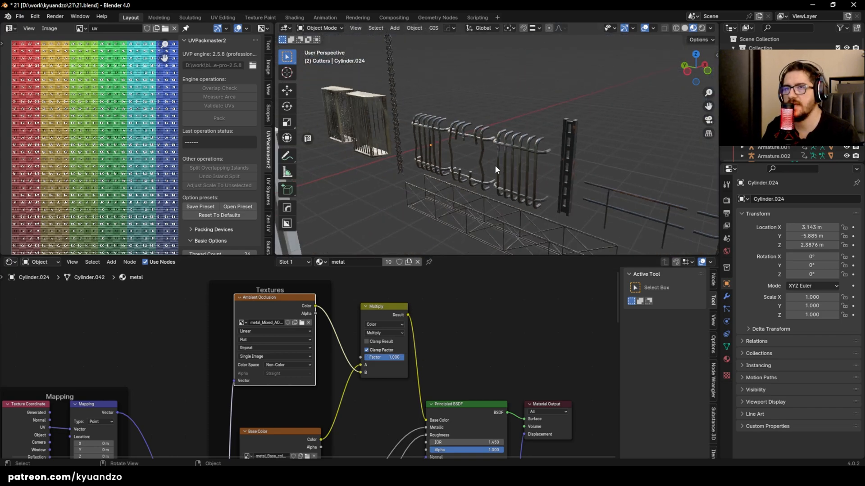
Step: Examine the metal material up close on the slatted shutter panels beside the bent bar grilles
scroll(495, 165, up, 4)
scroll(500, 101, down, 6)
scroll(501, 103, up, 2)
shift+middle_drag(393, 119, 561, 164)
click(519, 163)
scroll(472, 175, up, 7)
click(393, 164)
shift+middle_drag(392, 164, 493, 201)
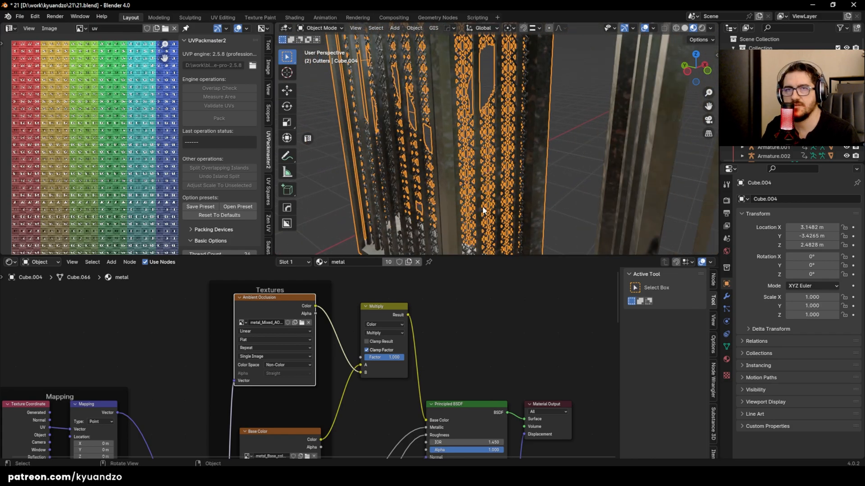
scroll(493, 202, down, 6)
Step: Enlarge the 3D viewport over the node editor and examine the metal finish on the bent bar ends
drag(523, 256, 506, 378)
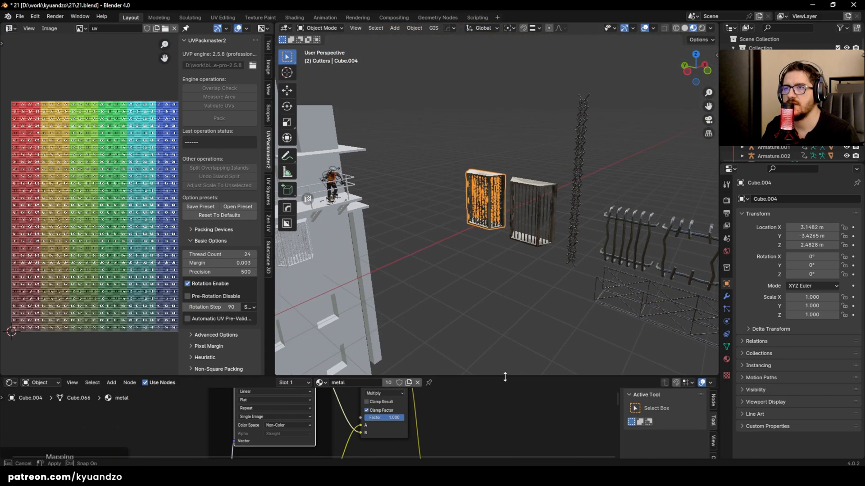
shift+middle_drag(538, 268, 398, 256)
click(552, 118)
scroll(509, 235, up, 4)
scroll(509, 235, up, 6)
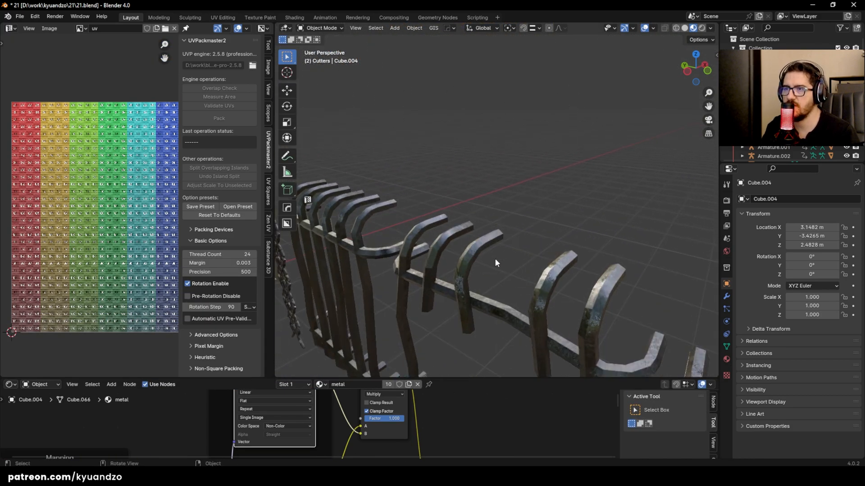
middle_drag(489, 221, 536, 179)
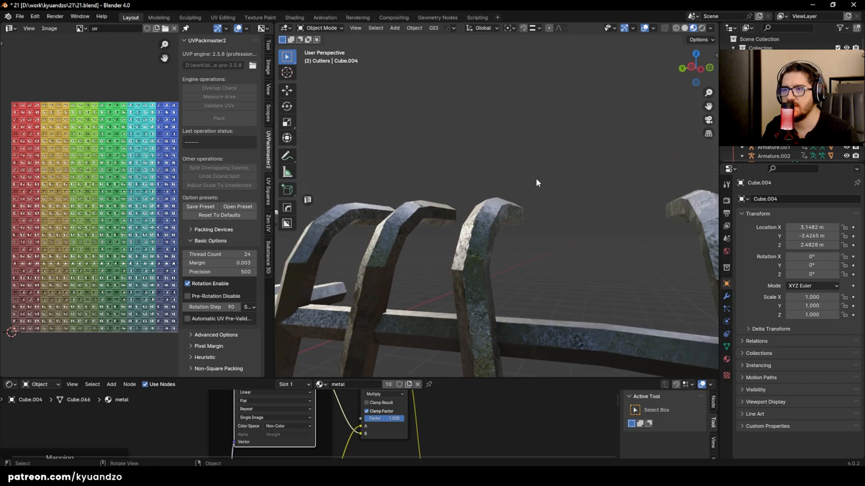
scroll(536, 181, down, 3)
scroll(537, 173, up, 6)
scroll(537, 174, down, 2)
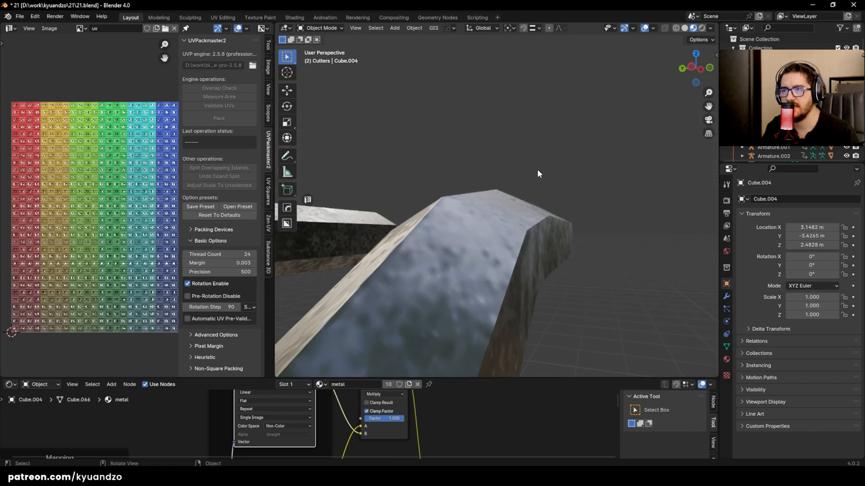
scroll(463, 228, down, 8)
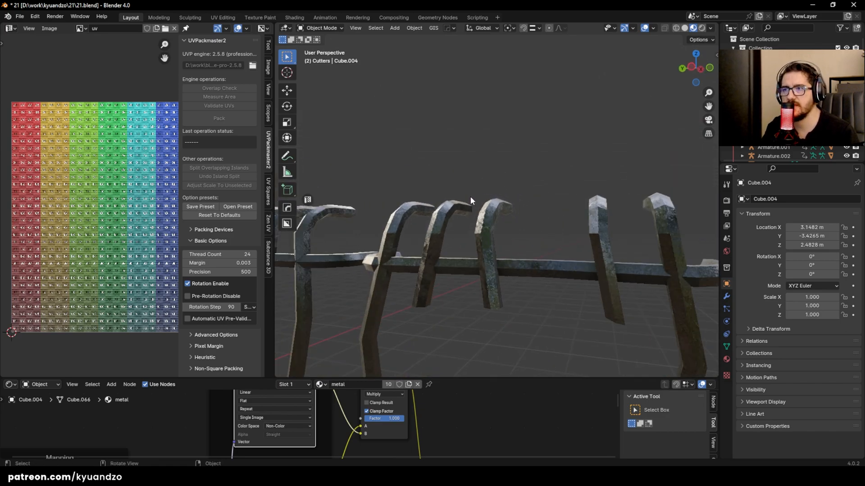
Step: Review the metal props from several distances and save the 21.blend file
scroll(470, 198, down, 4)
scroll(494, 166, up, 3)
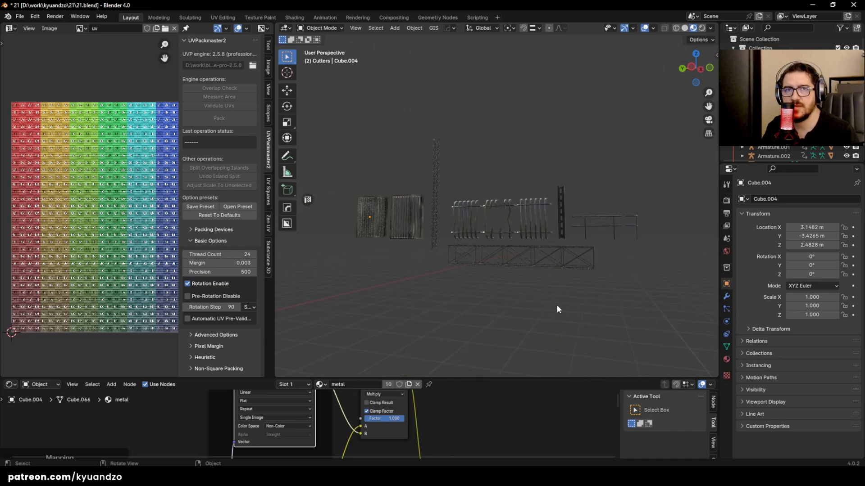
scroll(517, 273, down, 6)
scroll(523, 265, up, 12)
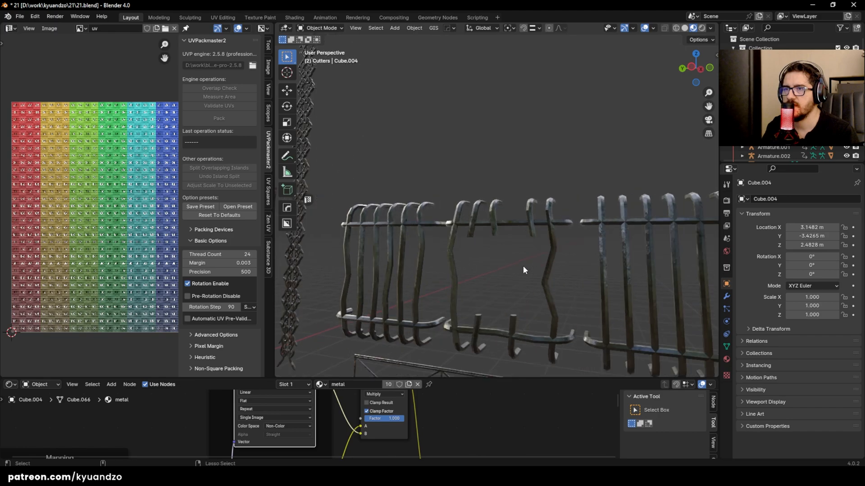
key(ctrl+s)
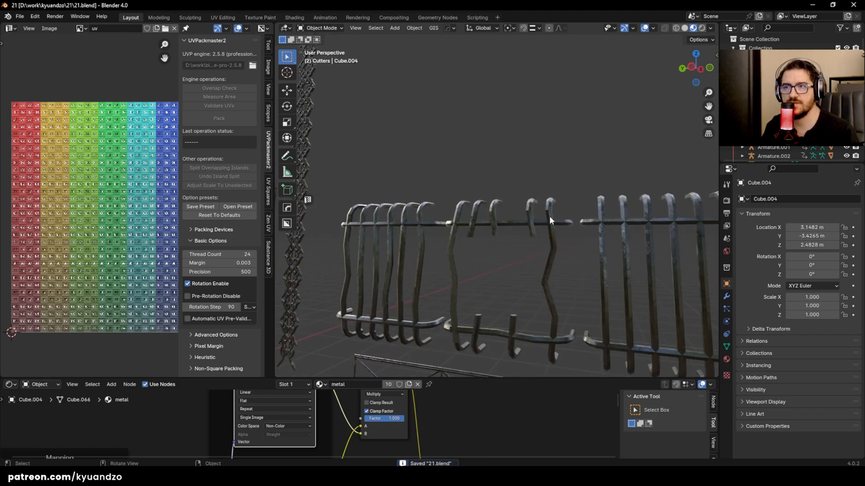
scroll(414, 209, up, 10)
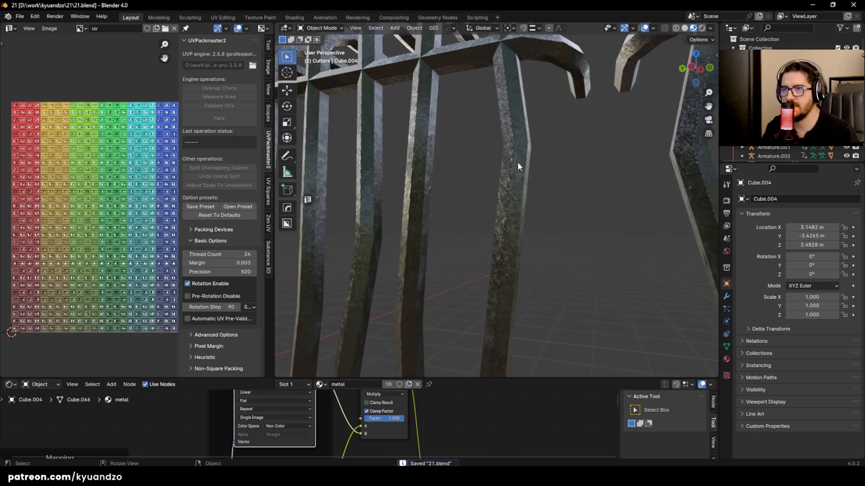
scroll(552, 164, down, 9)
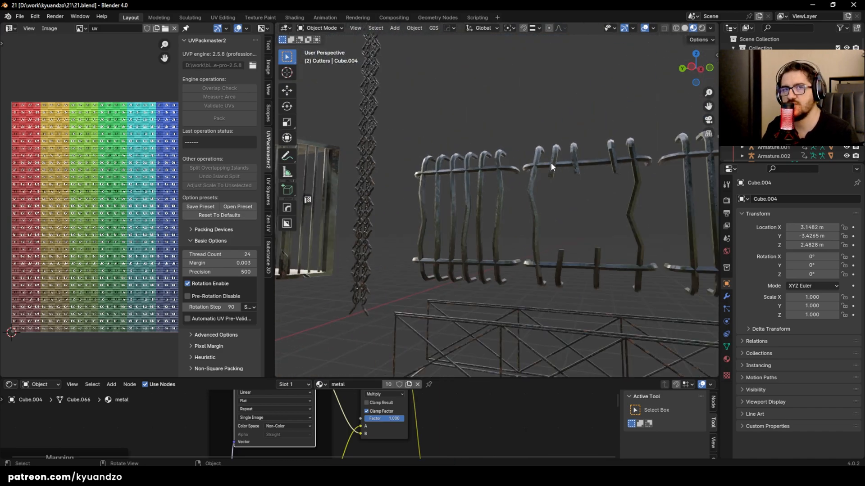
scroll(536, 117, down, 5)
middle_drag(479, 141, 457, 198)
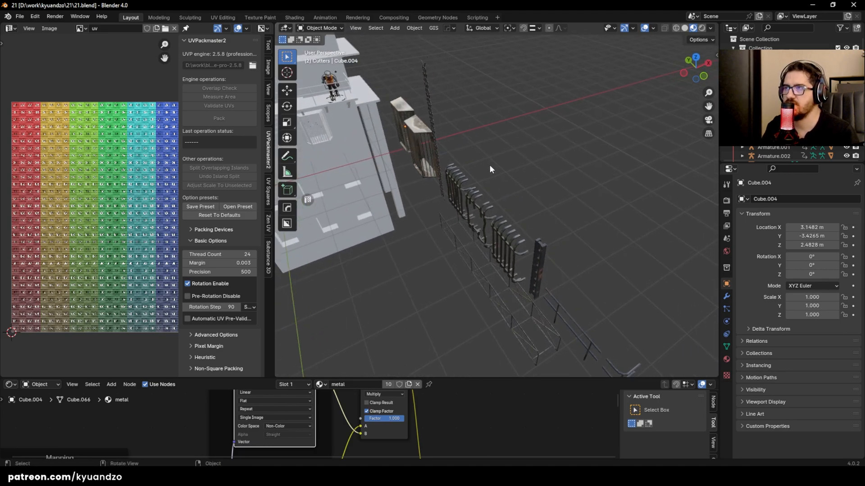
Step: Move all the metal props together about 2.33 m along negative Y, away from the building
middle_drag(536, 130, 508, 234)
click(508, 232)
click(391, 241)
scroll(390, 236, down, 3)
drag(356, 128, 587, 250)
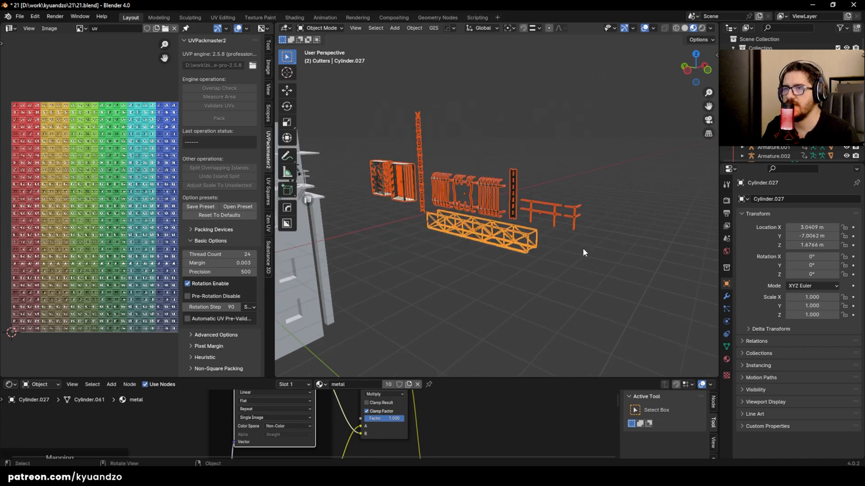
key(g)
key(d)
click(442, 157)
click(420, 138)
Step: Display the 21.png reference image in the image editor and hide that editor's sidebar
shift+middle_drag(419, 194, 657, 189)
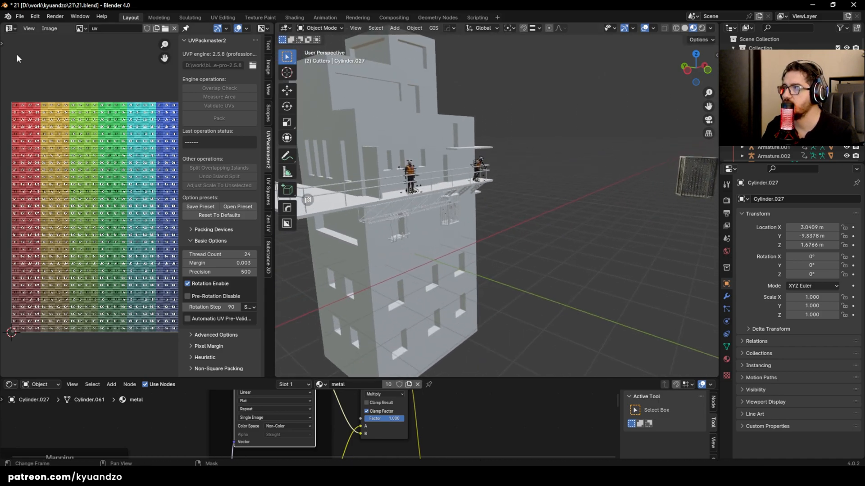
click(81, 30)
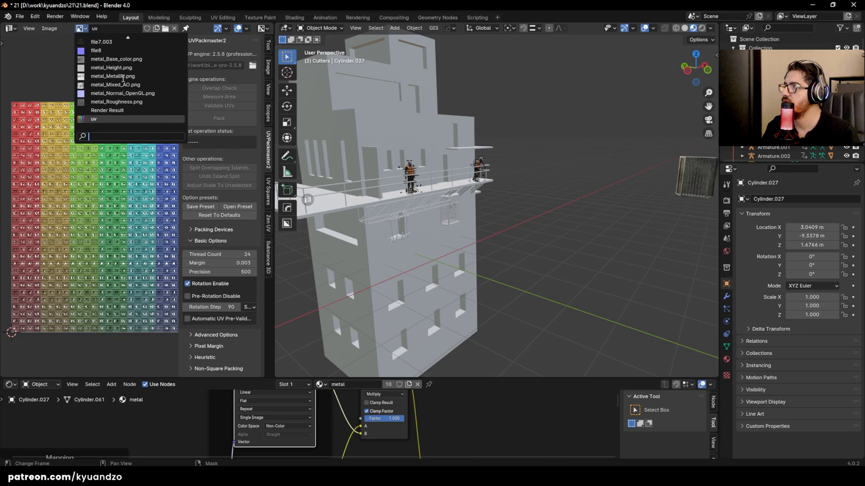
scroll(114, 43, up, 5)
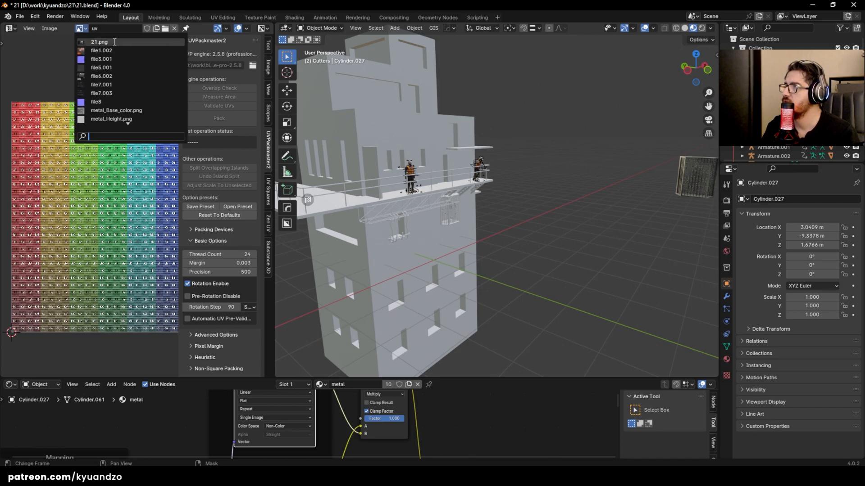
click(113, 42)
scroll(132, 205, down, 1)
scroll(131, 204, up, 12)
key(n)
scroll(111, 200, down, 5)
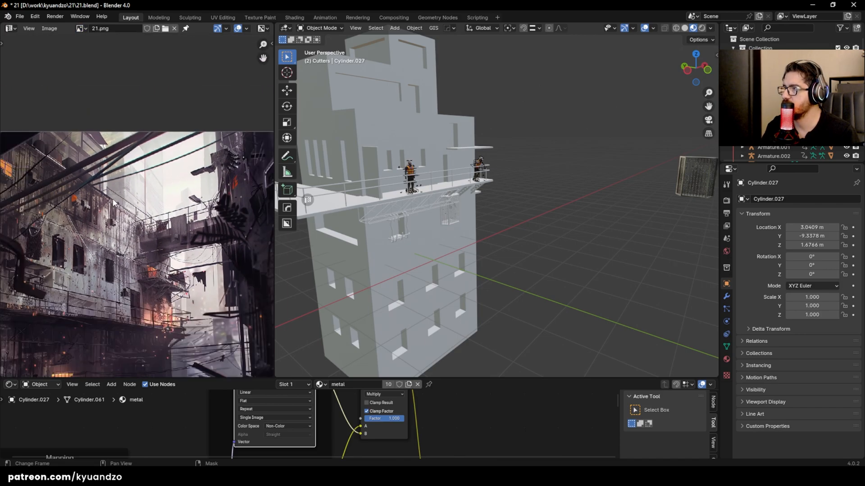
Step: Study the window bars, balconies and walkway in the reference image
scroll(118, 232, up, 4)
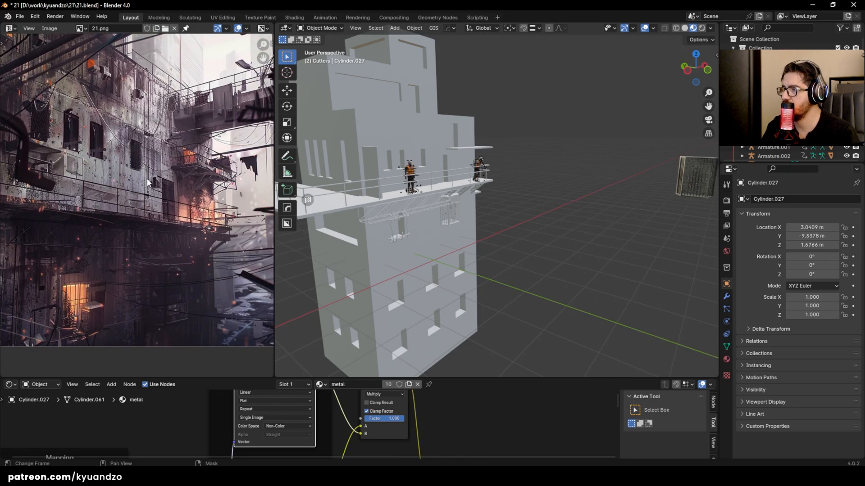
shift+middle_drag(138, 218, 77, 219)
shift+middle_drag(204, 199, 146, 209)
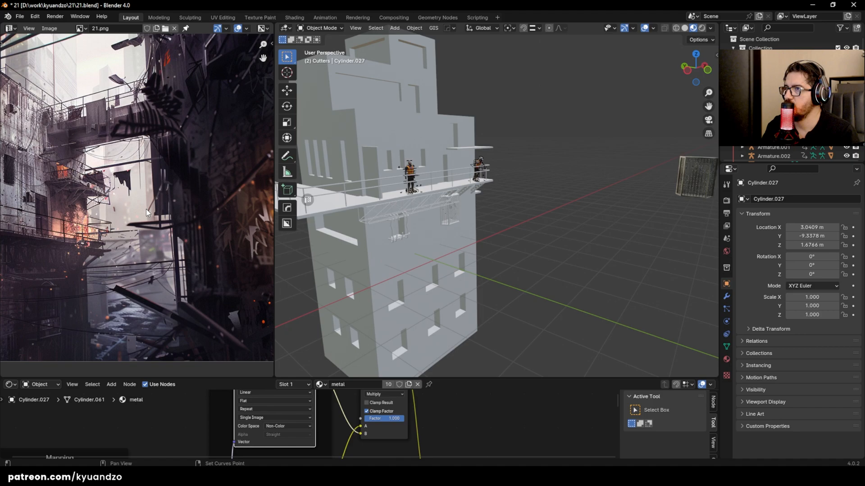
middle_drag(158, 151, 137, 220)
middle_drag(67, 224, 97, 226)
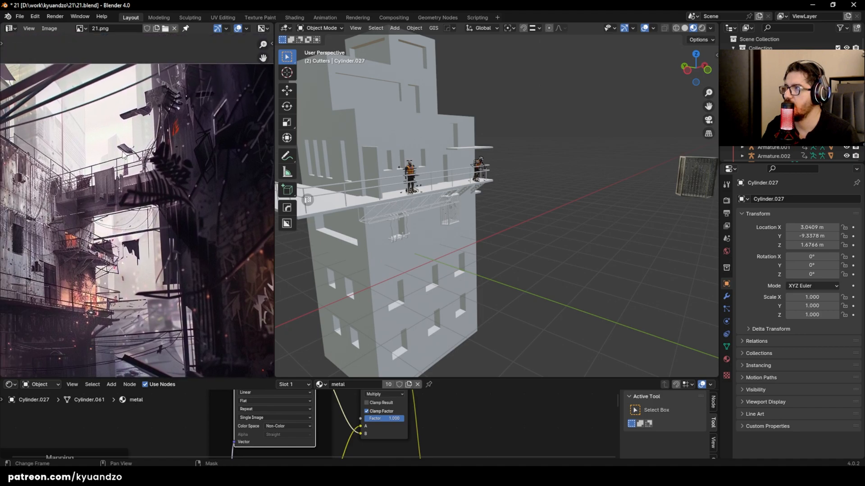
scroll(566, 165, down, 2)
scroll(569, 169, up, 2)
Step: Duplicate the intact six-bar grille nearest the building and move the copy 6.985 m along Y
shift+middle_drag(569, 169, 504, 202)
click(537, 224)
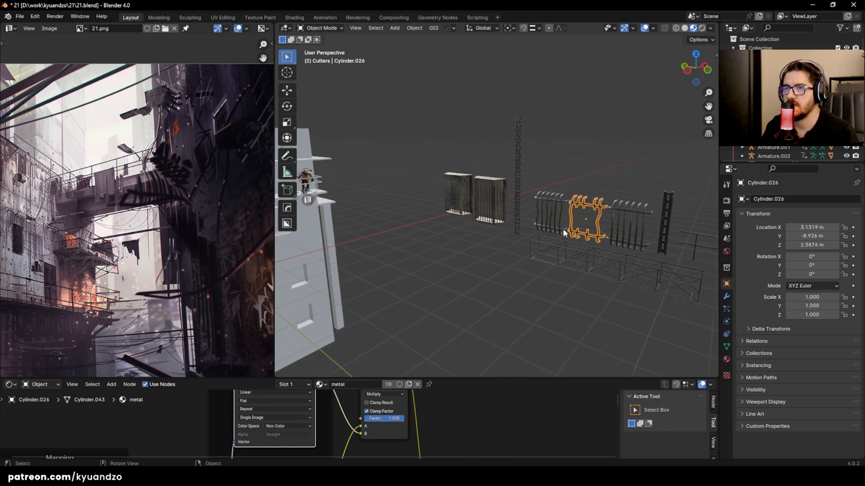
middle_drag(536, 228, 521, 228)
key(shift+d)
key(y)
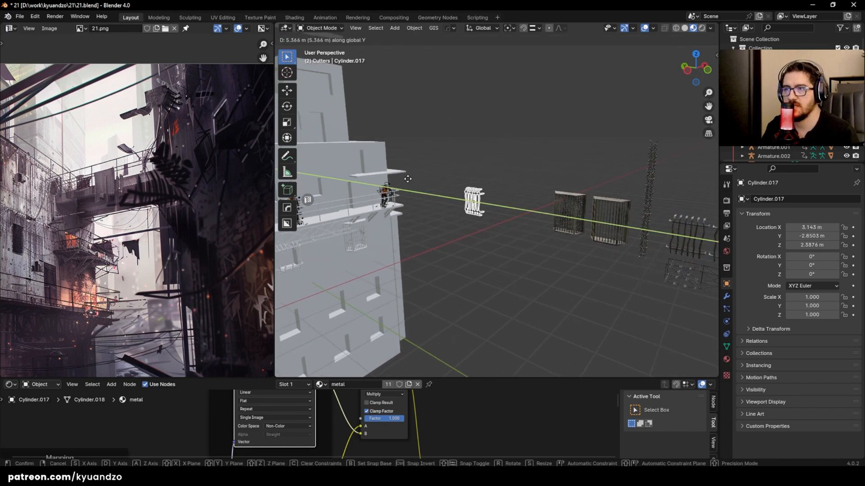
click(371, 204)
middle_drag(371, 204, 483, 209)
scroll(401, 235, up, 2)
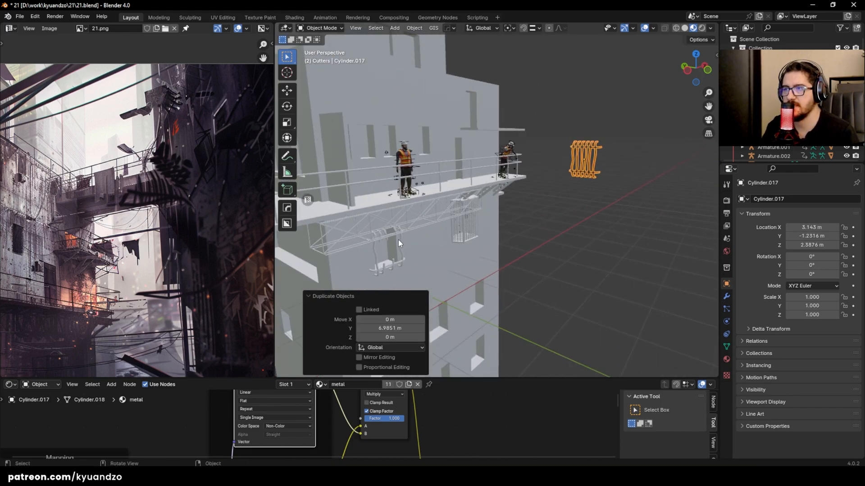
Step: Delete the old placeholder grilles from the windows beneath the walkway
click(401, 239)
key(x)
click(417, 227)
Step: Move the duplicated grille to the building's window beneath the walkway and rotate it 90° about Z
click(580, 168)
key(g)
key(y)
key(x)
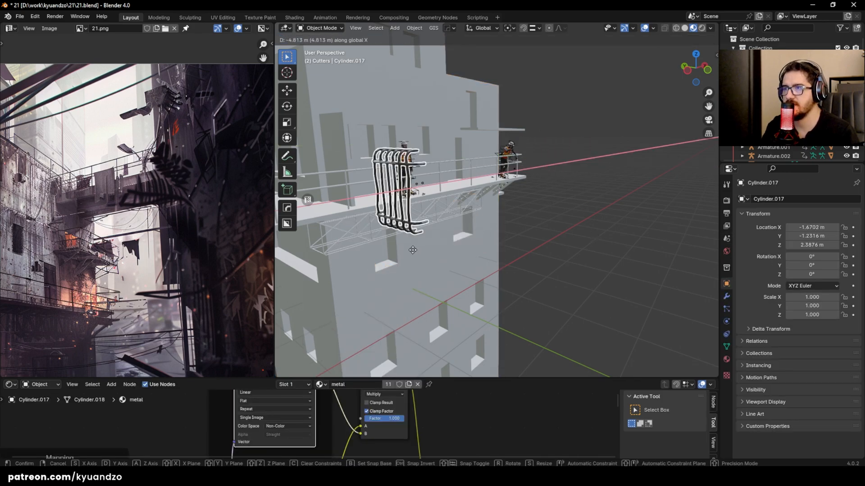
click(391, 198)
text(rz90)
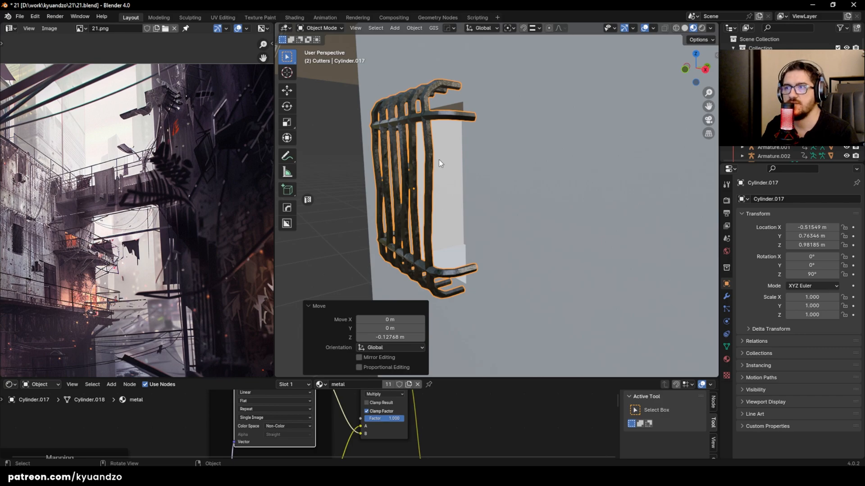
Step: Fine-tune the grille over the window, shifting it about 0.038 m along Y and 0.031 m along X
key(g)
key(x)
key(y)
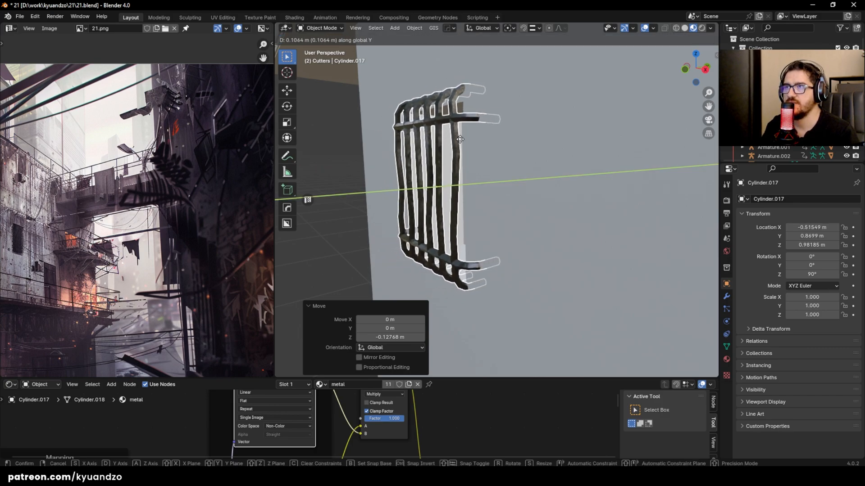
click(446, 145)
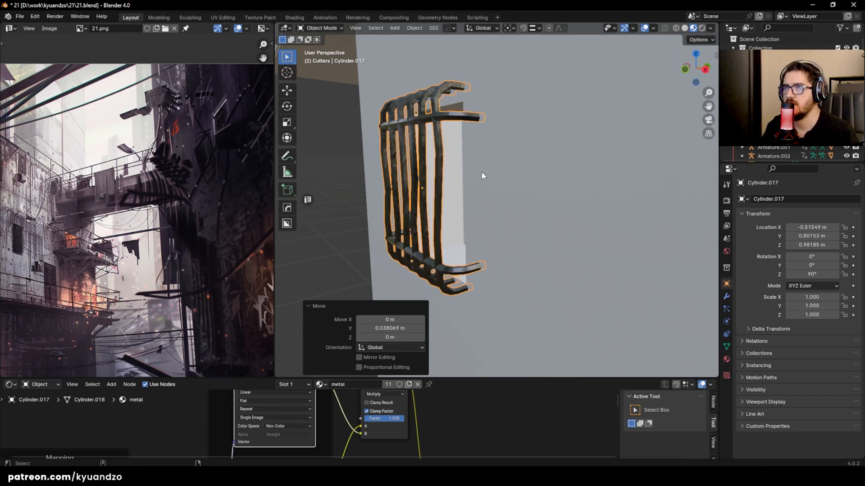
key(KP_1)
middle_drag(491, 170, 525, 168)
key(g)
key(x)
click(497, 175)
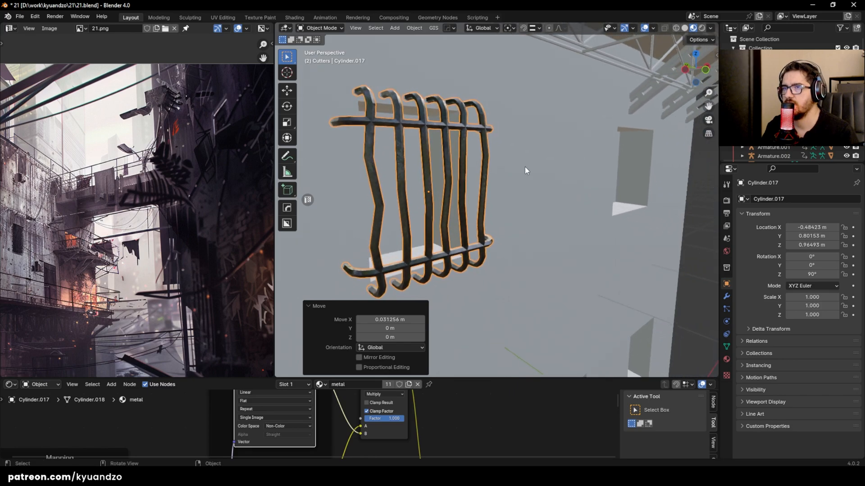
Step: Duplicate the mounted window grille and move the copy 1.73 m along negative X
scroll(442, 215, down, 10)
scroll(443, 215, up, 3)
click(317, 222)
click(470, 202)
middle_drag(450, 261, 509, 184)
scroll(496, 196, down, 2)
scroll(496, 195, up, 1)
key(shift+d)
key(x)
click(540, 158)
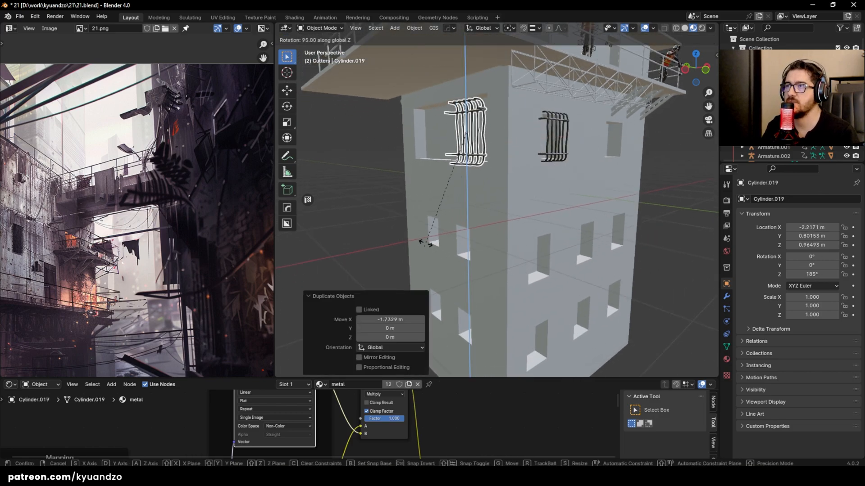
Step: Rotate the copied grille about Z to 0° so it faces the adjacent side wall
key(r)
key(z)
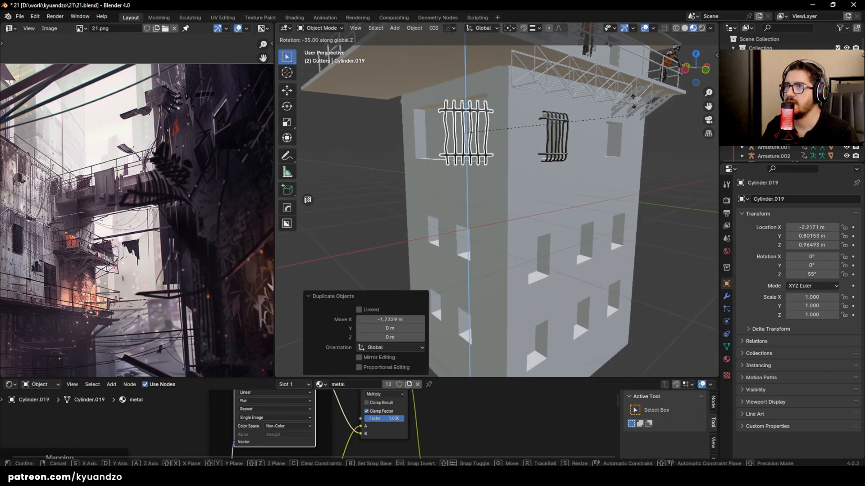
ctrl+click(488, 87)
Step: Lower the copied grille and shift it along X and Y towards the far second-row window of the side wall
key(g)
key(z)
click(474, 261)
key(g)
key(x)
click(523, 240)
key(g)
key(y)
click(432, 203)
Step: Fine-tune the grille on the side window to X -1.4139 m, Y 3.2242 m, Z -0.96827 m
key(g)
key(y)
key(x)
click(423, 215)
key(g)
key(z)
click(427, 213)
key(g)
key(y)
key(x)
key(y)
click(336, 220)
Step: Duplicate the side-wall grille along Y onto the neighbouring window, about 1.13 m away
key(shift+d)
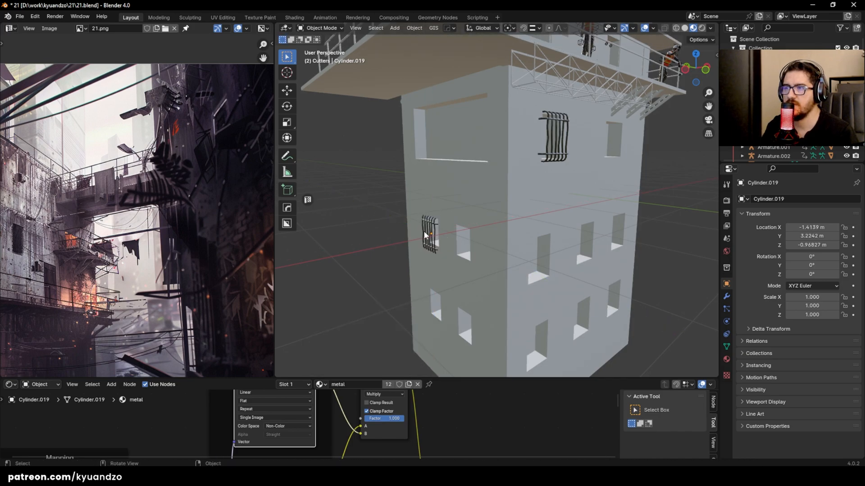
key(y)
click(450, 259)
click(393, 233)
Step: In left view, shift the middle vertices of the first side-wall grille's bars about 0.057 m along negative Y to bend them more
scroll(393, 234, down, 1)
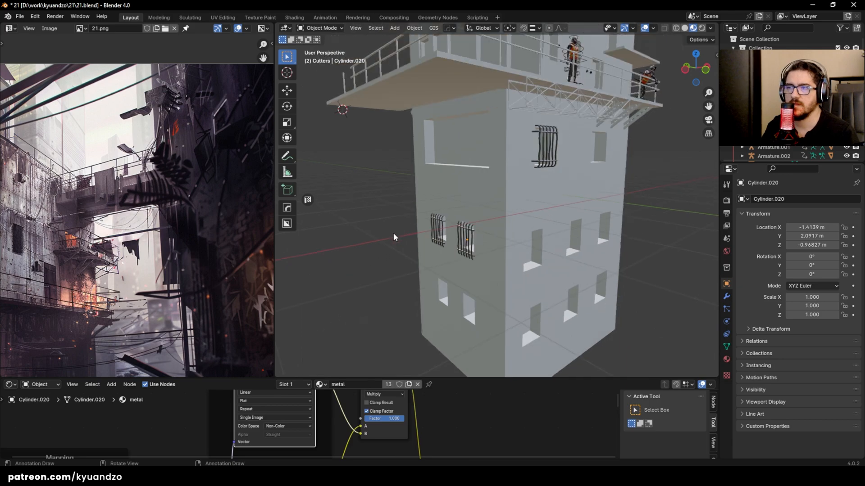
scroll(393, 233, up, 2)
shift+middle_drag(369, 290, 448, 223)
scroll(448, 223, up, 2)
click(486, 244)
middle_drag(487, 245, 473, 218)
scroll(528, 205, up, 7)
click(536, 209)
key(Tab)
key(alt+z)
drag(384, 175, 559, 216)
key(alt+z)
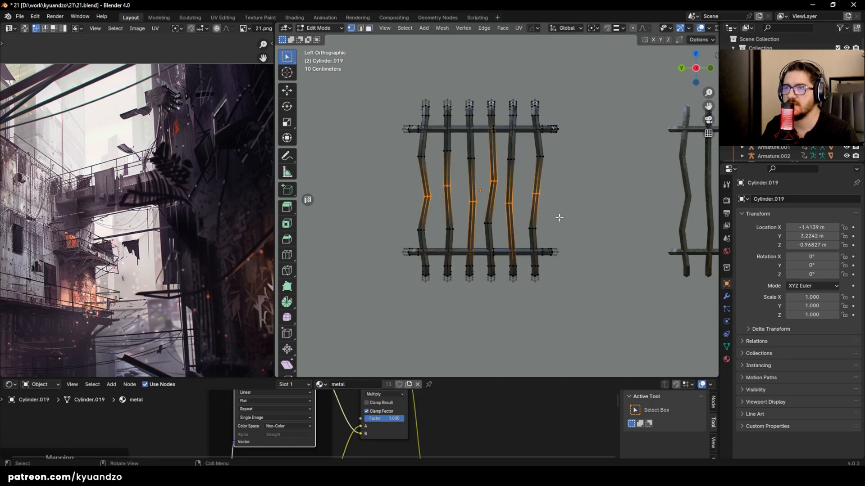
key(g)
click(563, 217)
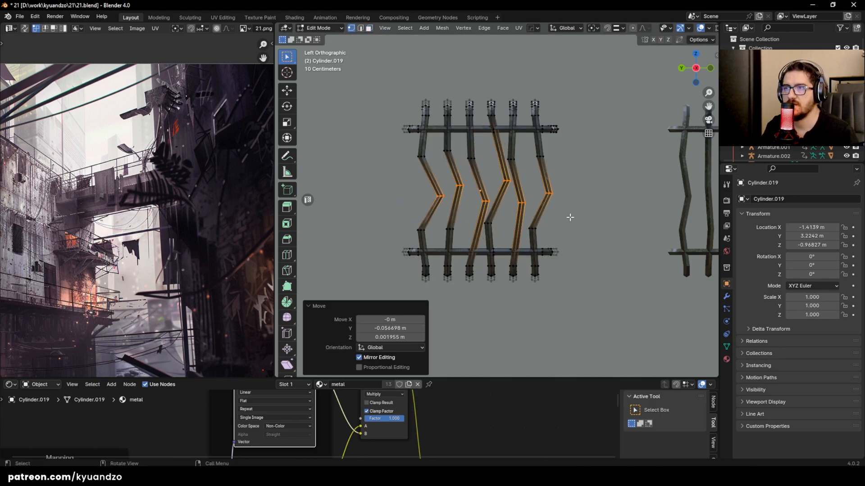
Step: Raise the top ends of the first side-wall grille's bars about 0.084 m and shift the lower bend of the outermost bar
drag(373, 84, 554, 118)
drag(400, 85, 561, 126)
key(g)
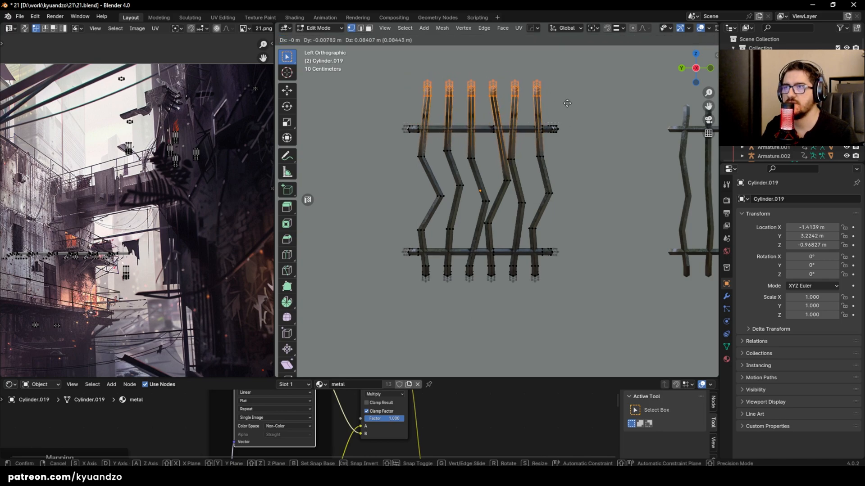
click(567, 104)
drag(561, 221, 523, 238)
key(g)
click(543, 230)
key(Tab)
Step: Examine the bent bars of the edited grille up close and compare both side-wall grilles against the building
middle_drag(561, 195, 518, 210)
key(alt+z)
scroll(452, 191, up, 5)
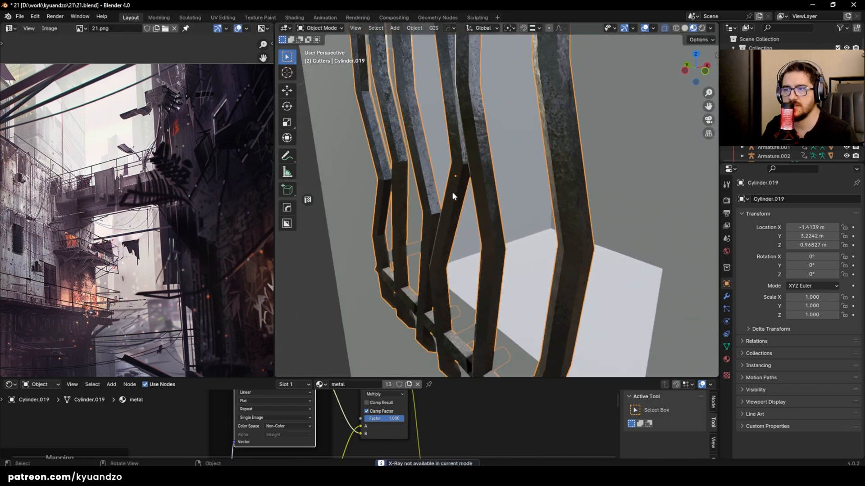
scroll(452, 191, down, 6)
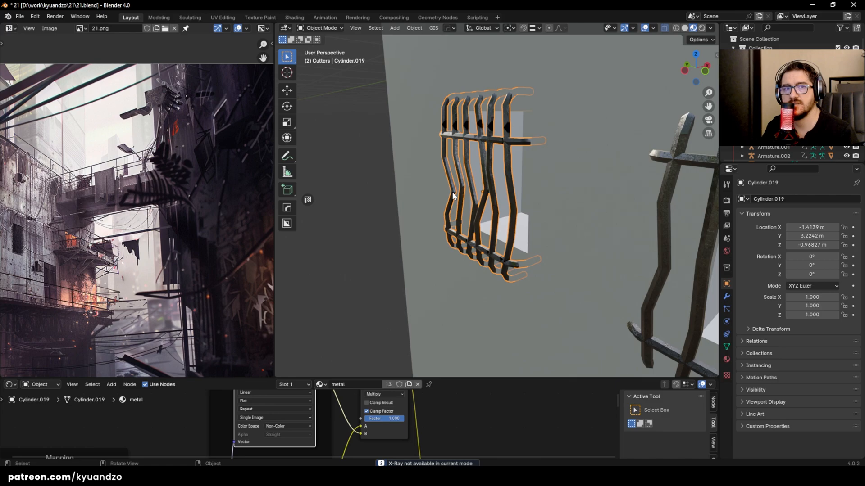
scroll(452, 195, up, 5)
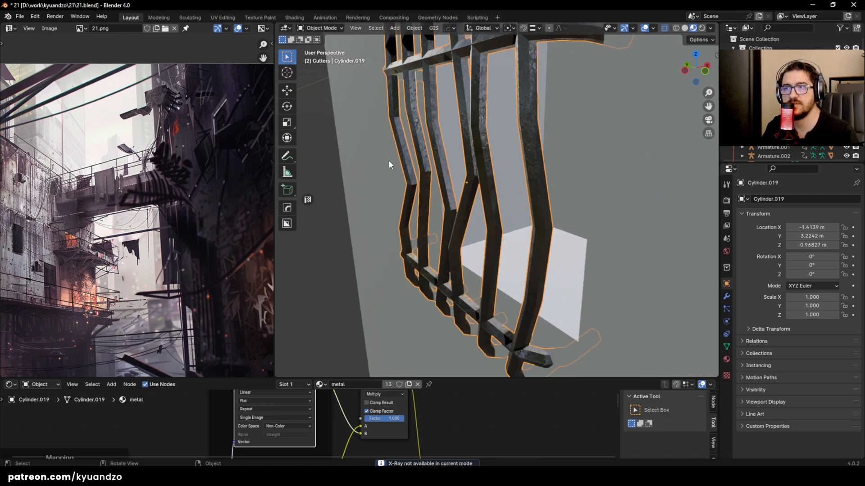
scroll(389, 164, down, 8)
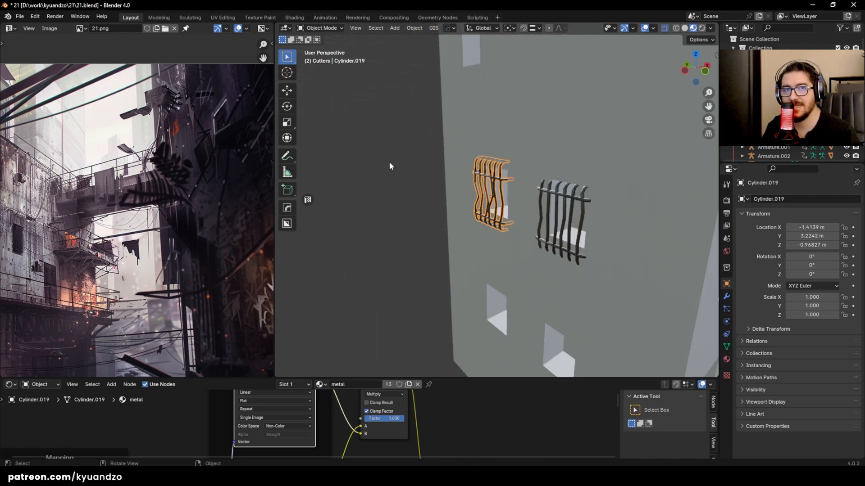
scroll(389, 164, down, 4)
scroll(389, 164, up, 7)
scroll(389, 164, down, 3)
scroll(389, 161, down, 8)
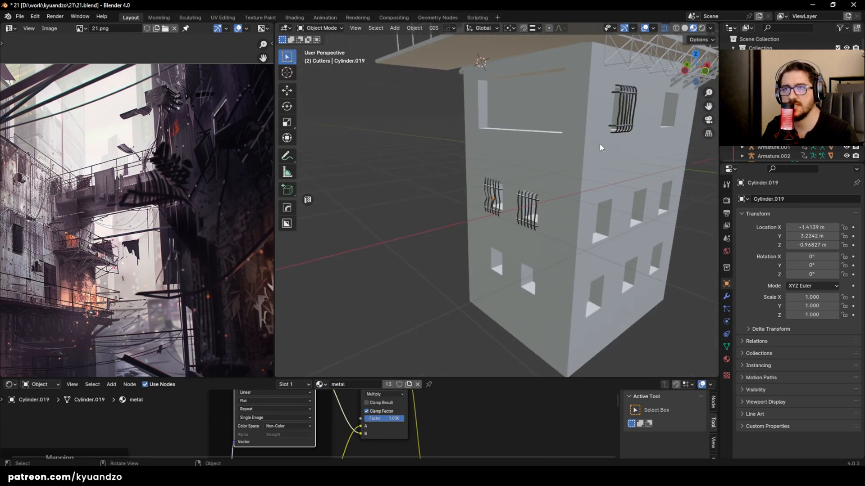
Step: Inspect the building's front wall, the truss and braces under the balcony, and the lower storeys in the reference image
shift+middle_drag(595, 148, 492, 195)
click(473, 244)
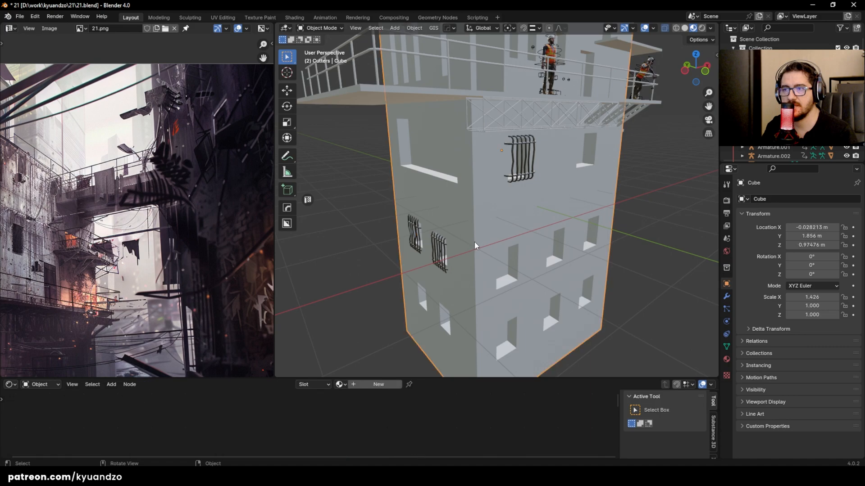
key(g)
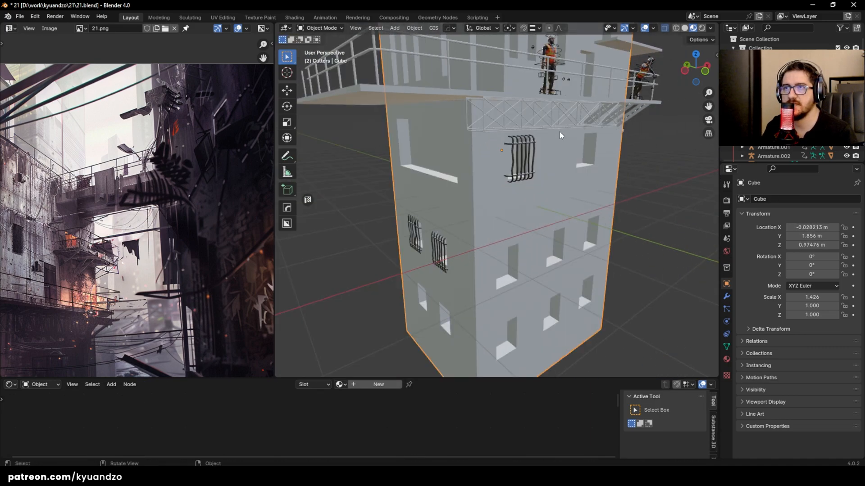
click(559, 128)
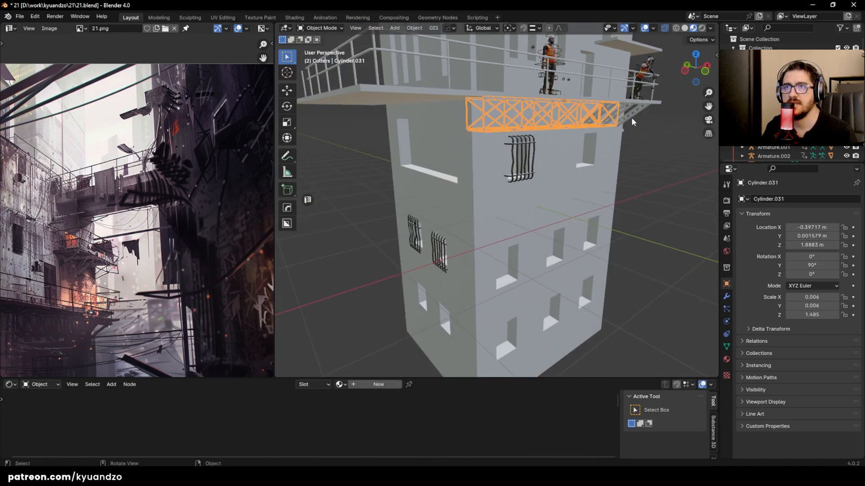
key(Delete)
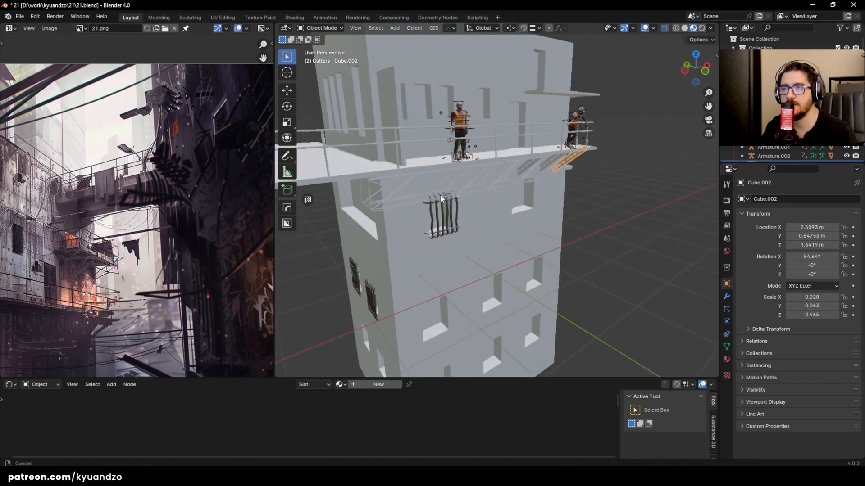
shift+middle_drag(441, 198, 435, 220)
click(440, 245)
scroll(441, 240, down, 4)
scroll(443, 237, up, 3)
shift+middle_drag(549, 199, 467, 206)
scroll(467, 208, down, 6)
scroll(486, 203, up, 4)
scroll(181, 212, up, 2)
middle_drag(181, 212, 178, 183)
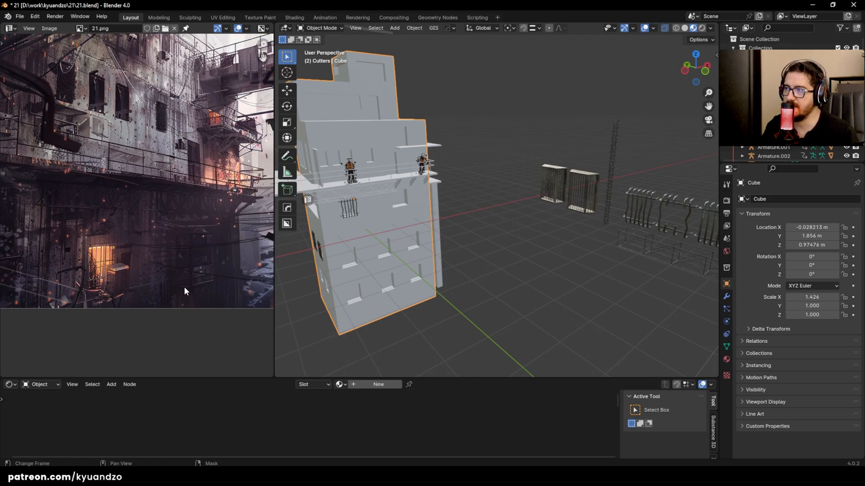
Step: Frame and examine the ornate window cage and the barred cage beside it among the spare metal parts
click(553, 184)
key(KP_Decimal)
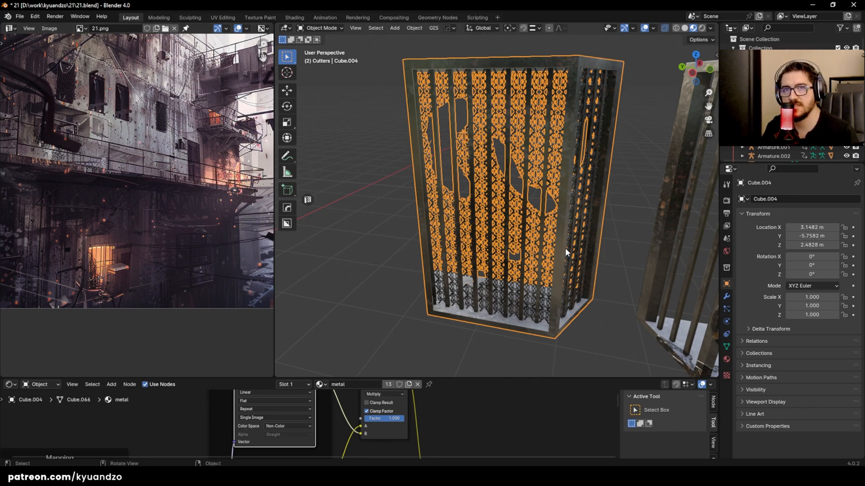
scroll(360, 180, down, 4)
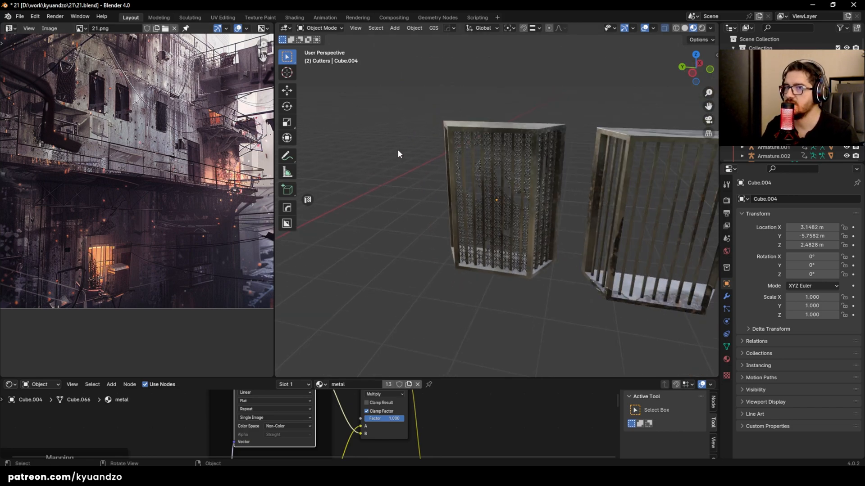
shift+middle_drag(535, 199, 407, 170)
scroll(416, 156, down, 5)
scroll(416, 156, up, 3)
Step: Duplicate the tall ornamental metal strip about 4.28 m along negative X and rotate the copy 90° about Y
click(532, 177)
scroll(534, 172, down, 3)
scroll(506, 210, up, 2)
scroll(512, 196, down, 4)
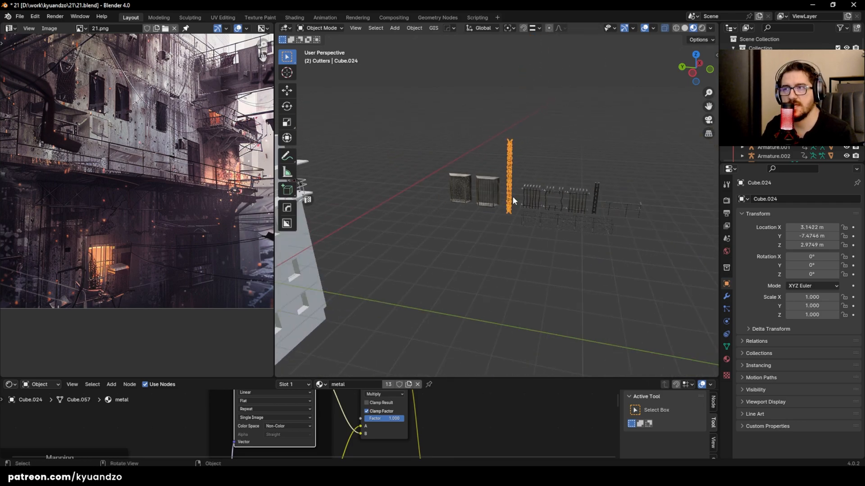
key(shift+d)
key(x)
click(501, 204)
key(r)
key(y)
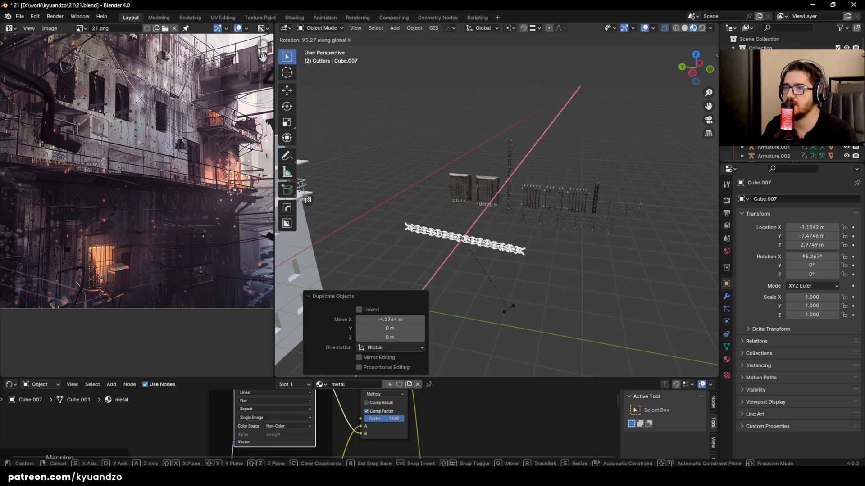
click(512, 299)
Step: Scale the ornamental strip copy by about 9.256 and move it along Y to -0.54894 m, close to the building
shift+middle_drag(512, 299, 562, 226)
key(s)
click(609, 37)
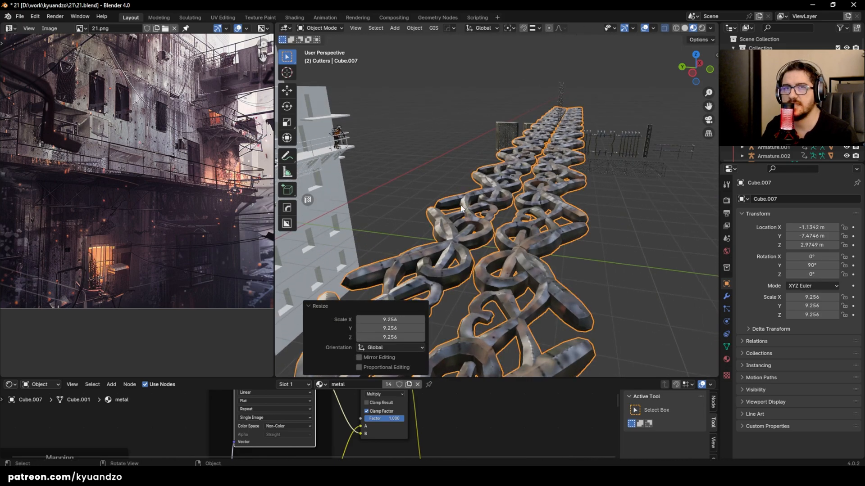
key(g)
key(y)
click(339, 193)
shift+middle_drag(339, 194, 513, 117)
key(g)
key(y)
click(590, 147)
Step: Adjust the strip copy's height to Z 3.6207 m and shrink it by a factor of 0.479
key(g)
key(z)
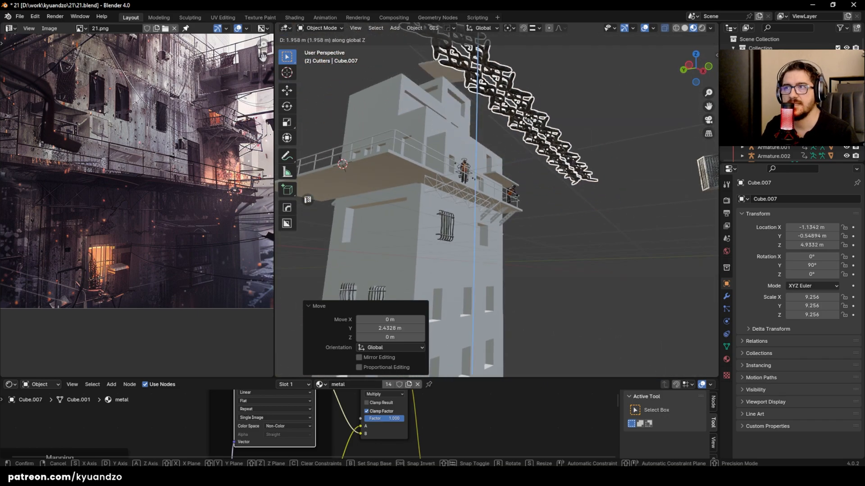
click(530, 120)
key(g)
key(z)
click(557, 174)
key(s)
click(528, 186)
Step: Rotate the strip copy about Y back to upright at 0° and lower it about 4.87 m
key(r)
key(y)
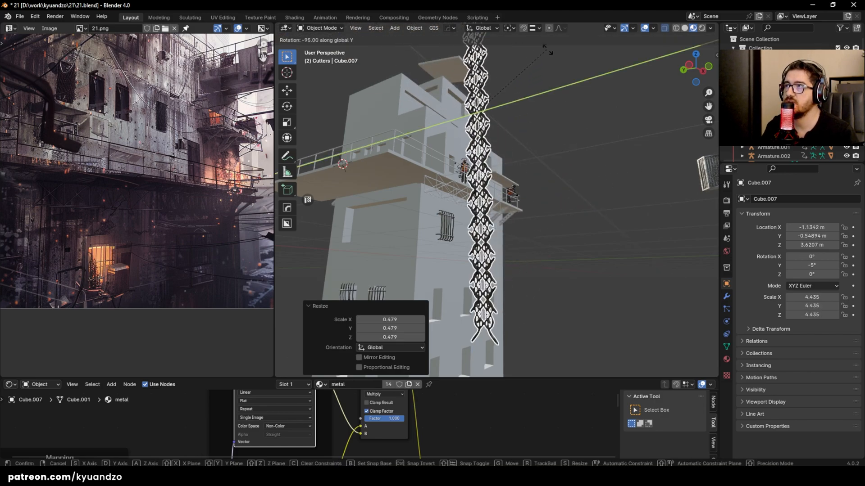
ctrl+click(550, 50)
key(g)
key(z)
click(504, 282)
Step: Move the strip copy about 1.06 m along Y towards the building and rotate it 90° about Z
middle_drag(504, 281, 477, 270)
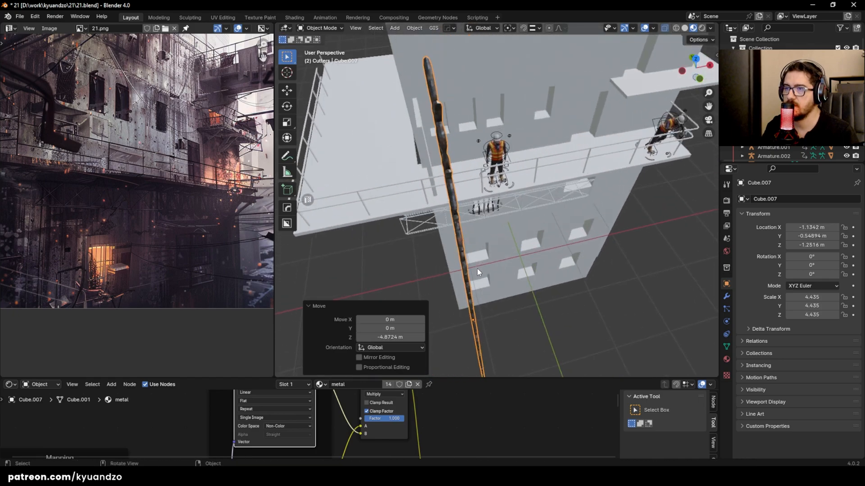
key(g)
key(y)
click(479, 233)
key(r)
key(z)
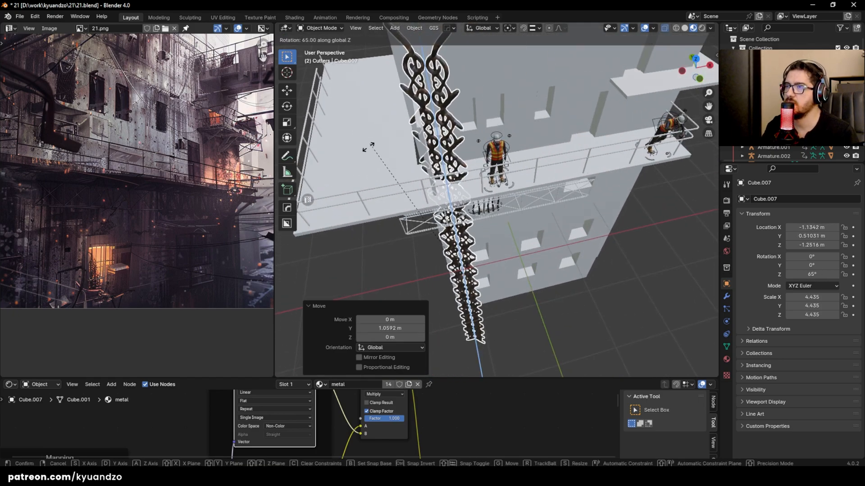
ctrl+click(371, 228)
Step: Position the strip copy at the building's corner by moving it to Y 0.85807 m and X -0.89917 m
middle_drag(372, 228, 443, 186)
key(g)
key(d)
click(467, 220)
key(g)
key(d)
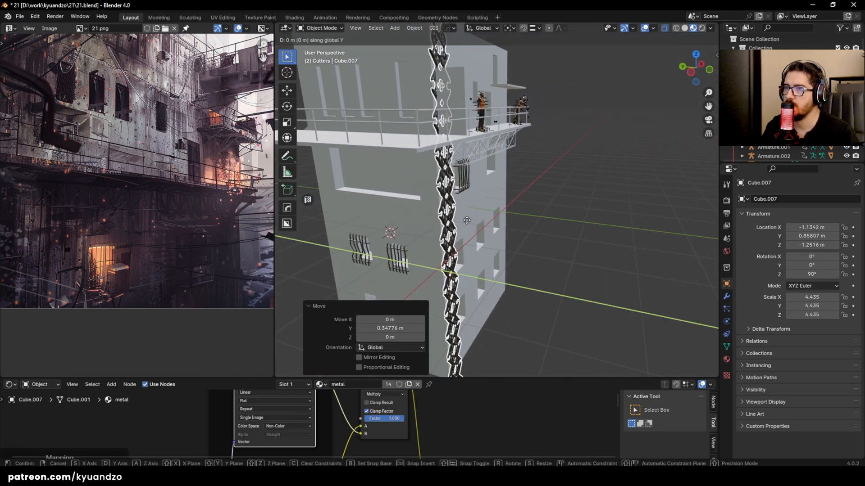
click(471, 215)
middle_drag(471, 215, 597, 205)
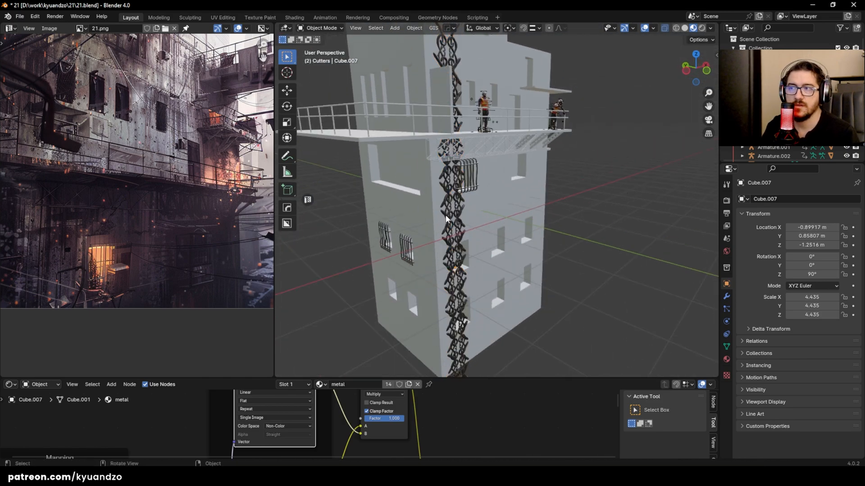
Step: Enlarge the strip copy by a factor of 9.734 and shift it along X to 1.2872 m
key(s)
click(589, 300)
key(g)
key(d)
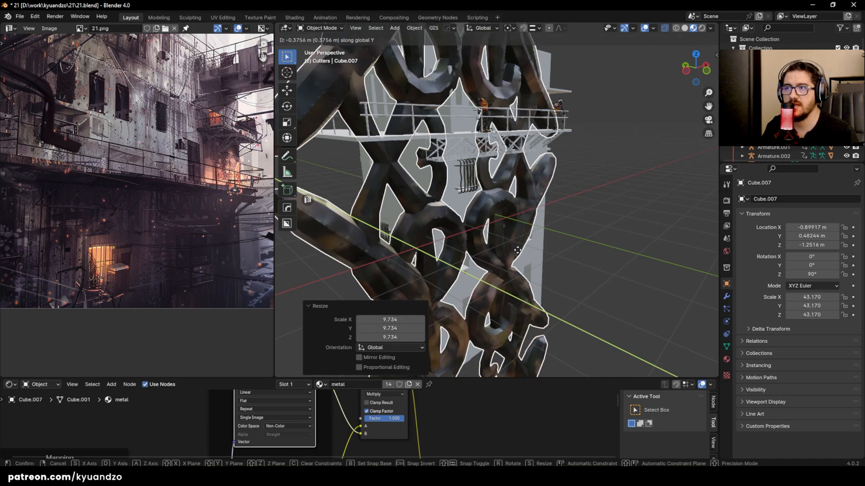
key(s)
click(578, 202)
Step: Lower the enlarged strip copy about 4.01 m along Z in front of the facade and undo the last change
key(g)
key(a)
click(535, 340)
key(g)
key(a)
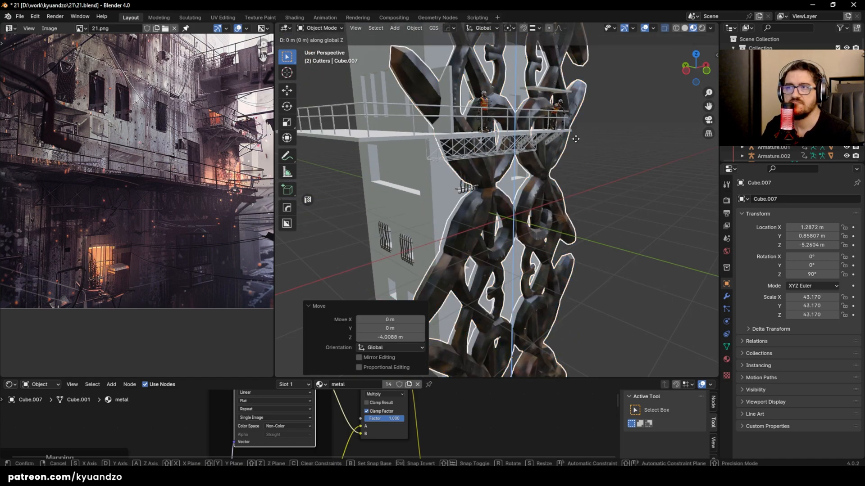
click(620, 173)
middle_drag(620, 173, 590, 173)
key(ctrl+z)
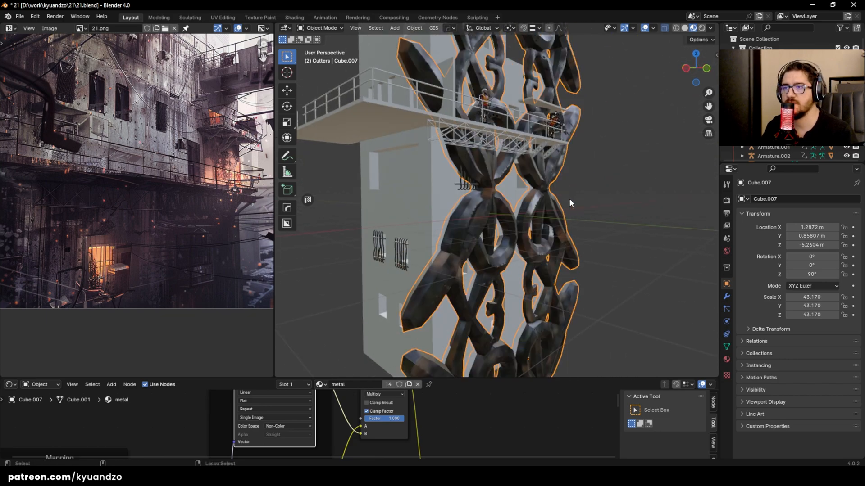
Step: Delete the oversized ornamental strip copy in front of the building
scroll(568, 198, down, 5)
key(Delete)
scroll(498, 199, down, 4)
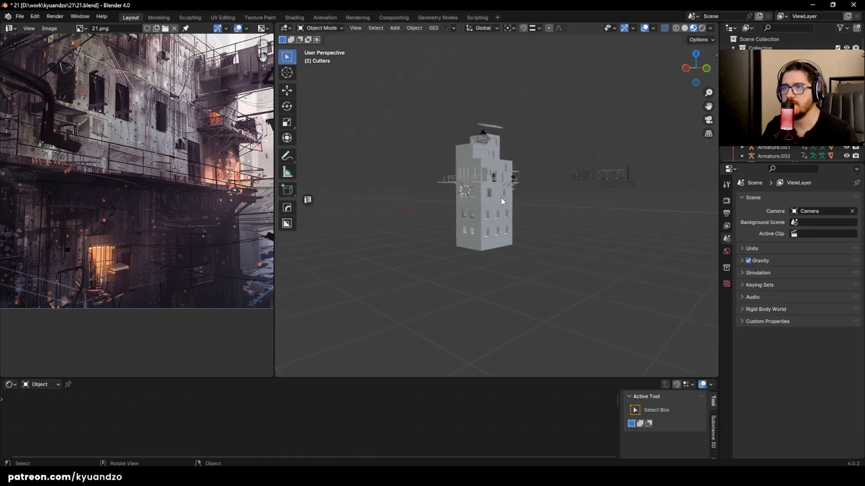
Step: Look over the spare metal parts and the building, and compare the upper floors with the balconies in the reference image
middle_drag(498, 199, 473, 200)
shift+middle_drag(473, 200, 504, 242)
scroll(450, 238, up, 5)
shift+middle_drag(426, 235, 463, 202)
click(592, 192)
middle_drag(508, 282, 545, 223)
click(511, 234)
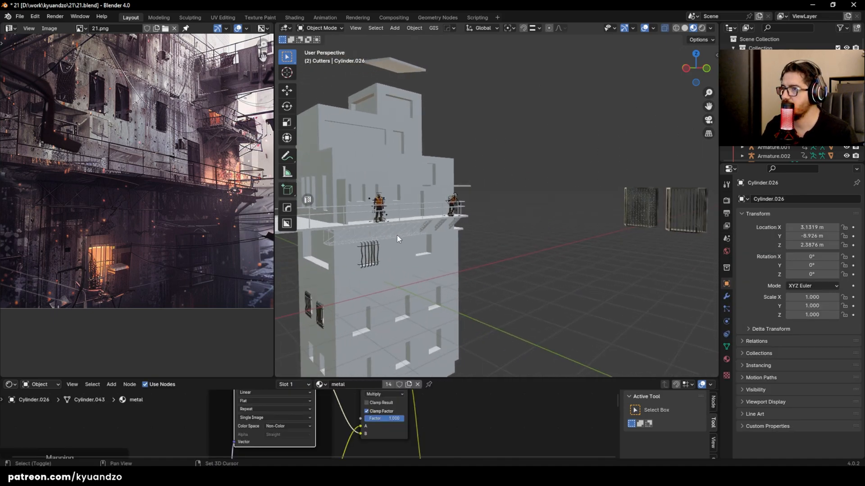
shift+middle_drag(390, 235, 497, 189)
shift+middle_drag(505, 143, 419, 193)
middle_drag(170, 115, 120, 166)
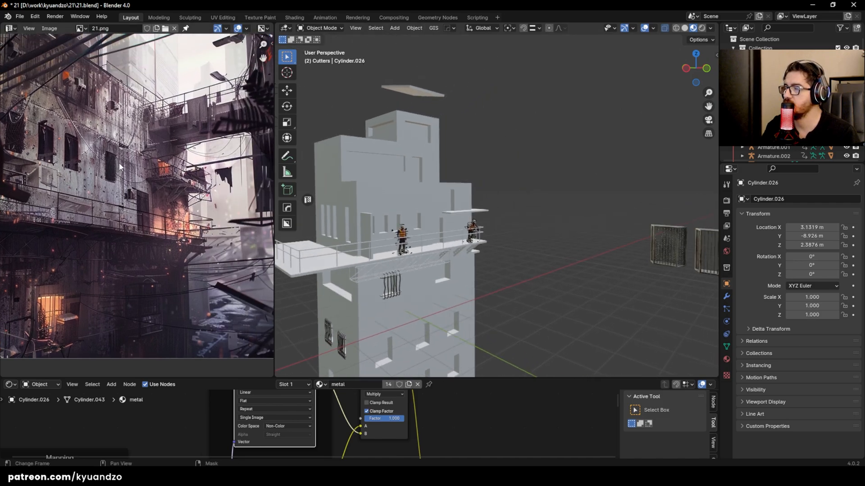
scroll(119, 166, up, 5)
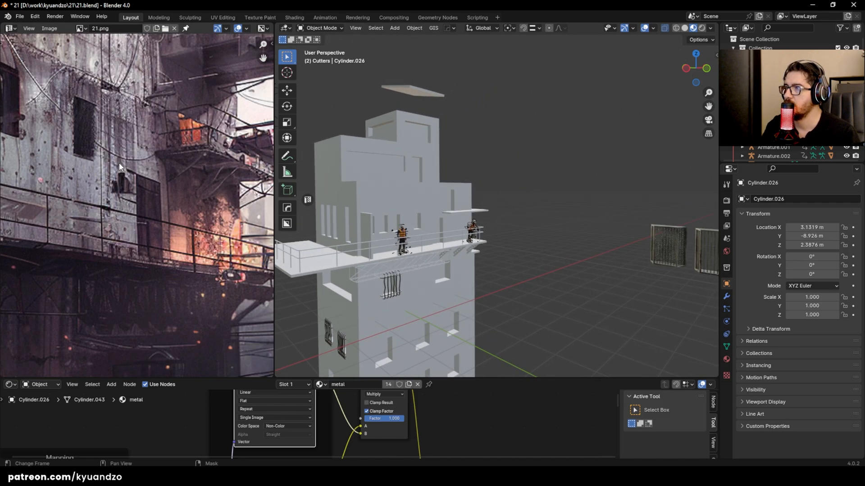
middle_drag(102, 149, 166, 190)
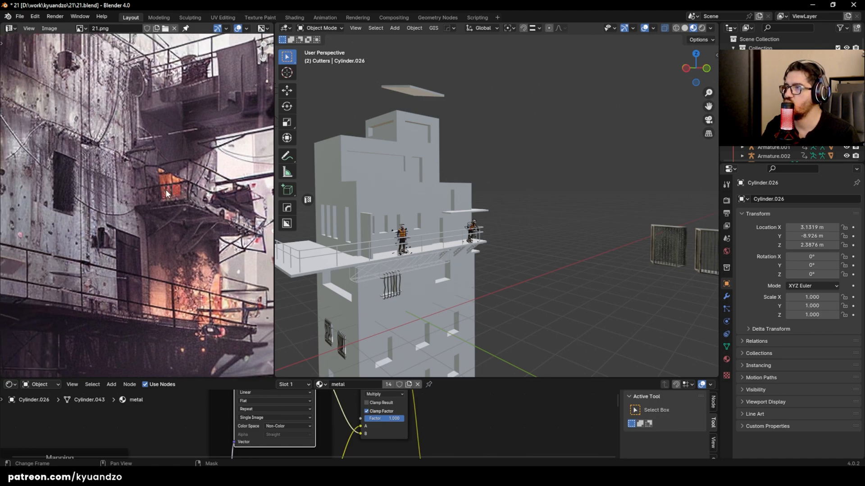
Step: Select the small upper balcony slab and study the matching burning balcony, its railing and supports in the reference image
click(485, 210)
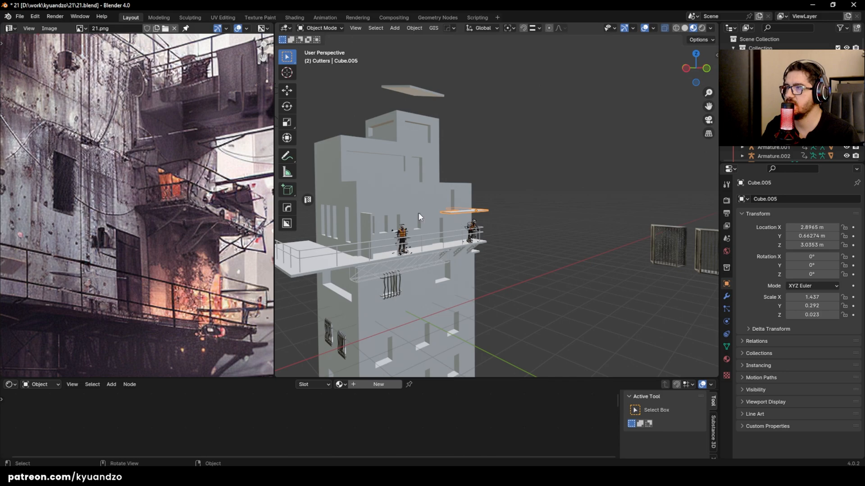
scroll(405, 207, up, 5)
scroll(185, 208, down, 6)
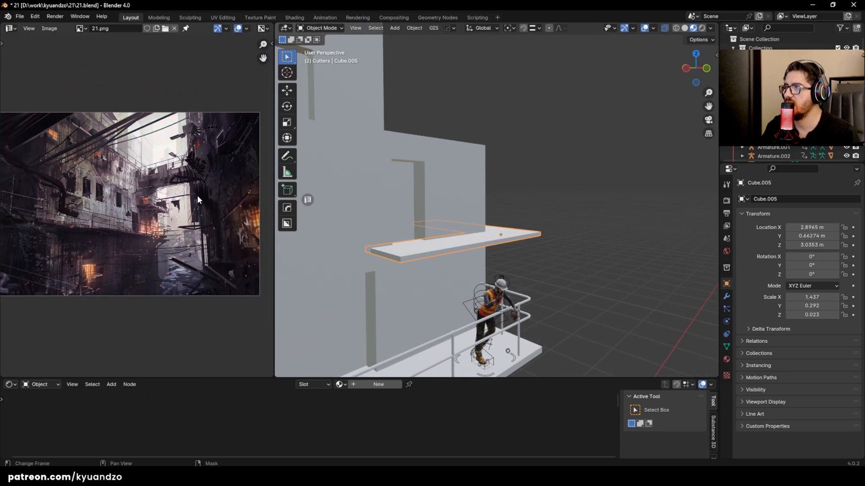
middle_drag(108, 171, 175, 185)
scroll(131, 212, up, 3)
middle_drag(75, 248, 103, 188)
scroll(104, 187, down, 4)
scroll(239, 148, up, 4)
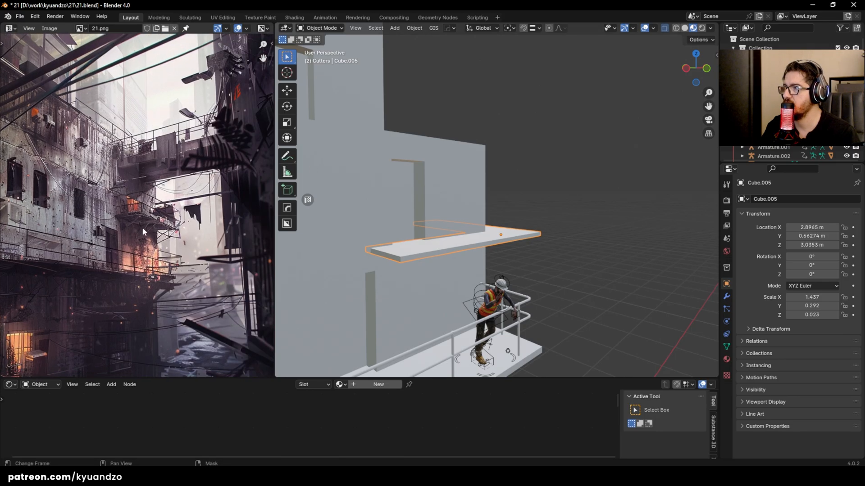
scroll(143, 228, up, 4)
middle_drag(143, 229, 132, 168)
scroll(132, 168, up, 3)
middle_drag(139, 105, 143, 229)
Step: Move the upper balcony slab's outer side faces on the tall-window facade about 0.072 m outward along X
shift+middle_drag(551, 230, 562, 214)
middle_drag(606, 173, 482, 200)
scroll(477, 207, up, 2)
shift+middle_drag(432, 297, 442, 247)
key(Tab)
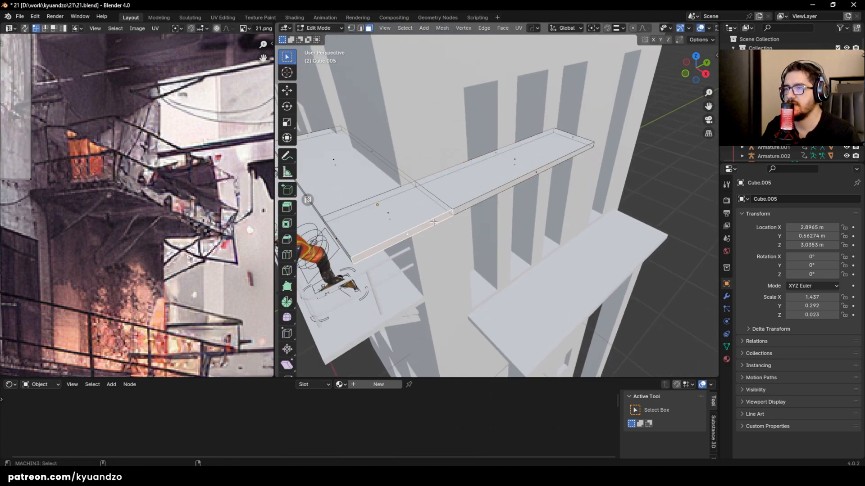
click(476, 203)
key(g)
key(x)
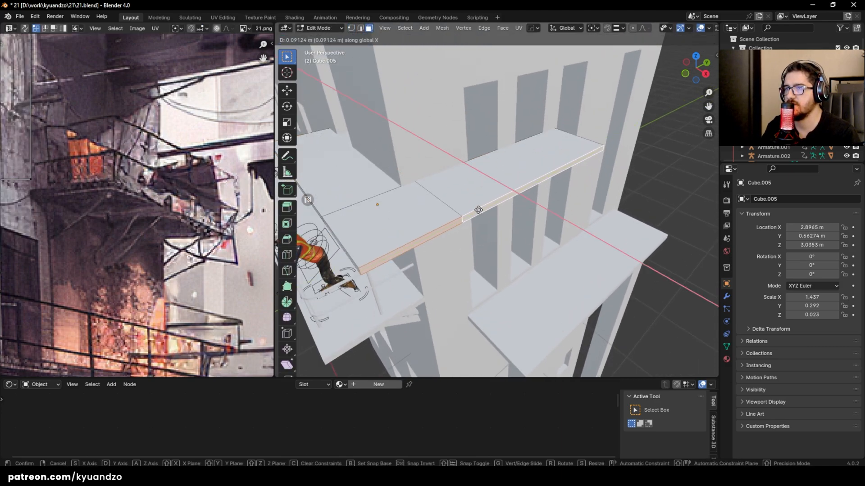
click(479, 209)
middle_drag(478, 210, 443, 205)
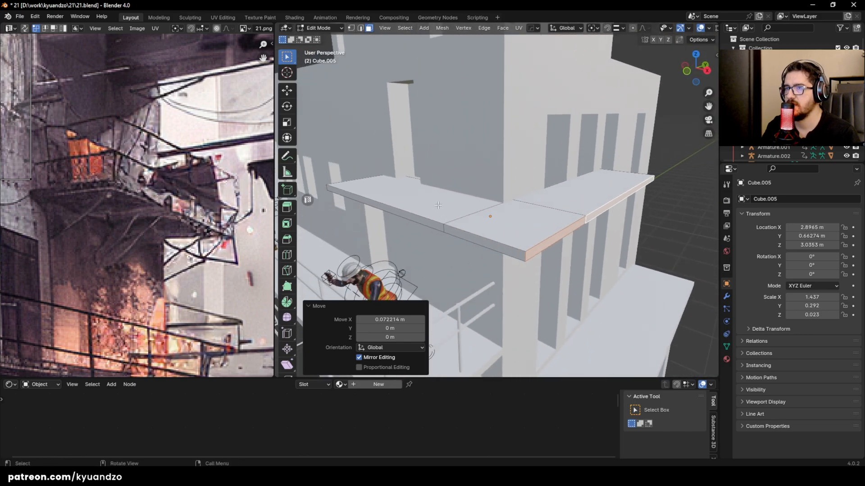
key(Tab)
scroll(453, 205, up, 3)
key(Tab)
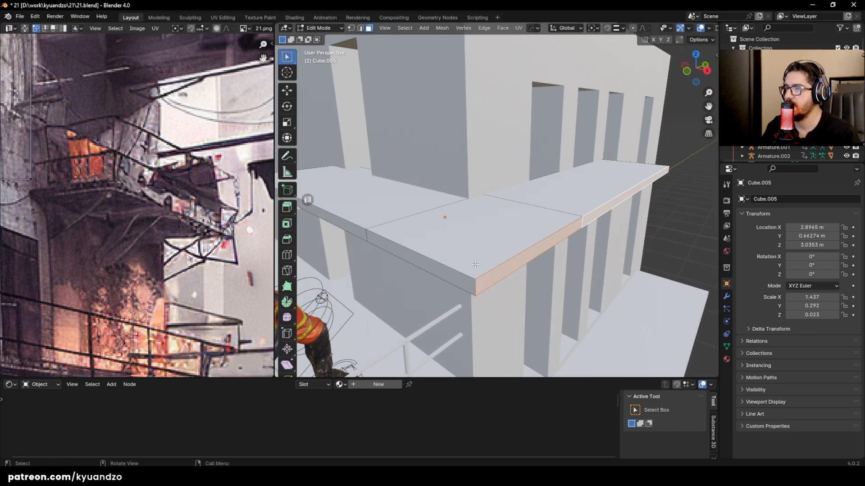
Step: Select the vertical outer corner edge at the slab's free end above the railed walkway
middle_drag(412, 217, 490, 235)
key(shift+grave)
key(s)
key(w)
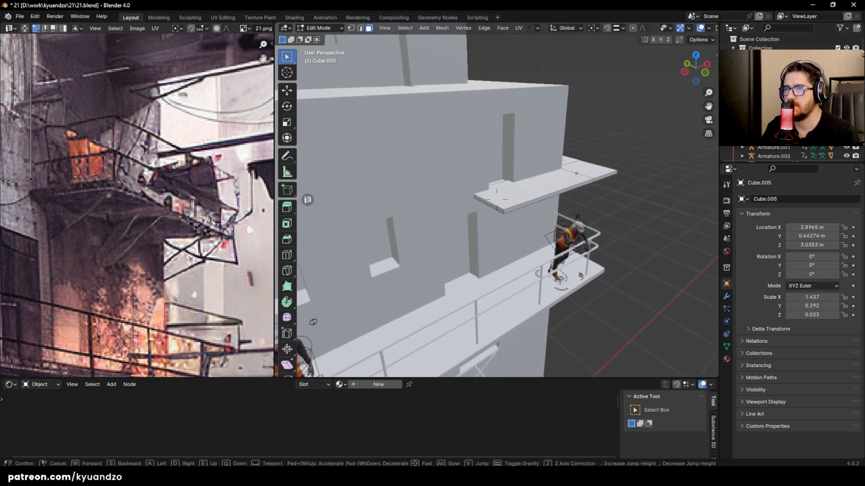
click(496, 199)
key(2)
click(467, 245)
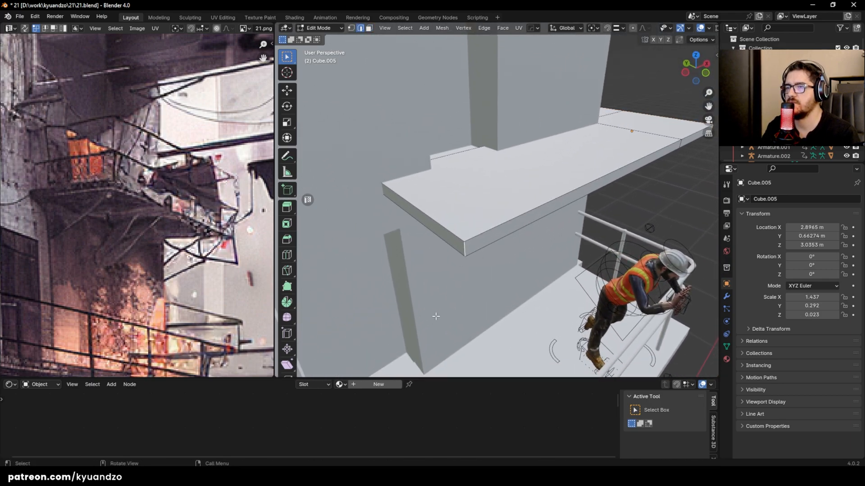
Step: Try a one-segment bevel of about 0.178 m on the selected slab corner edge and undo it
click(287, 240)
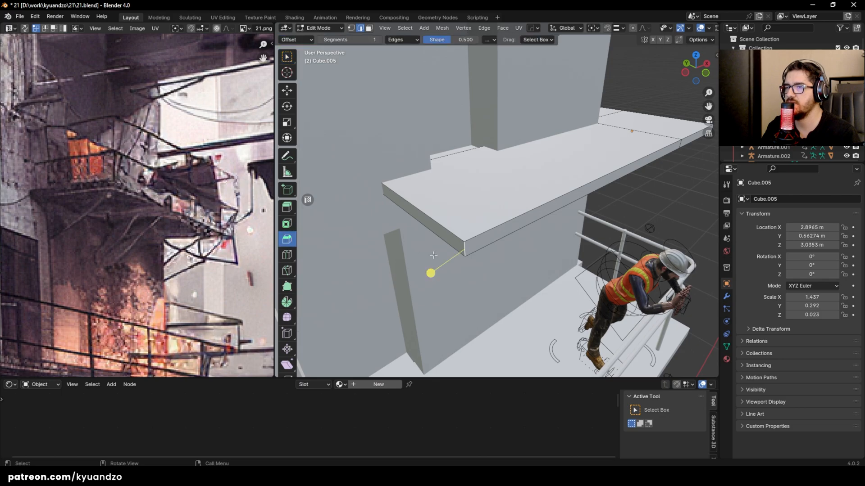
drag(431, 277, 379, 313)
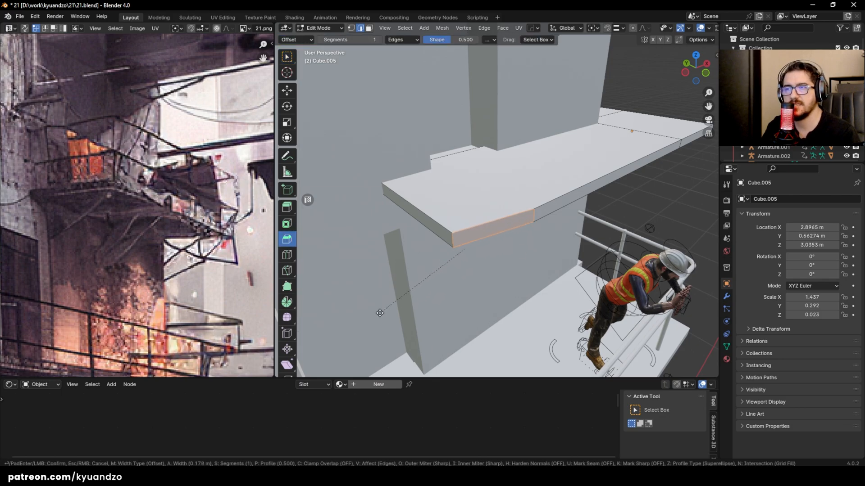
click(379, 313)
shift+middle_drag(510, 182, 539, 176)
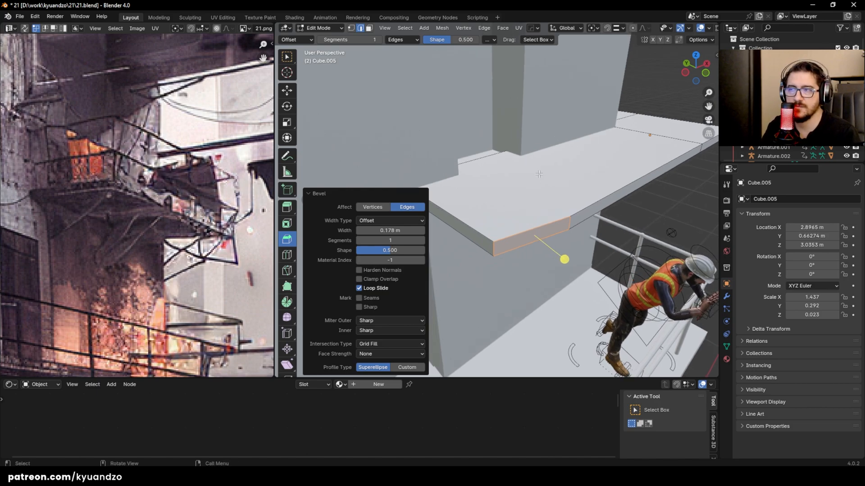
key(ctrl+z)
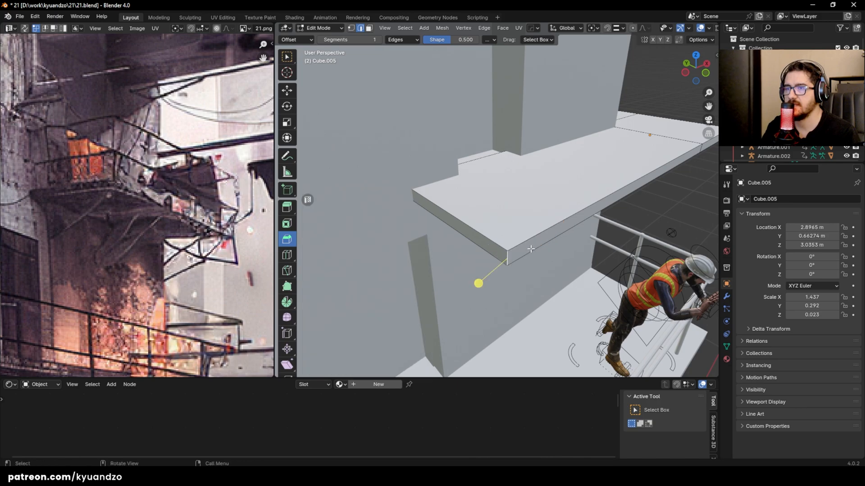
Step: Apply all transforms to the upper balcony slab
key(Tab)
middle_drag(523, 222, 498, 215)
key(ctrl+a)
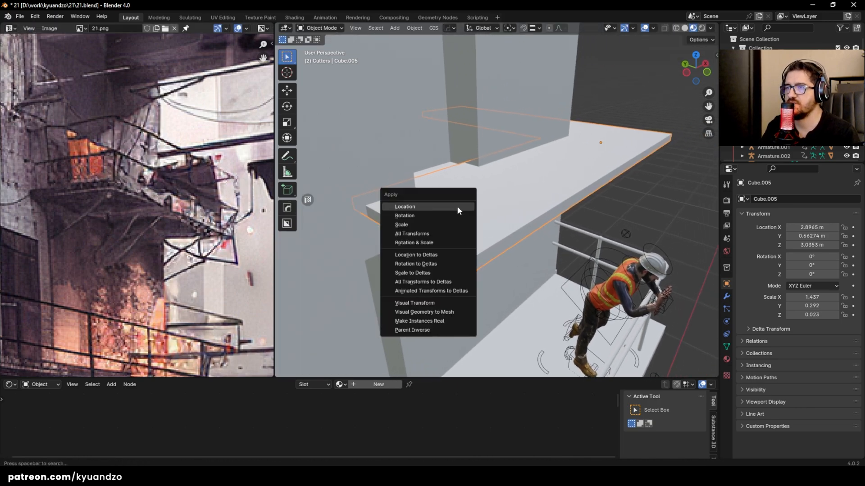
click(427, 231)
click(513, 211)
Step: Bevel the selected slab corner edge with a width of about 0.146 m and 3 segments
key(Tab)
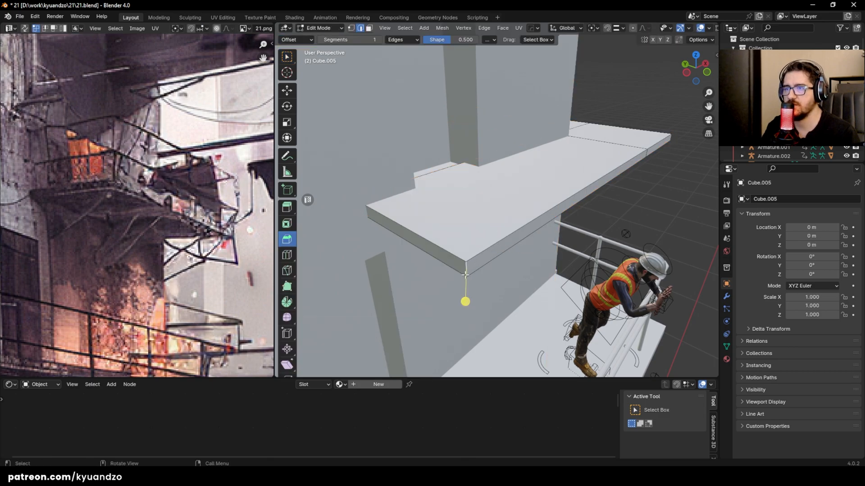
key(ctrl+b)
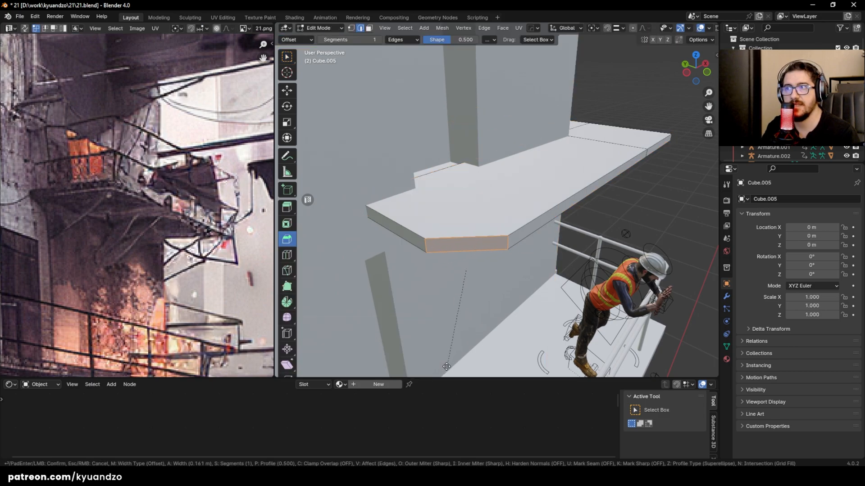
click(447, 364)
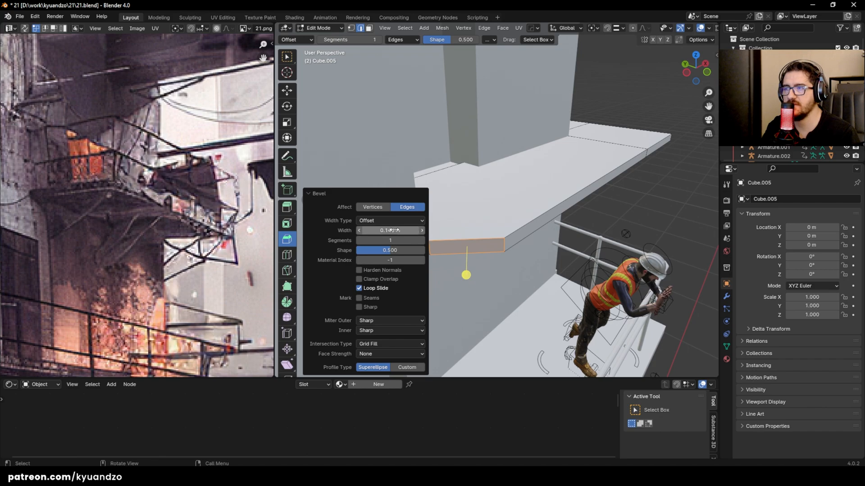
click(421, 240)
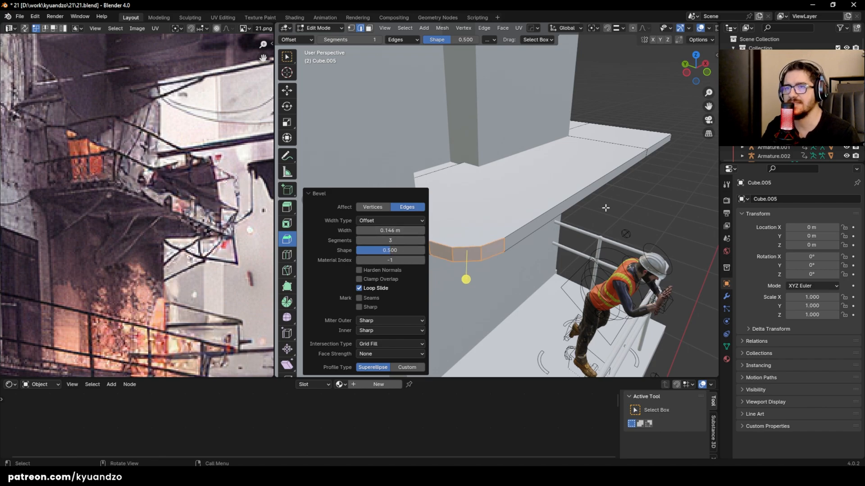
key(Tab)
Step: Bevel the slab's outer edge at the building corner about 0.149 m wide and raise its segment count to round it
middle_drag(596, 146, 441, 180)
key(shift+grave)
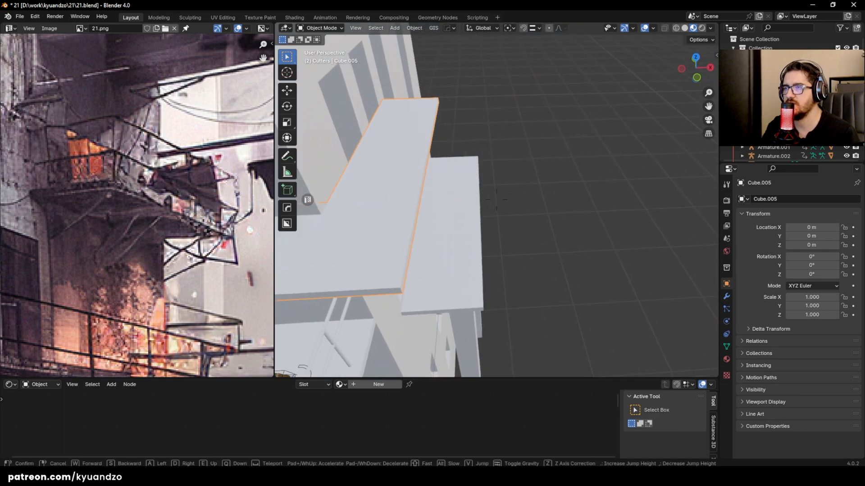
click(497, 199)
key(Tab)
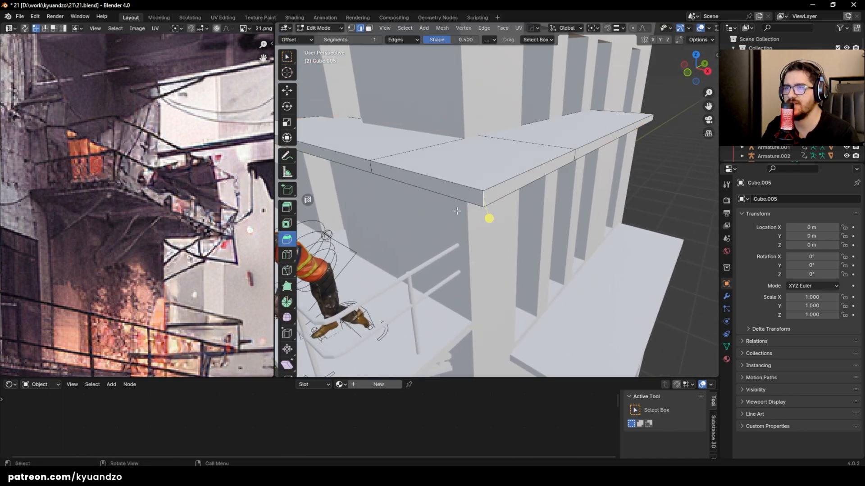
drag(502, 220, 489, 203)
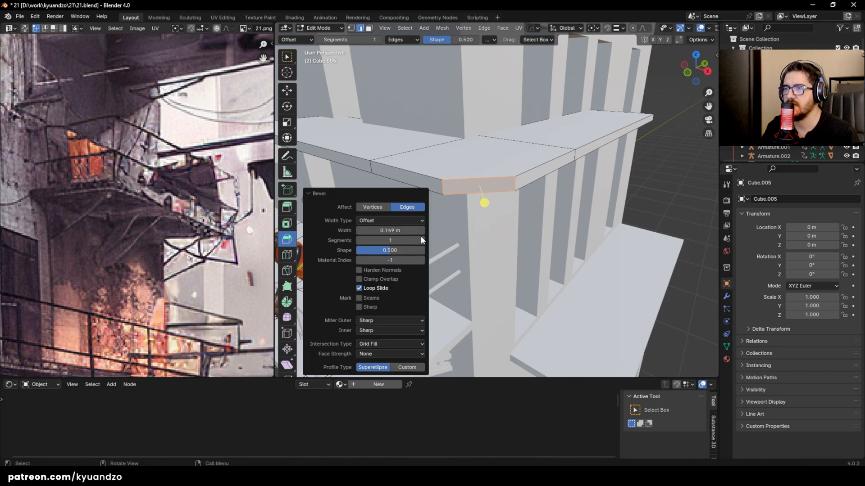
drag(422, 241, 443, 242)
key(Tab)
scroll(573, 216, down, 6)
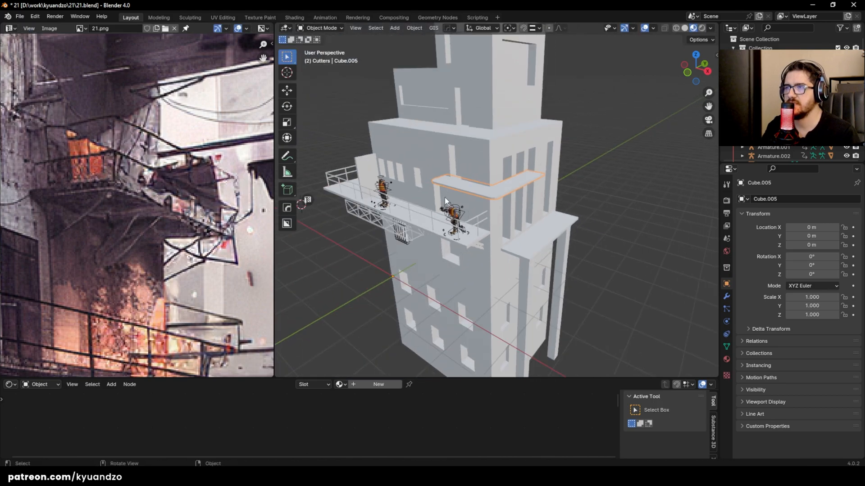
Step: Select the underside faces of the upper balcony slab
middle_drag(430, 179, 503, 201)
key(shift+grave)
key(w)
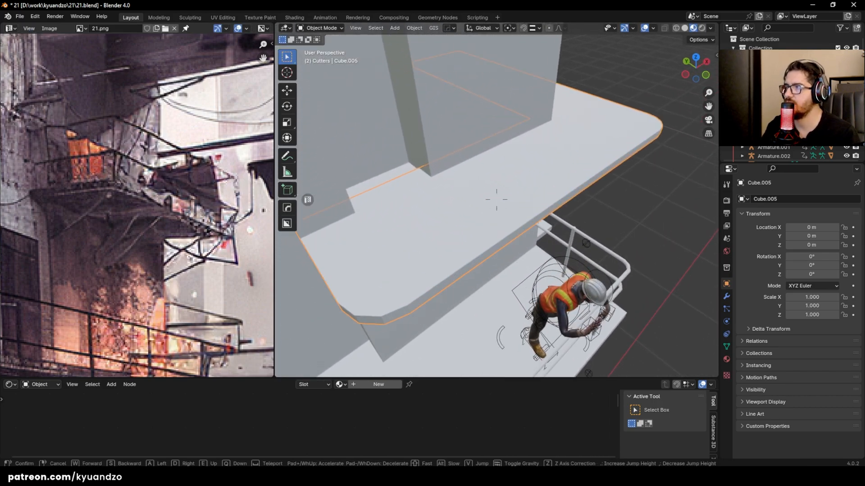
key(s)
key(w)
key(q)
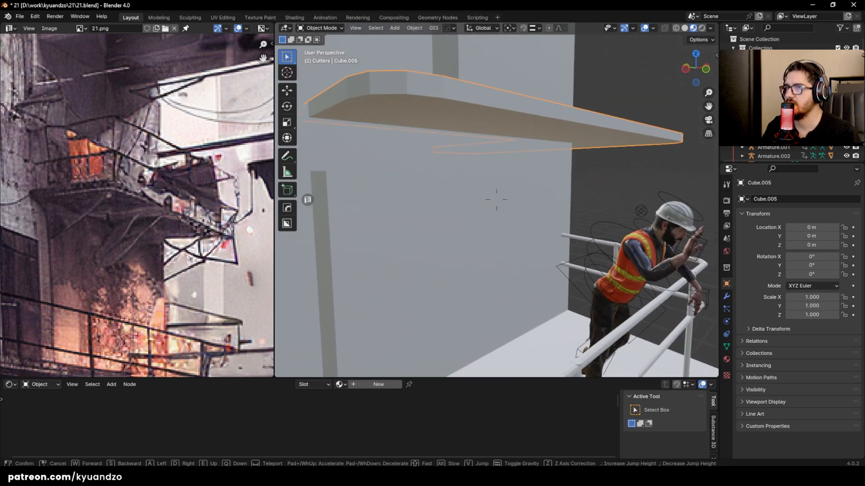
click(536, 166)
key(Tab)
key(3)
click(580, 164)
middle_drag(592, 169, 584, 157)
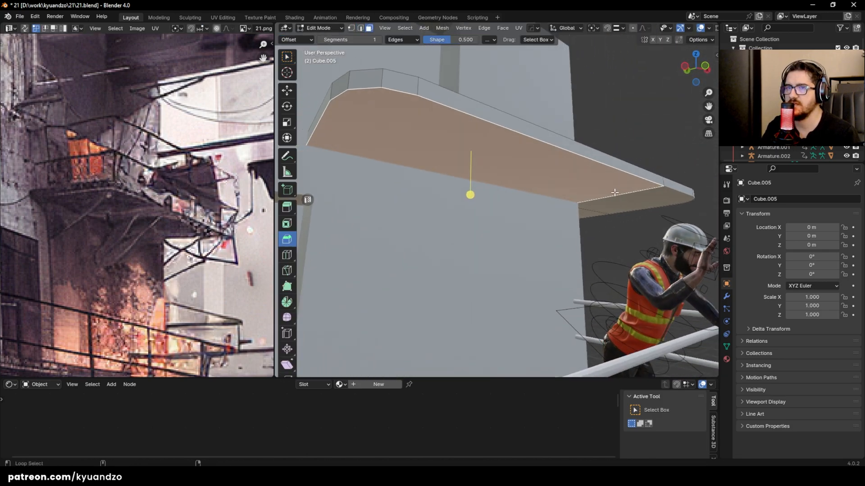
middle_drag(585, 212, 503, 224)
key(Tab)
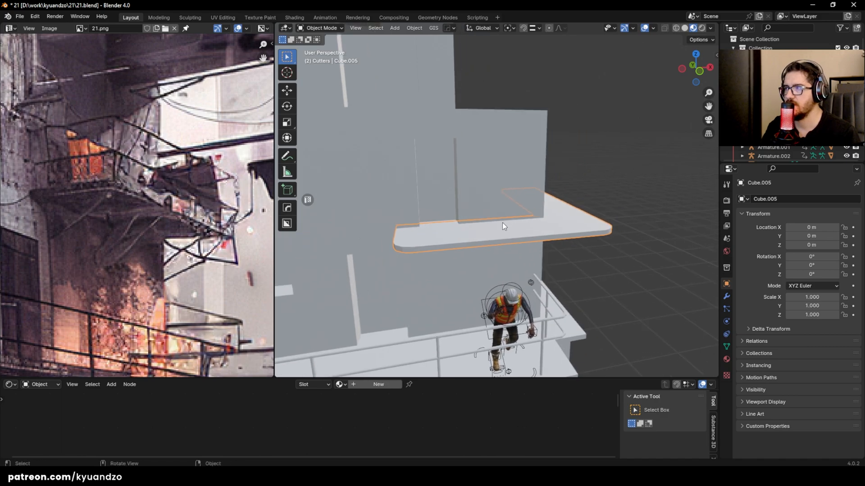
Step: Isolate the balcony slab by hiding all other objects, view it from below, and reveal the hidden objects
key(KP_Decimal)
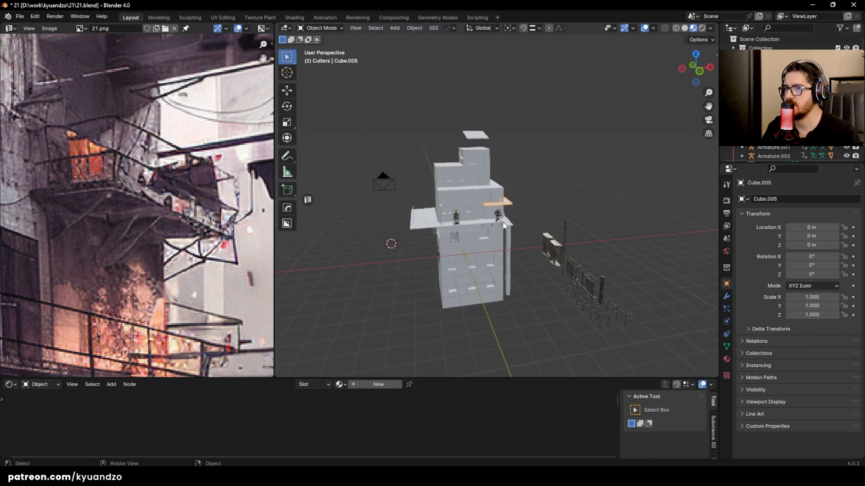
key(shift+h)
click(477, 184)
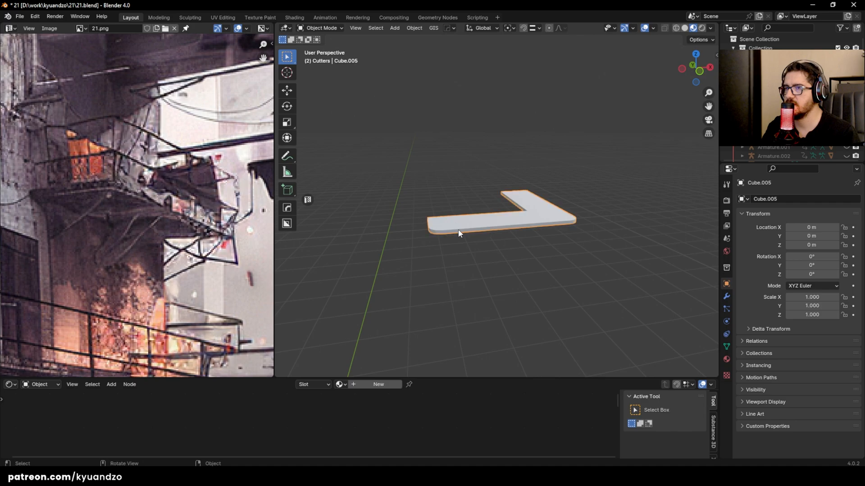
middle_drag(458, 223, 433, 231)
key(shift+grave)
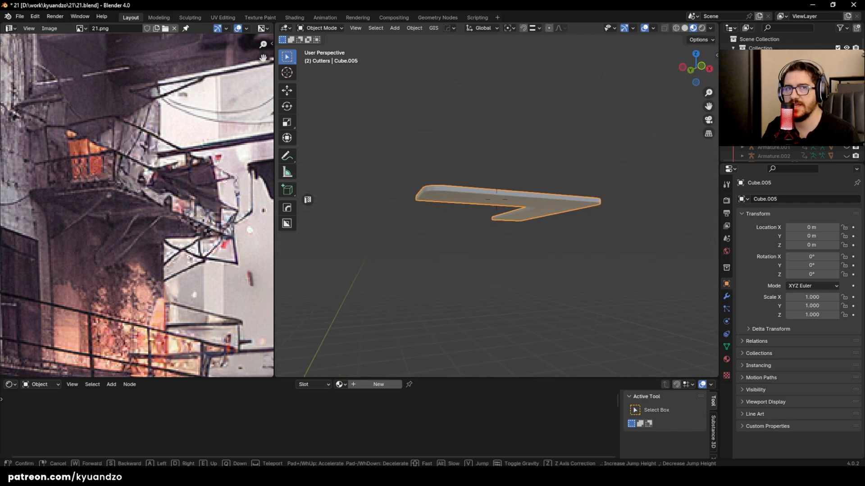
click(435, 230)
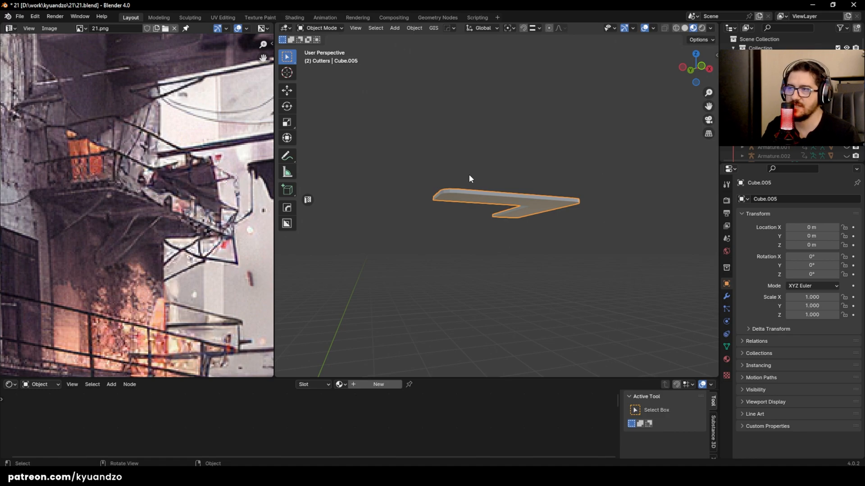
scroll(468, 202, up, 4)
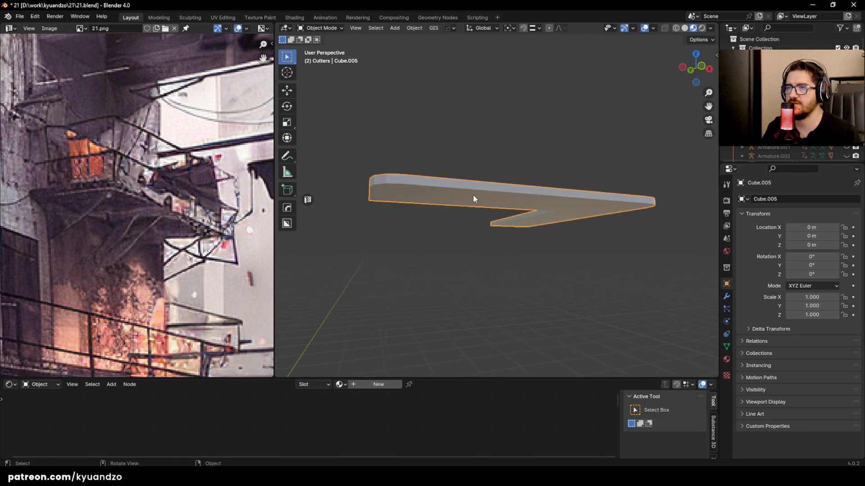
key(alt+h)
click(581, 191)
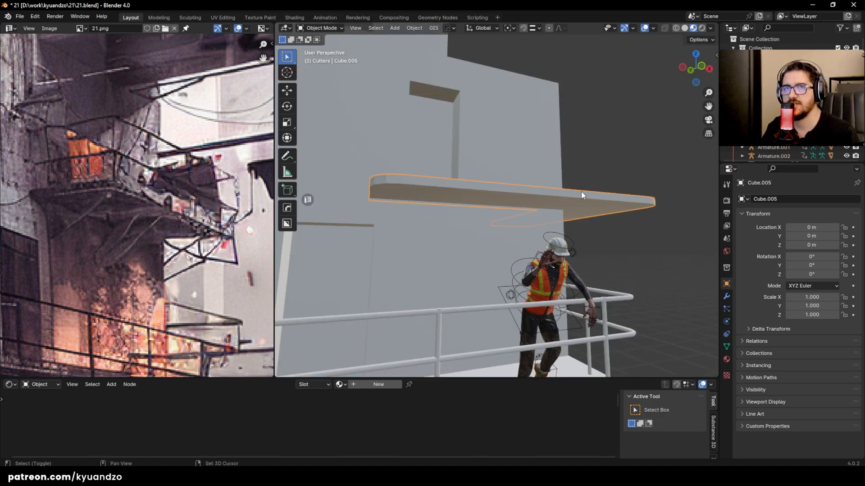
Step: Hide everything except the balcony slab once more and bring the hidden objects back
key(shift+h)
key(alt+a)
click(550, 203)
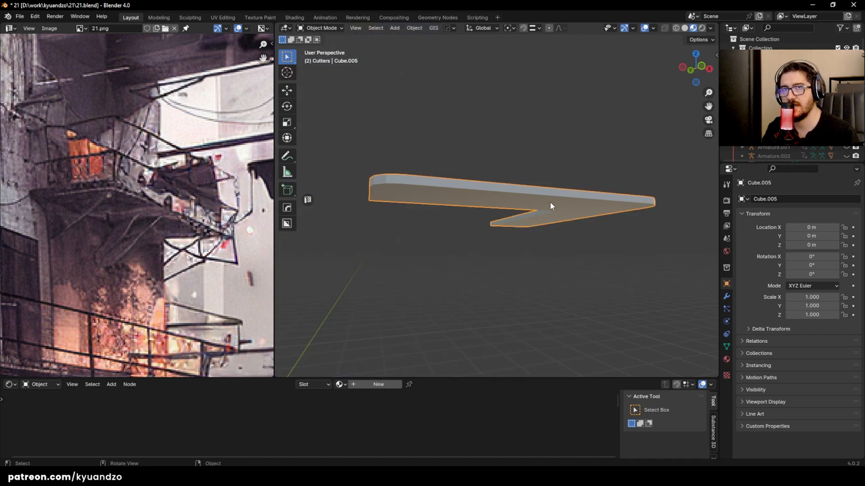
key(alt+h)
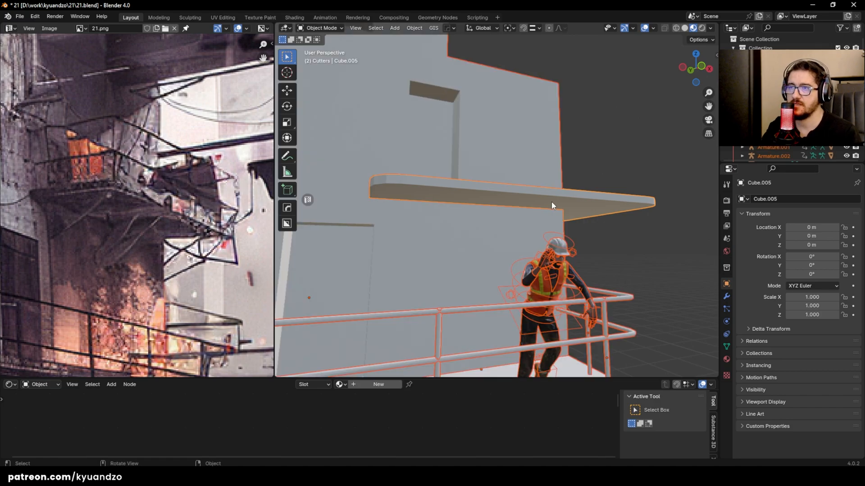
Step: Isolate the upper balcony slab by hiding all other objects in the scene
scroll(525, 223, up, 4)
scroll(525, 223, down, 4)
scroll(512, 221, up, 1)
key(shift+h)
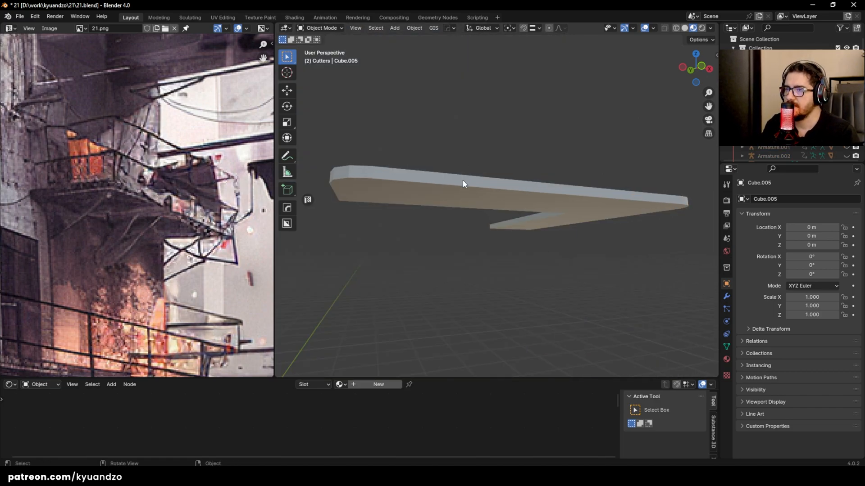
Step: Extrude the slab's underside faces, scale them inward, and raise them about 0.045 m along Z
key(Tab)
middle_drag(554, 266, 583, 269)
middle_drag(504, 191, 488, 244)
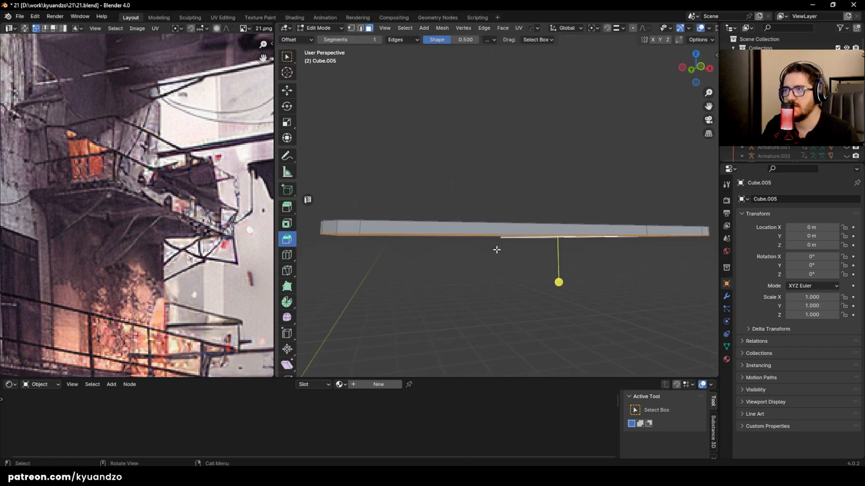
key(e)
click(513, 258)
key(s)
click(594, 276)
key(g)
key(z)
click(602, 272)
Step: Extrude the slab's underside faces down about 0.05 m, extrude again about 0.016 m, and scale the new faces outward
key(e)
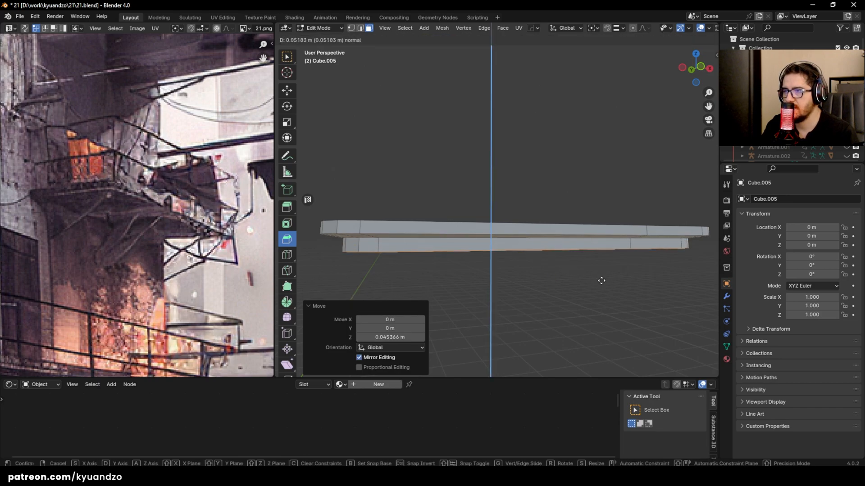
click(601, 279)
key(e)
click(602, 282)
key(s)
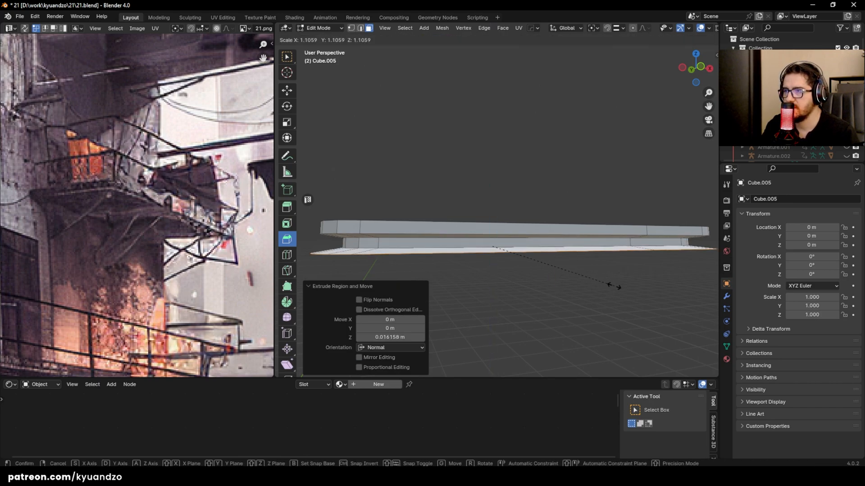
click(608, 285)
Step: Extrude the widened underside downward, scale the bottom faces inward for a chamfered edge, adjust their height along Z, and finish editing
key(e)
click(610, 301)
middle_drag(610, 302, 575, 236)
key(s)
click(612, 248)
key(g)
key(z)
click(614, 245)
key(Tab)
Step: Examine the stepped slab profile from above, from the side and from below
click(568, 164)
scroll(567, 166, up, 6)
click(510, 166)
middle_drag(510, 165, 504, 190)
scroll(504, 190, down, 9)
mouse_move(470, 234)
middle_down()
mouse_move(464, 251)
mouse_move(455, 211)
mouse_move(448, 245)
mouse_move(465, 239)
middle_up()
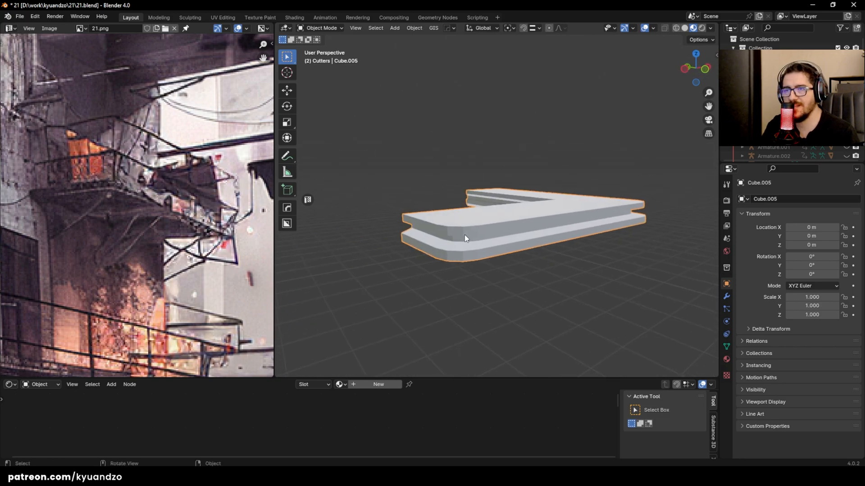
click(443, 166)
middle_drag(443, 167, 443, 170)
middle_drag(459, 180, 457, 141)
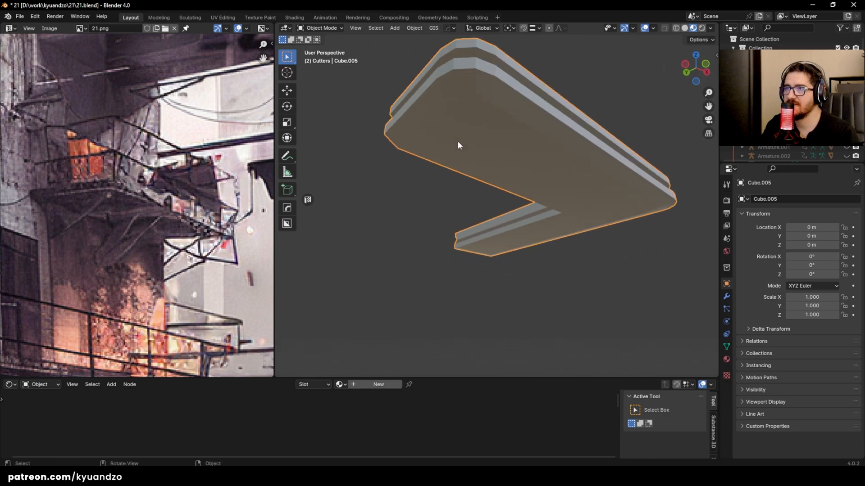
Step: Inset the slab's underside faces by 0.0375 m, extrude them about 0.046 m into the slab, and finish editing
key(Tab)
click(287, 225)
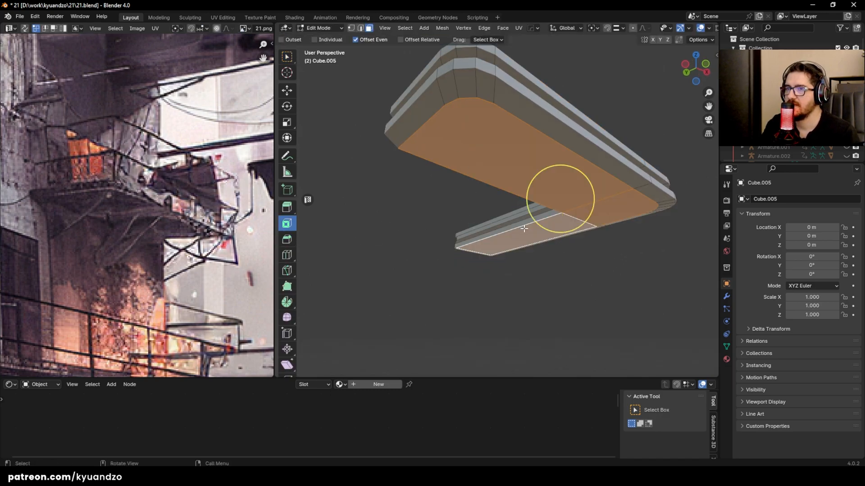
drag(565, 168, 564, 173)
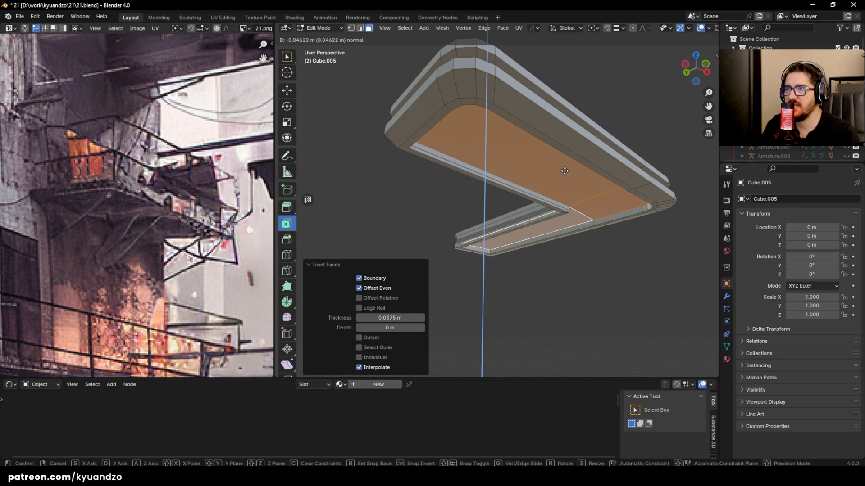
click(564, 171)
key(Tab)
click(356, 185)
middle_drag(384, 156, 321, 106)
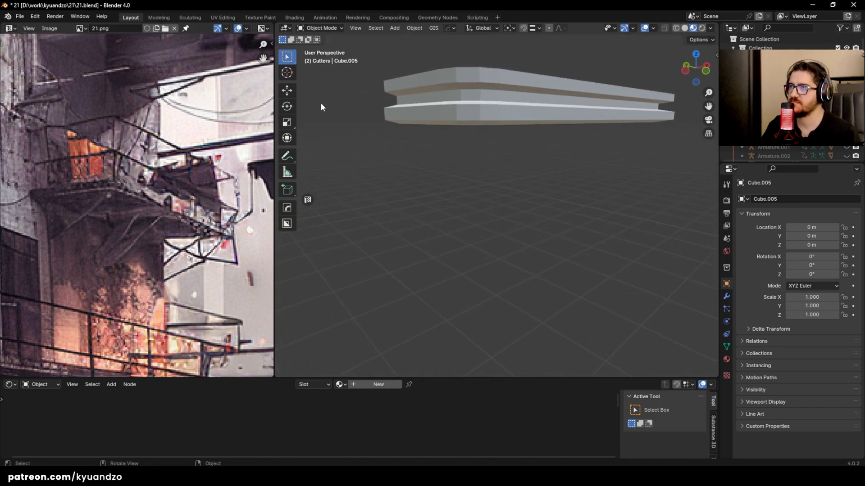
Step: Reveal the hidden objects and view the reshaped balcony slab on the building
key(alt+h)
click(492, 178)
click(484, 106)
scroll(485, 131, down, 5)
scroll(502, 175, up, 2)
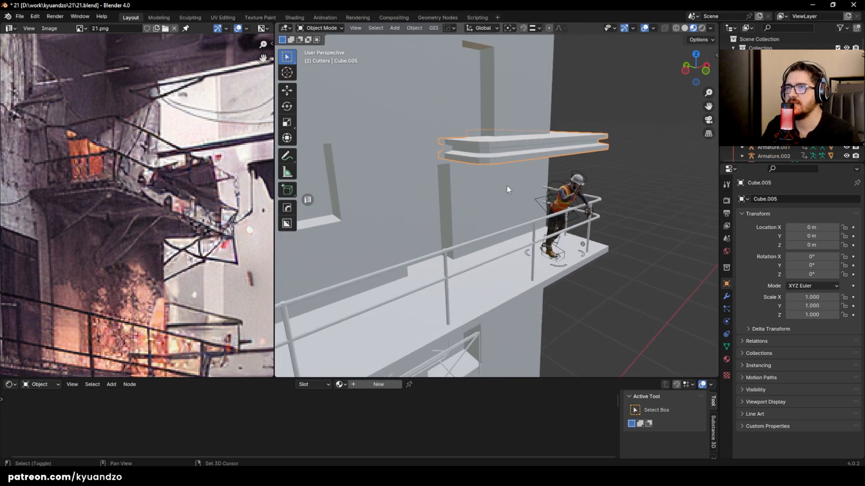
Step: Duplicate the straight and corner metal railing pieces from the spare parts and shift the copies along Y toward the building
scroll(440, 186, down, 6)
shift+middle_drag(589, 275, 500, 212)
shift+middle_drag(586, 214, 486, 197)
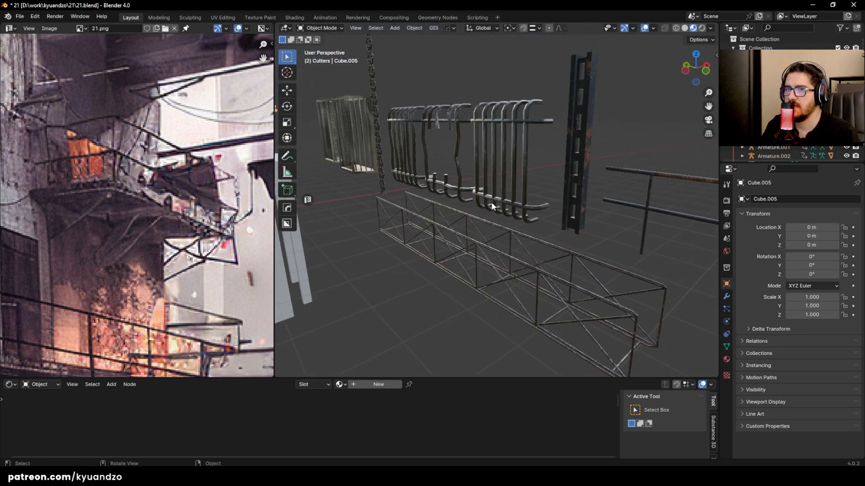
click(615, 200)
scroll(657, 188, down, 6)
scroll(614, 201, up, 3)
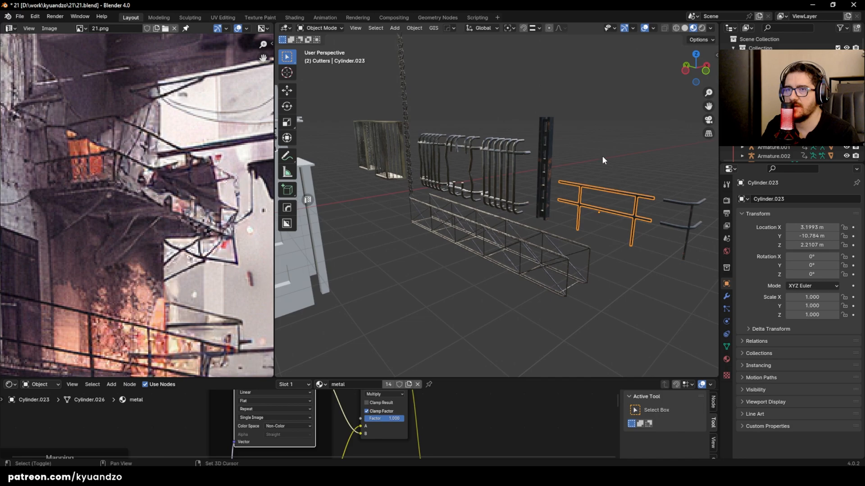
shift+middle_drag(607, 156, 583, 170)
click(584, 172)
key(shift+d)
key(x)
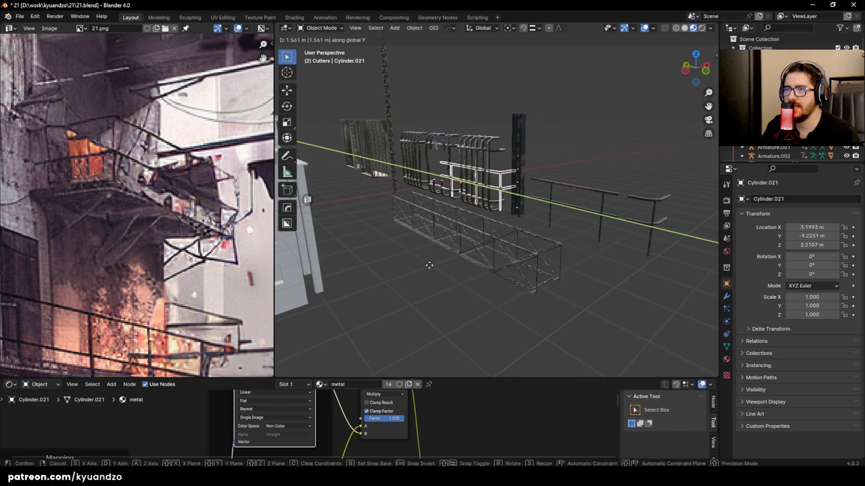
key(y)
click(327, 174)
Step: Move the two copied railing pieces up to the upper balcony, adjusting their position along Z and Y
shift+middle_drag(327, 173, 688, 296)
key(g)
click(314, 148)
shift+middle_drag(314, 148, 463, 191)
scroll(463, 191, up, 8)
key(g)
key(z)
click(461, 146)
middle_drag(460, 146, 469, 208)
key(g)
key(y)
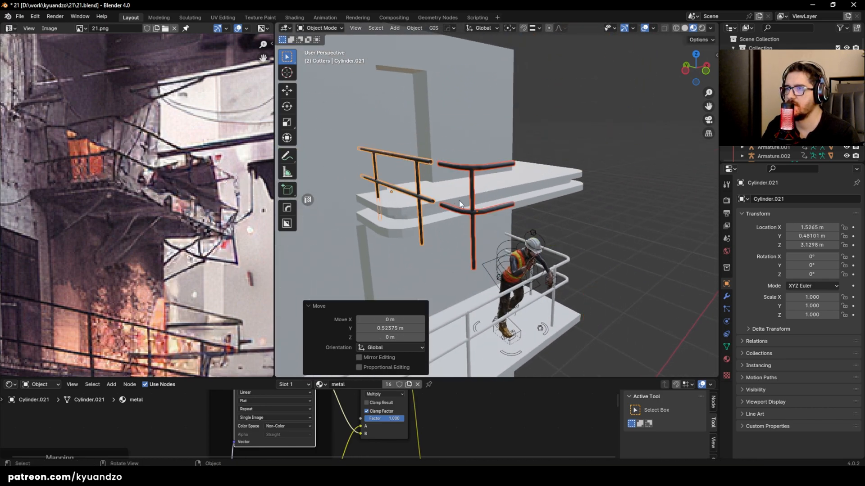
click(426, 177)
Step: Move the straight railing about 0.8 m along X and rotate it -90° around Z to follow the balcony front
click(422, 191)
click(421, 191)
key(g)
key(x)
click(527, 218)
key(r)
key(z)
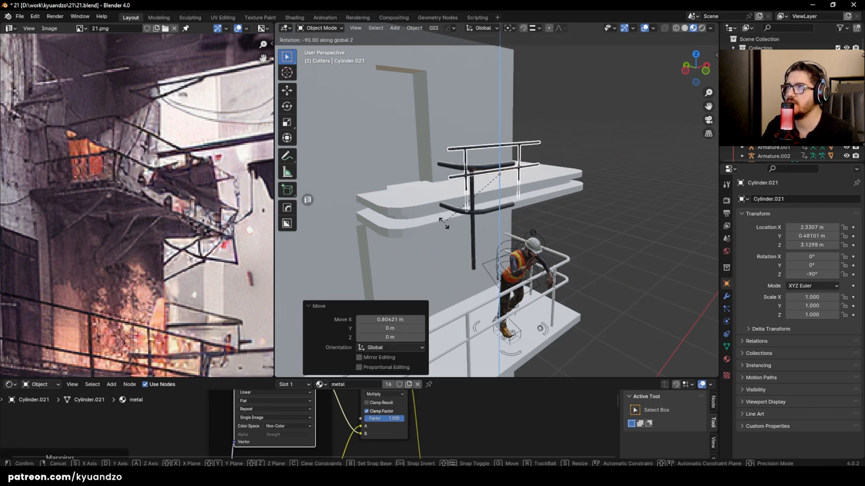
click(444, 224)
click(487, 218)
key(g)
right_click(483, 211)
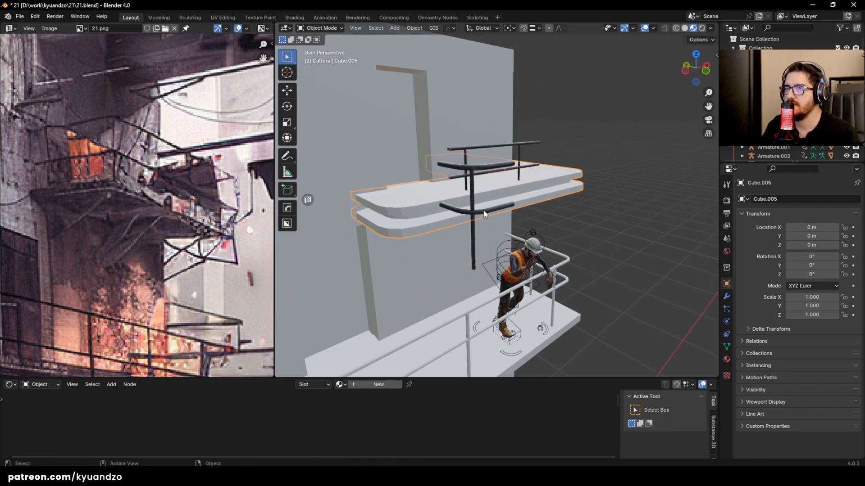
Step: Move the corner railing about 0.06 m along X and 0.59 m along Y onto the balcony slab
click(485, 212)
middle_drag(449, 177, 418, 250)
key(g)
click(432, 111)
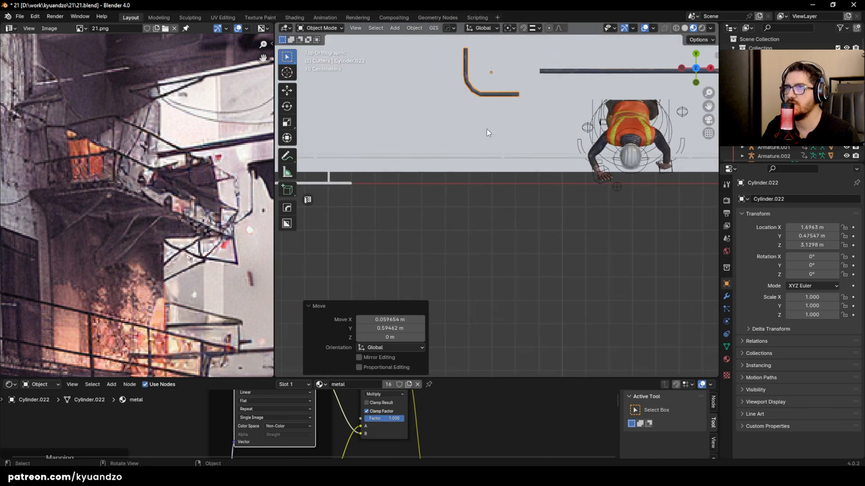
Step: Isolate the balcony slab with its two railing pieces by hiding everything else, and view them from the top
shift+middle_drag(486, 129, 446, 231)
shift+click(509, 175)
shift+click(490, 195)
scroll(491, 196, down, 6)
middle_drag(491, 195, 433, 210)
scroll(432, 207, up, 3)
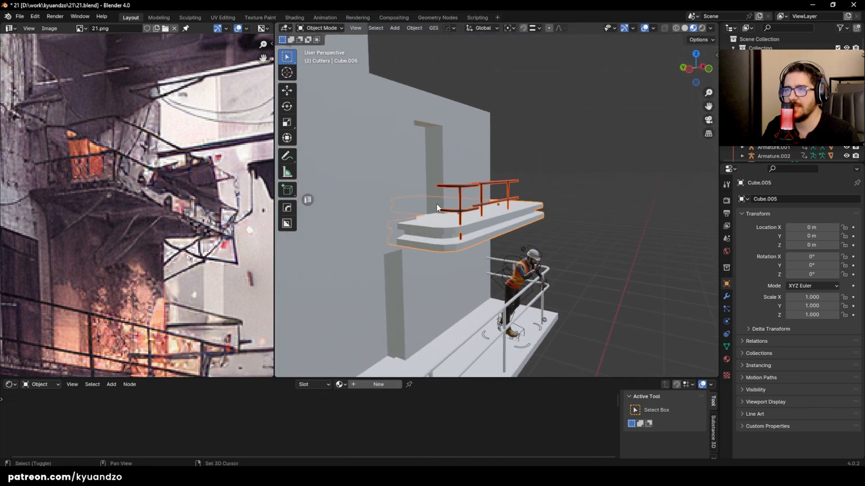
key(shift+h)
key(KP_7)
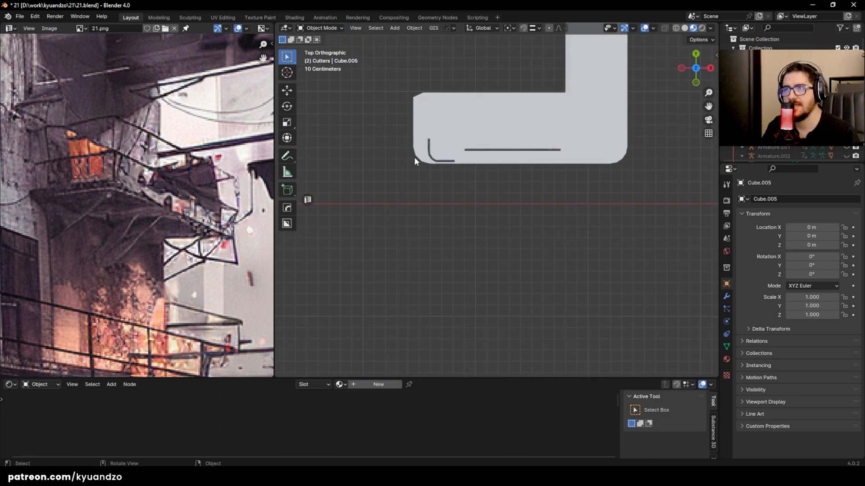
Step: Move the corner railing close to the slab's rounded front corner so it follows the edge
click(430, 154)
scroll(433, 227, up, 3)
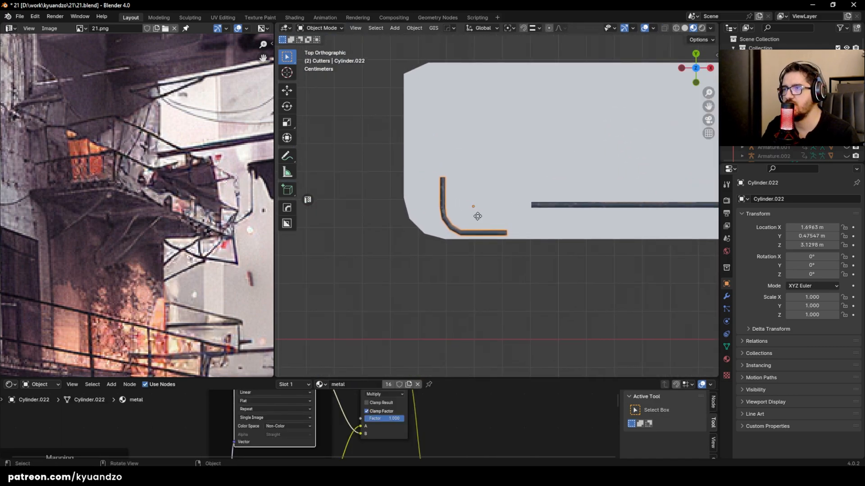
key(g)
click(455, 212)
Step: Move the straight railing about -0.177 m in X and -0.079 m in Y to meet the corner railing's end
click(527, 206)
key(g)
click(482, 229)
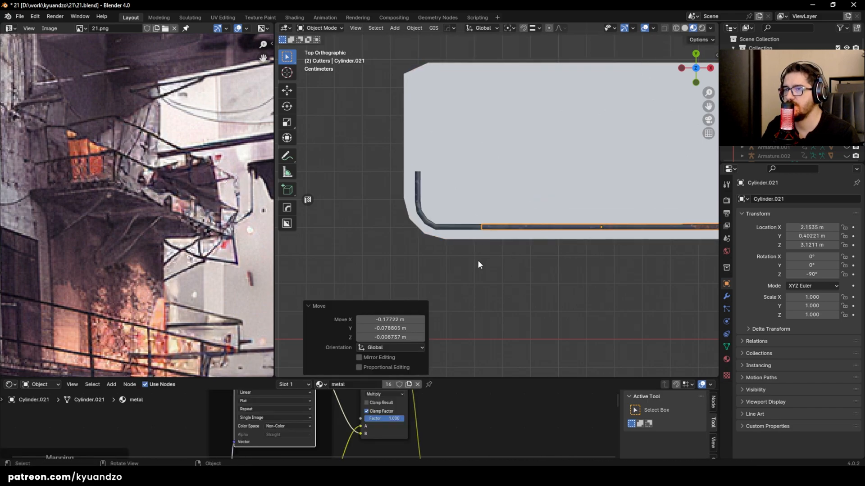
scroll(452, 276, up, 3)
scroll(453, 277, down, 5)
shift+middle_drag(520, 194, 451, 225)
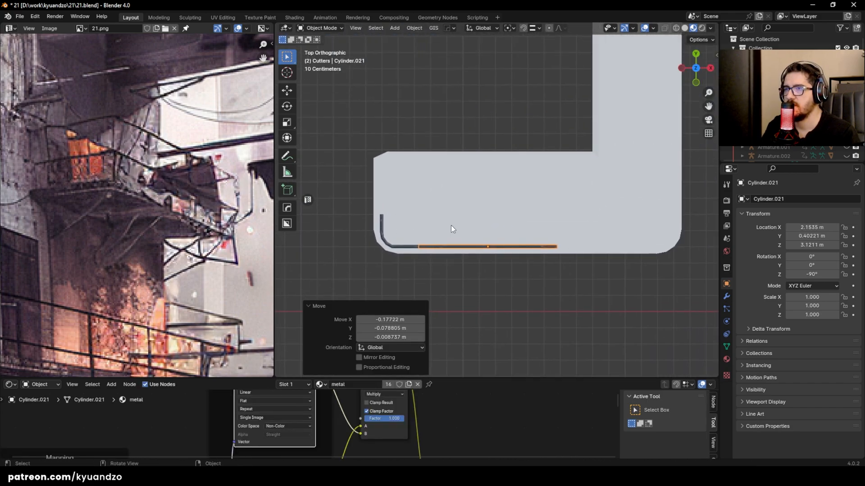
Step: Duplicate the straight railing about 0.88 m along X and the corner railing about 1.26 m along X
key(shift+d)
key(x)
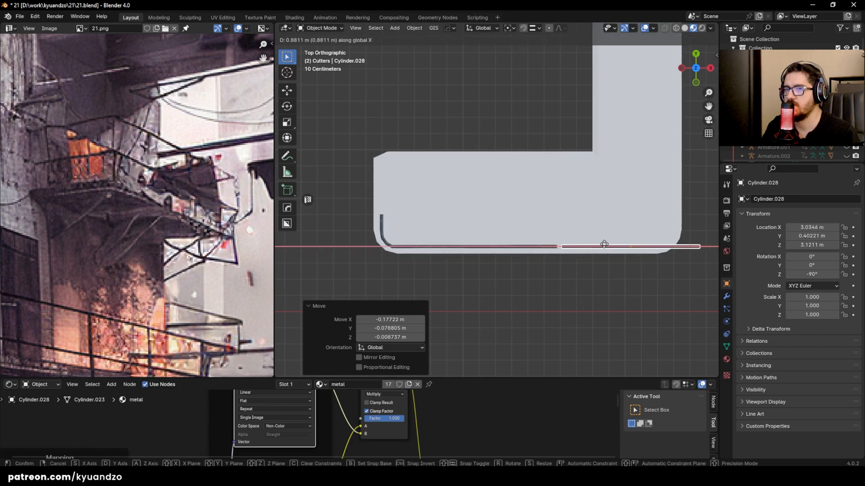
click(603, 244)
click(380, 229)
key(shift+d)
key(x)
click(585, 224)
Step: Try mirroring the duplicated corner railing on the global X axis and undo it
click(414, 28)
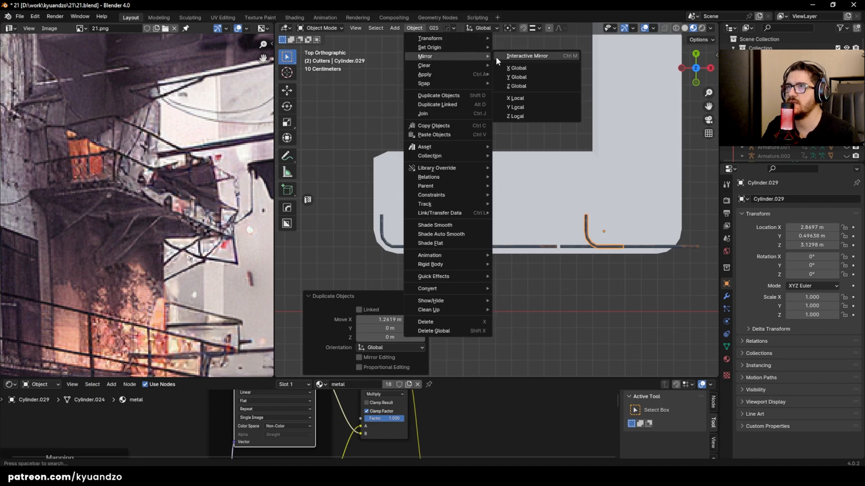
click(504, 65)
shift+middle_drag(593, 211, 453, 164)
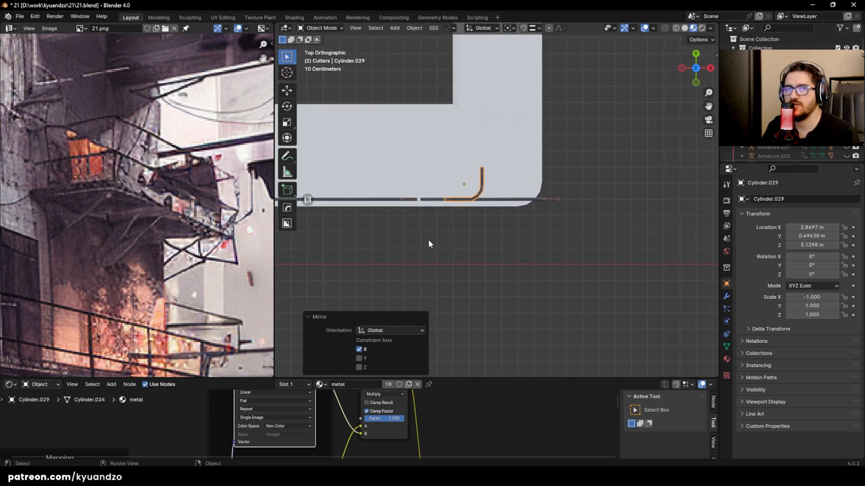
scroll(428, 245, down, 7)
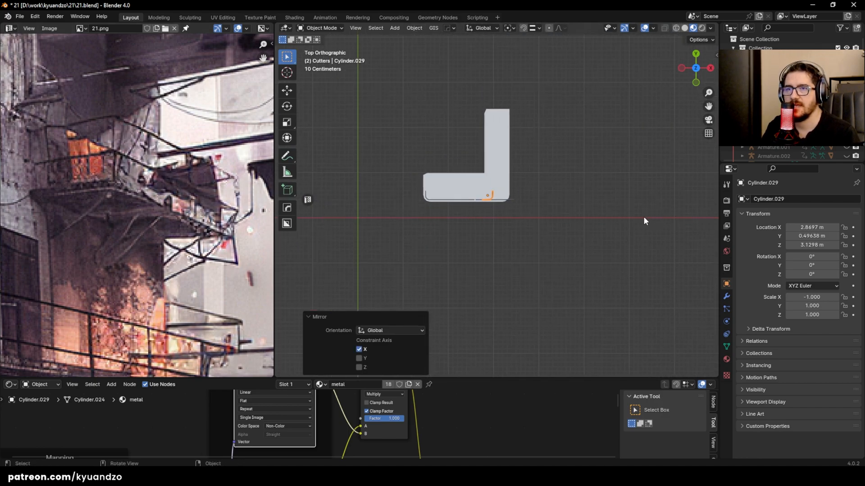
scroll(511, 202, up, 9)
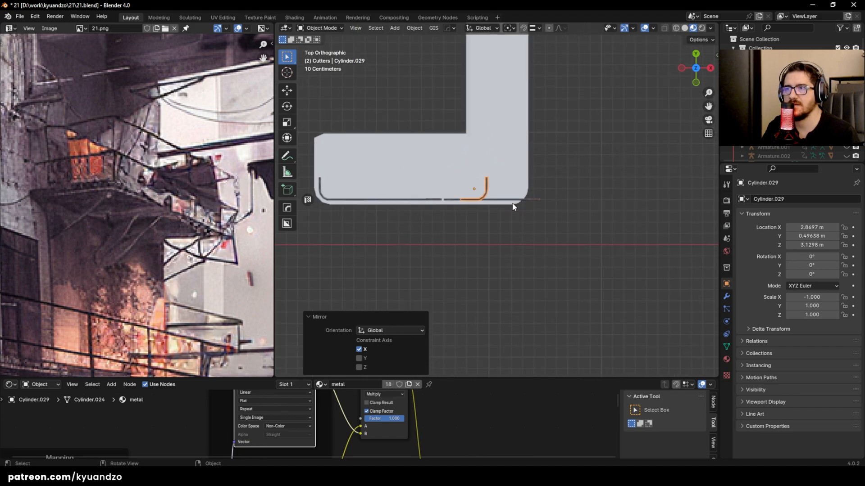
key(ctrl+z)
Step: Mirror the duplicated corner railing on the global X axis
shift+middle_drag(450, 185, 486, 205)
click(414, 28)
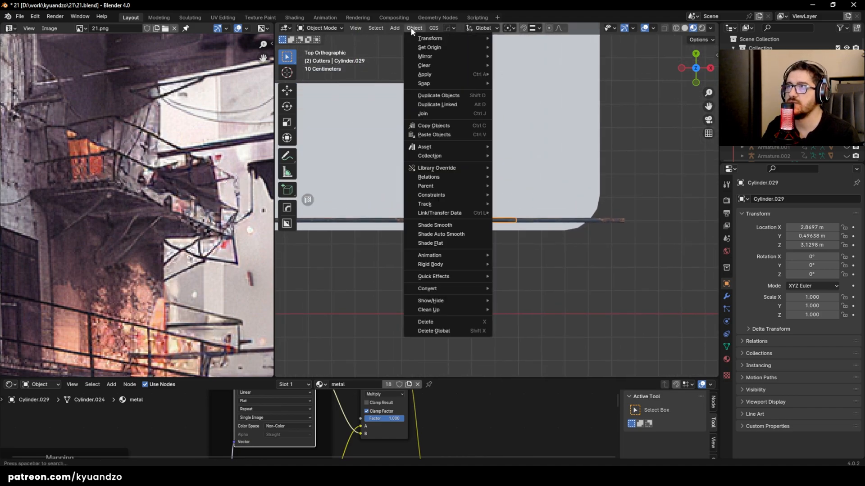
mouse_move(441, 57)
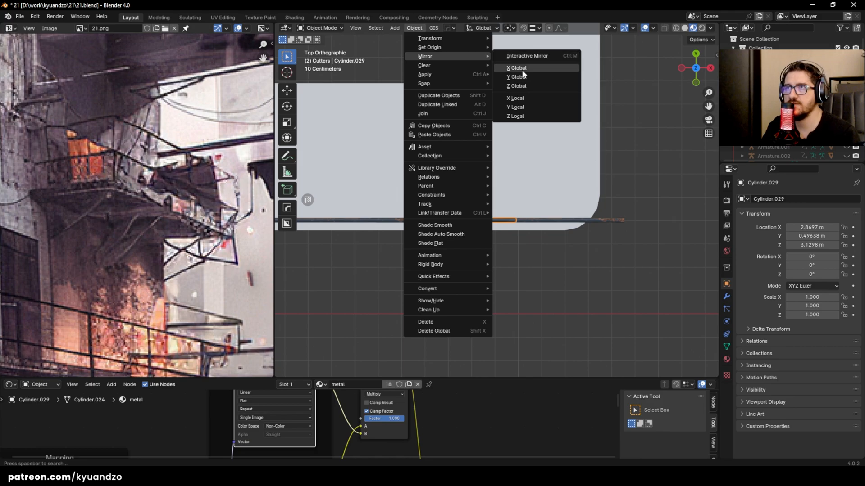
click(550, 68)
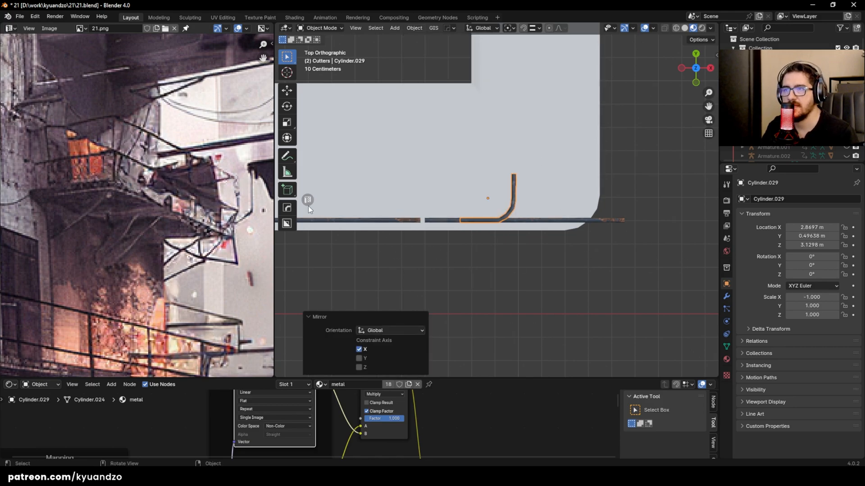
scroll(442, 221, up, 3)
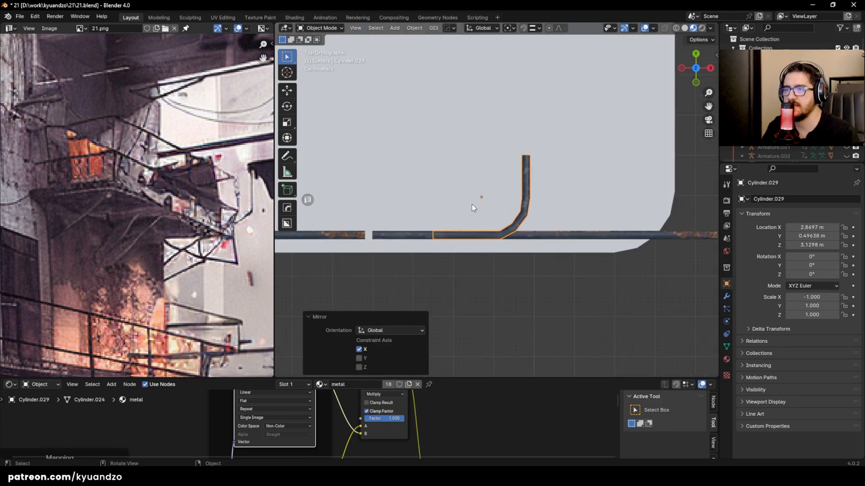
Step: Move the mirrored corner railing along X to the slab's opposite rounded front corner
key(g)
key(x)
click(407, 243)
key(g)
key(x)
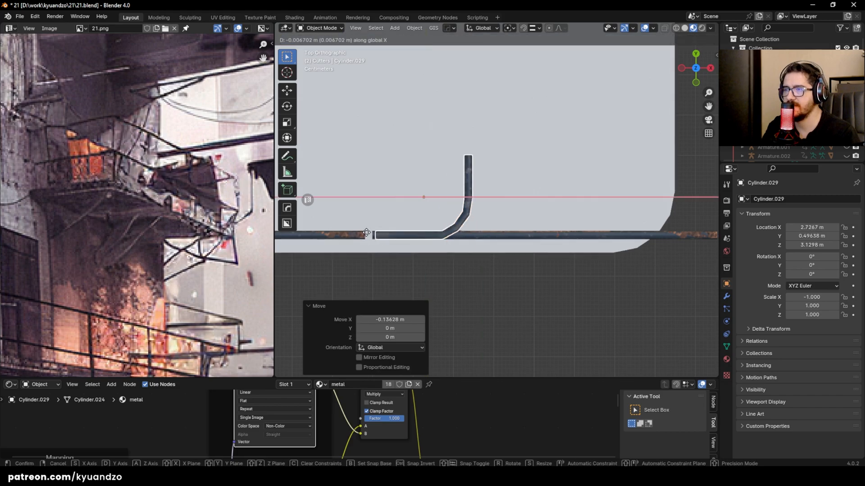
click(555, 228)
click(531, 272)
middle_drag(531, 273, 438, 170)
Step: Slide the second straight railing along X until its rails meet the first straight railing
click(413, 204)
middle_drag(414, 206, 417, 192)
key(g)
key(x)
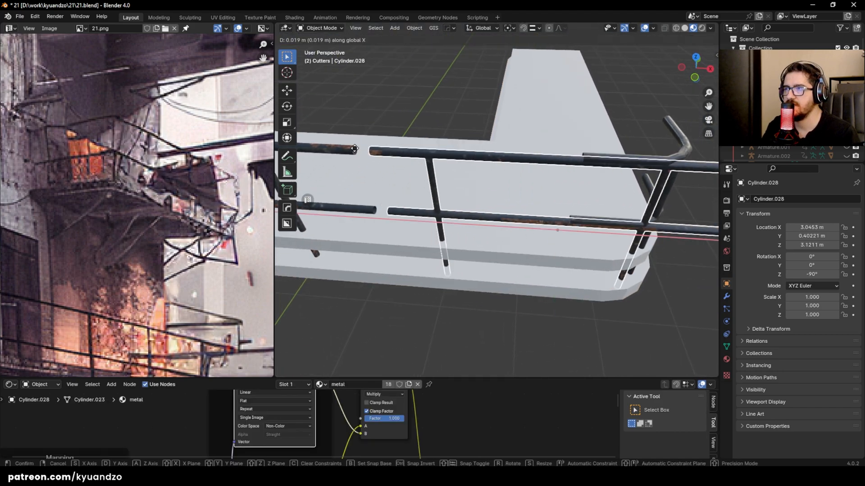
click(354, 148)
middle_drag(354, 148, 520, 200)
Step: Edit the second straight railing in front view and add a loop cut across its upper rail
click(493, 236)
middle_drag(465, 250, 354, 271)
alt+middle_drag(427, 252, 439, 219)
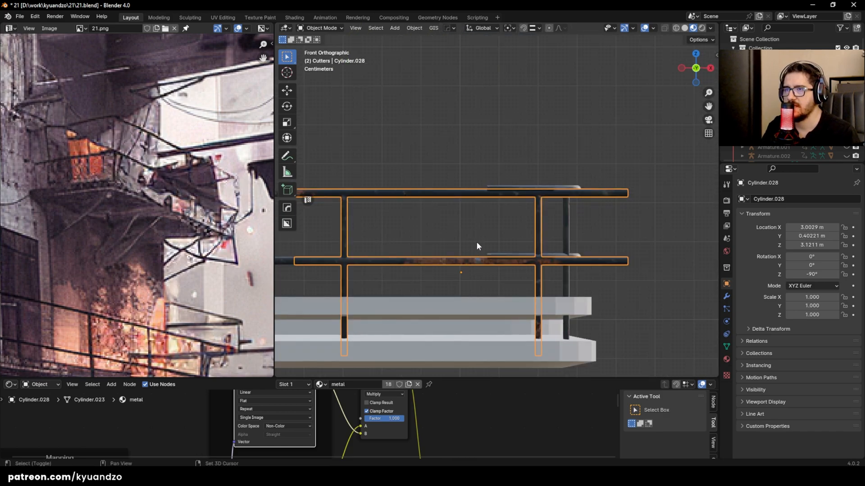
key(Tab)
click(442, 171)
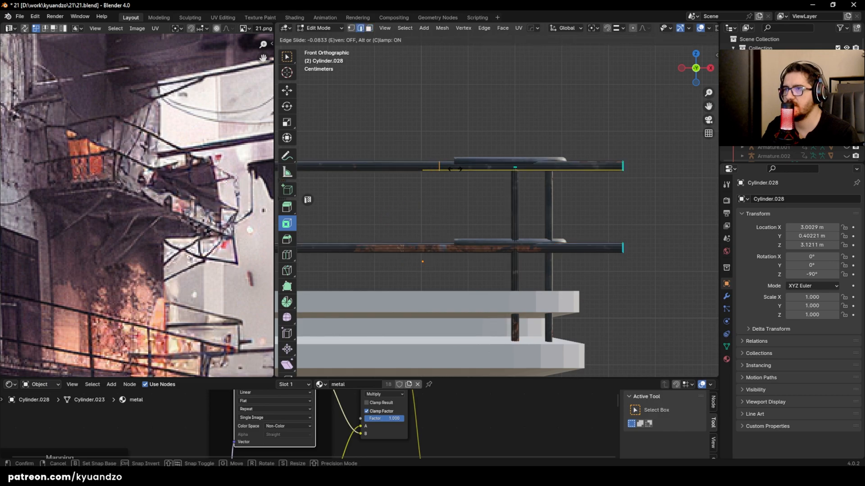
click(453, 169)
Step: Add a loop cut across the lower rail and nudge it about 0.0007 m along X to line up with the upper cut
key(ctrl+r)
click(415, 250)
click(430, 249)
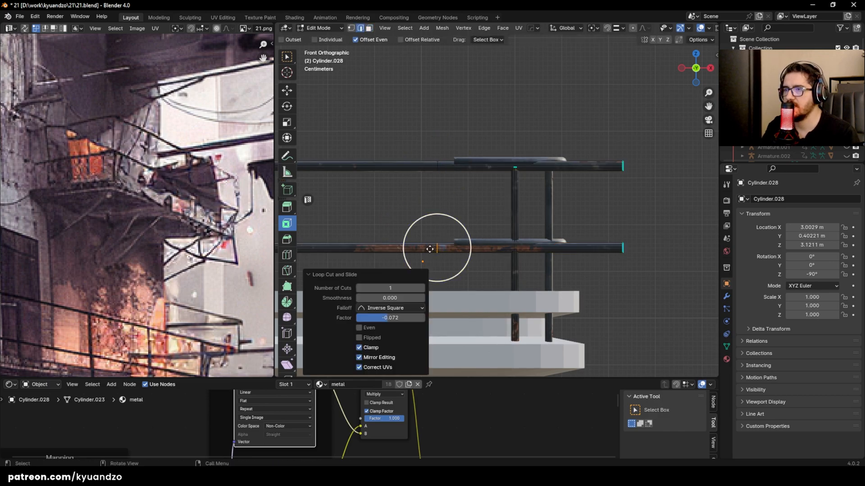
key(g)
key(d)
click(437, 248)
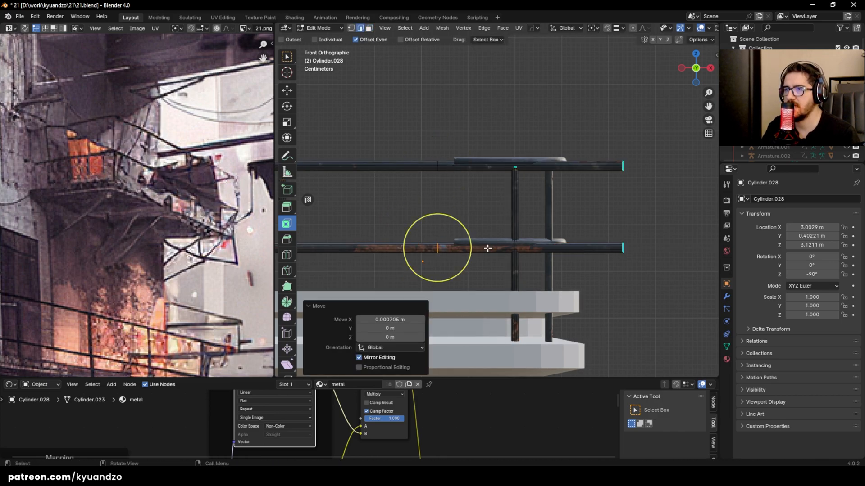
Step: Delete the faces of the second straight railing that lie beyond the new rail cuts and finish editing
drag(460, 131, 651, 376)
key(x)
click(534, 266)
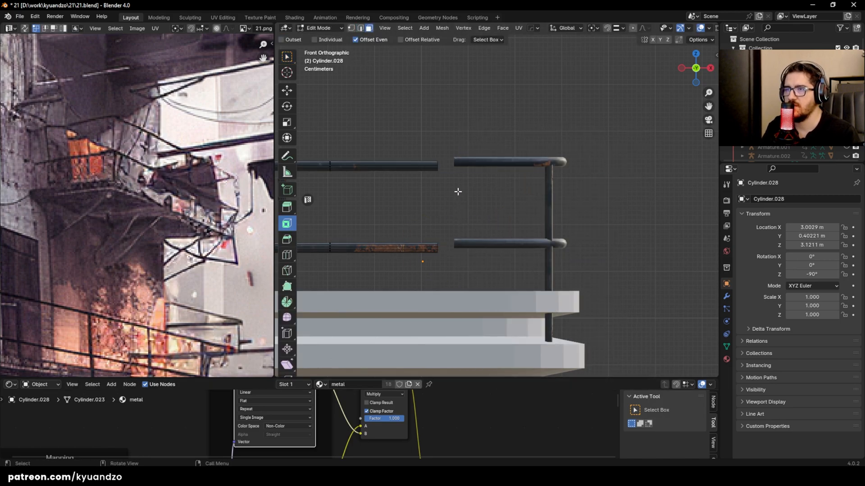
key(Tab)
Step: Raise the straight front railings about 0.0087 m along Z so their rails align with the corner railings
scroll(449, 193, down, 5)
shift+middle_drag(448, 194, 531, 224)
drag(508, 199, 539, 228)
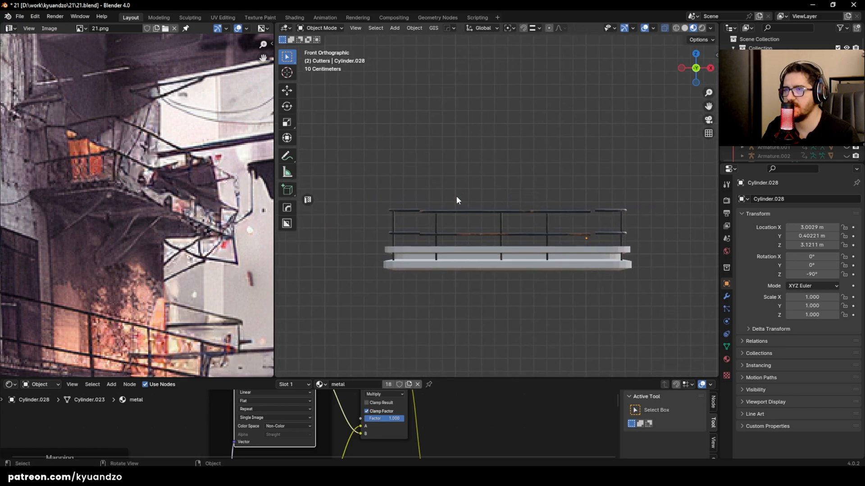
drag(476, 186, 560, 224)
shift+middle_drag(402, 209, 445, 207)
scroll(445, 207, up, 8)
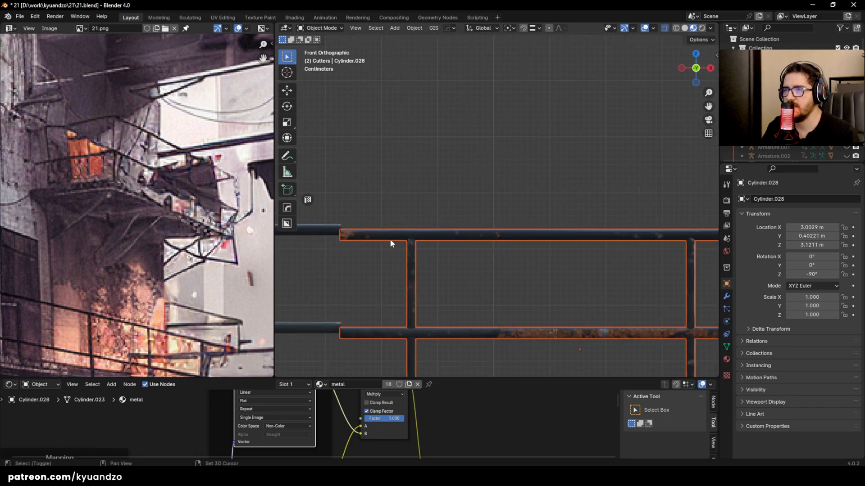
shift+middle_drag(324, 239, 449, 221)
scroll(450, 221, up, 4)
key(g)
key(z)
click(444, 209)
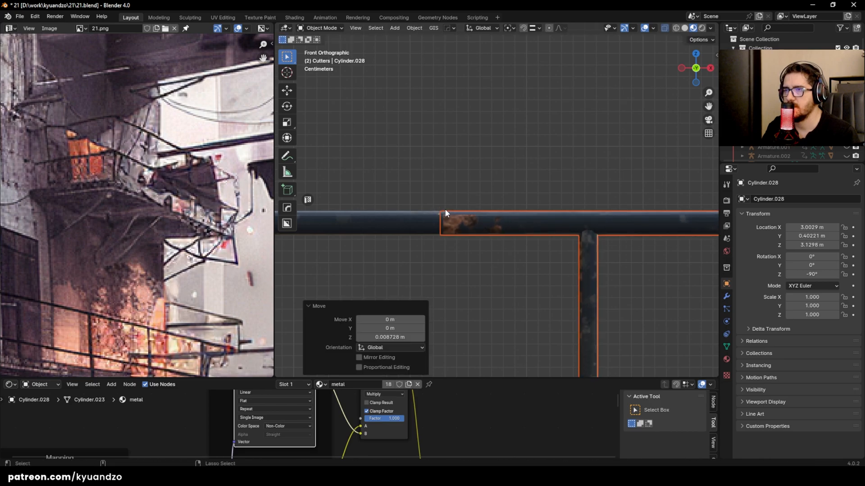
Step: Extend the trimmed rail ends of the second straight railing about 0.034 m along X to the corner railing's rails
scroll(476, 185, down, 2)
scroll(476, 183, down, 5)
scroll(441, 264, up, 3)
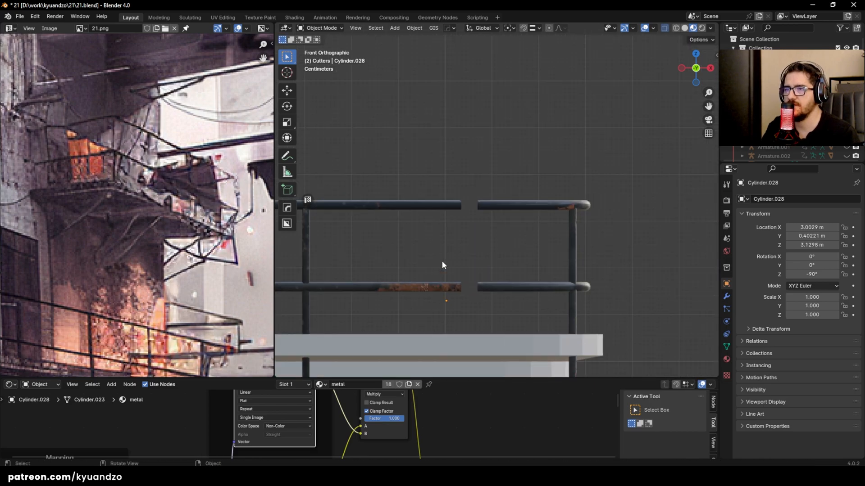
drag(435, 178, 466, 307)
shift+middle_drag(466, 265, 453, 293)
scroll(453, 294, up, 2)
key(Tab)
key(1)
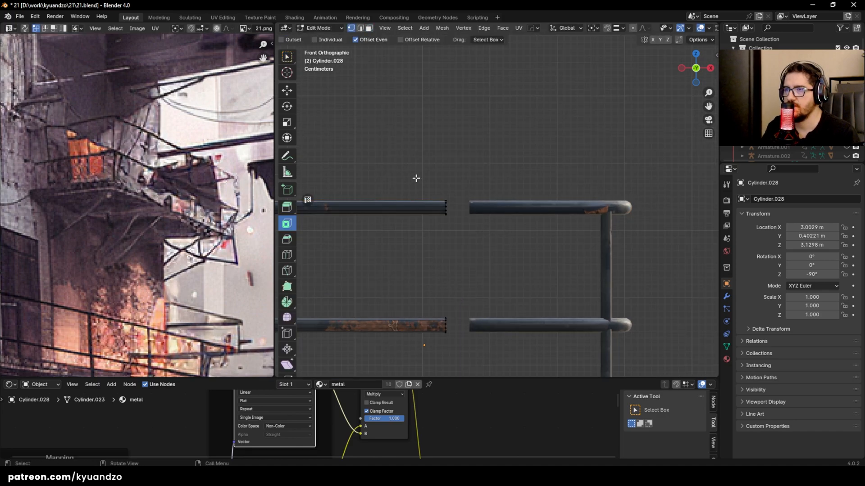
key(a)
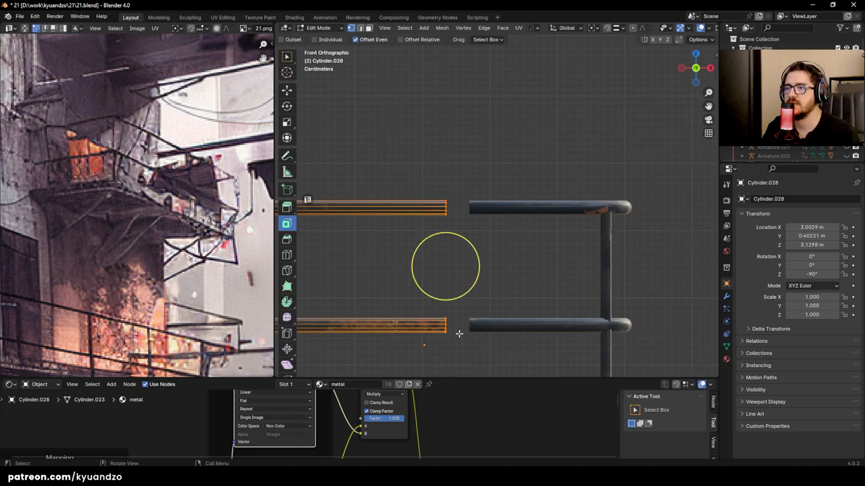
key(g)
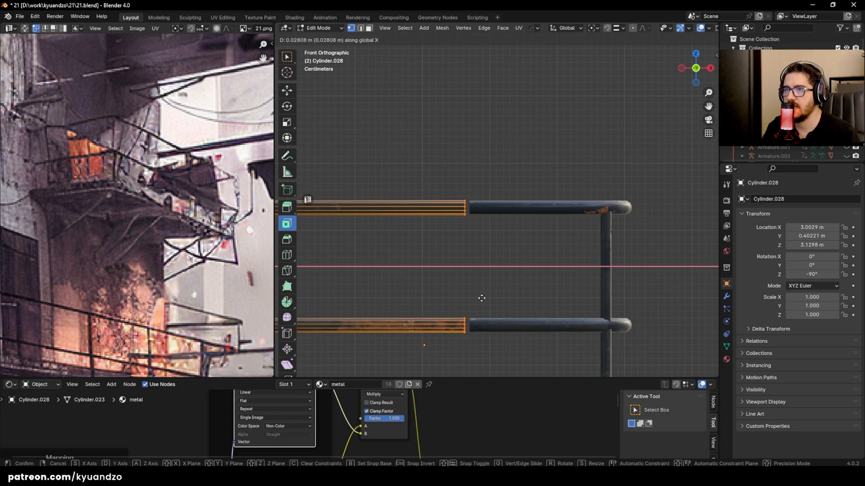
click(485, 298)
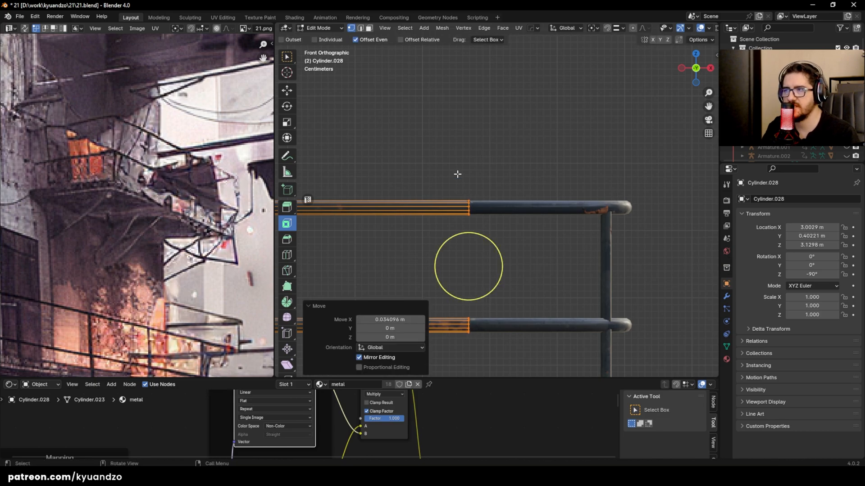
Step: Nudge the extended rail ends back about 0.005 m along X, leaving a narrow gap before the corner railing
key(Tab)
middle_drag(454, 158, 458, 207)
scroll(448, 193, up, 5)
key(Tab)
key(g)
key(d)
key(s)
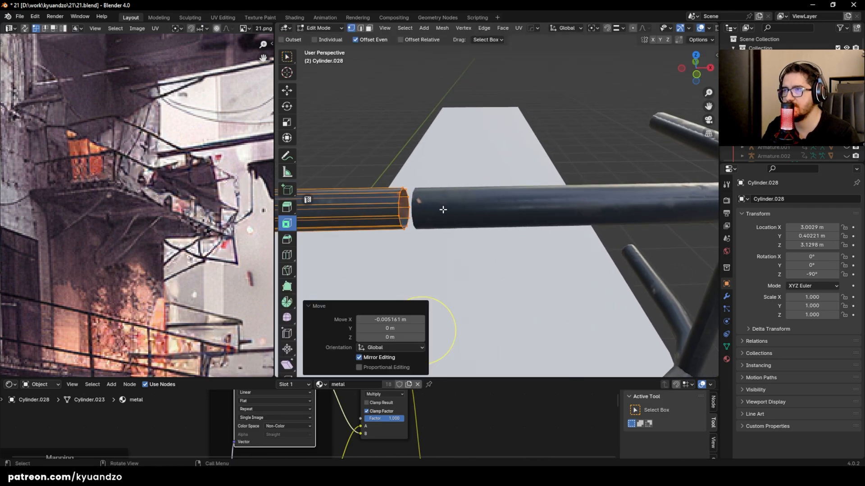
click(443, 210)
key(Tab)
Step: Duplicate the mirrored corner railing along Y toward the far end of the slab's side arm
scroll(412, 229, down, 8)
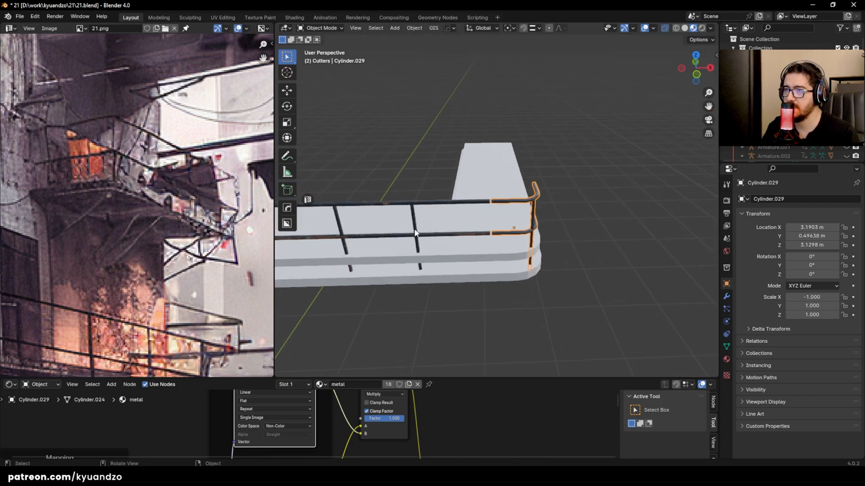
middle_drag(579, 156, 501, 230)
scroll(544, 165, down, 2)
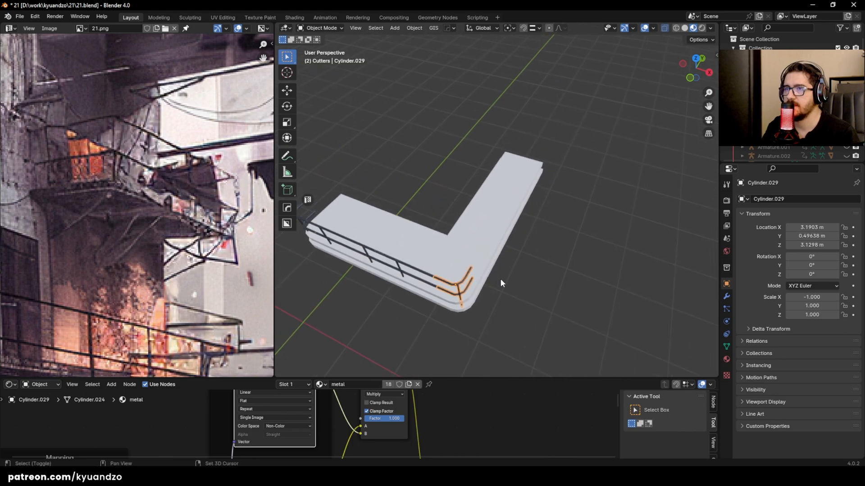
key(shift+d)
key(x)
key(y)
click(562, 179)
middle_drag(561, 179, 423, 158)
click(478, 148)
click(423, 159)
Step: Rotate the duplicated corner railing 90° about Z and move it along Y to the side arm's end corner
key(r)
key(z)
click(401, 131)
key(g)
key(y)
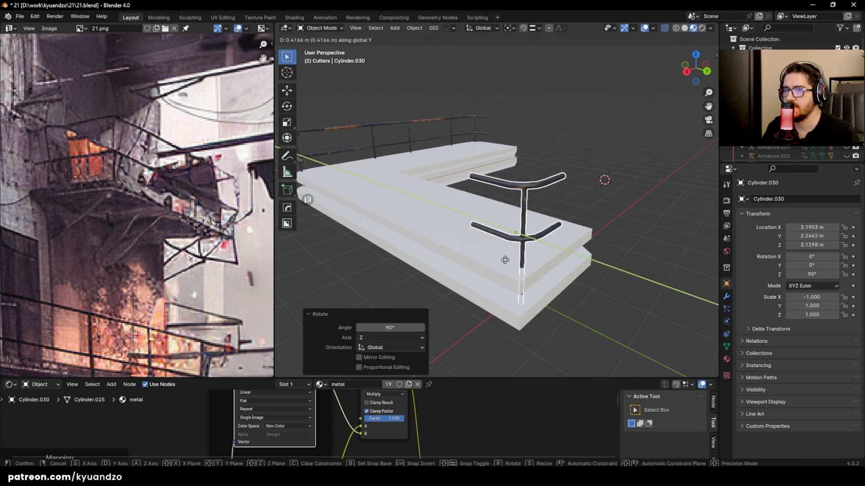
click(480, 235)
Step: Try duplicating the trimmed straight railing and moving the copy along Y and X toward the side arm's outer edge
middle_drag(480, 235, 445, 203)
click(437, 68)
key(shift+d)
key(y)
click(487, 131)
key(g)
key(x)
click(414, 171)
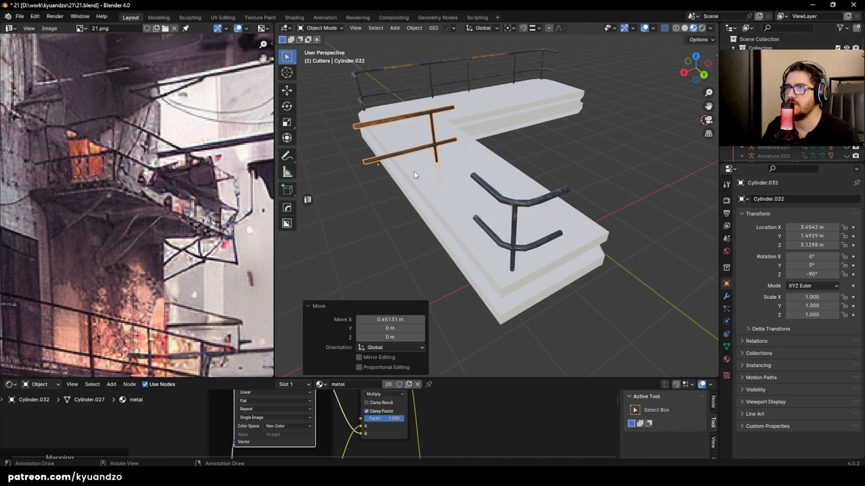
click(475, 62)
key(ctrl+z)
Step: Duplicate the untrimmed two-post straight railing and bring the copy over to the slab's side arm
click(480, 56)
key(shift+d)
key(y)
key(x)
click(442, 191)
Step: Rotate the copied straight railing 90° about Z and move it about 0.146 m along X toward the arm's outer edge
key(r)
key(z)
ctrl+click(445, 109)
key(g)
key(x)
click(437, 130)
middle_drag(435, 132, 513, 185)
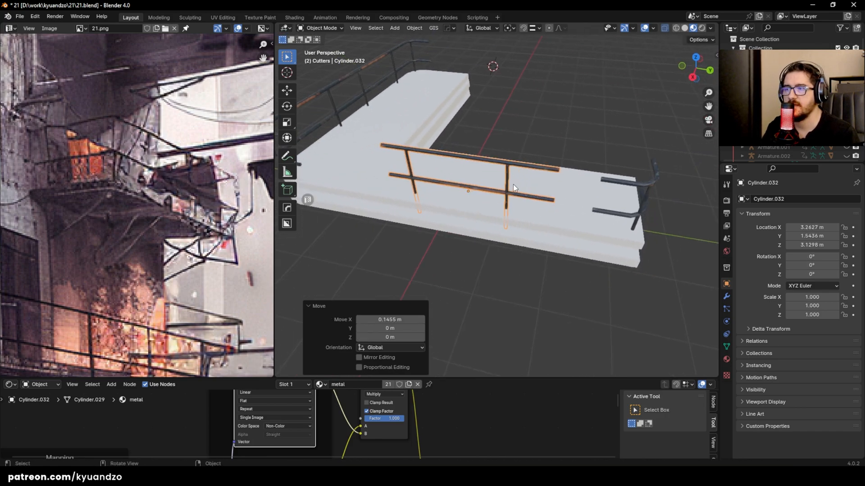
Step: Examine the railing sections from the side, front and top to check their spacing and joints along the slab
scroll(514, 187, up, 5)
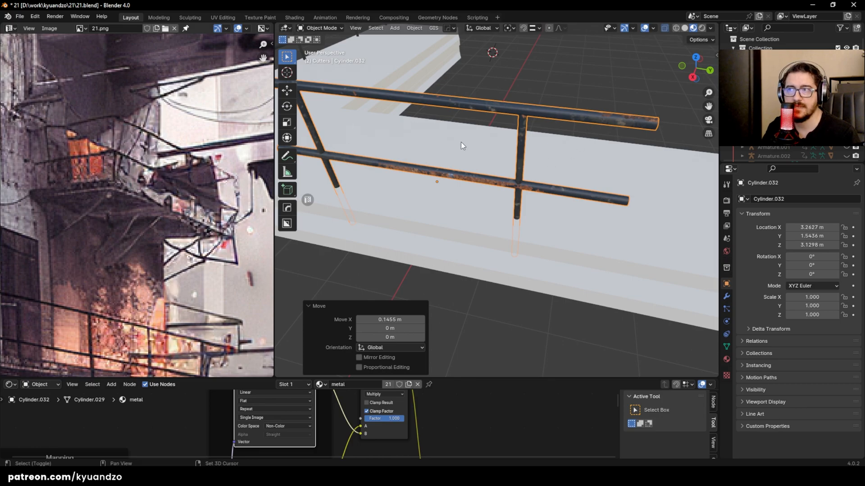
scroll(460, 141, down, 10)
middle_drag(518, 212, 480, 211)
key(shift+grave)
key(s)
key(w)
click(451, 206)
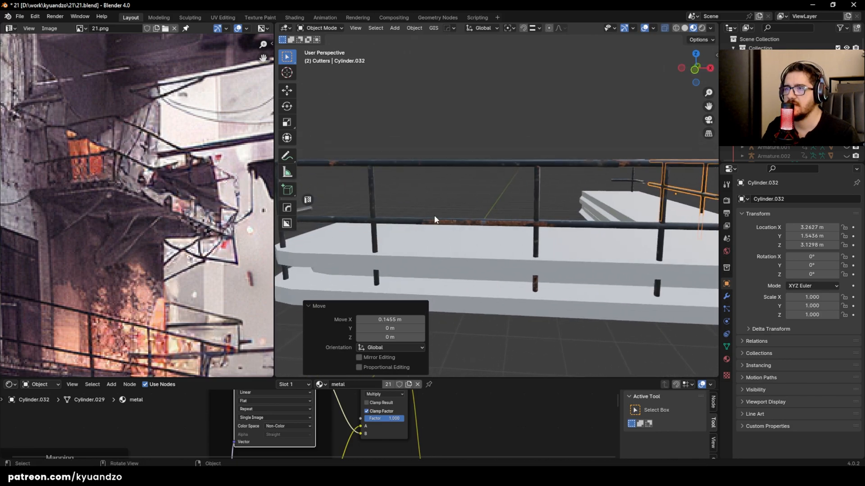
scroll(486, 229, up, 2)
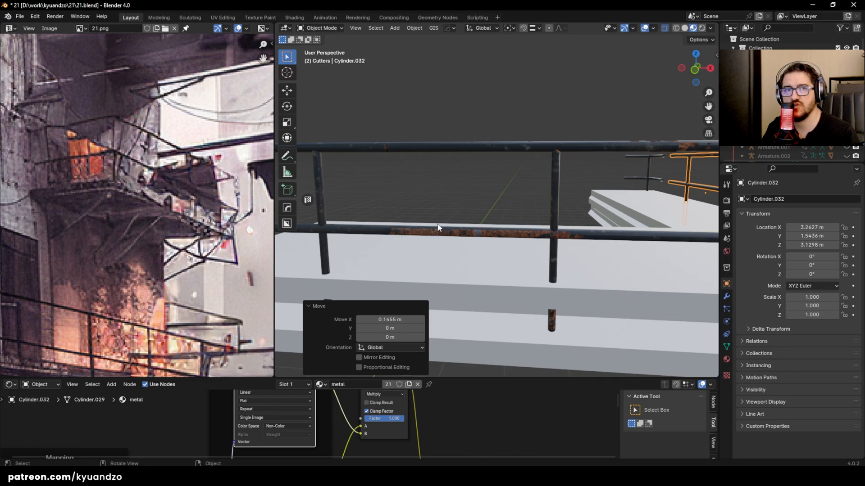
scroll(576, 209, down, 5)
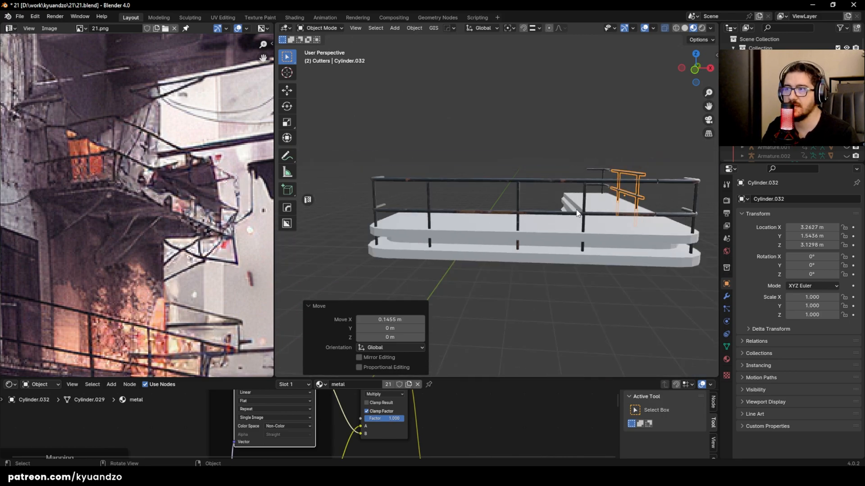
scroll(577, 211, up, 6)
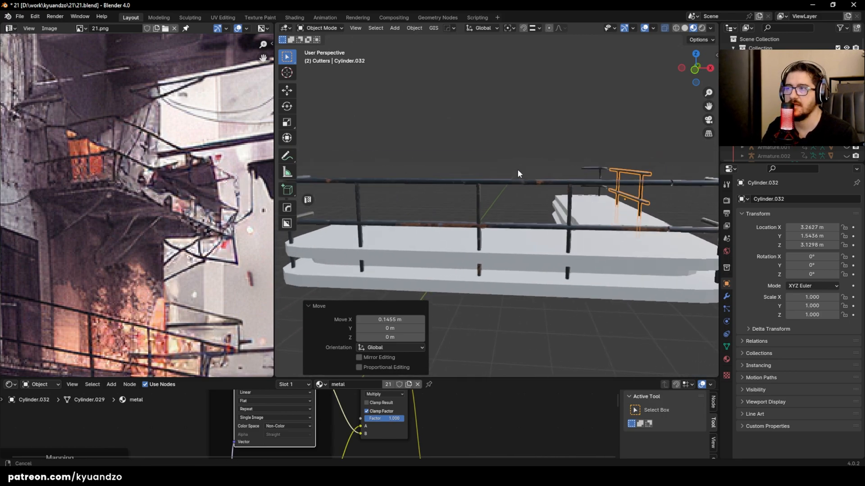
alt+middle_drag(512, 171, 493, 238)
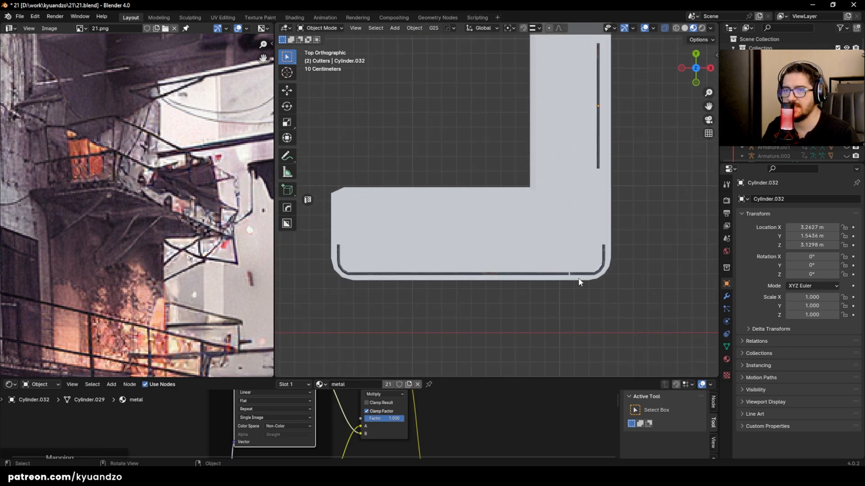
Step: In top view, duplicate the trimmed straight railing together with its adjoining corner railing and place the copies off the slab's front edge
scroll(561, 295, up, 3)
click(543, 256)
shift+click(556, 253)
scroll(556, 252, down, 3)
shift+middle_drag(474, 234, 605, 251)
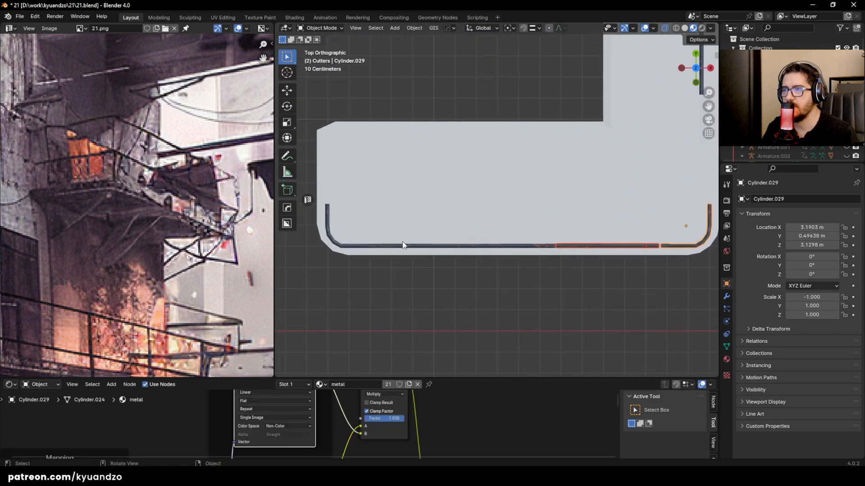
key(shift+d)
click(442, 305)
Step: Join the adjoining corner railing with the trimmed straight railing into one object
click(649, 267)
click(647, 251)
click(645, 247)
shift+middle_drag(622, 318, 561, 218)
key(shift+grave)
key(w)
key(a)
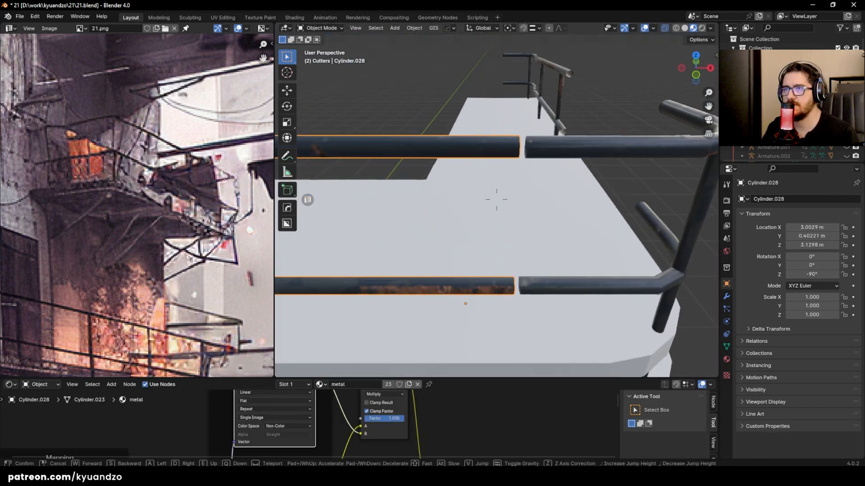
click(496, 199)
key(Tab)
key(Tab)
shift+click(524, 166)
shift+click(472, 164)
key(ctrl+j)
Step: Close the gap in the upper rail by bridging its two facing open edge loops with Bridge Edge Loops
shift+middle_drag(511, 158, 501, 190)
key(shift+grave)
key(w)
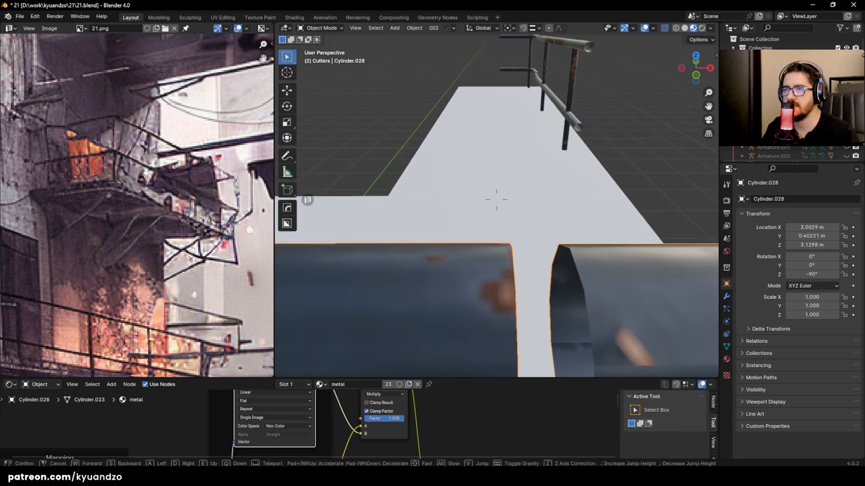
key(s)
key(w)
key(a)
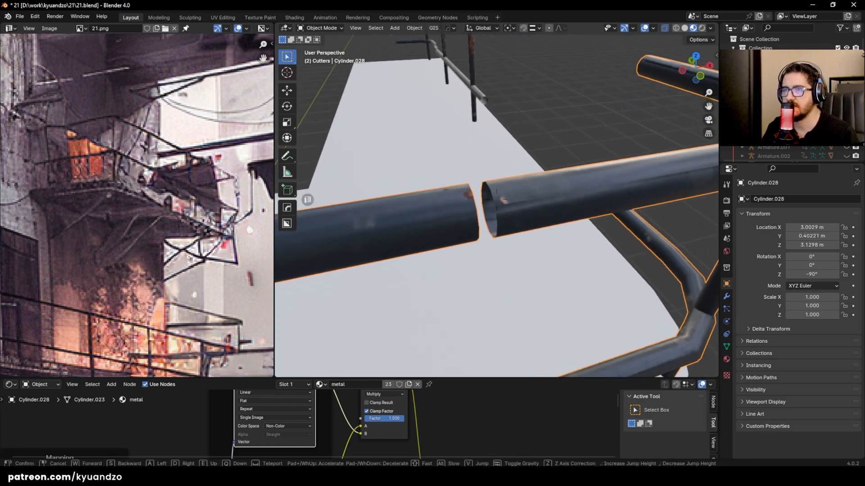
key(w)
click(496, 200)
key(Tab)
click(470, 197)
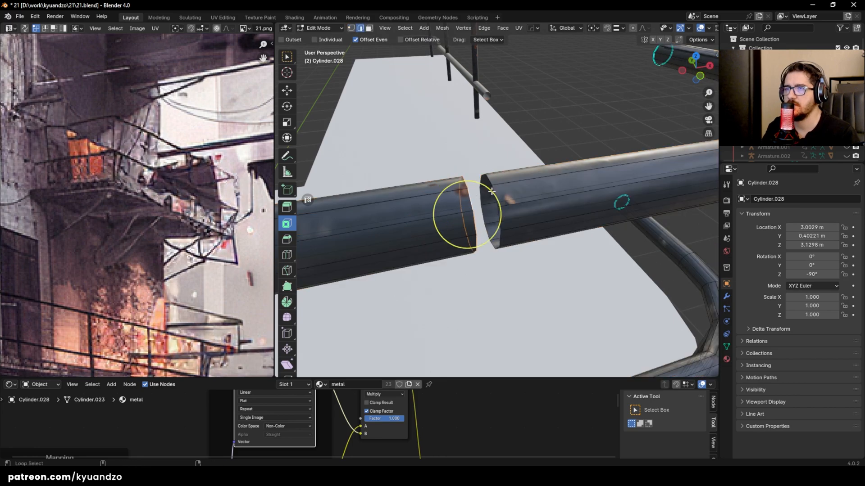
click(493, 28)
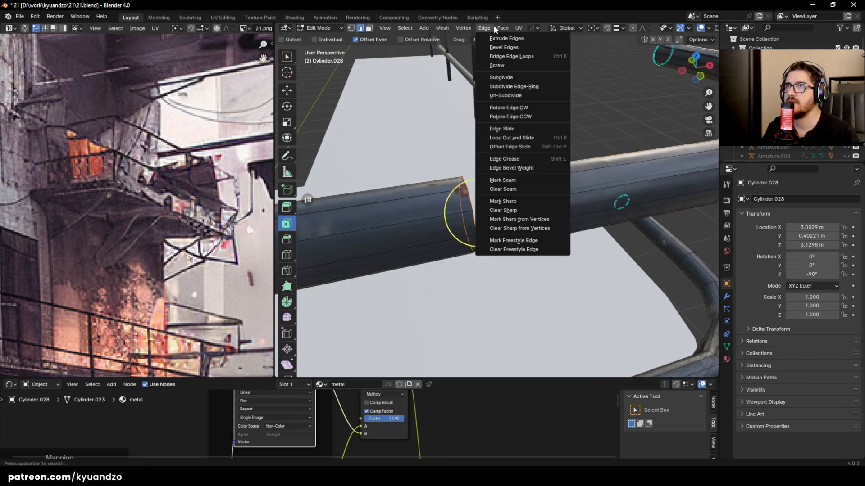
click(512, 56)
key(Tab)
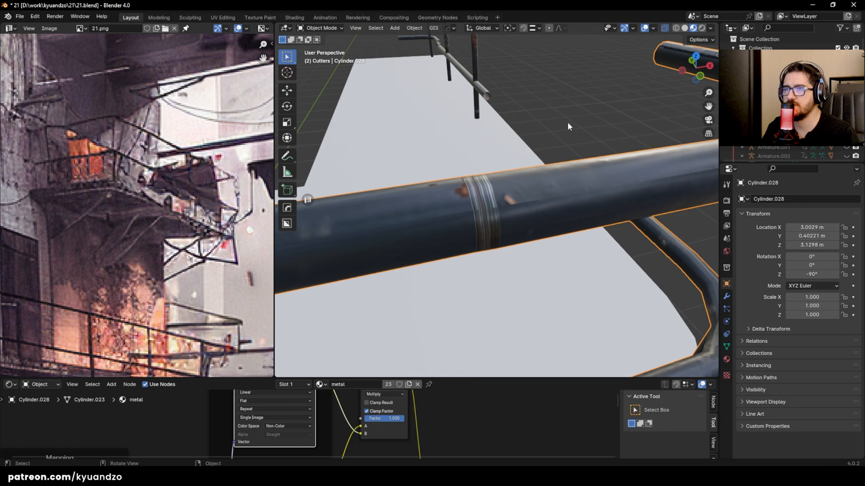
Step: Unwrap the bridged band of faces on the upper rail with Cube Projection
scroll(479, 193, up, 3)
key(Tab)
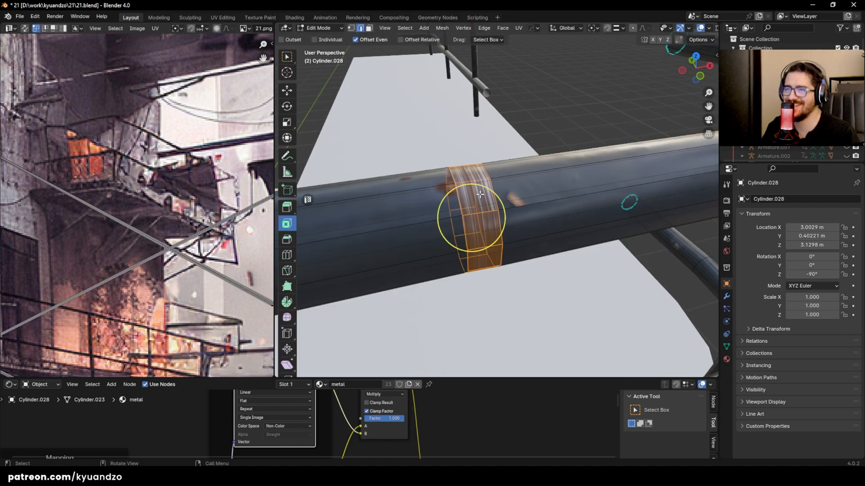
key(u)
click(446, 237)
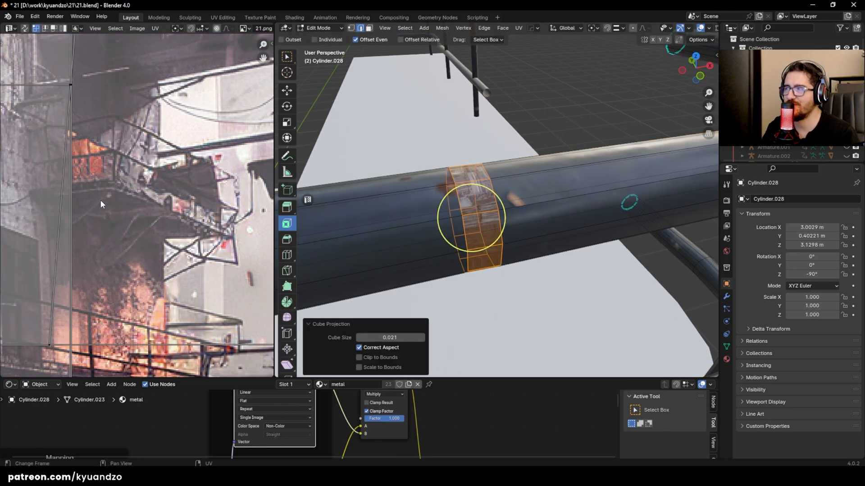
Step: Scale the bridged band's UVs down repeatedly to match the texture density of the surrounding rail
scroll(85, 130, down, 3)
key(a)
key(s)
click(64, 192)
key(s)
click(62, 216)
key(s)
click(68, 221)
key(s)
click(72, 217)
key(s)
click(76, 214)
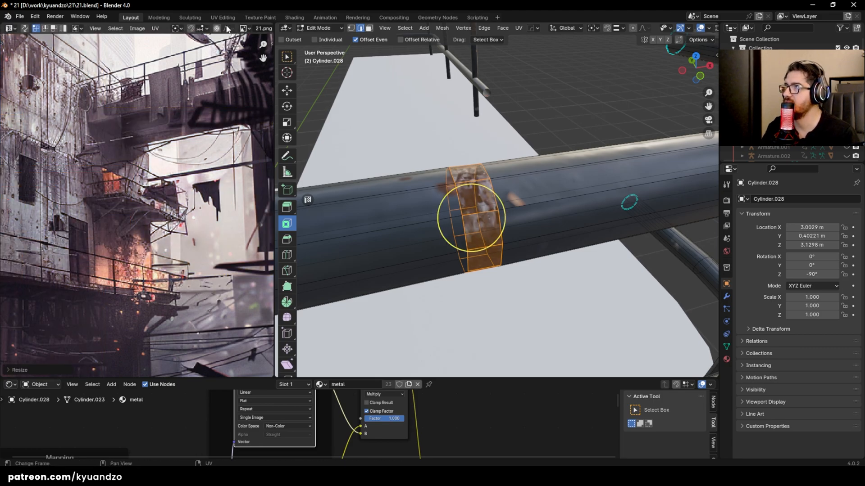
Step: Display metal_Base_color.png behind the UVs and move the band's UVs onto the dark rusted metal area
click(84, 28)
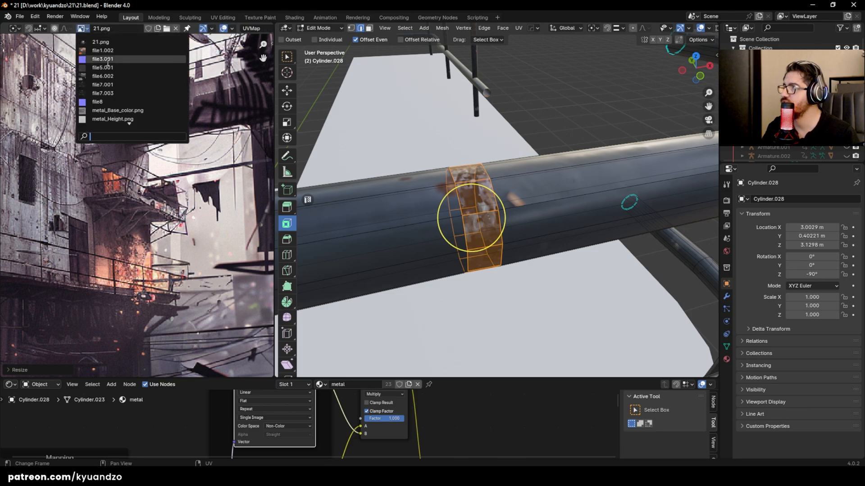
click(120, 110)
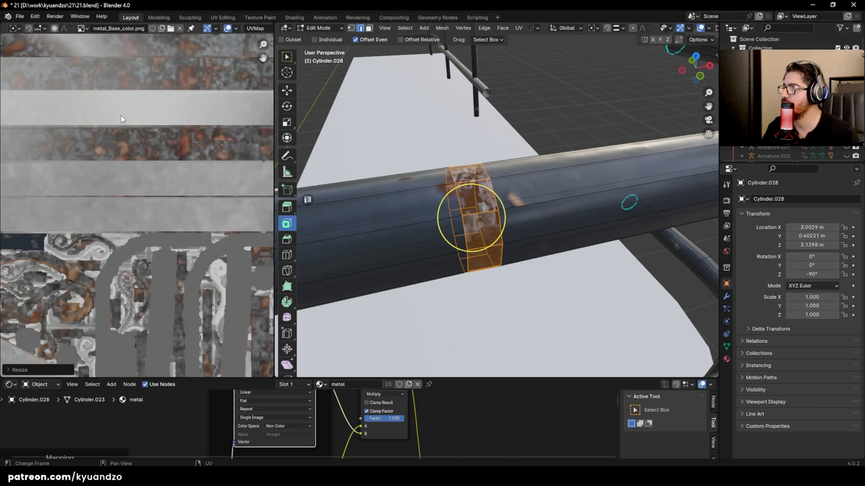
scroll(115, 185, down, 3)
key(g)
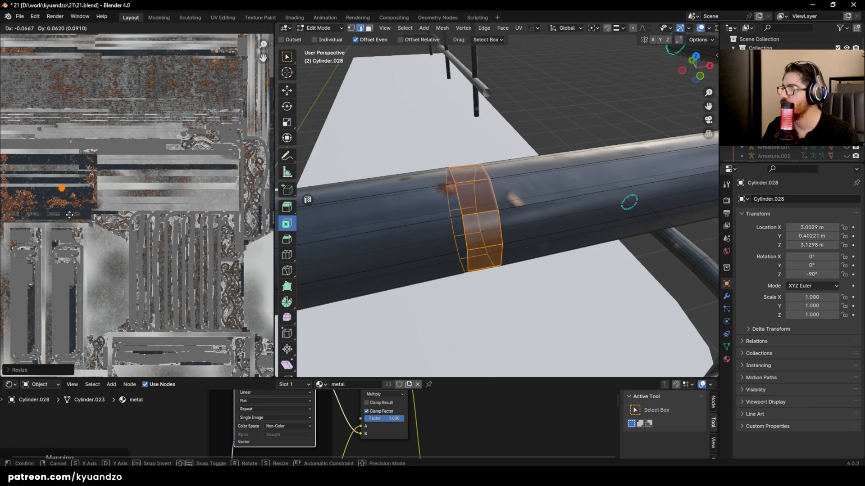
click(105, 224)
key(Tab)
key(Tab)
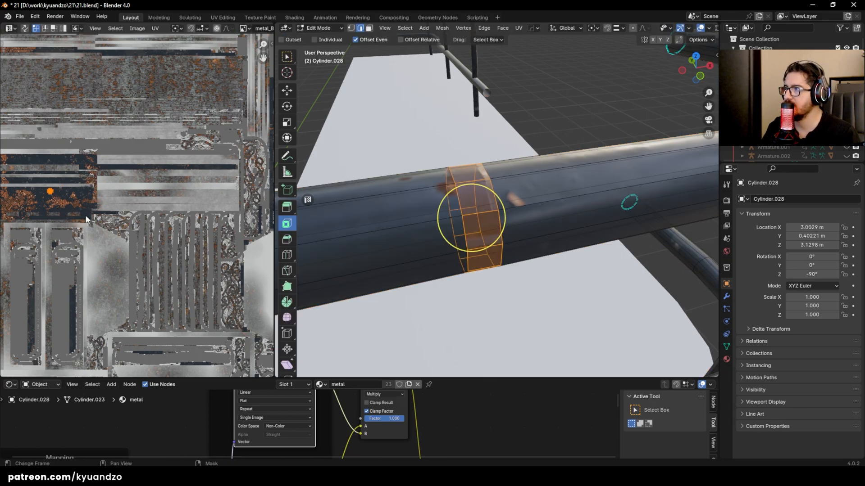
Step: Scale the upper rail band's UVs down further and move them onto the clean dark metal area of the texture
key(s)
click(68, 202)
key(g)
click(66, 202)
scroll(60, 202, up, 4)
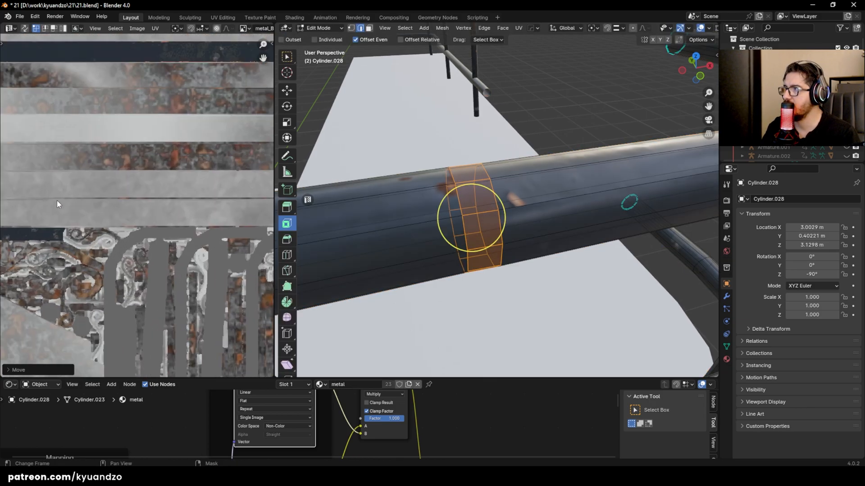
middle_drag(105, 242, 120, 244)
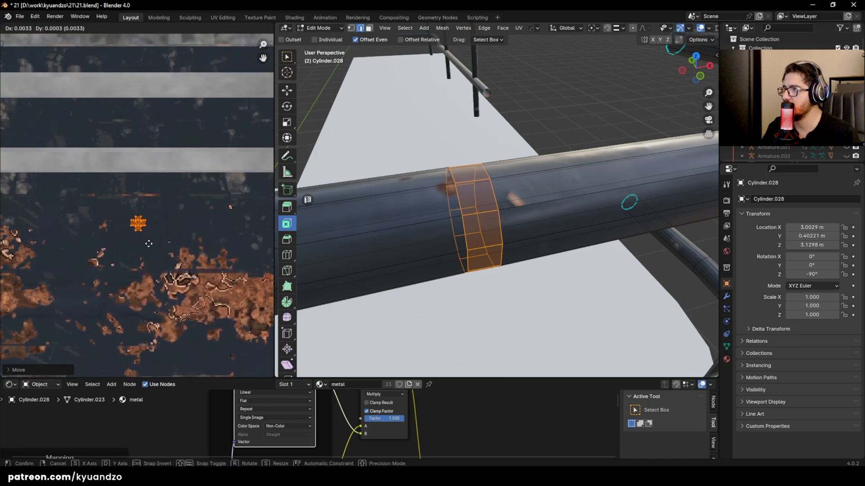
key(Tab)
scroll(397, 226, down, 3)
scroll(397, 226, down, 14)
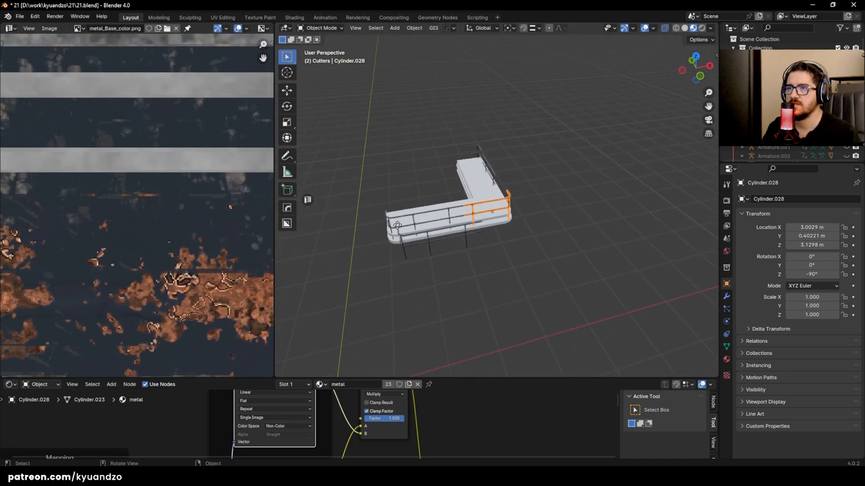
Step: Examine the textured joint on the upper rail and the remaining gap in the lower rail near the balcony corner
scroll(397, 226, up, 4)
key(Tab)
key(Tab)
click(373, 284)
middle_drag(372, 286, 394, 238)
scroll(394, 239, up, 8)
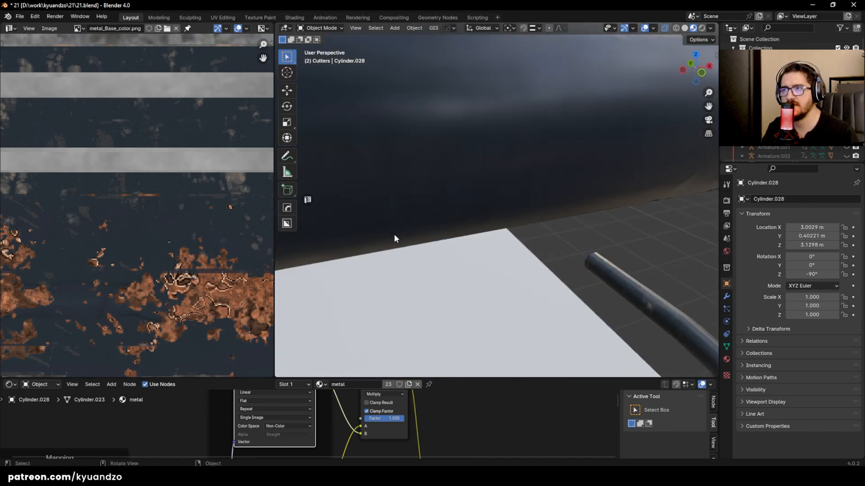
scroll(394, 239, down, 3)
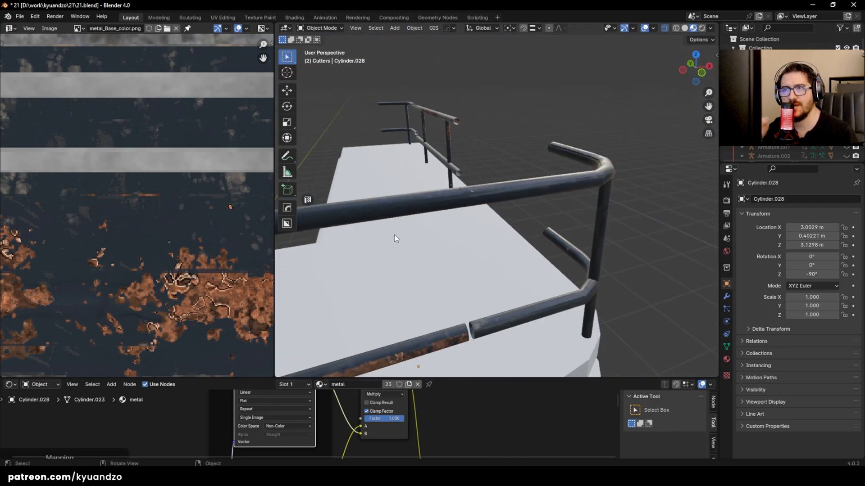
middle_drag(395, 238, 431, 242)
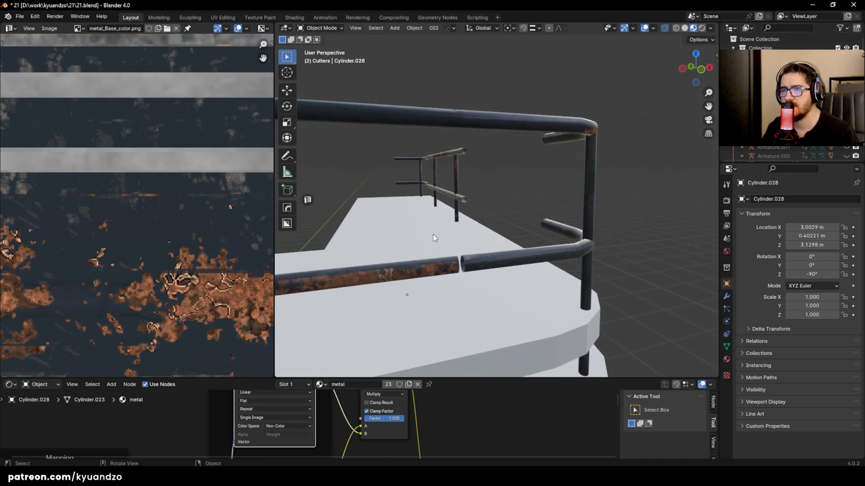
click(441, 270)
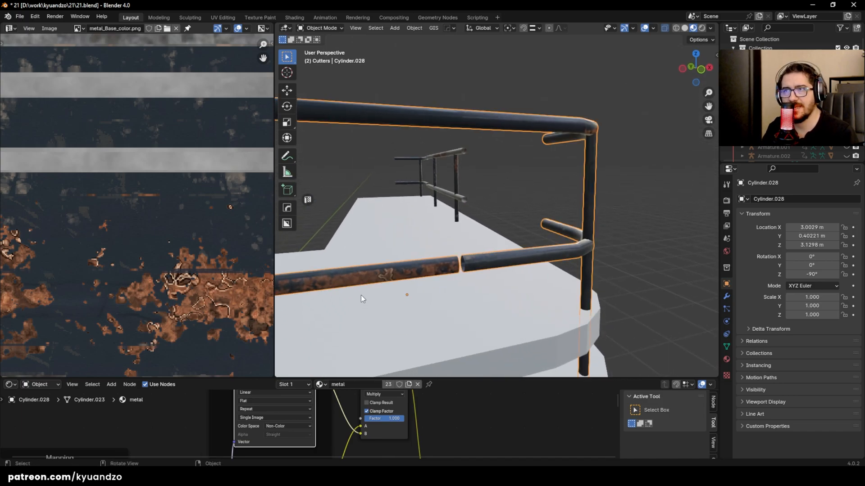
click(495, 86)
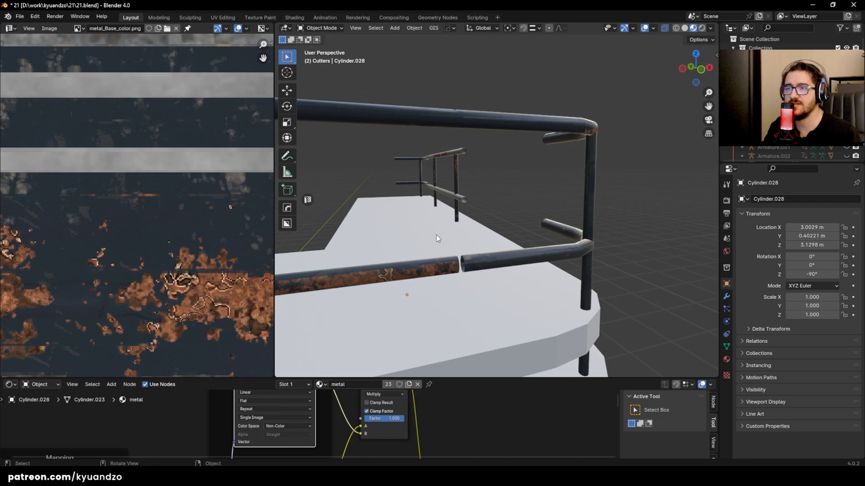
middle_drag(431, 240, 497, 180)
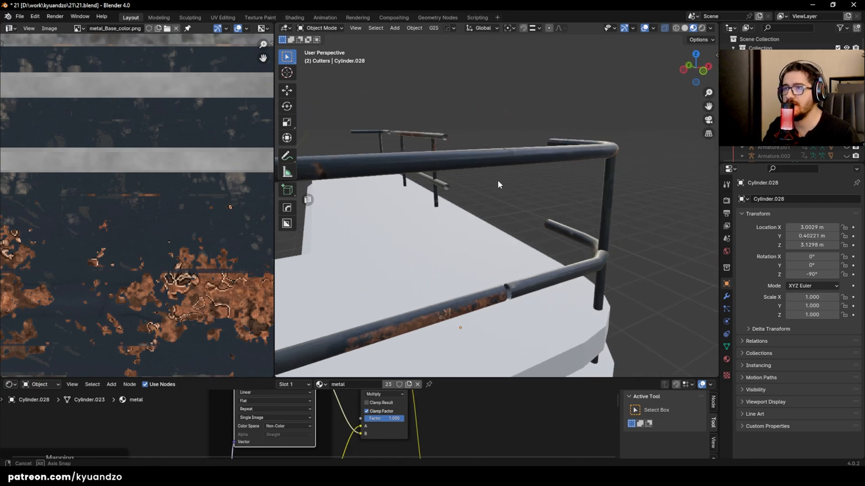
Step: Close the gap in the lower rail by bridging its two facing open edge loops with Bridge Edge Loops
click(485, 299)
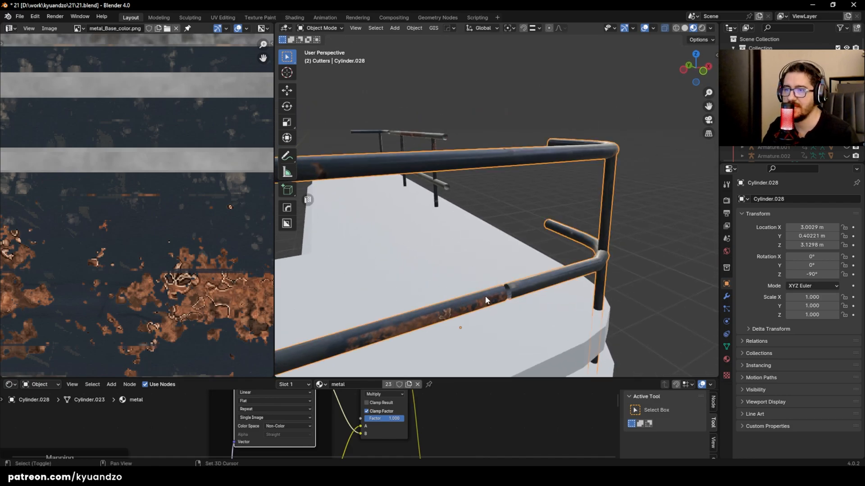
scroll(481, 277, up, 3)
key(shift+grave)
key(w)
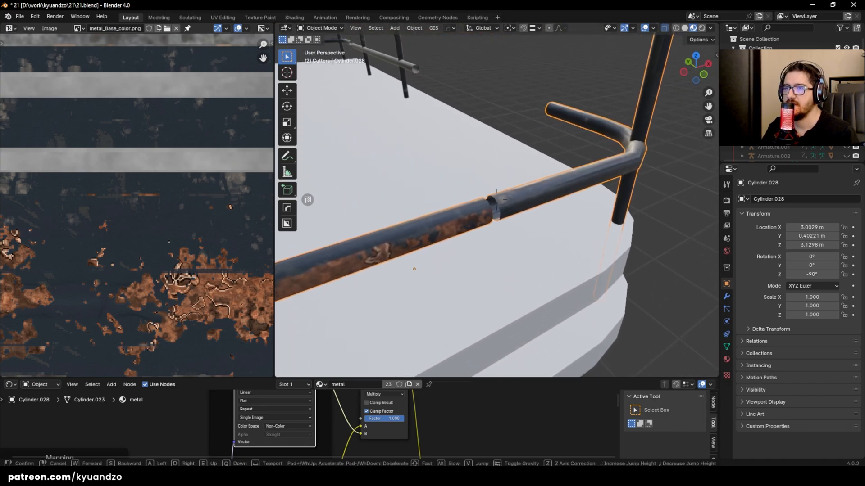
click(479, 276)
key(Tab)
scroll(480, 277, up, 3)
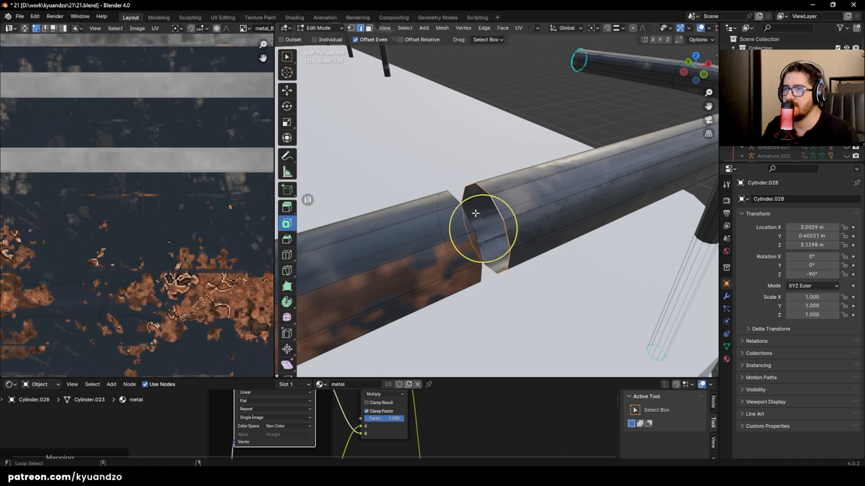
alt+click(465, 220)
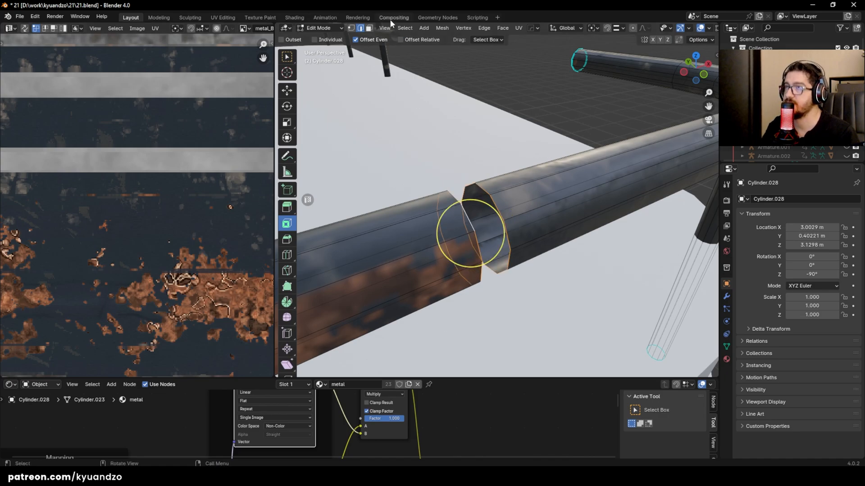
click(484, 28)
click(510, 57)
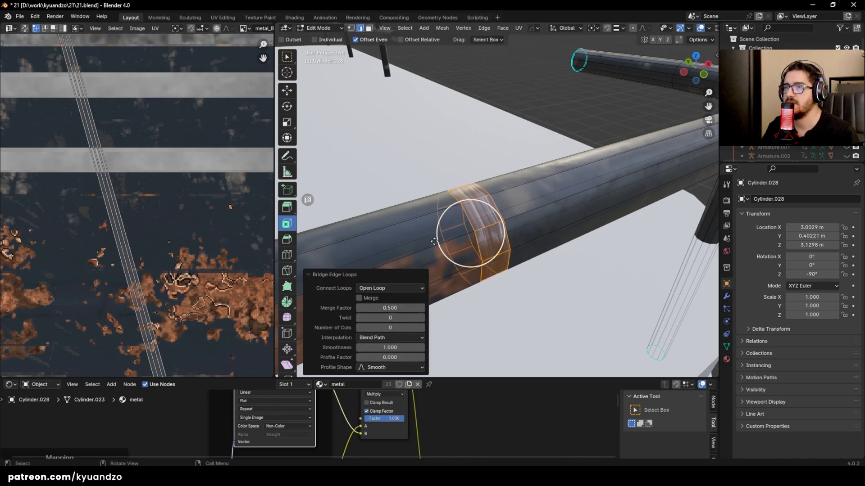
Step: Unwrap the lower rail's bridged band and scale its UVs down repeatedly to match the surrounding texture density
key(u)
click(468, 223)
key(a)
key(s)
click(134, 270)
key(s)
click(129, 251)
key(s)
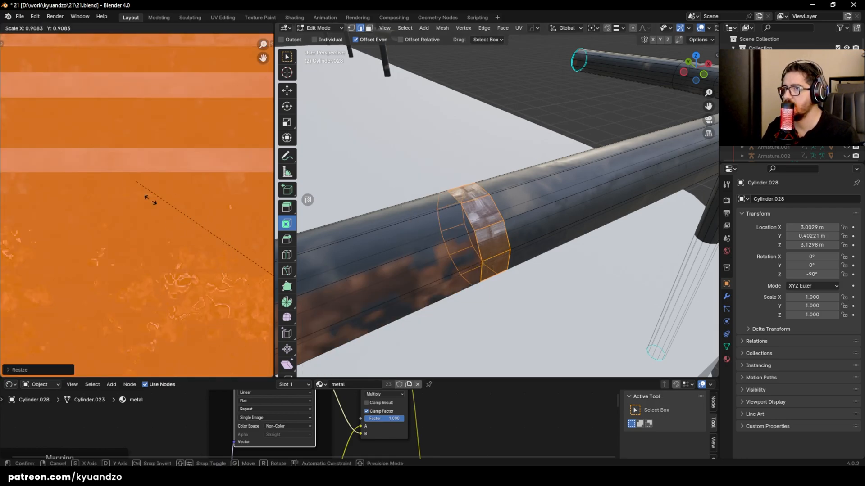
click(147, 238)
key(s)
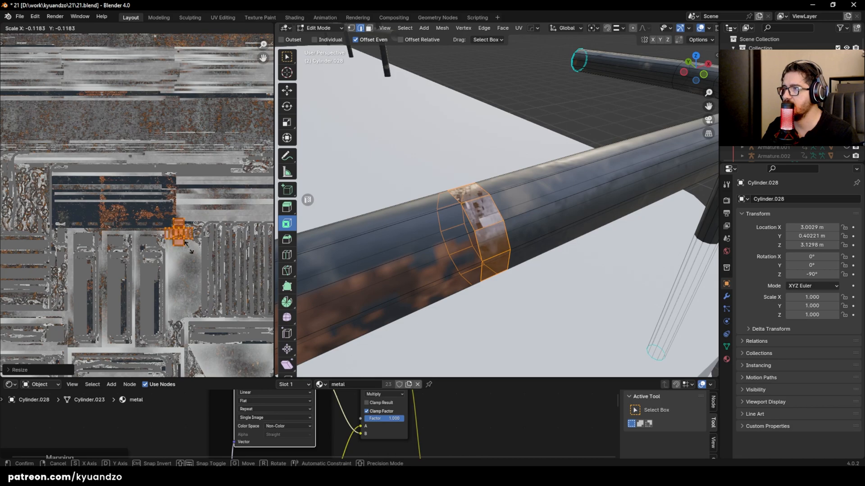
click(198, 253)
Step: Move the lower band's UVs onto the dark metal area of the texture and shrink them slightly
key(g)
click(131, 209)
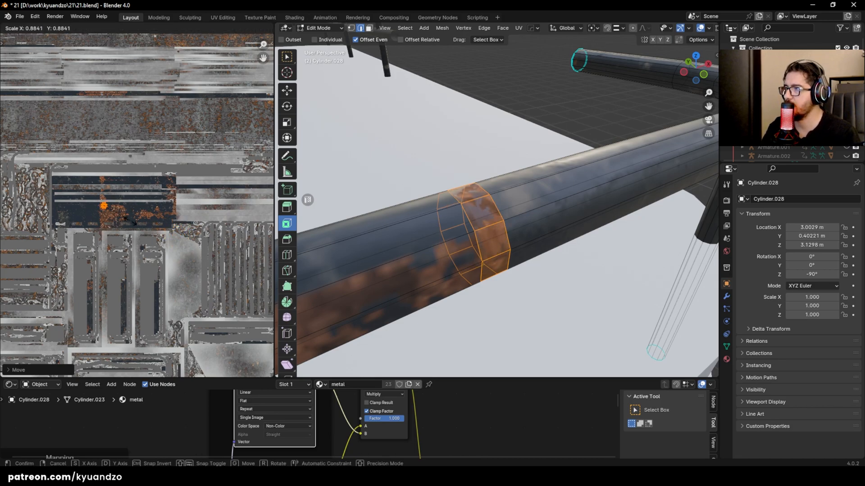
scroll(63, 218, up, 5)
middle_drag(63, 215, 198, 219)
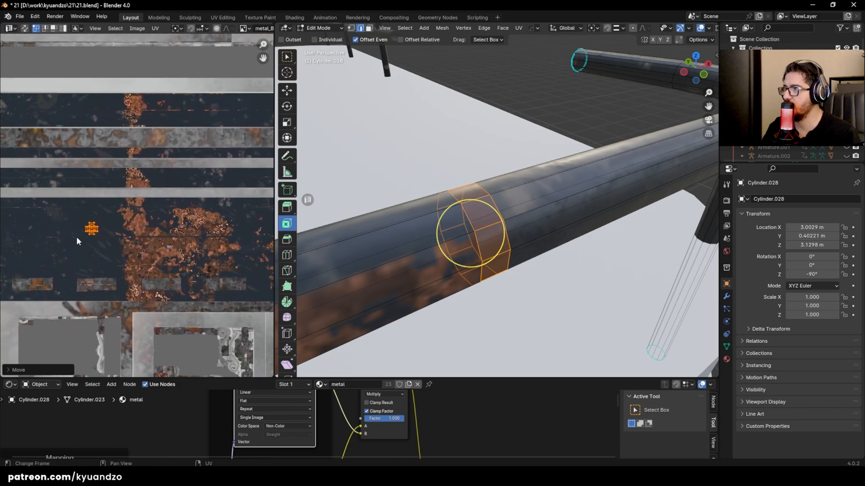
middle_drag(88, 236, 179, 240)
scroll(152, 235, up, 1)
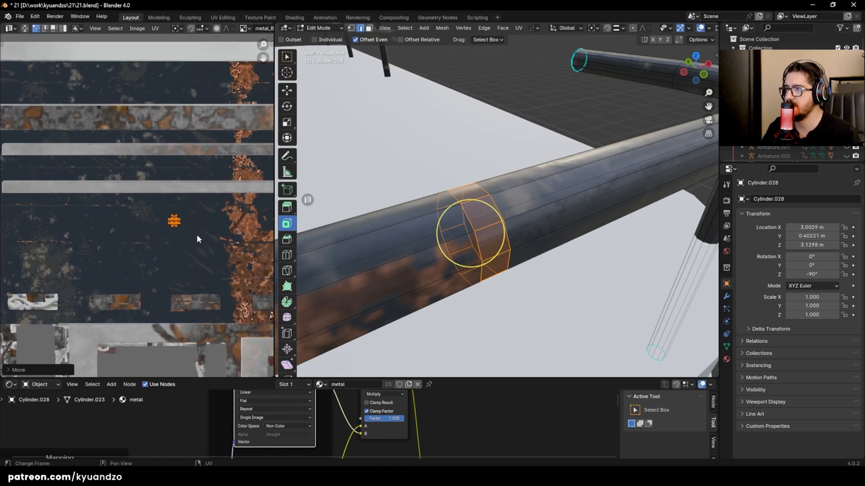
Step: Check the lower rail's joint in Object Mode, and shift the band's UVs onto the edge of the rust streak to blend it
key(Tab)
click(463, 134)
key(Tab)
key(Tab)
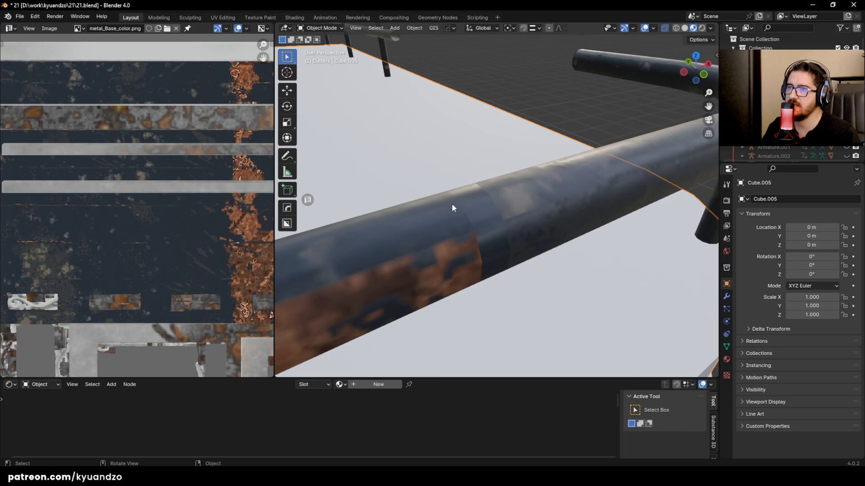
click(454, 200)
key(Tab)
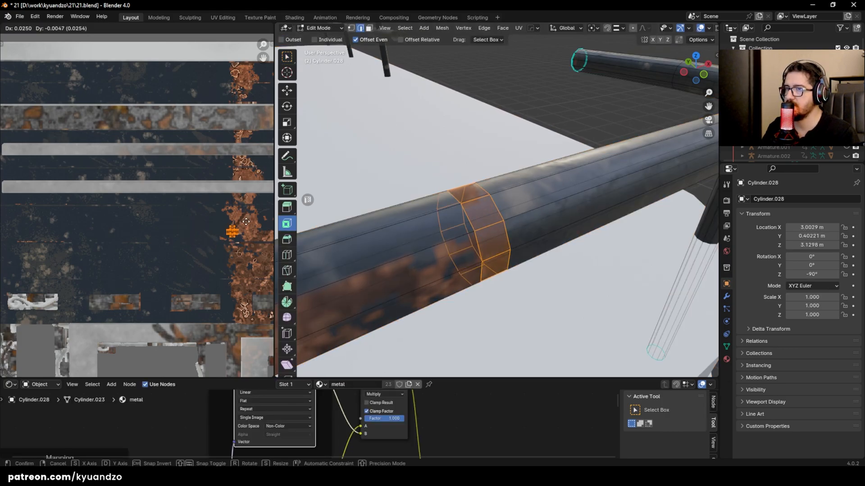
click(248, 219)
key(Tab)
Step: Frame the repaired corner railing, deselect it and save the file 21.blend
key(KP_Decimal)
scroll(437, 150, up, 3)
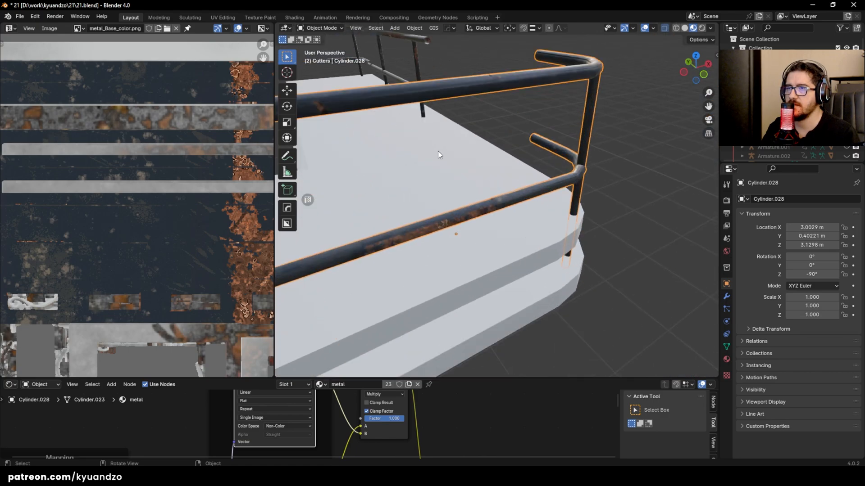
click(457, 67)
scroll(445, 139, down, 7)
key(ctrl+s)
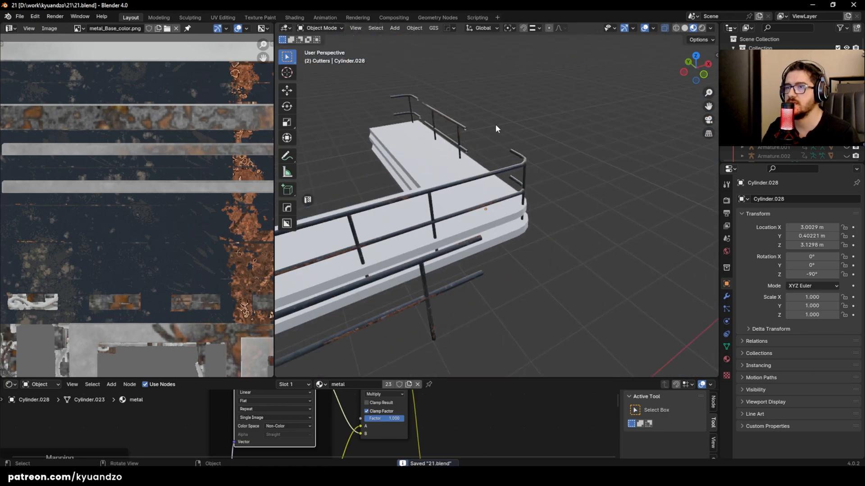
Step: Examine from above and up close the seams where the front railing's corner sections meet the middle section
key(KP_7)
shift+middle_drag(454, 214, 593, 207)
shift+middle_drag(396, 245, 482, 237)
click(483, 238)
key(g)
click(462, 234)
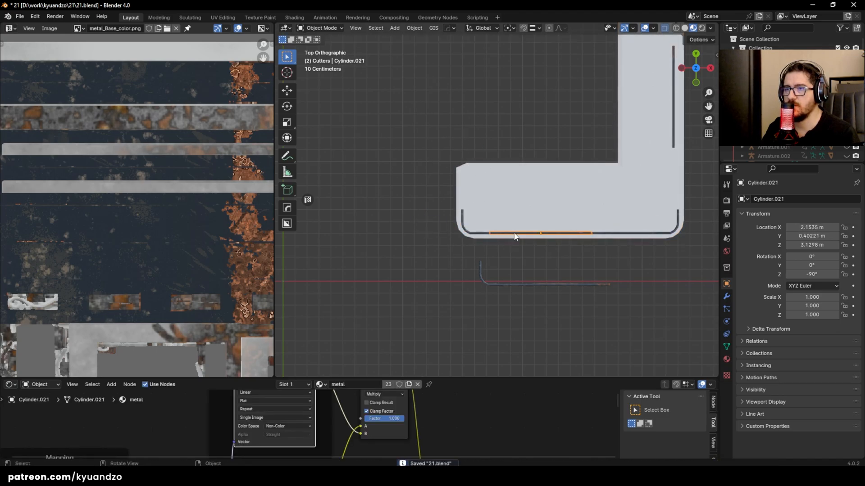
shift+click(618, 236)
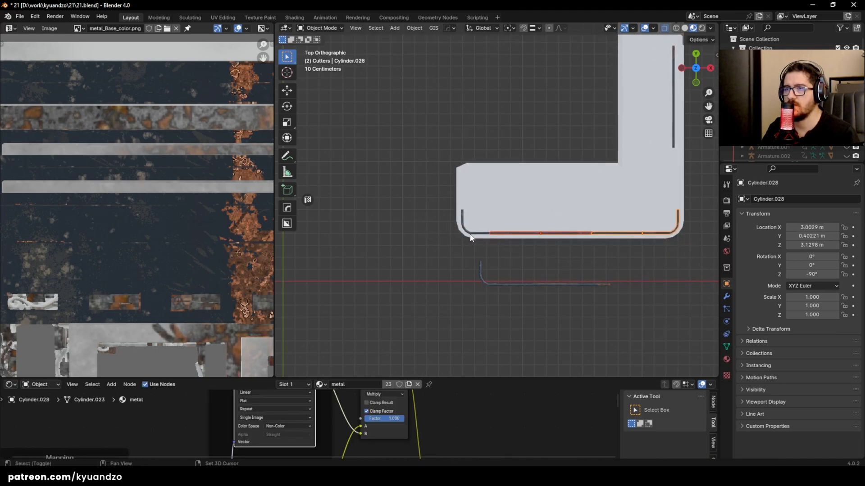
key(shift+grave)
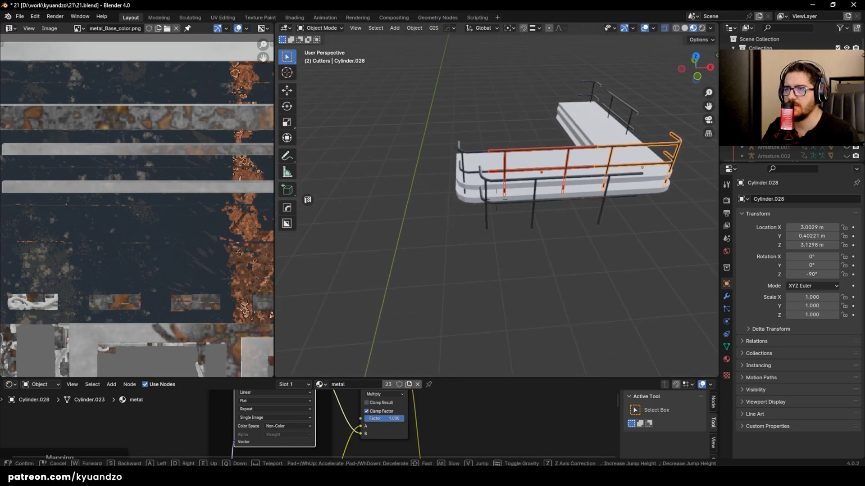
key(w)
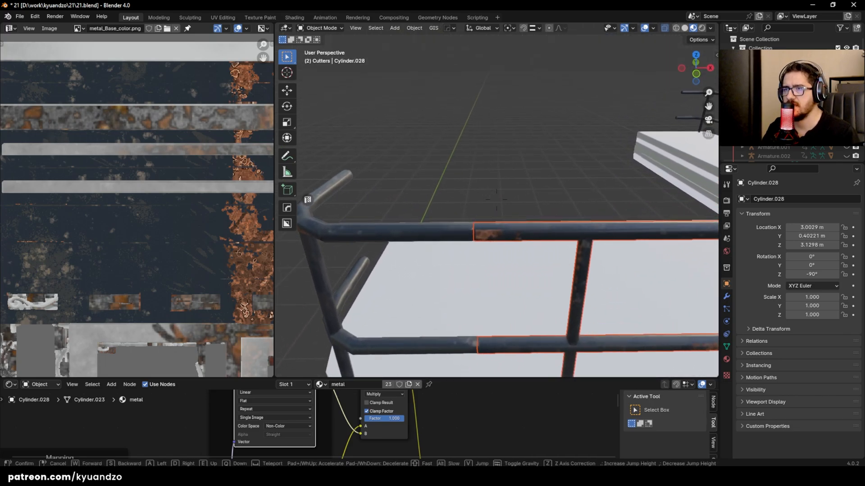
click(476, 167)
key(g)
right_click(429, 246)
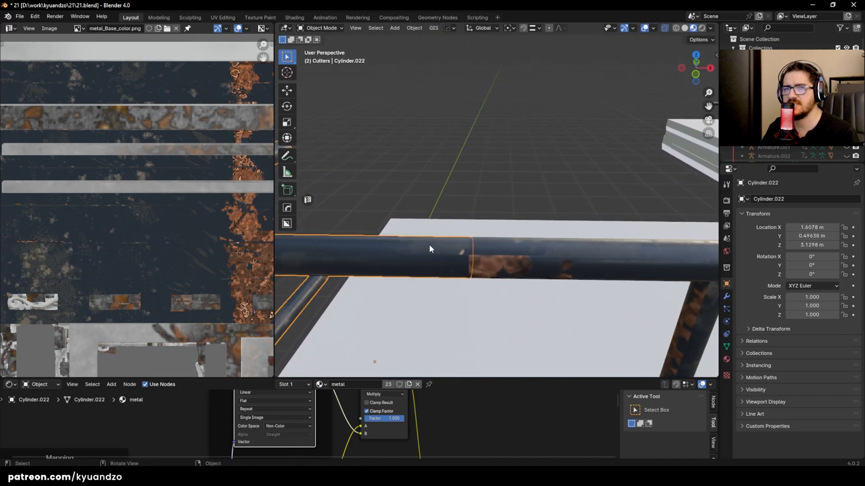
click(527, 256)
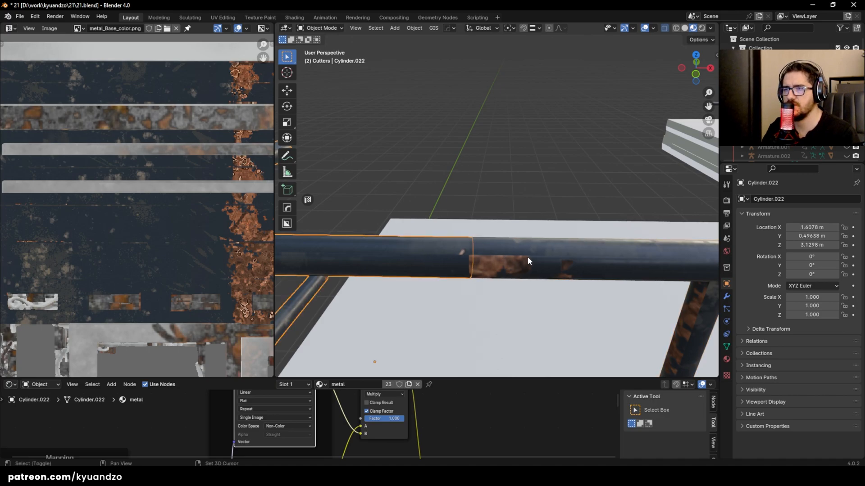
scroll(522, 247, down, 5)
middle_drag(517, 242, 416, 200)
Step: Select the front railing's middle section and both corner sections and join them into one object
click(515, 227)
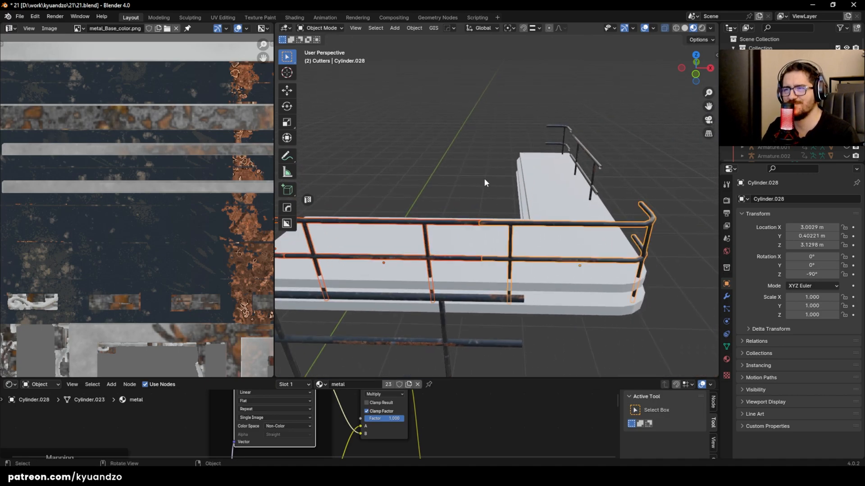
scroll(491, 223, up, 5)
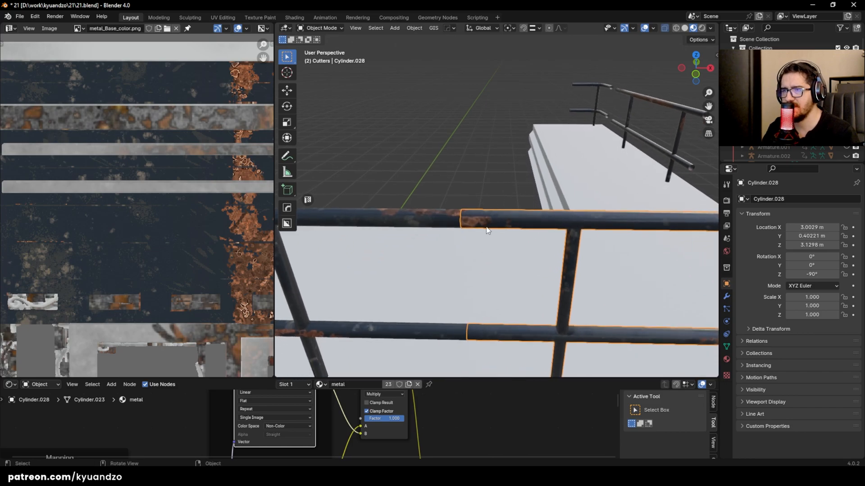
scroll(482, 232, down, 3)
shift+click(465, 205)
shift+middle_drag(463, 216, 534, 237)
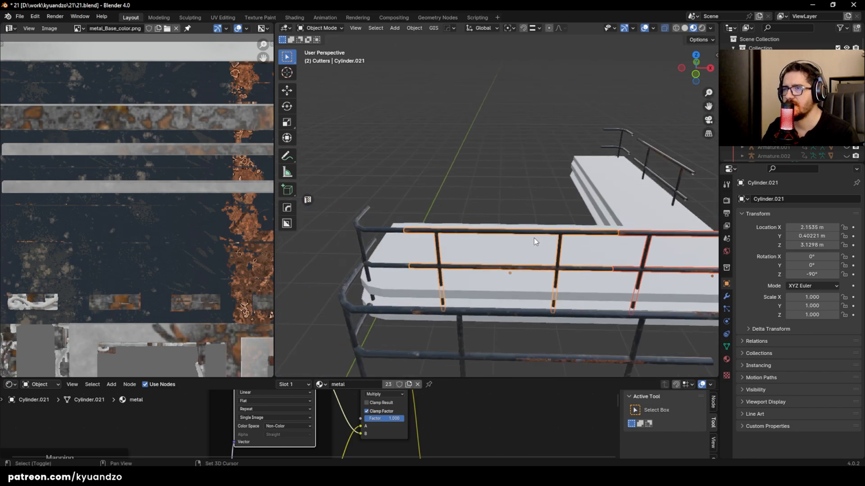
shift+click(380, 233)
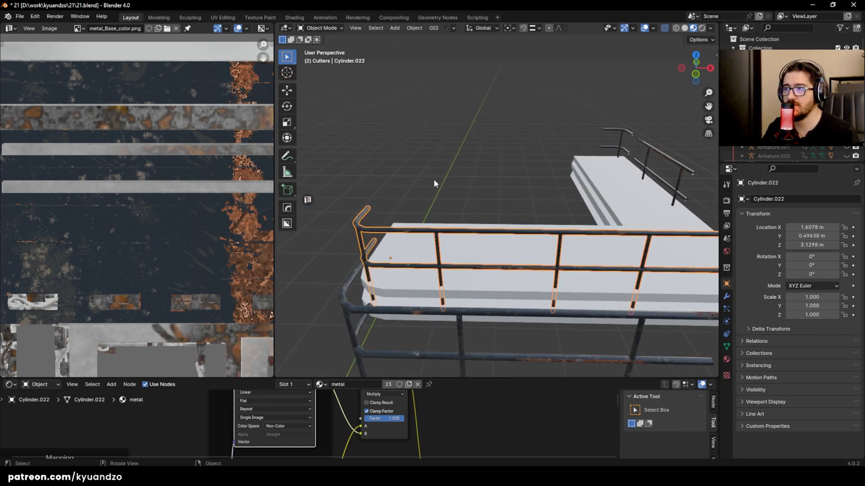
Step: Move the loose straight railing section in top view until its end butts against the corner section on the slab's outer side
middle_drag(523, 236, 497, 218)
click(512, 186)
alt+middle_drag(527, 150, 445, 226)
scroll(445, 226, up, 3)
key(g)
click(381, 206)
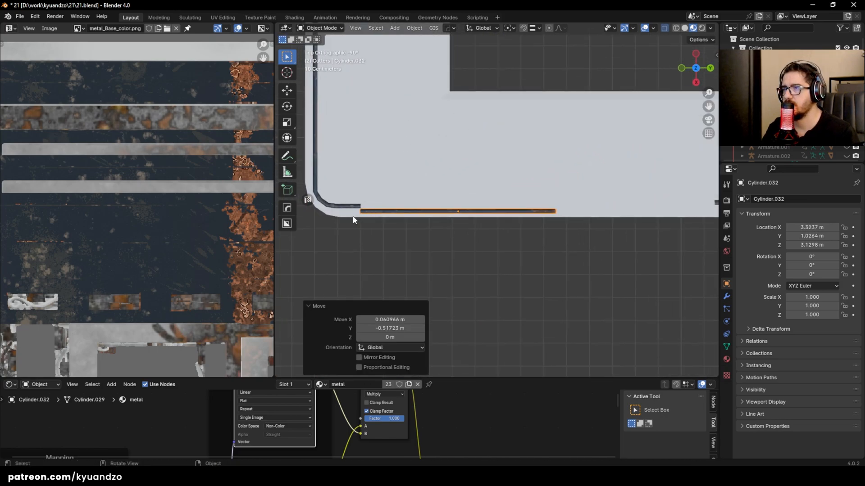
shift+middle_drag(381, 206, 477, 225)
scroll(477, 226, up, 2)
key(g)
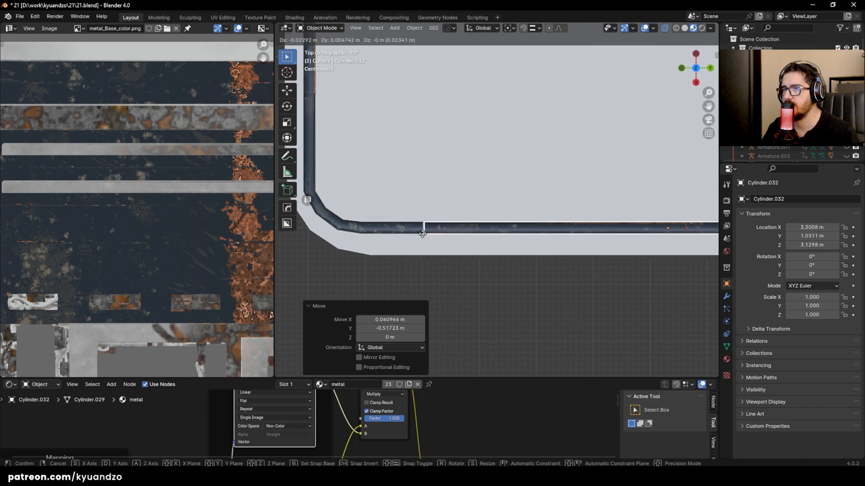
click(423, 225)
click(443, 182)
Step: Duplicate the straight railing section along Y to continue it toward the slab's far corner
scroll(556, 225, down, 3)
shift+middle_drag(673, 214, 452, 214)
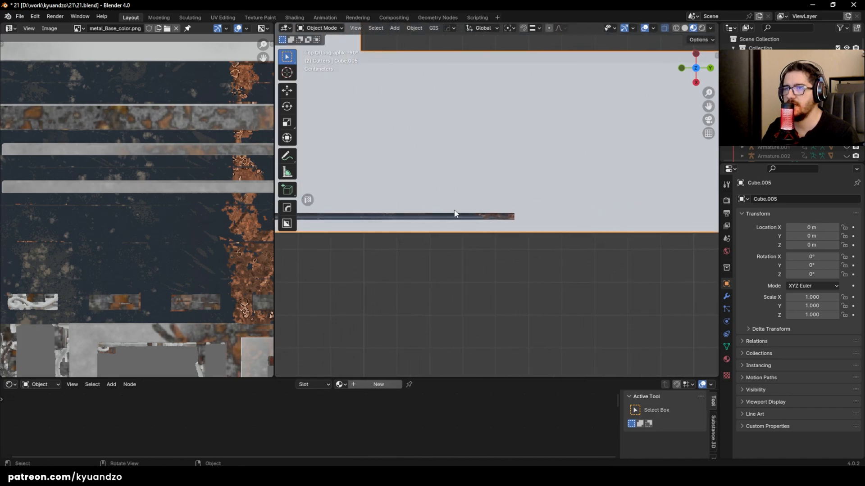
click(427, 220)
scroll(426, 227, down, 2)
key(shift+d)
key(x)
key(y)
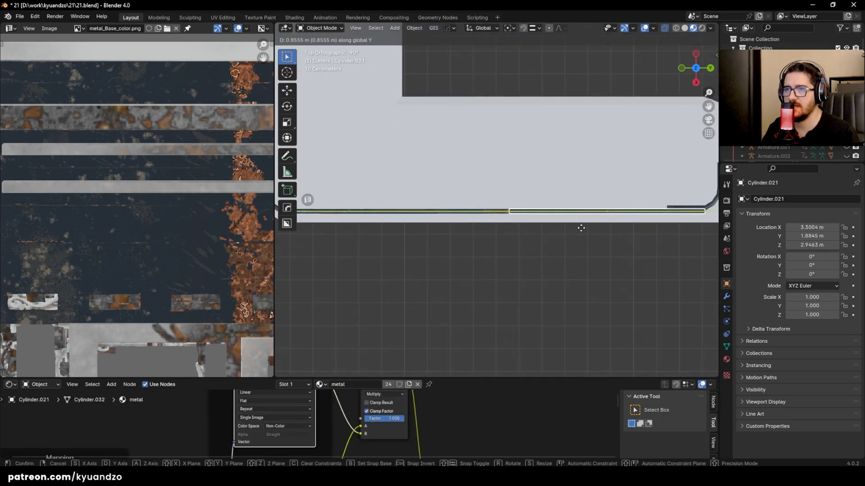
click(582, 227)
Step: Fine-tune the duplicated section along Y so it meets the end of the first straight section
scroll(513, 214, up, 6)
key(g)
key(y)
click(543, 237)
key(g)
key(y)
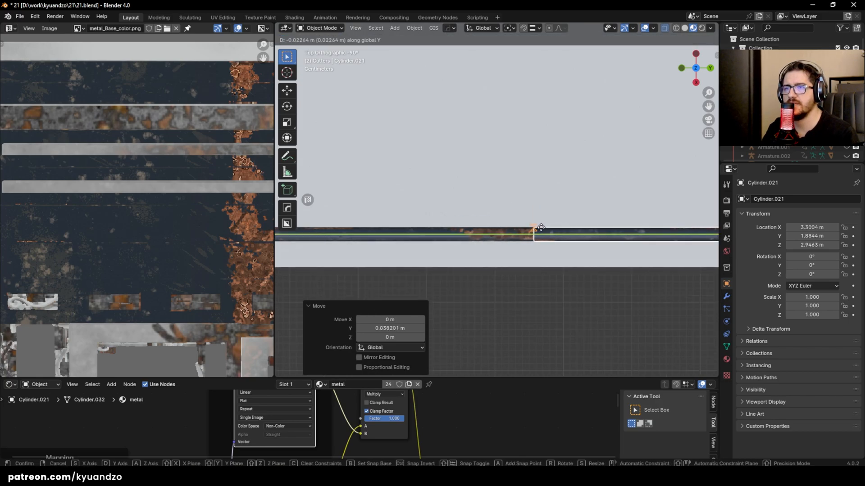
click(541, 228)
Step: Shift the far corner railing section along X until it lines up with the straight rails
scroll(529, 257, down, 5)
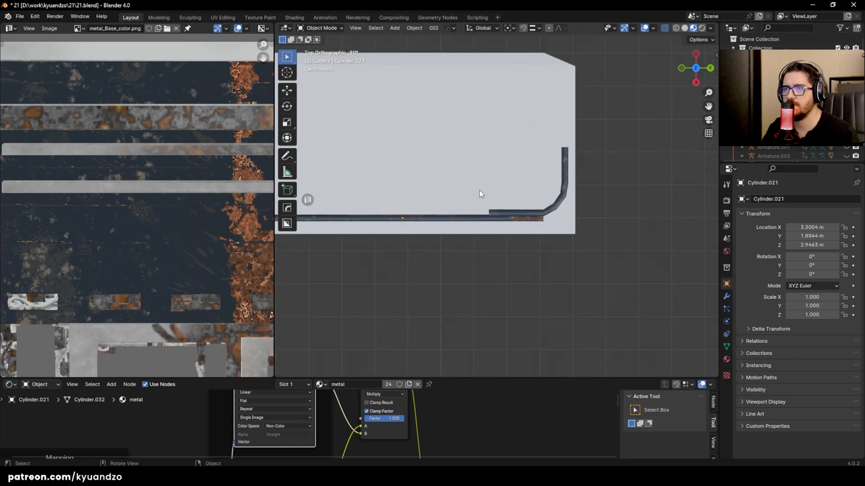
scroll(473, 193, up, 2)
key(g)
key(x)
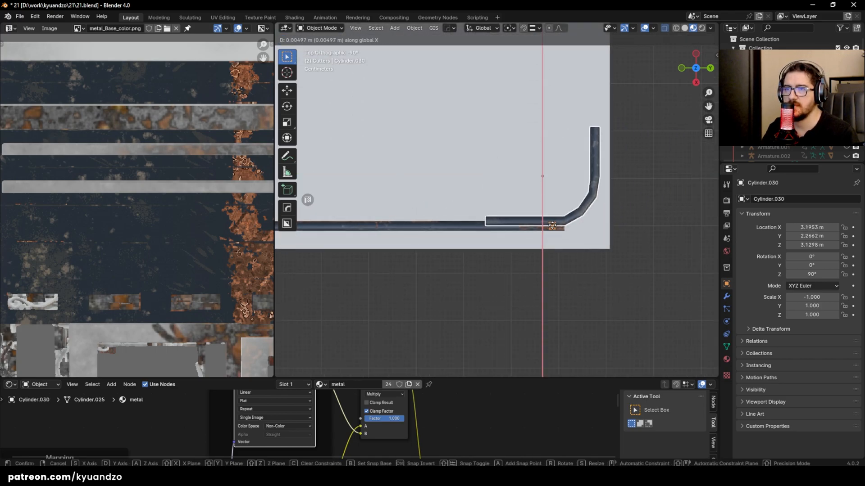
click(548, 232)
Step: Select both straight railing sections and raise them 0.1835 m along Z to the corner rails' height
middle_drag(547, 233, 709, 227)
click(512, 186)
key(KP_3)
scroll(505, 196, up, 2)
scroll(506, 196, up, 2)
click(453, 180)
scroll(453, 180, down, 7)
shift+click(401, 221)
shift+middle_drag(387, 218, 483, 227)
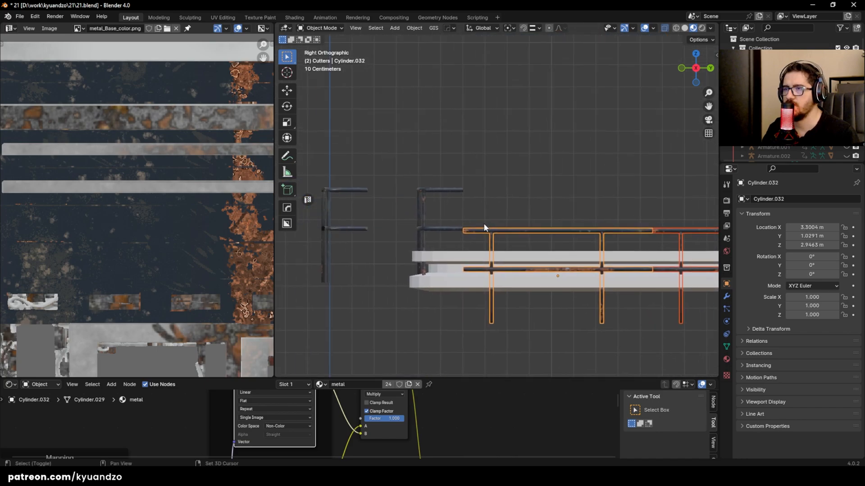
scroll(483, 226, up, 6)
shift+middle_drag(408, 225, 498, 238)
key(g)
key(z)
click(485, 169)
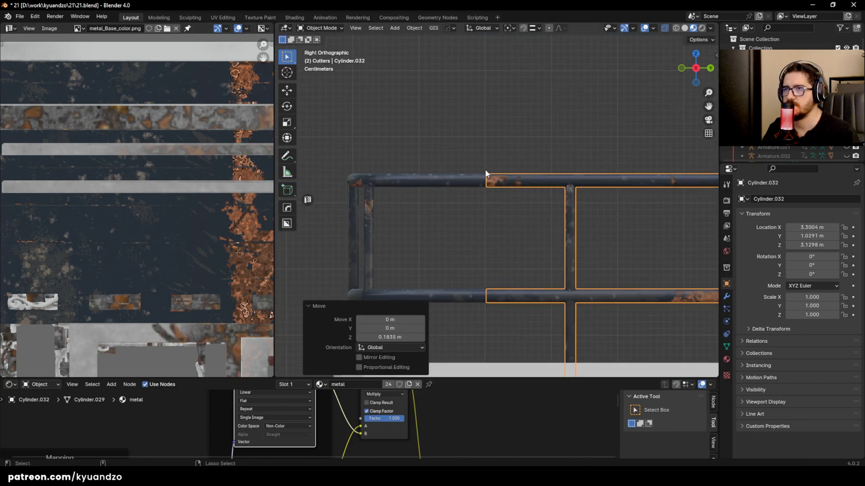
click(490, 156)
Step: Duplicate the second straight railing section with a -0.31166 m X offset, and rotate the copy -90° about Z
scroll(489, 155, down, 5)
shift+middle_drag(558, 224, 342, 215)
shift+middle_drag(634, 234, 477, 299)
middle_drag(466, 162, 470, 188)
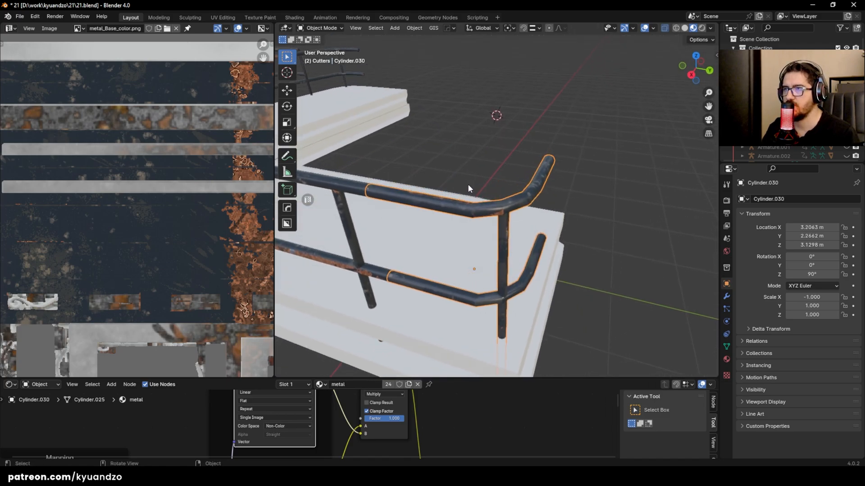
middle_drag(366, 214, 395, 218)
scroll(403, 213, down, 3)
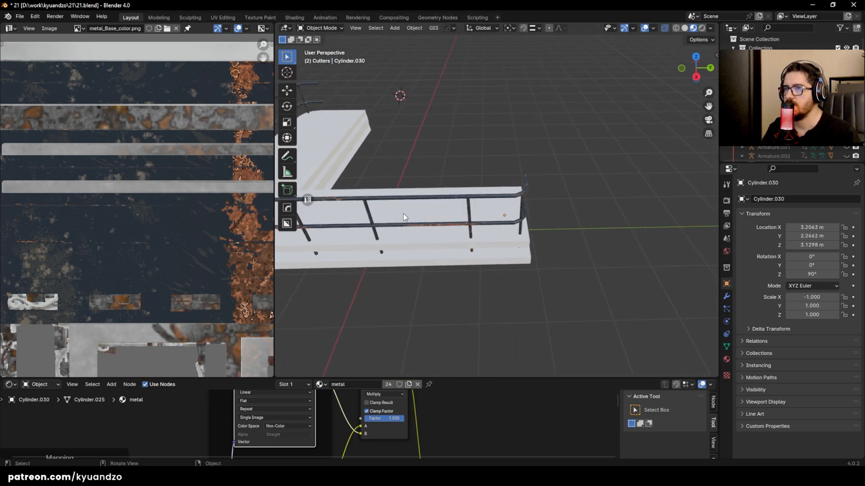
click(456, 200)
scroll(459, 208, up, 2)
key(shift+d)
key(x)
click(429, 169)
key(r)
key(z)
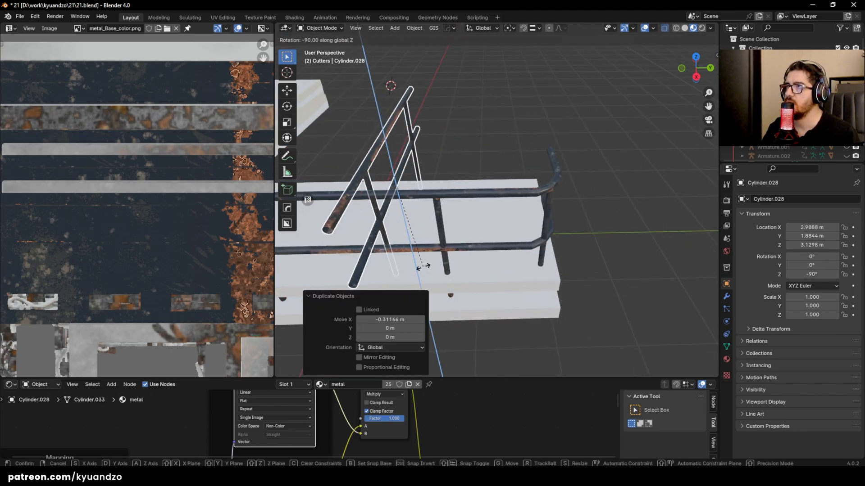
click(432, 266)
Step: Move the rotated copy along Y to the slab's far end edge, and -0.63194 m along X
key(g)
key(y)
click(603, 204)
middle_drag(603, 204, 461, 236)
scroll(461, 236, up, 2)
key(g)
key(x)
click(675, 180)
Step: Move the rotated section 0.31749 m along X so its end meets the far corner section
middle_drag(704, 153, 580, 180)
scroll(502, 134, up, 3)
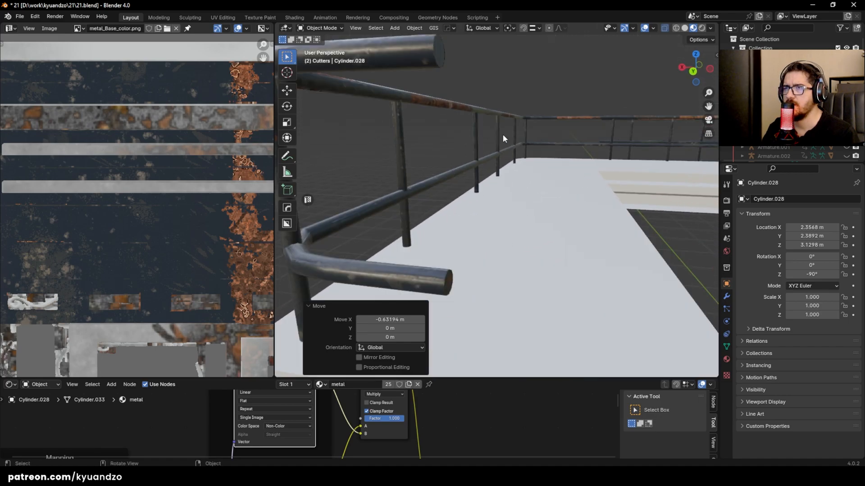
scroll(503, 135, down, 1)
key(g)
key(x)
key(y)
key(x)
click(470, 144)
Step: Examine the joint between the rotated section and the far corner section up close from the back and side
key(ctrl+KP_1)
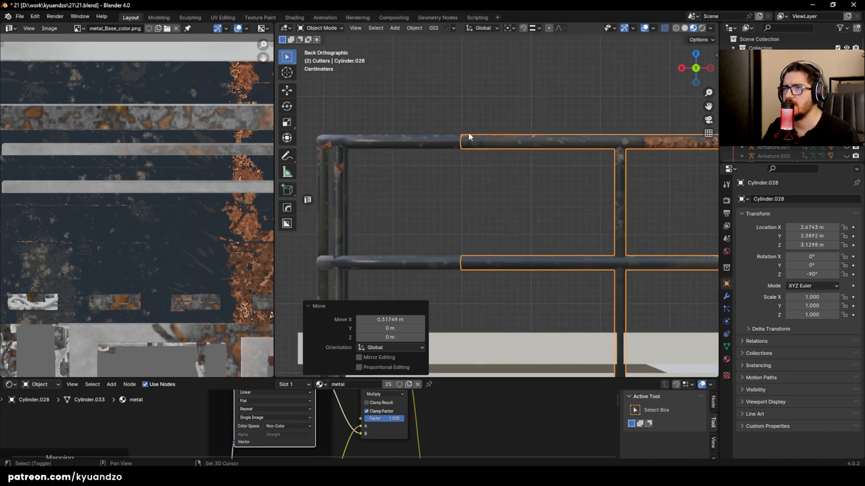
shift+middle_drag(469, 133, 490, 159)
scroll(485, 199, up, 4)
shift+middle_drag(441, 117, 458, 212)
scroll(459, 214, up, 5)
click(488, 158)
middle_drag(488, 157, 418, 172)
click(489, 205)
scroll(418, 172, down, 6)
Step: Shift the rotated section about -0.014 m along Y to line it up with the corner rail
key(shift+grave)
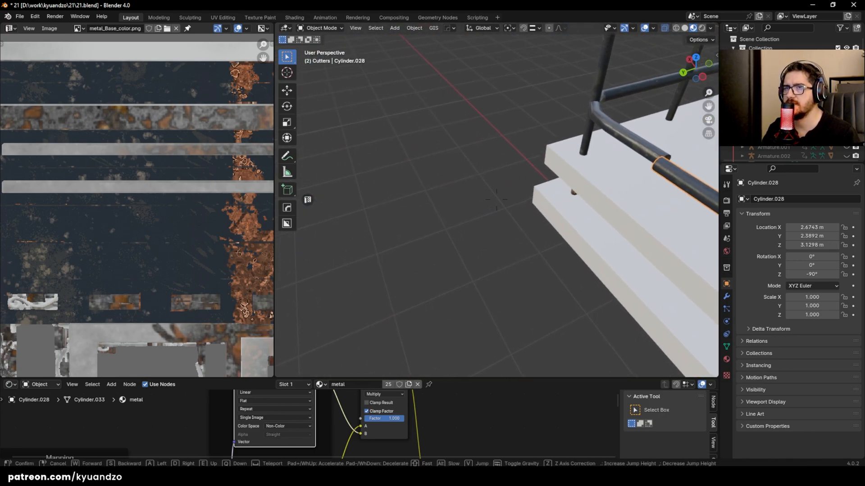
key(w)
click(506, 120)
scroll(506, 120, down, 3)
shift+middle_drag(506, 119, 529, 171)
key(g)
key(y)
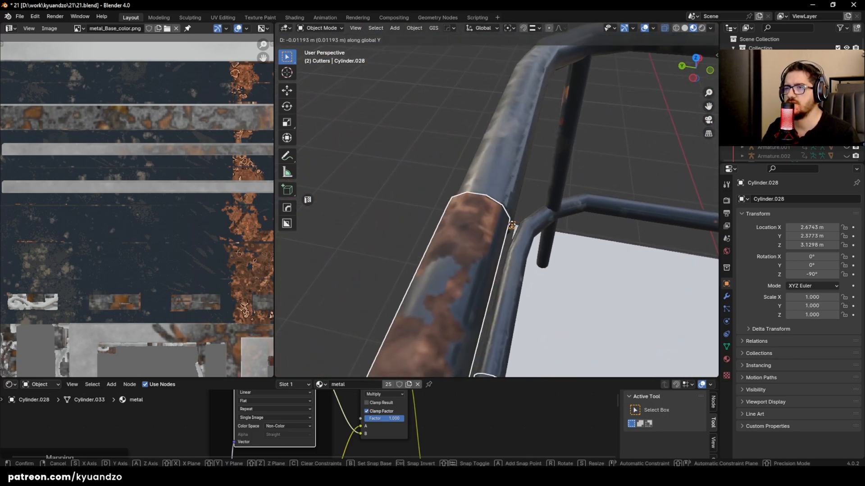
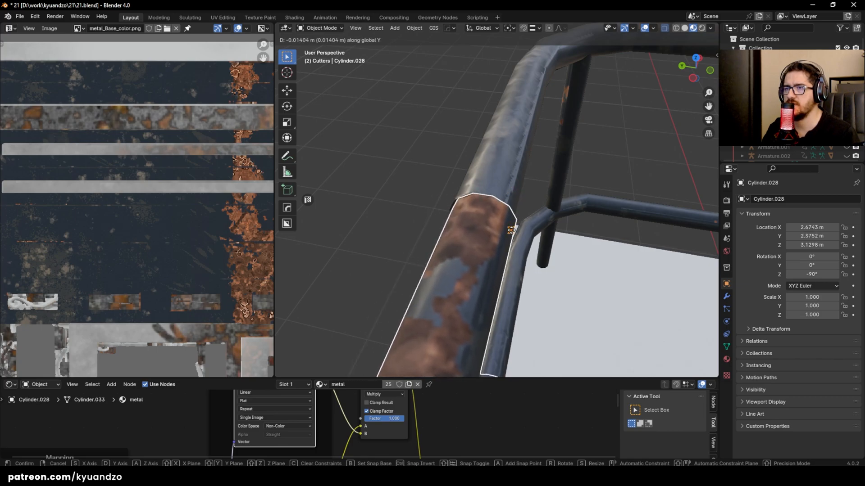
click(511, 232)
Step: Correct the rotated section's alignment from above by 0.001197 m along Y and deselect it
alt+middle_drag(445, 154, 463, 210)
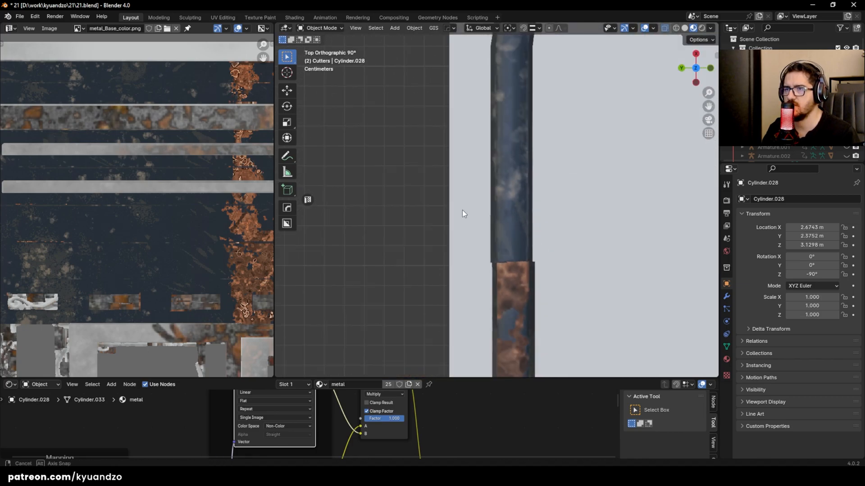
key(g)
key(d)
click(531, 259)
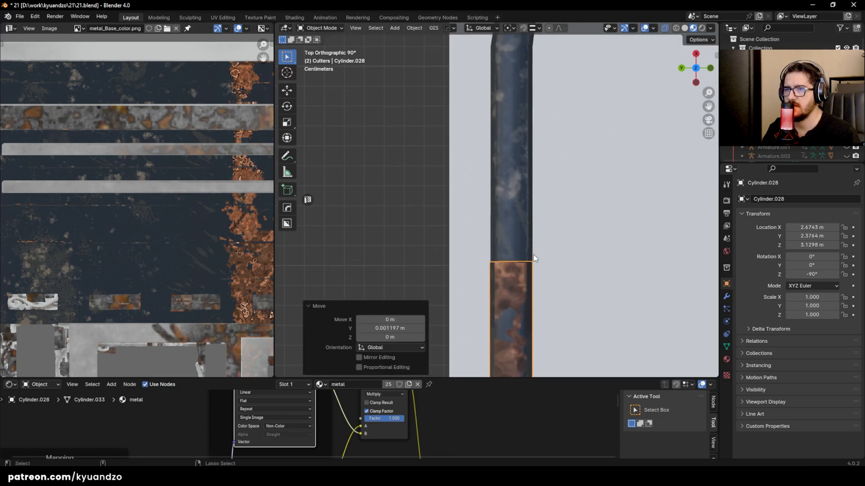
click(392, 200)
Step: Examine the railing around the slab and the spare railing sections standing in front of it from several sides
middle_drag(385, 242, 440, 271)
scroll(474, 179, down, 8)
click(416, 283)
click(456, 177)
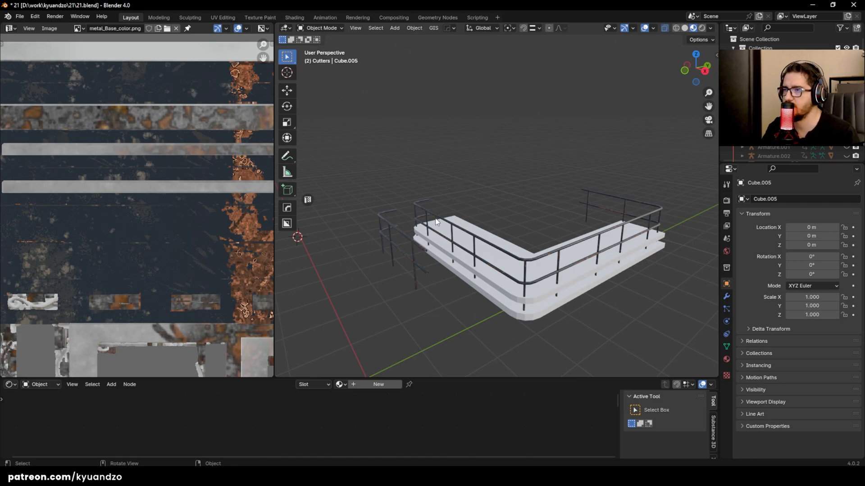
click(392, 242)
middle_drag(392, 242, 402, 147)
click(401, 145)
shift+middle_drag(387, 187, 391, 113)
scroll(396, 147, up, 4)
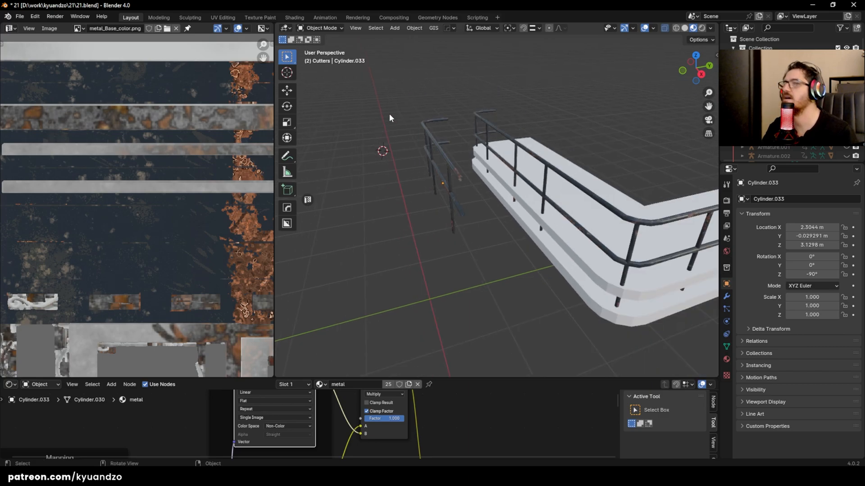
middle_drag(494, 98, 446, 198)
middle_drag(566, 188, 506, 153)
click(507, 153)
scroll(460, 160, down, 4)
middle_drag(439, 152, 474, 184)
scroll(421, 288, up, 5)
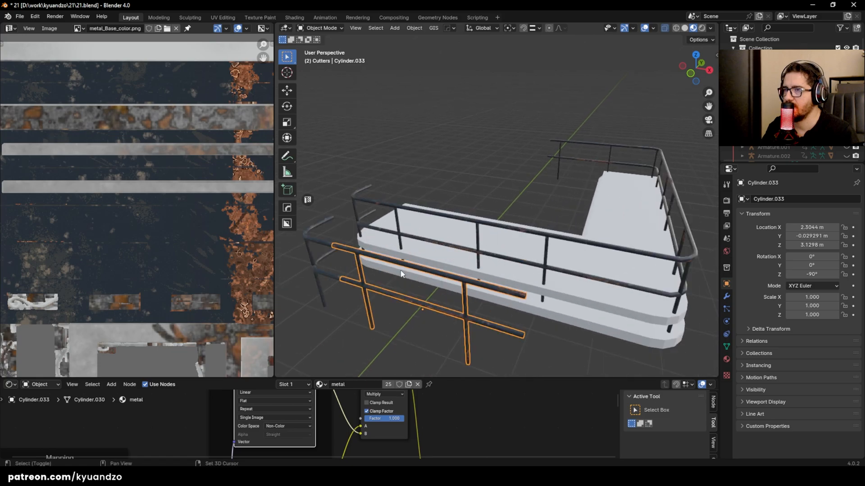
Step: Try deleting the spare straight and corner railing sections in front of the slab, and undo the deletion
shift+click(312, 240)
middle_drag(312, 239, 385, 269)
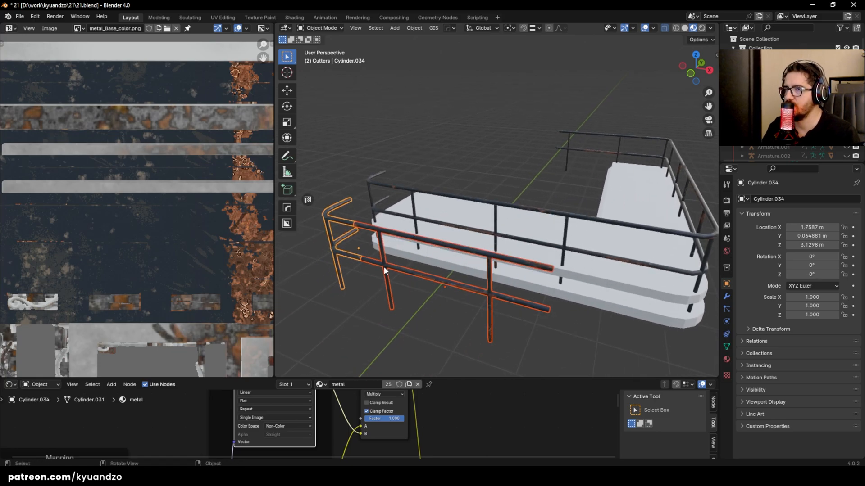
key(Delete)
middle_drag(431, 152, 486, 216)
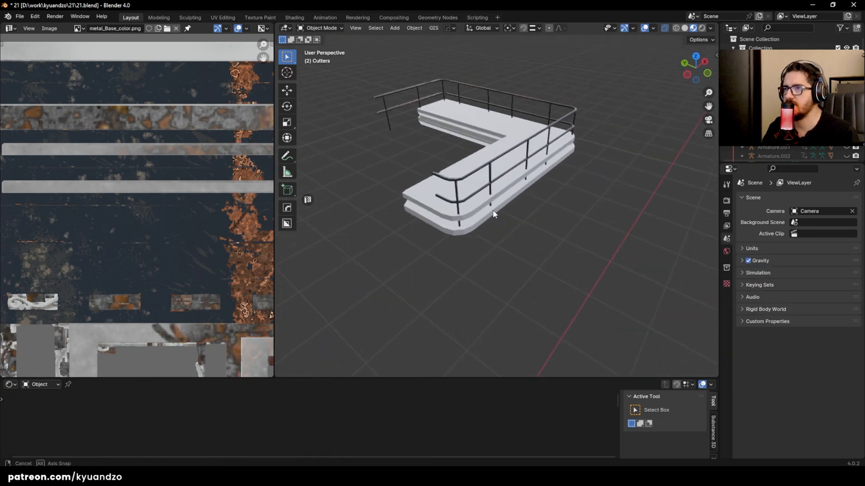
key(ctrl+z)
Step: Duplicate the outer side's first straight railing section -1.7759 m along X to the slab's opposite side
middle_drag(550, 95, 486, 149)
key(shift+d)
key(x)
click(417, 188)
Step: Align the new copy in top view with the corner section's open end, adjusting it -0.026507 m along X
middle_drag(417, 187, 464, 228)
shift+middle_drag(450, 173, 480, 204)
scroll(502, 180, up, 3)
scroll(482, 203, up, 6)
key(g)
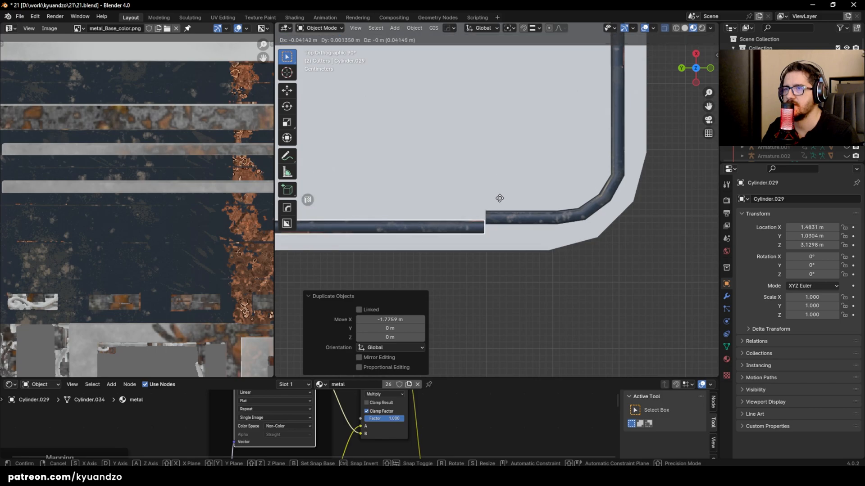
scroll(490, 210, up, 3)
key(y)
key(x)
click(487, 242)
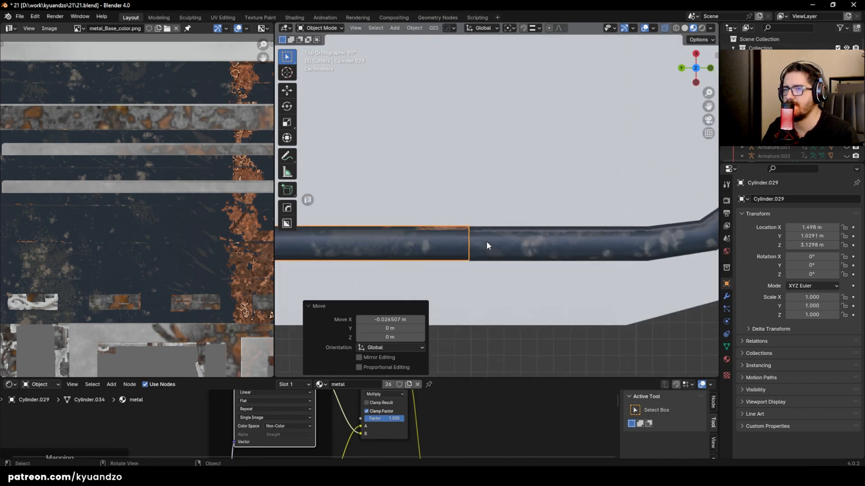
Step: Nudge the copied section about -0.00025 m along X so its edges line up with the corner rail
scroll(481, 209, up, 2)
scroll(452, 270, up, 2)
key(g)
key(y)
key(x)
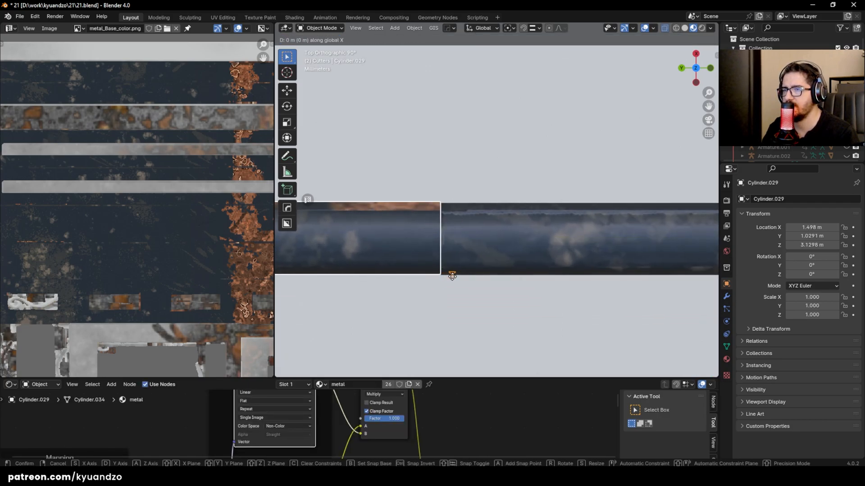
click(452, 276)
scroll(442, 206, up, 3)
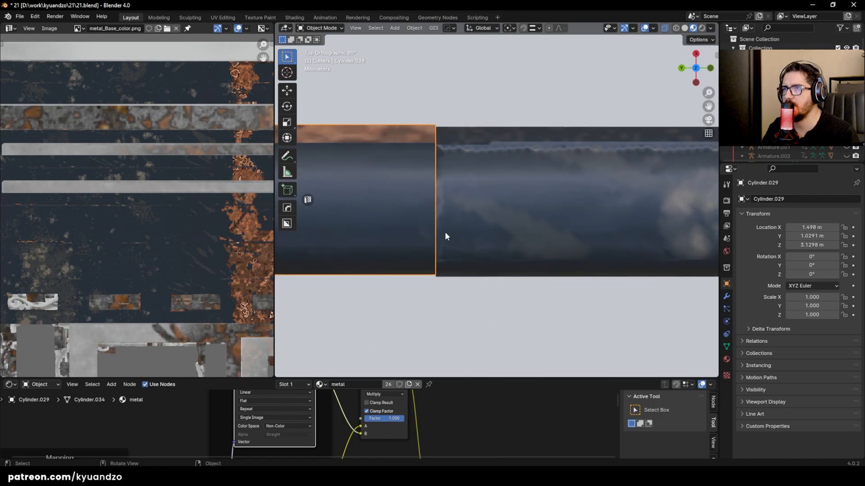
key(g)
key(y)
key(x)
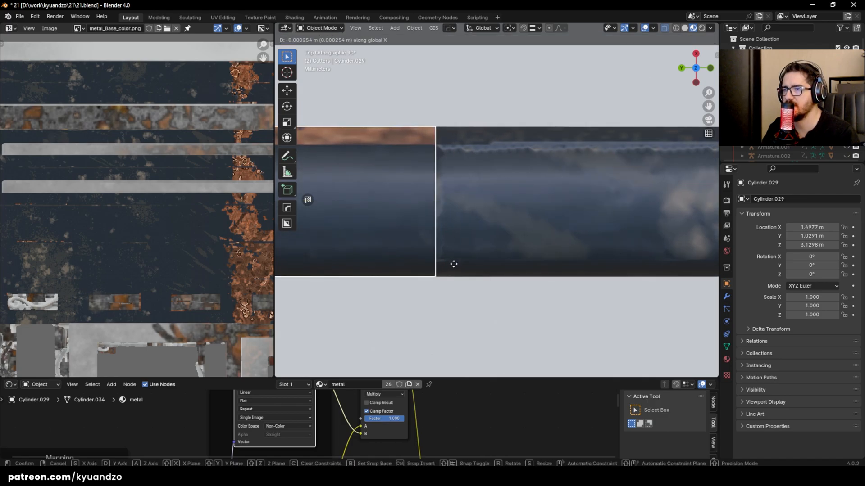
click(453, 264)
scroll(478, 117, down, 5)
Step: Examine the new section's joint with the corner rail up close, and review the railing around the slab
click(477, 125)
middle_drag(458, 128, 470, 112)
scroll(457, 127, down, 11)
scroll(457, 127, up, 5)
click(465, 126)
key(KP_Decimal)
scroll(605, 137, up, 4)
shift+middle_drag(605, 137, 527, 113)
click(513, 142)
shift+middle_drag(512, 142, 471, 174)
scroll(500, 131, up, 9)
scroll(501, 133, down, 10)
middle_drag(540, 239, 455, 240)
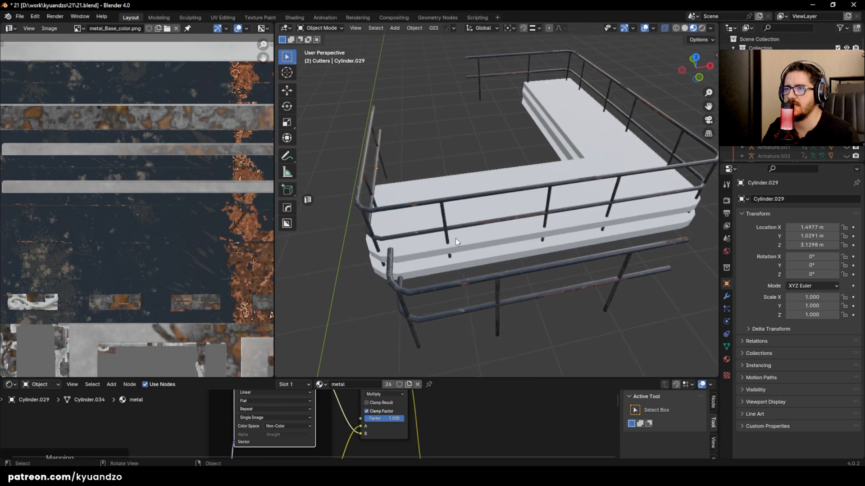
scroll(448, 135, down, 3)
click(499, 253)
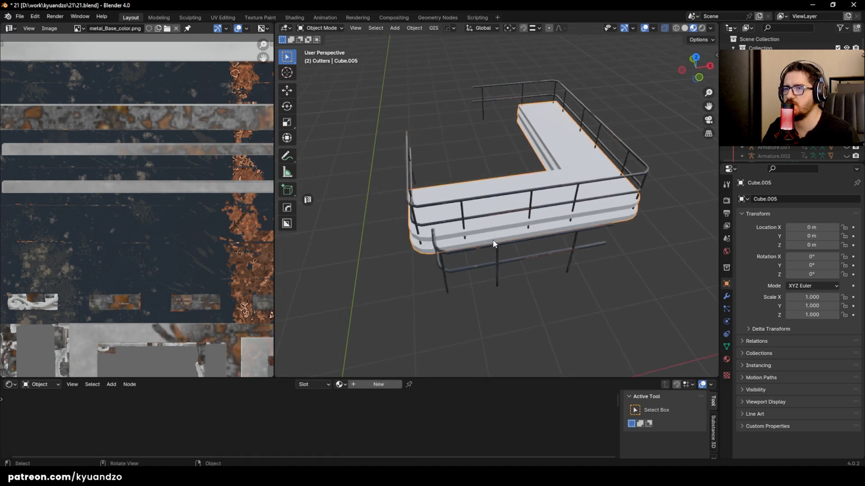
Step: Delete the leftover loose railing section hanging below the front of the balcony slab
click(440, 203)
click(410, 157)
shift+click(433, 205)
middle_drag(486, 196, 479, 213)
click(463, 225)
key(Delete)
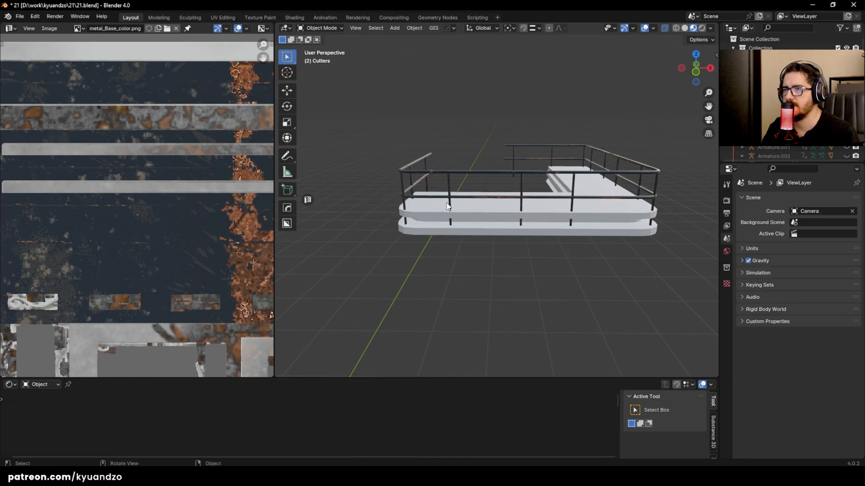
Step: Select all railing sections around the slab in front view and join them into one object
key(KP_1)
drag(355, 122, 645, 179)
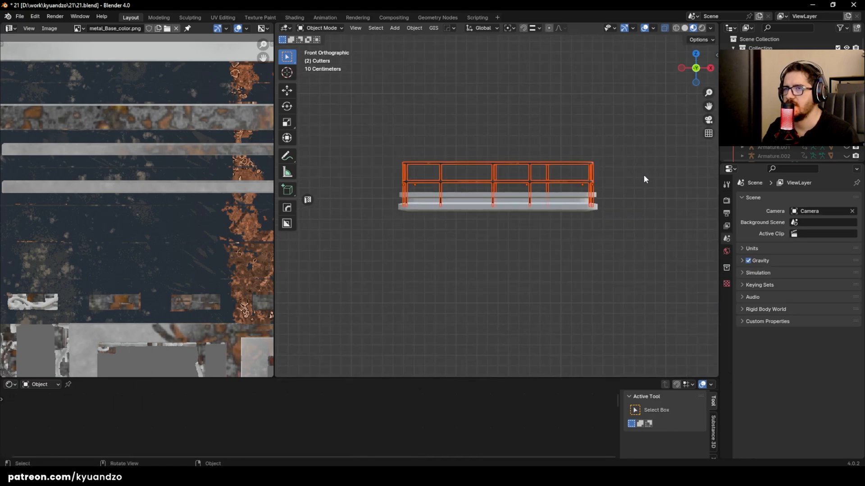
shift+click(506, 163)
key(ctrl+j)
click(409, 148)
Step: Unhide the rest of the scene and select the balcony slab, reviewing it against the building and the human figures
middle_drag(409, 148, 436, 212)
key(alt+h)
click(352, 171)
click(600, 141)
click(505, 215)
middle_drag(505, 215, 492, 182)
click(502, 193)
scroll(559, 207, down, 5)
scroll(560, 207, up, 3)
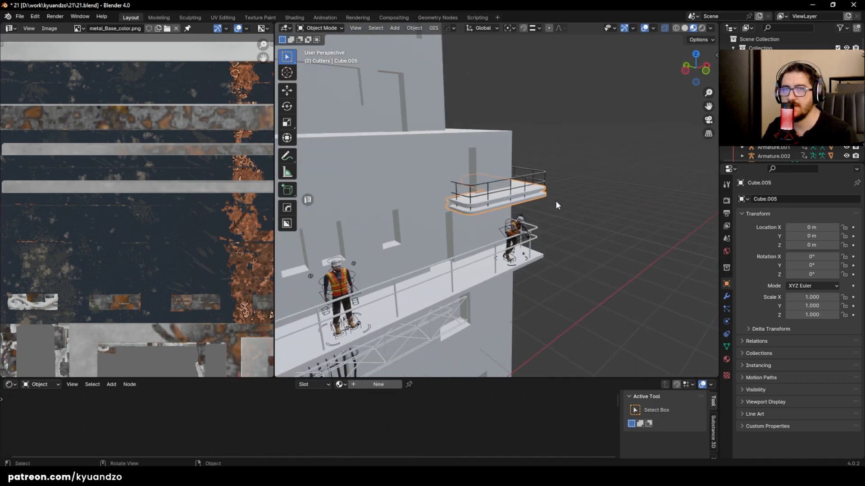
scroll(556, 203, up, 3)
middle_drag(609, 154, 572, 154)
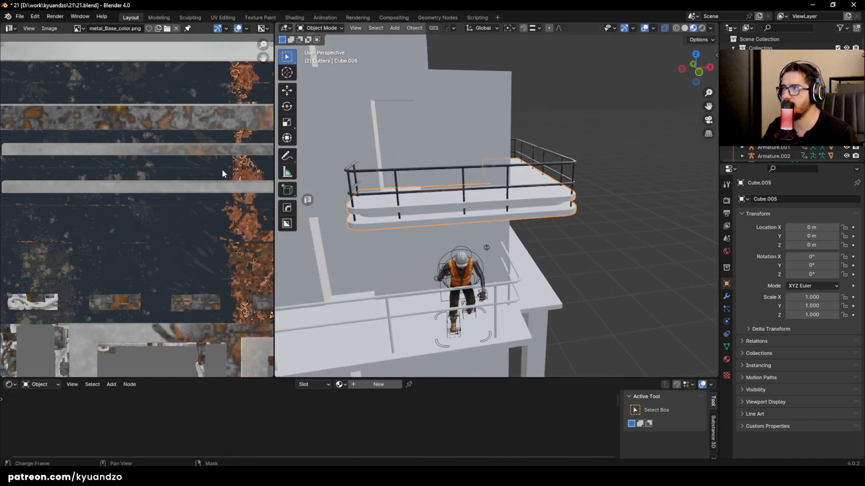
Step: Display the reference image 21.png in the image editor and examine the balcony's railing and underside supports up close
click(75, 30)
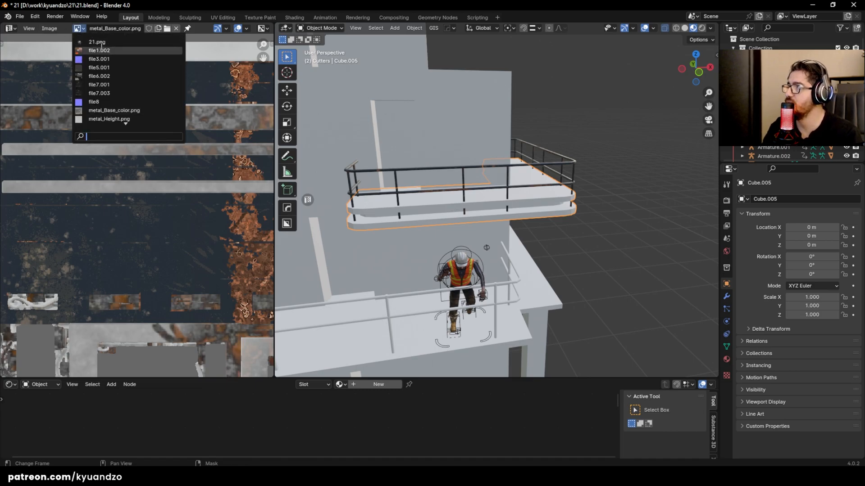
click(105, 45)
scroll(139, 207, up, 10)
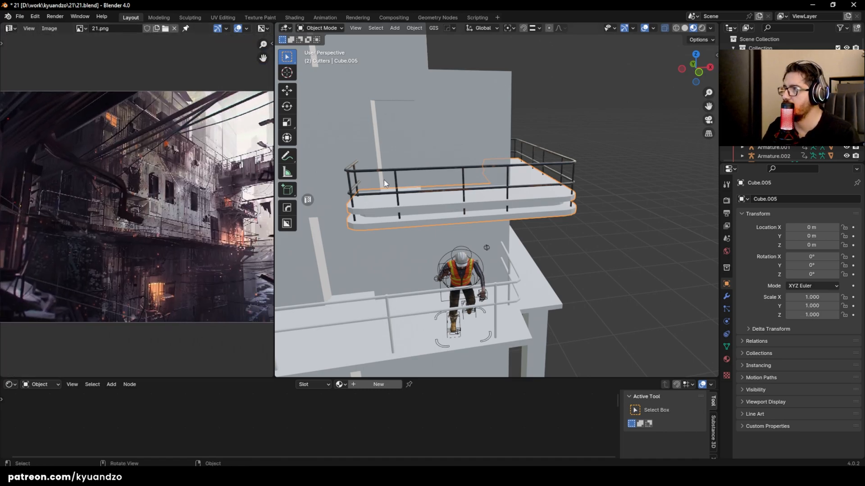
scroll(149, 207, up, 2)
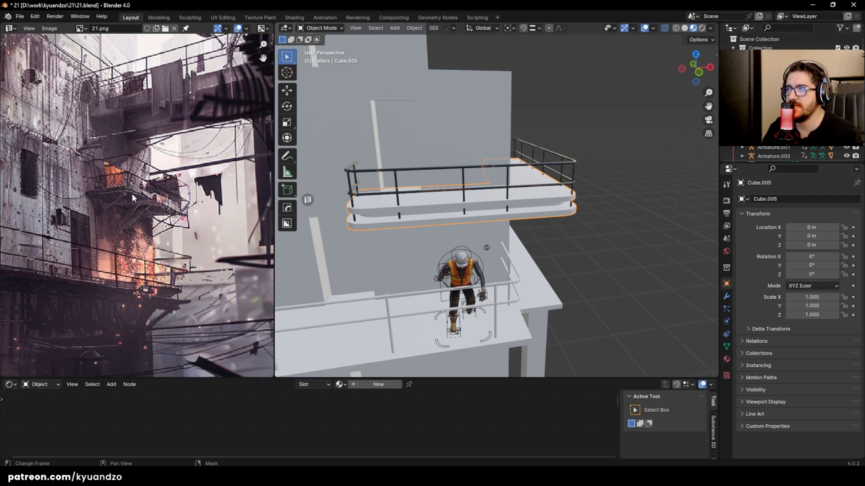
scroll(161, 189, up, 2)
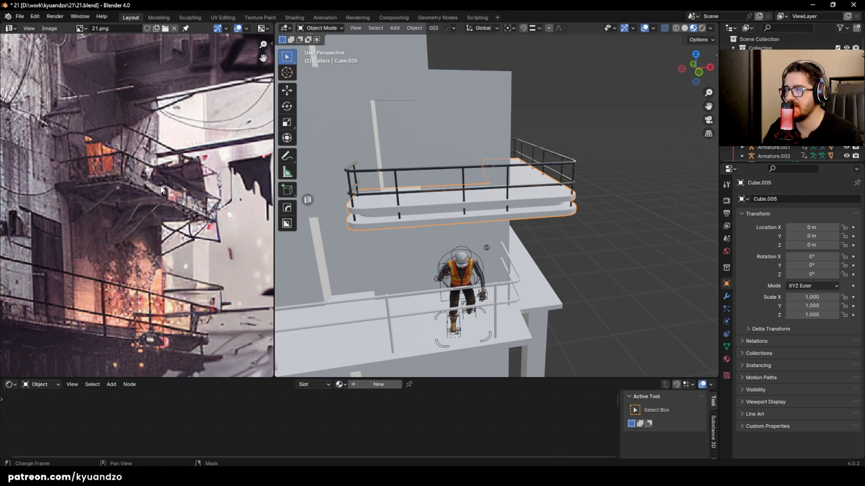
scroll(161, 189, up, 1)
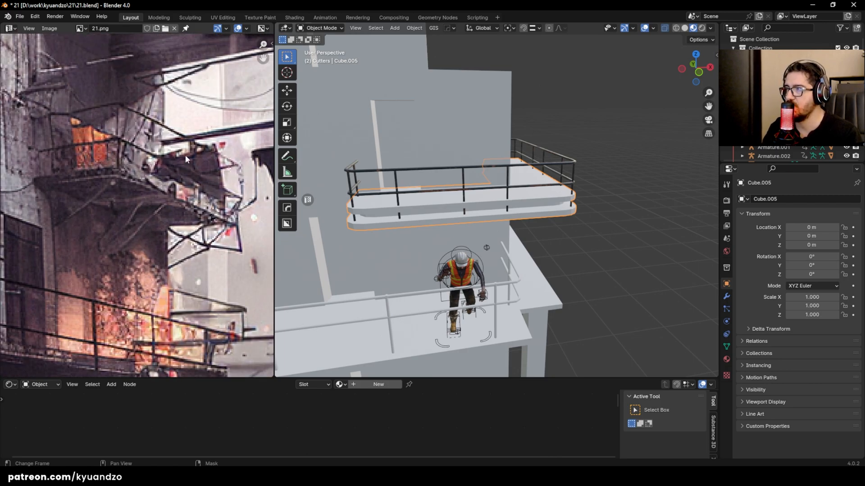
scroll(113, 207, down, 1)
Step: Examine the whole building and the spare metal parts standing beside it for pieces suited to the balcony
scroll(570, 190, down, 4)
middle_drag(571, 194, 491, 208)
scroll(492, 208, down, 1)
click(407, 175)
scroll(411, 176, down, 5)
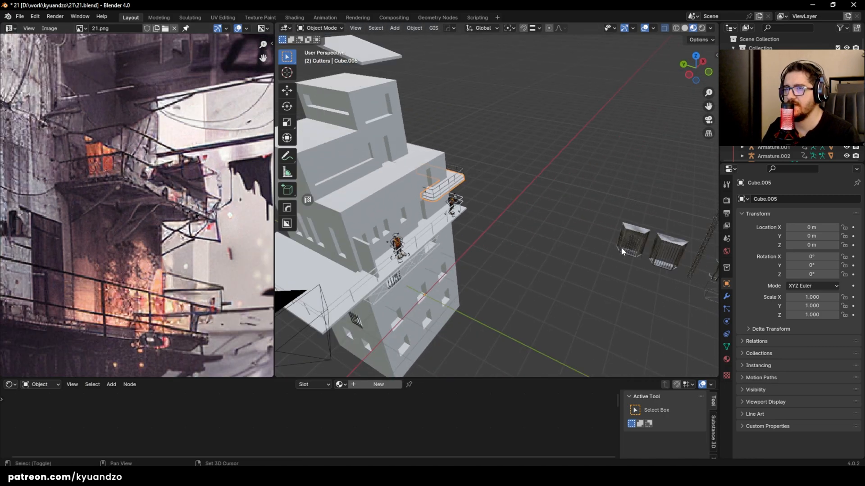
shift+middle_drag(629, 249, 452, 240)
shift+middle_drag(617, 226, 506, 209)
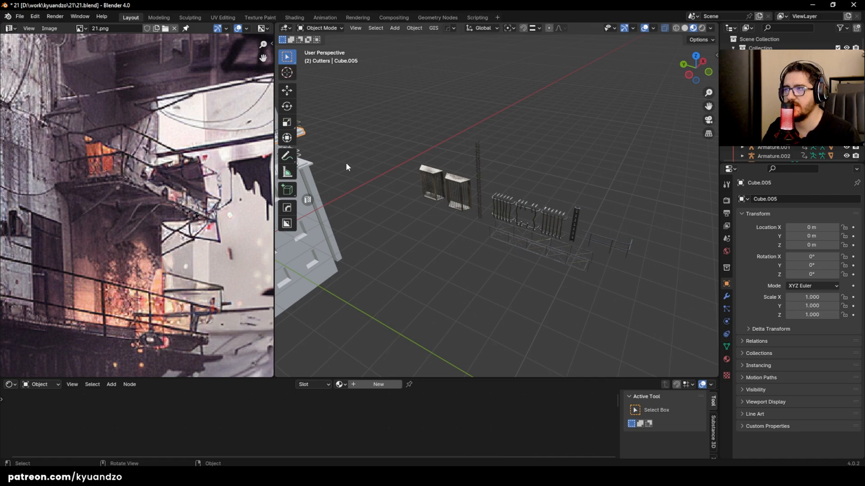
shift+middle_drag(344, 163, 367, 172)
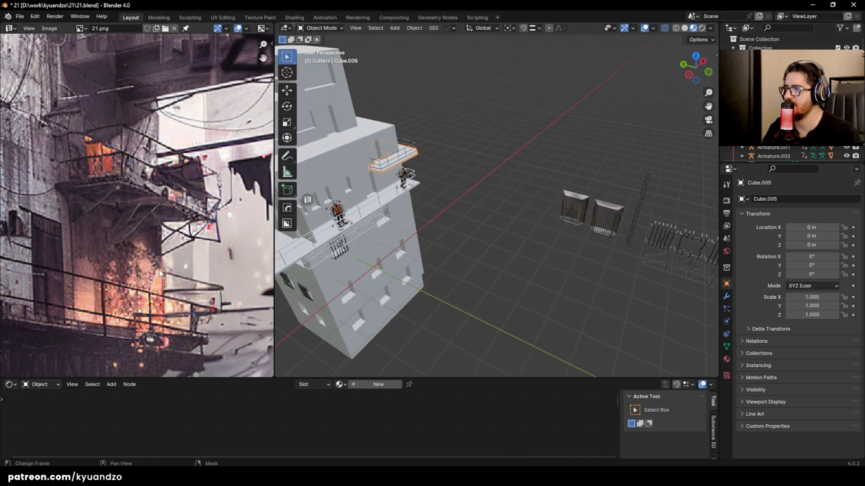
Step: Examine the balconies and walkways in the reference image, the matching areas of the building, and the spare pipe, fence and truss parts beside it
scroll(160, 265, down, 3)
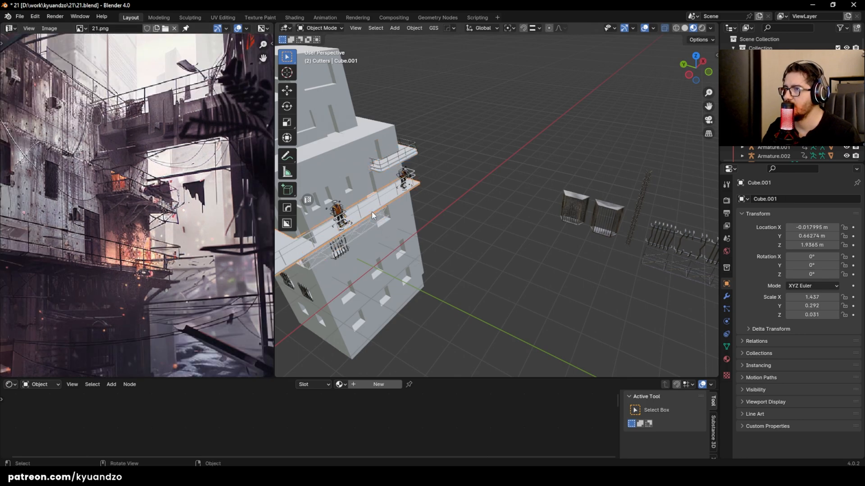
scroll(188, 231, up, 2)
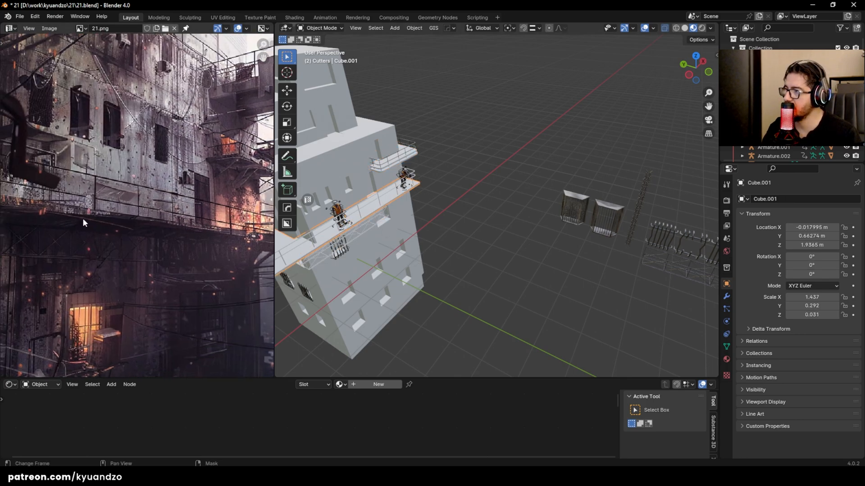
middle_drag(246, 136, 201, 139)
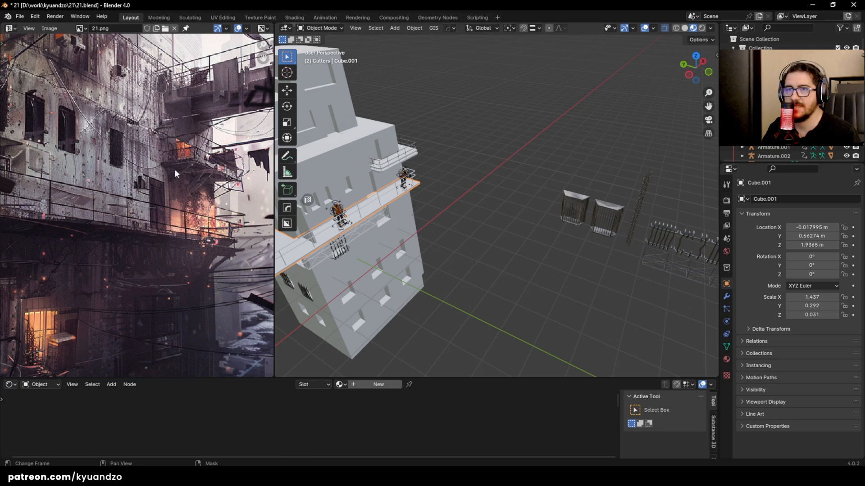
key(shift+grave)
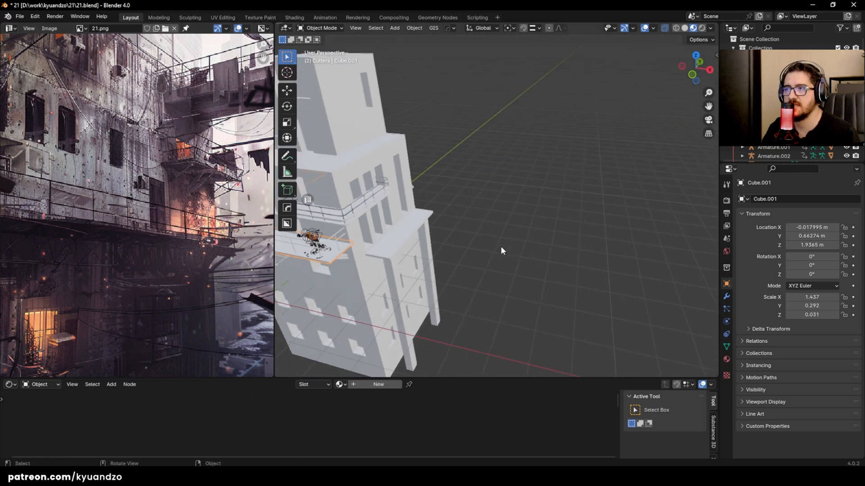
key(a)
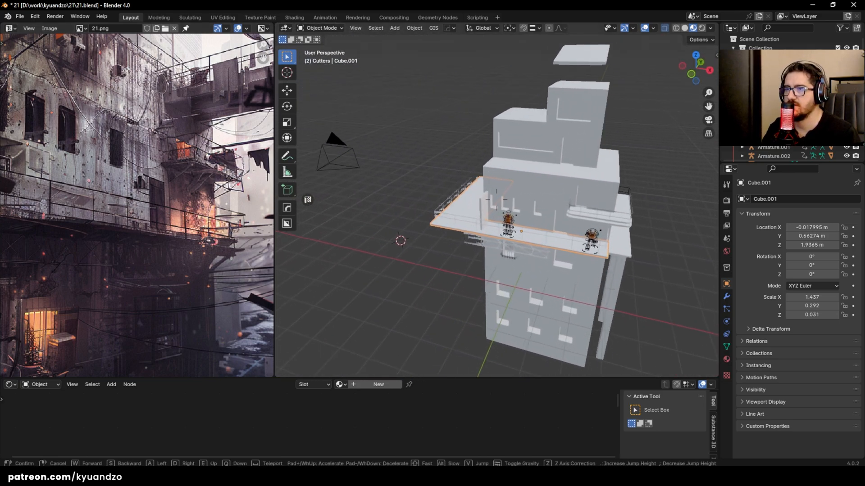
key(w)
click(477, 230)
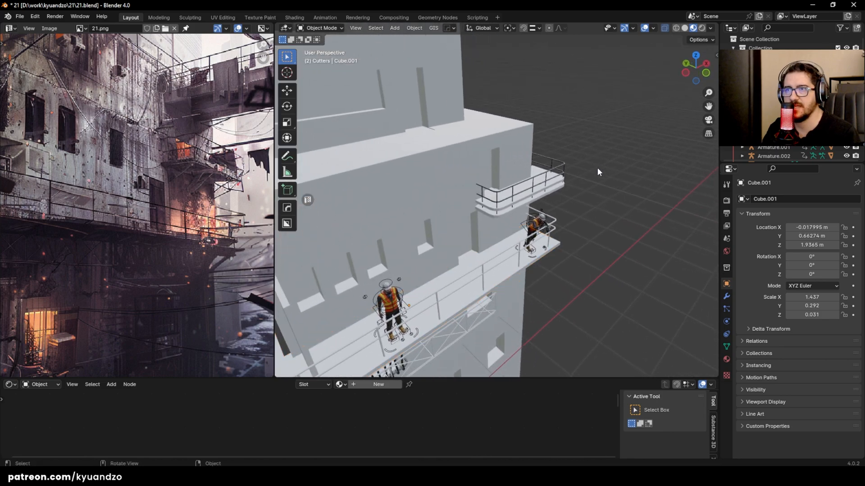
key(shift+grave)
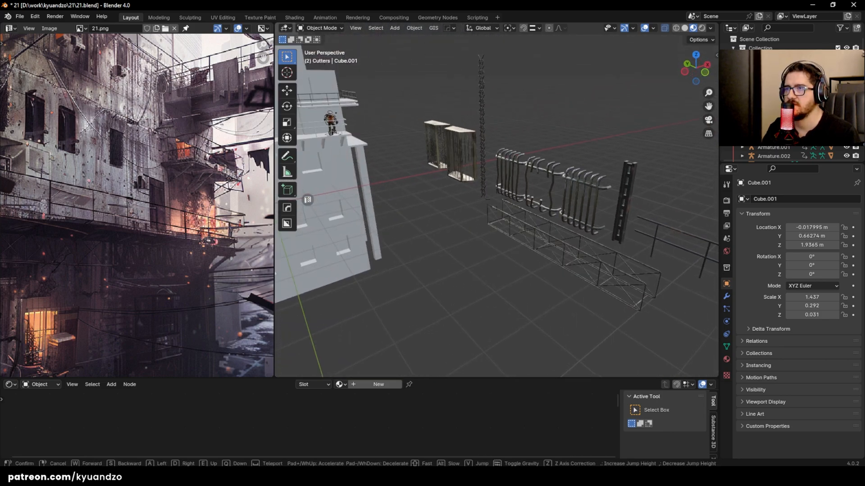
key(s)
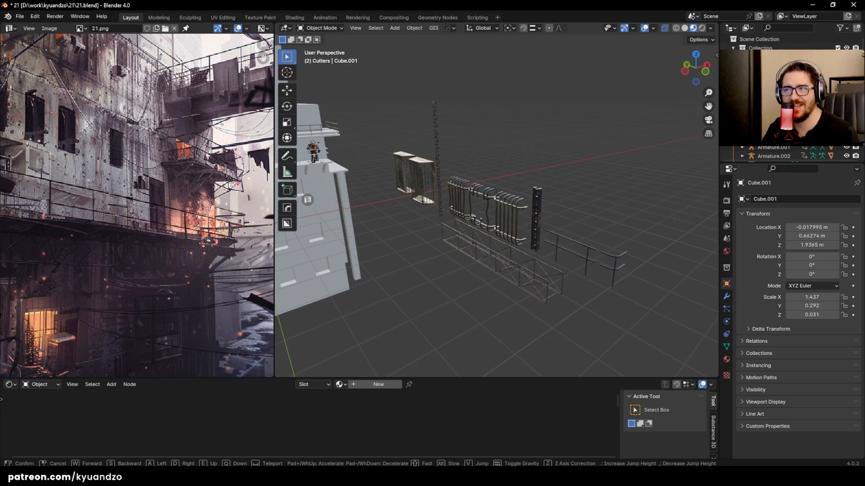
click(423, 182)
drag(404, 96, 620, 294)
click(619, 294)
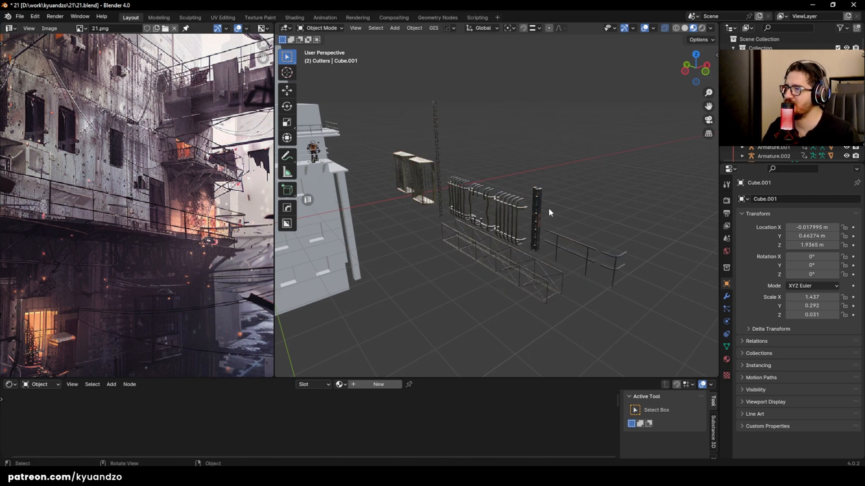
Step: Compare the building's upper floors with the overhead bridge in the reference image and save the 21.blend file
click(533, 216)
shift+middle_drag(306, 166, 485, 245)
scroll(484, 245, up, 3)
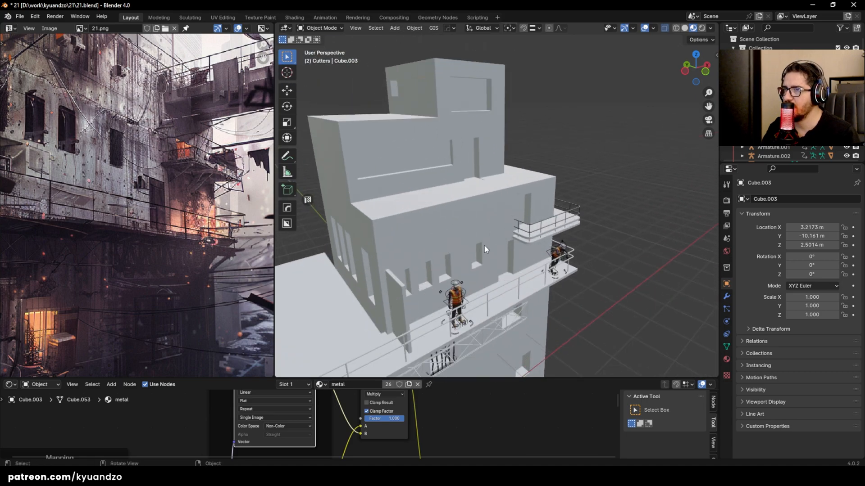
middle_drag(198, 222, 150, 281)
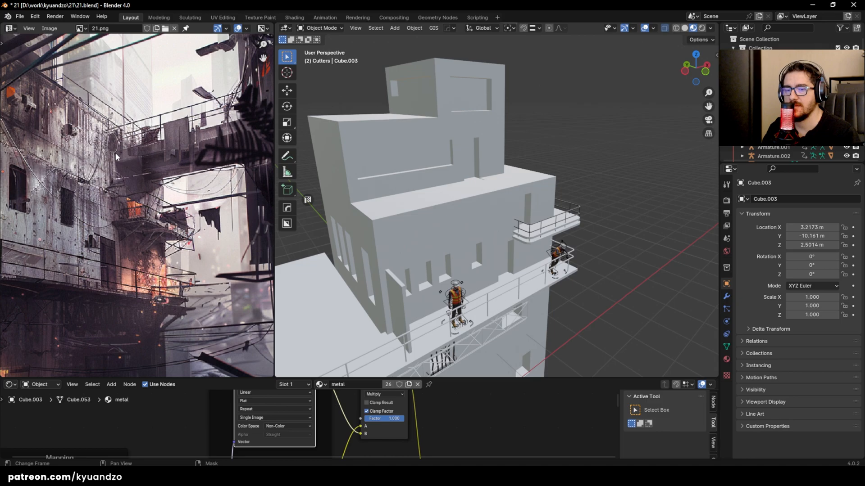
middle_drag(142, 142, 147, 181)
scroll(148, 168, up, 3)
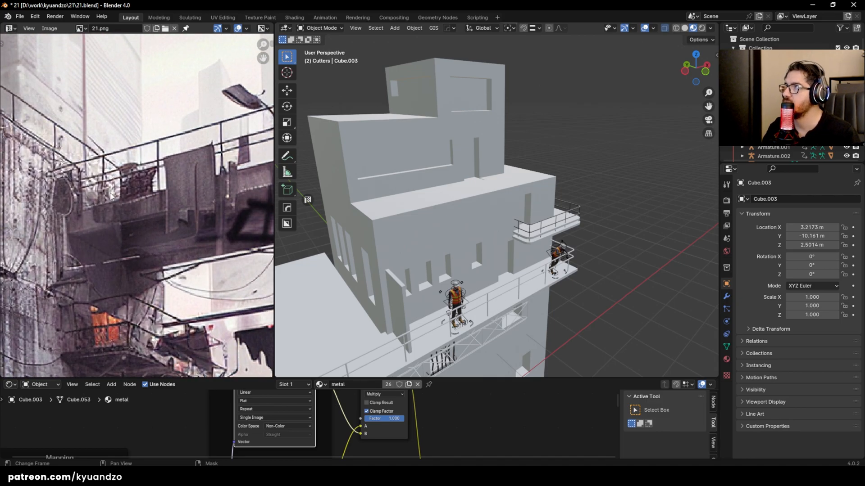
key(ctrl+s)
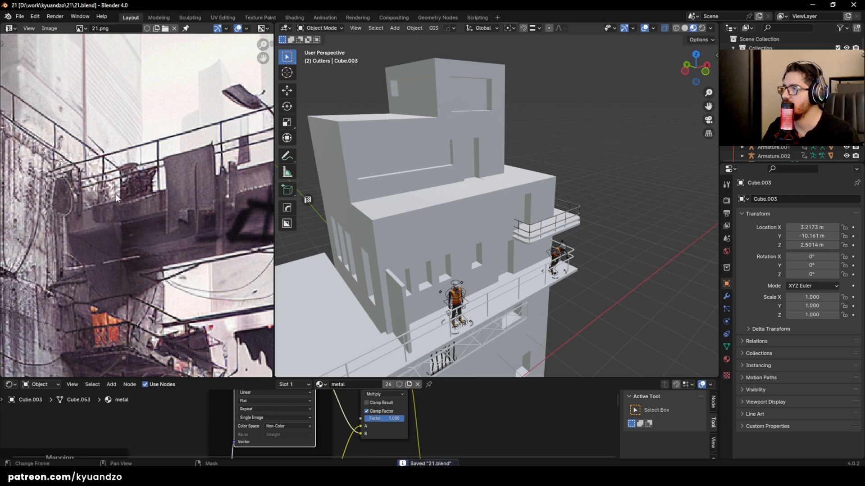
Step: Examine the overhead bridge, its railings and hanging cloth, and the balcony below it in the reference image
scroll(116, 198, down, 1)
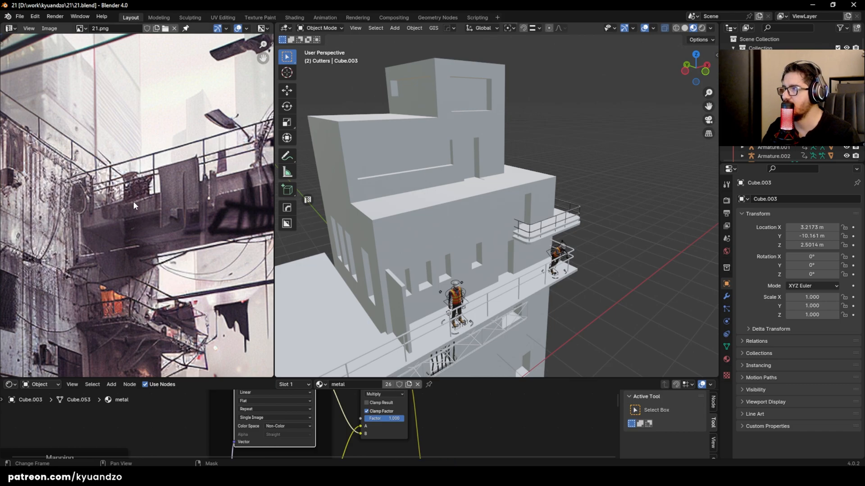
scroll(134, 202, up, 3)
scroll(133, 202, down, 2)
middle_drag(187, 173, 122, 184)
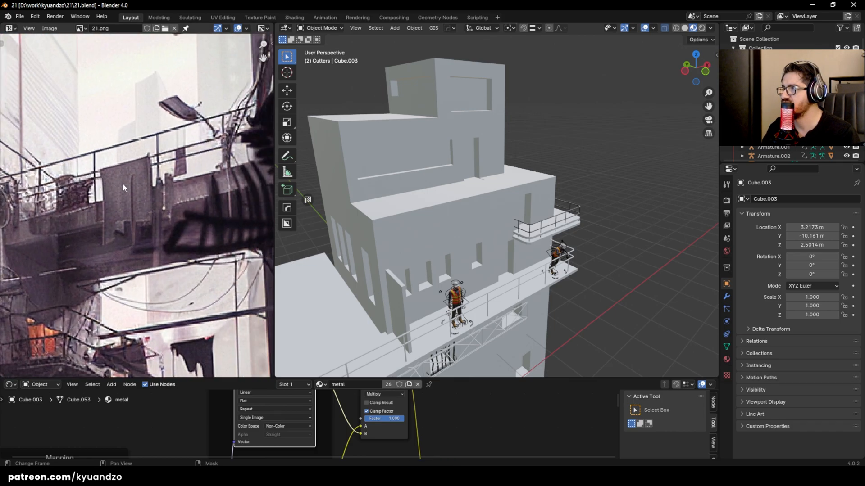
scroll(123, 184, down, 2)
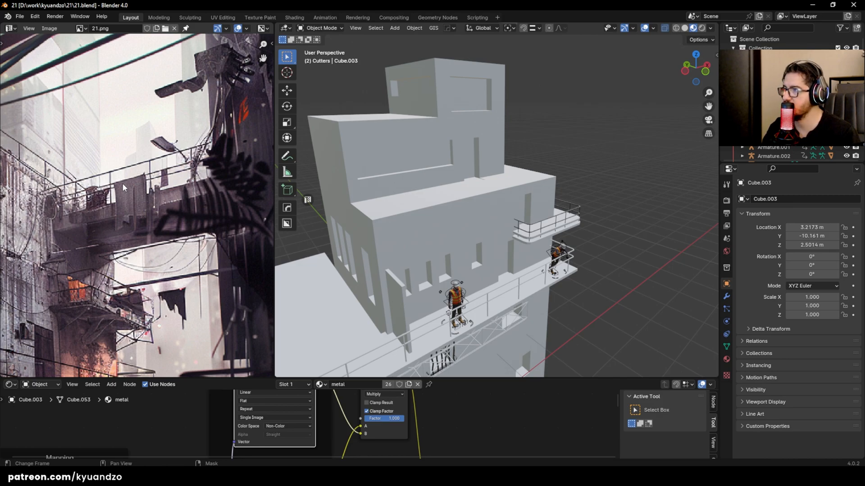
middle_drag(123, 183, 141, 198)
scroll(158, 191, down, 2)
scroll(158, 194, up, 2)
scroll(125, 206, up, 3)
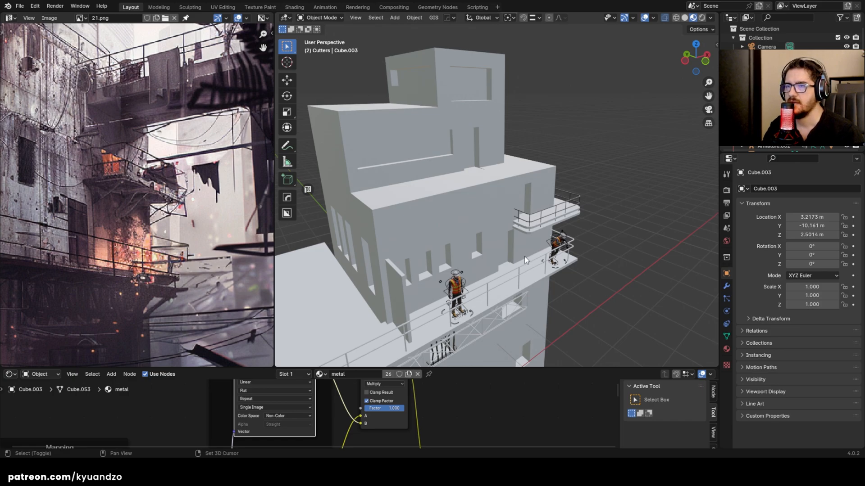
Step: Inspect the small upper balcony at the building's corner up close and select its double slab
shift+middle_drag(525, 256, 435, 219)
key(shift+grave)
key(w)
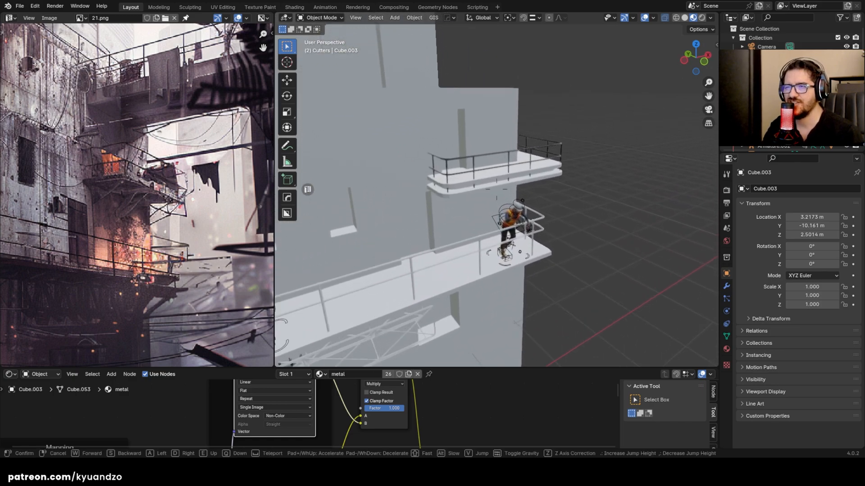
click(439, 212)
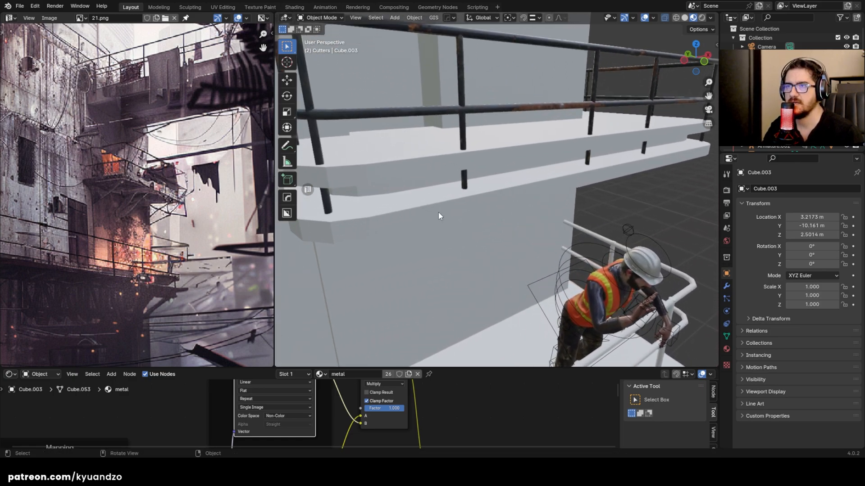
key(shift+grave)
key(s)
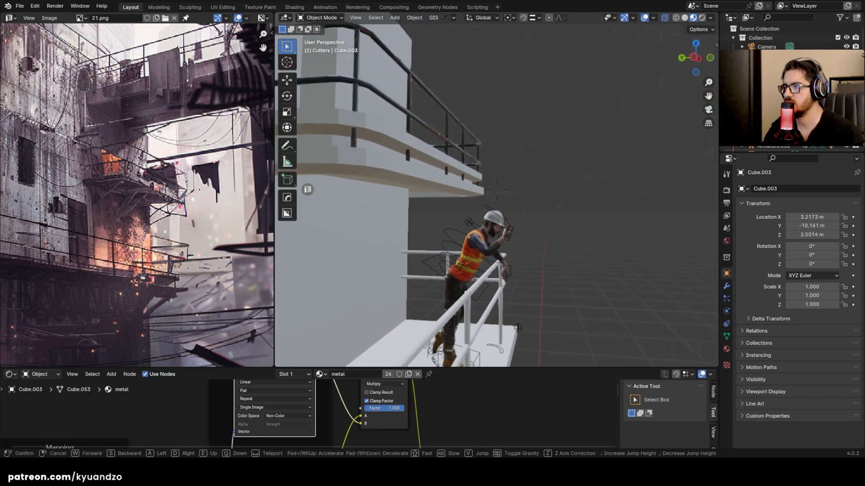
key(d)
key(w)
click(497, 190)
click(453, 172)
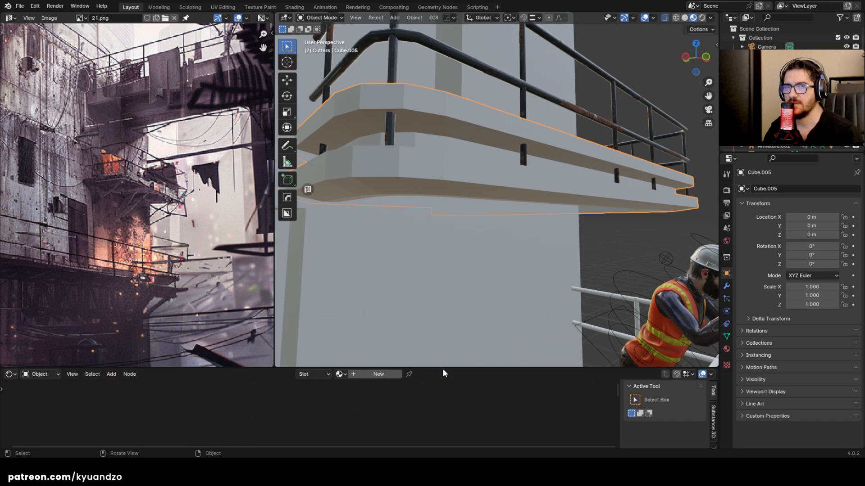
Step: Enlarge the 3D viewport by shrinking the node editor and reference image areas, and frame the supports under the reference balcony
scroll(116, 89, down, 3)
middle_drag(164, 88, 13, 100)
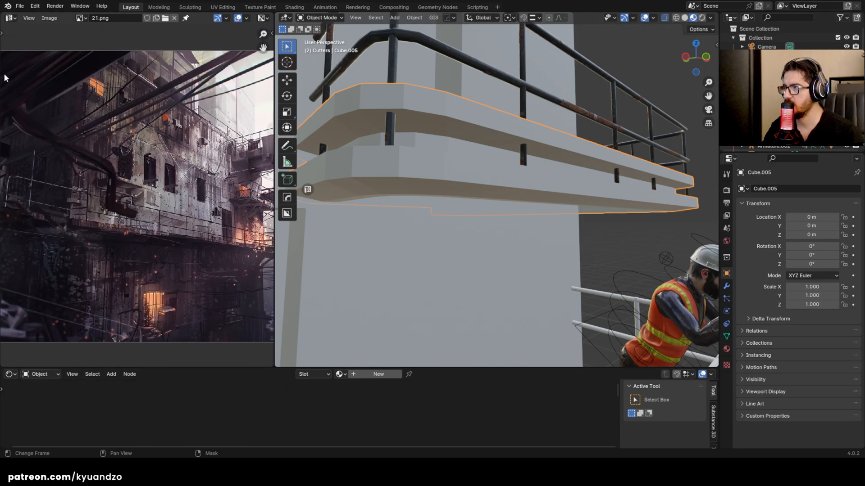
middle_drag(121, 232, 91, 225)
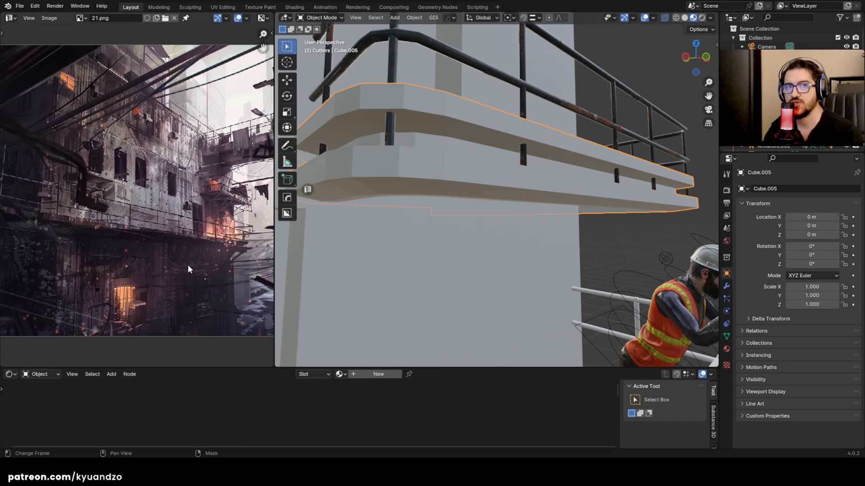
drag(444, 367, 445, 402)
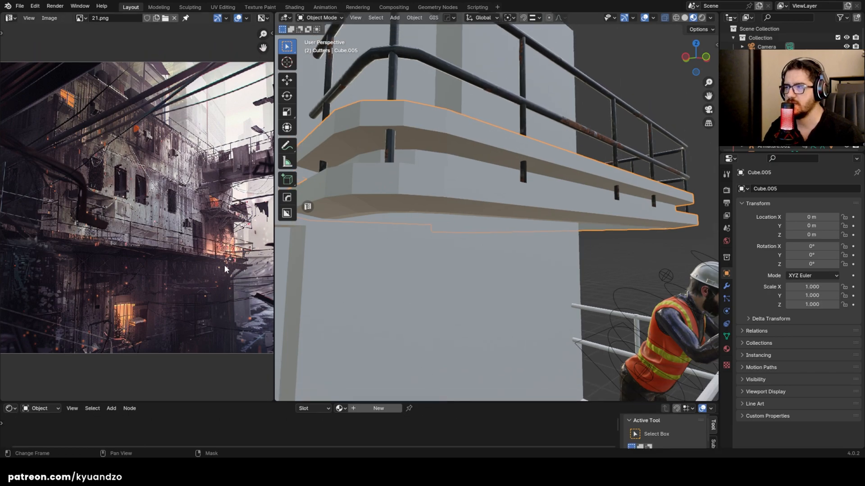
drag(273, 247, 249, 247)
scroll(98, 185, up, 5)
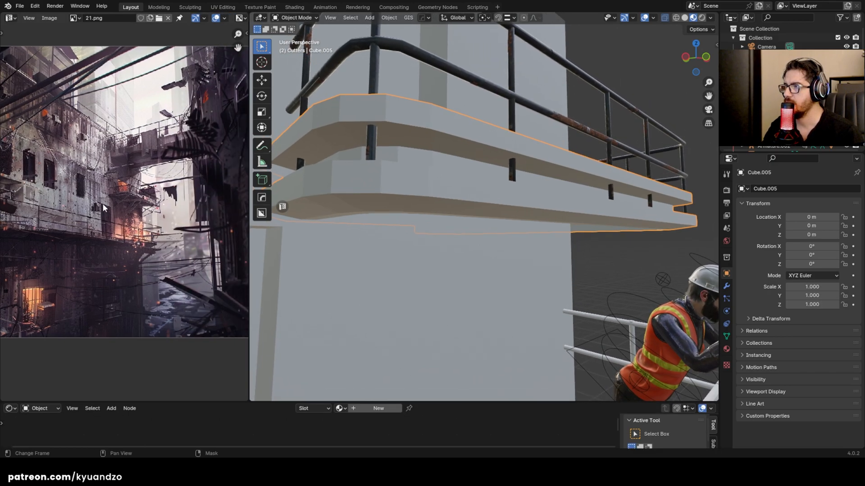
scroll(188, 220, up, 1)
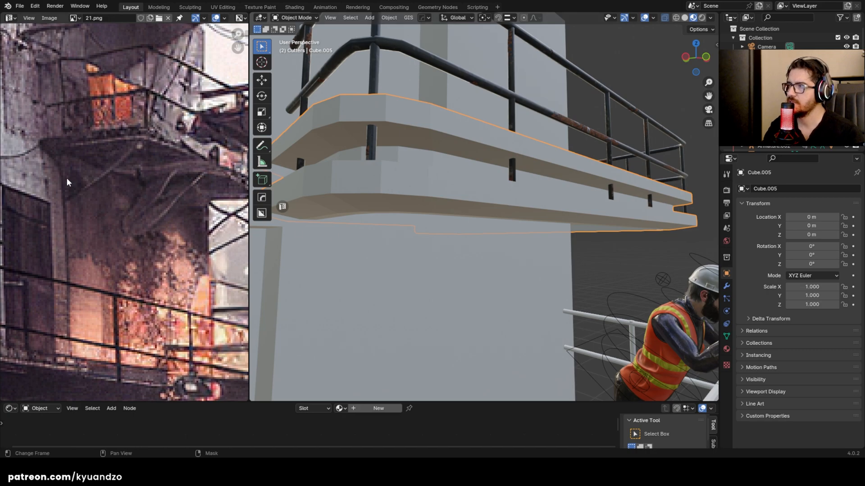
Step: Add a cube at the 3D cursor on the wall beneath the upper balcony and scale it down
middle_drag(390, 276, 427, 226)
key(shift+a)
key(Escape)
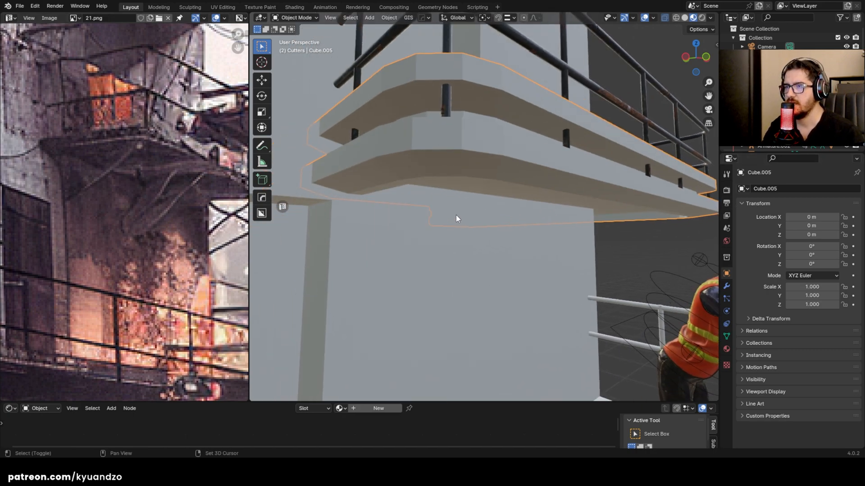
key(shift+a)
mouse_move(458, 228)
click(518, 237)
key(s)
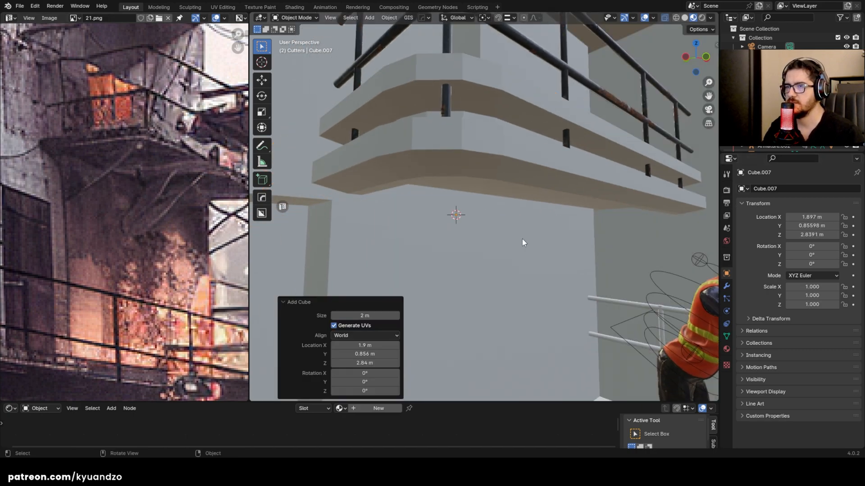
click(466, 254)
key(s)
click(452, 252)
Step: Scale the cube into a thin upright bar with scale about 0.011, 0.034 and 0.184 in X, Y and Z
key(s)
key(d)
key(s)
click(464, 219)
key(s)
key(d)
click(458, 227)
key(s)
key(d)
click(490, 229)
key(s)
key(z)
click(532, 209)
Step: Move the bar about -0.21 m along Y and rotate it about 44.4° around X to form a diagonal brace
key(g)
key(y)
click(598, 187)
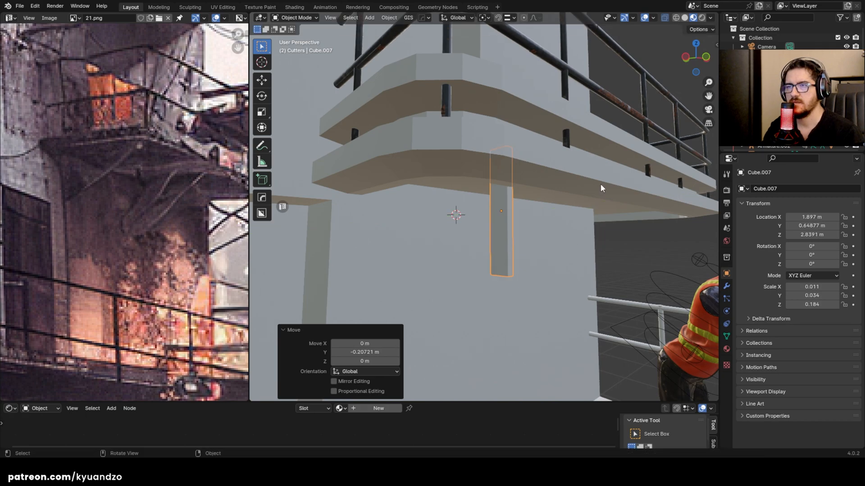
key(r)
key(x)
click(588, 259)
Step: Switch the viewport to solid shading with X-ray off and frame the diagonal brace under the balcony
middle_drag(586, 257, 534, 213)
scroll(535, 213, down, 17)
scroll(534, 213, up, 12)
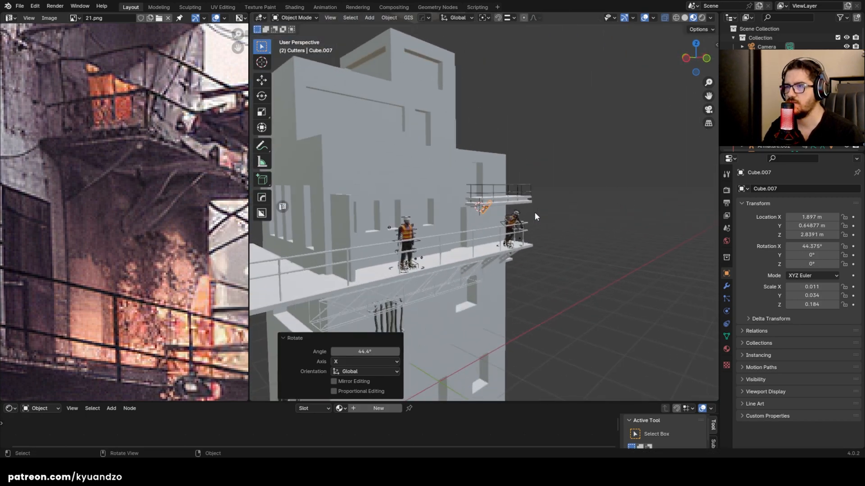
scroll(394, 208, up, 4)
click(685, 18)
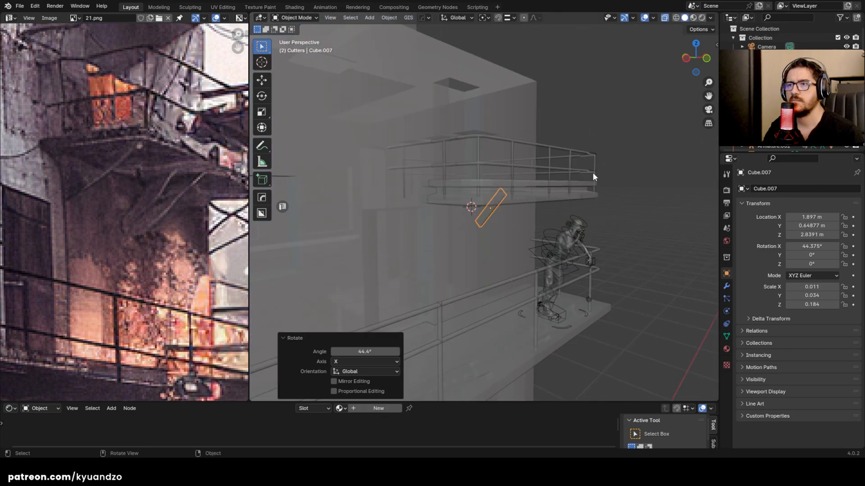
click(542, 236)
key(alt+z)
scroll(482, 226, up, 2)
click(478, 232)
scroll(479, 232, up, 2)
mouse_move(478, 232)
middle_down()
mouse_move(459, 214)
mouse_move(465, 226)
mouse_move(469, 210)
mouse_move(471, 220)
middle_up()
scroll(465, 226, up, 3)
scroll(477, 239, down, 4)
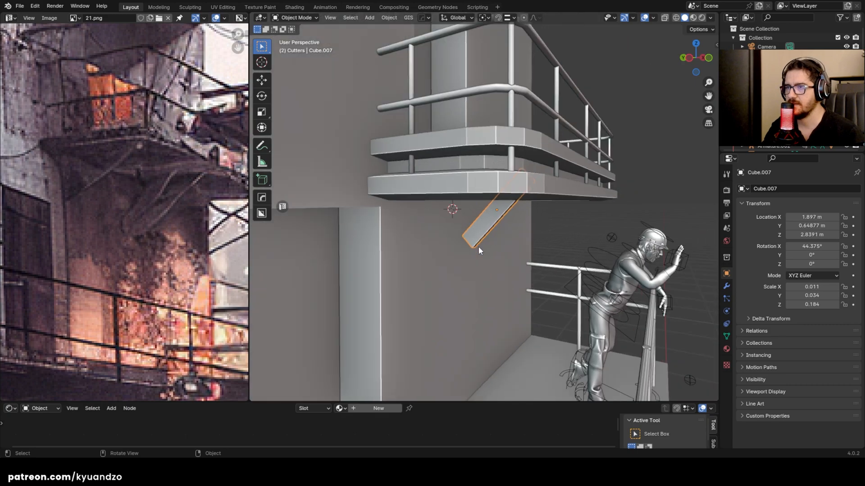
Step: Move the brace about -0.30 m along X and narrow it along its local Y by a factor of about 0.445
key(g)
key(d)
key(s)
click(473, 236)
key(s)
key(d)
key(d)
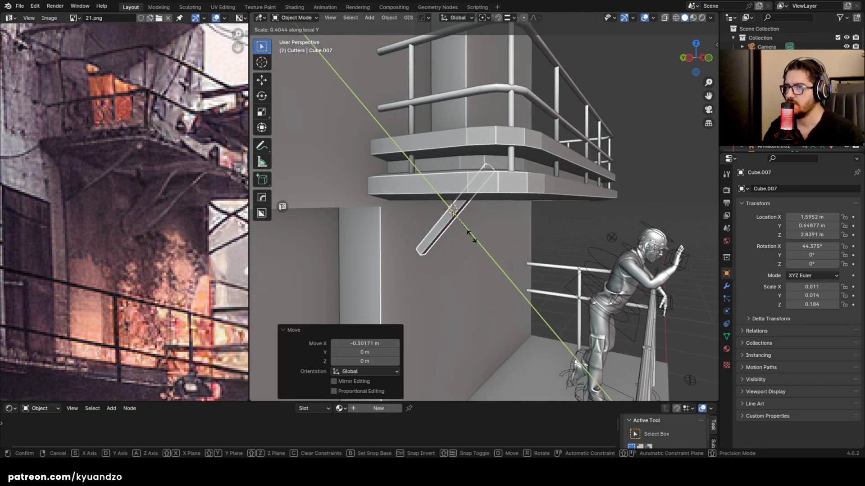
click(475, 238)
Step: Slide the diagonal brace along its local Z axis to about Y 0.739 m and Z 2.747 m, against the wall below the balcony
middle_drag(475, 238, 494, 209)
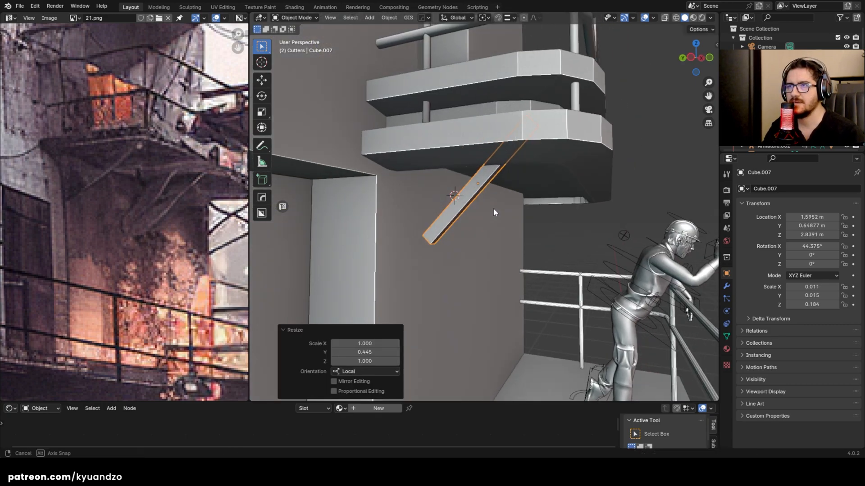
key(g)
key(d)
key(d)
key(a)
key(a)
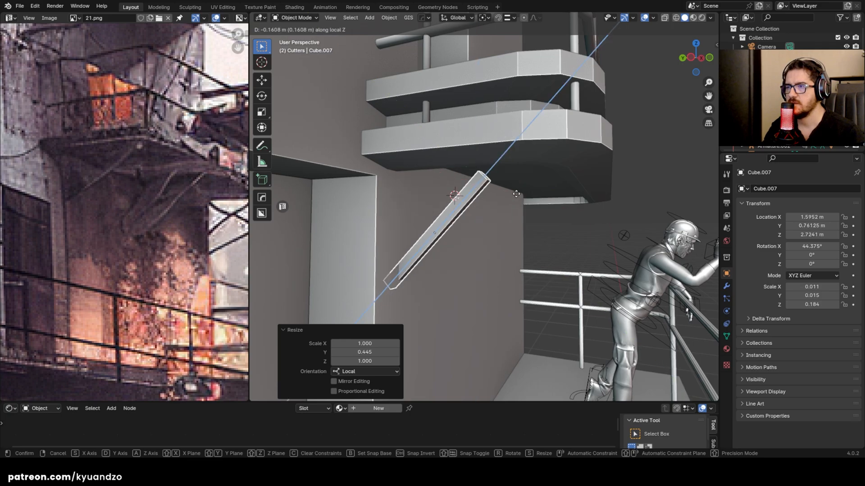
click(525, 185)
Step: Reposition the brace's upper end face in Edit Mode so the end meets the underside of the balcony slab
middle_drag(525, 185, 478, 175)
key(Tab)
scroll(476, 191, up, 2)
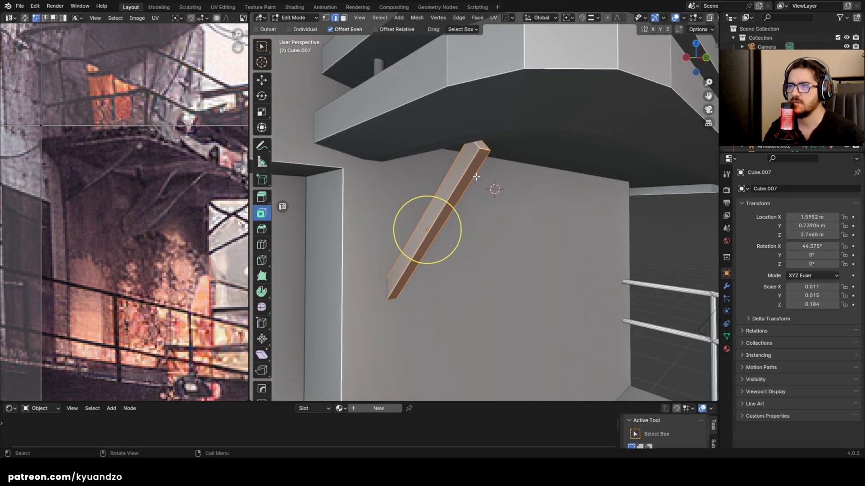
click(483, 145)
key(g)
key(a)
key(a)
click(513, 204)
middle_drag(512, 205, 434, 214)
key(g)
key(a)
key(z)
click(555, 134)
scroll(496, 189, down, 5)
key(Tab)
scroll(493, 193, down, 3)
middle_drag(129, 197, 101, 190)
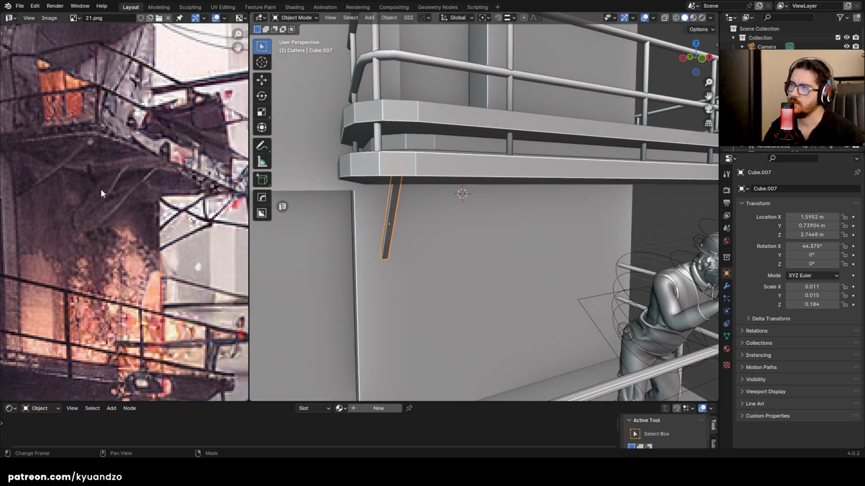
Step: Duplicate the brace along the X axis toward the opposite end of the balcony
key(shift+d)
key(x)
click(603, 189)
middle_drag(602, 189, 487, 197)
scroll(558, 210, up, 4)
middle_drag(616, 219, 477, 201)
scroll(502, 215, down, 6)
scroll(477, 201, up, 4)
scroll(477, 201, up, 4)
middle_drag(401, 180, 454, 175)
Step: Fine-tune the copied brace's position near the building corner to about 2.79 m in X
key(g)
key(d)
key(s)
click(503, 149)
middle_drag(504, 148, 473, 154)
key(g)
key(d)
right_click(478, 152)
Step: Select the end vertices of the corner brace and move them to adjust how it meets the surrounding structure
middle_drag(557, 200, 547, 191)
key(Tab)
key(alt+z)
drag(527, 187, 574, 229)
key(alt+z)
key(g)
key(a)
key(a)
key(a)
key(a)
key(a)
click(536, 203)
key(Tab)
middle_drag(536, 204, 392, 206)
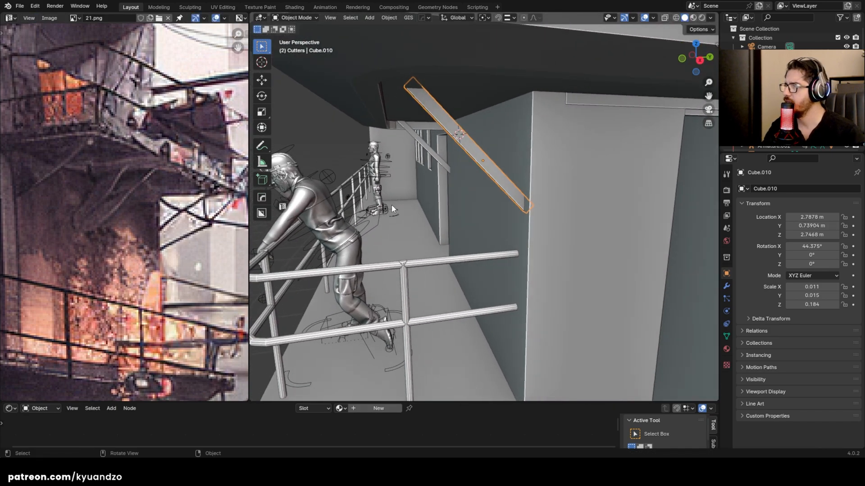
Step: Duplicate the corner brace about -0.12 m along Y to make a second, outer brace
key(shift+d)
key(x)
key(y)
click(431, 165)
middle_drag(432, 164, 478, 174)
Step: Extend the outer brace by moving its lower end vertices along its local Z axis down to the wall
key(Tab)
key(alt+z)
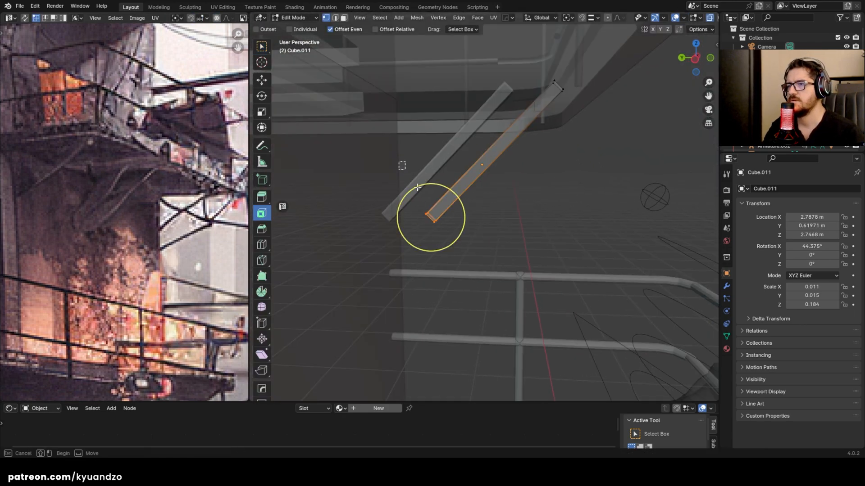
click(262, 46)
key(alt+z)
middle_drag(550, 241, 422, 184)
key(g)
key(z)
key(z)
click(432, 262)
key(Tab)
Step: Add an edge loop across the corner brace and move the selected vertices to bend it slightly
key(Tab)
click(447, 171)
right_click(447, 171)
key(alt+z)
drag(449, 173, 492, 208)
key(alt+z)
key(g)
click(479, 218)
middle_drag(479, 218, 548, 228)
key(g)
click(555, 187)
Step: Make another loop cut in the corner braces and shift the selected face for an irregular, damaged bend
click(485, 173)
scroll(485, 175, up, 1)
click(484, 174)
right_click(481, 179)
key(3)
key(g)
click(533, 200)
key(Tab)
scroll(525, 205, down, 5)
scroll(426, 216, down, 3)
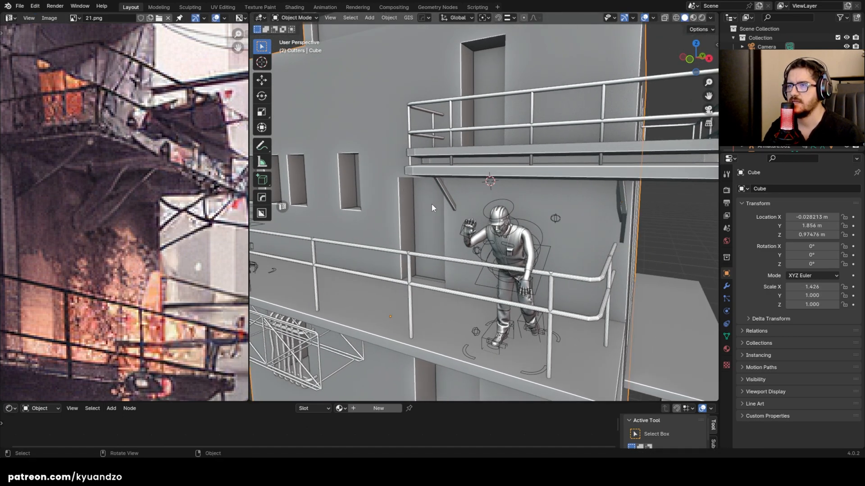
Step: Add two evenly spaced edge loops to the single brace beside the doorway with Loop Cut
middle_drag(407, 215, 433, 212)
scroll(434, 177, up, 6)
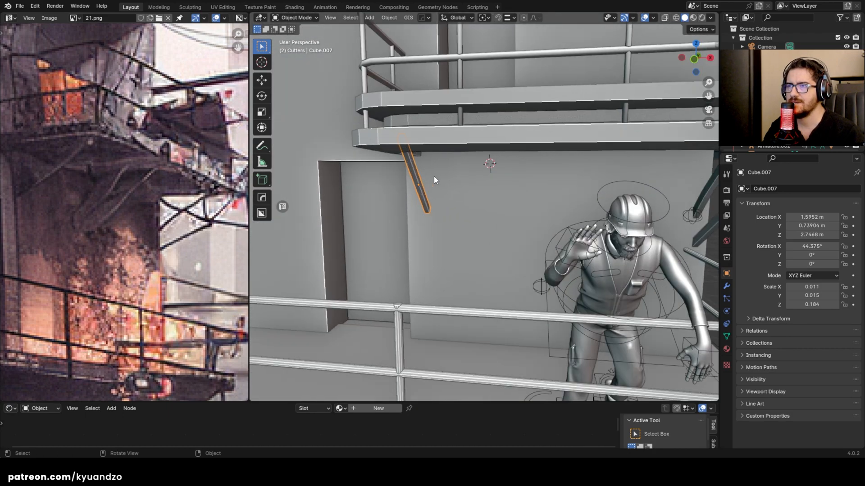
key(Tab)
click(455, 168)
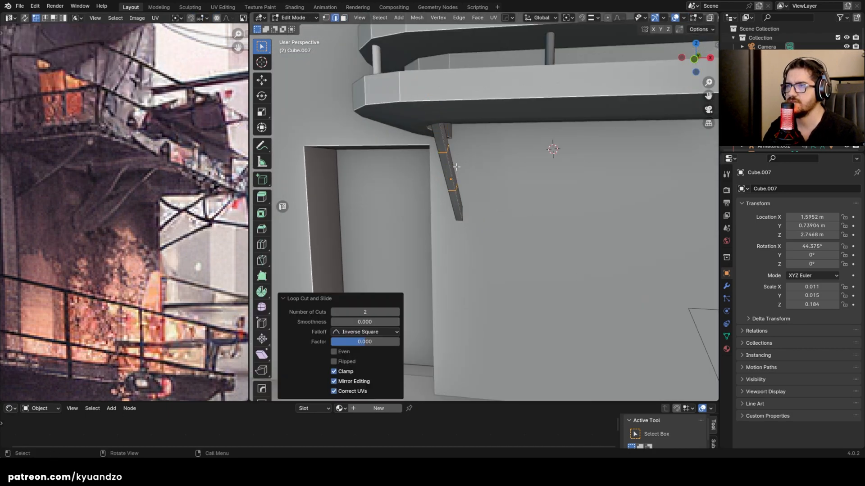
Step: Try to bend the brace beside the doorway by moving its middle section slightly in X and Z
middle_drag(446, 172, 503, 172)
key(g)
click(530, 176)
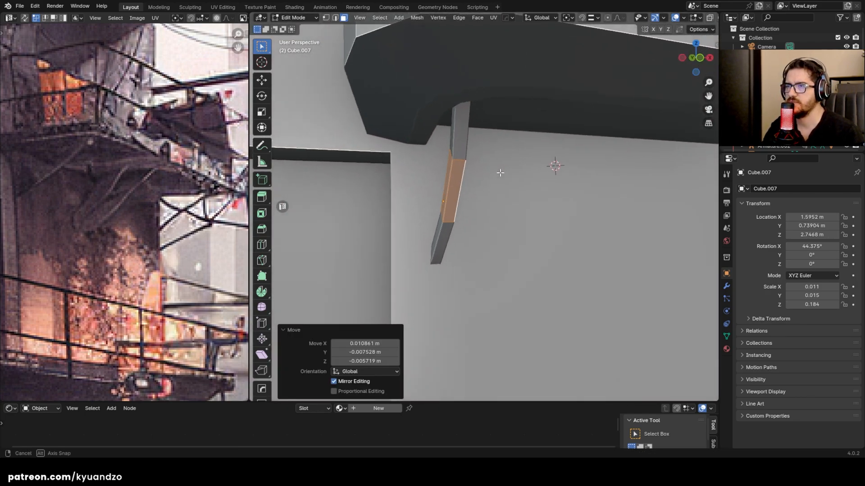
key(KP_1)
scroll(500, 185, down, 6)
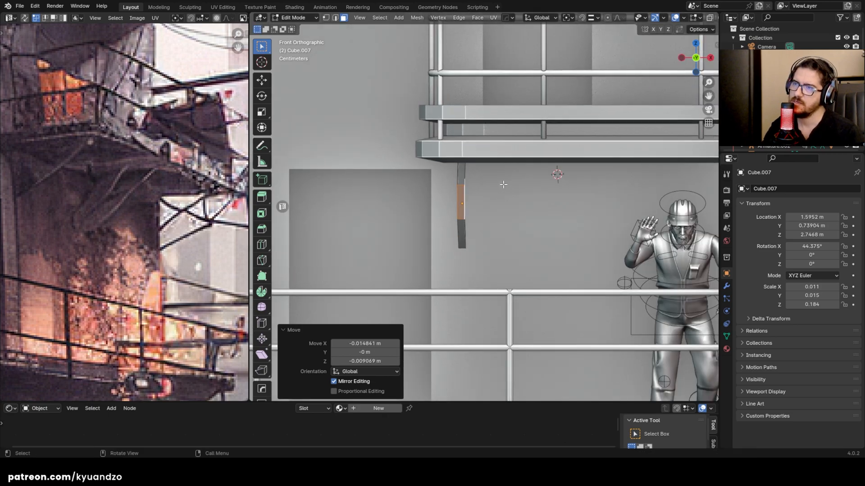
key(Tab)
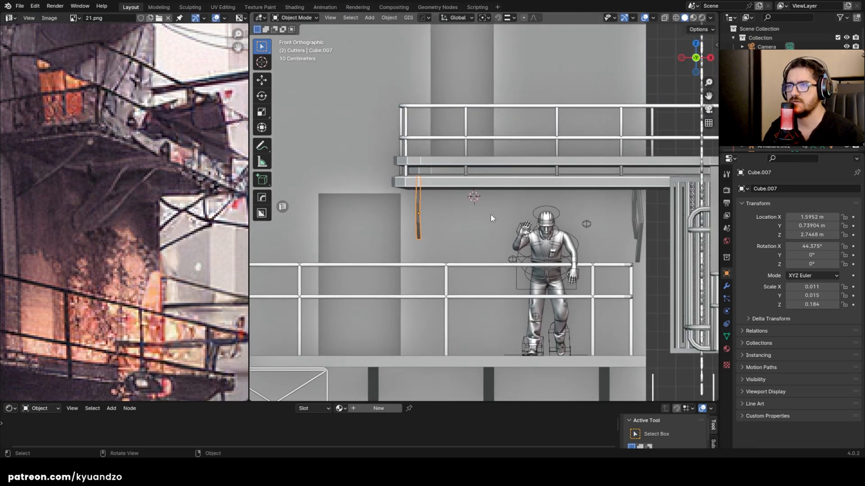
Step: Undo the bend in the middle section of the brace beside the doorway
click(421, 241)
key(shift+grave)
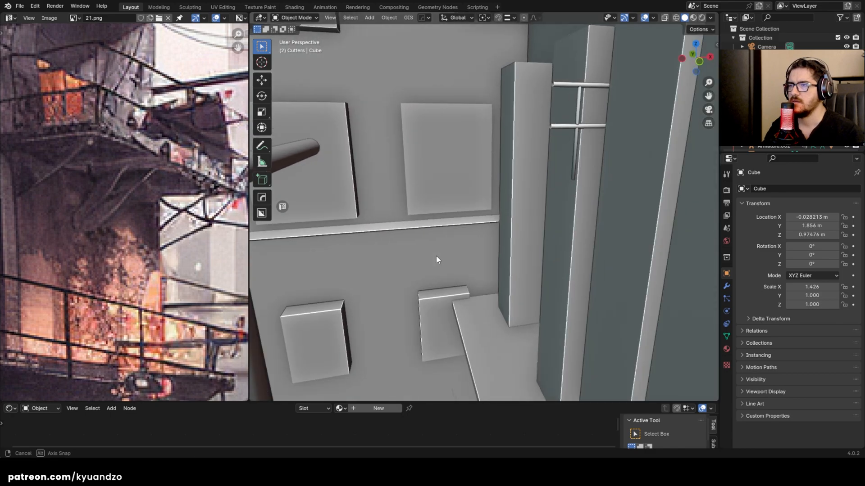
key(s)
key(w)
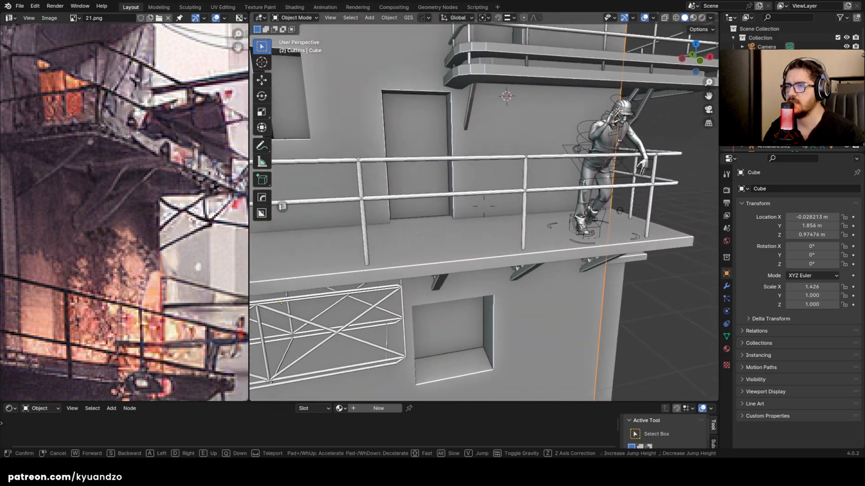
click(483, 207)
click(436, 255)
key(Tab)
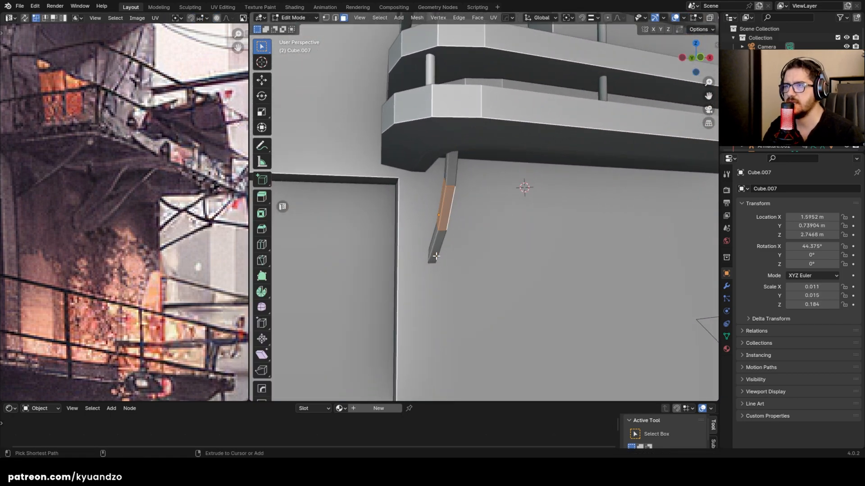
key(Tab)
key(Tab)
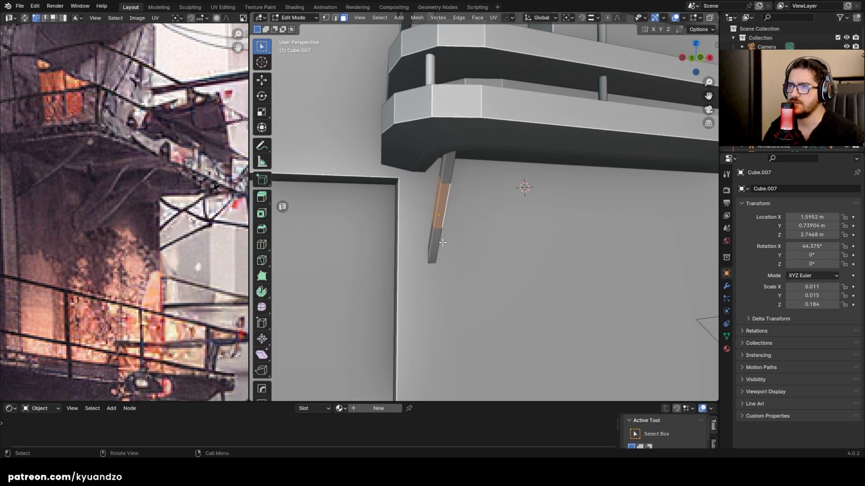
key(Tab)
Step: Duplicate the doorway brace about 0.43 m along X, then rotate the copy about 48.7° around X and -90° around Z
click(588, 188)
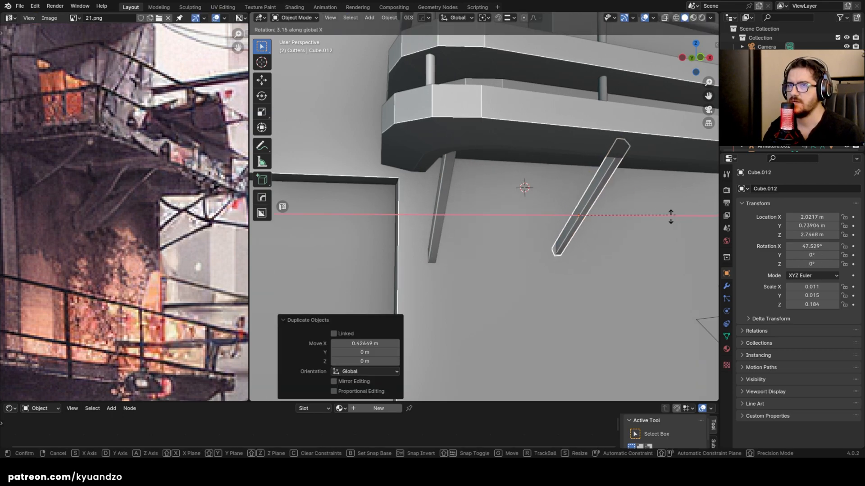
middle_drag(610, 204, 593, 199)
key(r)
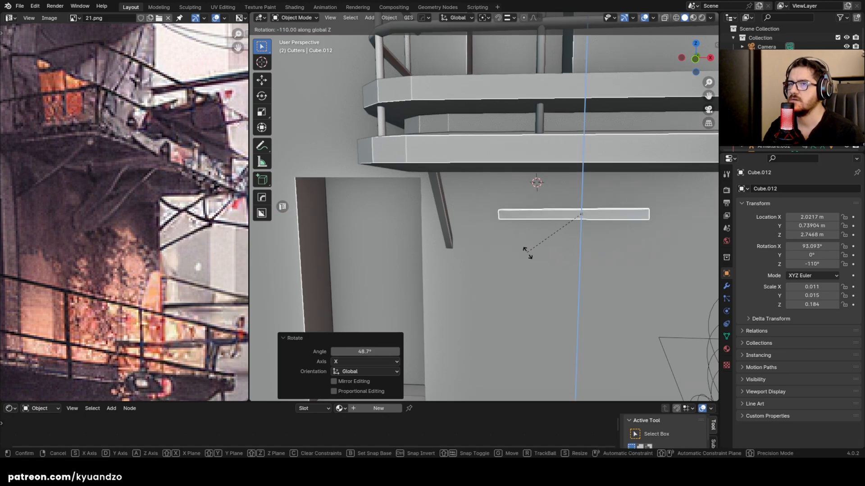
click(542, 267)
Step: Level the horizontal beam in front view and place it beneath the balcony at about X 1.858 m and Z 2.816 m
middle_drag(572, 246, 481, 238)
key(KP_1)
key(r)
click(583, 207)
key(g)
click(525, 185)
Step: Stretch the horizontal beam by moving its end vertices along X until it spans to the braces at the building corner
key(Tab)
key(alt+z)
drag(440, 149, 481, 204)
key(alt+z)
shift+middle_drag(529, 206, 491, 211)
key(g)
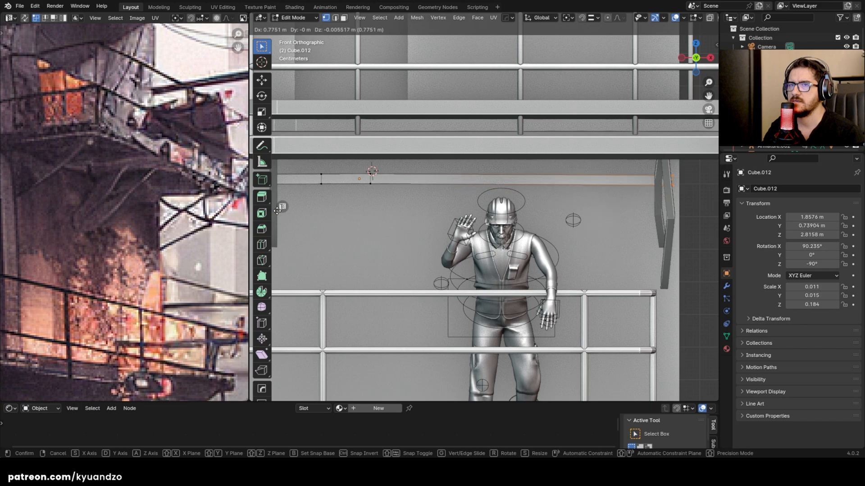
click(262, 211)
Step: Duplicate the horizontal beam about 0.13 m lower, at about Z 2.683 m
scroll(357, 204, down, 2)
key(Tab)
key(shift+d)
click(362, 230)
Step: Lower the far end vertices of the lower beam by about 0.038 m so it tilts toward the building corner
key(Tab)
key(g)
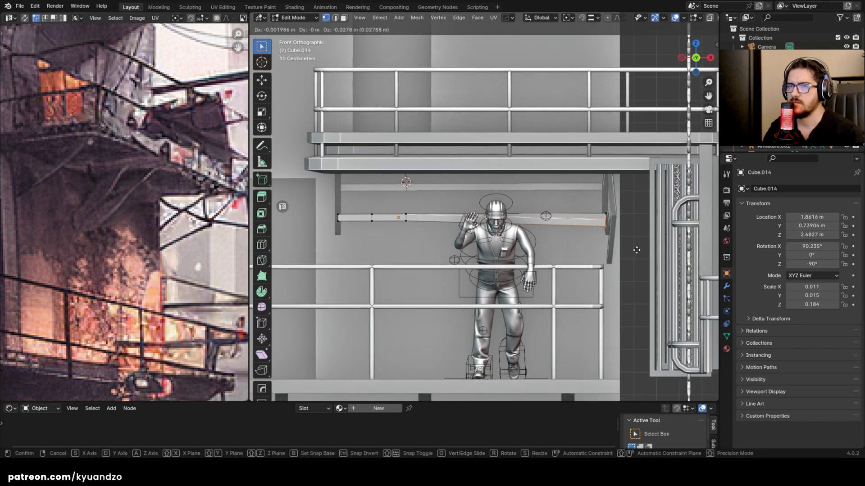
key(alt+z)
key(alt+z)
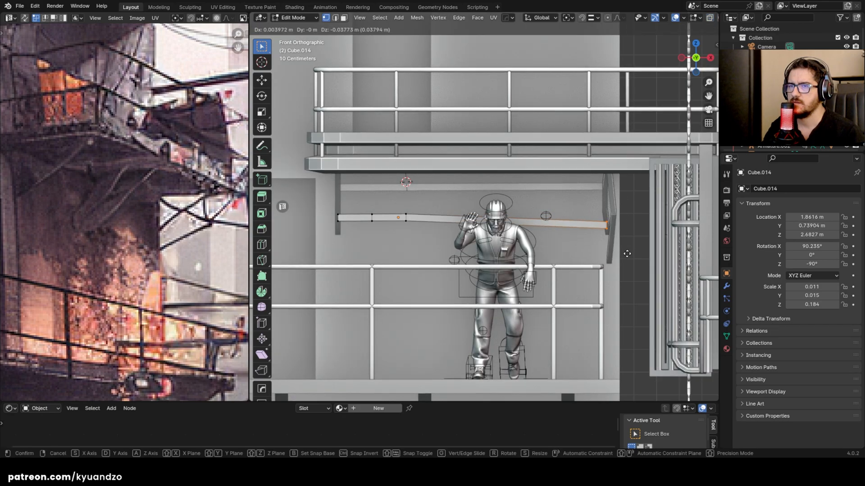
click(628, 254)
Step: Move the lower beam's inner edge loop about 0.638 m along X and 0.004 m along Z to form a bend
drag(384, 207, 423, 234)
key(g)
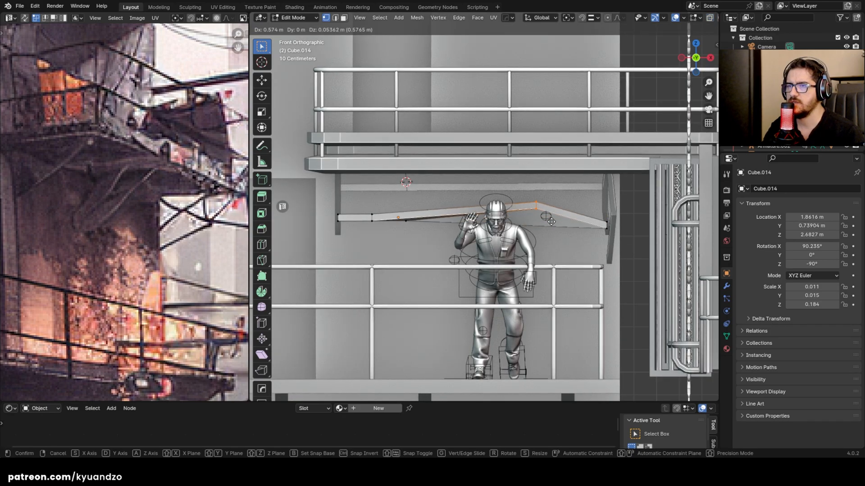
right_click(447, 218)
key(alt+z)
click(566, 246)
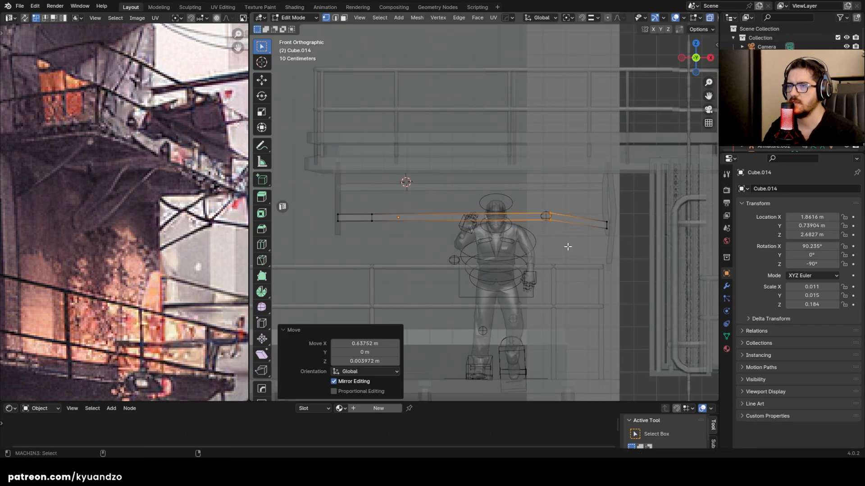
key(alt+z)
Step: Move the lower beam's remaining inner edge loop to give the beam a second slight bend
key(g)
key(alt+z)
drag(348, 207, 395, 238)
key(alt+z)
key(g)
click(437, 235)
key(Tab)
Step: Move an inner edge loop of the upper beam toward its middle and slightly down to make the beam sag
click(451, 185)
key(Tab)
key(alt+z)
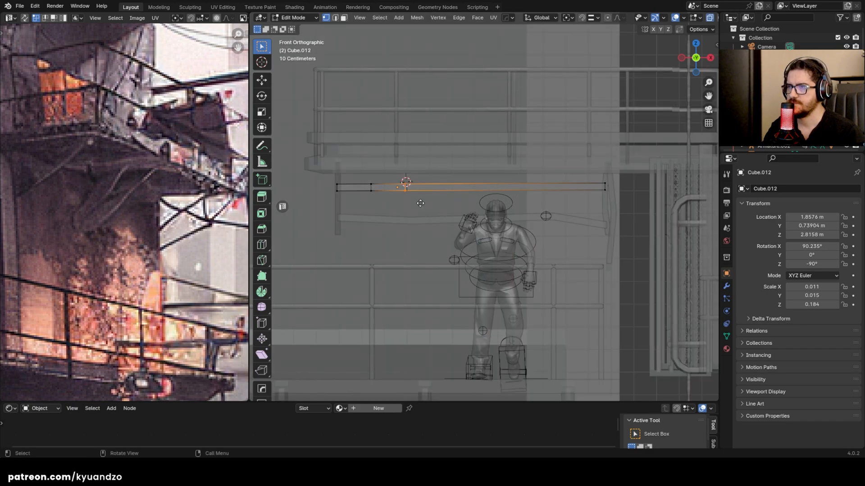
key(g)
click(527, 206)
key(Tab)
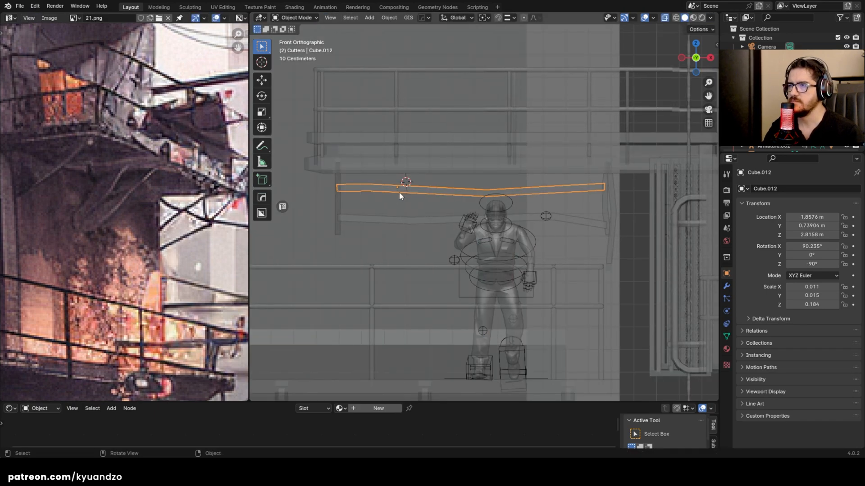
key(alt+z)
middle_drag(365, 192, 388, 200)
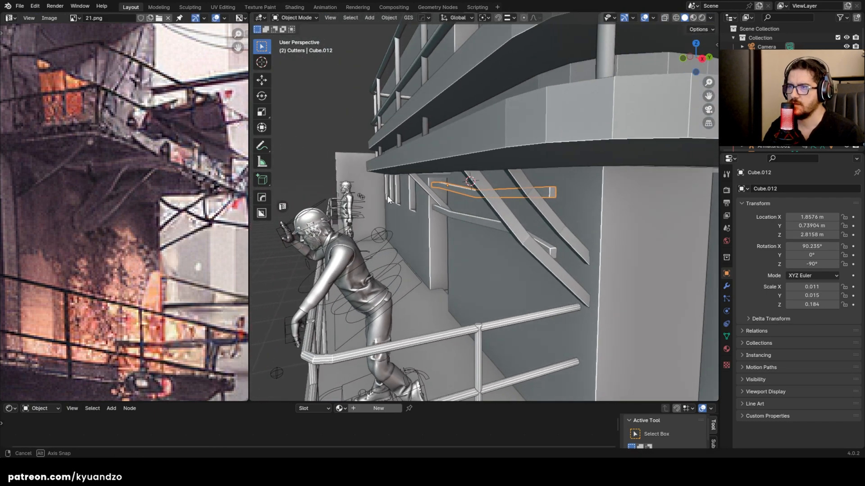
Step: Delete the old diagonal brace at the far end of the small upper balcony's underside
click(536, 246)
key(KP_Decimal)
scroll(507, 240, up, 2)
click(412, 195)
key(x)
click(396, 221)
Step: Duplicate the two bent braces about 1.2 m along negative X to the far end beneath the small balcony
click(494, 179)
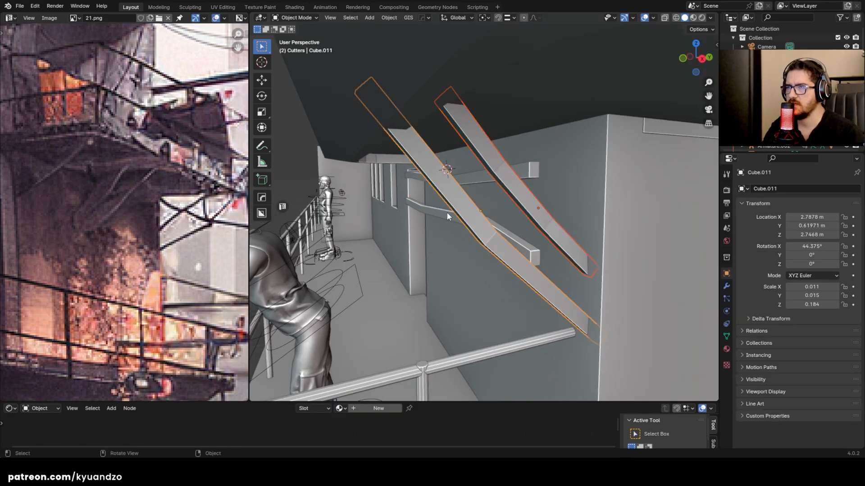
middle_drag(447, 218, 517, 221)
key(shift+d)
key(x)
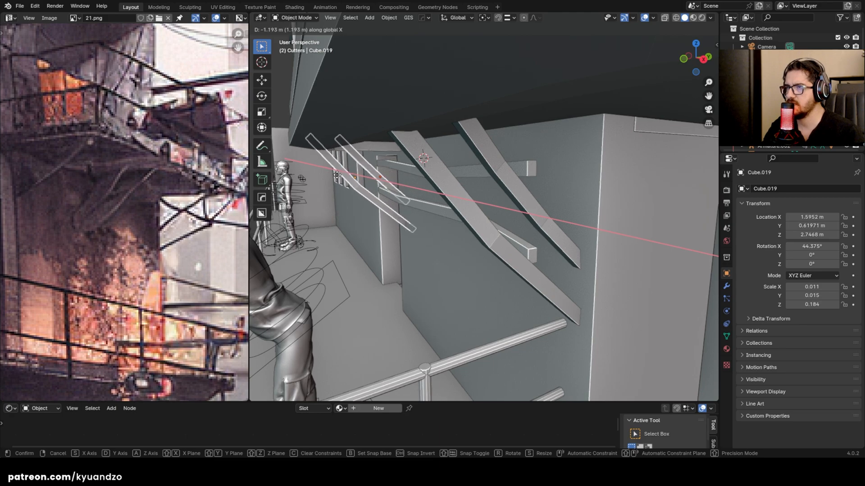
click(337, 175)
middle_drag(342, 186, 421, 190)
key(g)
key(x)
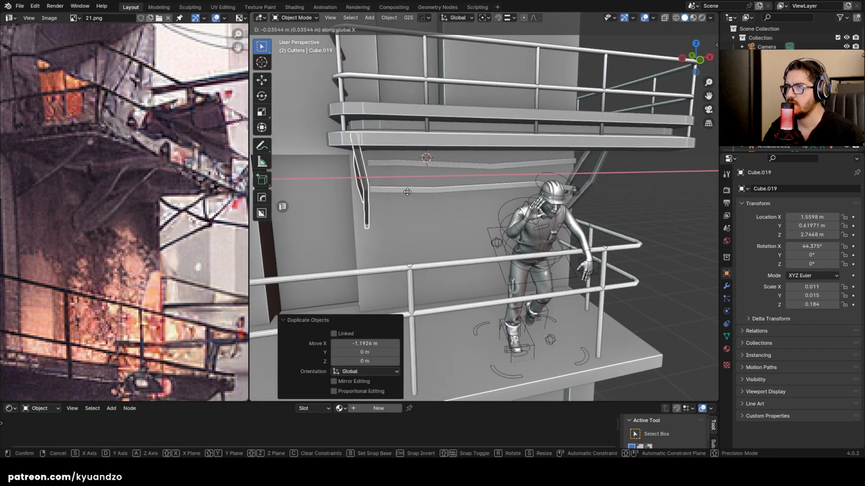
click(396, 187)
scroll(448, 196, up, 3)
mouse_move(485, 183)
middle_down()
mouse_move(541, 180)
mouse_move(461, 175)
mouse_move(488, 180)
middle_up()
scroll(462, 175, down, 4)
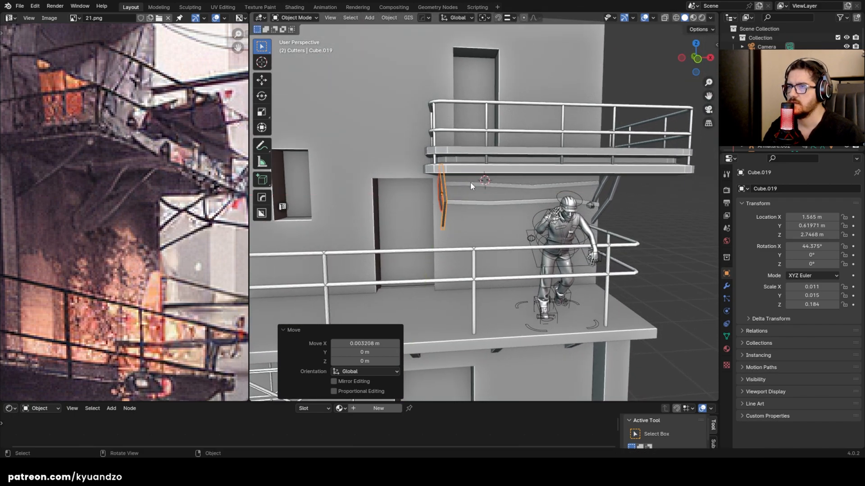
Step: Move the lower end of the duplicated outer brace about -0.028 m along X to straighten it sideways
scroll(489, 191, up, 6)
key(Tab)
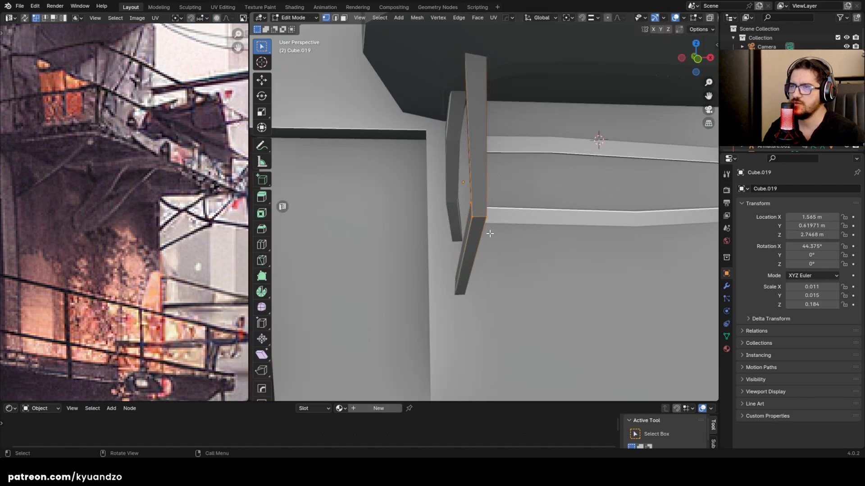
key(alt+z)
key(g)
key(x)
click(517, 212)
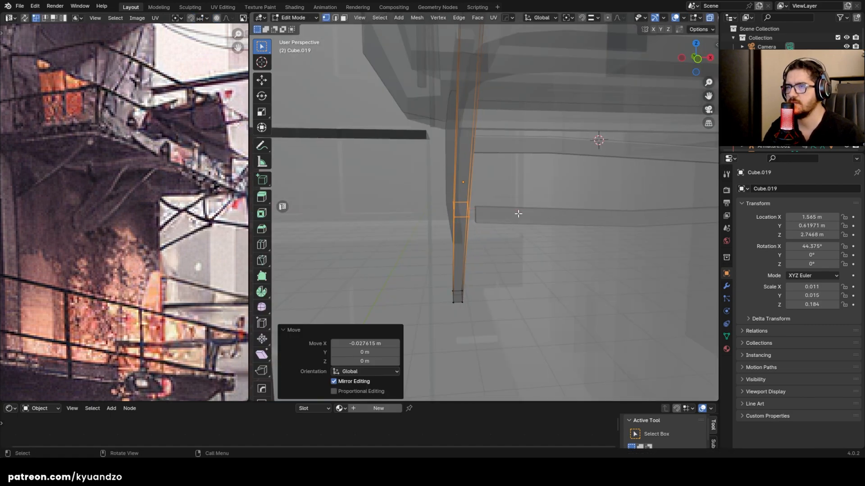
key(alt+z)
scroll(459, 175, down, 2)
Step: Shift the middle loop of the duplicated inner brace slightly along Y to adjust its bend, and save the file
key(Tab)
click(459, 182)
key(Tab)
middle_drag(460, 182, 566, 216)
key(g)
key(y)
click(480, 189)
scroll(479, 191, down, 2)
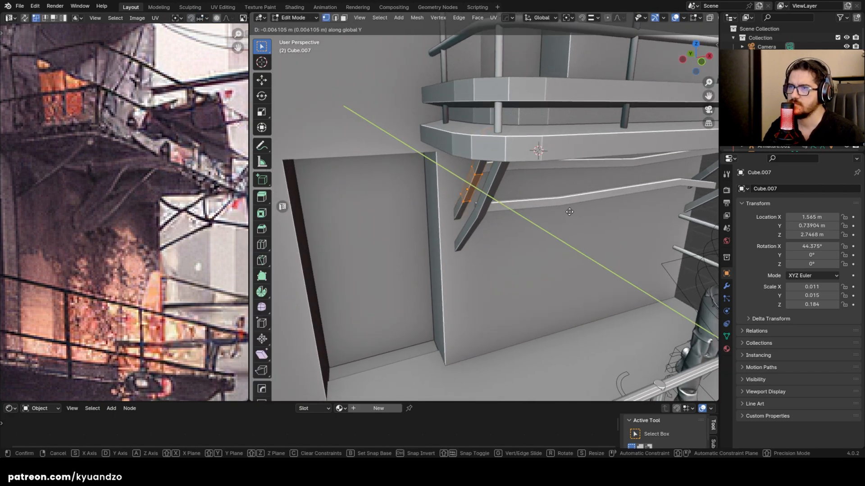
click(570, 210)
key(Tab)
key(ctrl+s)
Step: Move the lower beam's far end onto the duplicated outer brace and scale that end to about 0.604
shift+middle_drag(547, 212, 485, 182)
click(457, 208)
click(522, 211)
scroll(450, 205, up, 5)
scroll(504, 211, down, 4)
scroll(486, 198, up, 3)
shift+middle_drag(484, 243, 479, 191)
key(Tab)
key(alt+z)
drag(473, 142, 510, 215)
key(alt+z)
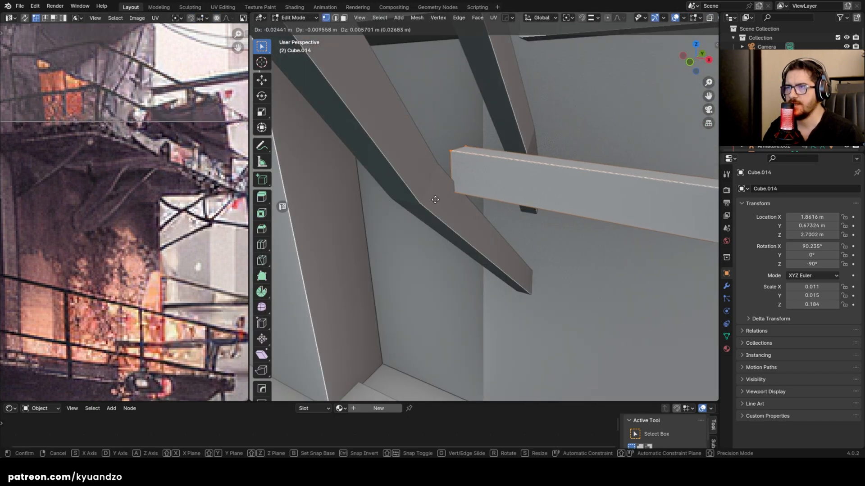
click(419, 203)
middle_drag(418, 204, 450, 212)
key(s)
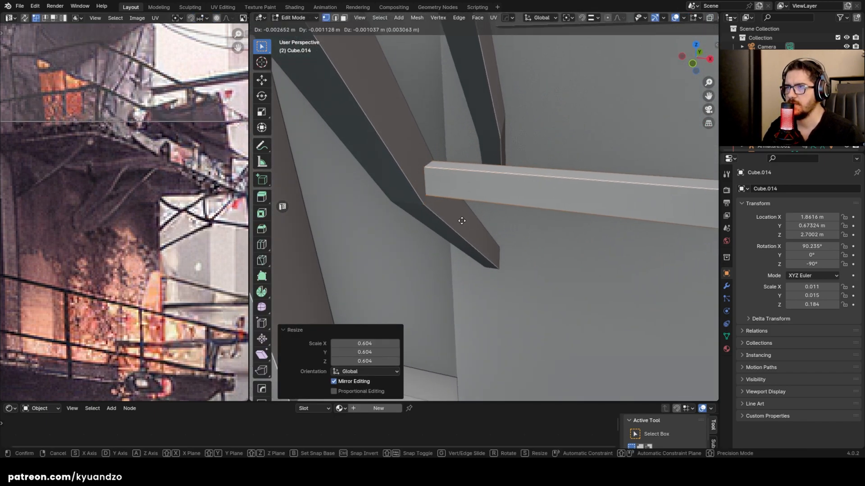
click(449, 223)
scroll(460, 224, down, 9)
key(Tab)
Step: Scale the lower beam's corner-side end to about 0.719 and extend it along X to meet the outer bent brace
shift+middle_drag(586, 236, 476, 212)
scroll(365, 225, up, 1)
scroll(367, 224, up, 2)
scroll(476, 212, up, 4)
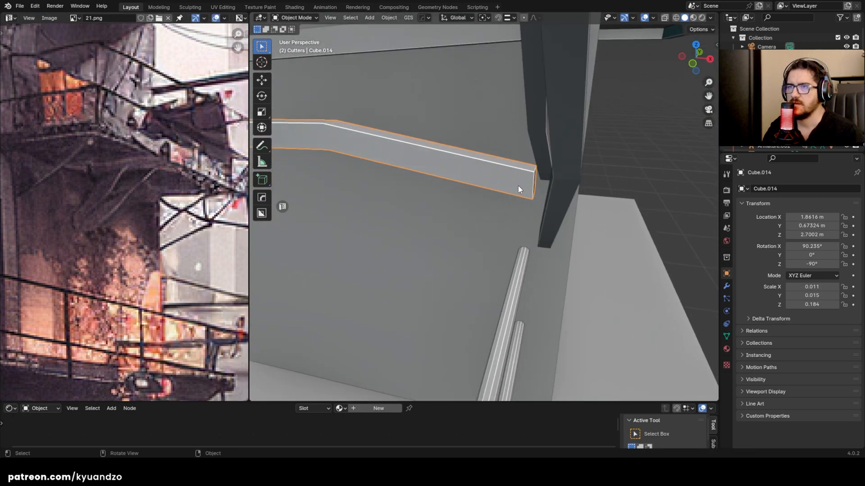
key(Tab)
key(alt+z)
drag(512, 147, 566, 239)
key(alt+z)
middle_drag(552, 223, 529, 228)
scroll(529, 228, up, 3)
key(shift+grave)
key(s)
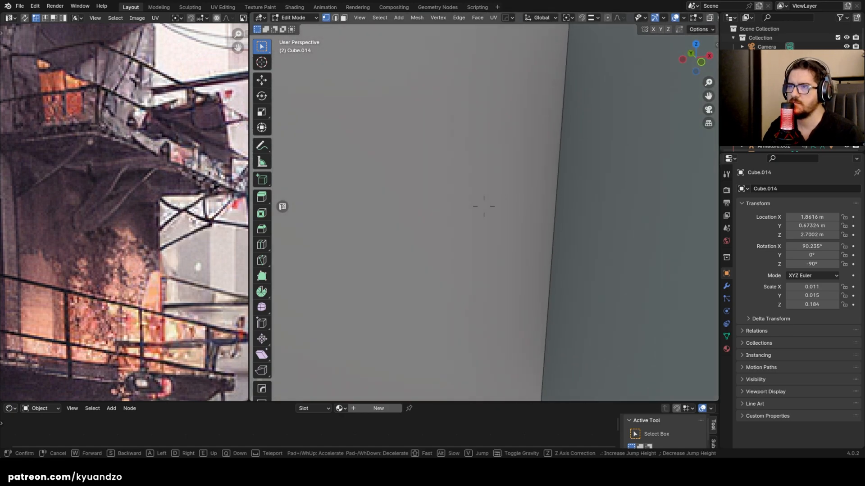
key(w)
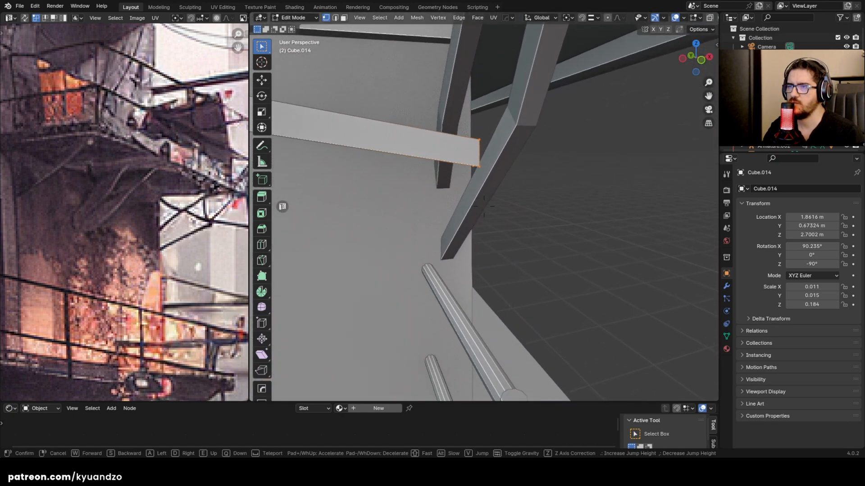
click(579, 269)
key(s)
click(536, 255)
key(x)
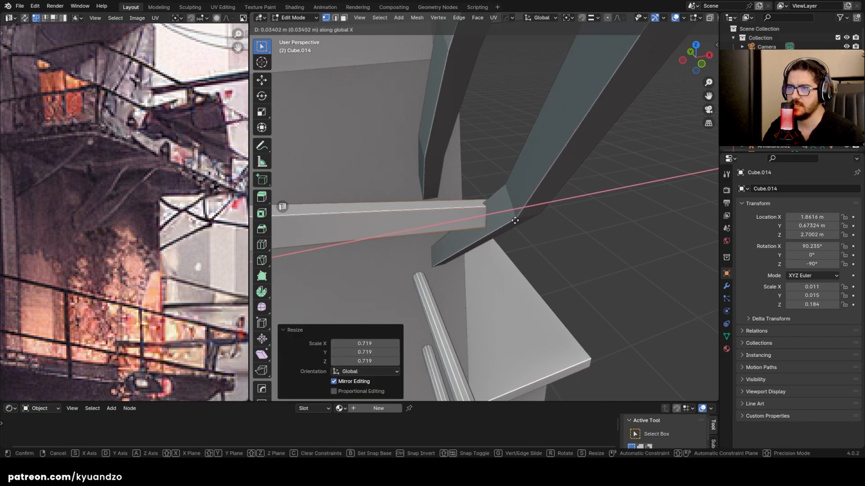
click(512, 228)
middle_drag(511, 228, 544, 203)
key(Tab)
Step: Move the upper beam about -0.08 m along Y onto the inner braces and rotate it 25.8° about X
click(543, 49)
middle_drag(522, 101, 536, 251)
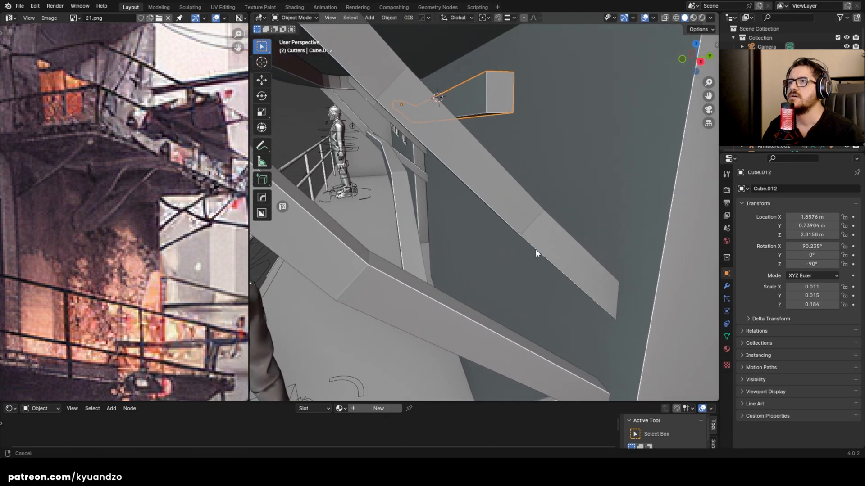
key(g)
key(y)
click(498, 128)
middle_drag(498, 128, 479, 110)
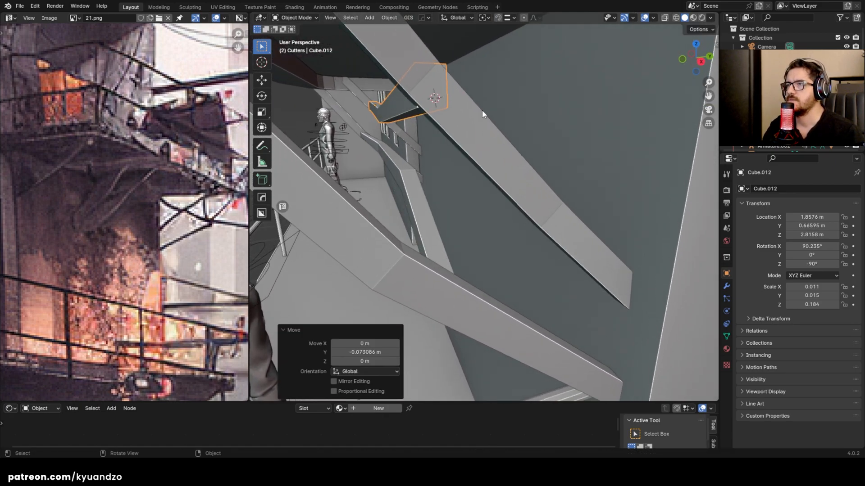
click(471, 57)
middle_drag(472, 57, 484, 86)
key(g)
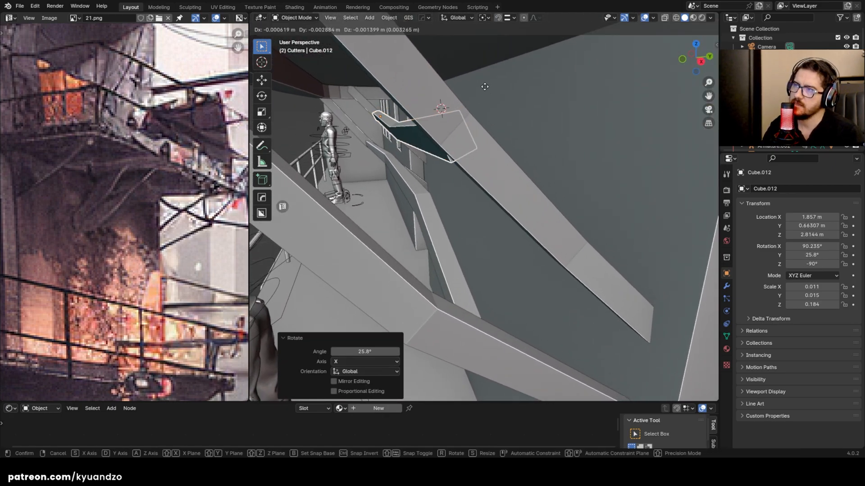
key(y)
click(483, 87)
Step: Scale the upper beam's corner-side end face to 0.865 and nudge it along Z and -0.003 m along Y against the brace
key(Tab)
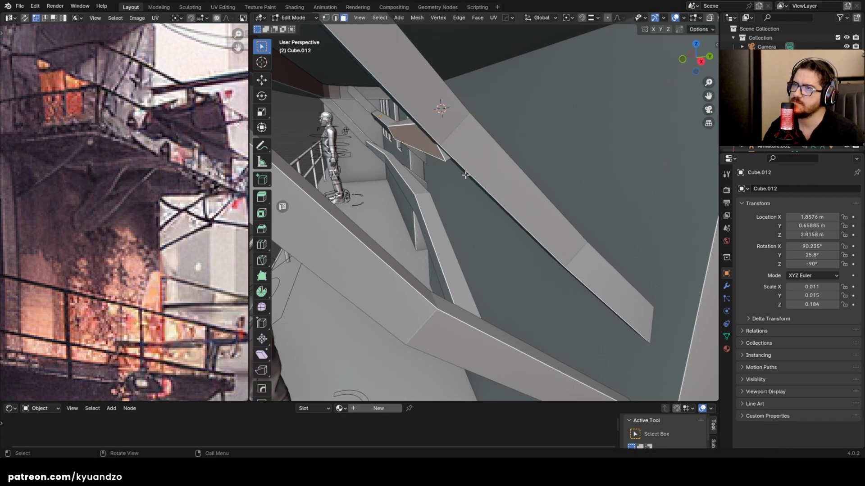
key(shift+grave)
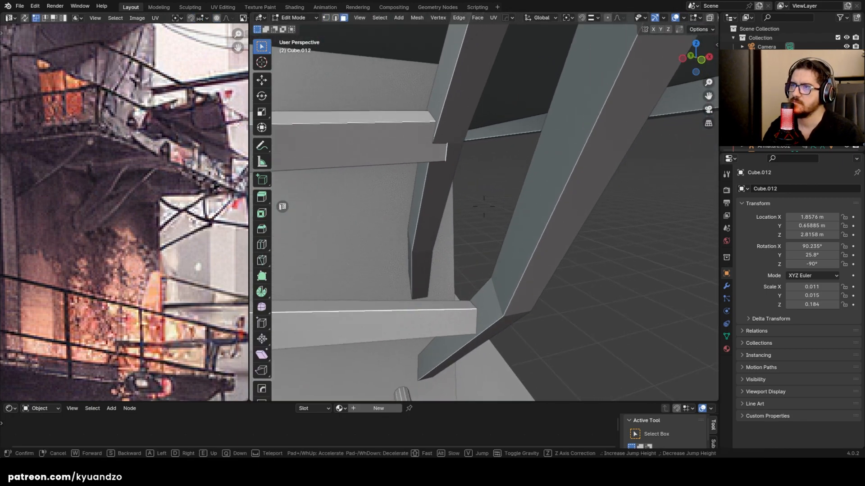
click(484, 206)
key(s)
click(527, 238)
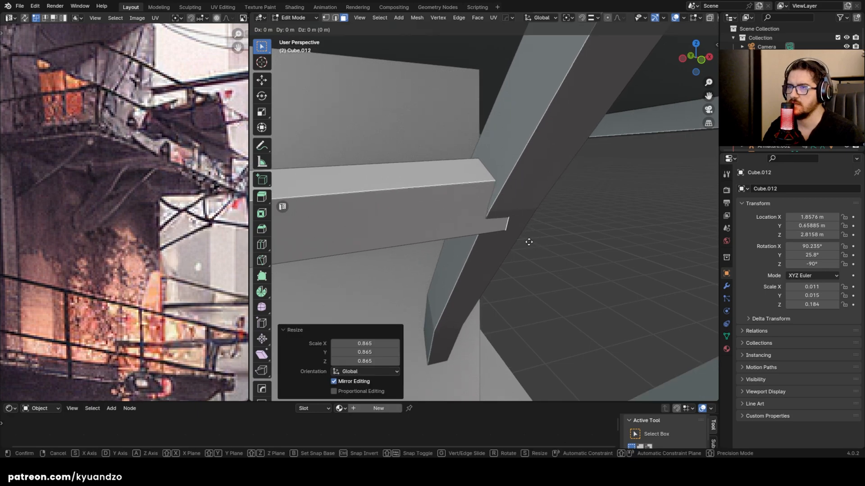
key(g)
key(z)
click(512, 216)
middle_drag(512, 216, 571, 225)
key(g)
key(y)
click(564, 213)
Step: Raise the upper beam's far end face along Z, scale it to 0.856 against the inner brace, and save the file
key(shift+grave)
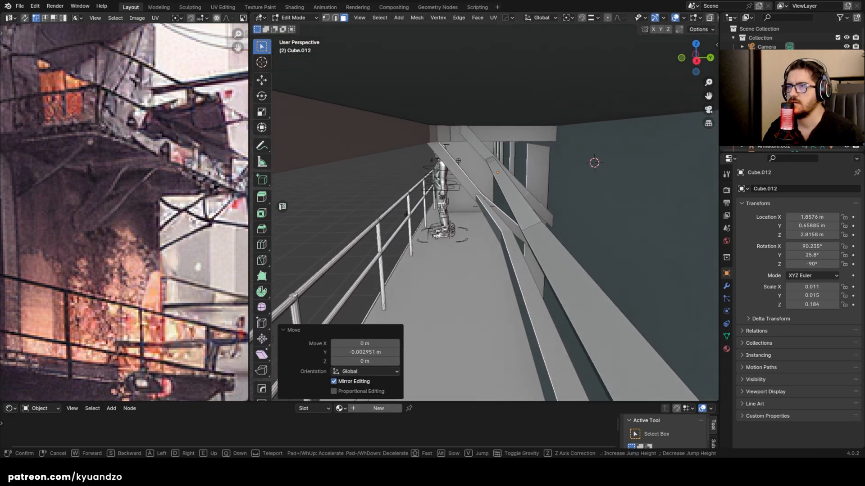
key(w)
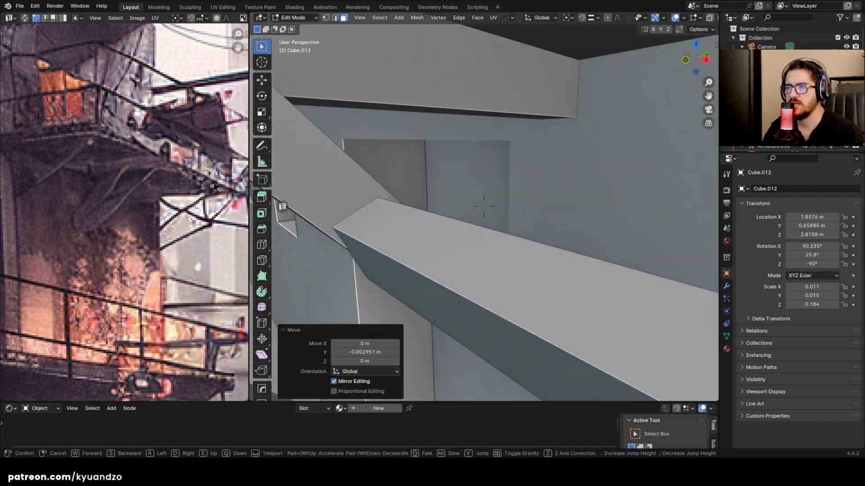
click(550, 211)
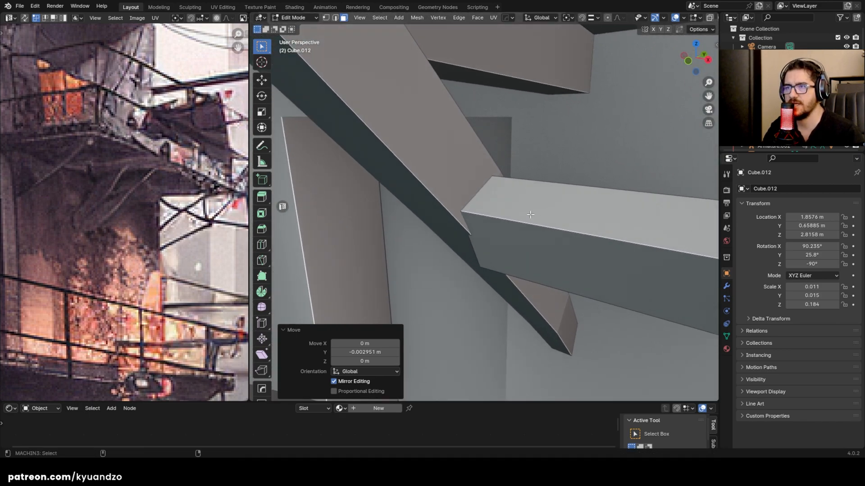
key(alt+z)
click(482, 224)
key(alt+z)
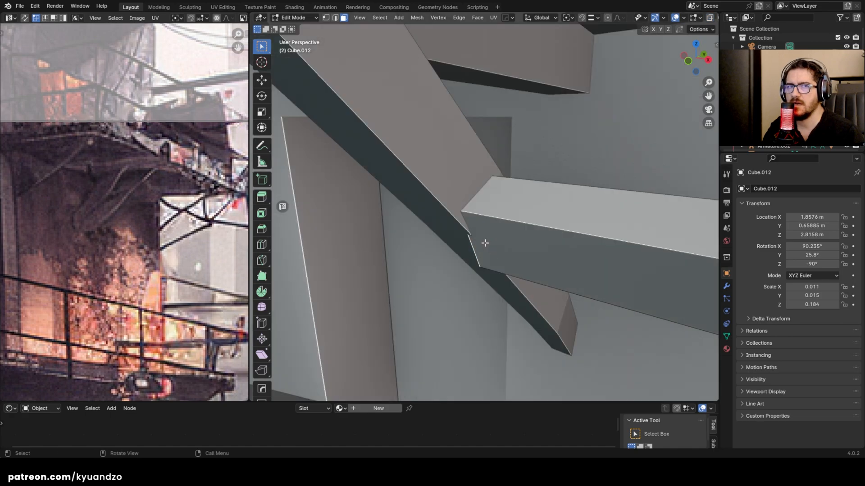
key(g)
key(z)
click(541, 157)
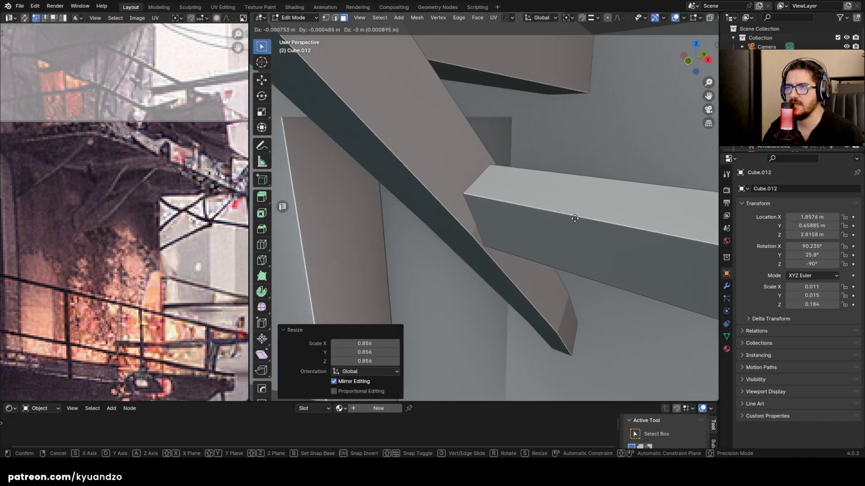
key(Tab)
scroll(447, 189, down, 10)
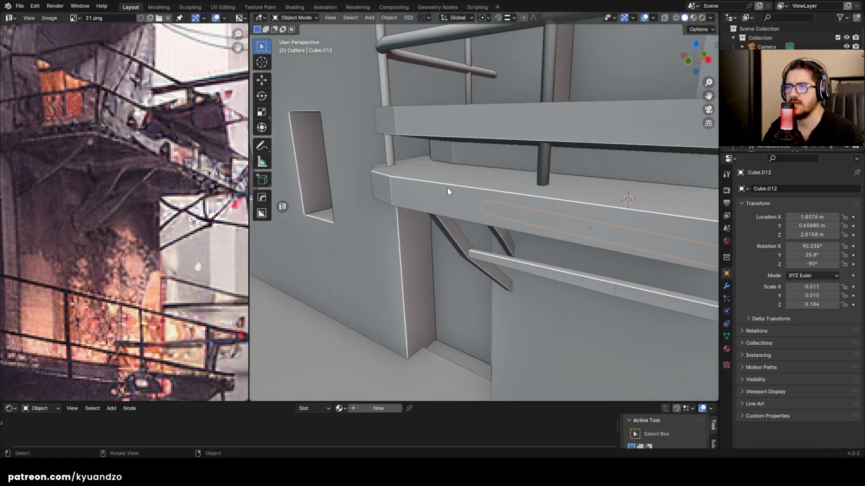
scroll(447, 188, up, 3)
key(ctrl+s)
Step: Examine the finished braces and beams from several sides and compare them with the balcony supports in the reference image
key(shift+grave)
key(w)
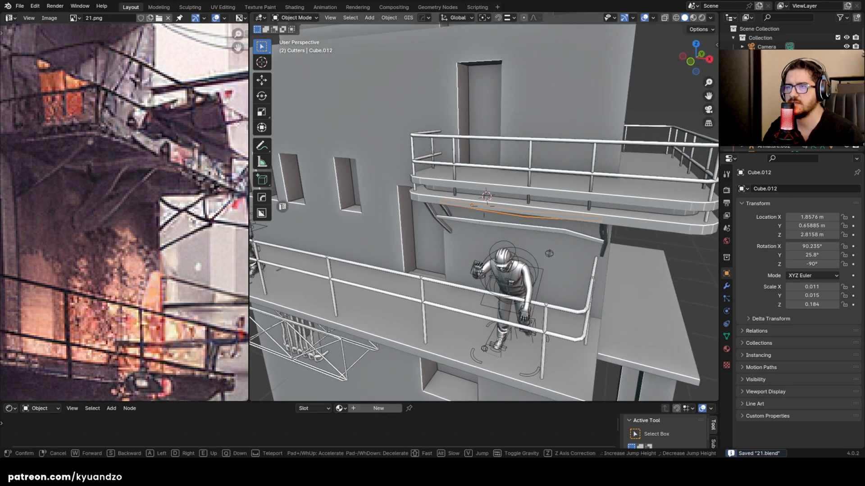
key(w)
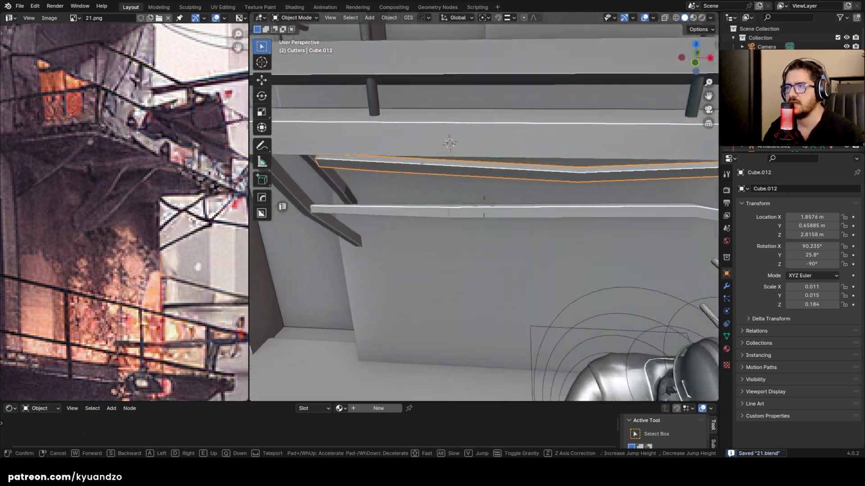
key(s)
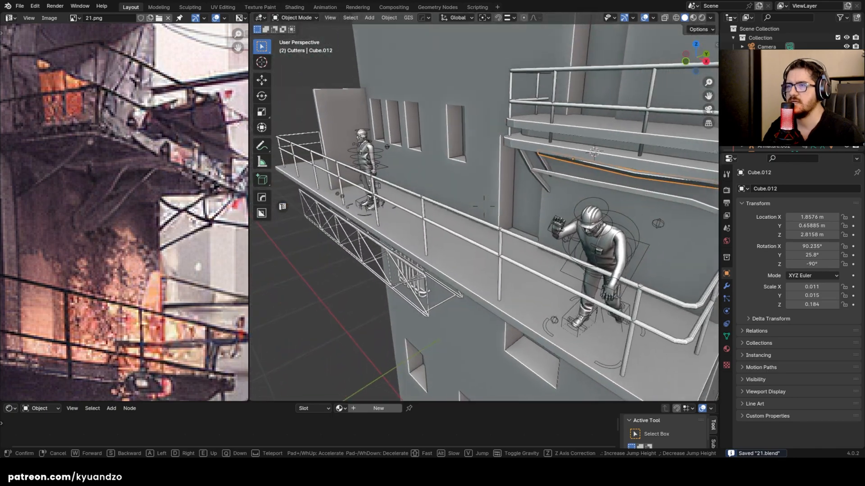
key(w)
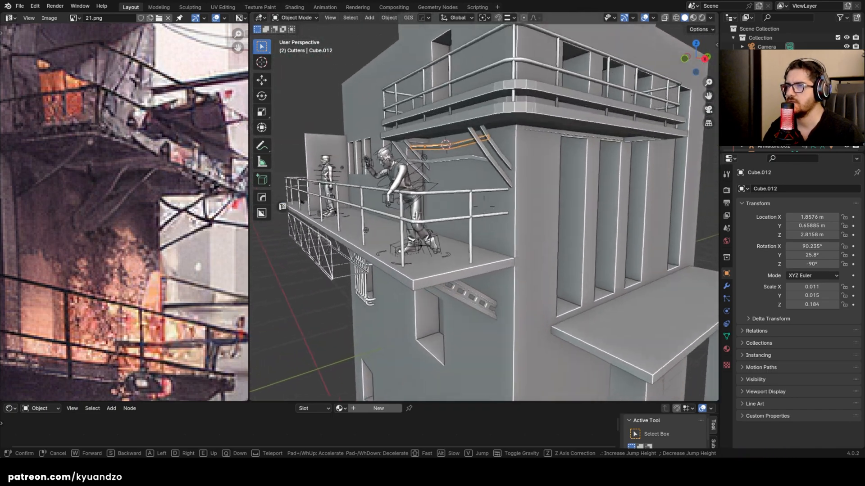
key(w)
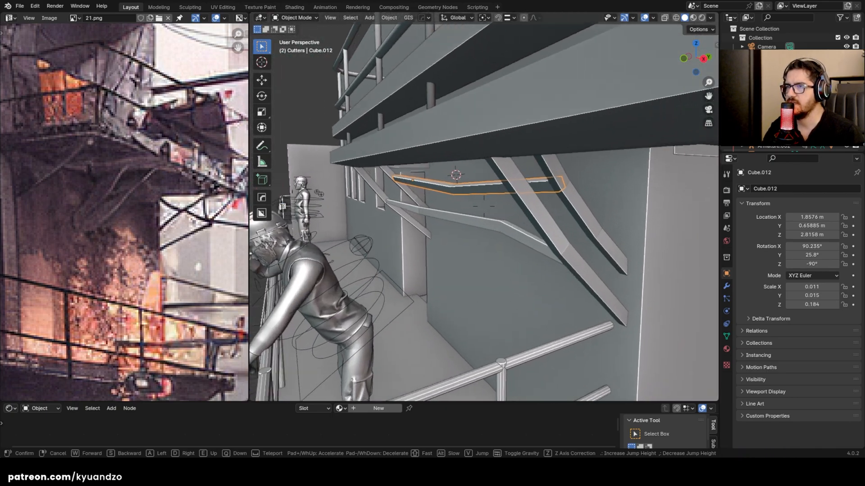
click(484, 220)
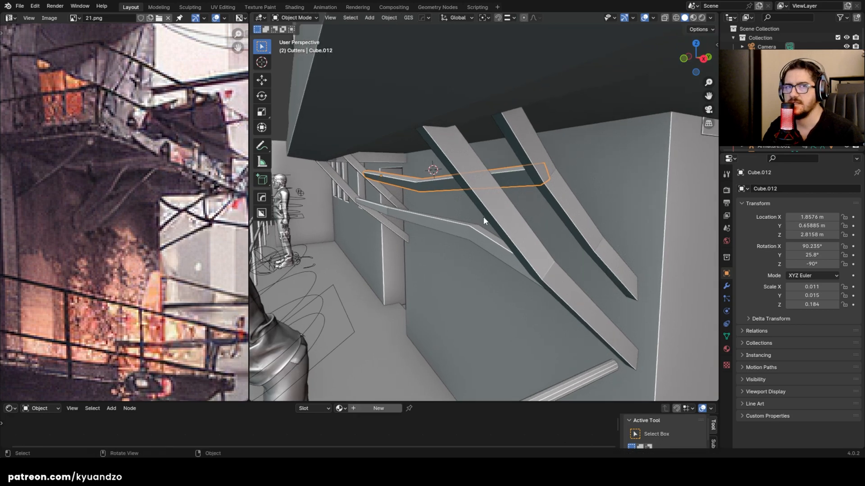
scroll(90, 239, down, 2)
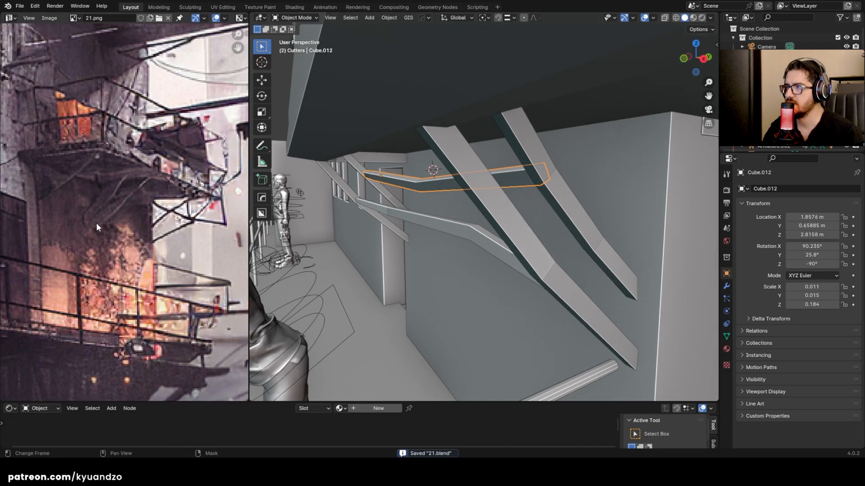
middle_drag(147, 209, 81, 188)
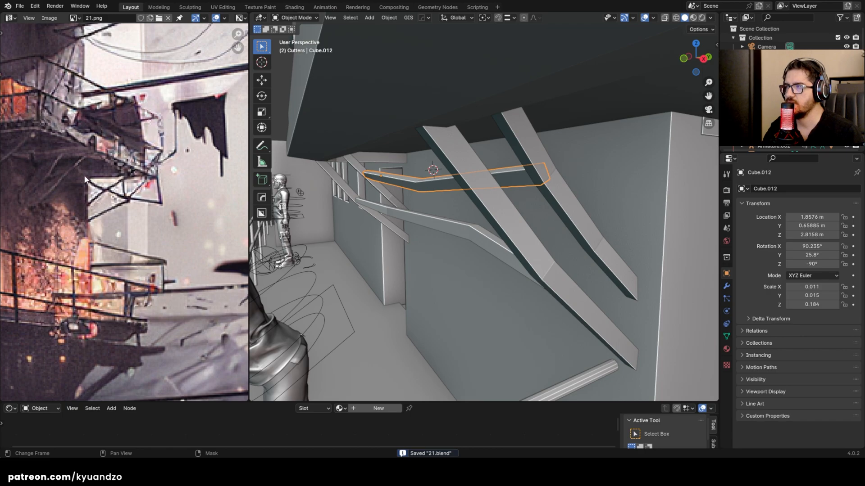
scroll(85, 177, down, 2)
scroll(356, 208, down, 5)
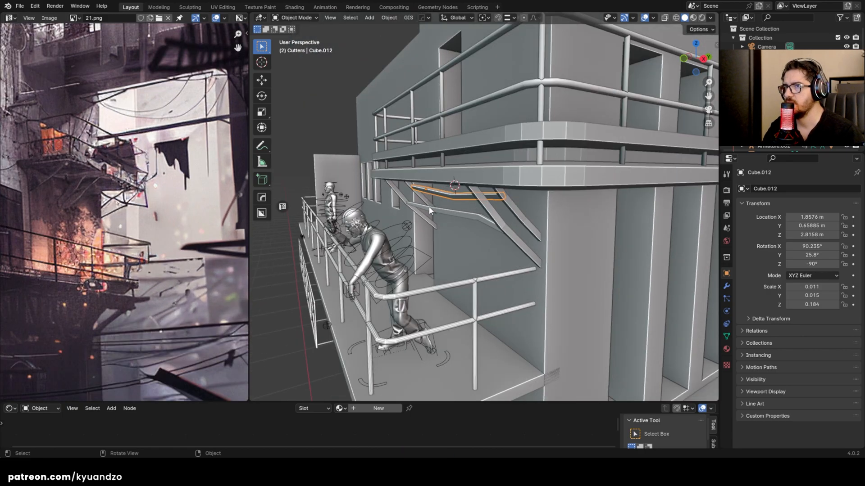
scroll(156, 205, up, 5)
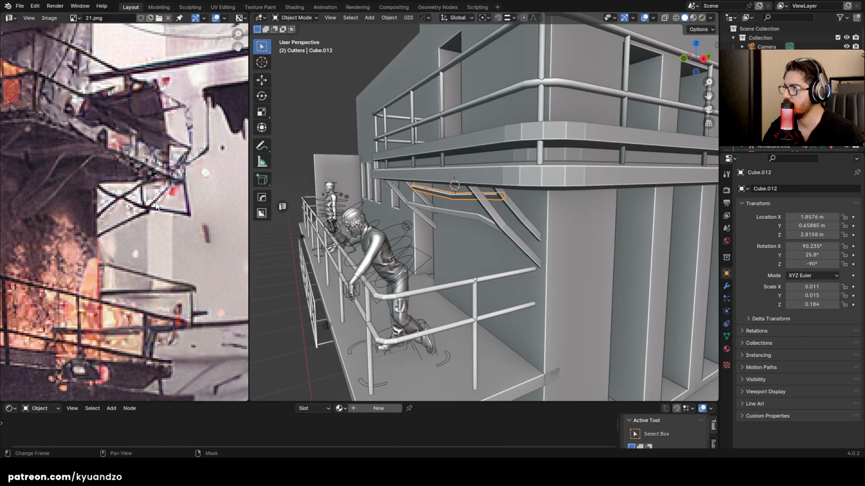
Step: Save the file, add a cube under the balcony's outer corner, and scale it into a thin vertical post
key(ctrl+s)
middle_drag(517, 203, 491, 163)
key(shift+a)
mouse_move(494, 163)
click(527, 172)
key(s)
click(494, 215)
key(s)
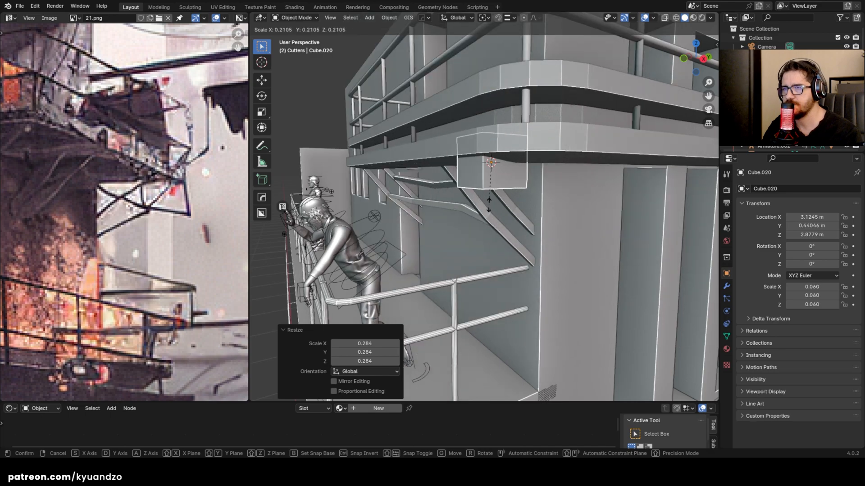
key(s)
click(552, 186)
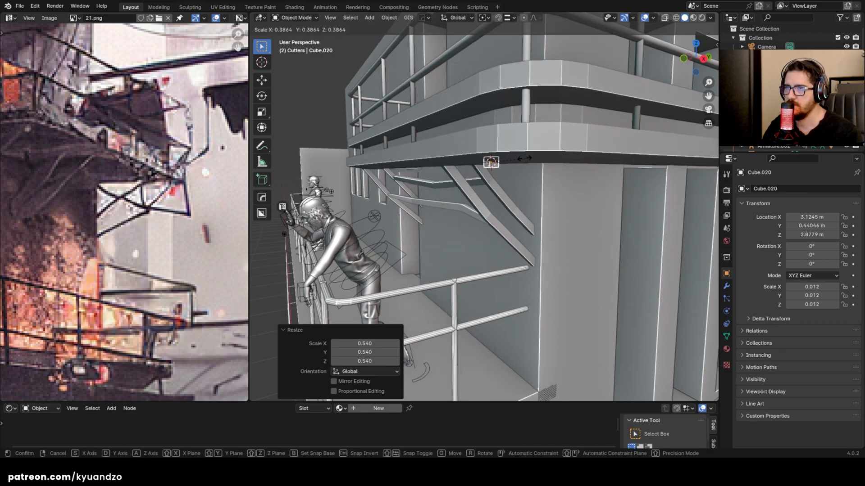
click(661, 210)
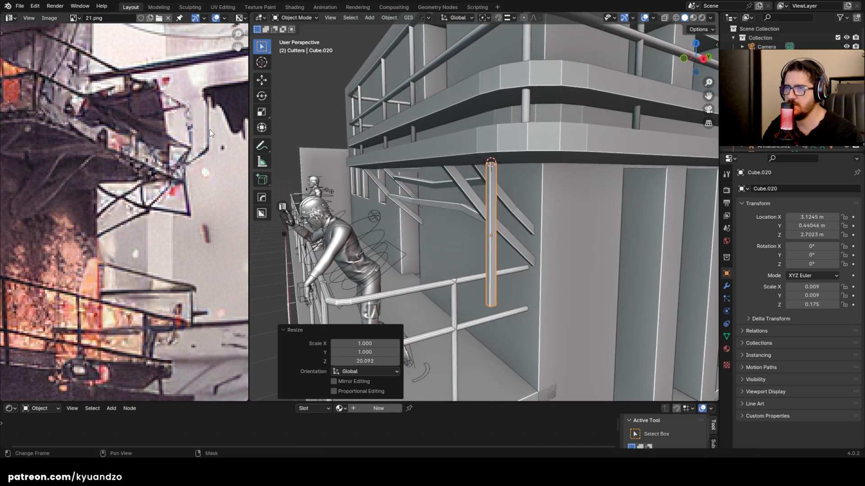
click(628, 175)
Step: Move the post to Y 0.39554 m and raise it 0.0038 m along Z against the balcony's underside
middle_drag(629, 175, 480, 249)
click(567, 257)
key(g)
click(524, 253)
key(g)
key(z)
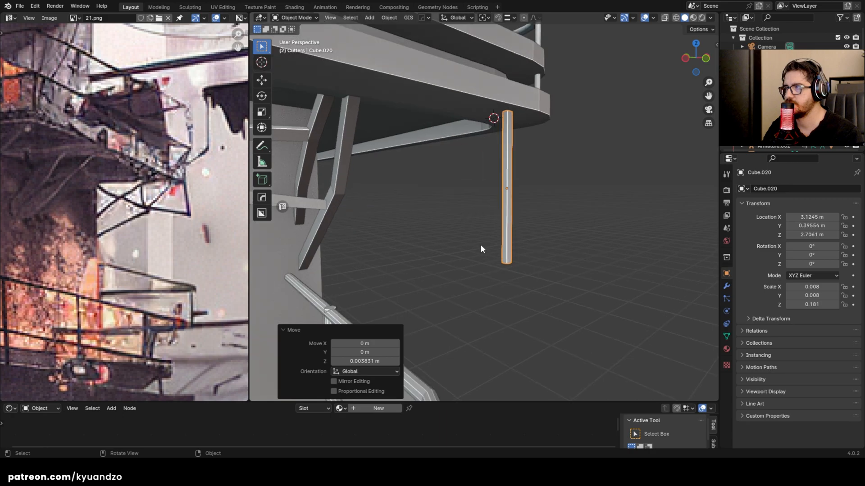
Step: Cut an edge loop near the post's lower end and extrude the wall-facing face below it 0.24438 m
scroll(494, 272, up, 2)
key(Tab)
key(g)
key(g)
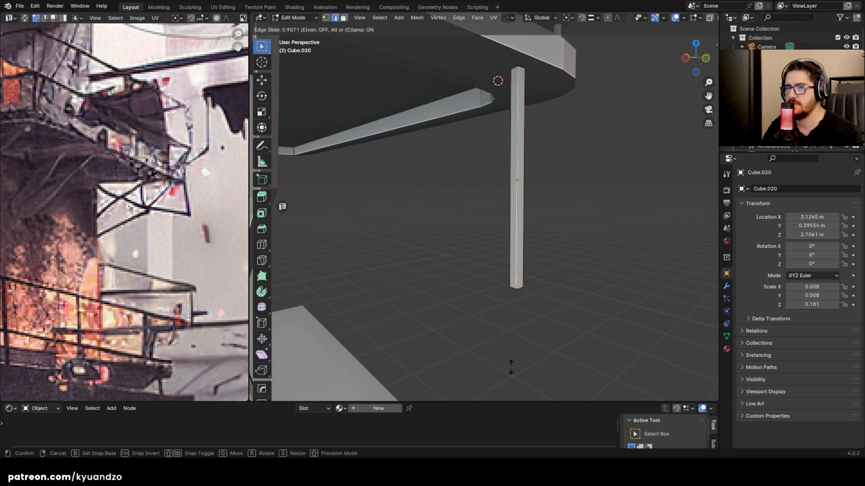
click(511, 367)
key(shift+grave)
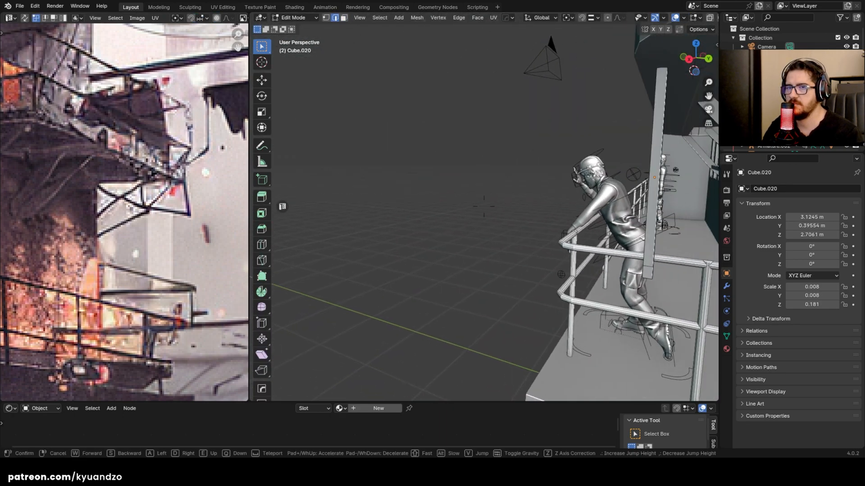
key(w)
click(584, 264)
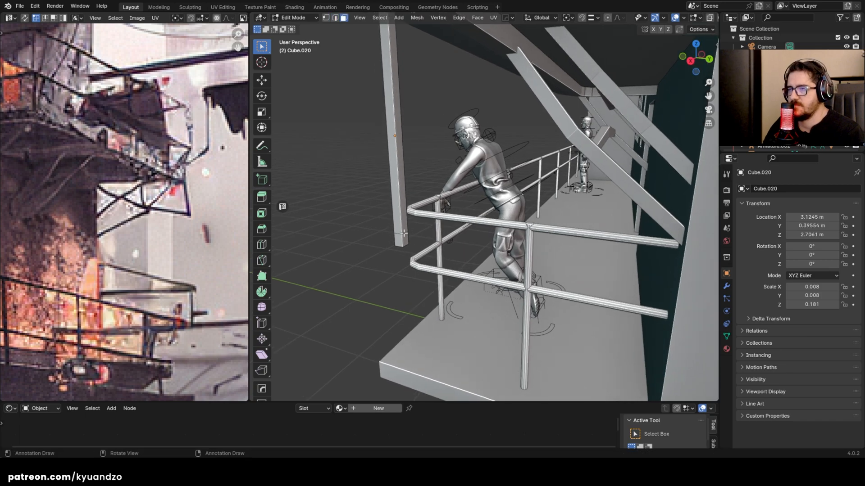
key(e)
click(554, 259)
middle_drag(464, 260, 502, 258)
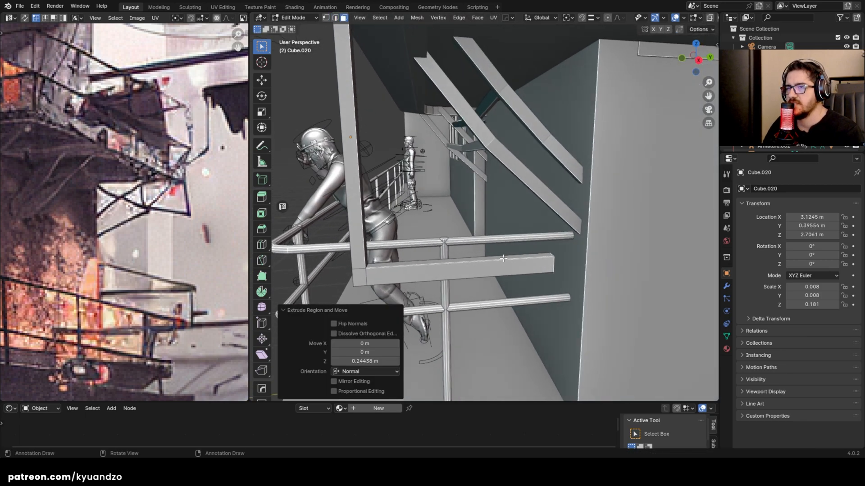
Step: Raise the end face of the extruded arm along Z so the arm slopes upward toward the wall
scroll(503, 258, down, 5)
scroll(503, 258, up, 3)
scroll(489, 244, down, 5)
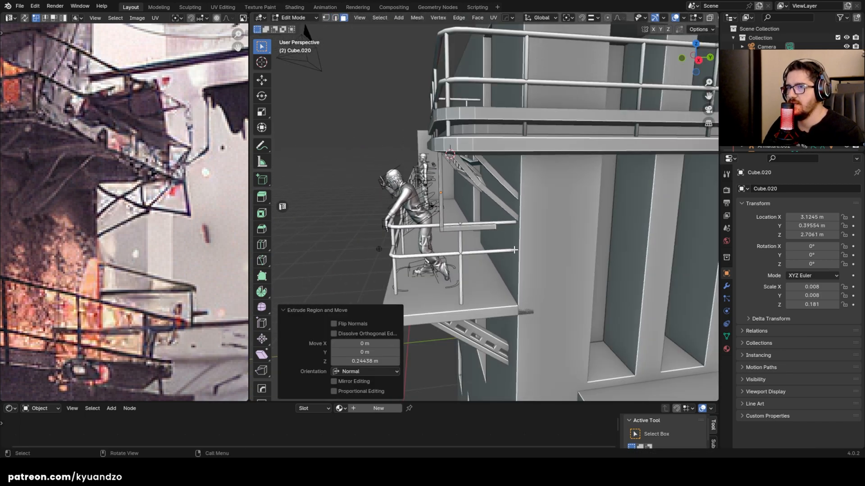
key(g)
key(z)
click(516, 230)
Step: Extrude the arm's end face again and move it 0.41432 m along Y and 0.26635 m along Z
key(e)
key(KP_3)
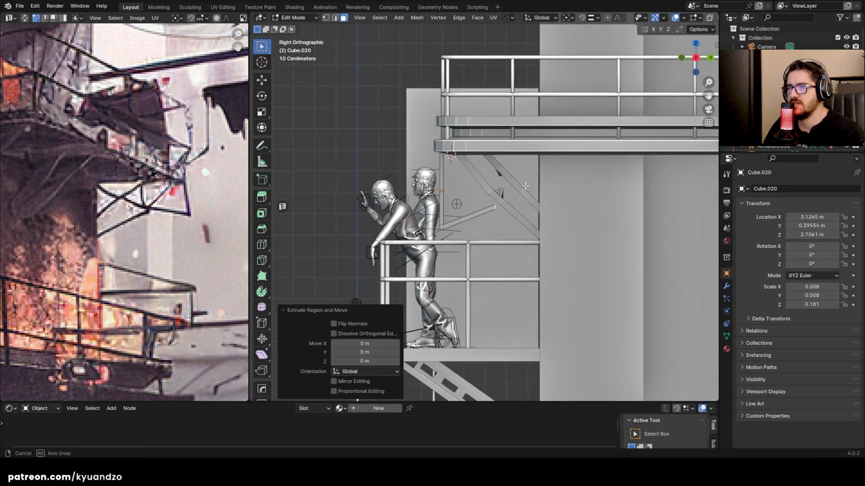
key(g)
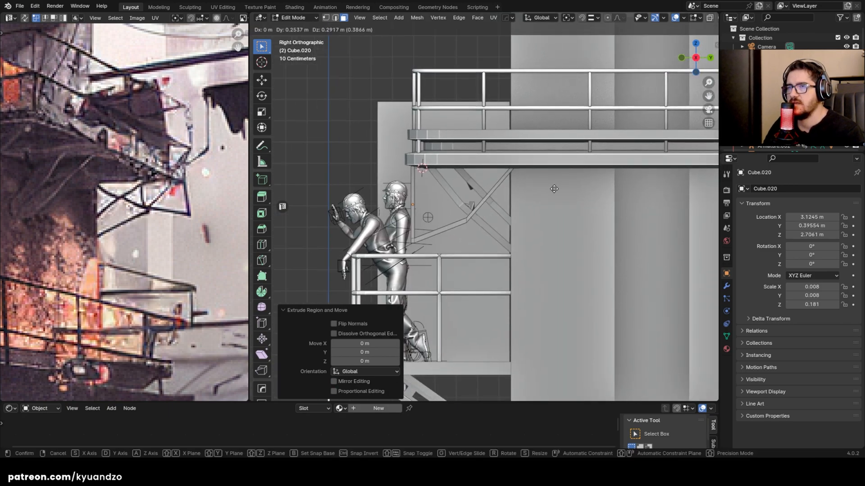
click(585, 192)
Step: Move the vertices of the post's lower corner 0.0646 m along Y to tilt the post inward
middle_drag(585, 192, 531, 254)
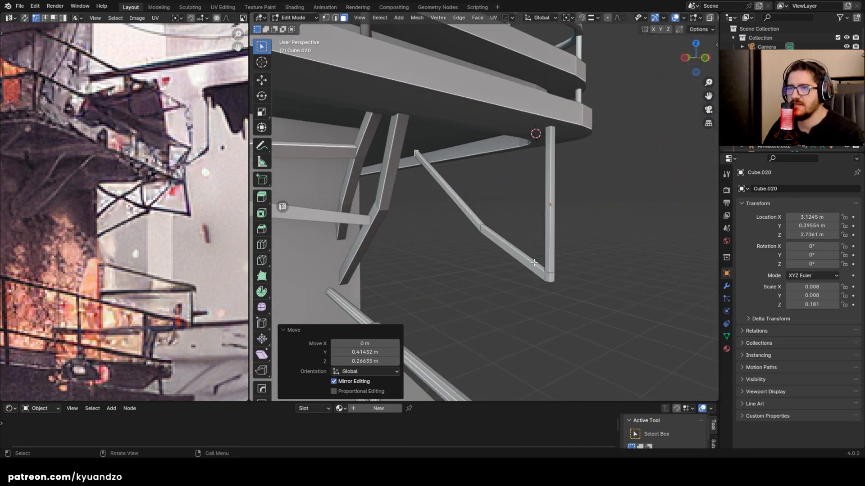
key(1)
key(alt+z)
drag(532, 251, 570, 308)
key(alt+z)
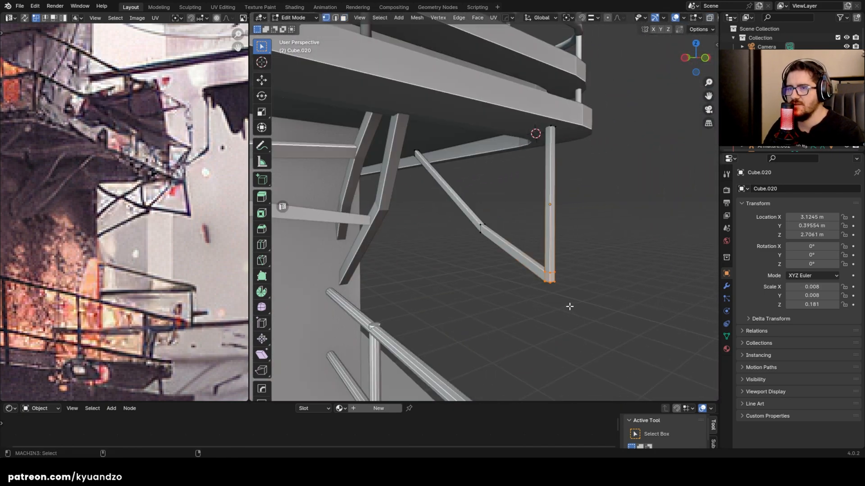
middle_drag(569, 306, 575, 297)
key(g)
key(d)
click(548, 243)
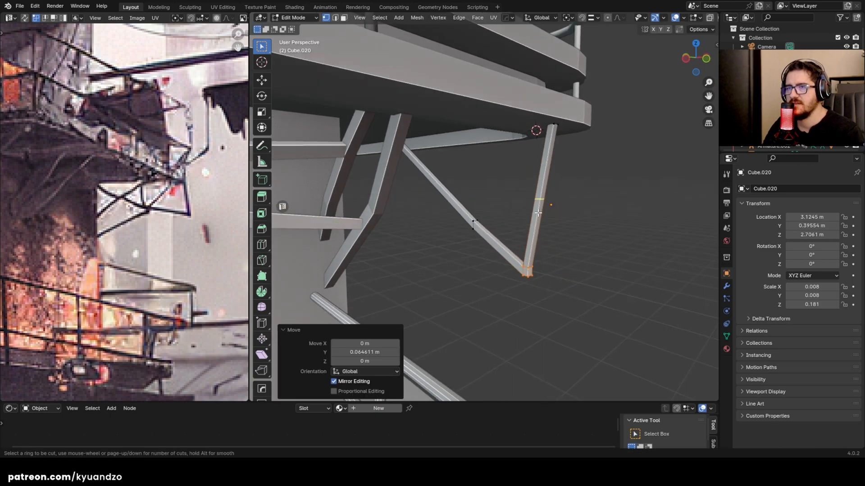
Step: Add three loop cuts to the tilted post and shift the middle loop -0.027 m along Y to bend it
scroll(538, 213, up, 1)
click(538, 213)
right_click(538, 213)
key(alt+z)
drag(519, 185, 554, 207)
key(alt+z)
key(g)
key(d)
key(s)
key(d)
click(564, 211)
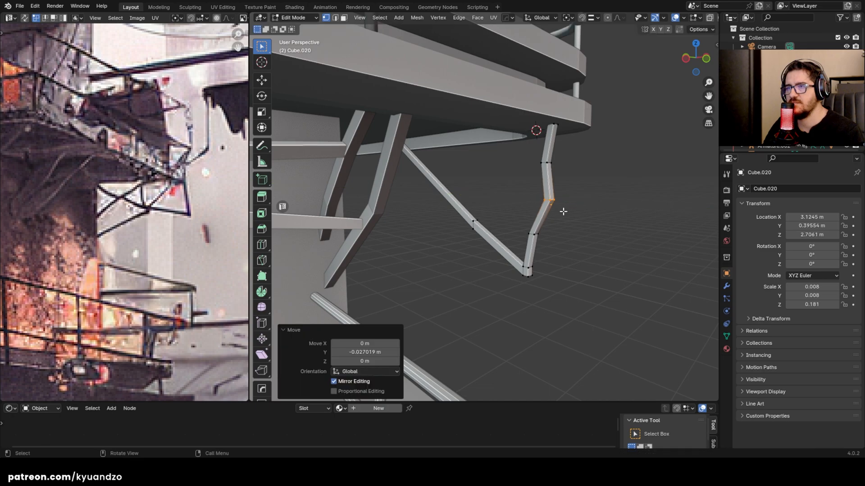
scroll(563, 211, down, 7)
key(Tab)
click(562, 211)
Step: Add a loop cut beside the sloping arm's bend and extrude the short upper face up to the balcony's underside
middle_drag(554, 248, 541, 271)
scroll(541, 271, up, 5)
scroll(479, 179, up, 6)
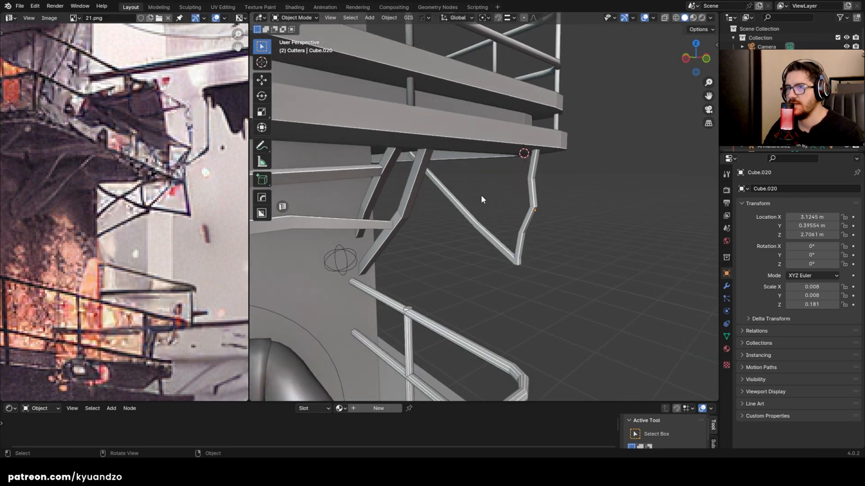
key(Tab)
scroll(471, 258, up, 2)
key(ctrl+r)
click(472, 258)
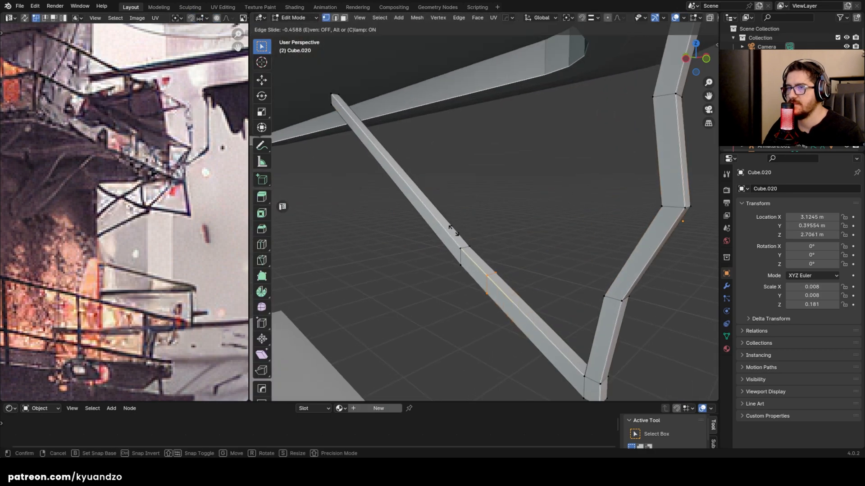
click(446, 210)
key(3)
click(469, 257)
key(e)
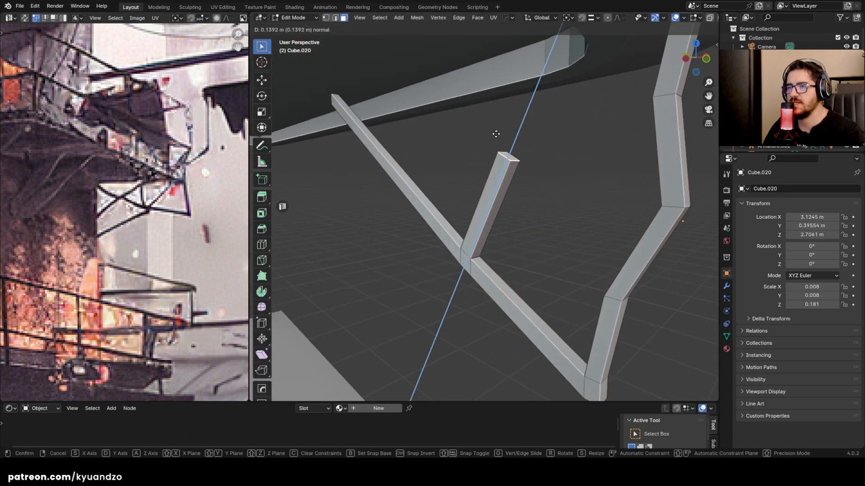
click(556, 37)
Step: Add a centred loop cut to the new inner strut, offset it to bend the strut, and save the file
scroll(533, 159, down, 8)
key(Tab)
click(564, 202)
scroll(549, 230, down, 3)
scroll(514, 208, up, 2)
scroll(513, 208, up, 5)
key(Tab)
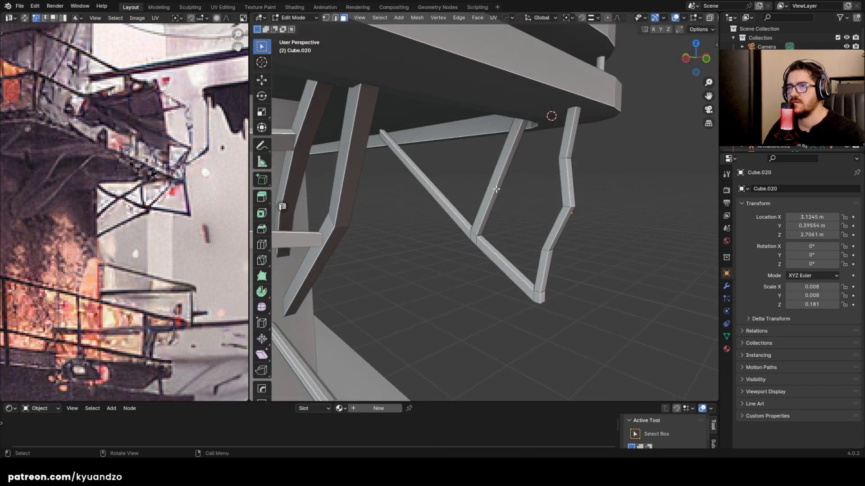
key(ctrl+r)
click(500, 177)
right_click(500, 177)
key(g)
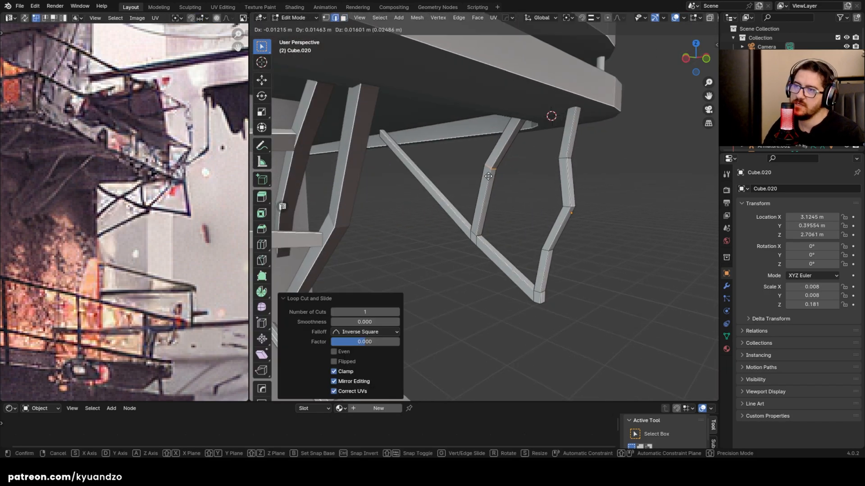
click(486, 185)
key(Tab)
click(508, 202)
scroll(531, 197, down, 7)
key(ctrl+s)
Step: Adjust the position of the inner strut's bend once more
mouse_move(531, 197)
middle_down()
mouse_move(546, 196)
mouse_move(532, 197)
middle_up()
scroll(492, 199, up, 4)
key(Tab)
key(g)
click(501, 207)
key(Tab)
Step: Add a plane at the front edge of the upper balcony's floor and scale it to 0.139
scroll(575, 185, down, 6)
middle_drag(562, 193, 514, 212)
scroll(458, 215, up, 3)
scroll(458, 214, up, 3)
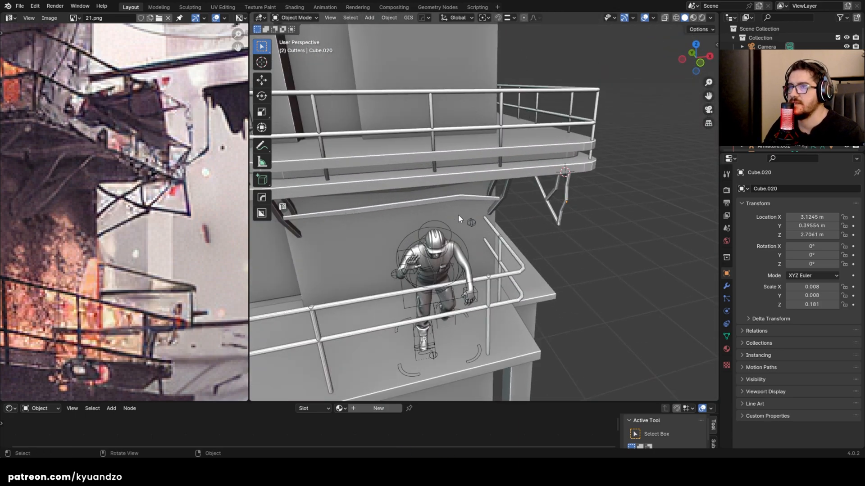
middle_drag(67, 124, 142, 189)
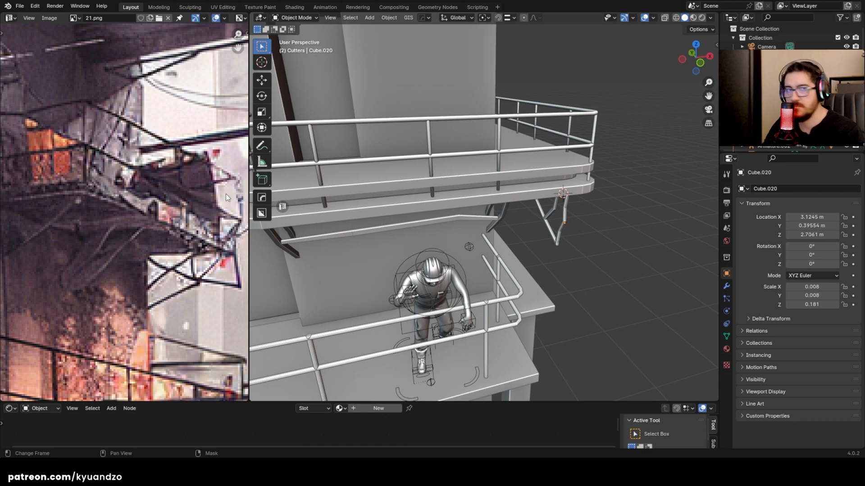
scroll(453, 174, up, 1)
shift+middle_drag(401, 186, 445, 237)
click(441, 205)
key(shift+a)
mouse_move(446, 237)
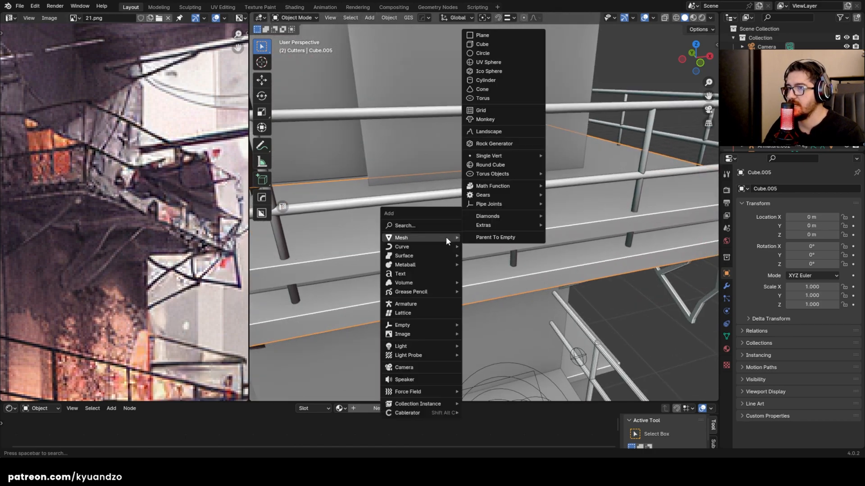
click(489, 35)
key(s)
click(472, 245)
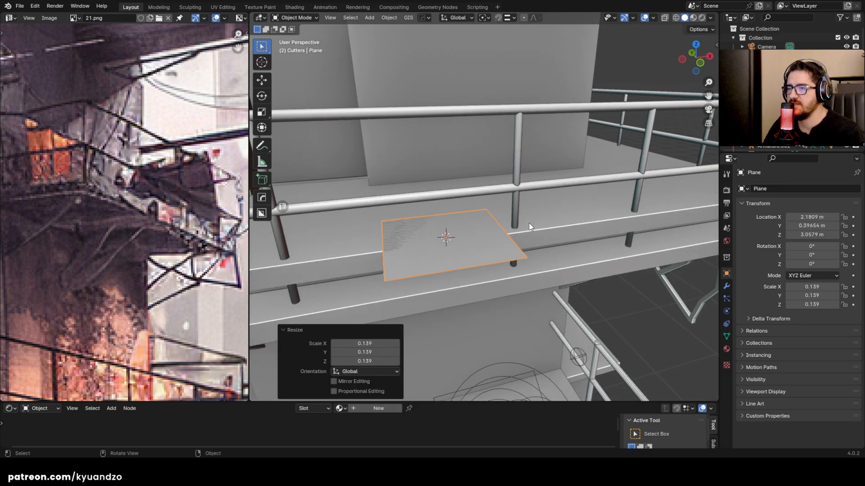
Step: Widen the plane to 0.208 along X, scale it 1.638 along Y, and position it at X 2.1301 m, Y 0.428 m
key(s)
key(x)
click(571, 221)
shift+middle_drag(504, 232, 591, 196)
key(g)
key(x)
click(539, 232)
key(s)
key(y)
click(553, 289)
middle_drag(553, 289, 492, 223)
key(g)
key(y)
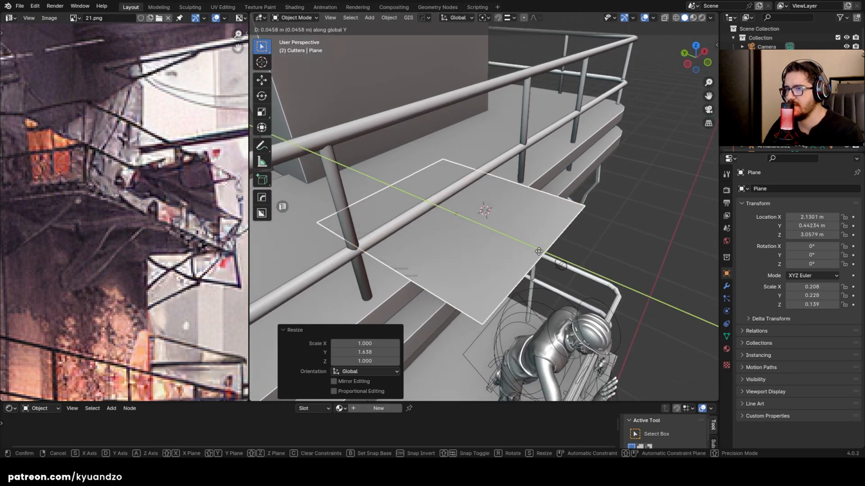
click(538, 251)
Step: Add loop cuts across the plane and lower its outer part along Z to hang over the balcony's edge
key(Tab)
click(414, 281)
right_click(414, 281)
middle_drag(414, 281, 426, 244)
click(538, 246)
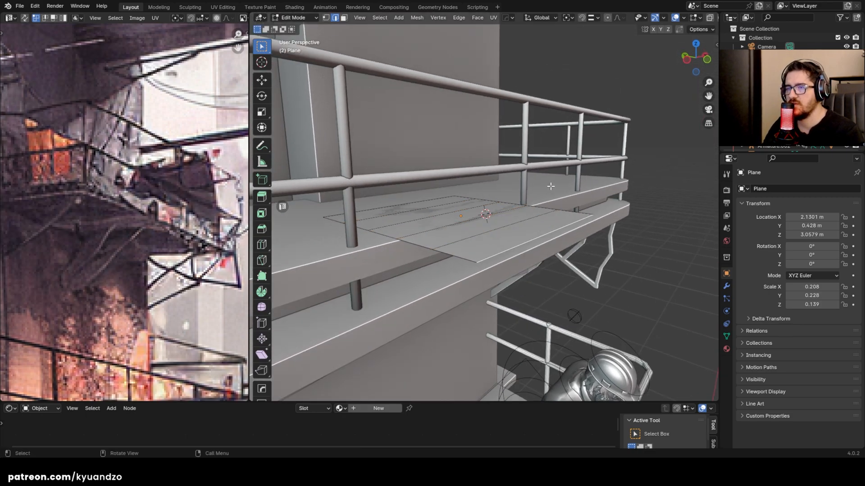
key(g)
key(z)
click(467, 239)
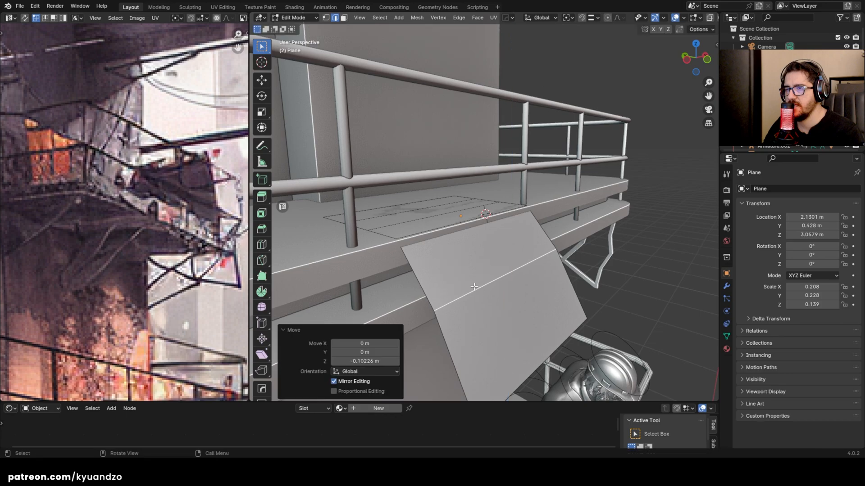
Step: Move the whole draped plane to Y 0.41201 m so its fold meets the balcony's edge
key(Tab)
key(g)
key(x)
key(d)
click(494, 274)
middle_drag(494, 275, 509, 231)
Step: Pull the hanging sheet's lower edges in along Y toward the balcony, the last move by 0.0723 m
key(Tab)
click(554, 332)
key(g)
key(y)
click(478, 253)
key(g)
key(y)
click(451, 241)
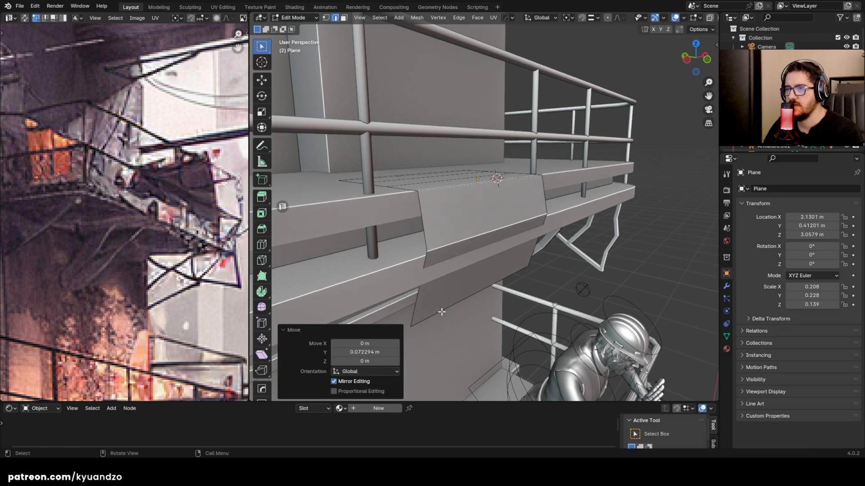
Step: Reposition the sheet's lower edges so the cloth hangs nearly straight down in front of the balcony
click(442, 312)
key(g)
key(d)
click(453, 286)
key(g)
key(a)
click(470, 238)
key(Tab)
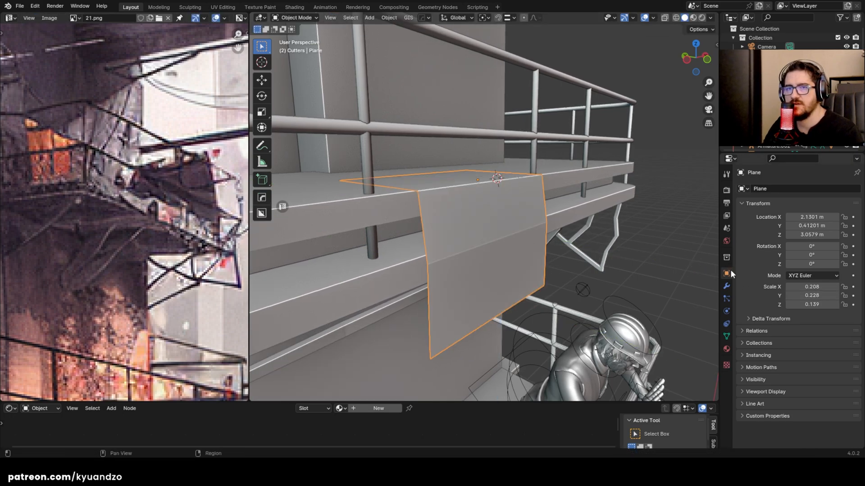
Step: Add a Subdivision Surface modifier to the draped plane and set its viewport level to 2
click(726, 286)
click(766, 187)
mouse_move(729, 218)
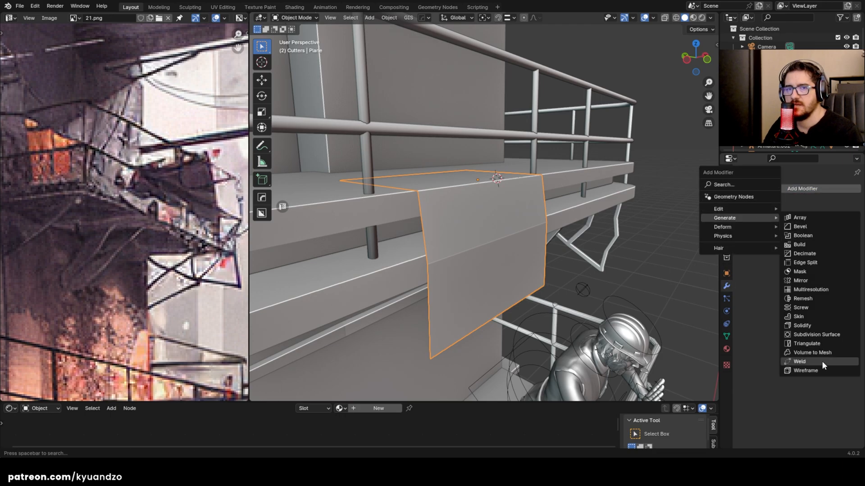
click(830, 335)
middle_drag(540, 223, 495, 241)
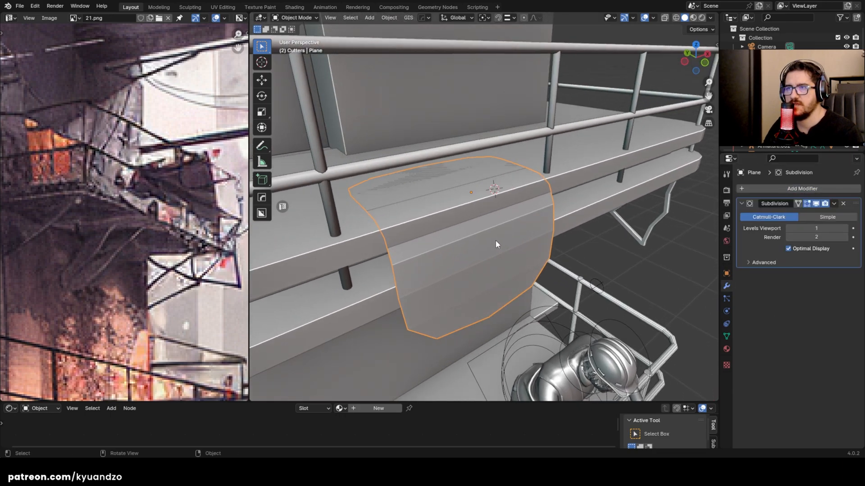
click(843, 228)
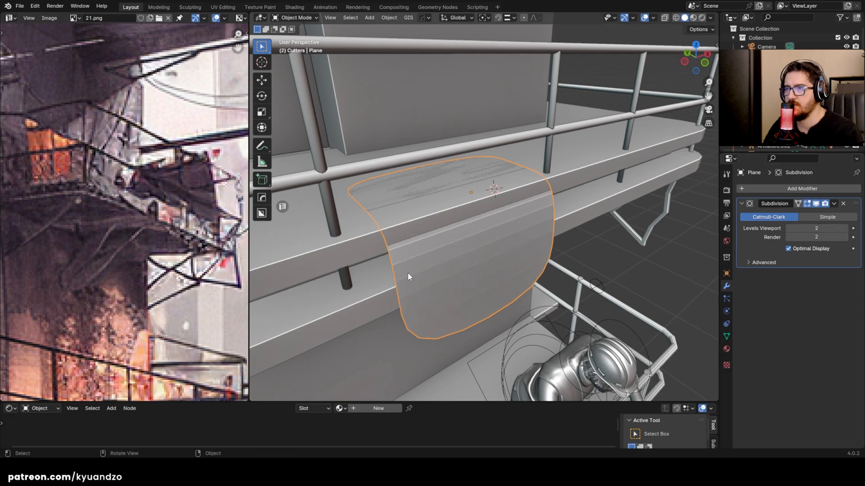
Step: Raise the whole draped cloth by 0.010453 m along Z so it clears the balcony floor
key(g)
key(a)
click(477, 260)
key(g)
key(d)
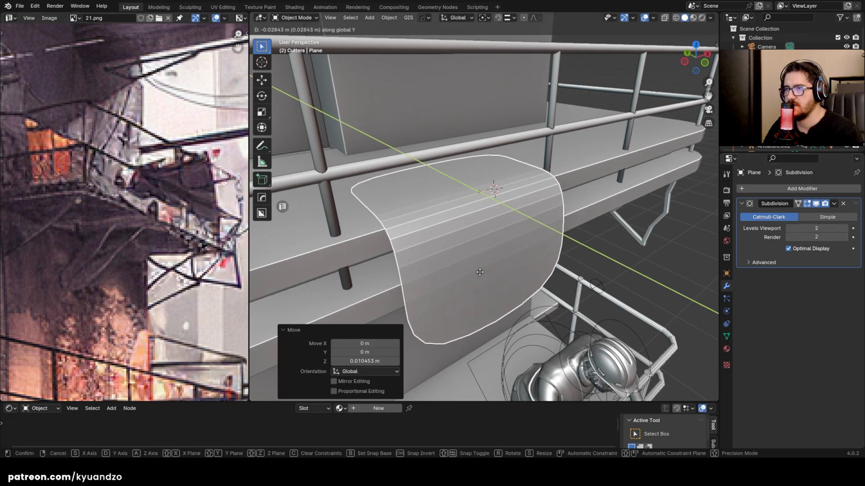
right_click(480, 272)
Step: Add loop cuts running lengthwise across the cloth, dividing it into vertical columns
middle_drag(479, 272, 385, 253)
key(Tab)
key(ctrl+r)
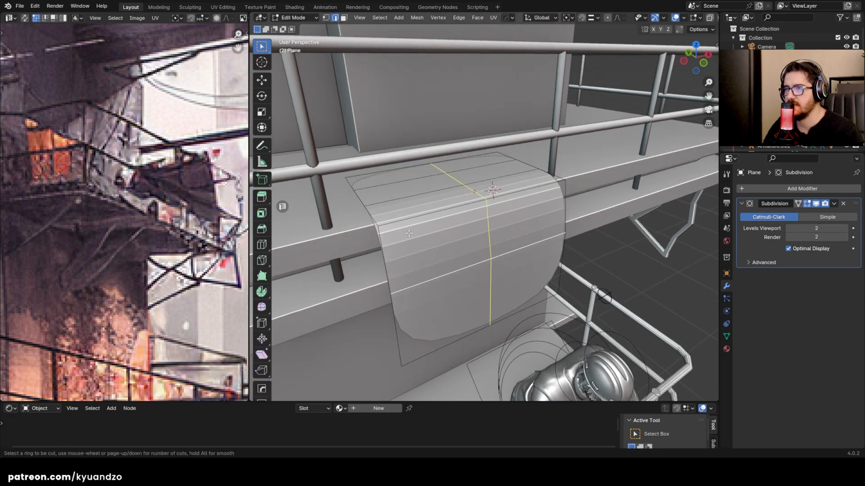
click(409, 233)
click(335, 262)
key(ctrl+r)
scroll(489, 280, up, 4)
click(488, 280)
right_click(489, 280)
Step: Raise two middle vertices of the cloth's lower hem along Z, the second by 0.046942 m
middle_drag(488, 280, 557, 247)
key(1)
click(497, 337)
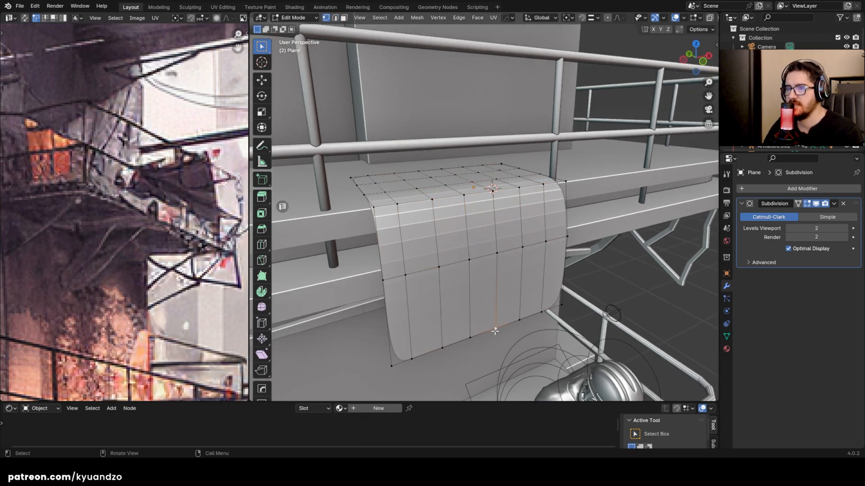
key(g)
key(z)
click(433, 344)
click(466, 341)
key(g)
key(z)
click(467, 320)
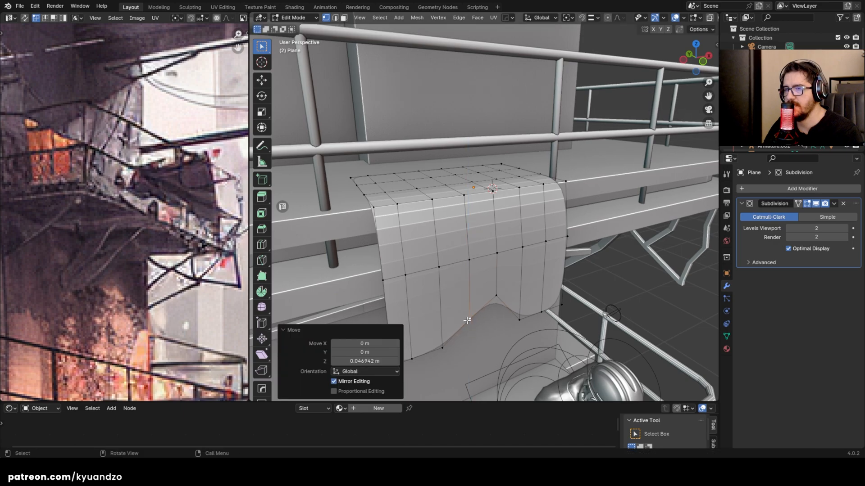
Step: Raise the hem's near corner vertex by 0.036753 m and a vertex near its far end by 0.041991 m along Z
shift+middle_drag(467, 321, 507, 259)
click(428, 296)
key(g)
key(z)
click(429, 279)
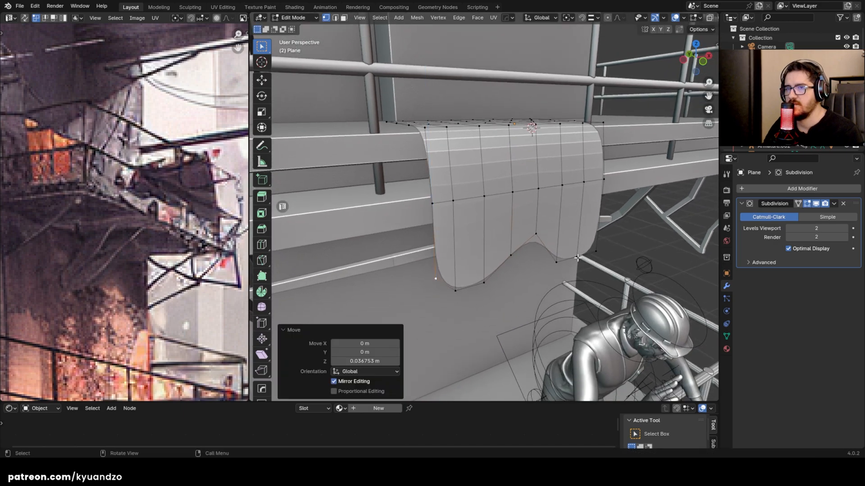
click(578, 258)
key(g)
key(z)
click(574, 240)
Step: Shift two side-edge vertices on the cloth's flat top along X to make that edge irregular
shift+middle_drag(443, 194, 450, 236)
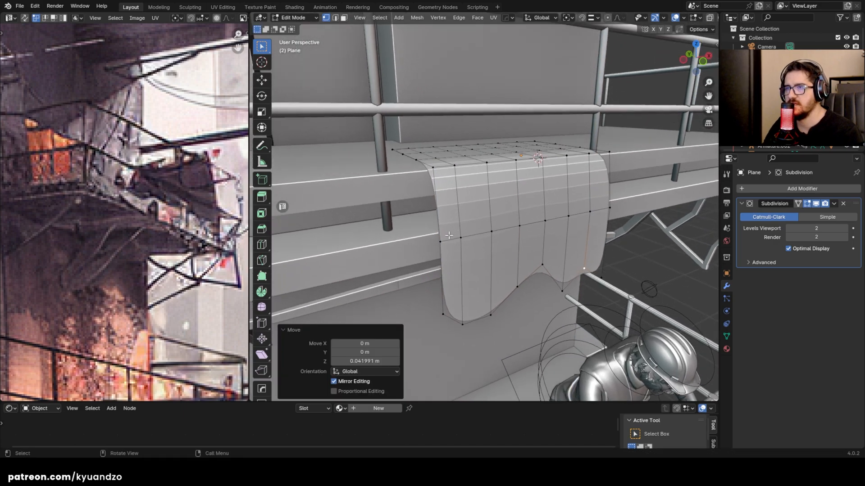
click(432, 169)
shift+middle_drag(430, 204, 428, 247)
scroll(428, 247, up, 2)
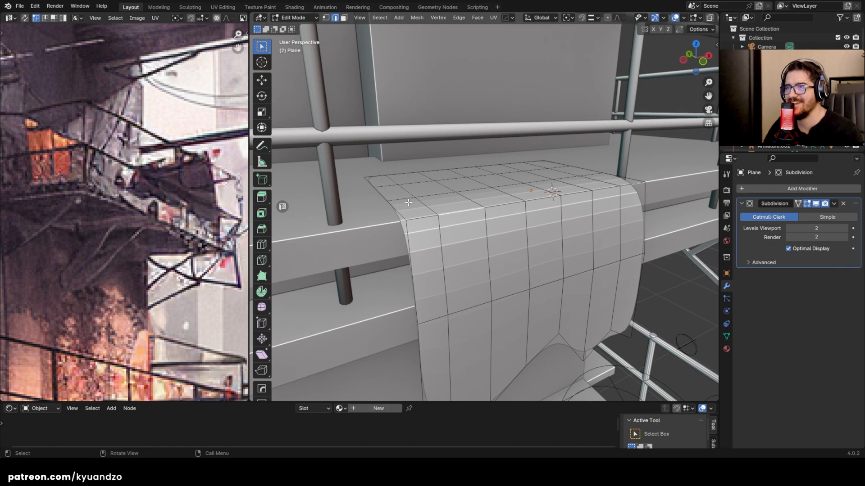
shift+middle_drag(374, 210, 375, 234)
key(g)
key(y)
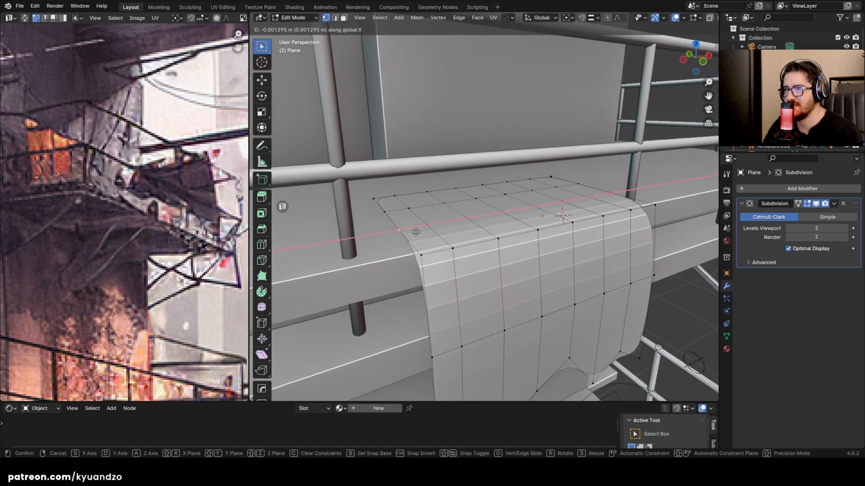
click(431, 231)
click(390, 216)
key(g)
key(s)
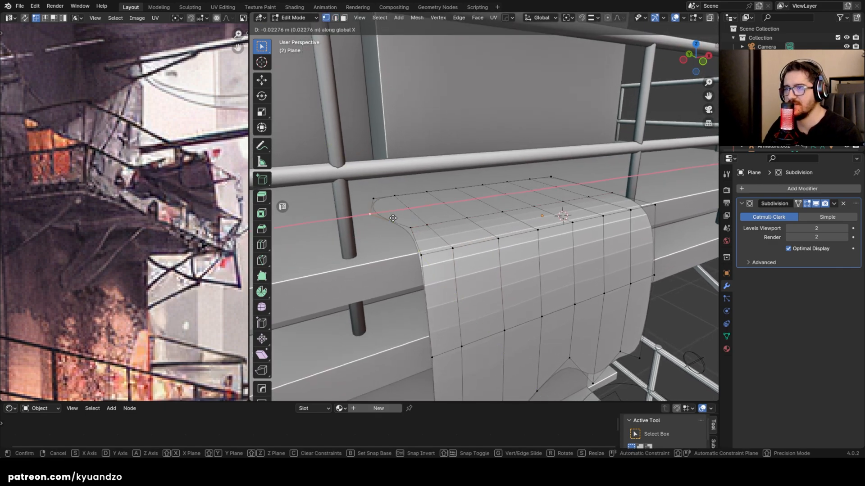
click(405, 219)
Step: Add one centred horizontal loop cut to the upper hanging part and pull its side-edge vertex inward along X
middle_drag(405, 219, 490, 215)
scroll(490, 216, down, 2)
key(ctrl+r)
click(486, 209)
right_click(486, 209)
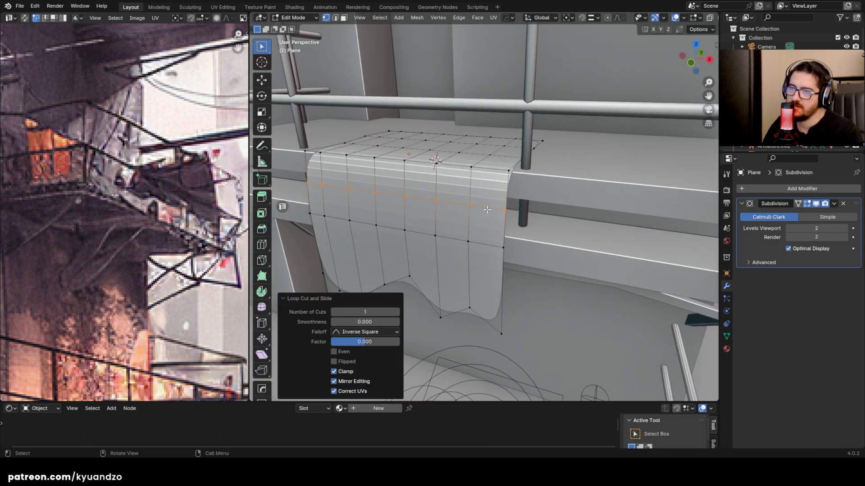
click(505, 210)
key(g)
key(x)
click(521, 216)
click(505, 252)
key(g)
key(y)
key(x)
right_click(454, 254)
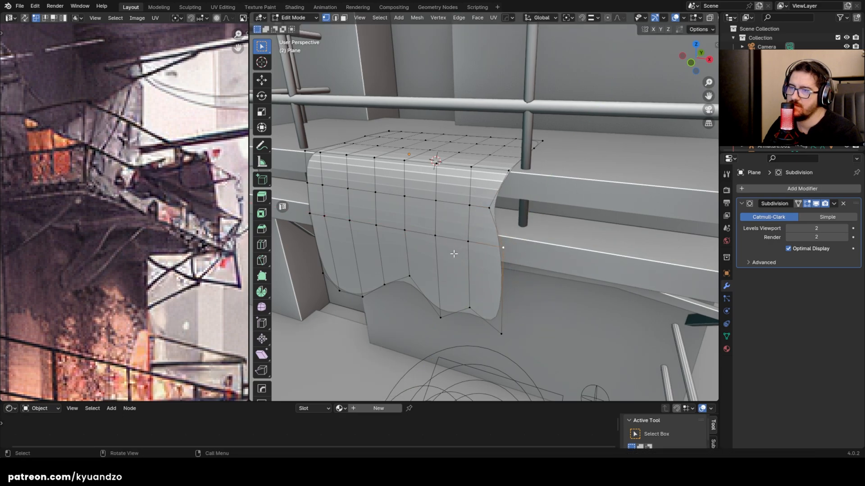
Step: Push interior vertices of the hanging cloth back along Y toward the balcony to form vertical folds
key(g)
key(y)
click(438, 233)
key(g)
key(y)
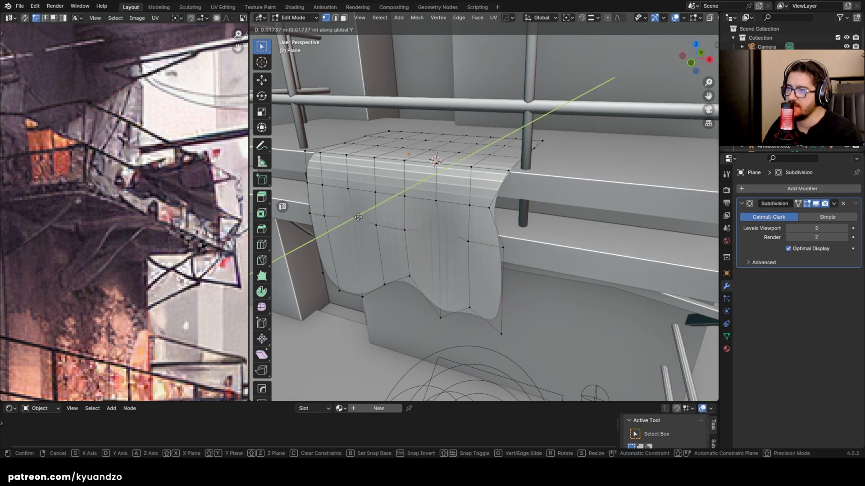
right_click(357, 219)
key(g)
key(y)
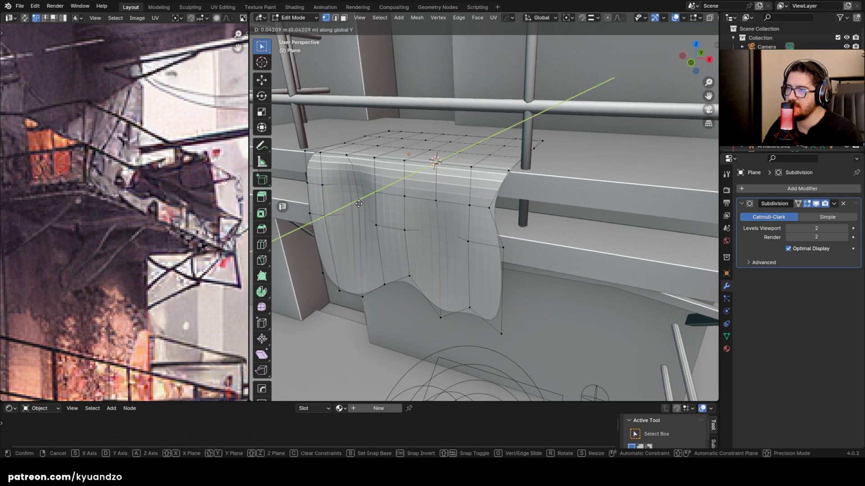
click(353, 207)
Step: Raise two vertices on the cloth's bend along Z, the first by 0.019653 m, to make the top edge wavy
click(347, 157)
key(g)
key(z)
click(353, 147)
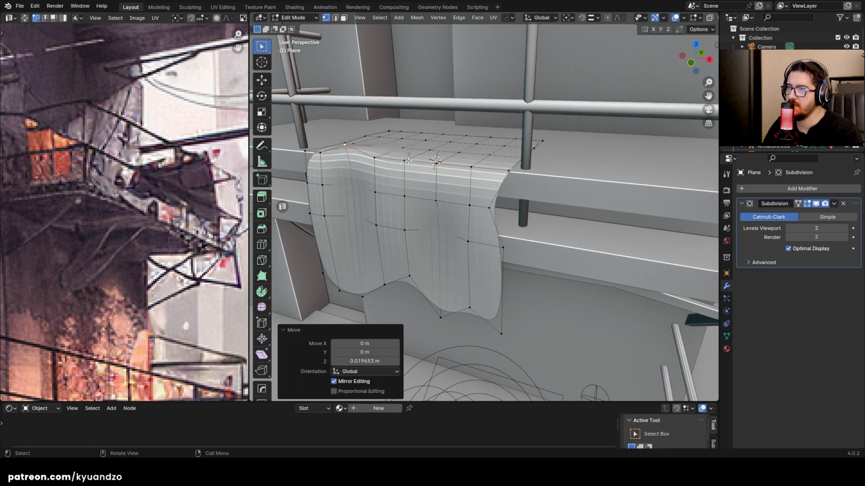
click(441, 163)
key(g)
key(z)
click(441, 157)
Step: Add a loop cut across the cloth's flat top, placed close to the bend over the balcony edge
middle_drag(441, 156, 445, 206)
scroll(435, 159, up, 2)
key(ctrl+r)
click(453, 159)
click(441, 168)
key(g)
key(y)
key(Escape)
Step: Shift the whole cloth along Y and nudge the edge loop next to the bend along Y
key(Tab)
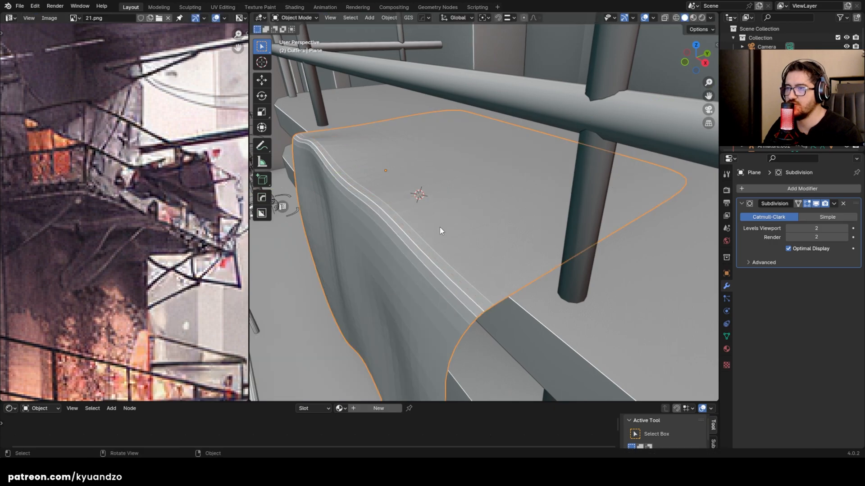
key(g)
key(y)
click(452, 219)
key(Tab)
middle_drag(452, 219, 436, 241)
middle_drag(413, 206, 430, 235)
key(g)
key(y)
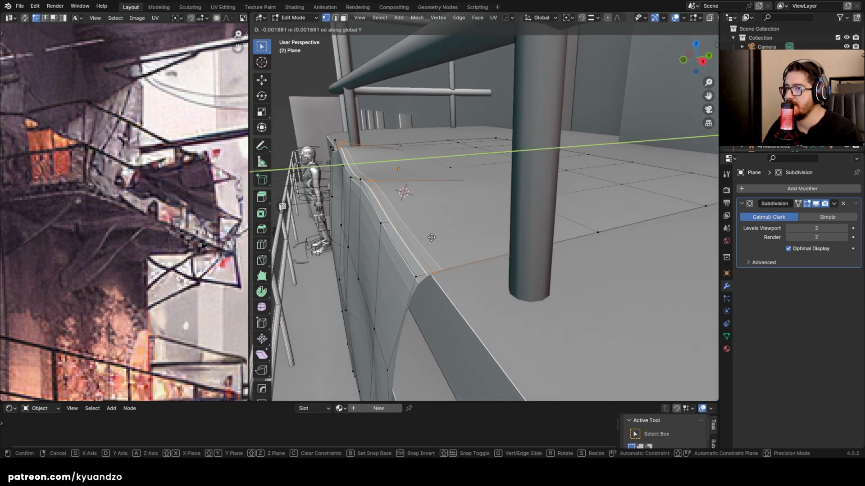
click(431, 237)
Step: Apply Shade Auto Smooth to the cloth and readjust its geometry at the bend along Y
key(Tab)
right_click(429, 214)
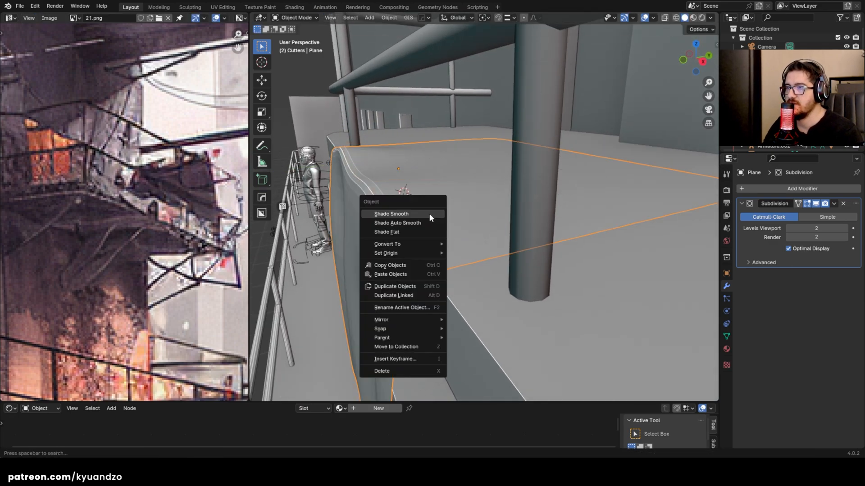
click(423, 226)
mouse_move(424, 227)
middle_down()
mouse_move(366, 145)
mouse_move(383, 155)
mouse_move(424, 265)
mouse_move(416, 257)
mouse_move(430, 218)
middle_up()
key(Tab)
key(g)
key(y)
click(413, 270)
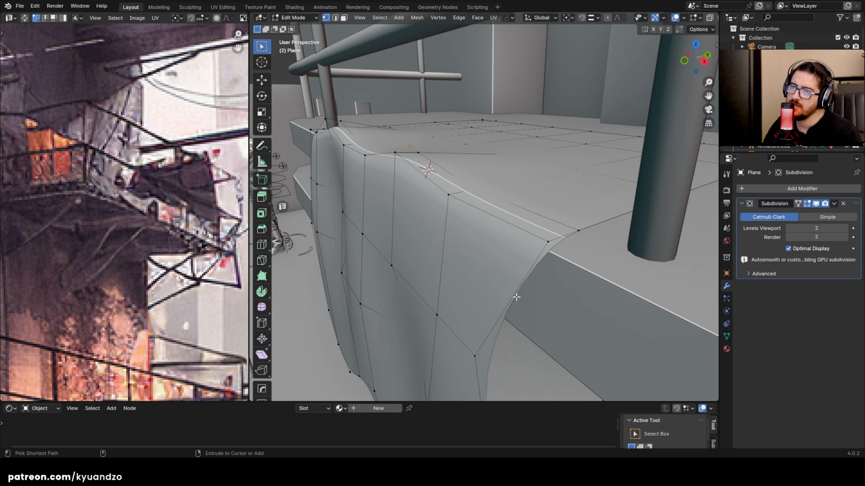
Step: Add a loop cut just below the cloth's bend with factor -0.462 and save the file
key(ctrl+r)
click(514, 295)
click(516, 269)
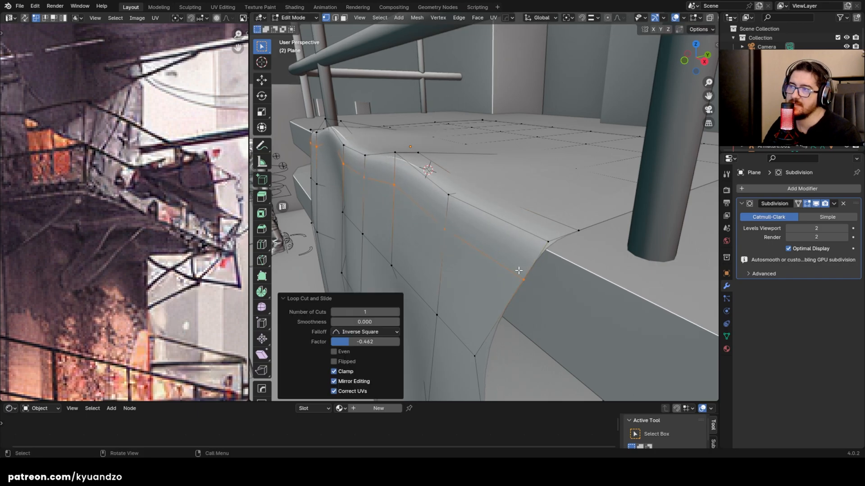
key(Tab)
key(ctrl+s)
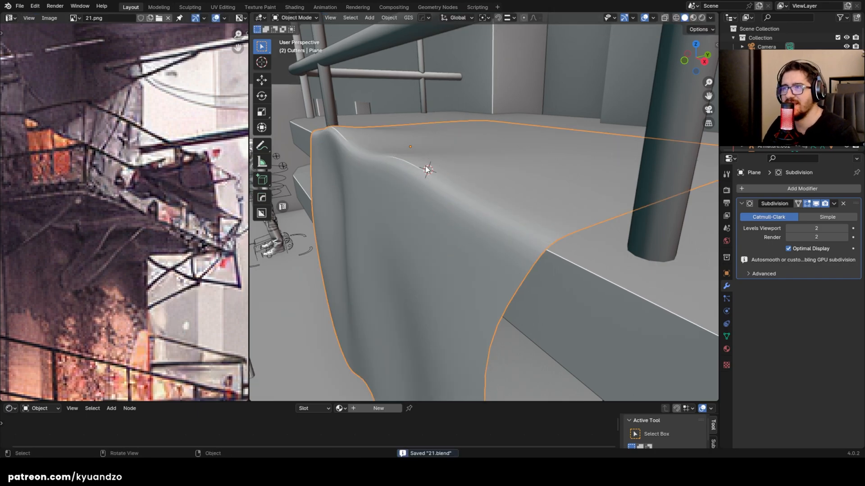
Step: Move the edge loop behind the bend on the cloth's flat top along Y, finally by about 0.01 m
key(Tab)
key(alt+a)
key(g)
key(y)
click(446, 168)
middle_drag(416, 148, 513, 208)
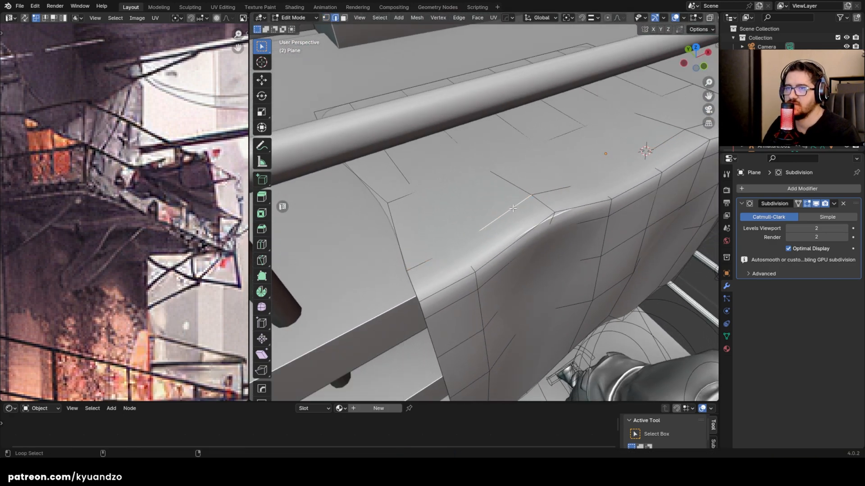
key(g)
key(y)
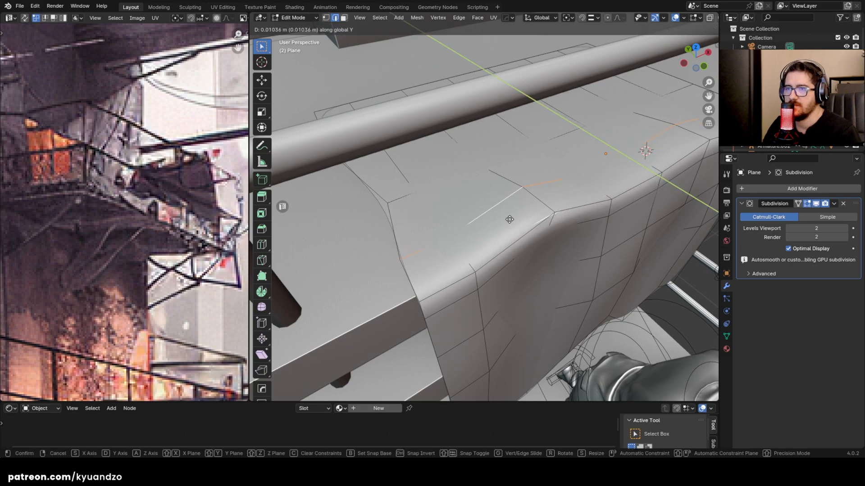
click(509, 220)
key(Tab)
key(g)
key(a)
right_click(510, 219)
middle_drag(510, 220, 512, 188)
Step: Adjust the raised part of the cloth's bend along Y, using X-ray view for the selection
key(Tab)
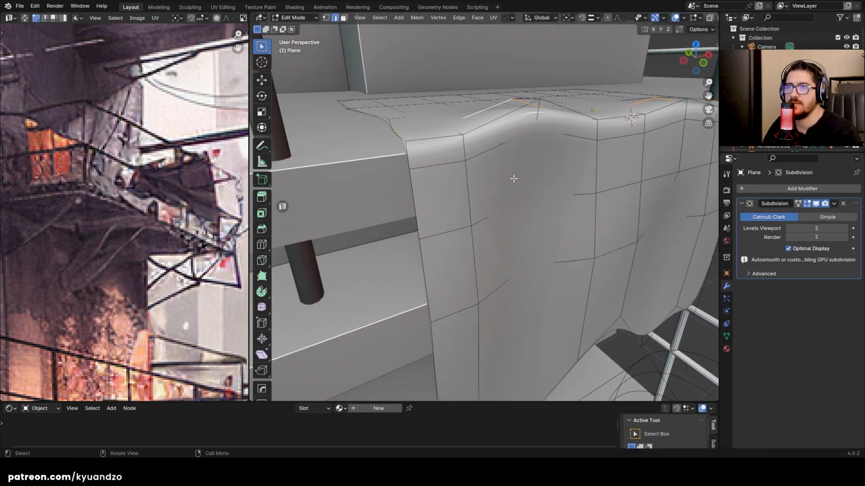
key(alt+z)
click(535, 135)
key(alt+z)
key(g)
key(y)
click(538, 139)
Step: Examine the draped cloth's folds and outline against the balcony from several distances and angles
scroll(539, 139, down, 4)
middle_drag(539, 140, 463, 211)
key(Tab)
scroll(518, 249, down, 4)
scroll(515, 251, up, 3)
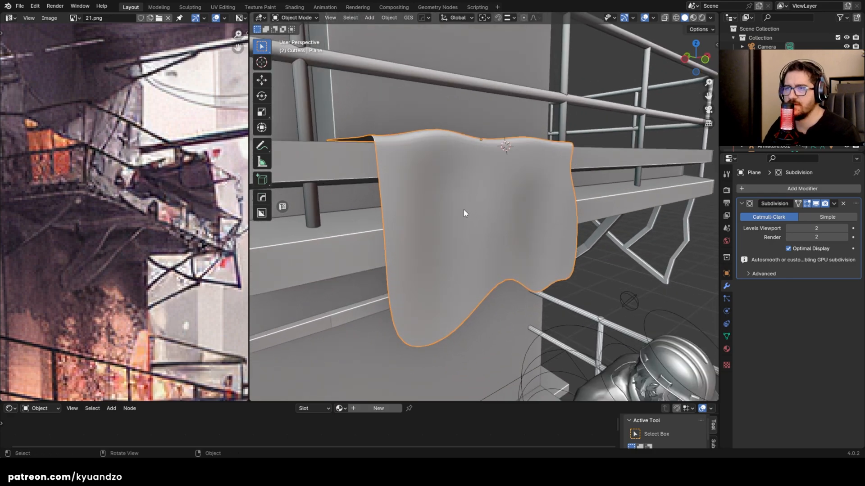
key(Tab)
scroll(491, 227, up, 3)
key(Tab)
scroll(522, 199, down, 3)
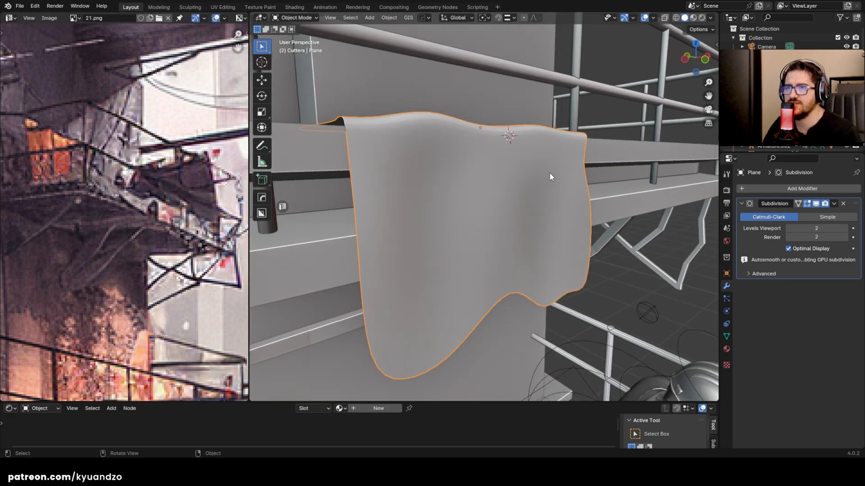
middle_drag(549, 178, 469, 193)
Step: Raise a vertex on the cloth's flat top by 0.019733 m along Z
key(Tab)
middle_drag(481, 128, 506, 134)
click(504, 167)
middle_drag(503, 168, 503, 135)
scroll(503, 135, up, 2)
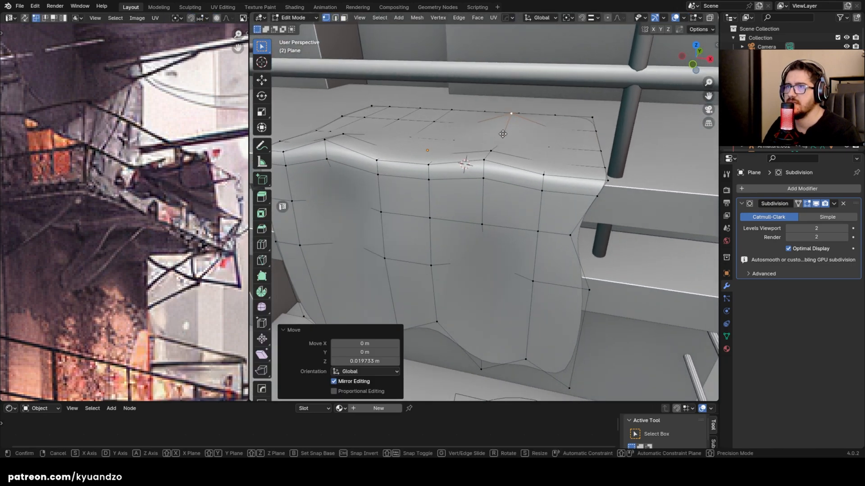
Step: Move two vertices on the cloth's back edge along Y by -0.037472 m and -0.02151 m
click(422, 109)
key(g)
key(y)
click(438, 118)
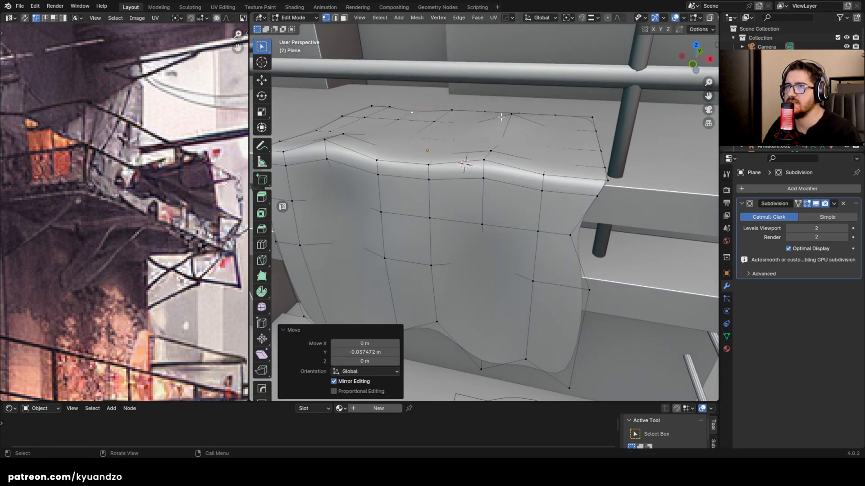
click(560, 112)
key(g)
key(y)
click(387, 111)
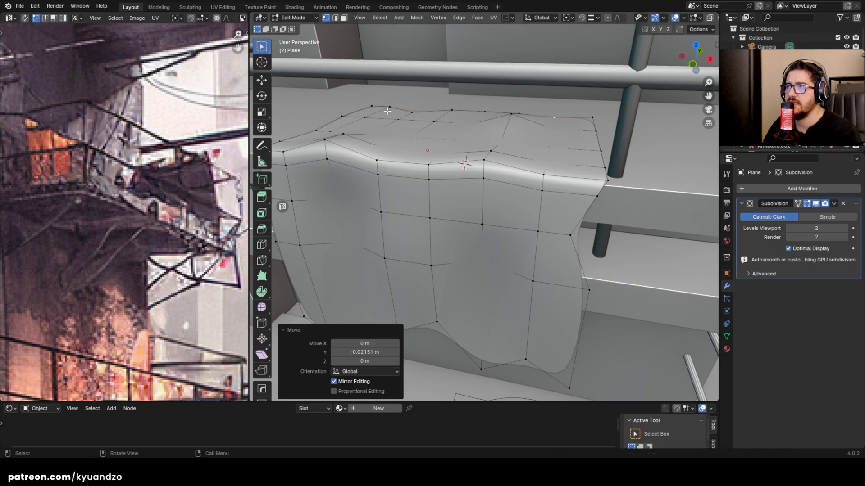
Step: Move a side-edge vertex of the flat top about -0.021 m along X and raise an interior vertex 0.010665 m
click(351, 116)
key(g)
key(y)
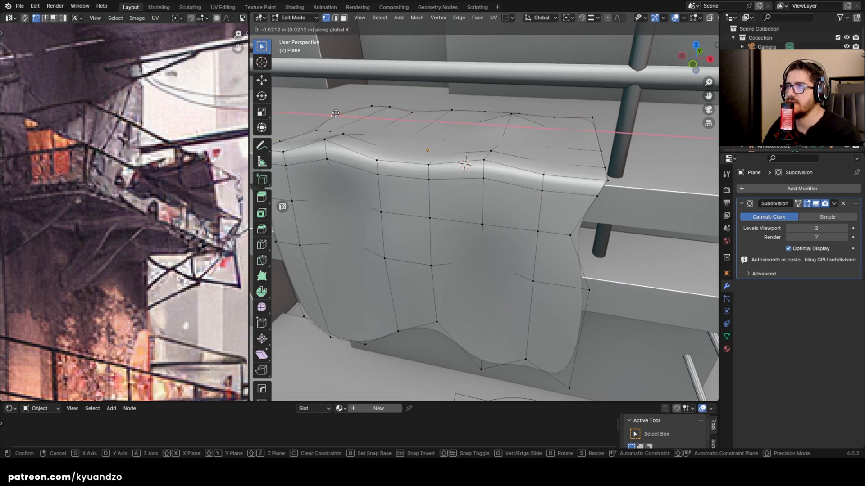
click(335, 113)
click(545, 149)
key(g)
key(z)
click(544, 144)
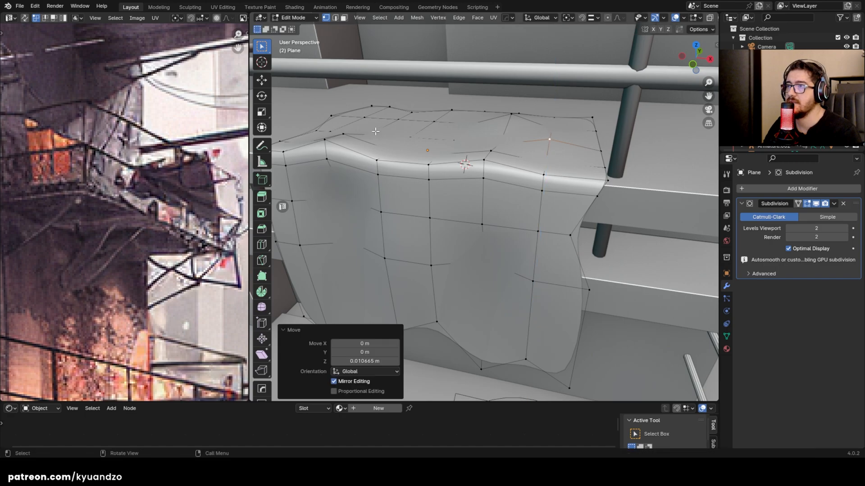
Step: Raise another interior vertex of the cloth's flat top by 0.006884 m along Z
click(391, 125)
key(g)
key(z)
click(391, 118)
scroll(394, 173, down, 2)
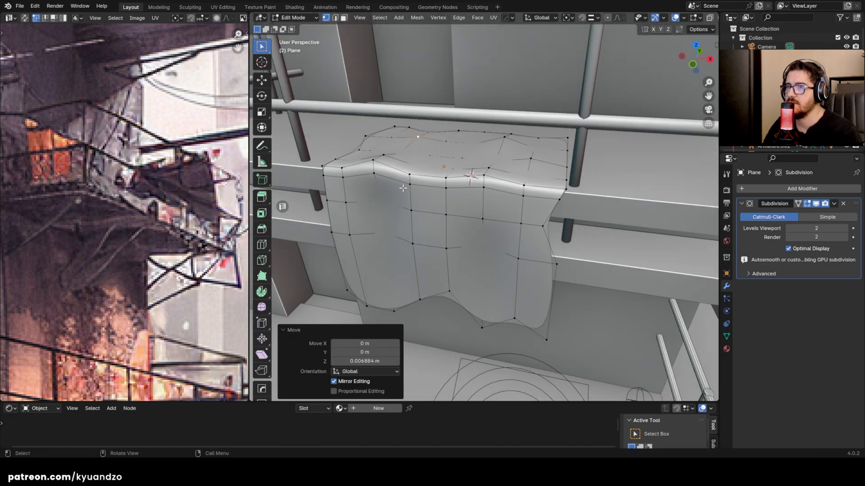
Step: Raise one hem vertex near the cloth's side edge about 0.067 m along Z and lower the neighbouring hem point about 0.061 m
middle_drag(402, 189, 439, 283)
click(467, 316)
key(g)
key(z)
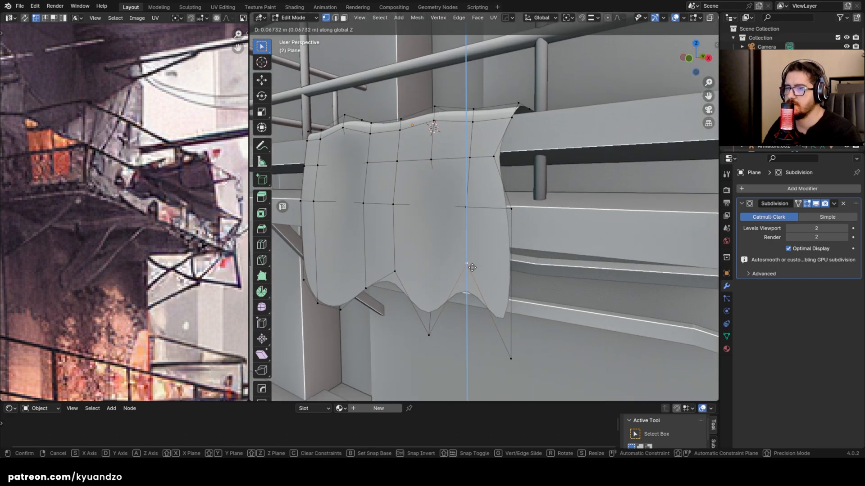
click(473, 272)
click(429, 335)
key(g)
key(z)
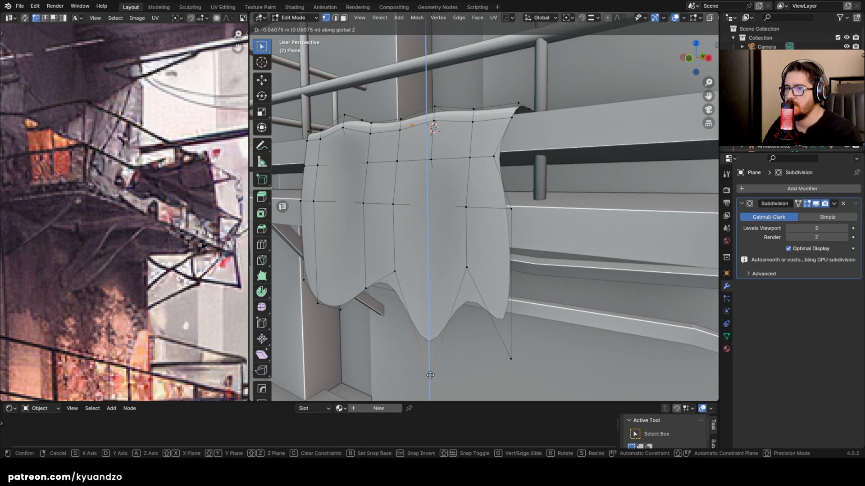
click(430, 376)
Step: Raise the hem vertex at the middle of the cloth and reposition the vertex above it
click(393, 274)
key(g)
key(a)
click(398, 250)
middle_drag(398, 251, 451, 258)
click(392, 210)
key(g)
key(a)
click(390, 202)
middle_drag(390, 203, 439, 225)
key(g)
key(d)
click(430, 220)
Step: Shift three vertices on the cloth's hanging front along Y to deepen the folds, one of them by -0.005529 m
click(445, 176)
key(g)
key(y)
click(444, 181)
click(410, 149)
key(g)
key(y)
click(413, 151)
click(437, 143)
key(g)
key(y)
click(440, 148)
middle_drag(440, 149, 425, 157)
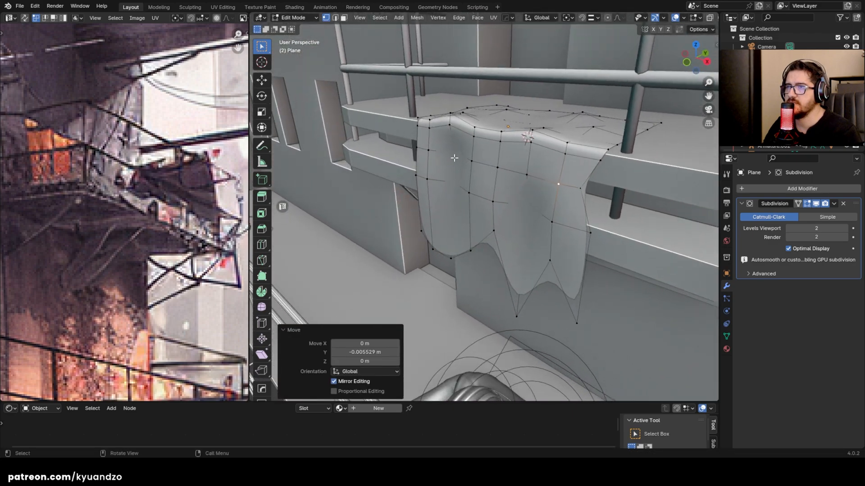
key(g)
key(y)
click(426, 158)
Step: Reposition two more vertices on the cloth's hanging front and save the scene as 21.blend
click(428, 181)
key(g)
key(a)
click(430, 216)
key(g)
key(d)
click(428, 220)
middle_drag(428, 221, 508, 198)
key(Tab)
scroll(531, 196, down, 3)
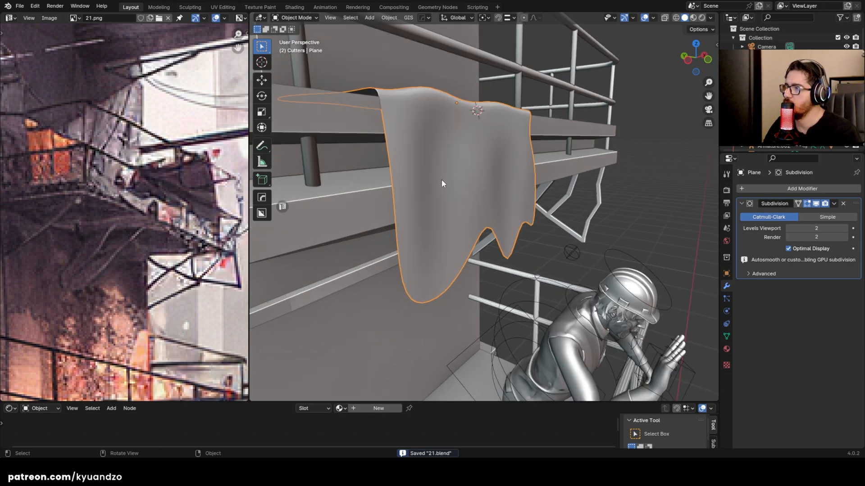
Step: Scale the whole cloth by 1.120 along X and shift it along Y against the balcony's edge
scroll(442, 176, down, 8)
scroll(441, 175, up, 5)
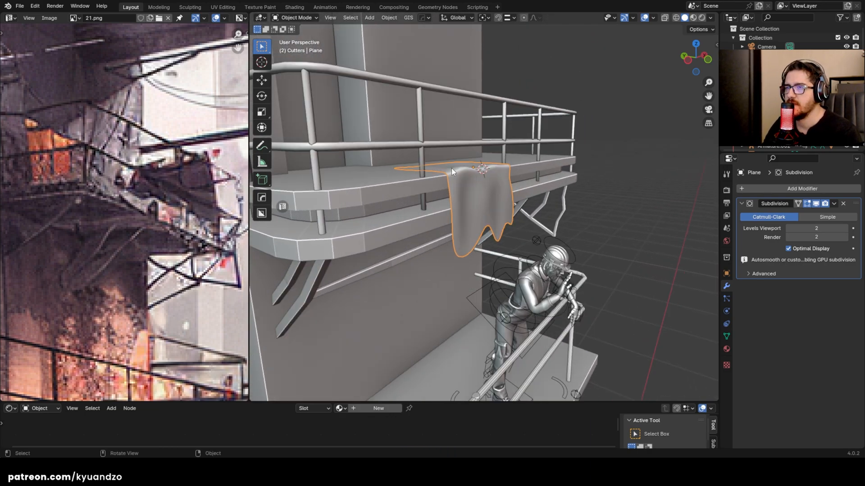
middle_drag(450, 168, 572, 177)
key(s)
key(x)
click(583, 167)
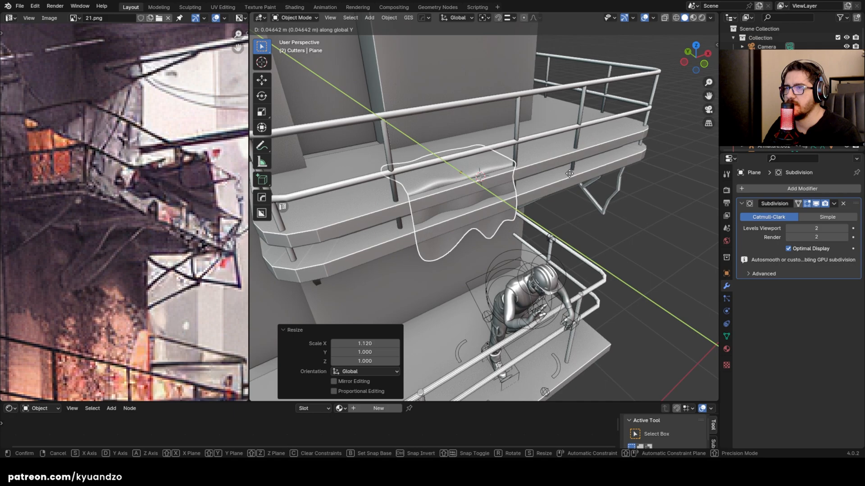
key(s)
key(x)
click(550, 164)
Step: Adjust the cloth's position and proportions so it drapes over the upper balcony's edge
key(g)
key(x)
click(547, 168)
key(s)
key(x)
click(561, 230)
click(562, 231)
middle_drag(562, 231, 557, 231)
click(448, 227)
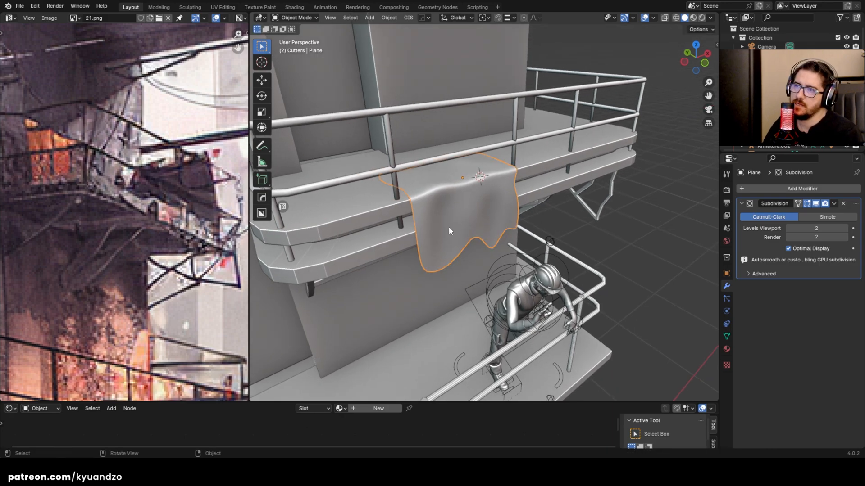
Step: Apply the cloth's Subdivision modifier
middle_drag(449, 227, 476, 214)
scroll(477, 215, up, 3)
click(834, 205)
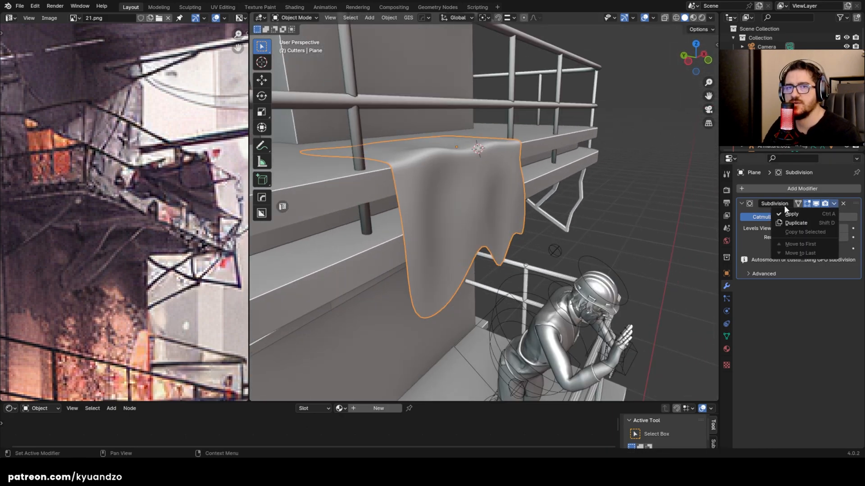
click(792, 210)
Step: Isolate the cloth by hiding all other objects and show it in the front orthographic view
click(446, 205)
scroll(460, 206, up, 2)
middle_drag(448, 188, 438, 221)
scroll(430, 182, up, 2)
key(shift+h)
click(366, 67)
shift+middle_drag(332, 172, 345, 163)
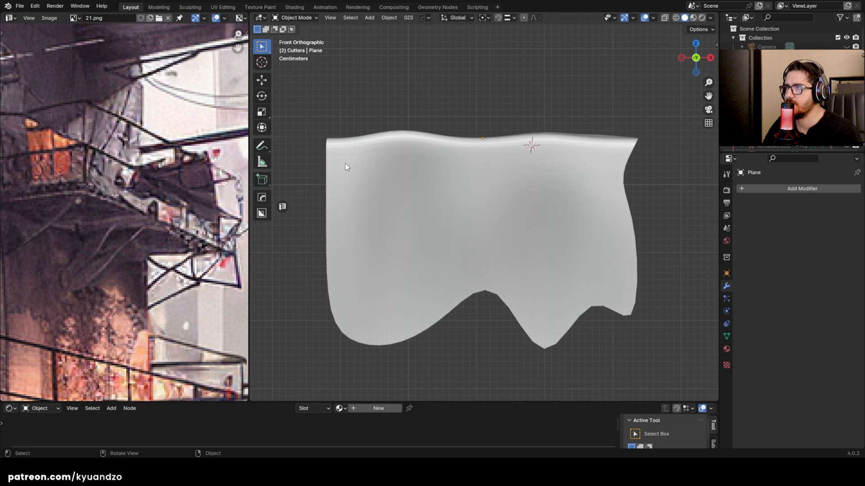
Step: Place the 3D cursor on the cloth's upper-left front, add a plane there and scale it by 0.129
shift+right_click(391, 188)
key(shift+a)
mouse_move(397, 188)
click(458, 186)
key(s)
click(593, 230)
key(s)
click(419, 192)
Step: Rotate the small plane -90° about X and move it -0.035604 m along Y in front of the cloth
key(r)
key(x)
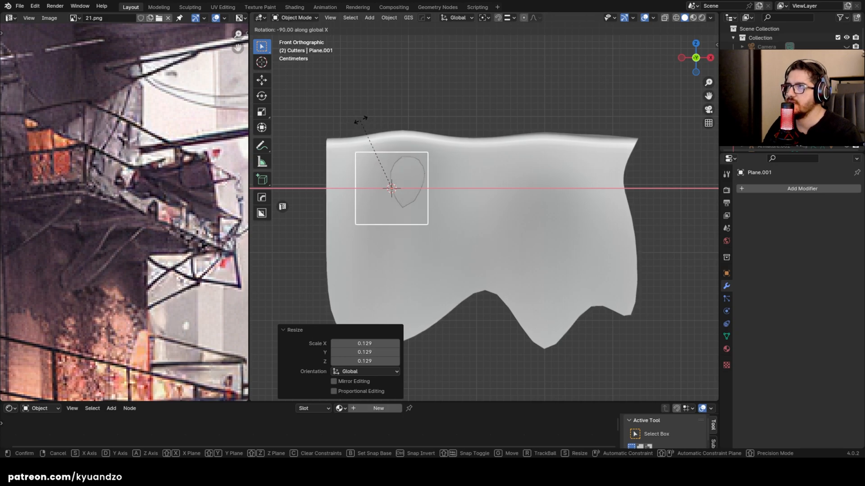
click(368, 118)
middle_drag(437, 163, 457, 149)
key(g)
key(y)
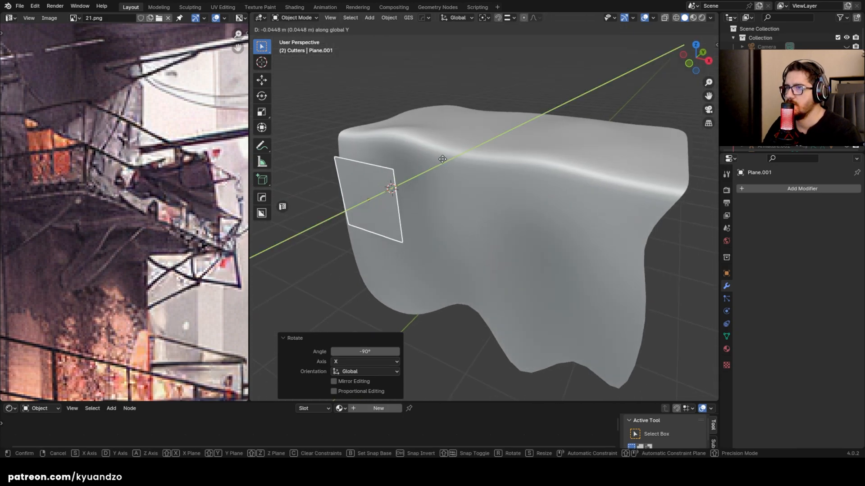
click(454, 206)
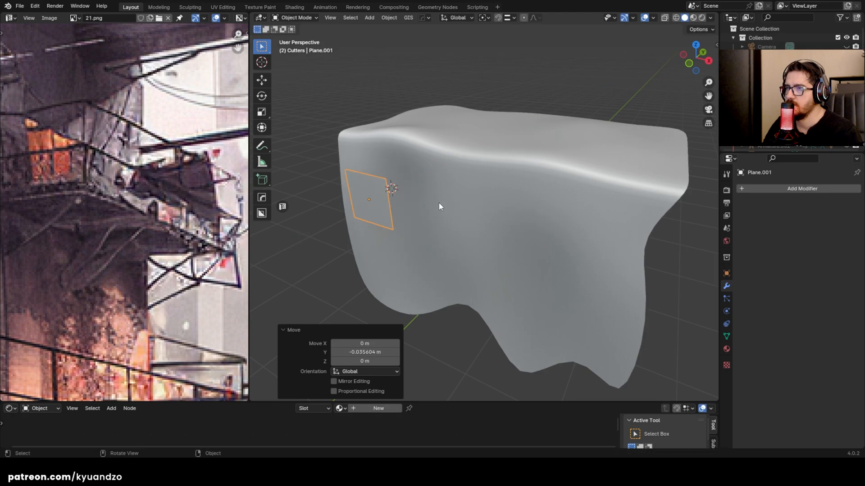
Step: Delete the small plane's geometry except for its upper-left corner vertex
key(KP_1)
key(Tab)
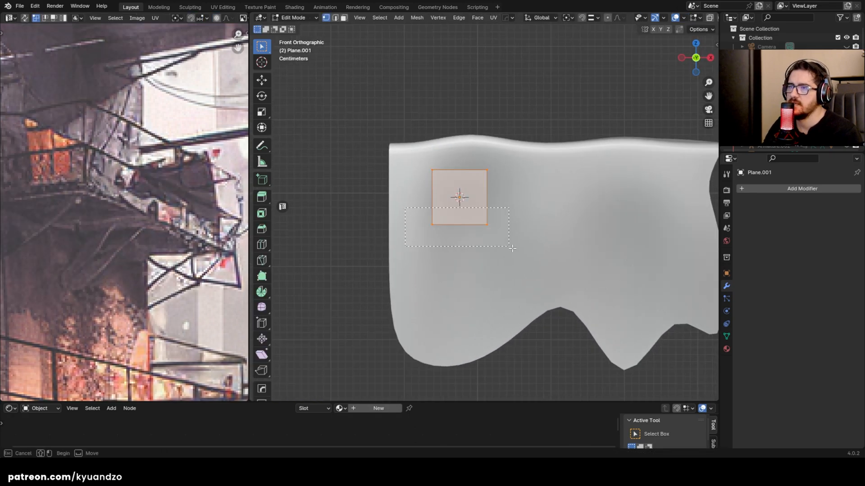
drag(512, 248, 512, 248)
key(x)
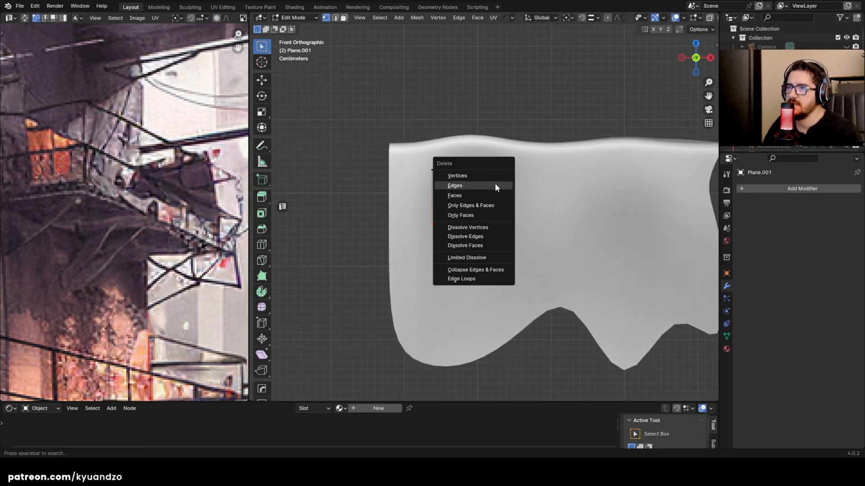
click(494, 184)
Step: Extrude the remaining vertex repeatedly into a jagged tear outline on the cloth's upper-left front and close the loop with an edge
key(e)
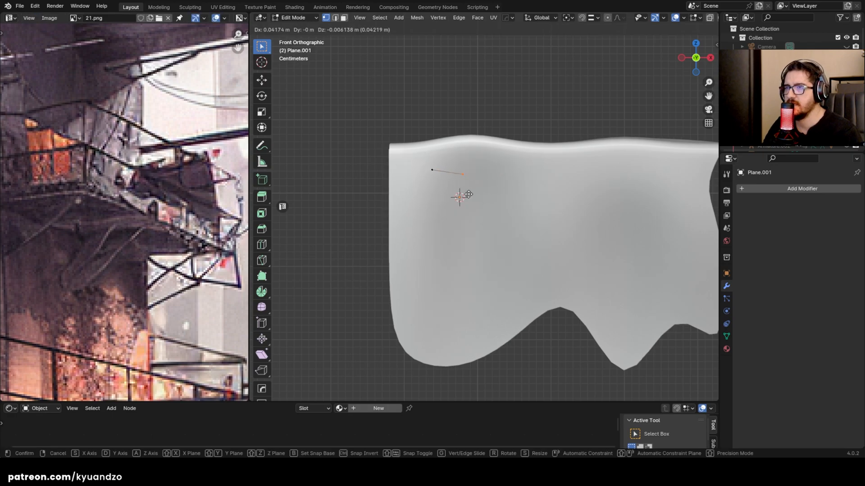
click(461, 193)
key(e)
click(466, 229)
key(e)
click(529, 275)
key(e)
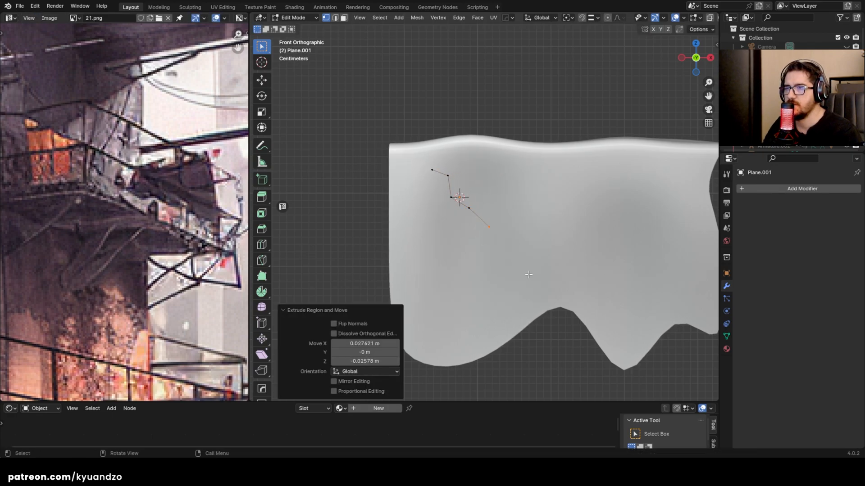
click(468, 313)
key(e)
click(459, 340)
key(e)
click(461, 288)
key(e)
click(490, 259)
key(e)
click(491, 240)
key(e)
click(481, 226)
key(e)
click(451, 254)
key(e)
click(435, 217)
key(e)
click(443, 209)
key(e)
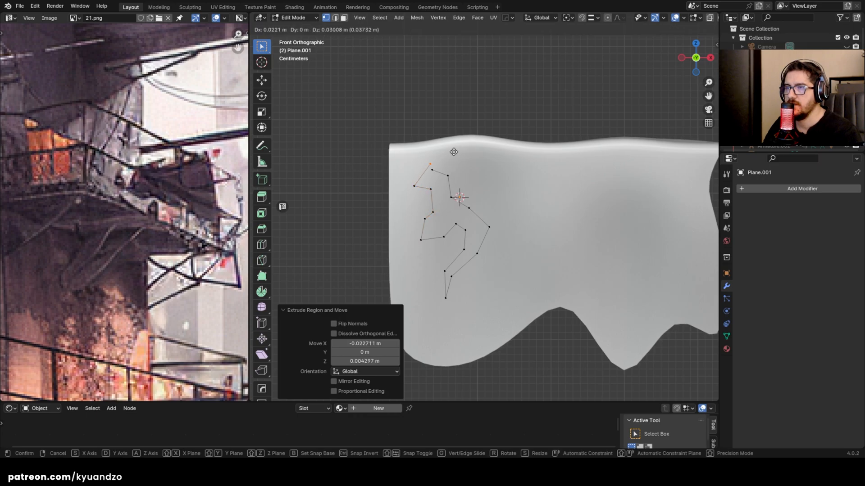
click(440, 162)
shift+click(431, 170)
key(f)
Step: Fill the closed tear outline with faces
middle_drag(408, 220, 385, 243)
key(Tab)
scroll(378, 235, up, 2)
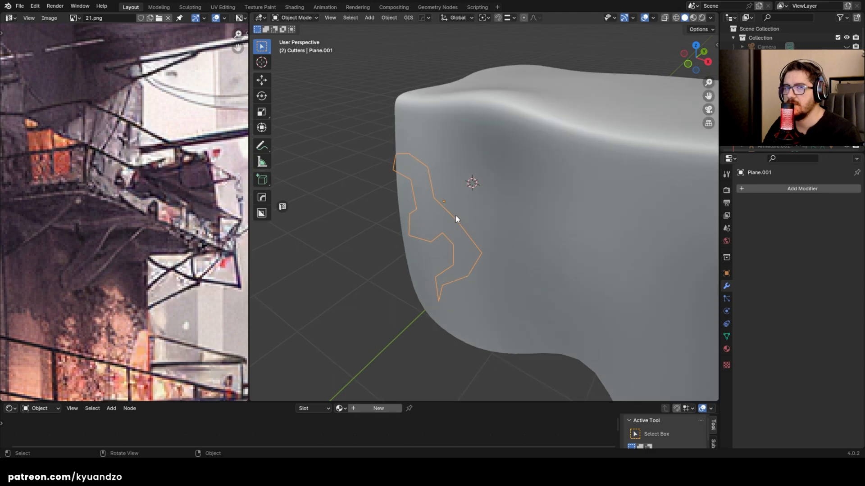
middle_drag(461, 196, 444, 211)
click(422, 231)
middle_drag(412, 253, 417, 252)
key(Tab)
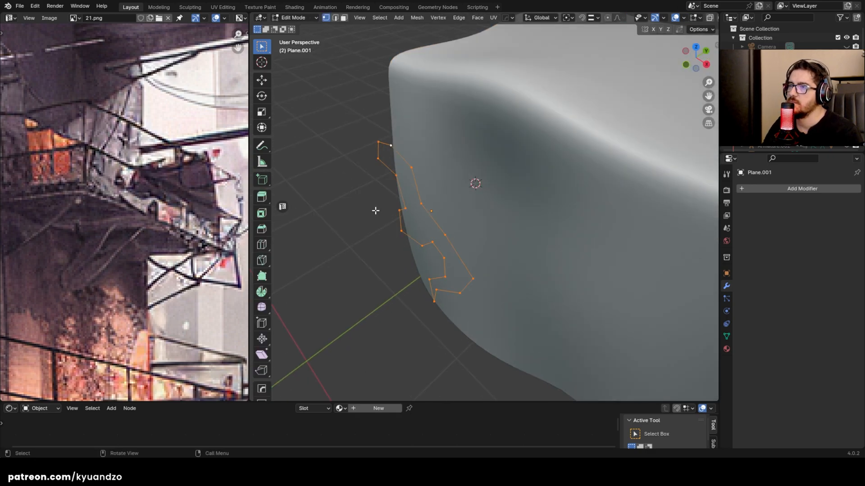
click(477, 17)
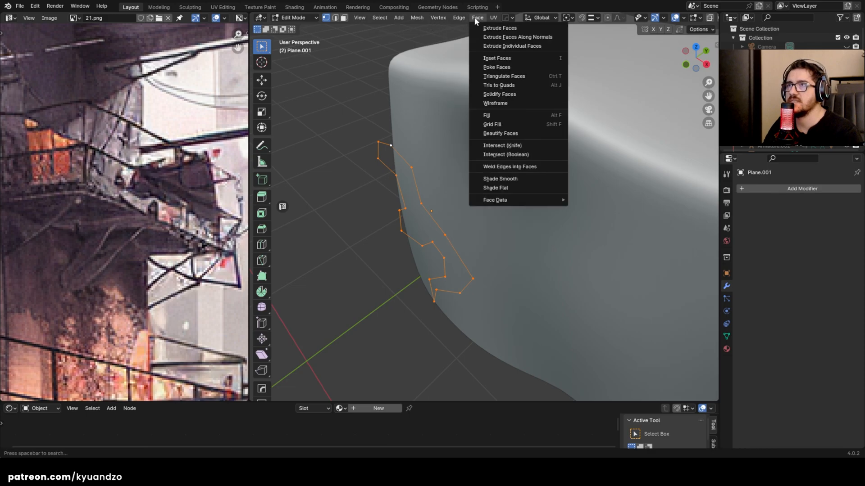
click(501, 114)
key(Tab)
click(409, 202)
key(Tab)
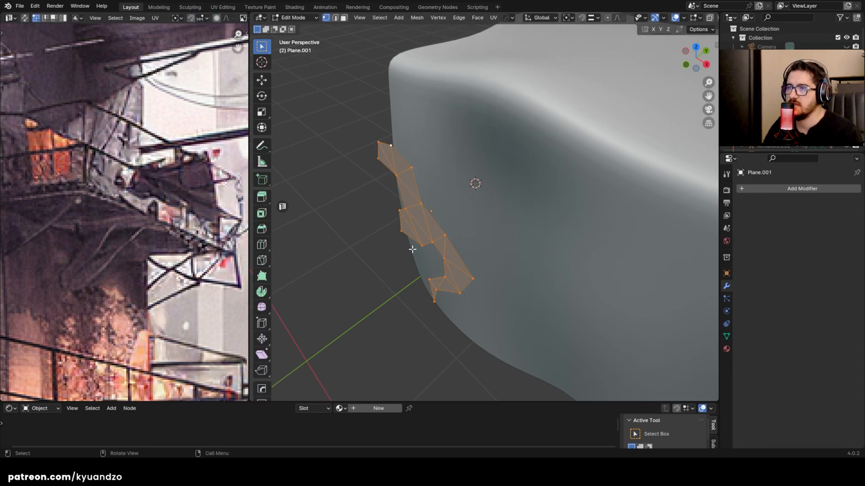
Step: Extrude the filled tear shape along its depth through the cloth to form a solid cutter
key(e)
click(566, 146)
key(Tab)
click(334, 137)
middle_drag(400, 179, 417, 180)
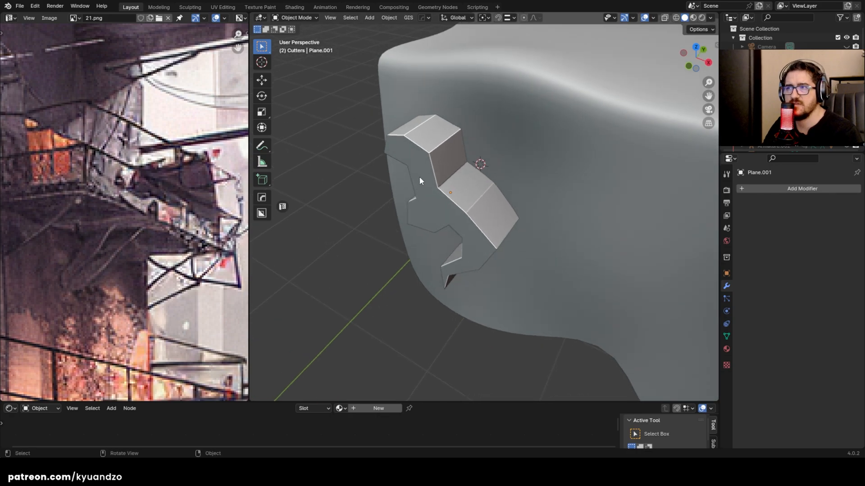
Step: Try to cut the tear-shaped solid out of the cloth with a HardOps Boolean Difference
middle_drag(366, 171, 442, 256)
key(ctrl+shift+b)
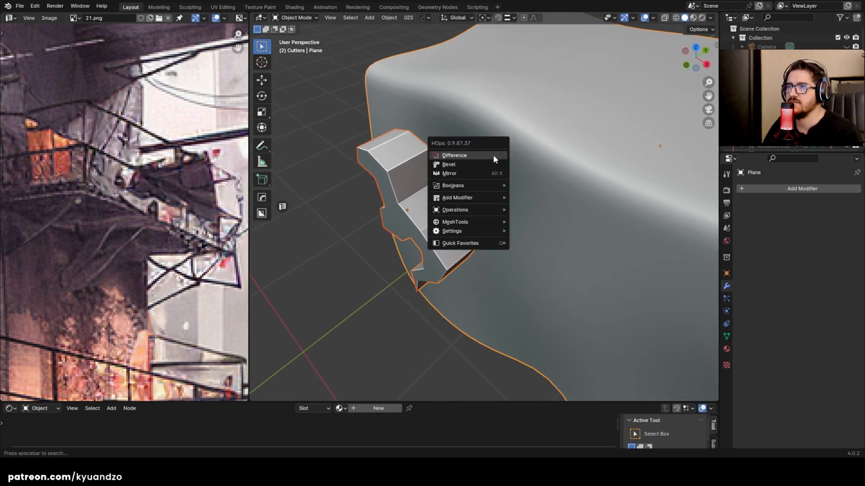
click(493, 155)
middle_drag(329, 134, 348, 145)
click(374, 154)
click(435, 168)
Step: Examine the tear-shaped cutter and where it passes through the cloth
middle_drag(455, 171, 423, 228)
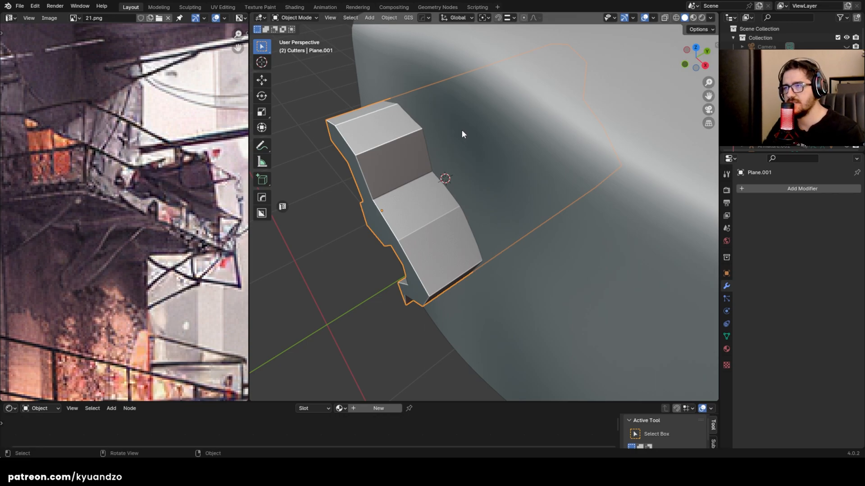
middle_drag(515, 224, 501, 201)
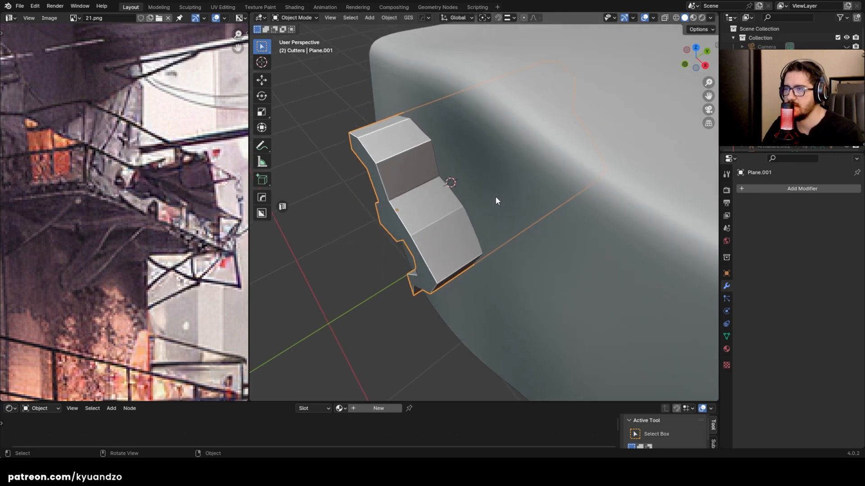
click(325, 91)
middle_drag(325, 91, 375, 150)
middle_drag(413, 214, 418, 204)
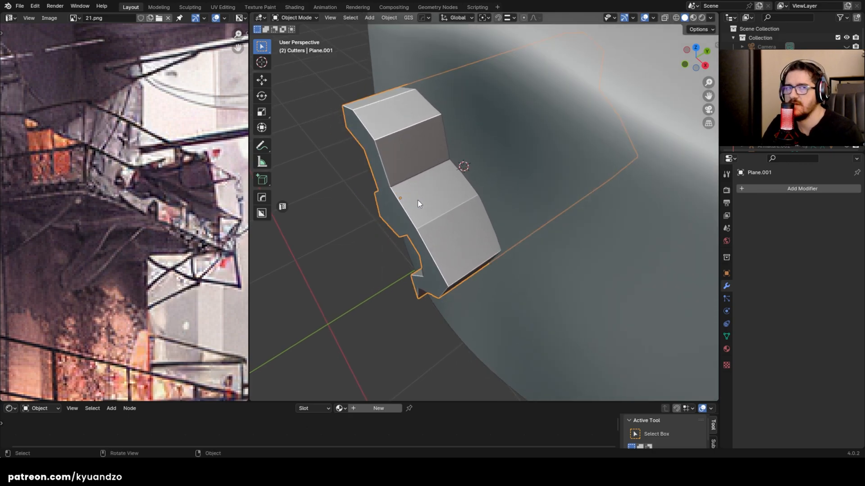
click(332, 93)
middle_drag(332, 93, 333, 114)
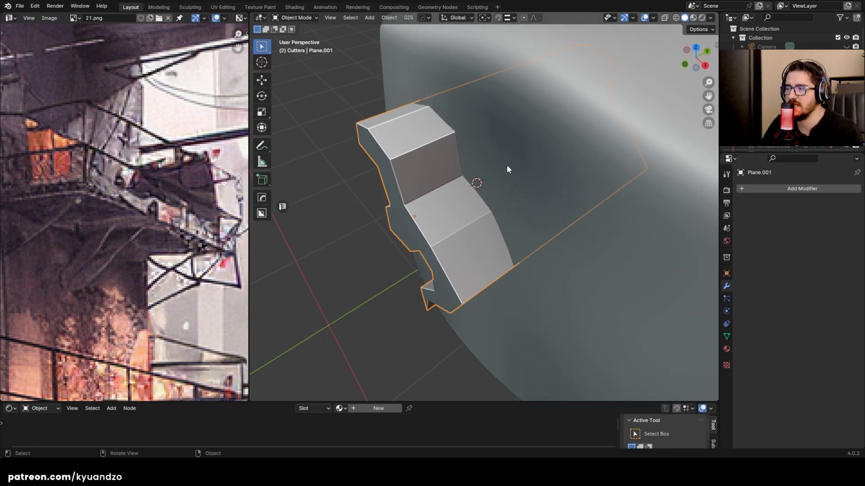
Step: Add and apply a Subdivision modifier with 1 viewport level on the tear cutter, and cut it from the cloth with Boolean Difference
scroll(506, 165, down, 2)
scroll(503, 159, up, 2)
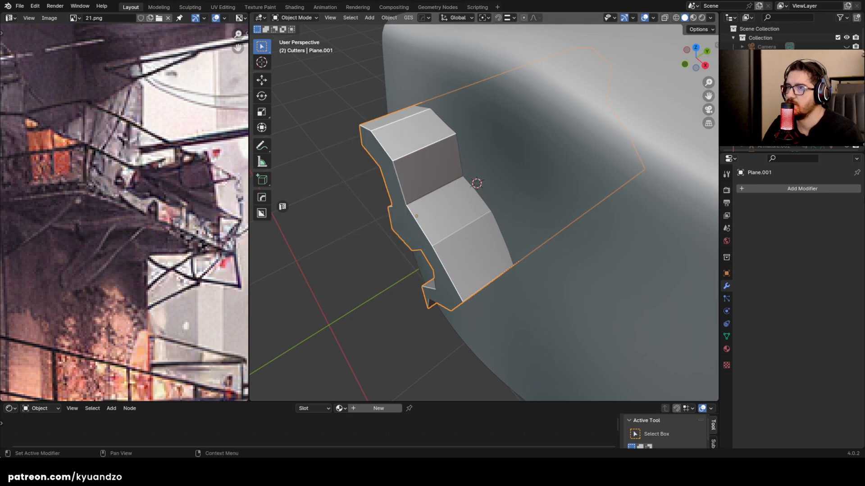
click(771, 190)
mouse_move(766, 190)
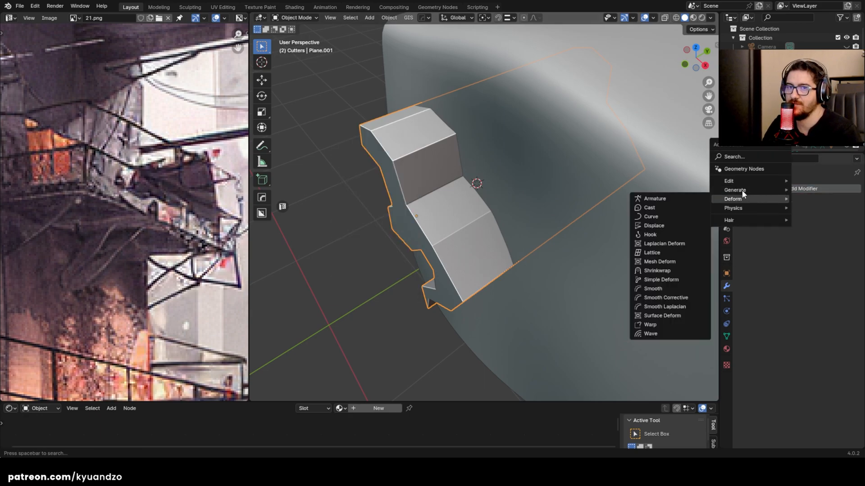
click(664, 307)
middle_drag(376, 225, 413, 217)
click(355, 249)
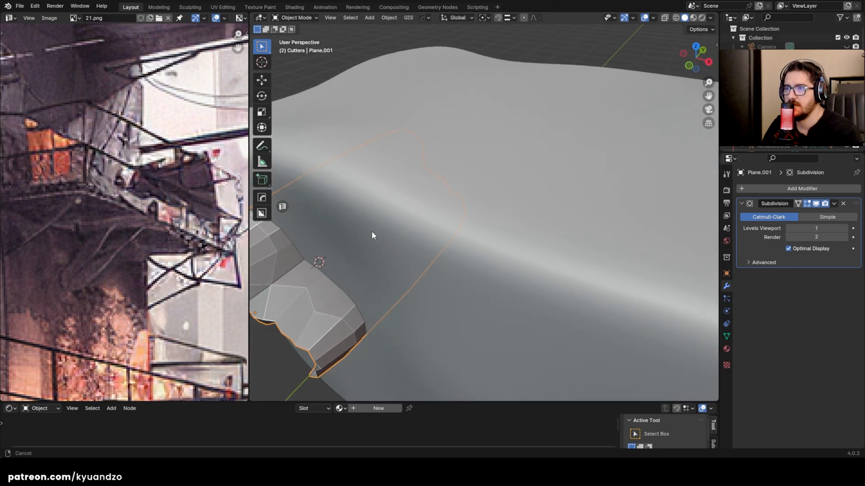
middle_drag(370, 237, 387, 225)
click(833, 204)
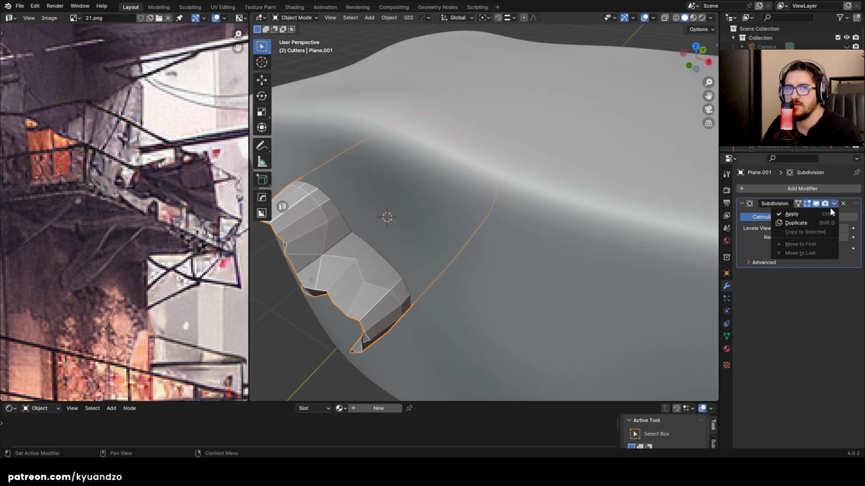
click(786, 214)
key(ctrl+KP_Subtract)
Step: Duplicate the tear cutter along global X across the cloth and rotate the copy about -134° around Y
middle_drag(475, 229, 353, 136)
scroll(462, 184, up, 1)
key(shift+d)
key(x)
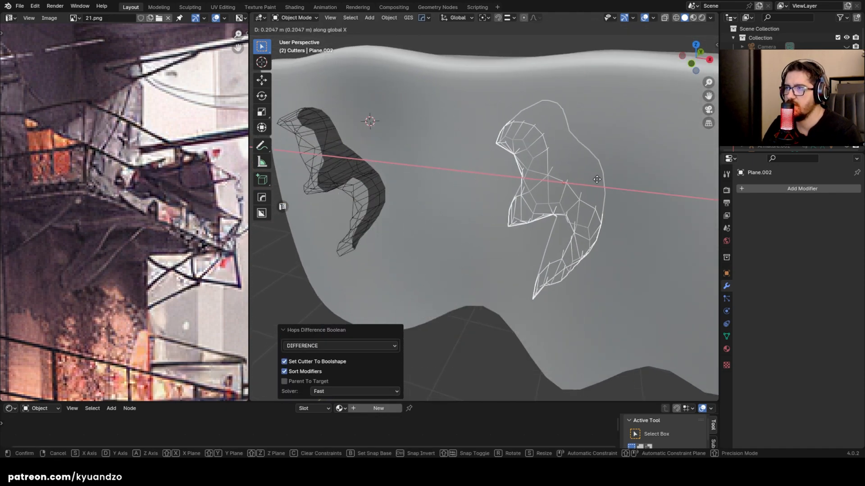
click(592, 179)
key(r)
key(y)
click(624, 189)
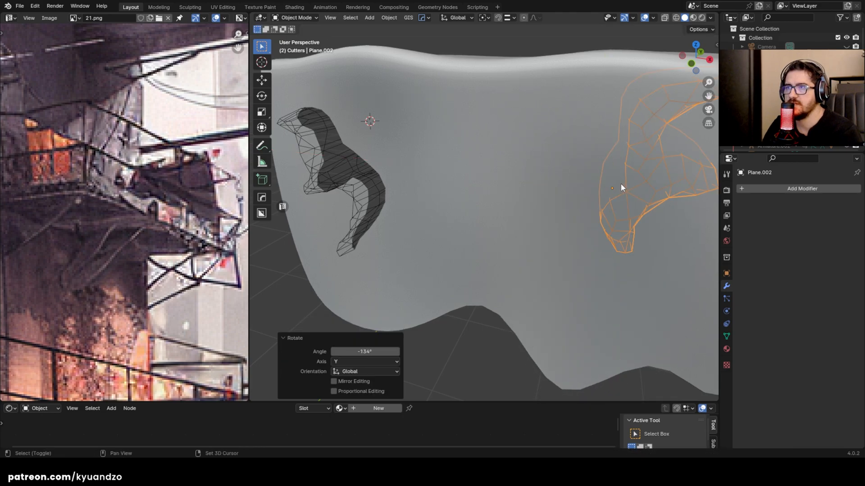
Step: Lower the copied tear cutter about 0.038 m along Z and scale it to about 0.369
shift+middle_drag(624, 189, 542, 137)
key(g)
key(z)
click(558, 175)
key(s)
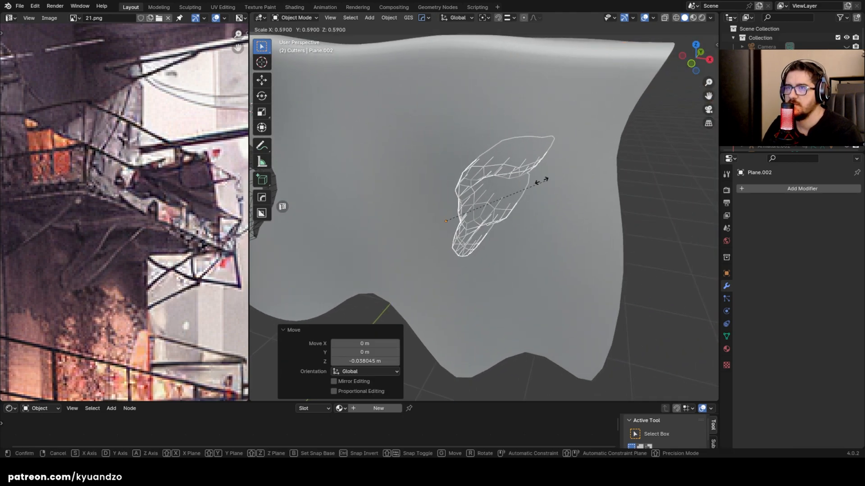
click(505, 188)
key(s)
key(z)
key(z)
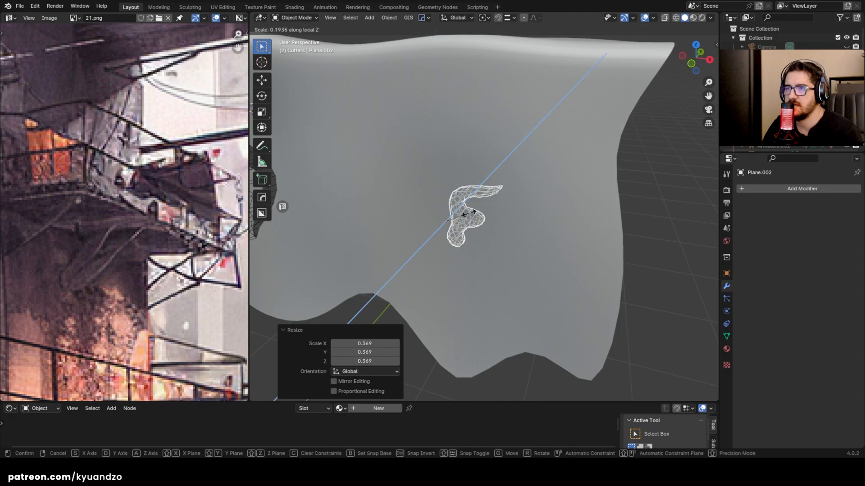
right_click(516, 227)
key(s)
key(y)
key(x)
right_click(523, 215)
middle_drag(546, 243, 560, 224)
key(s)
key(x)
right_click(451, 251)
key(s)
key(d)
right_click(683, 190)
key(s)
key(x)
right_click(481, 211)
key(s)
key(z)
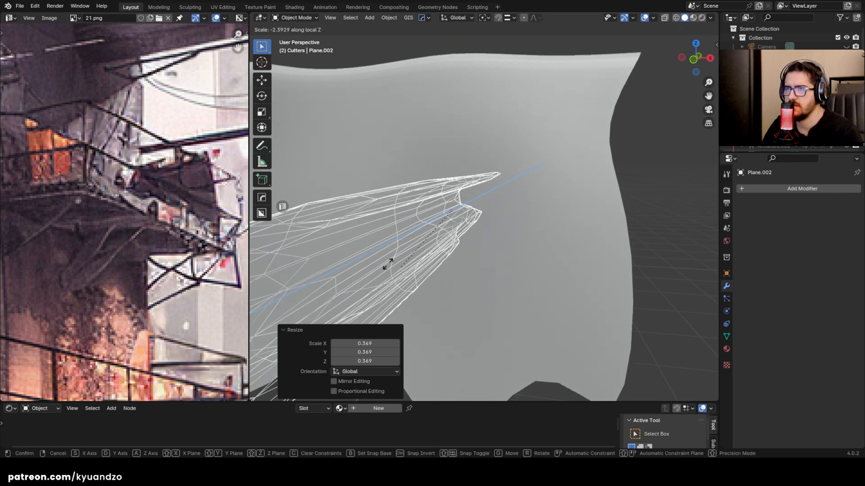
right_click(529, 168)
Step: Rotate the copied cutter about -47° around global X, shift it along Y and enlarge it
key(r)
key(x)
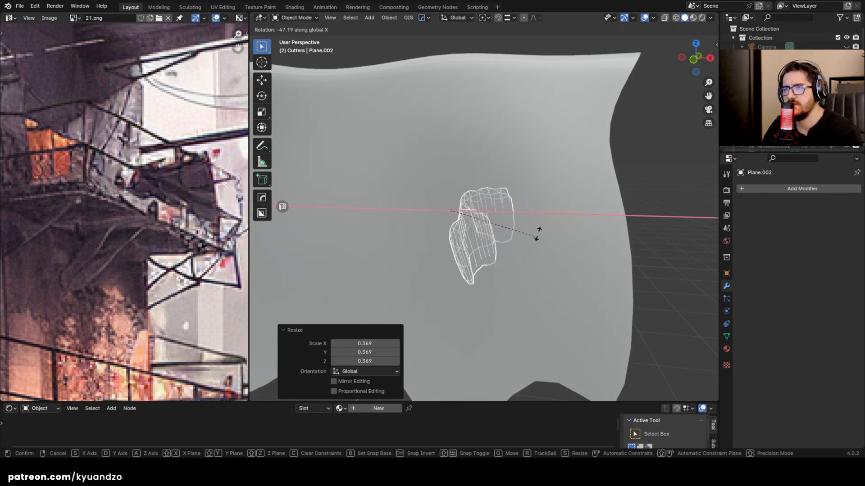
click(538, 235)
key(g)
key(y)
click(547, 226)
key(s)
click(271, 283)
Step: Adjust the copied cutter's Y position and its tilt around X so that it passes through the hanging cloth
middle_drag(490, 193, 426, 216)
key(g)
key(y)
click(507, 207)
key(r)
key(x)
click(606, 169)
key(g)
key(y)
click(600, 159)
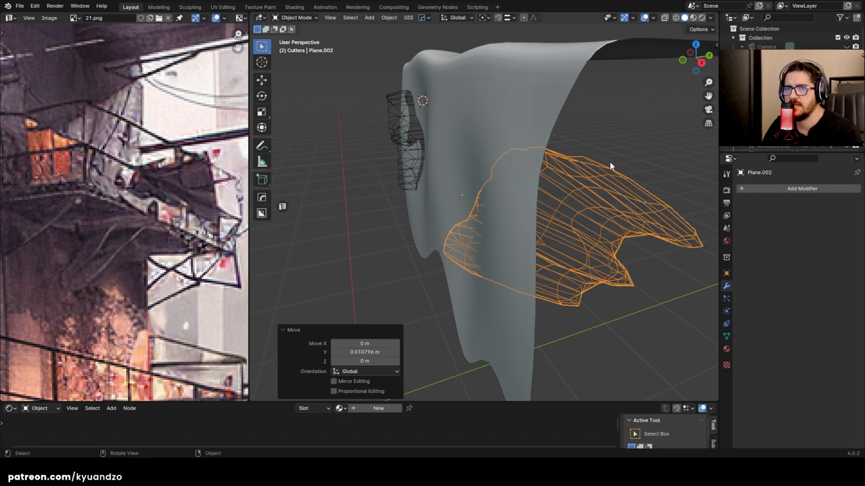
Step: Cut the second tear cutter out of the cloth with a HardOps Boolean Difference and clear the selection
shift+click(475, 131)
key(q)
click(474, 131)
key(alt+a)
Step: Duplicate the second cutter about 0.132 m along negative X and rotate the copy 54° around X
middle_drag(431, 152, 466, 150)
click(539, 217)
key(shift+d)
key(x)
click(612, 151)
key(r)
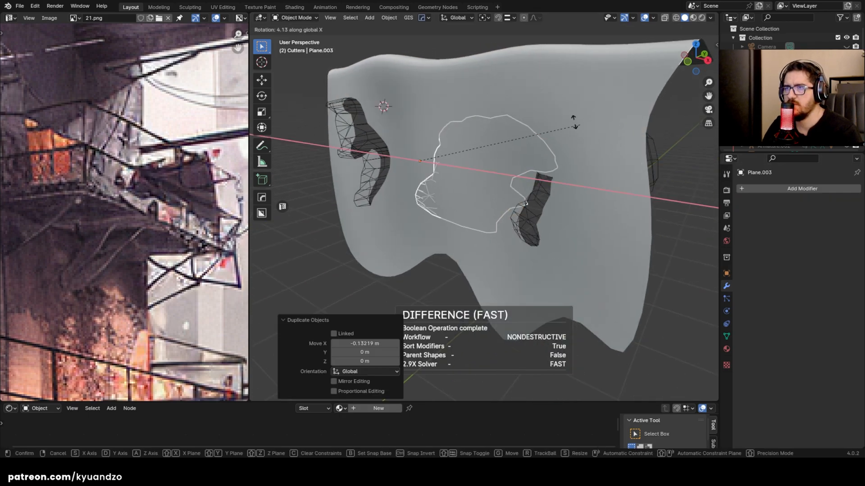
key(y)
key(s)
click(443, 96)
Step: Position the third cutter along Z and Y so that it passes through the middle of the cloth
key(g)
key(a)
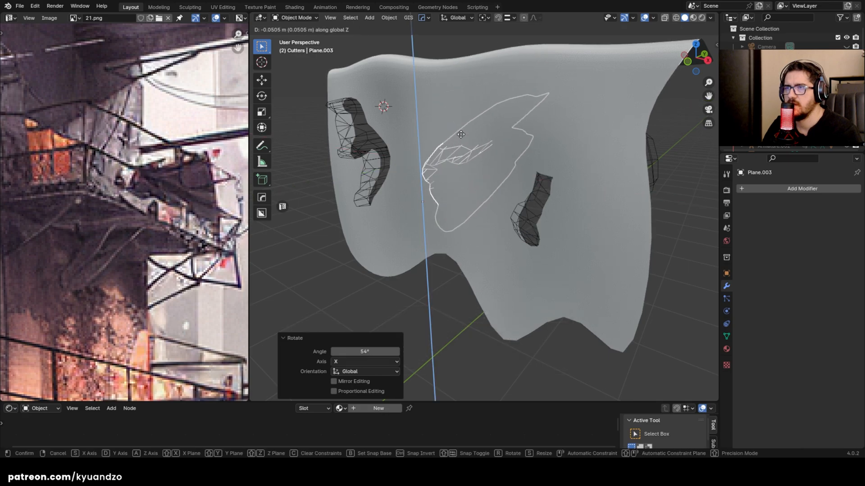
click(466, 143)
key(g)
key(d)
click(484, 164)
key(g)
key(z)
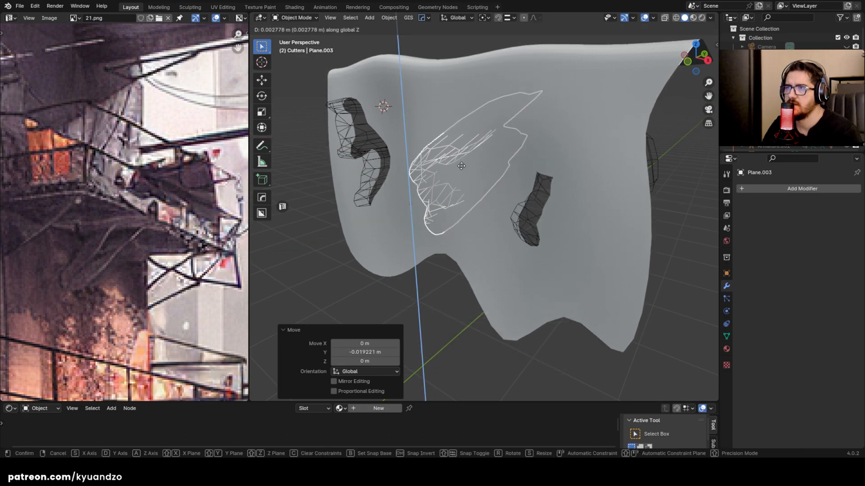
click(455, 195)
key(g)
key(d)
click(457, 148)
Step: Cut the third tear cutter out of the cloth with a HardOps Boolean Difference
shift+click(454, 135)
key(q)
click(451, 134)
Step: Try deleting a box-selected group of faces from the upper arm of the third cutter, and undo the deletion
middle_drag(306, 274, 350, 253)
click(515, 197)
middle_drag(515, 197, 500, 182)
scroll(492, 188, up, 3)
key(Tab)
click(539, 179)
middle_drag(555, 182, 531, 140)
key(alt+z)
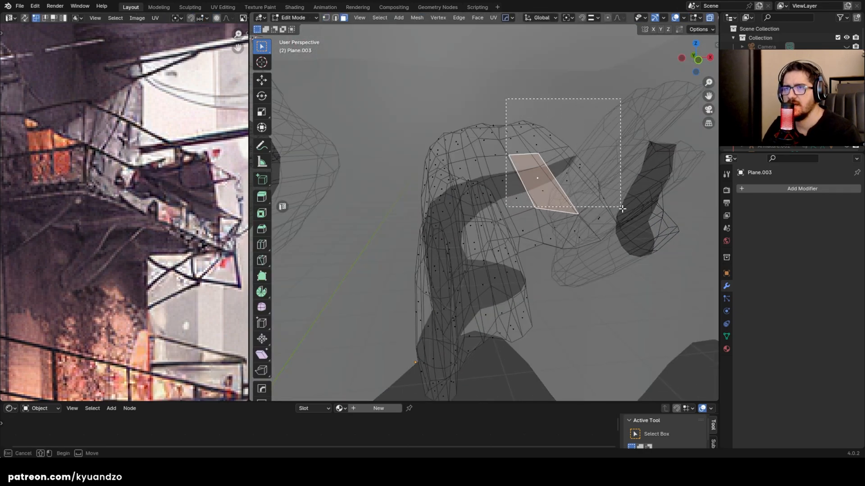
drag(622, 209, 620, 207)
key(x)
click(540, 218)
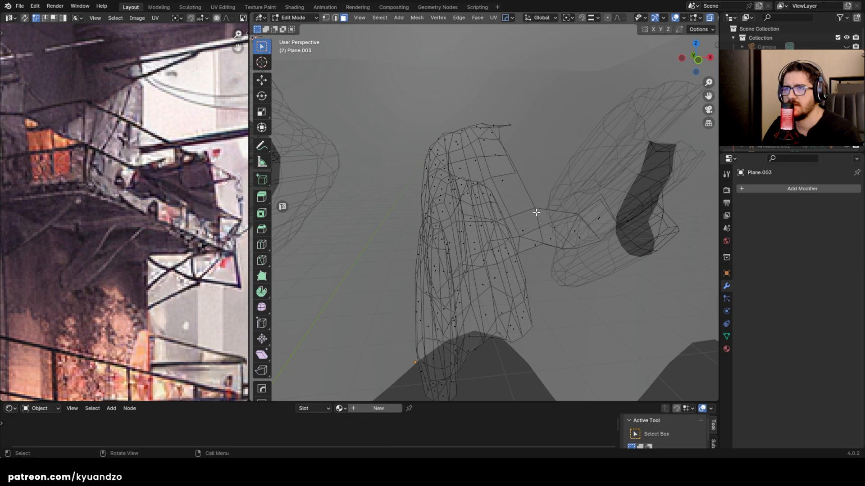
key(ctrl+z)
Step: Try deleting only the faces at the pointed tip of the third cutter's upper arm, undo it and leave mesh editing
click(549, 165)
drag(570, 160, 595, 184)
key(x)
click(595, 188)
middle_drag(579, 200, 546, 163)
key(ctrl+z)
key(ctrl+z)
key(alt+z)
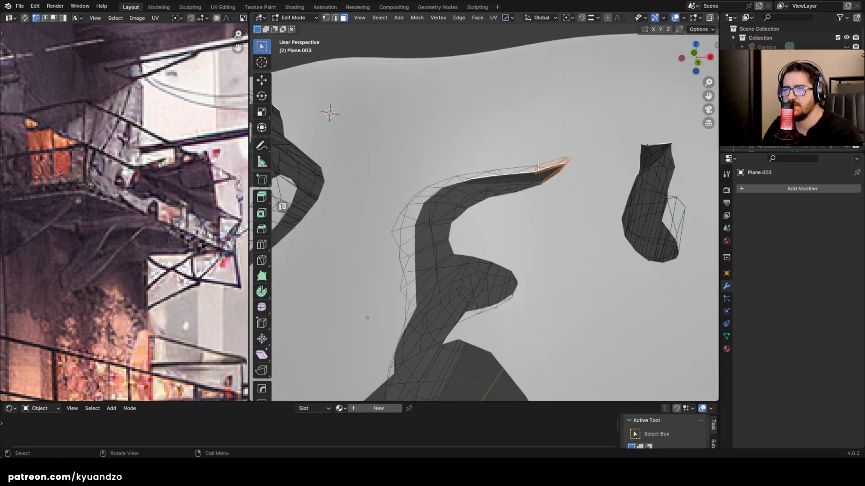
key(Tab)
Step: Delete all three tear cutters from the cloth
scroll(550, 248, down, 5)
middle_drag(525, 247, 509, 210)
scroll(509, 210, up, 3)
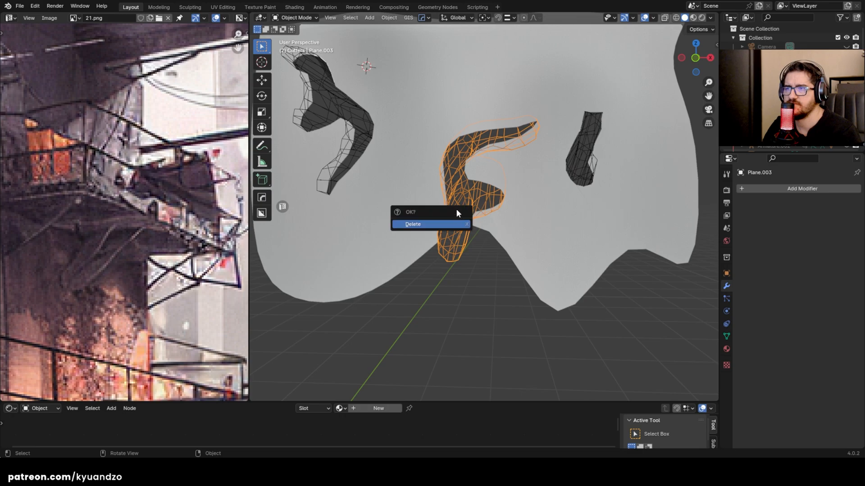
click(446, 229)
click(347, 136)
middle_drag(347, 136, 462, 264)
click(463, 265)
scroll(509, 190, up, 3)
shift+click(372, 179)
key(Delete)
scroll(541, 225, down, 5)
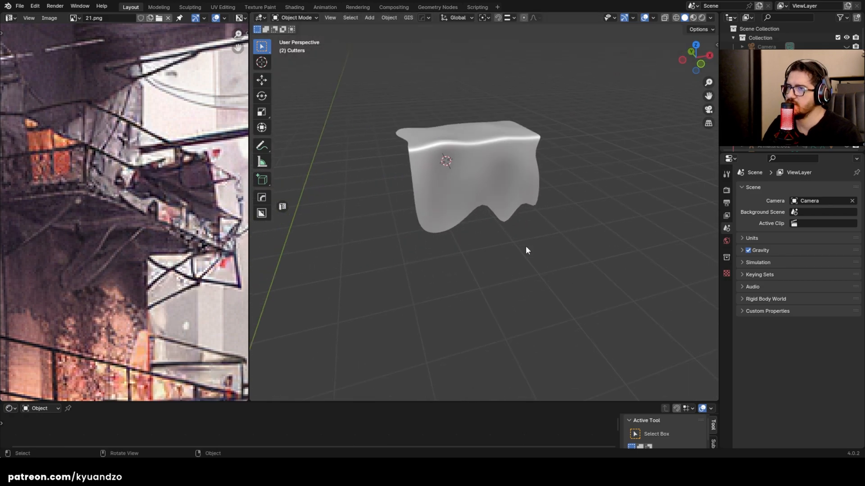
Step: Bring the building and other hidden objects back into view and remove all Boolean modifiers from the cloth
key(alt+h)
click(525, 246)
click(608, 218)
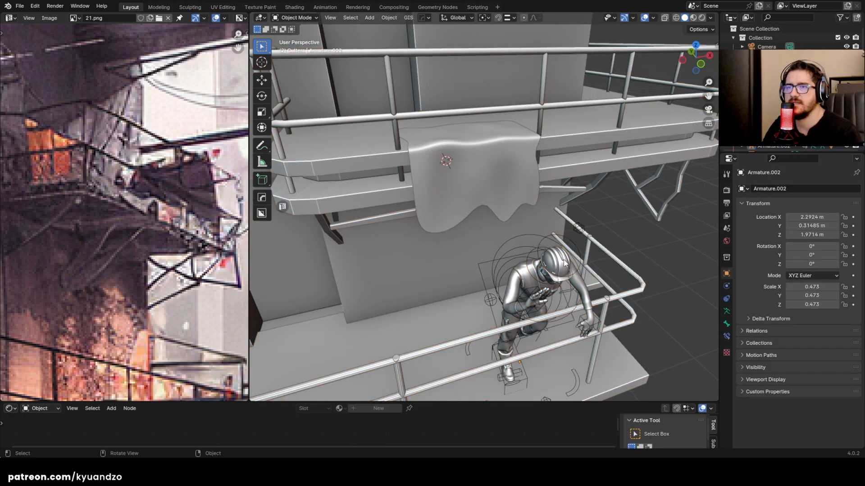
click(461, 183)
scroll(455, 188, down, 5)
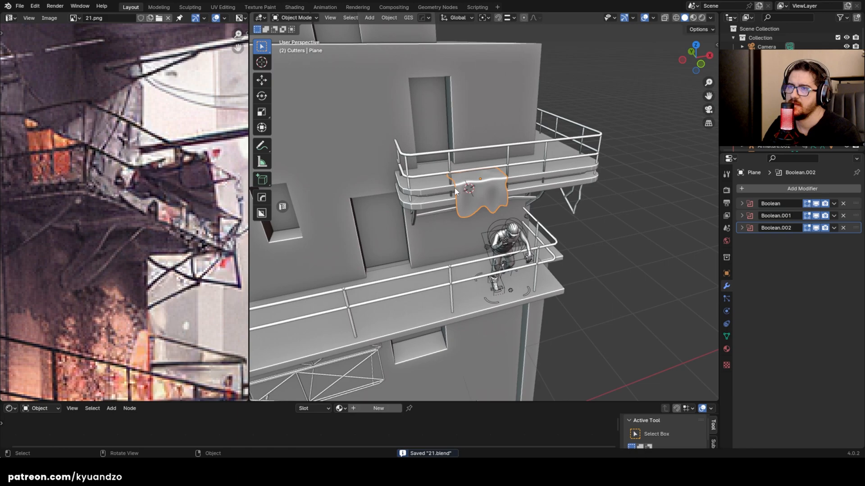
shift+middle_drag(455, 188, 480, 243)
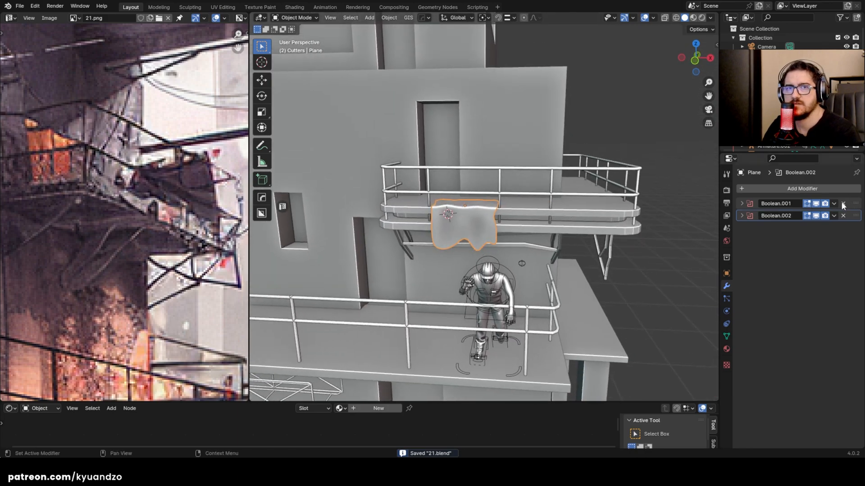
click(436, 228)
Step: Duplicate the cloth along X and place the copy near the outer corner of the upper balcony
middle_drag(436, 228, 456, 242)
scroll(420, 266, up, 3)
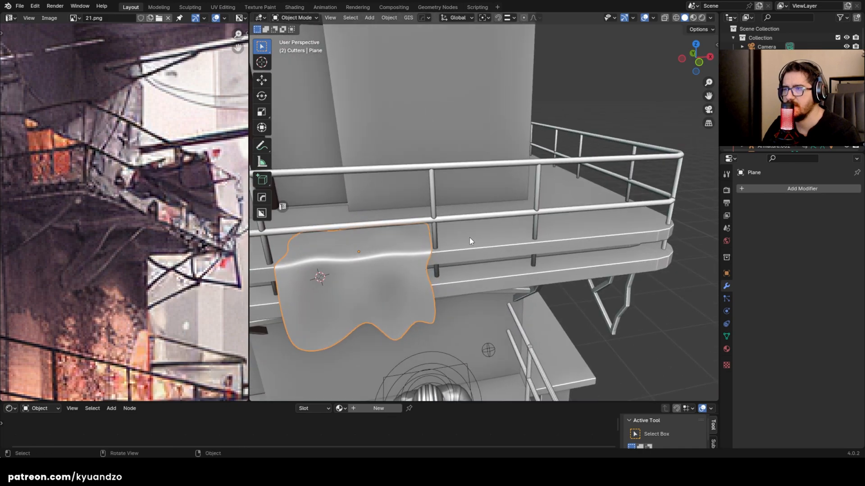
key(shift+d)
key(x)
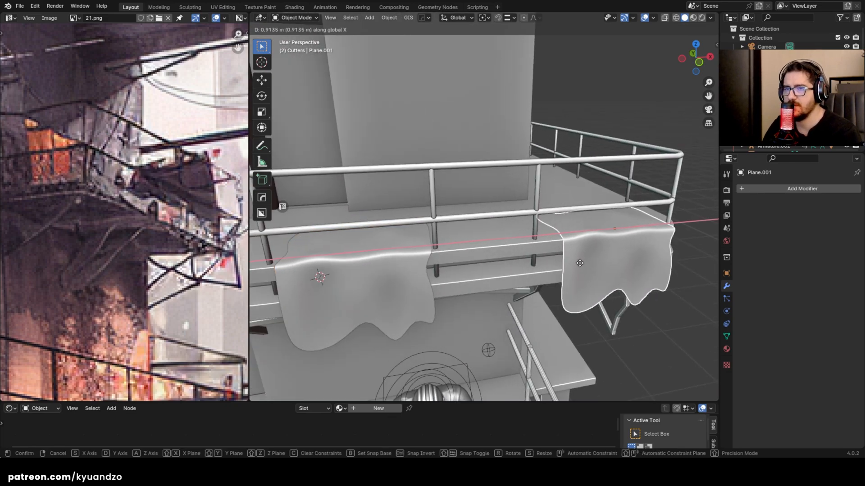
click(563, 267)
shift+middle_drag(563, 267, 505, 242)
scroll(504, 242, up, 1)
Step: Pull the middle of the copied cloth's hem down along Z with smooth Proportional Editing at a radius of about 0.063 m
middle_drag(563, 292, 495, 203)
scroll(496, 203, up, 1)
key(Tab)
middle_drag(473, 247, 486, 218)
key(2)
key(g)
key(z)
right_click(502, 235)
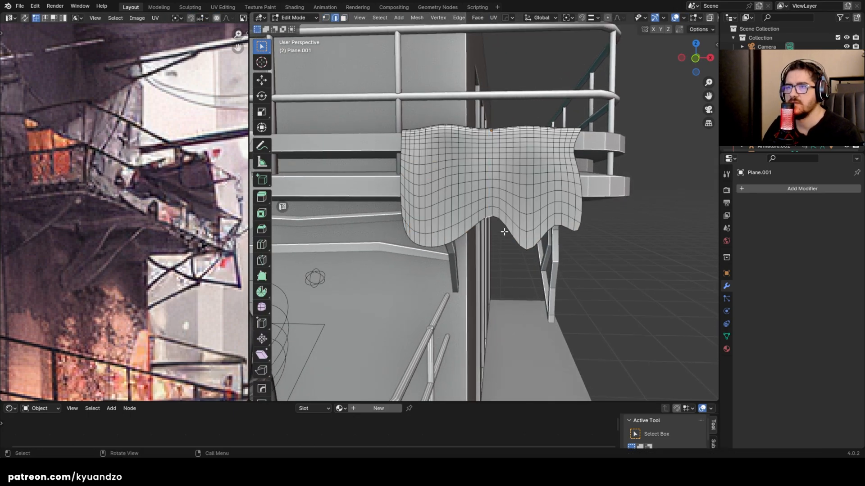
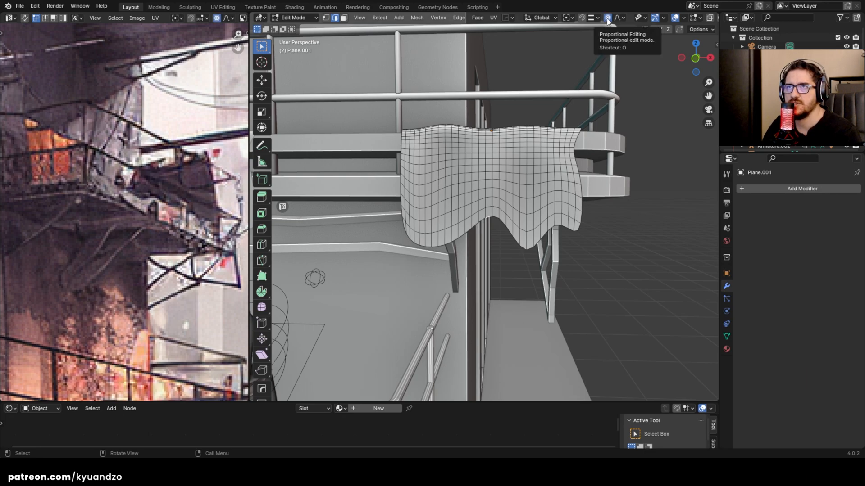
key(g)
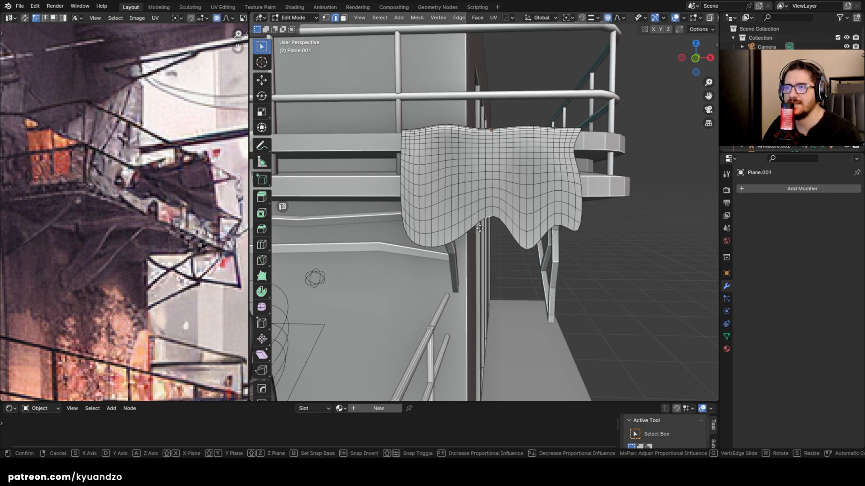
key(z)
scroll(477, 266, up, 5)
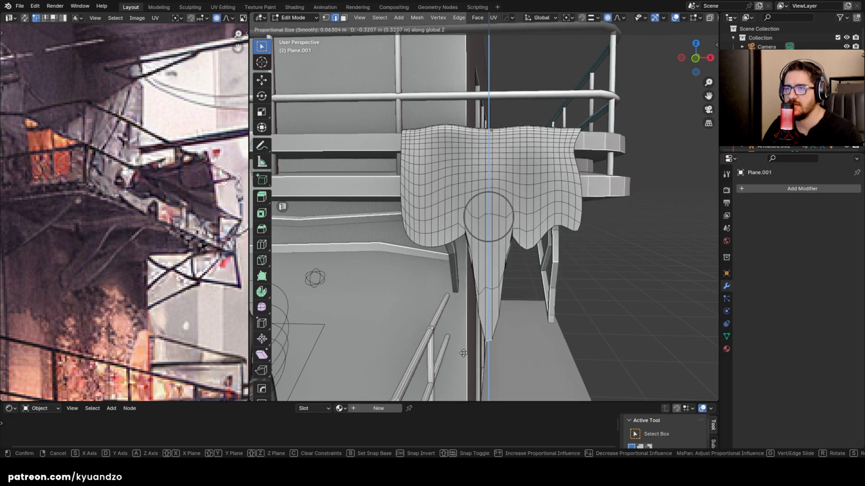
click(477, 260)
Step: Raise the pointed hem lobe beside the middle one along Z with Proportional Editing
key(g)
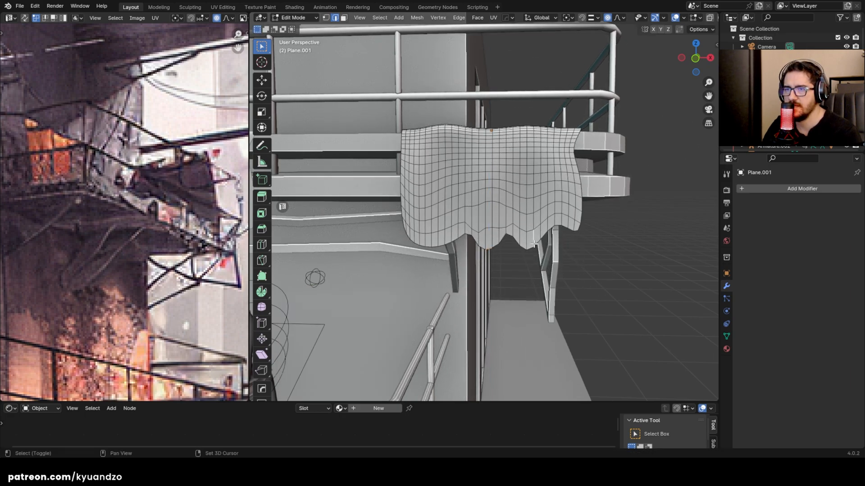
key(z)
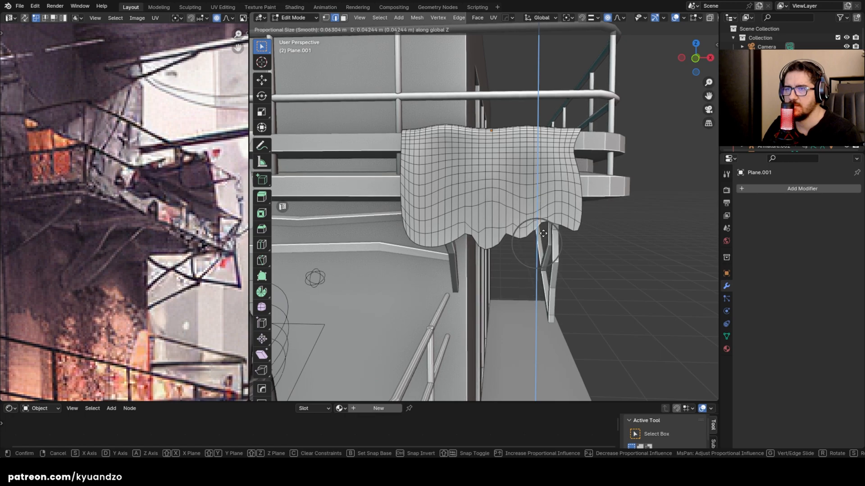
click(543, 241)
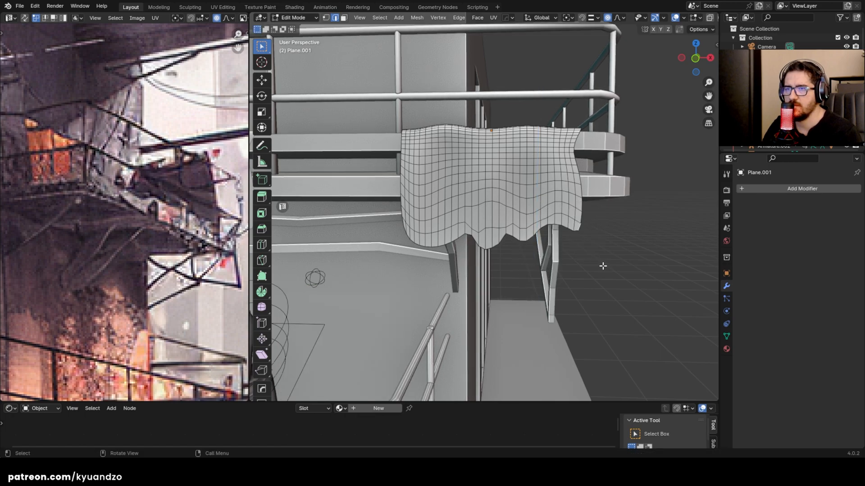
Step: Isolate the copied cloth in front orthographic view and reopen its mesh for editing
key(KP_1)
key(Tab)
key(KP_Divide)
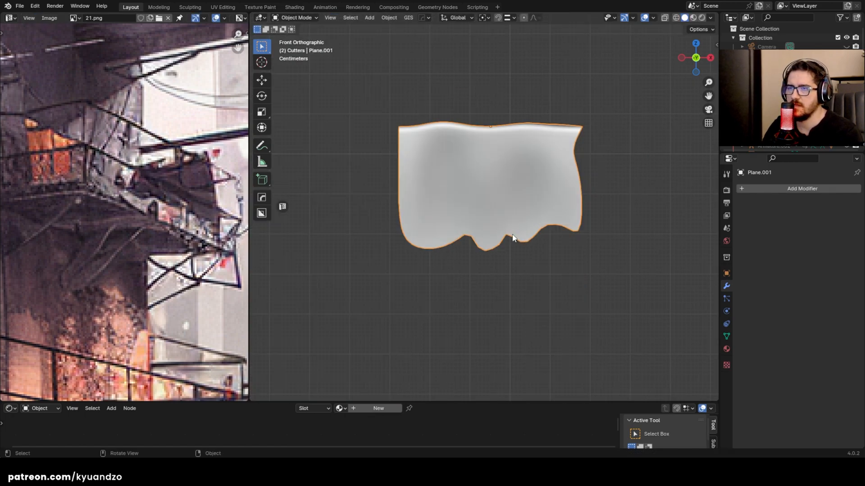
key(Tab)
key(g)
key(Escape)
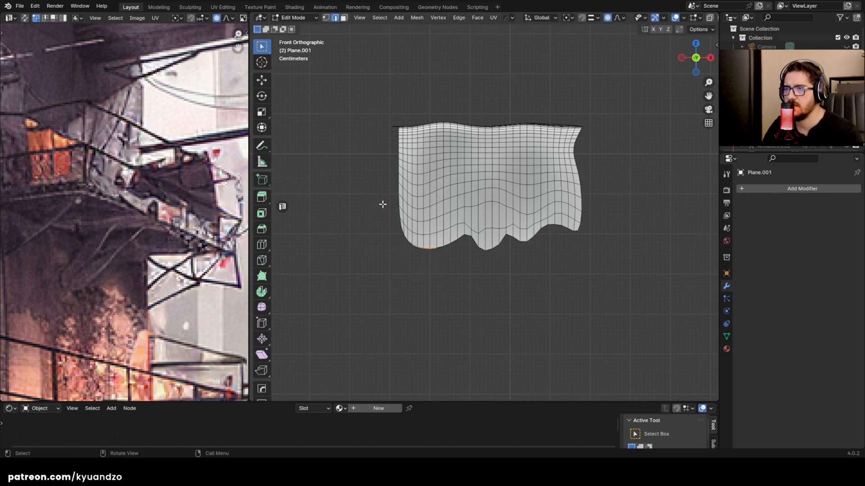
Step: Raise the hem lobe at the cloth's -X end about 0.058 m with Proportional Editing at a radius of about 0.149 m
key(g)
scroll(425, 254, up, 12)
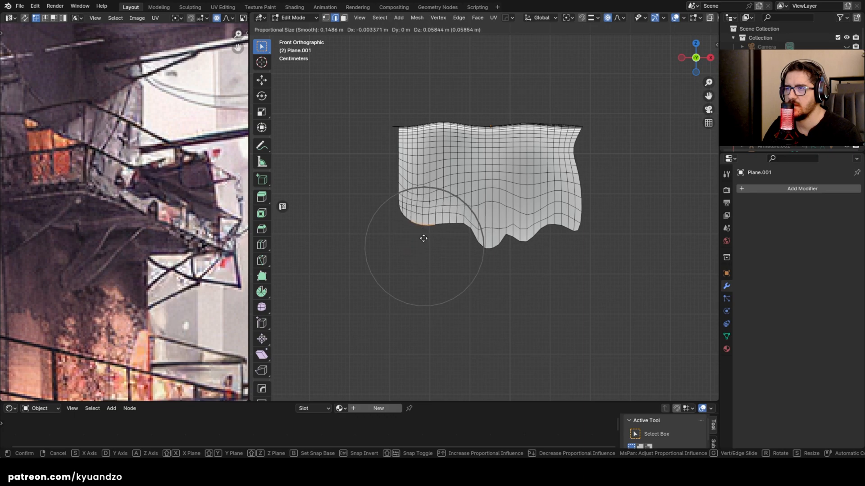
click(422, 243)
Step: Pull the cloth's two side edges outward along X with Proportional Editing
drag(386, 175, 414, 193)
key(g)
click(407, 189)
click(578, 161)
key(g)
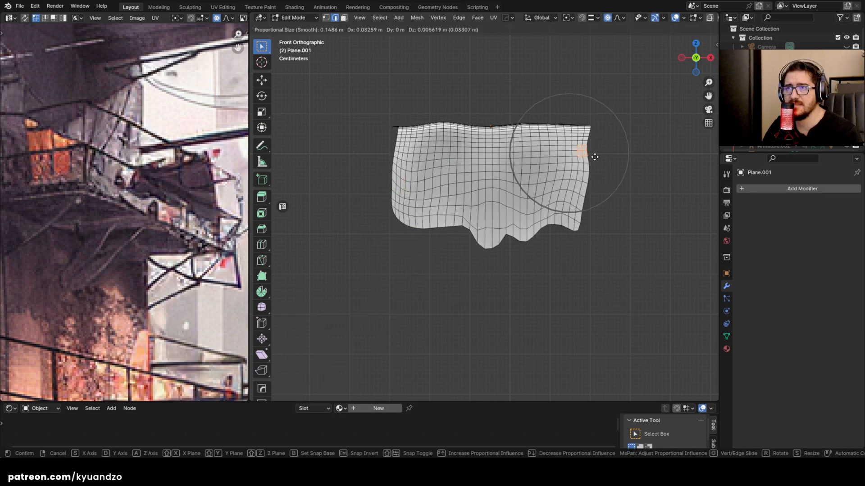
click(594, 157)
Step: Move a patch in the middle of the hanging cloth about 0.026 m along Y with Proportional Editing
drag(469, 161, 496, 194)
middle_drag(518, 204, 486, 220)
key(g)
key(d)
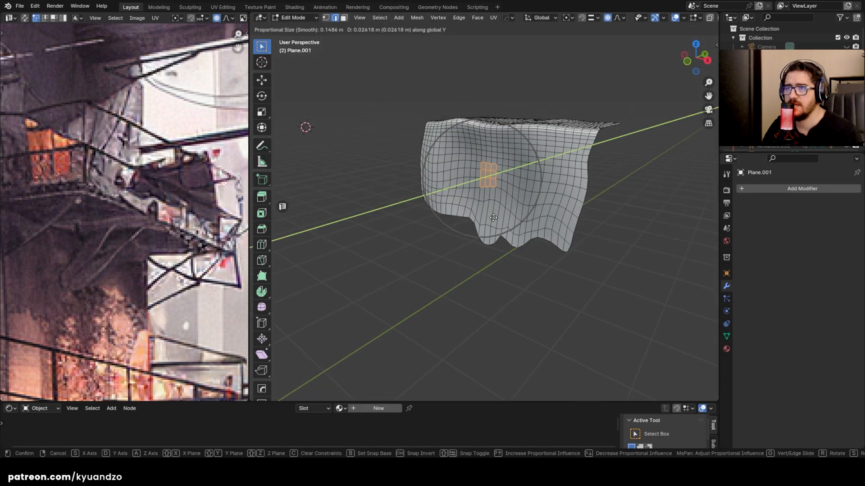
click(494, 218)
Step: In front view, reposition the lower middle of the cloth and the hem section toward its -X end with Proportional Editing
key(KP_1)
drag(473, 275, 546, 237)
key(g)
click(547, 232)
drag(424, 255, 458, 227)
key(g)
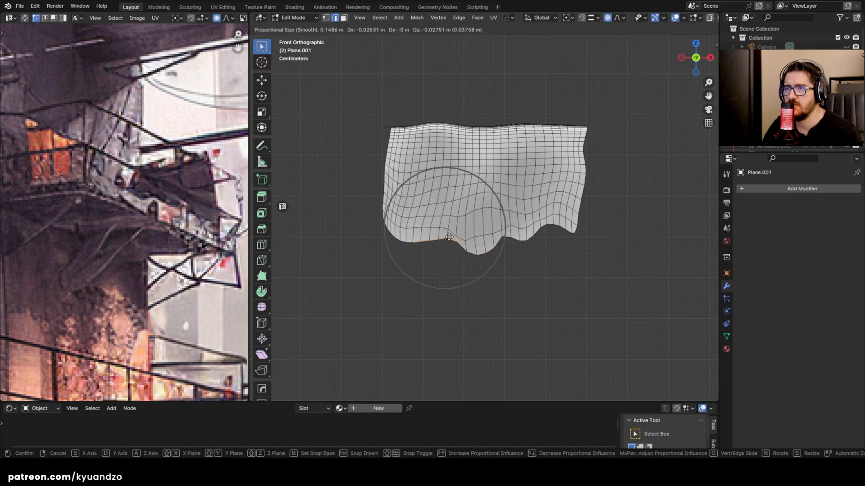
click(444, 241)
Step: Refine the hem beside the rounded -X corner, using a Proportional Editing radius of about 0.032 m for the first nudges
key(g)
scroll(460, 232, up, 7)
scroll(451, 227, up, 9)
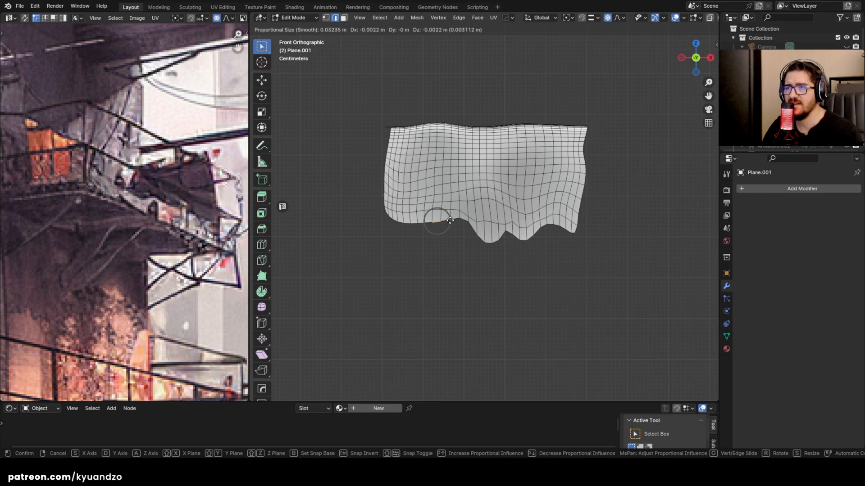
click(450, 220)
key(g)
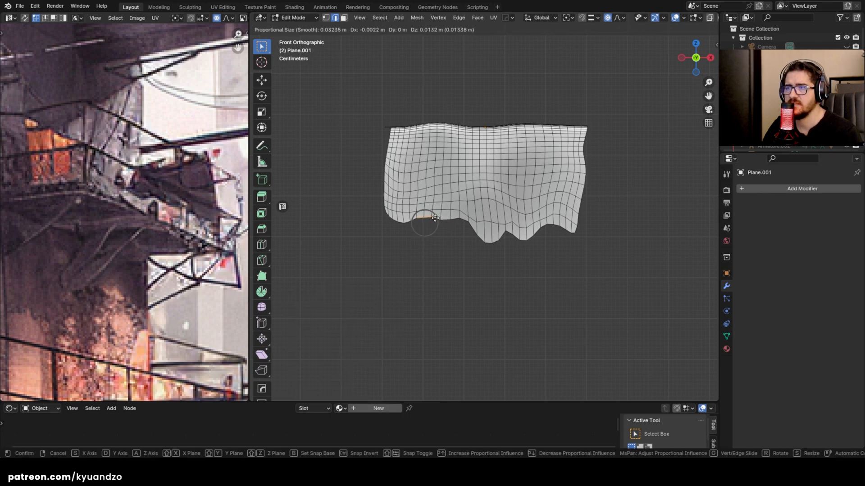
scroll(434, 234, down, 12)
click(433, 235)
key(g)
click(469, 215)
Step: Reshape the small hem lobe on the +X side of the middle point and pull both lower corners of the cloth
drag(514, 253, 546, 230)
key(g)
click(565, 252)
click(583, 238)
key(g)
click(595, 241)
drag(365, 212, 397, 226)
key(g)
click(385, 244)
Step: Leave mesh editing, show the hidden objects again and select the cloth at the balcony's outer end
key(Tab)
middle_drag(533, 212, 509, 227)
key(alt+h)
scroll(453, 219, down, 6)
click(605, 234)
click(464, 207)
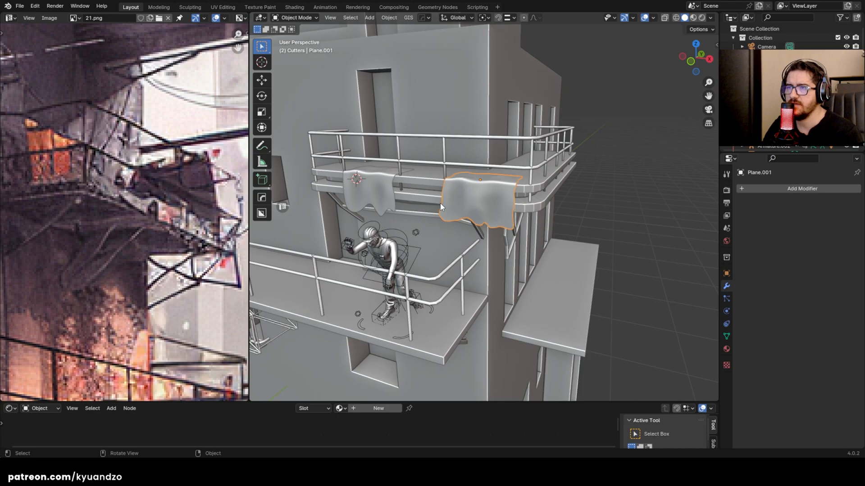
Step: Raise a patch on the cloth's top near the fold along Z with Proportional Editing at a radius of about 0.069 m
middle_drag(439, 204, 483, 207)
scroll(485, 206, up, 3)
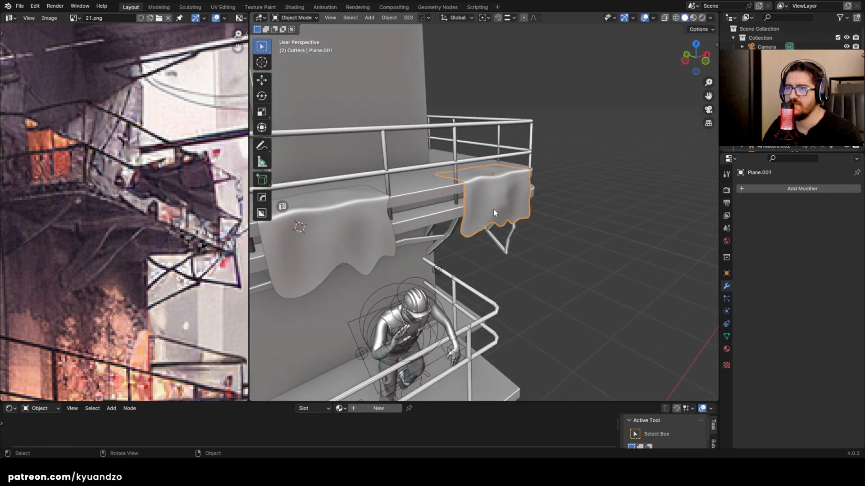
click(589, 265)
scroll(486, 240, up, 3)
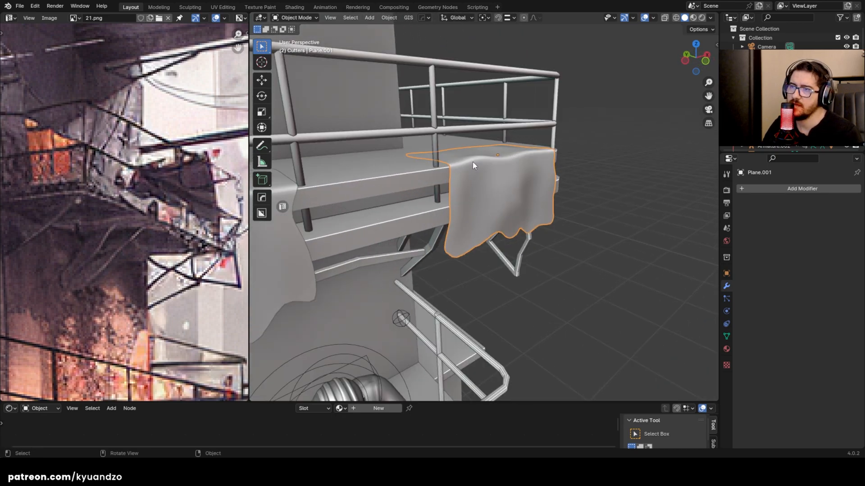
middle_drag(471, 170, 490, 199)
key(Tab)
scroll(481, 203, up, 3)
key(g)
key(z)
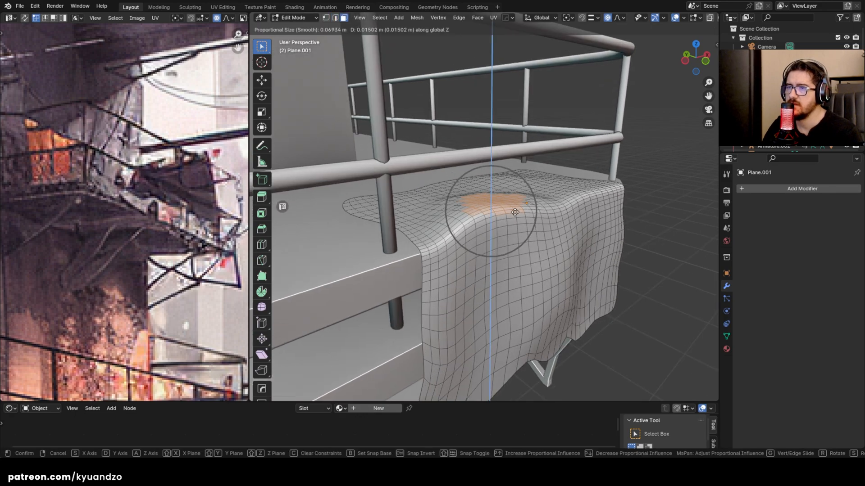
click(514, 212)
Step: In Object Mode, narrow the whole cloth along X and shift it along the balcony edge
middle_drag(589, 188, 583, 194)
key(Tab)
key(s)
key(d)
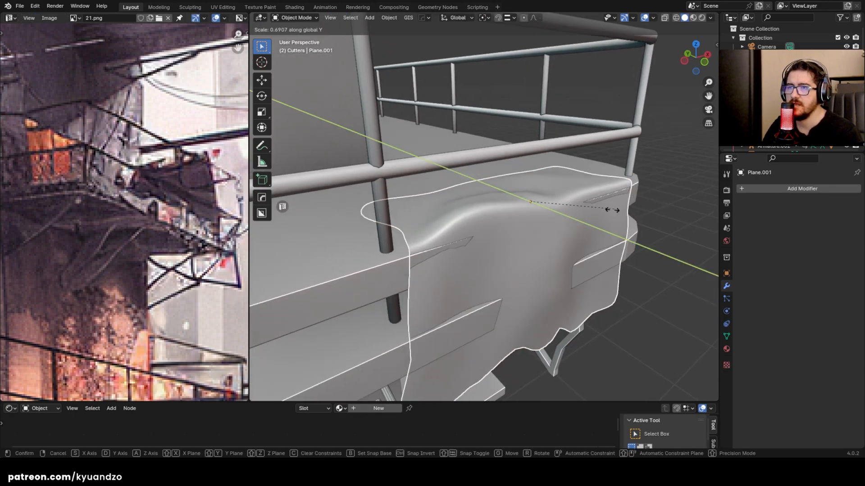
key(s)
click(593, 222)
key(g)
key(s)
click(546, 238)
Step: Scale the cloth by 0.510 along X and adjust its position over the balcony edge along Y
key(s)
key(s)
click(555, 238)
key(g)
key(d)
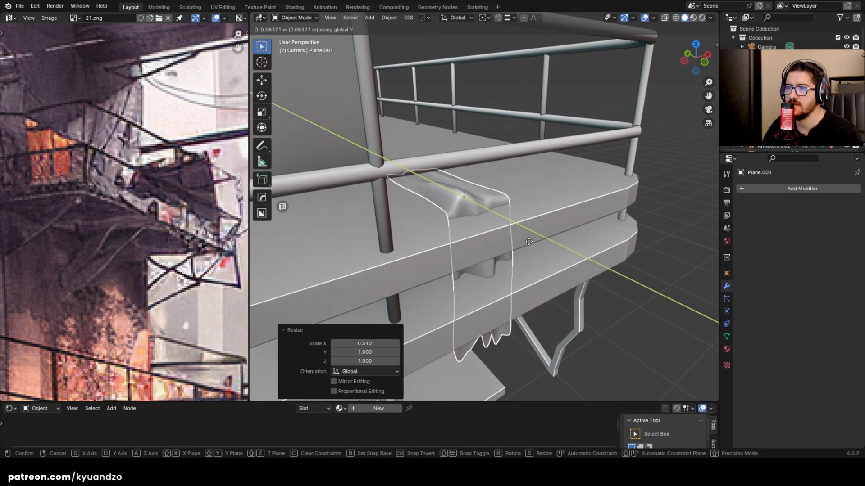
click(537, 241)
Step: Duplicate the narrow cloth along X toward the outer corner of the upper balcony
key(alt+a)
scroll(462, 278, down, 6)
middle_drag(445, 267, 399, 252)
shift+middle_drag(468, 254, 437, 252)
click(443, 247)
key(shift+d)
key(x)
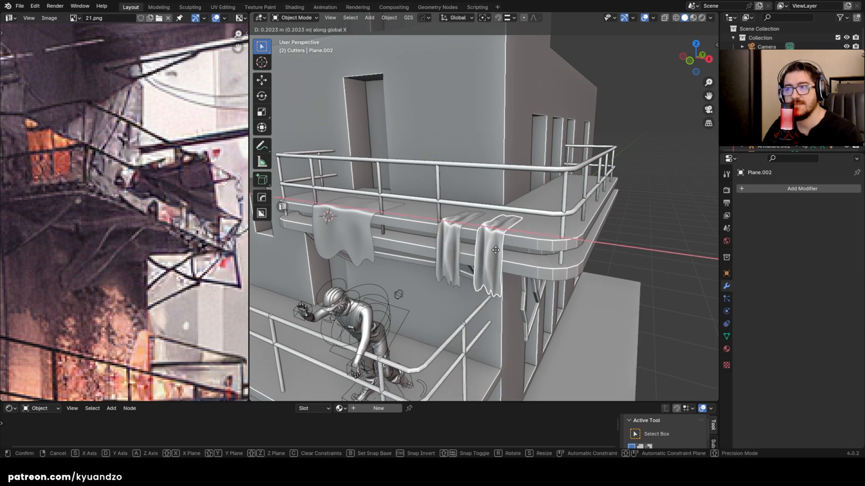
click(529, 260)
Step: Shorten the duplicated cloth along Z and widen it by a factor of 2.207 along X
key(s)
key(z)
click(543, 262)
key(s)
key(y)
key(x)
click(585, 259)
Step: Move the widened cloth along X so it hangs beside the narrow one near the balcony's outer corner
key(g)
key(x)
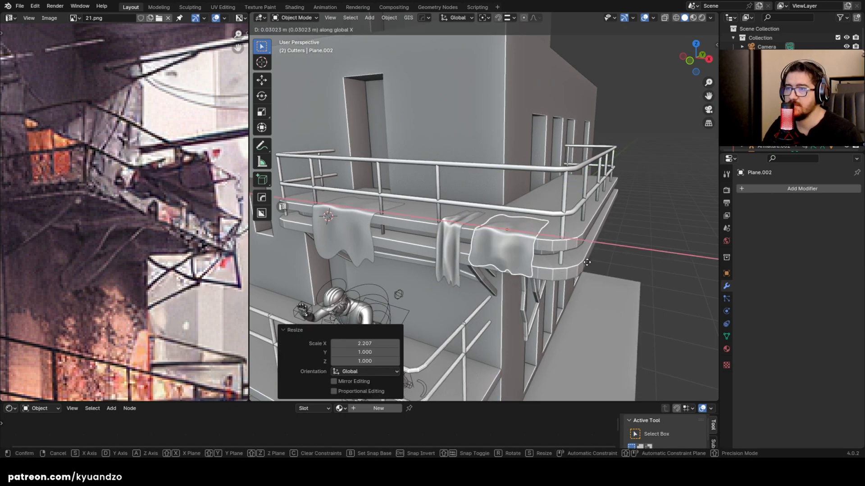
click(569, 264)
middle_drag(507, 239, 517, 256)
key(g)
key(x)
click(570, 235)
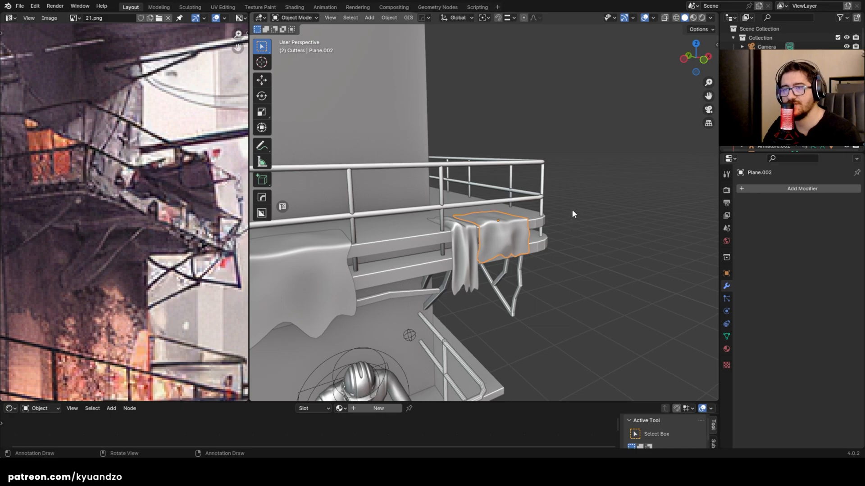
Step: Examine the balconies and the draped cloths from several sides of the building
scroll(571, 210, down, 6)
middle_drag(476, 165, 531, 176)
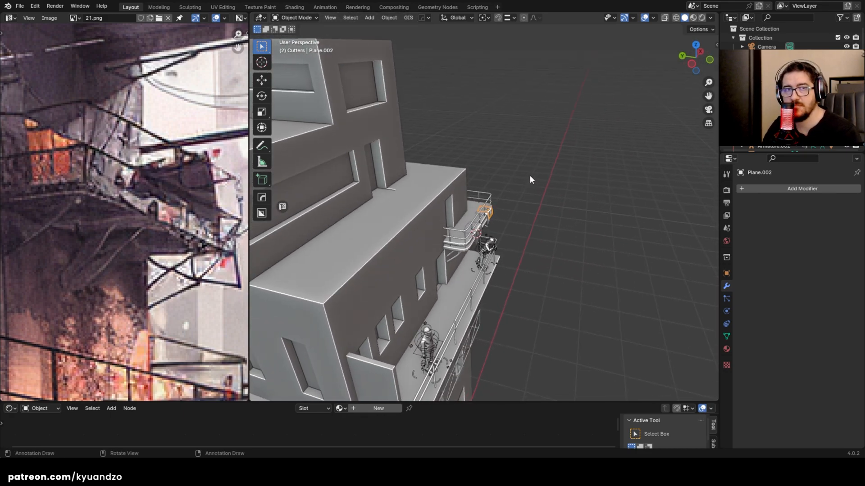
scroll(479, 188, down, 8)
scroll(464, 198, up, 10)
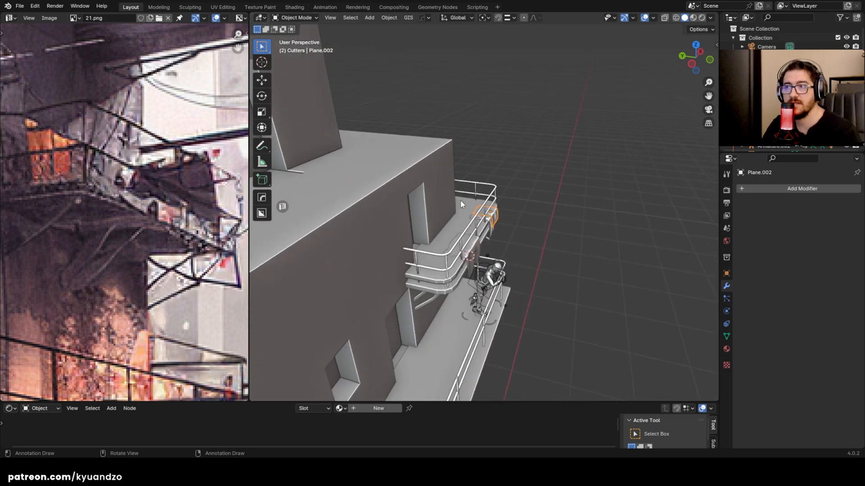
scroll(460, 201, up, 5)
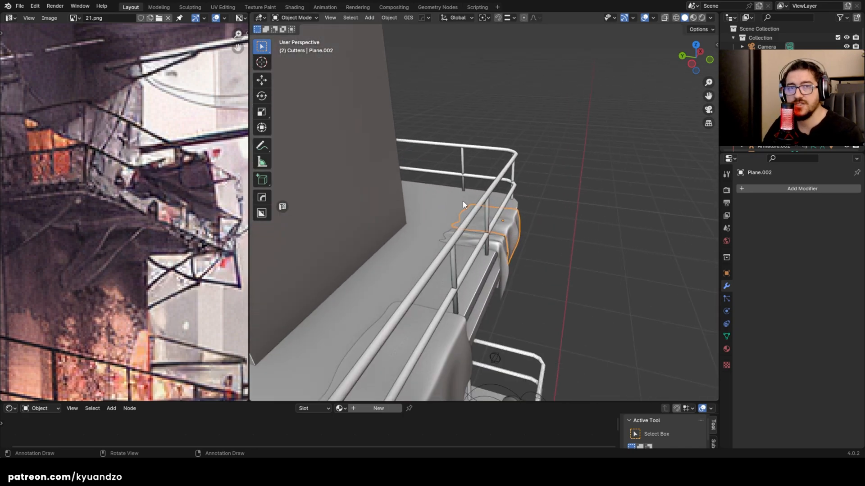
scroll(463, 201, down, 4)
middle_drag(463, 201, 451, 206)
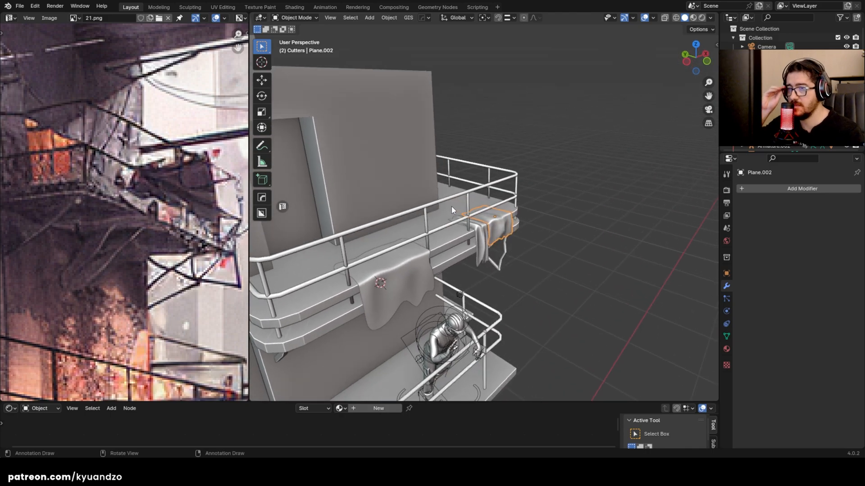
click(610, 197)
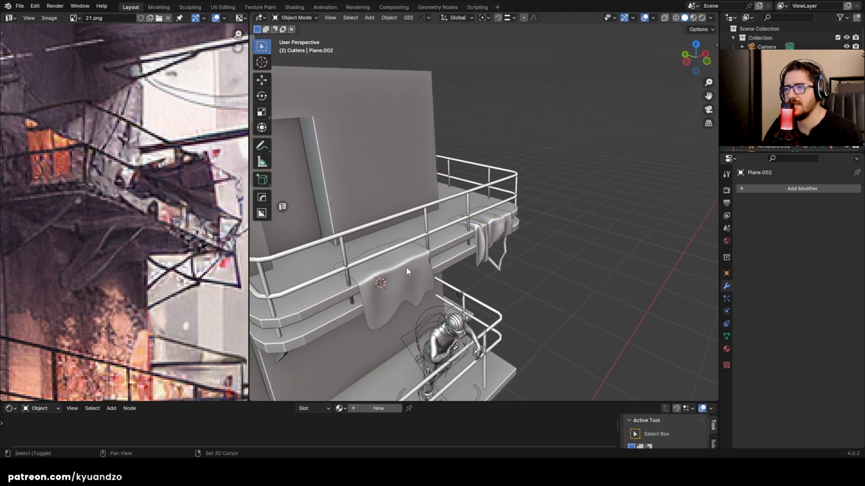
middle_drag(409, 270, 339, 218)
middle_drag(416, 272, 423, 223)
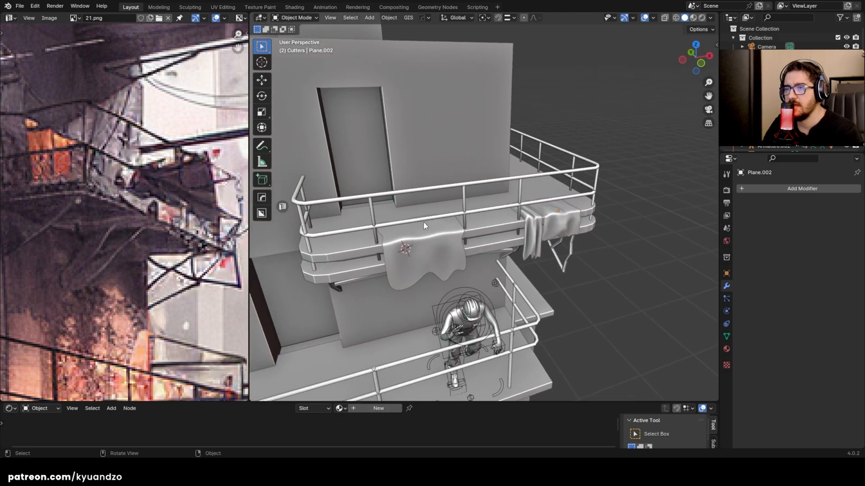
scroll(433, 215, down, 6)
scroll(434, 203, up, 7)
middle_drag(447, 117, 421, 321)
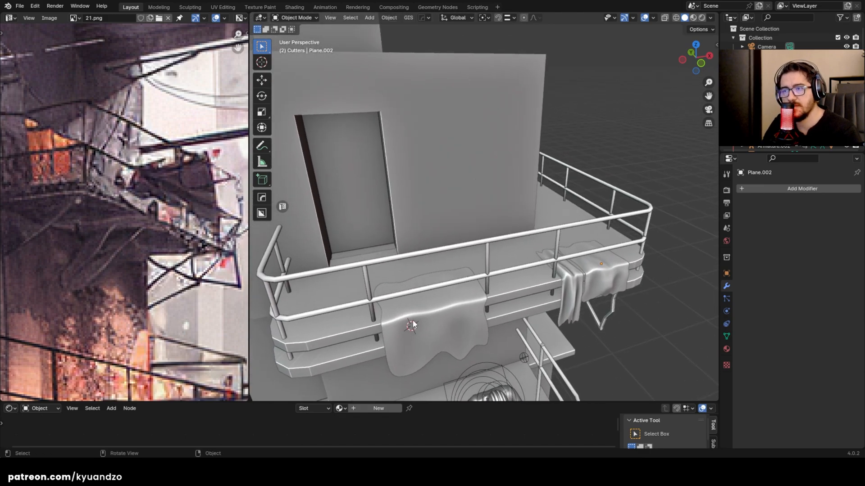
Step: Add a plane at the wall above the upper balcony and scale it by 0.338
click(437, 132)
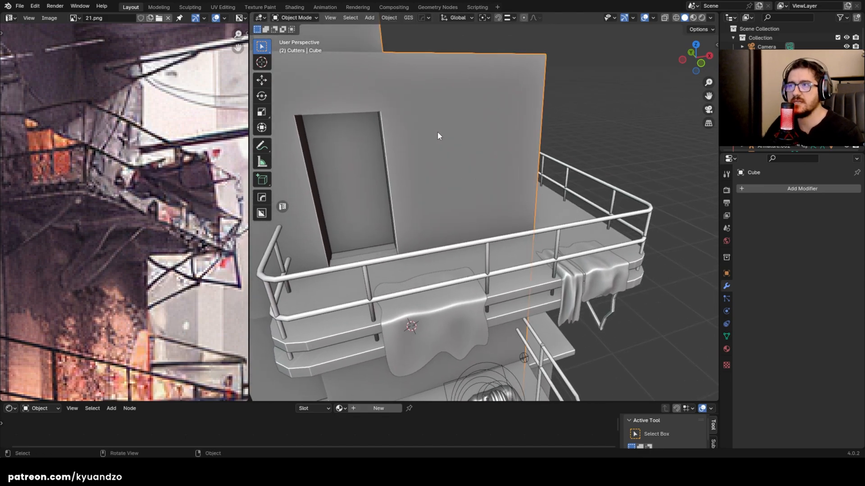
key(Tab)
scroll(437, 132, up, 2)
key(Tab)
key(shift+a)
mouse_move(434, 130)
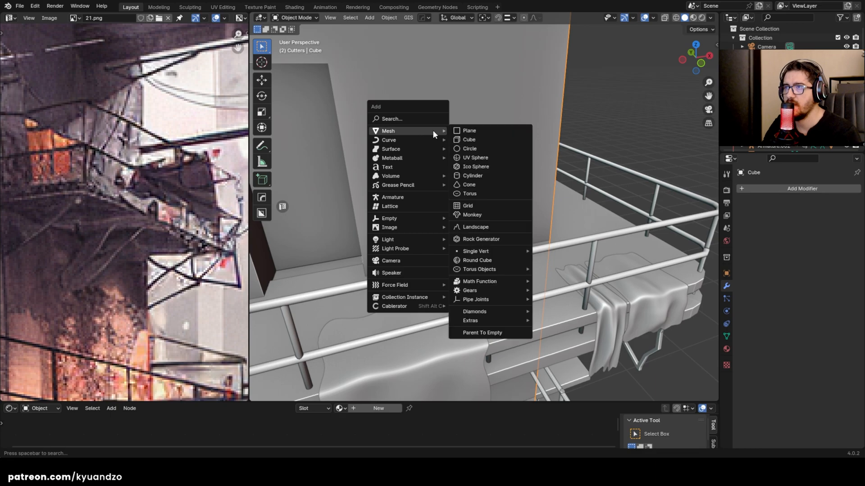
click(475, 131)
key(s)
click(469, 185)
Step: Rotate the new plane 90° about X and move it about -0.354 m along Y in front of the wall
key(r)
key(x)
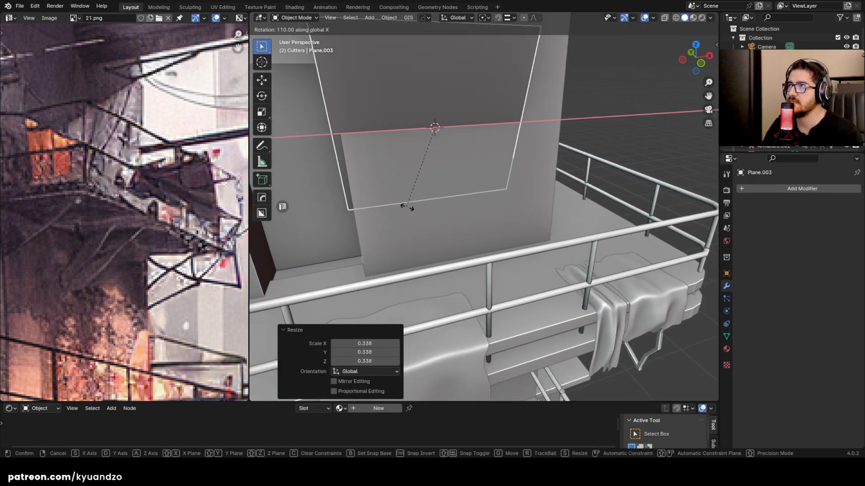
text(90)
key(Return)
key(g)
key(y)
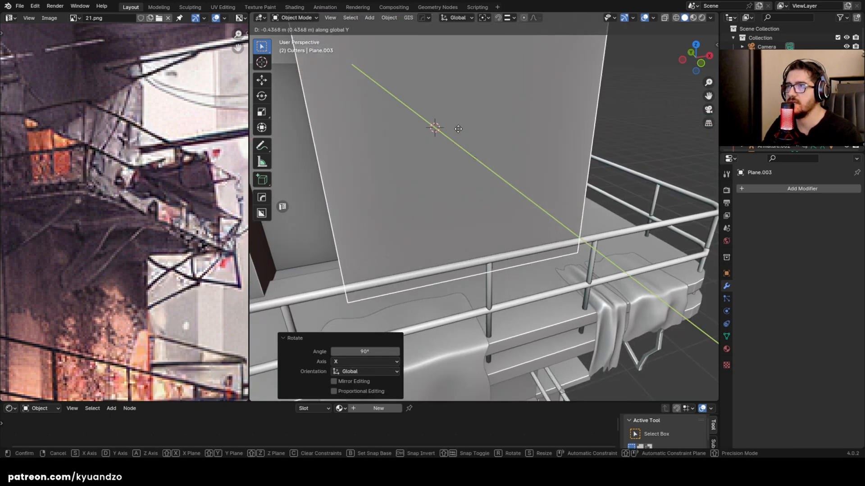
click(456, 108)
Step: Move the upright plane about 1.705 m along X, clear of the building
scroll(471, 128, down, 4)
shift+middle_drag(470, 129, 399, 172)
key(g)
key(y)
key(x)
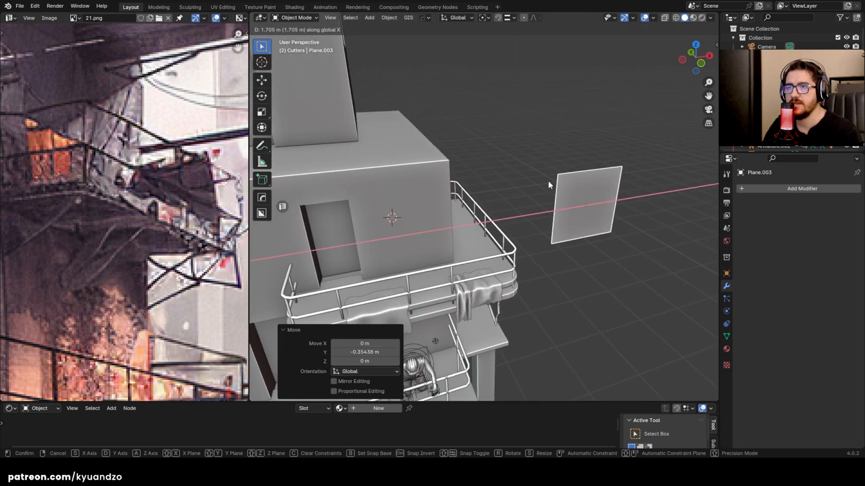
click(548, 181)
middle_drag(385, 307, 471, 245)
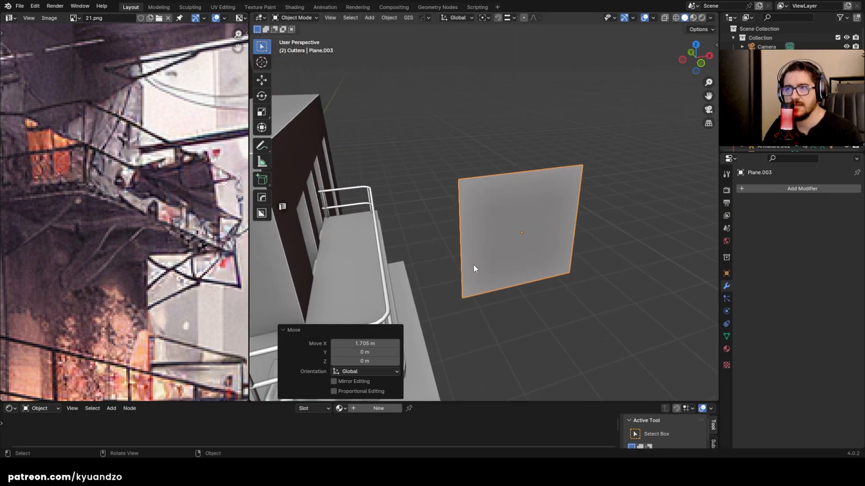
middle_drag(530, 280, 493, 187)
scroll(493, 187, up, 4)
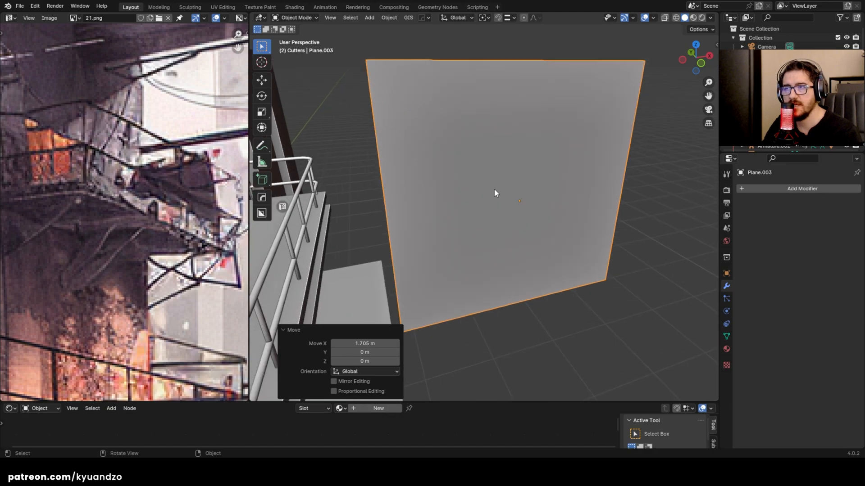
scroll(488, 190, down, 5)
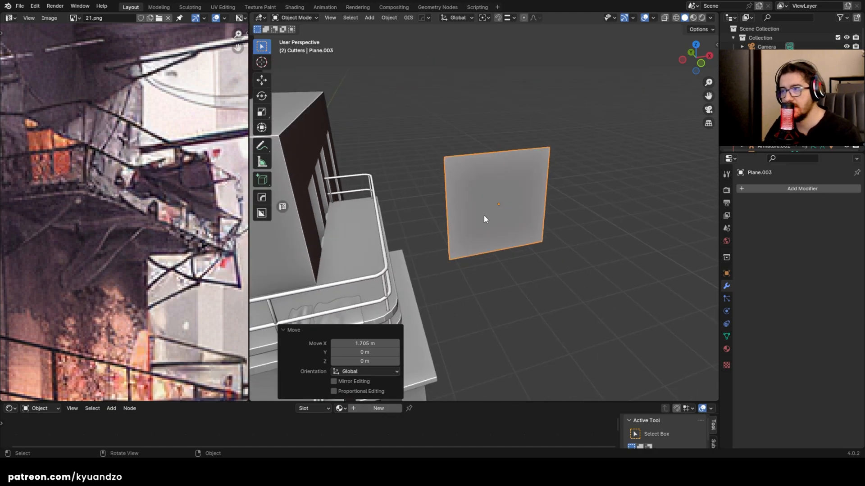
Step: Try to shift the plane's upper edge along Y, and leave mesh editing
key(Tab)
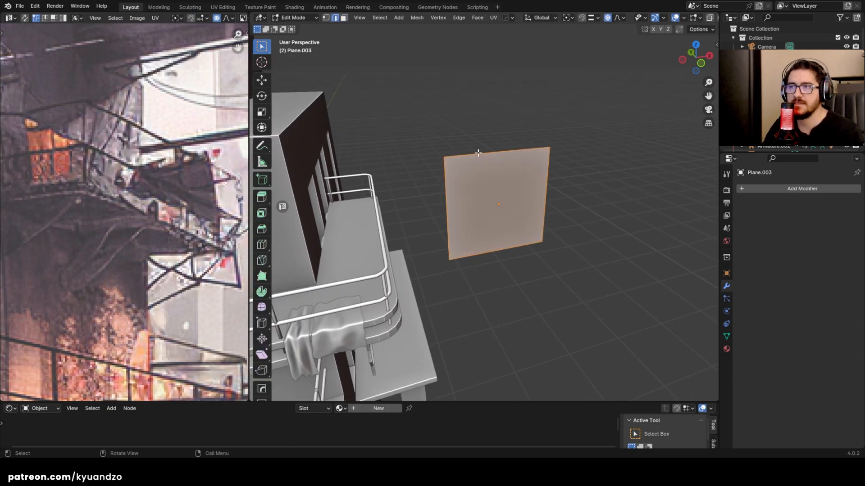
click(496, 152)
key(g)
key(y)
click(484, 211)
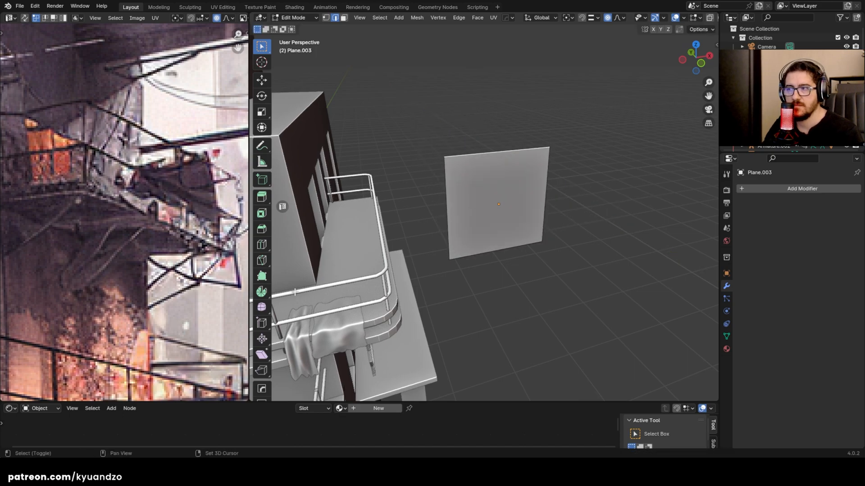
shift+middle_drag(294, 297, 547, 179)
key(Tab)
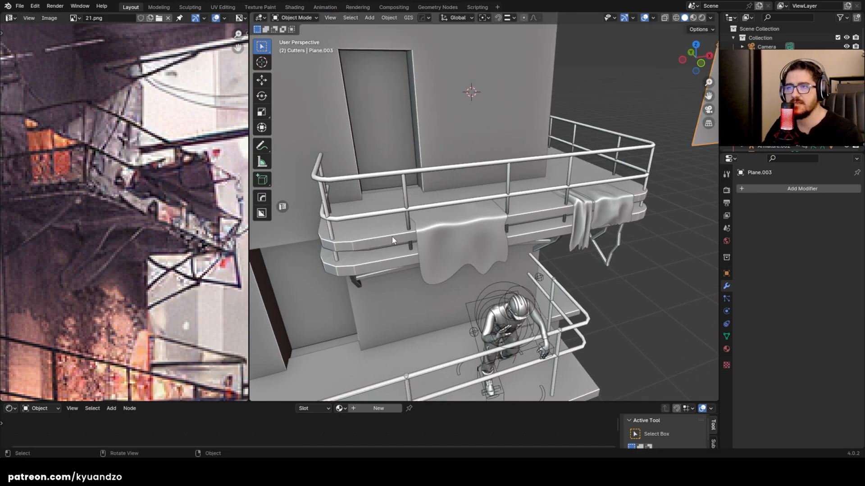
Step: Delete the plane standing beside the building
shift+middle_drag(590, 80, 439, 137)
drag(643, 83, 651, 78)
key(x)
click(608, 125)
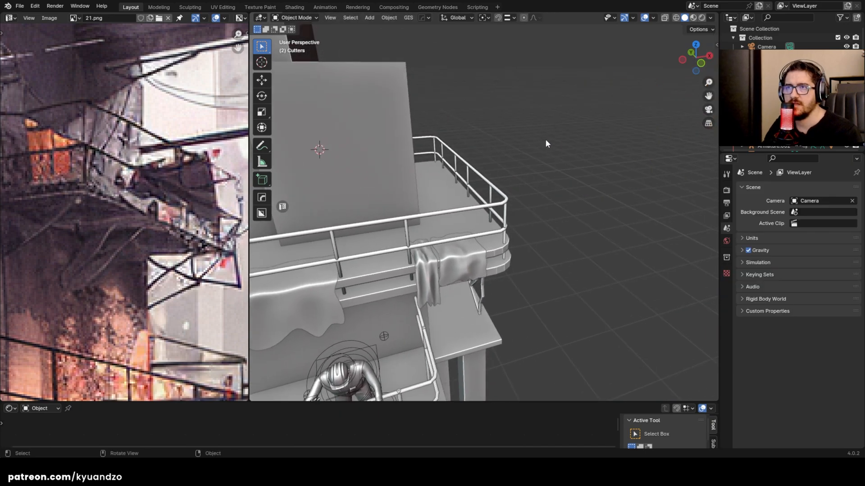
Step: Lengthen the wide cloth near the upper balcony's rounded corner by moving its lower vertices down along Z
click(462, 251)
shift+middle_drag(455, 250, 487, 195)
scroll(488, 197, up, 3)
middle_drag(489, 245, 469, 225)
key(Tab)
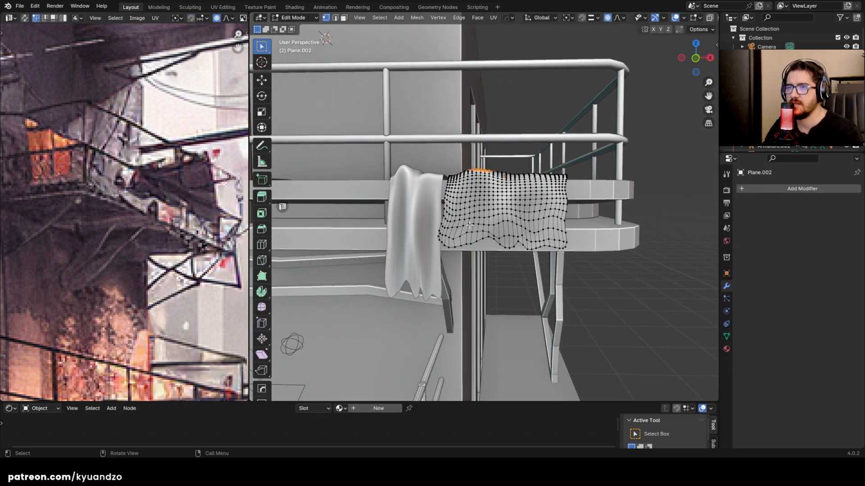
key(alt+z)
drag(428, 216, 614, 276)
key(g)
key(z)
click(615, 305)
key(alt+z)
middle_drag(615, 304, 649, 227)
key(Tab)
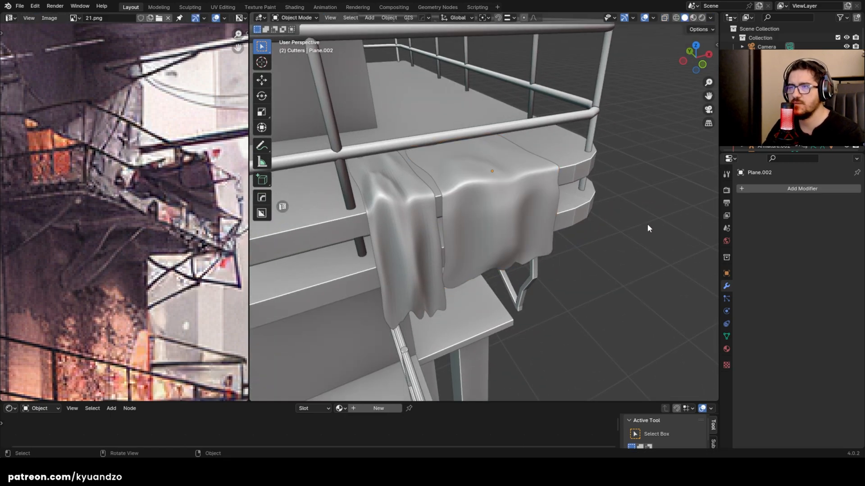
Step: Pull the lower vertices of the same corner cloth further down, leave mesh editing, and save the file
scroll(649, 228, down, 8)
shift+middle_drag(579, 175, 598, 147)
middle_drag(490, 202, 468, 173)
scroll(415, 261, up, 3)
scroll(422, 230, up, 2)
scroll(484, 199, up, 4)
click(477, 214)
middle_drag(478, 216, 452, 209)
key(Tab)
drag(451, 205, 602, 251)
key(g)
key(a)
click(599, 276)
key(Tab)
middle_drag(597, 284, 462, 217)
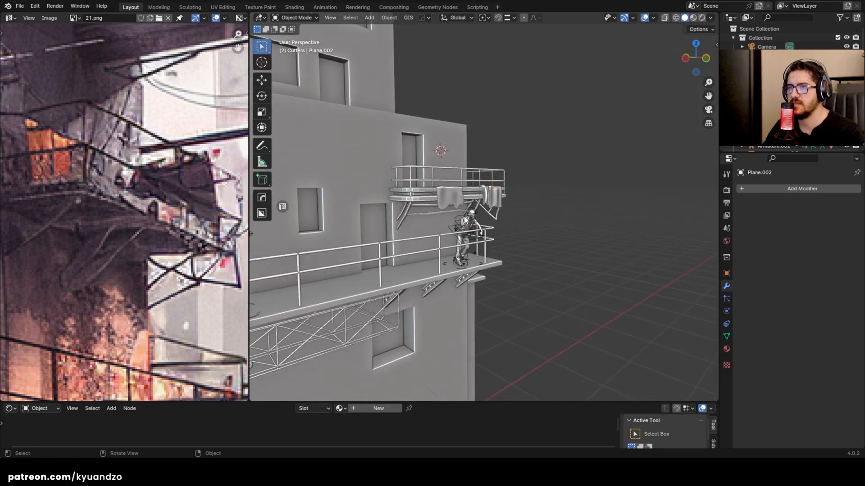
scroll(435, 163, up, 5)
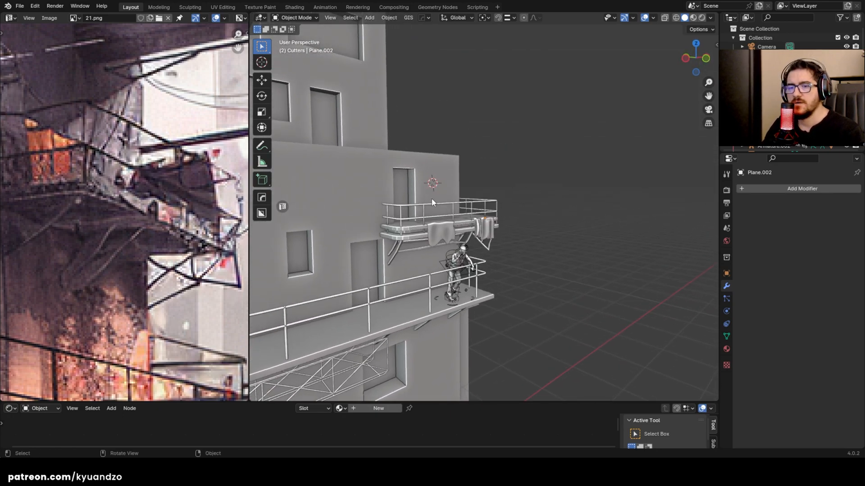
key(ctrl+s)
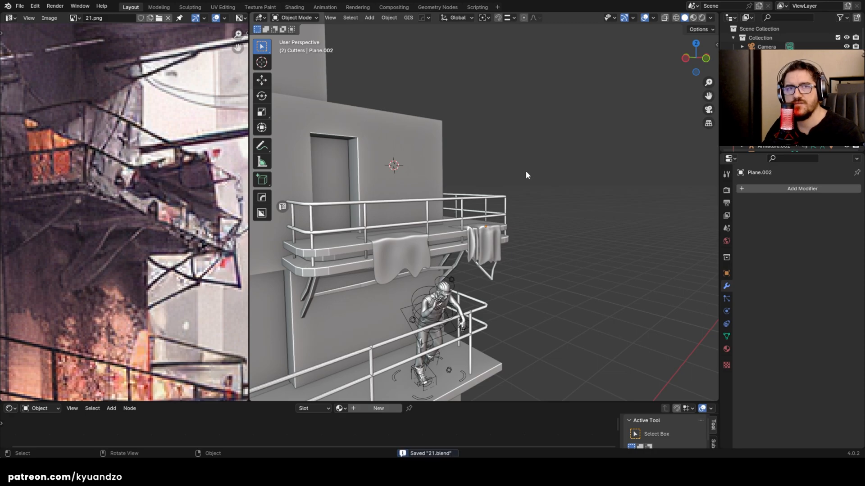
Step: Inspect the draped cloths on the upper balcony from several angles against the reference image
scroll(525, 171, down, 1)
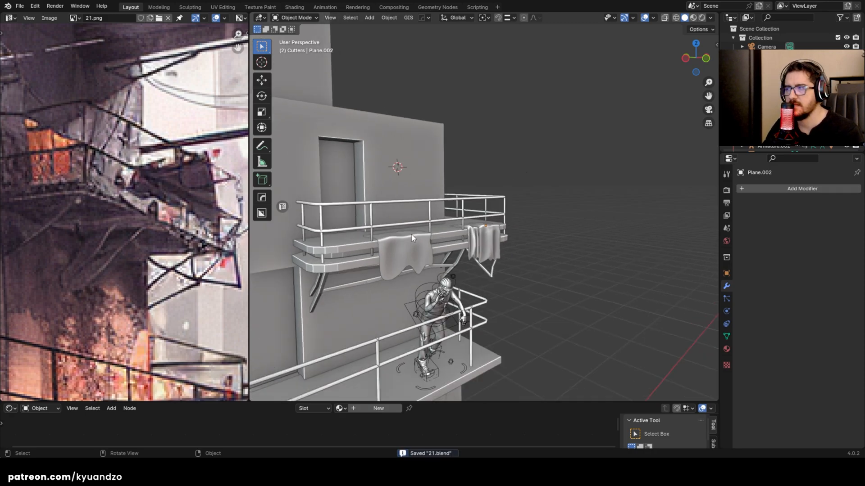
scroll(403, 267, up, 5)
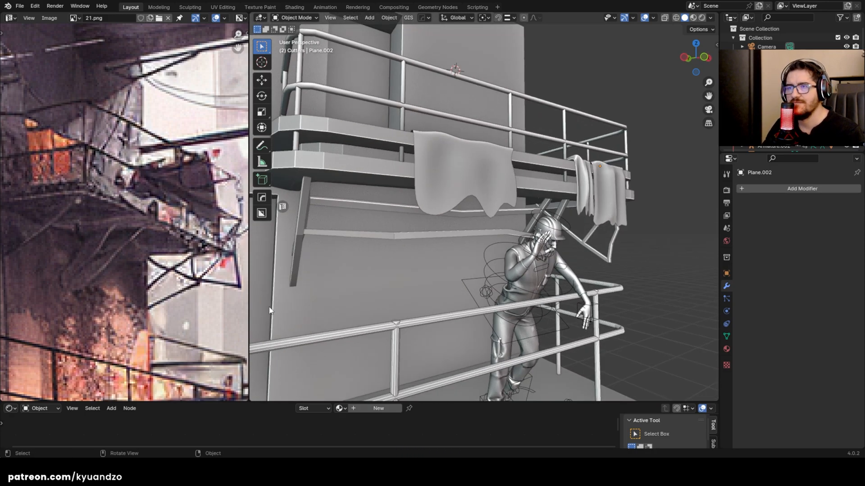
middle_drag(476, 149, 406, 252)
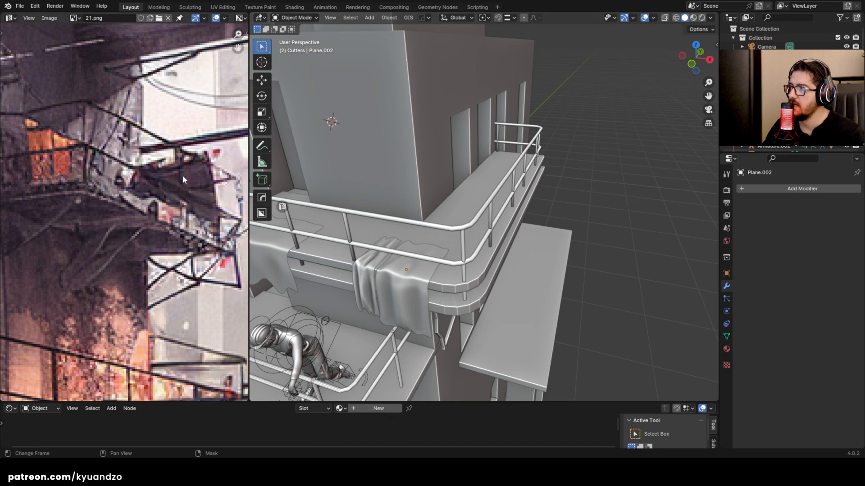
middle_drag(446, 171, 391, 213)
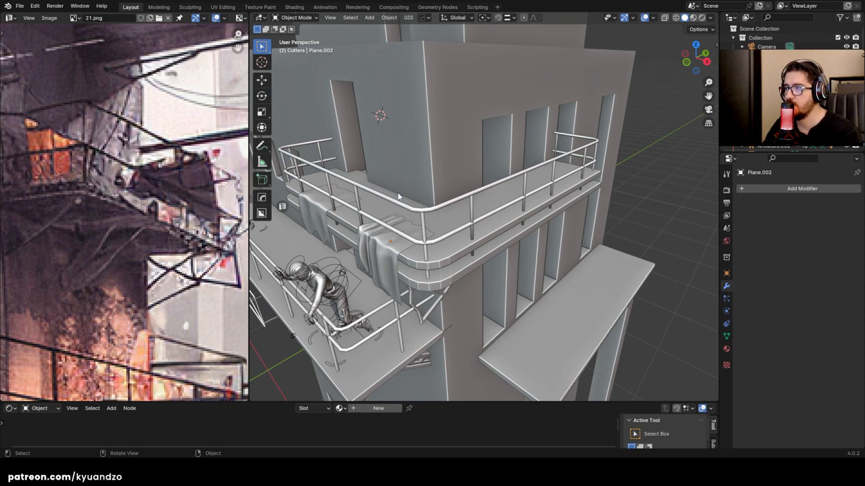
middle_drag(319, 320, 369, 266)
scroll(174, 221, down, 5)
scroll(172, 217, up, 4)
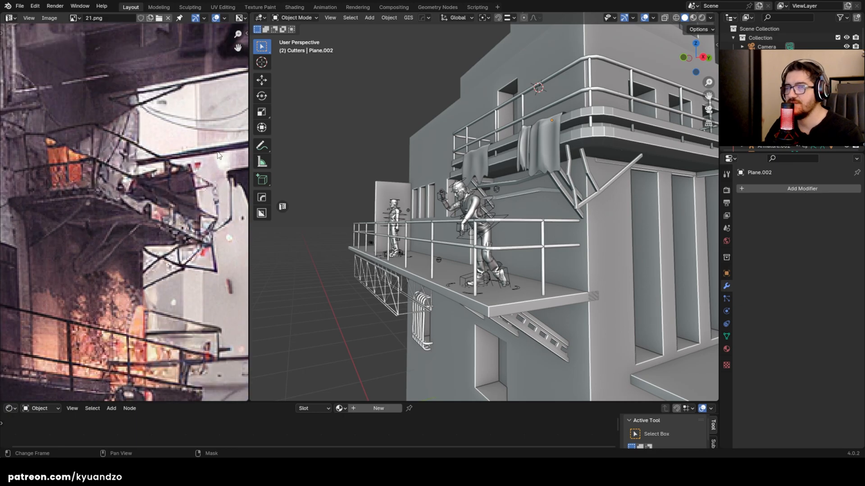
middle_drag(535, 164, 586, 223)
scroll(583, 221, up, 3)
click(491, 164)
click(559, 136)
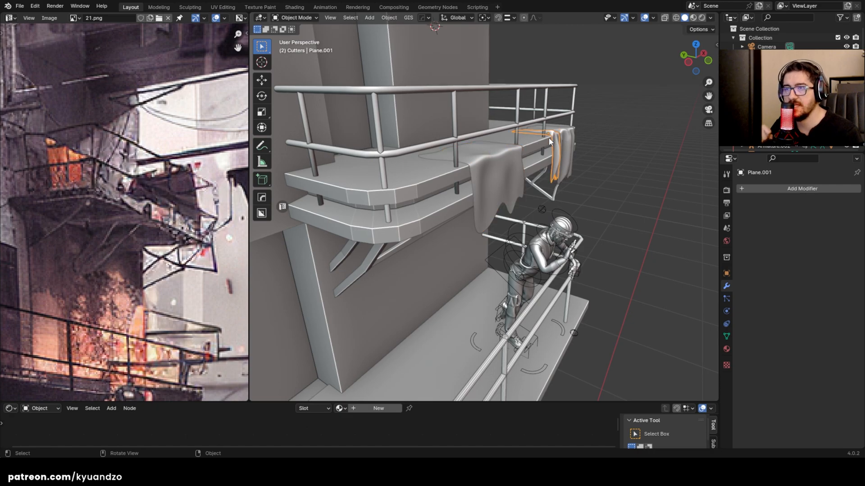
Step: Examine the cloths hanging from the walkway railing and wires in the reference image, comparing them with the modelled cloths
scroll(183, 179, down, 5)
scroll(185, 180, up, 2)
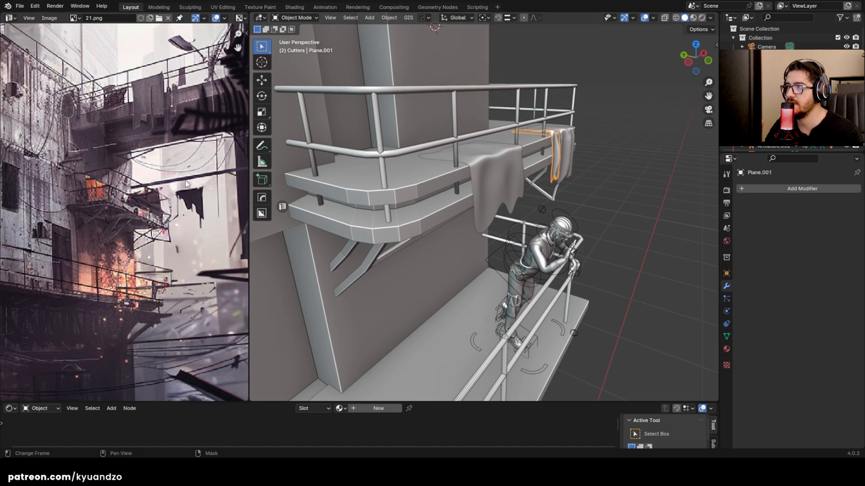
scroll(185, 180, up, 4)
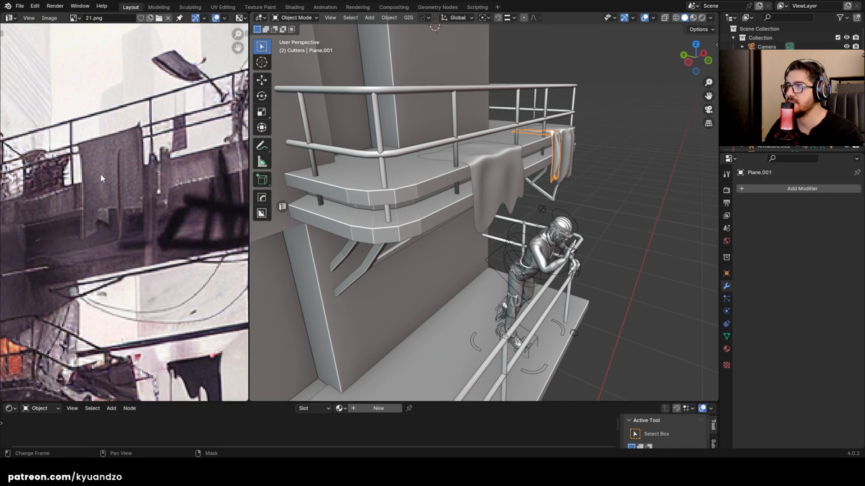
click(480, 188)
click(571, 153)
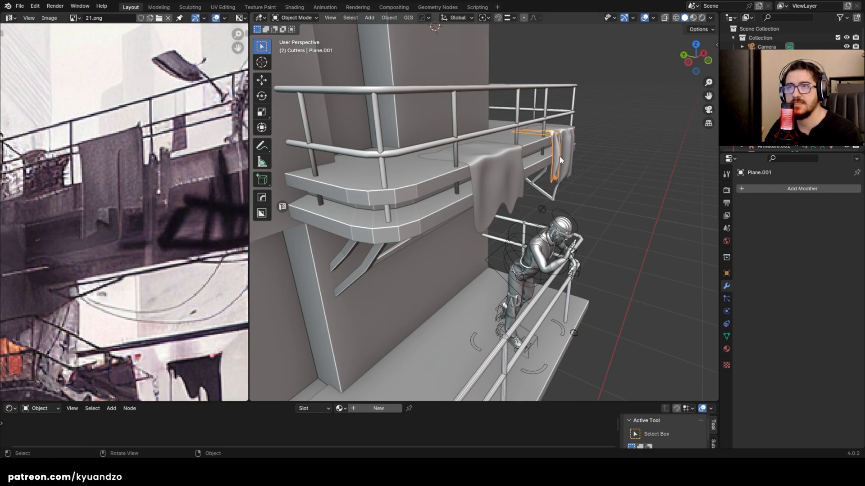
scroll(178, 141, down, 5)
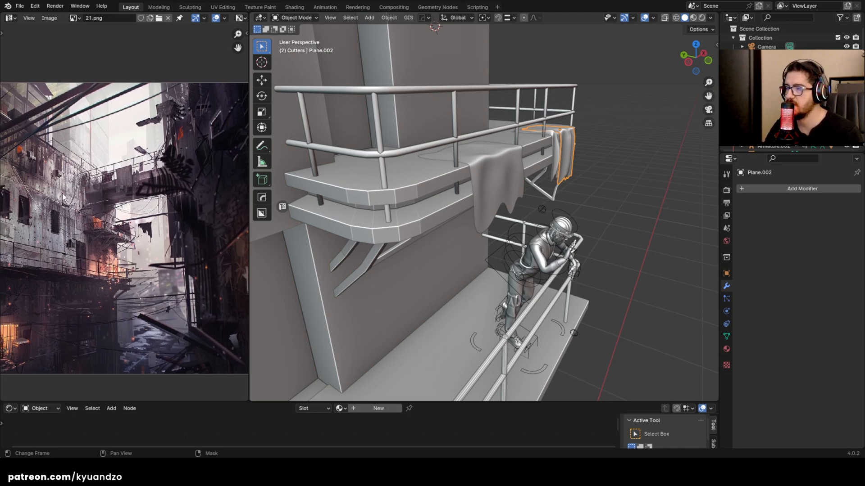
scroll(144, 240, up, 7)
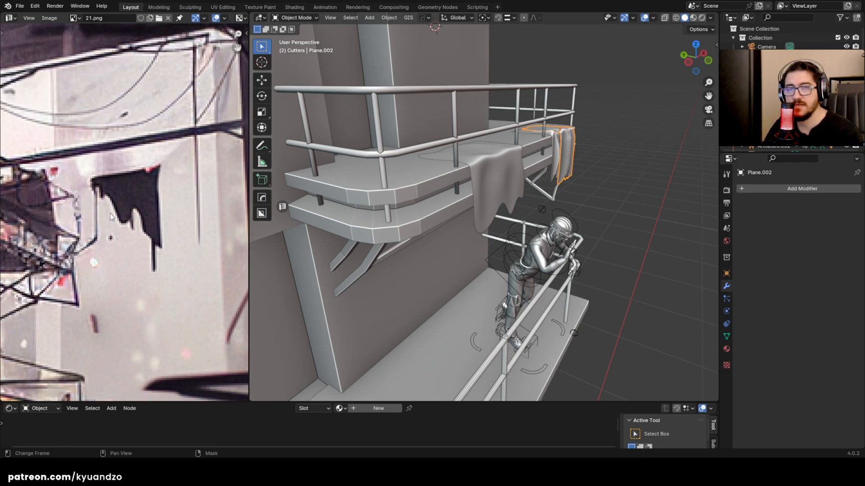
scroll(492, 176, up, 2)
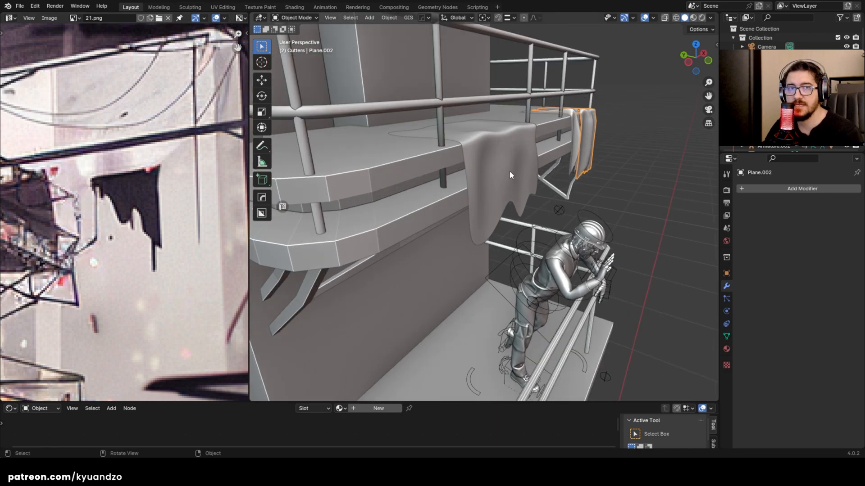
click(509, 171)
middle_drag(509, 171, 453, 155)
scroll(104, 261, down, 8)
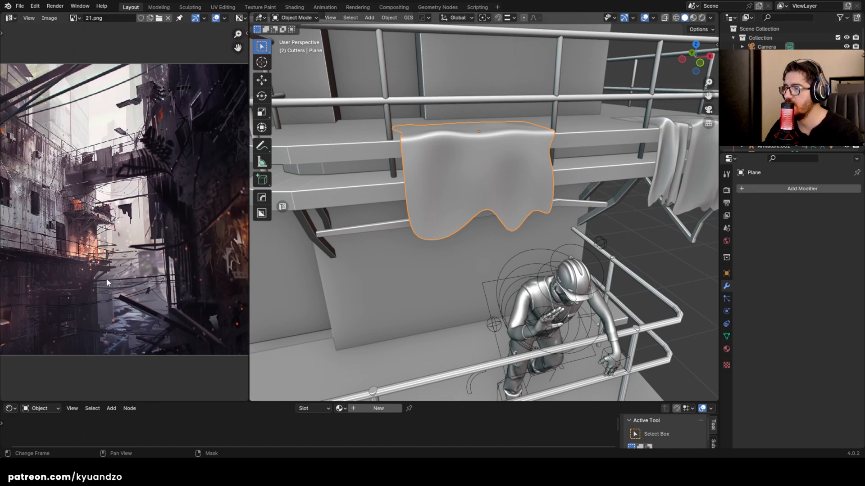
scroll(154, 228, up, 1)
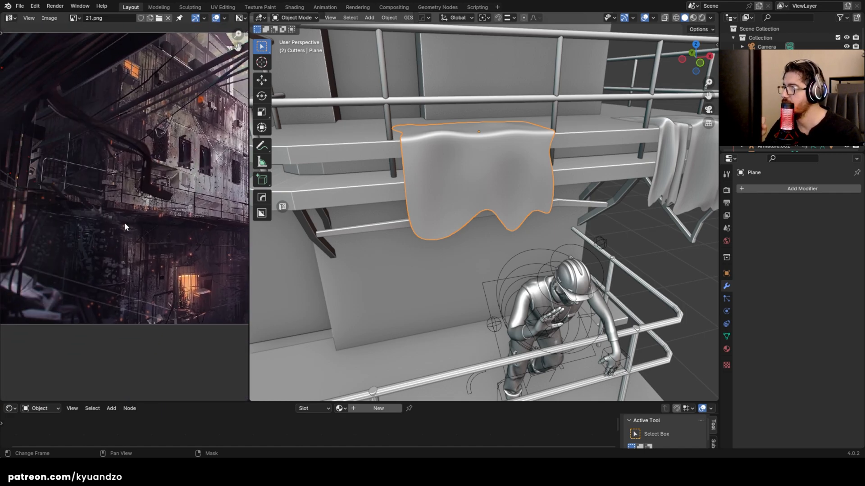
middle_drag(82, 157, 191, 221)
middle_drag(106, 180, 91, 182)
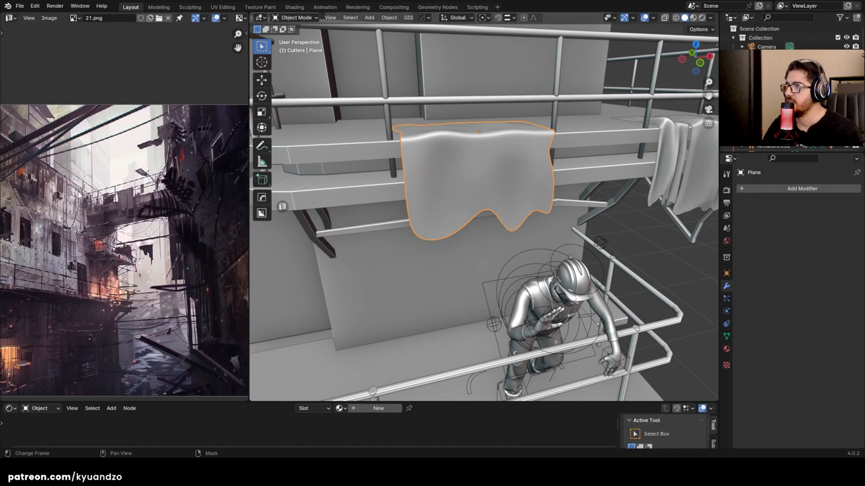
scroll(96, 200, up, 4)
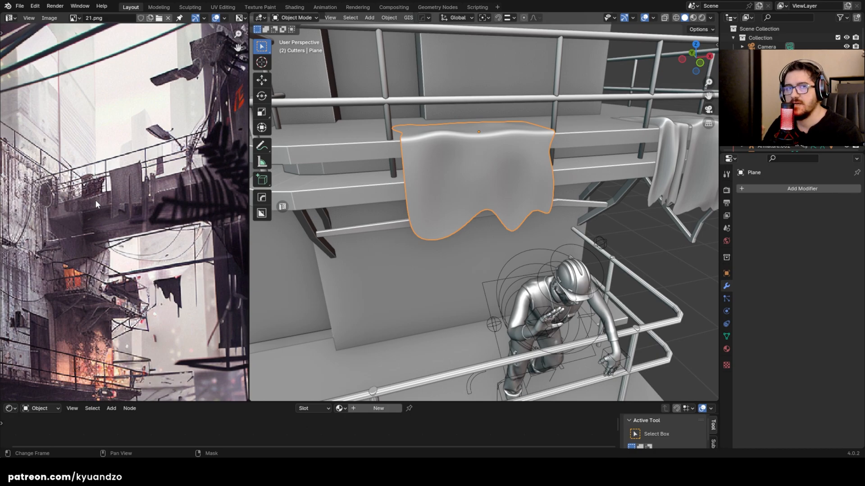
Step: Review the draped balcony from near and far within the whole building, and clear the selection
scroll(442, 193, down, 15)
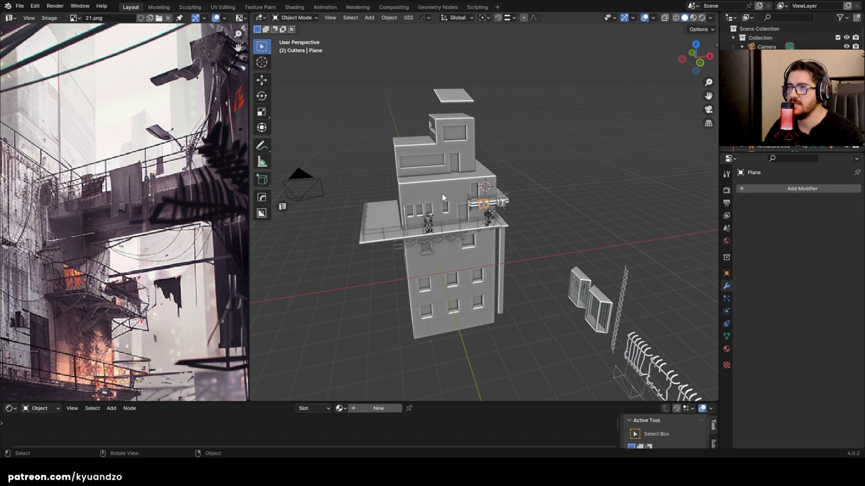
scroll(442, 194, up, 7)
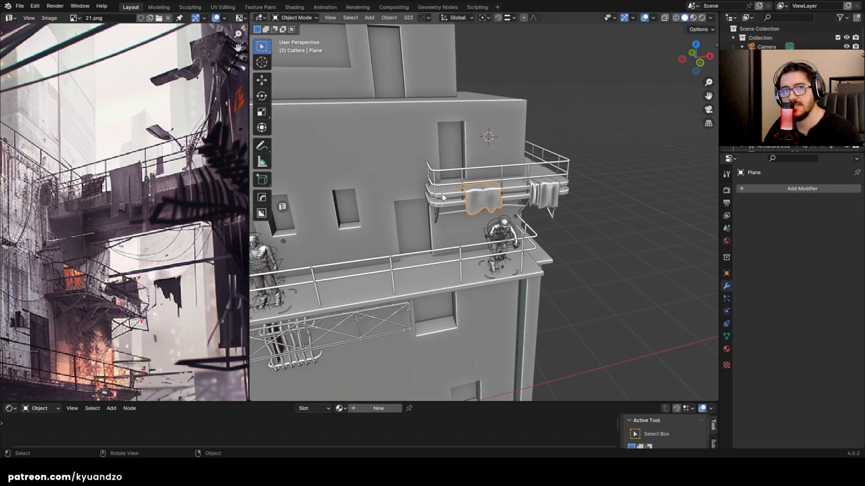
scroll(442, 193, down, 6)
scroll(442, 194, up, 7)
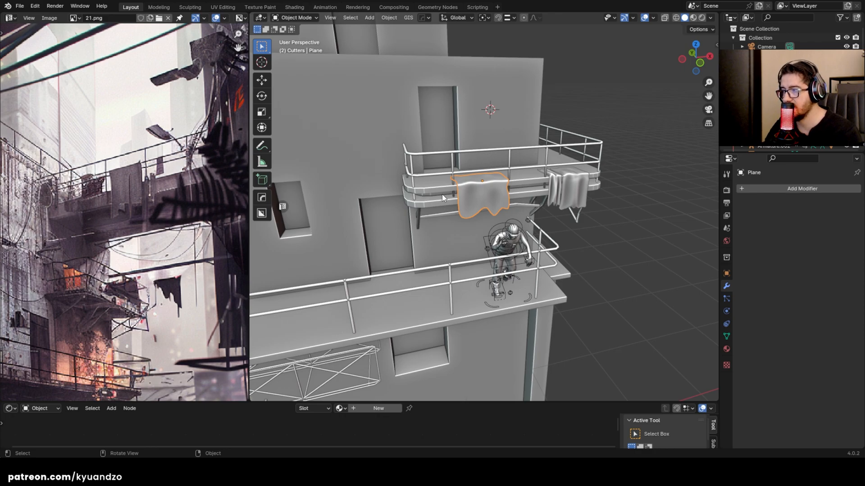
scroll(443, 196, down, 2)
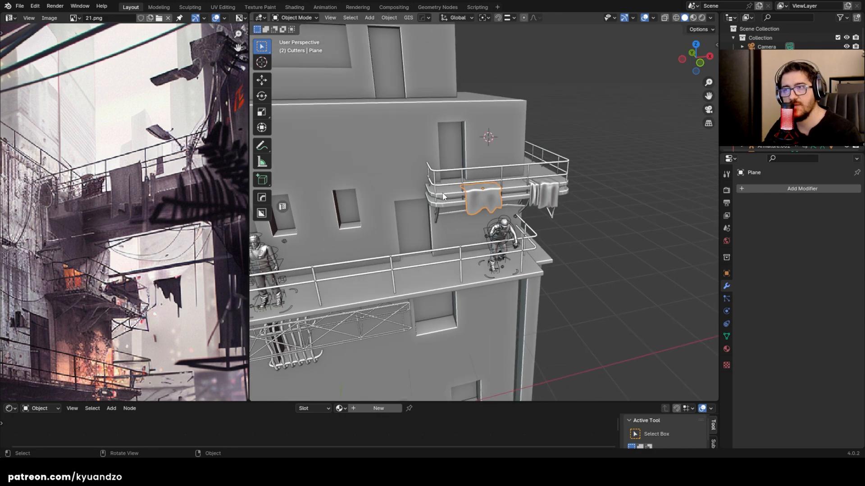
scroll(606, 207, down, 3)
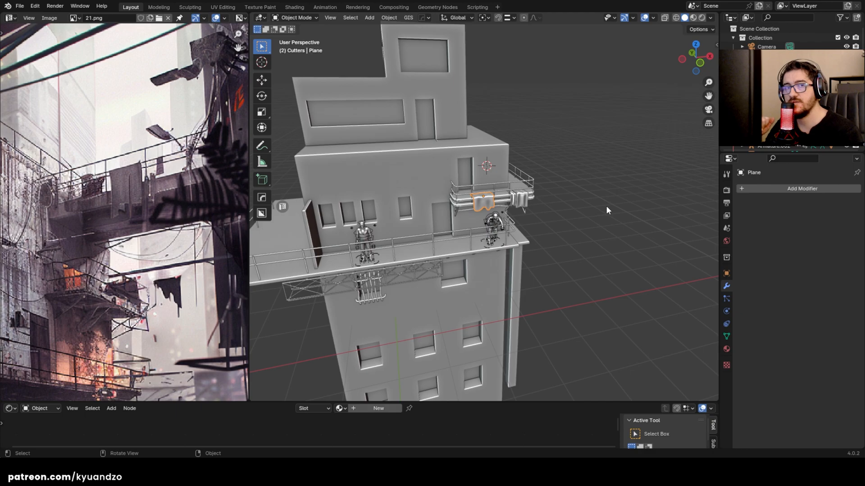
scroll(606, 206, up, 3)
scroll(599, 194, up, 2)
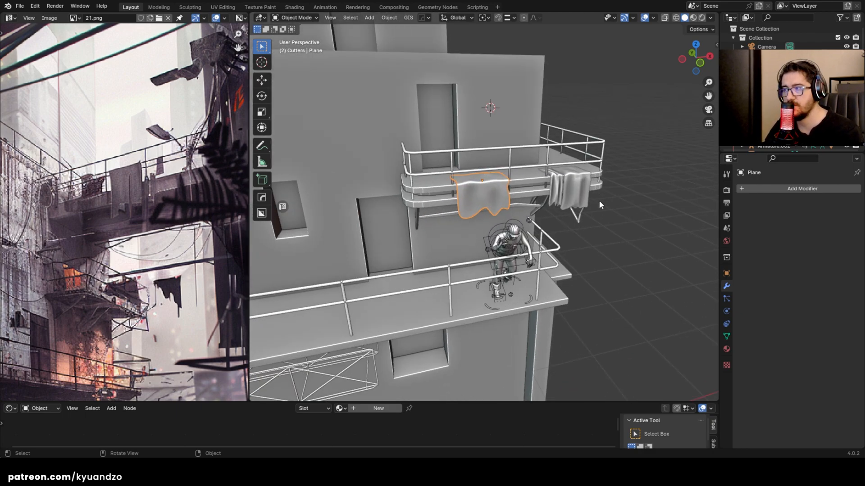
scroll(599, 205, down, 5)
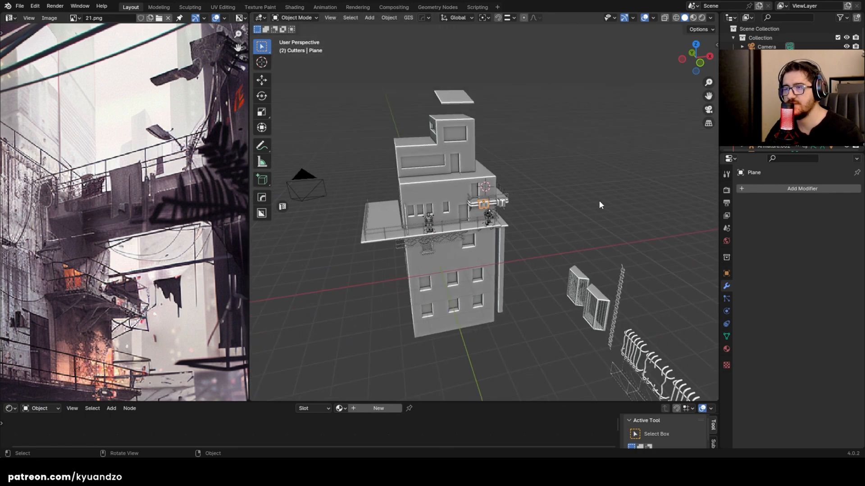
scroll(599, 205, up, 8)
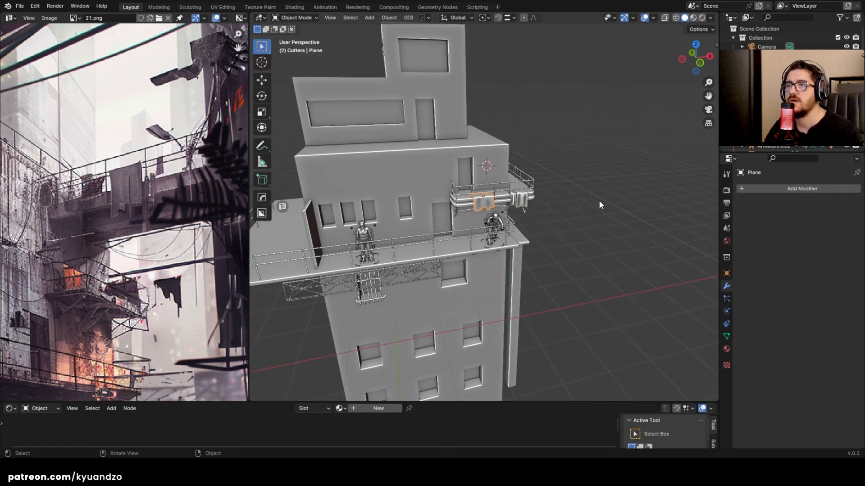
click(599, 205)
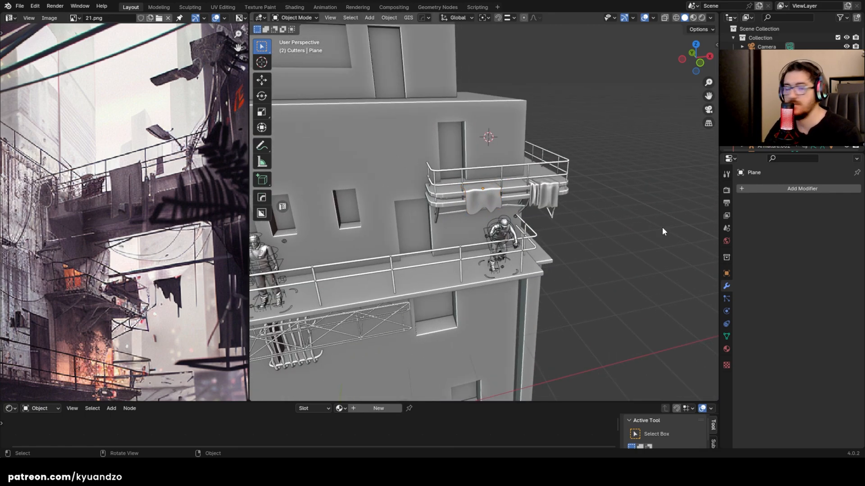